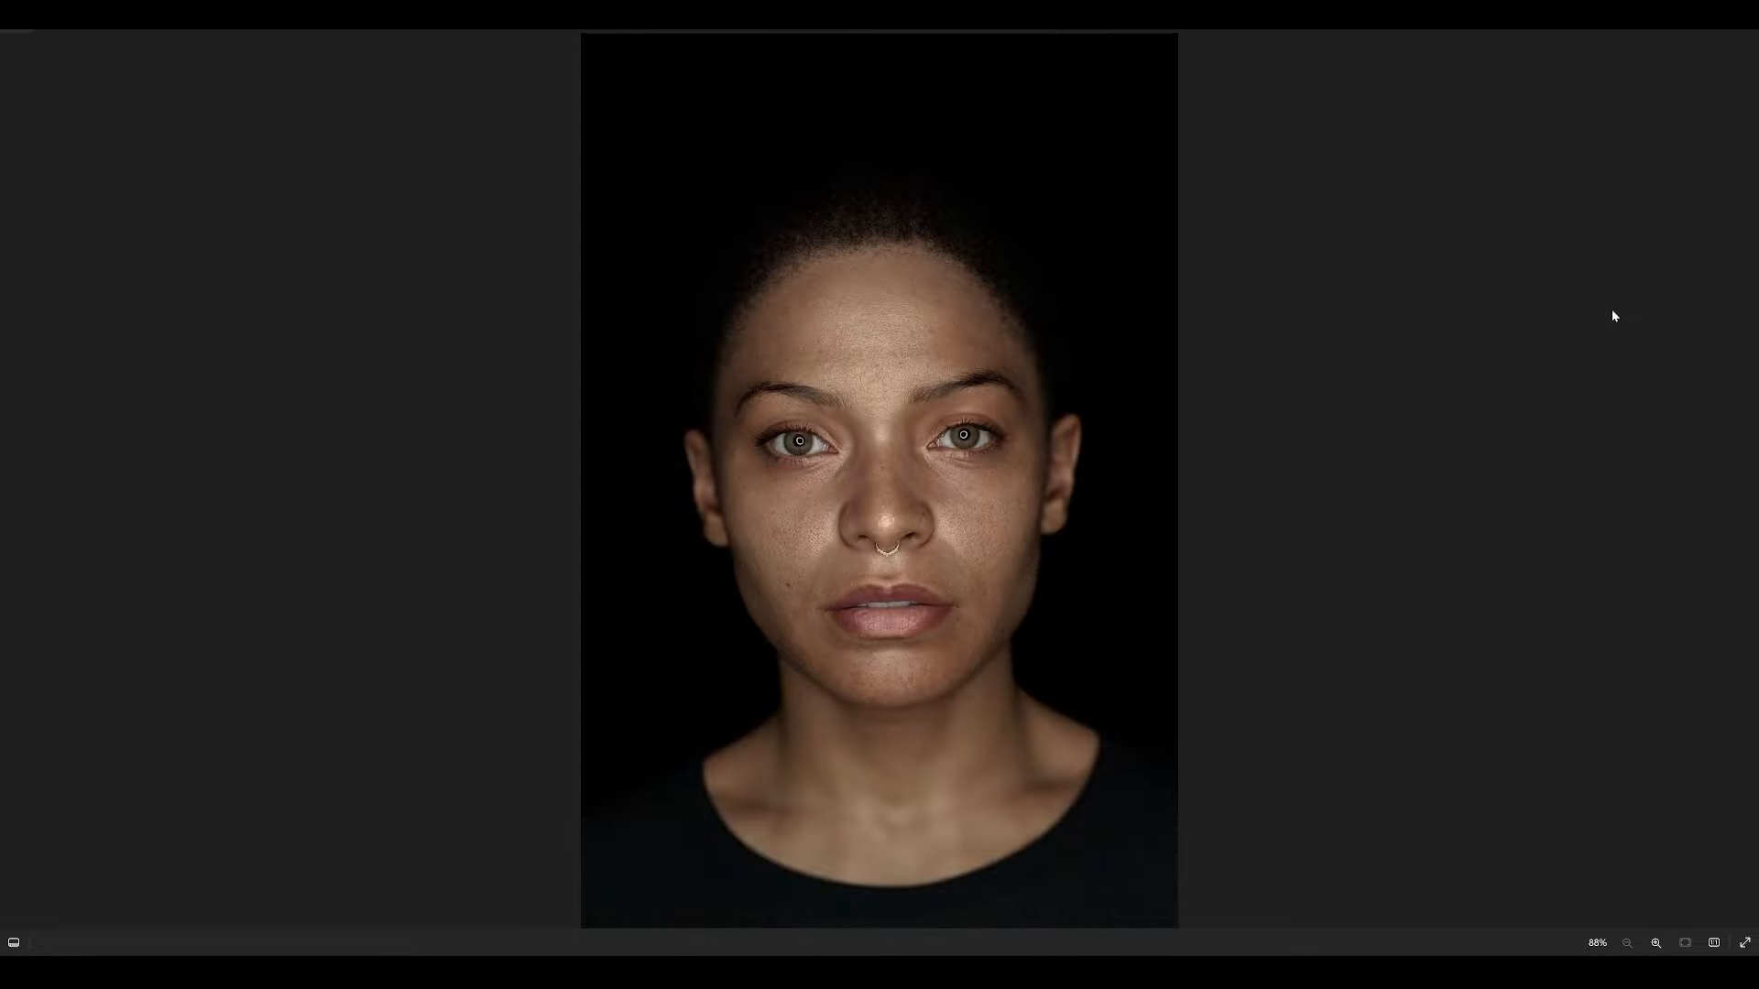
Step: Browse the neutral-expression portrait renders of the character, comparing hairstyles, jewellery, lighting and skin detail
key("Right")
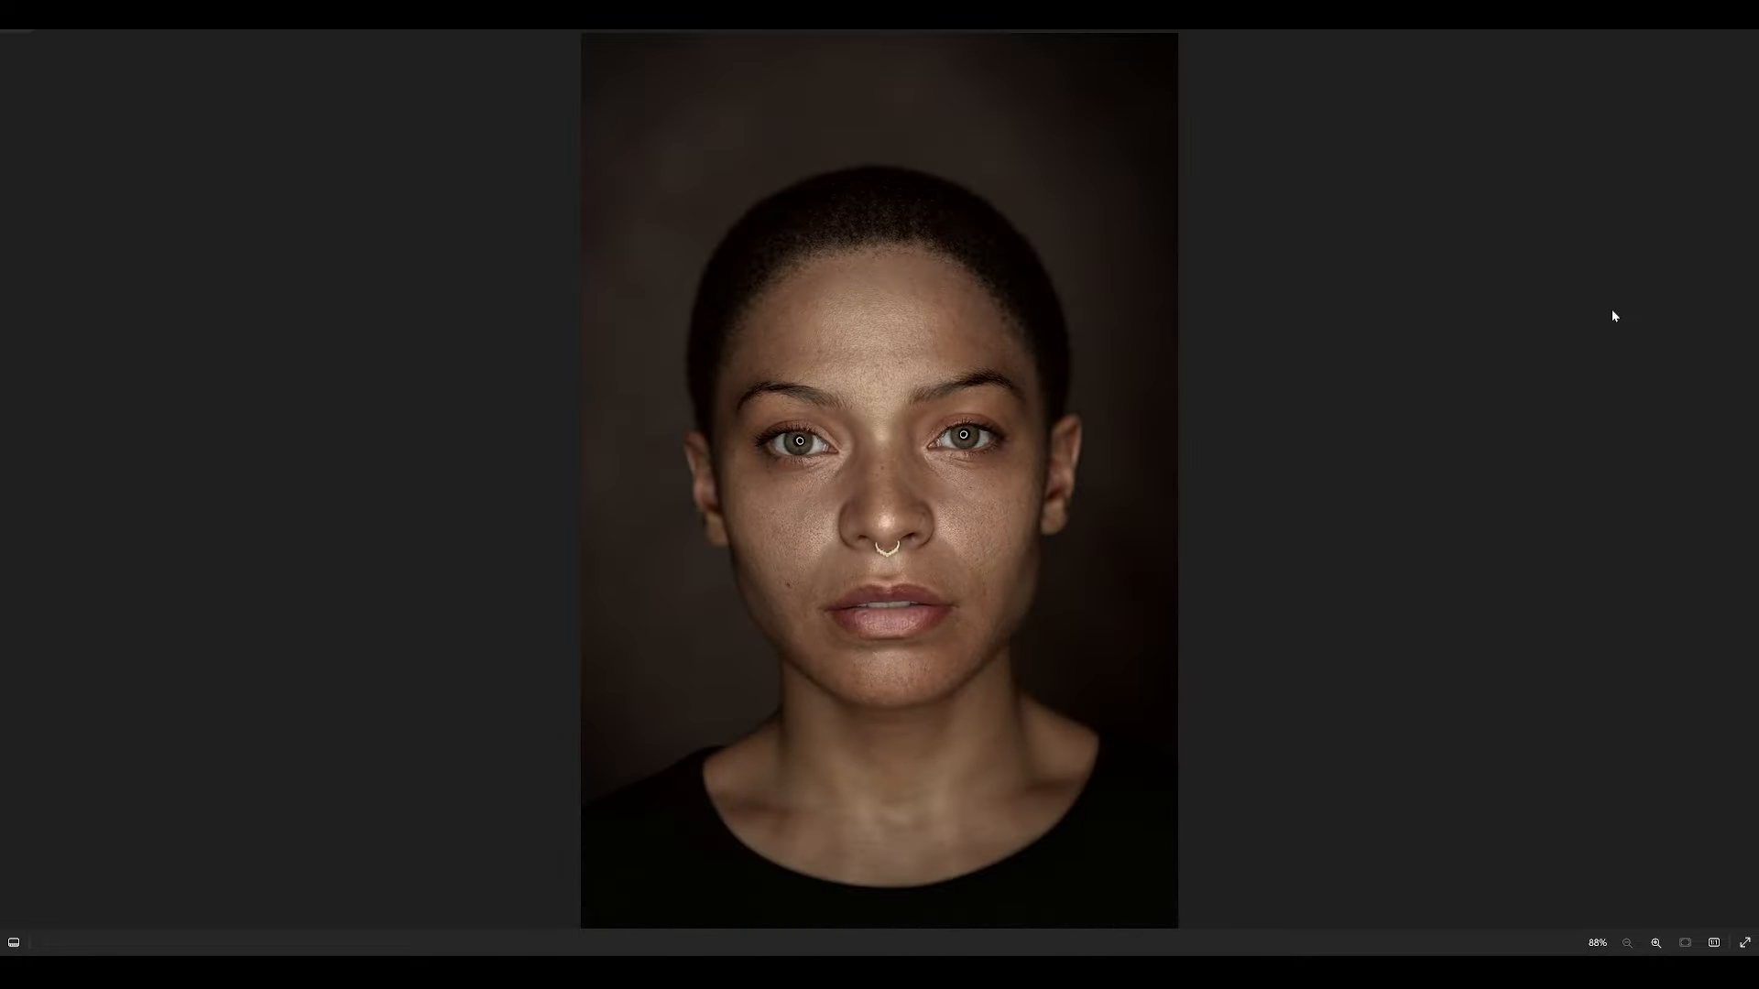
key("Right")
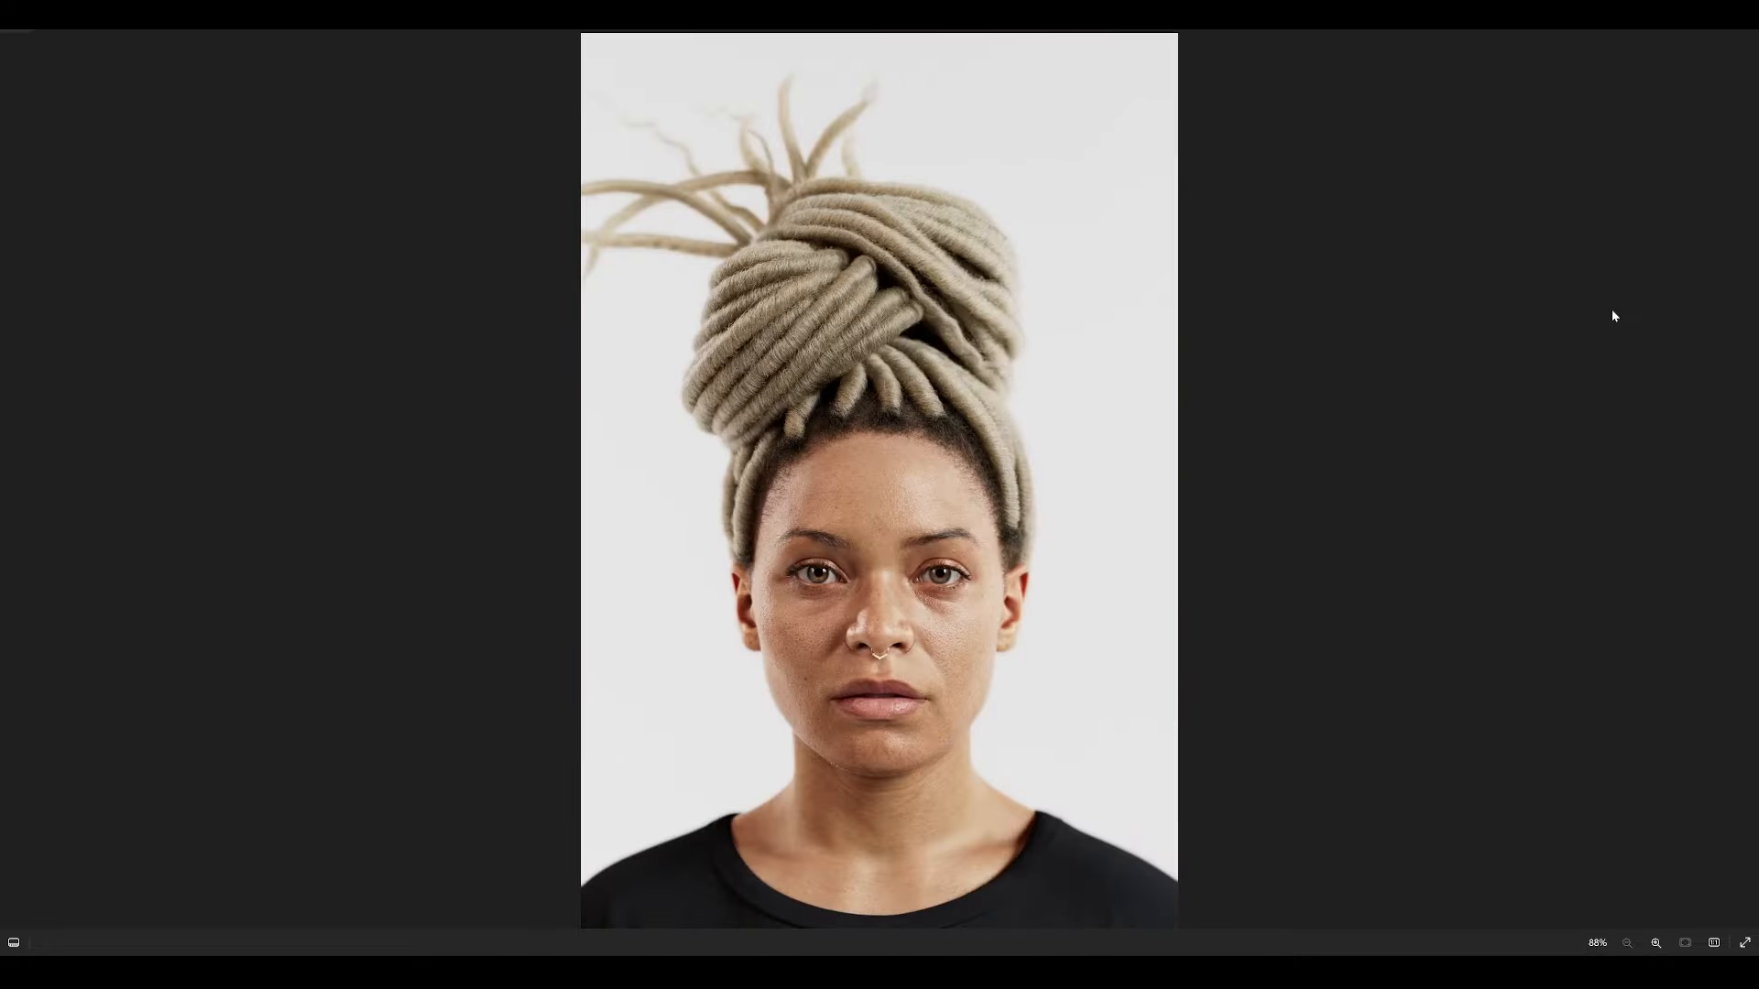
key("Right")
key("Right")
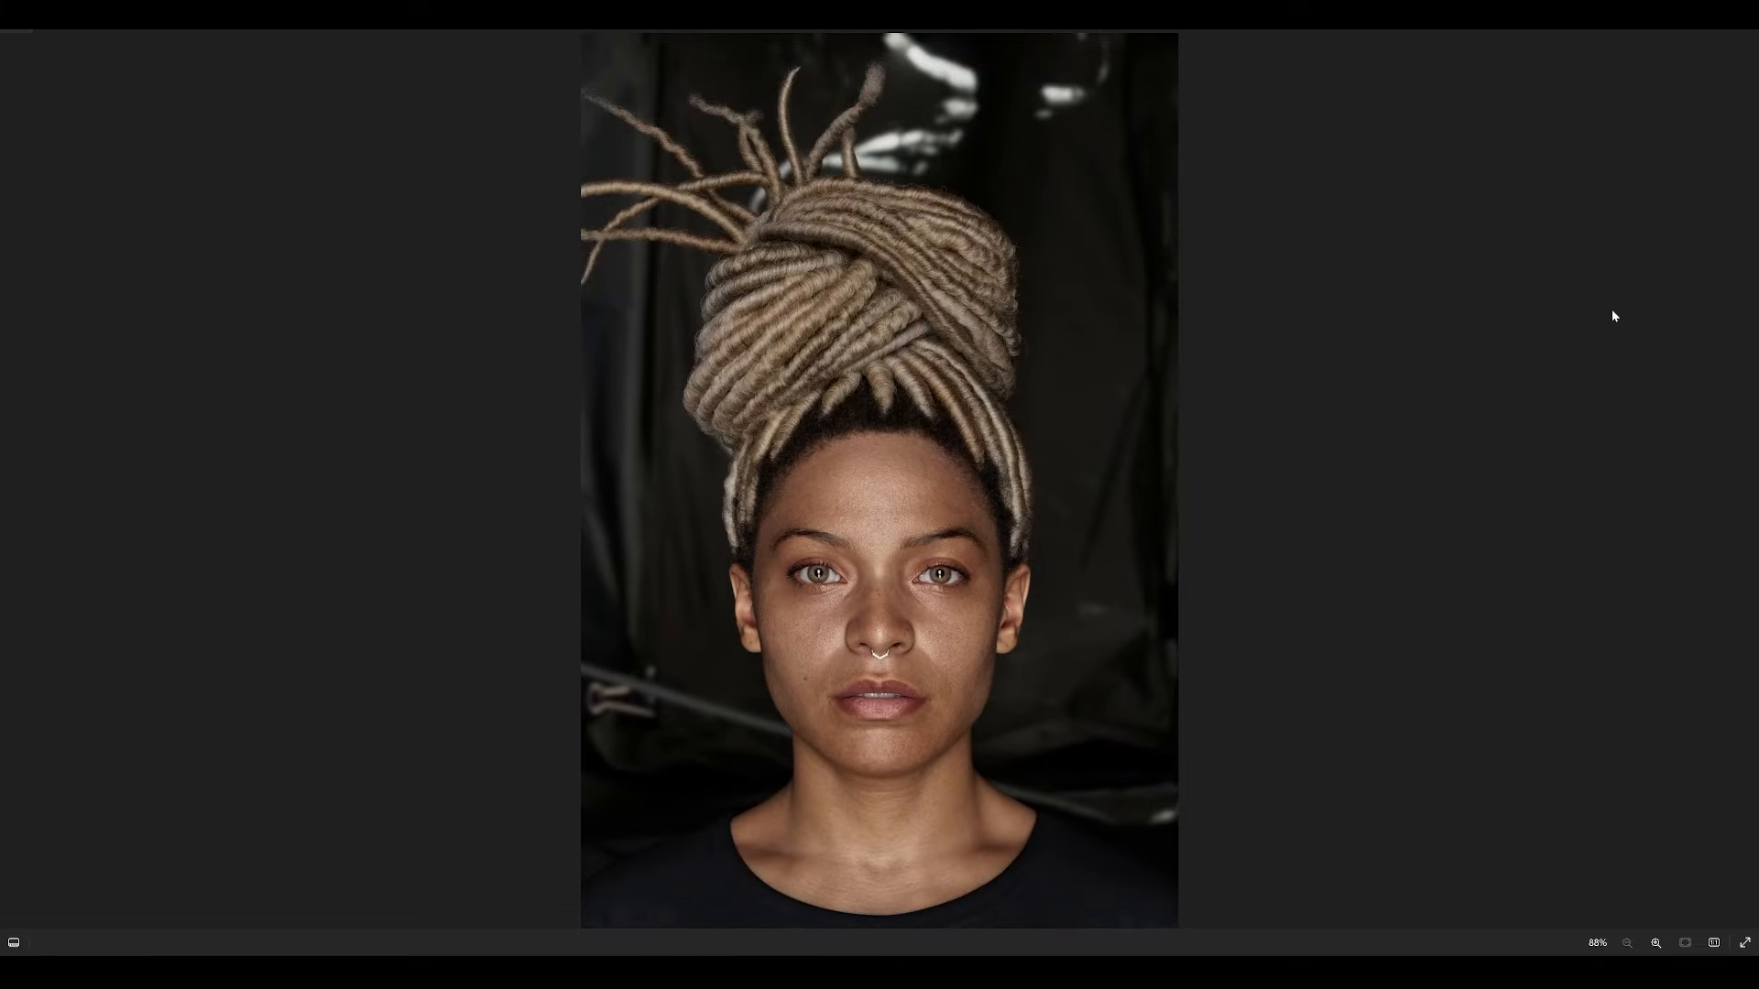
key("Right")
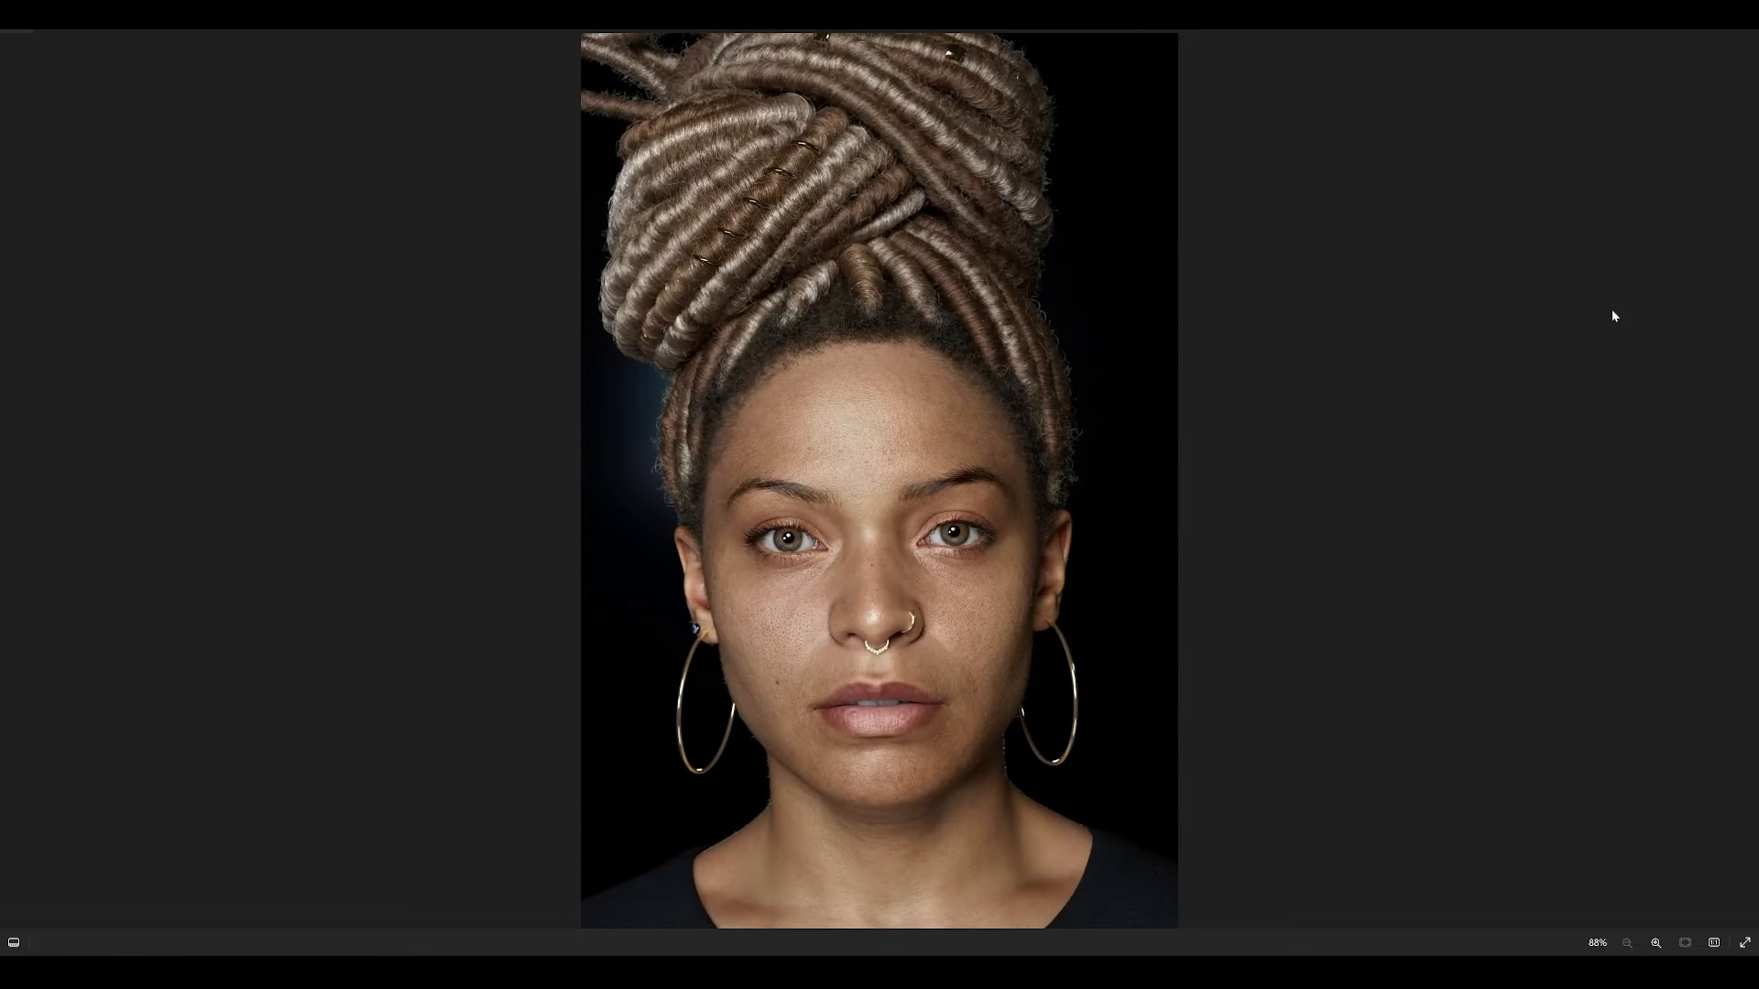
key("Right")
key("Right")
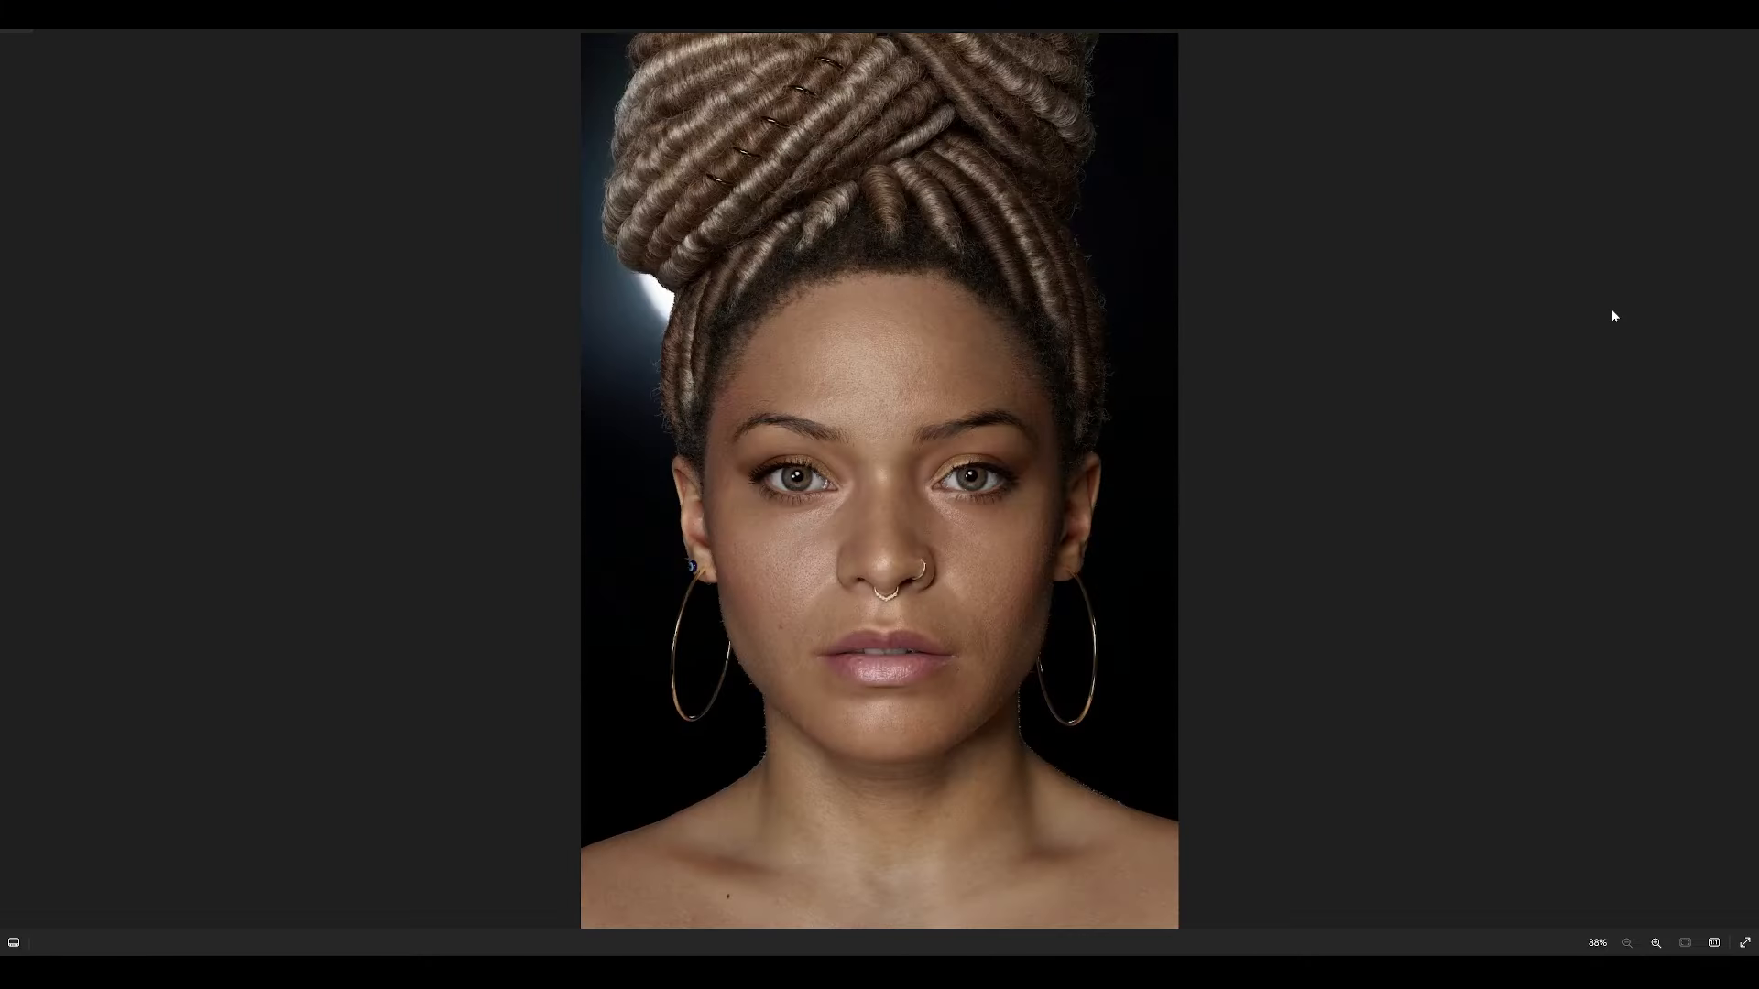
key("Right")
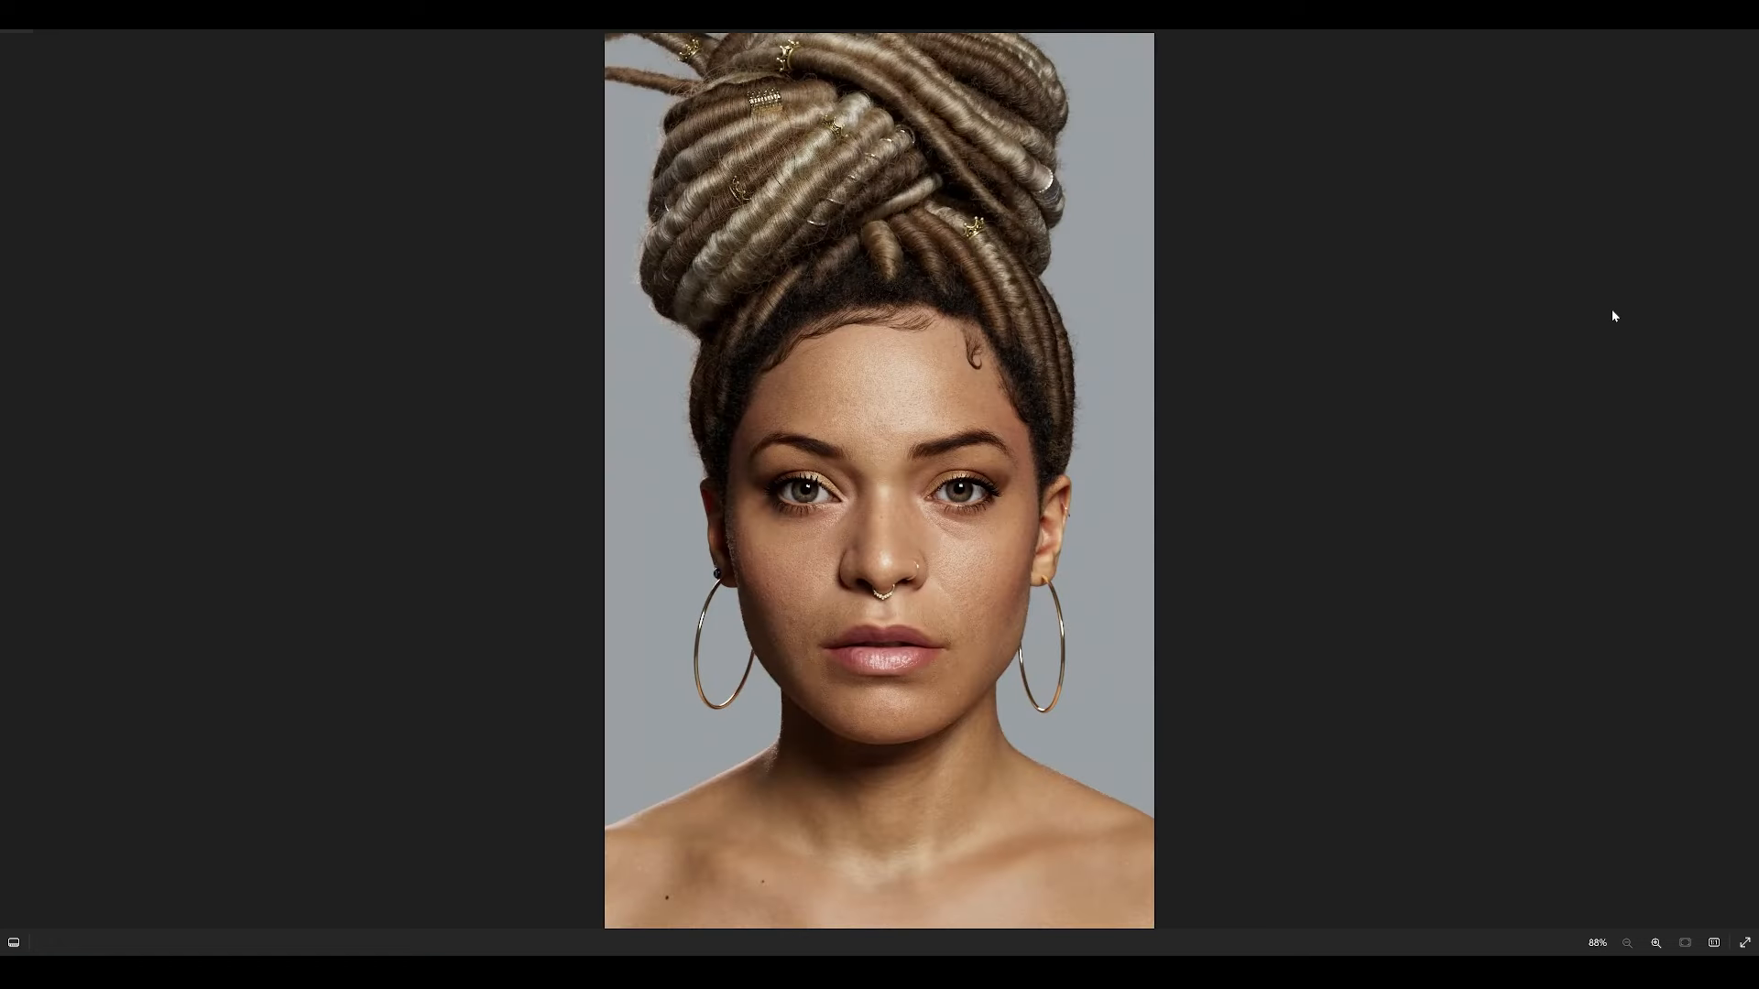
key("Right")
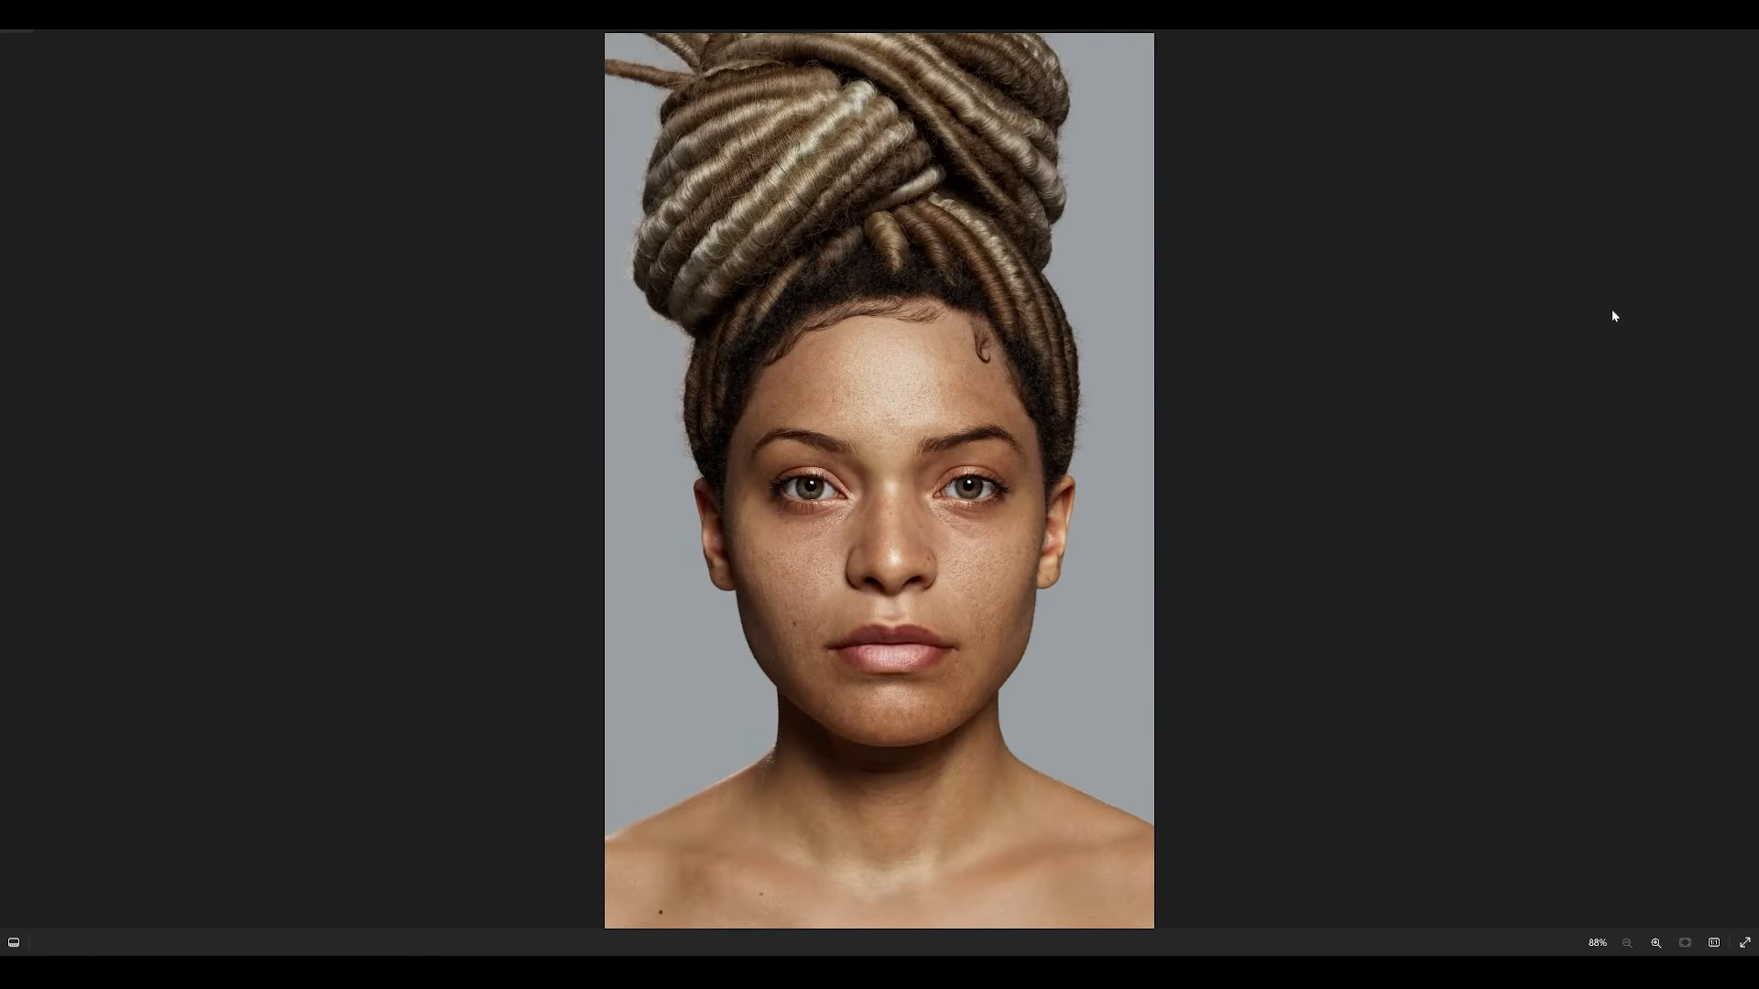
key("Right")
key("Right")
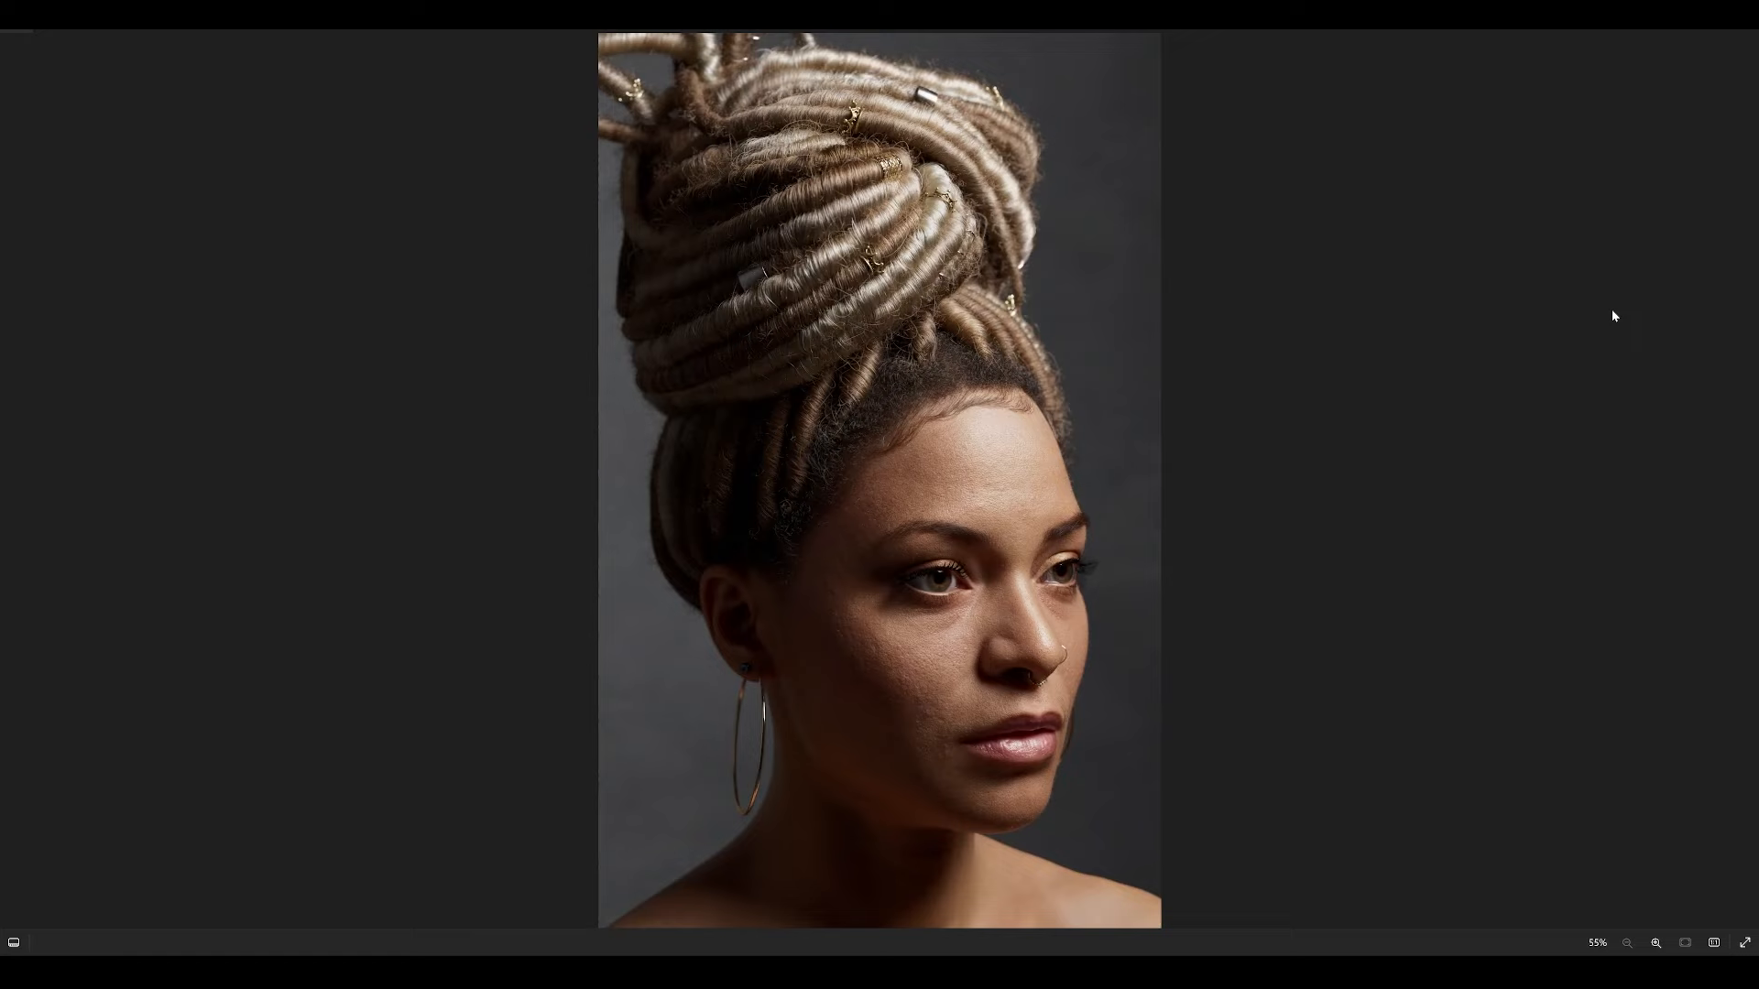
key("Right")
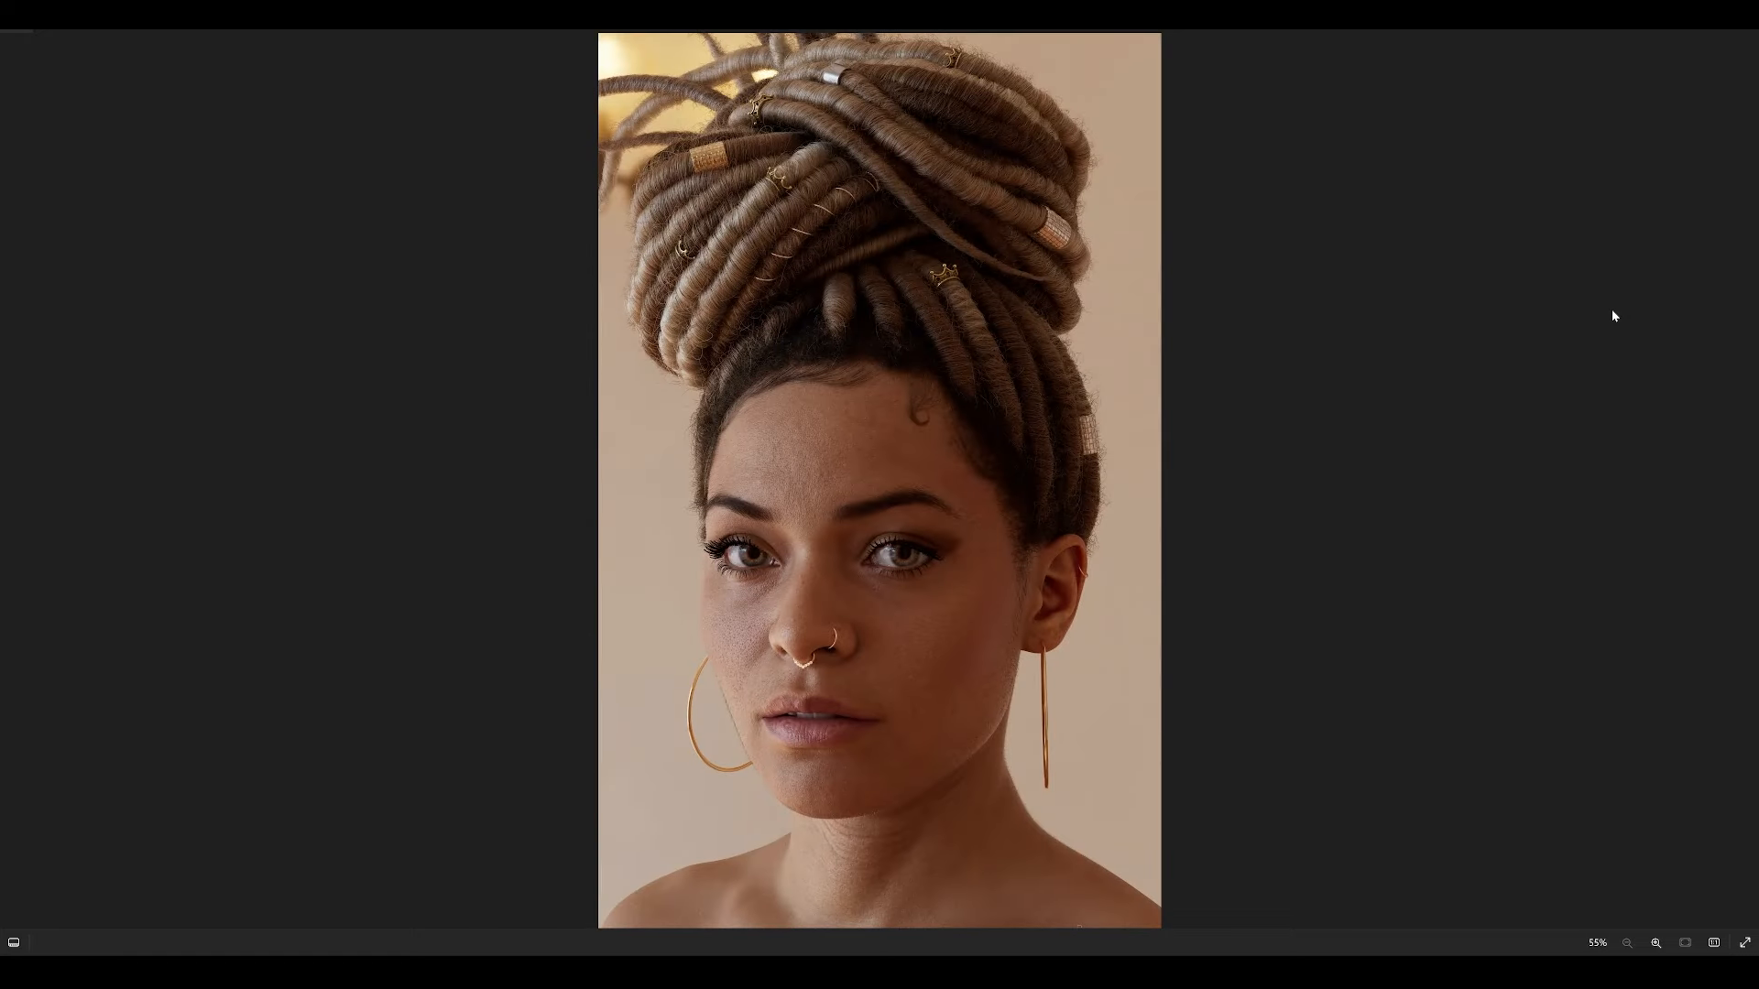
key("Right")
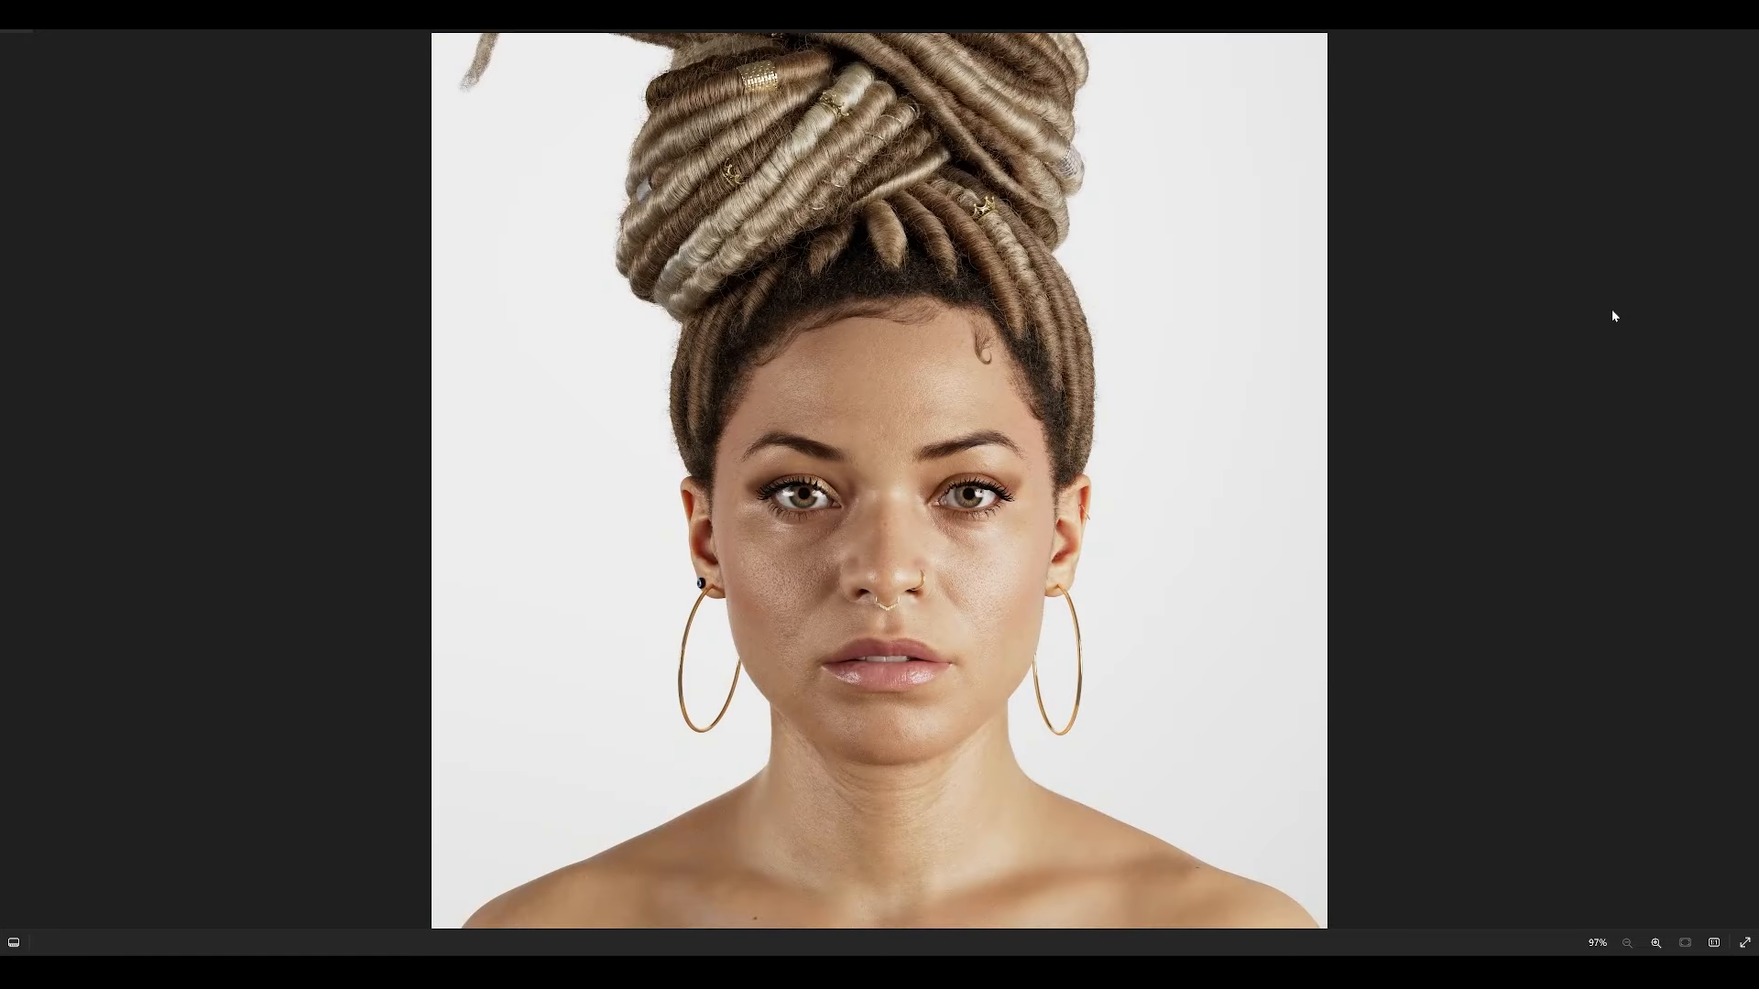
key("Right")
key("Right")
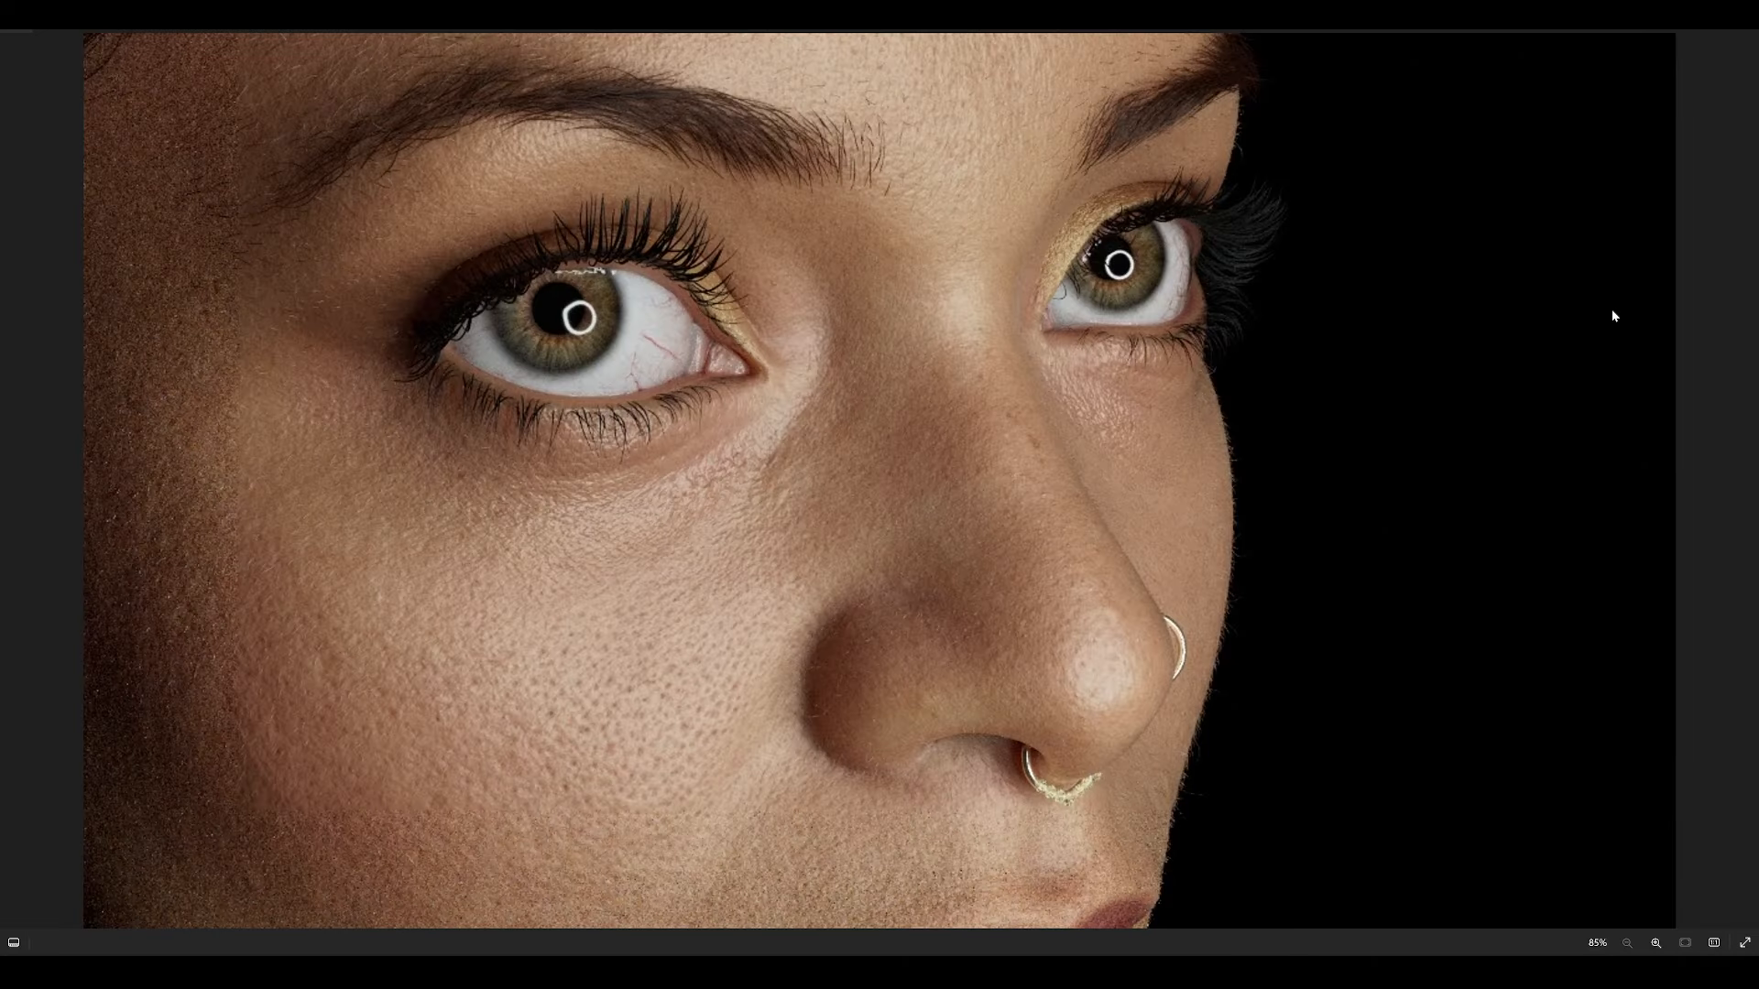
key("Right")
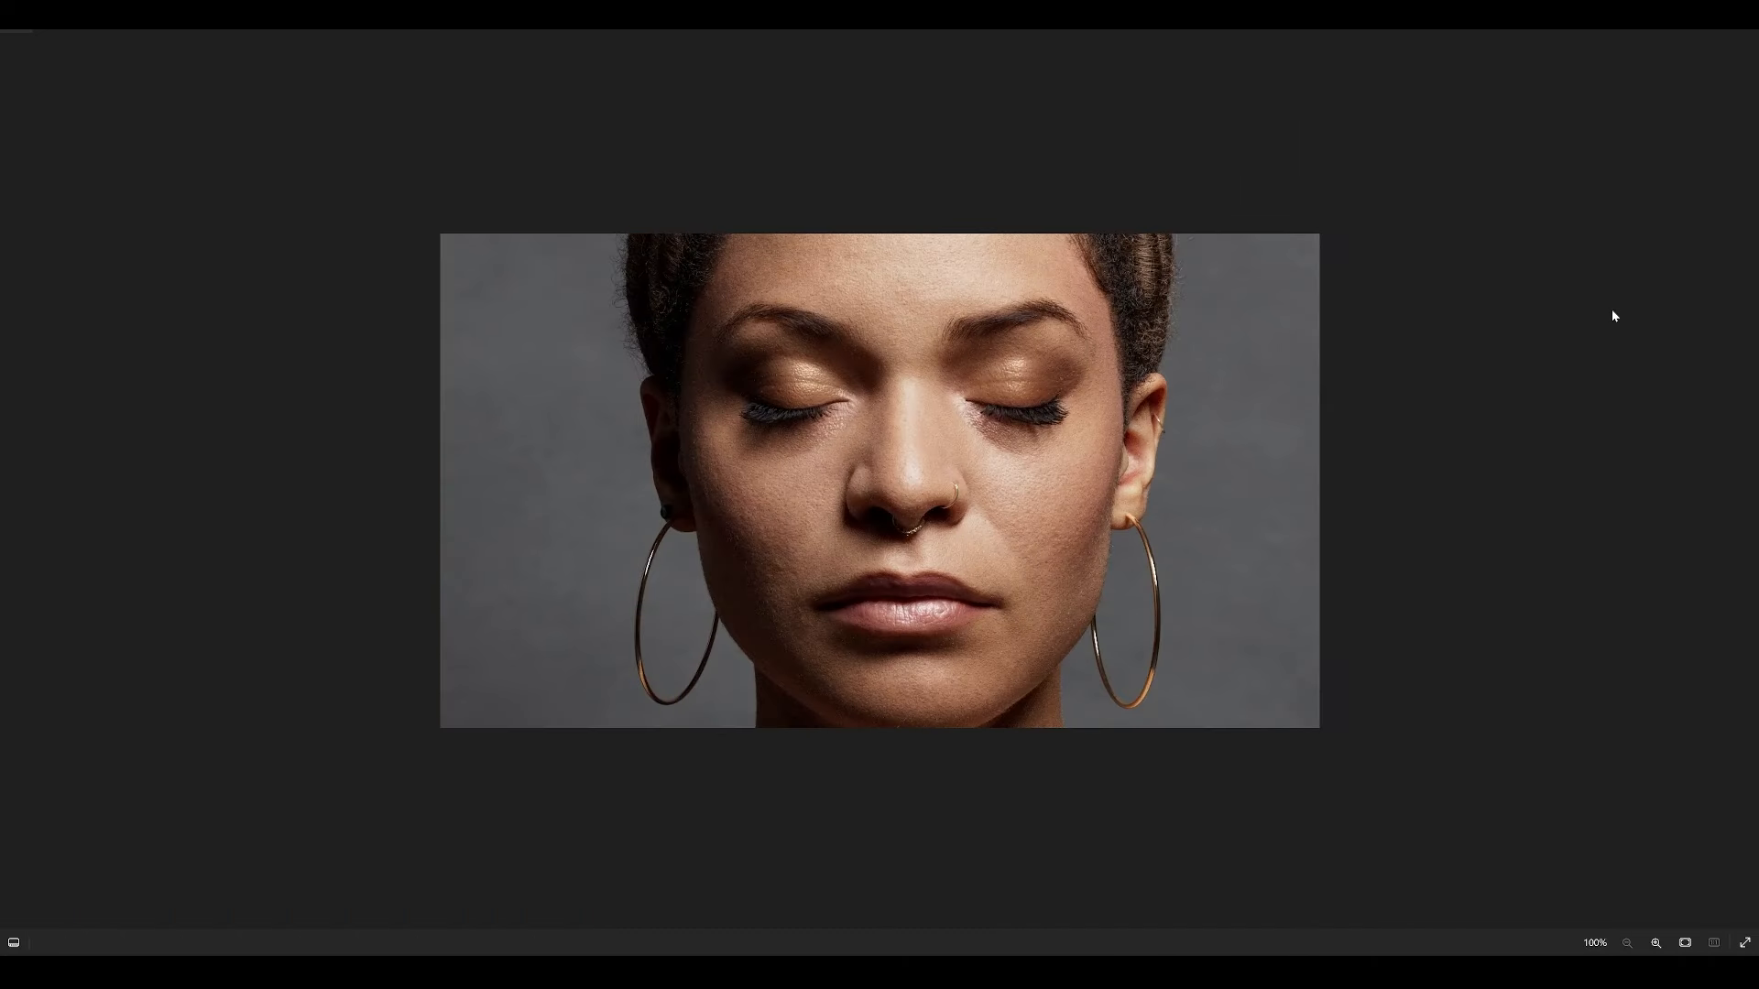
Step: Examine the smiling character renders, from the outdoor and studio portraits to the wide-format facial expression frames
key("Right")
key("Right")
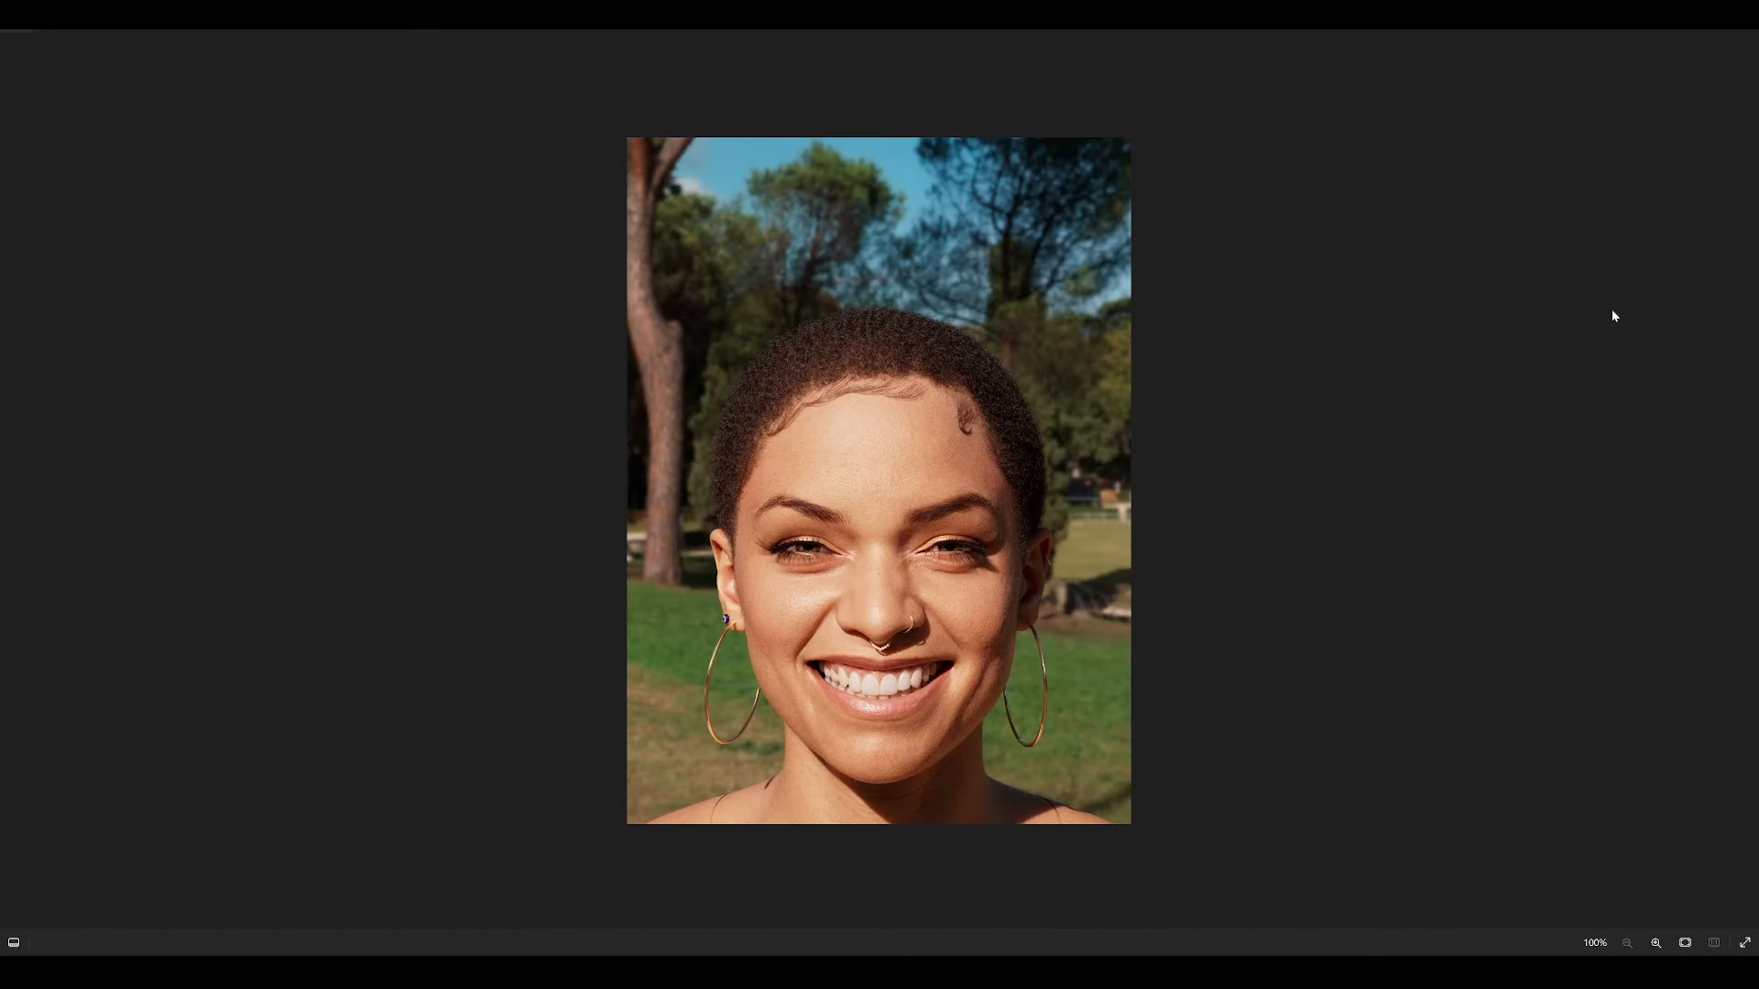
key("Right")
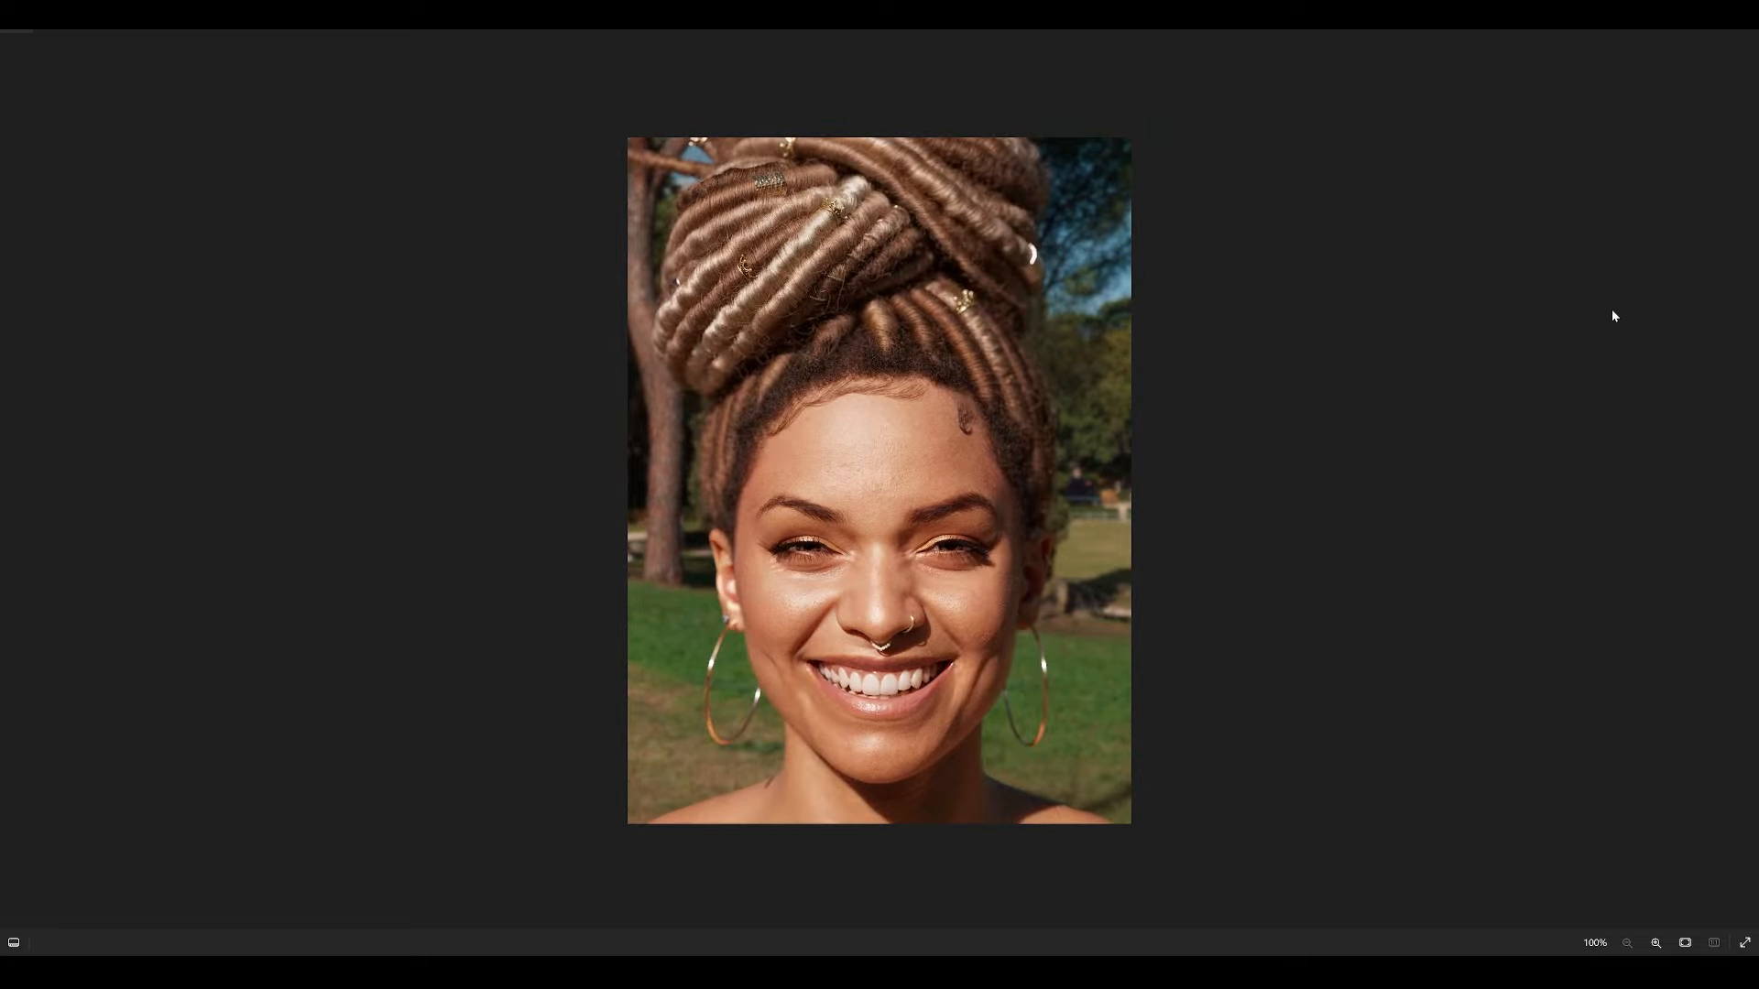
key("Right")
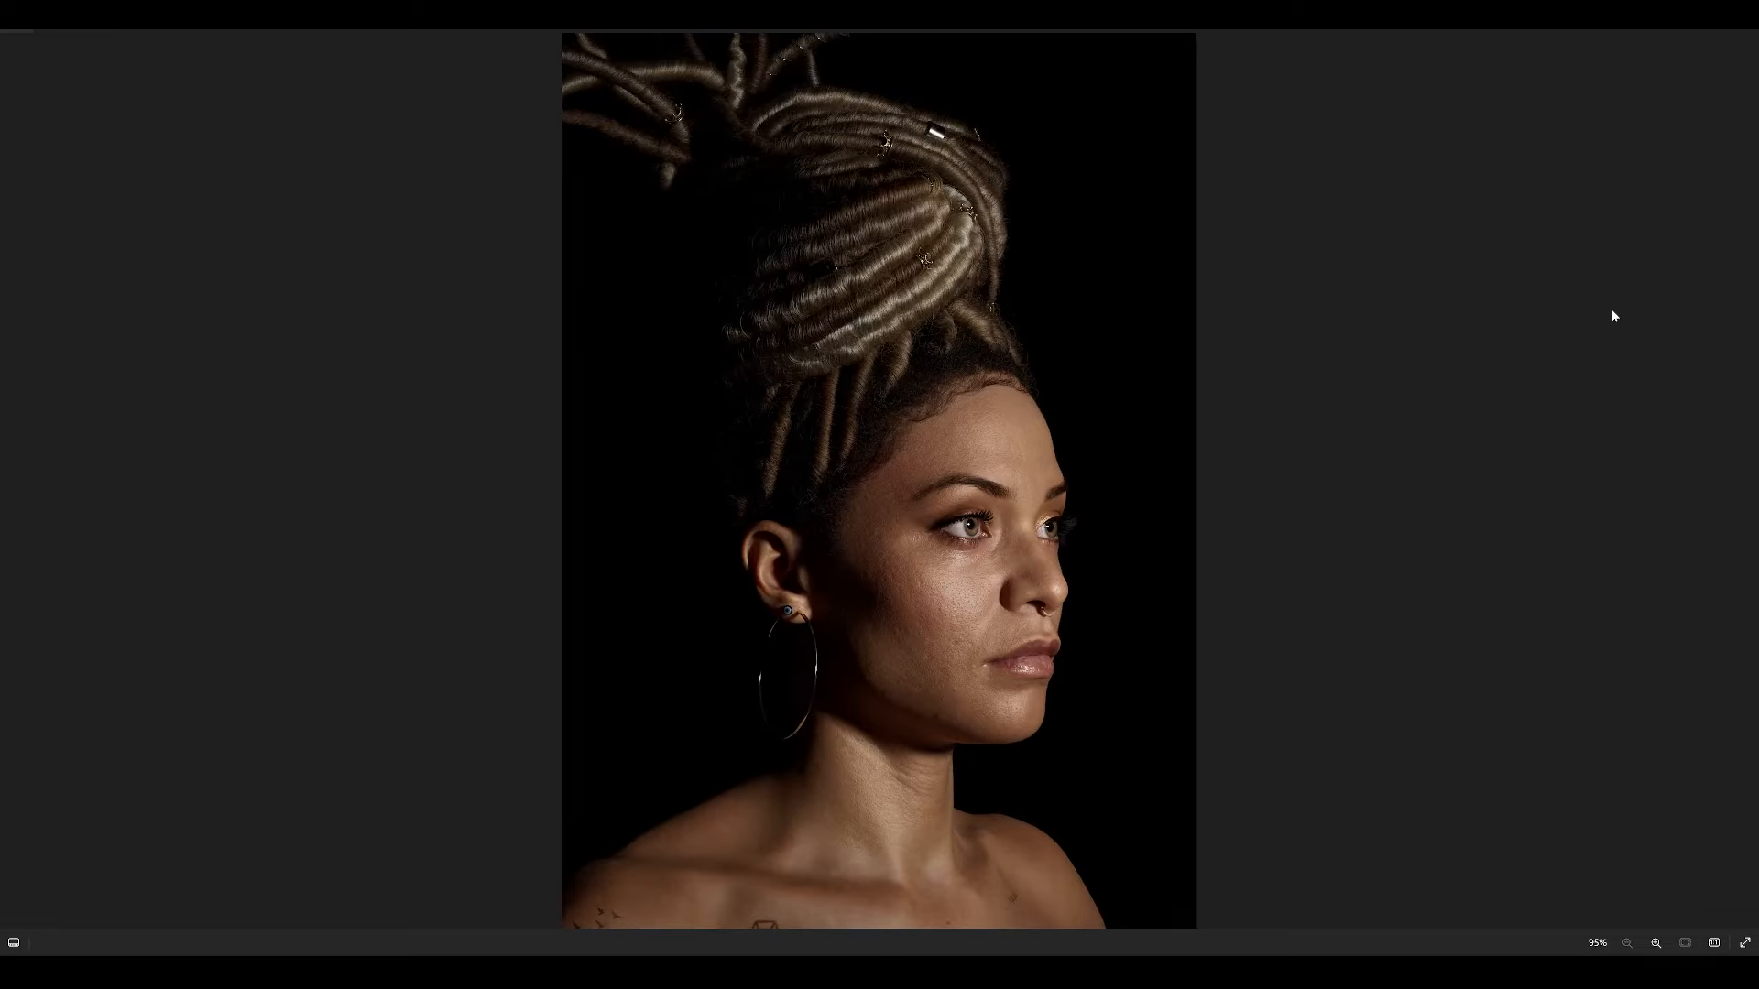
key("Right")
key("Right")
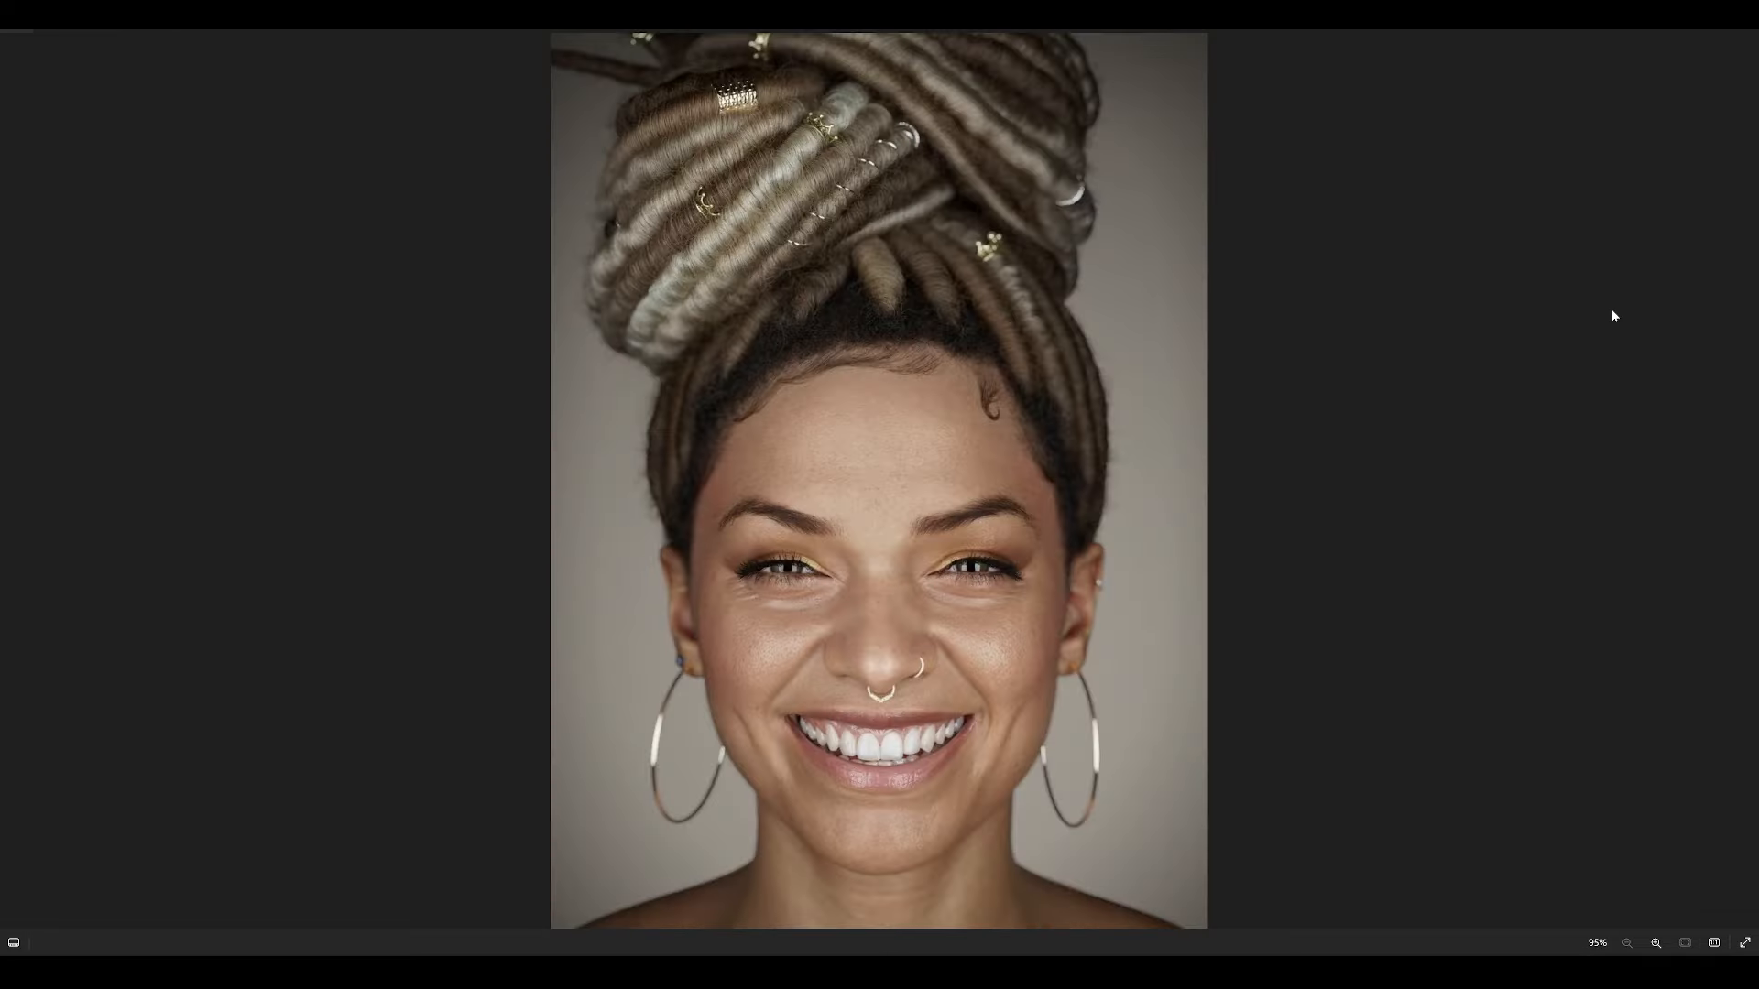
key("Right")
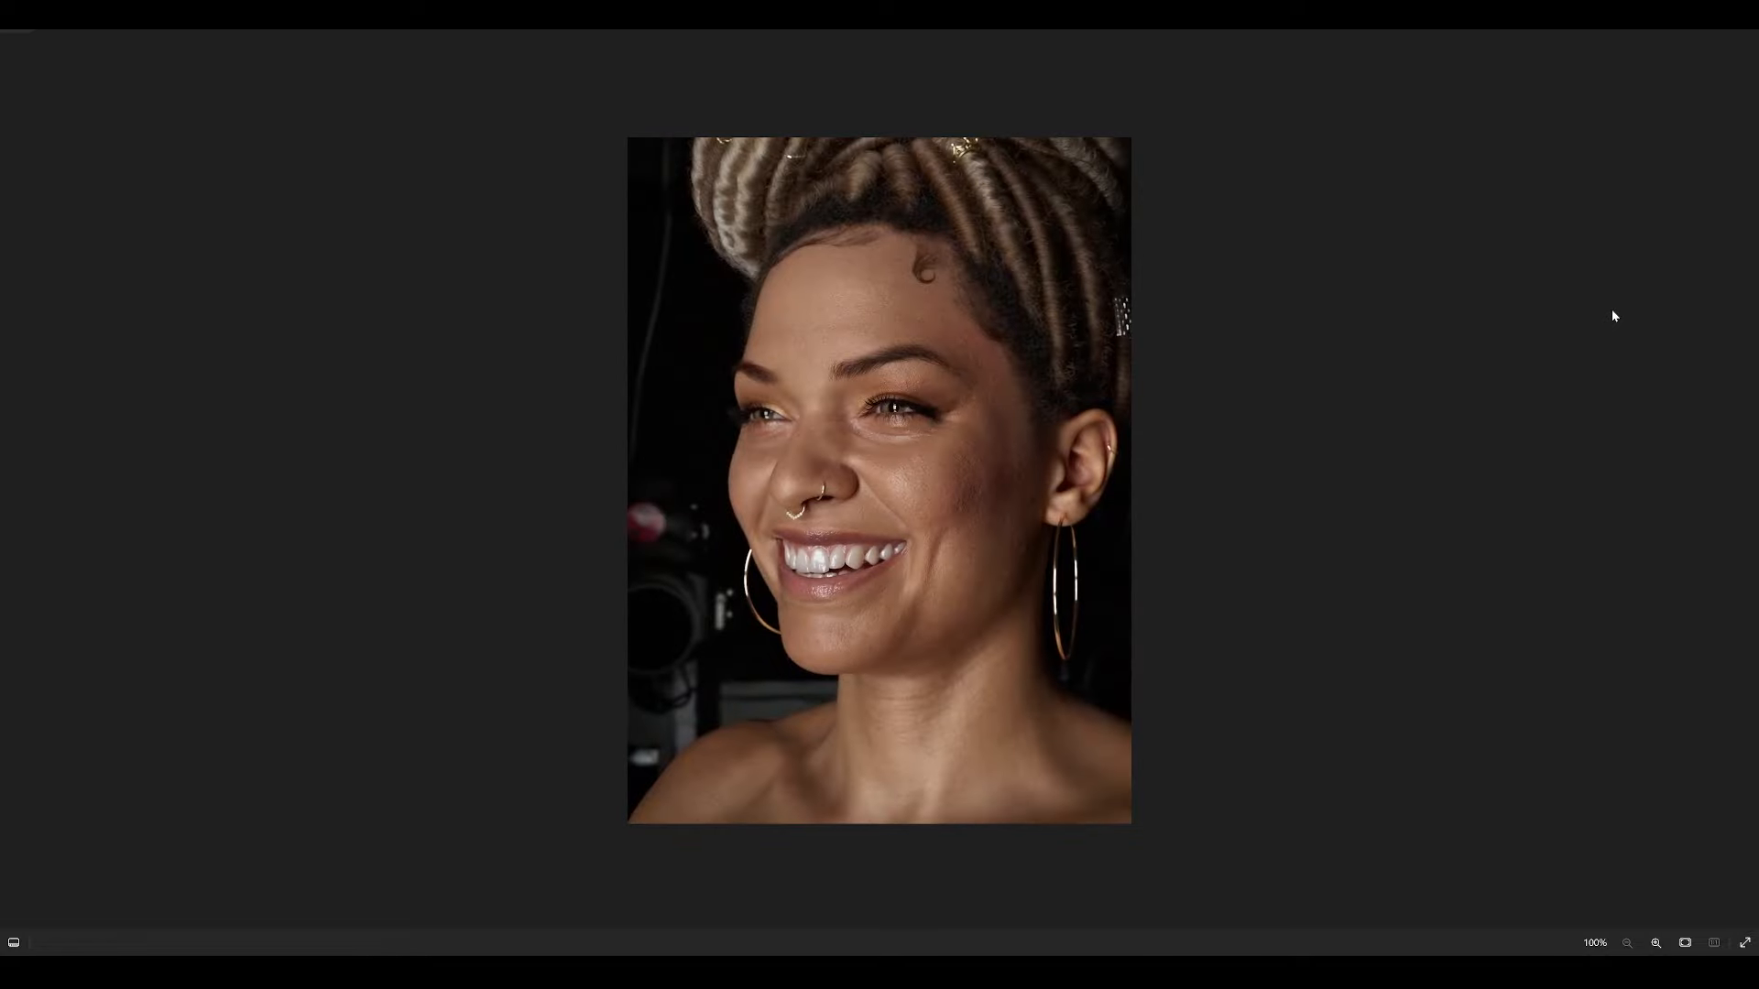
key("Right")
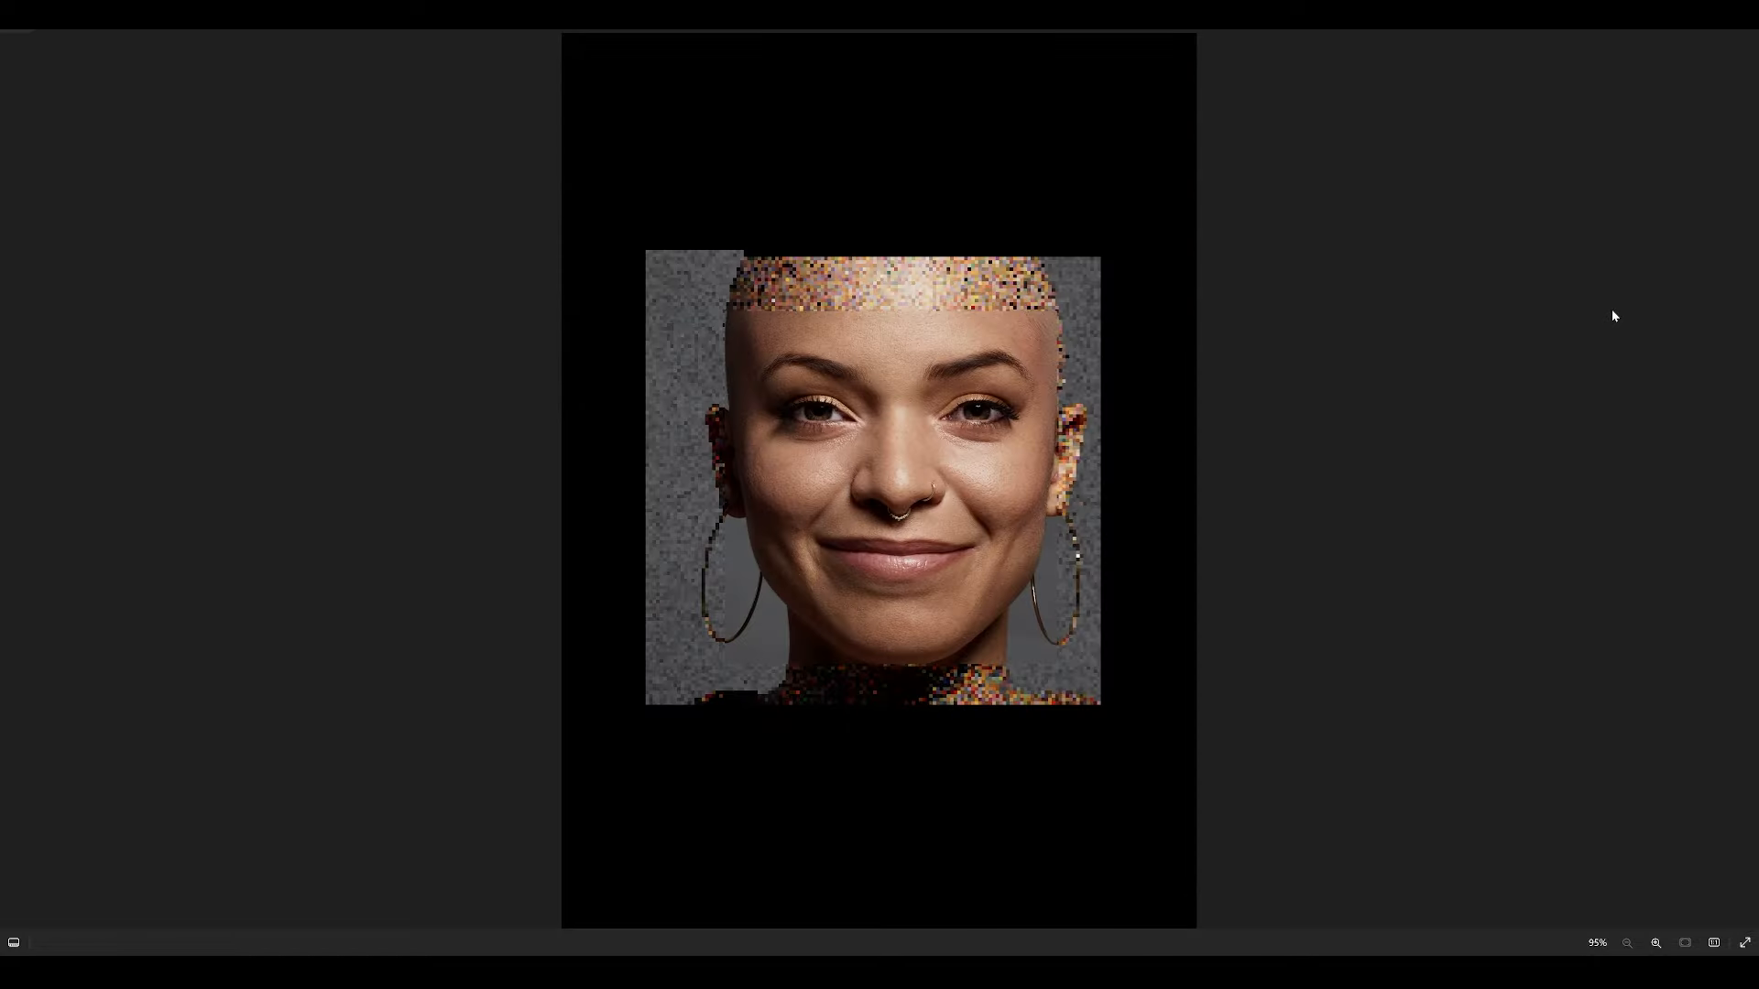
key("Right")
key("Right")
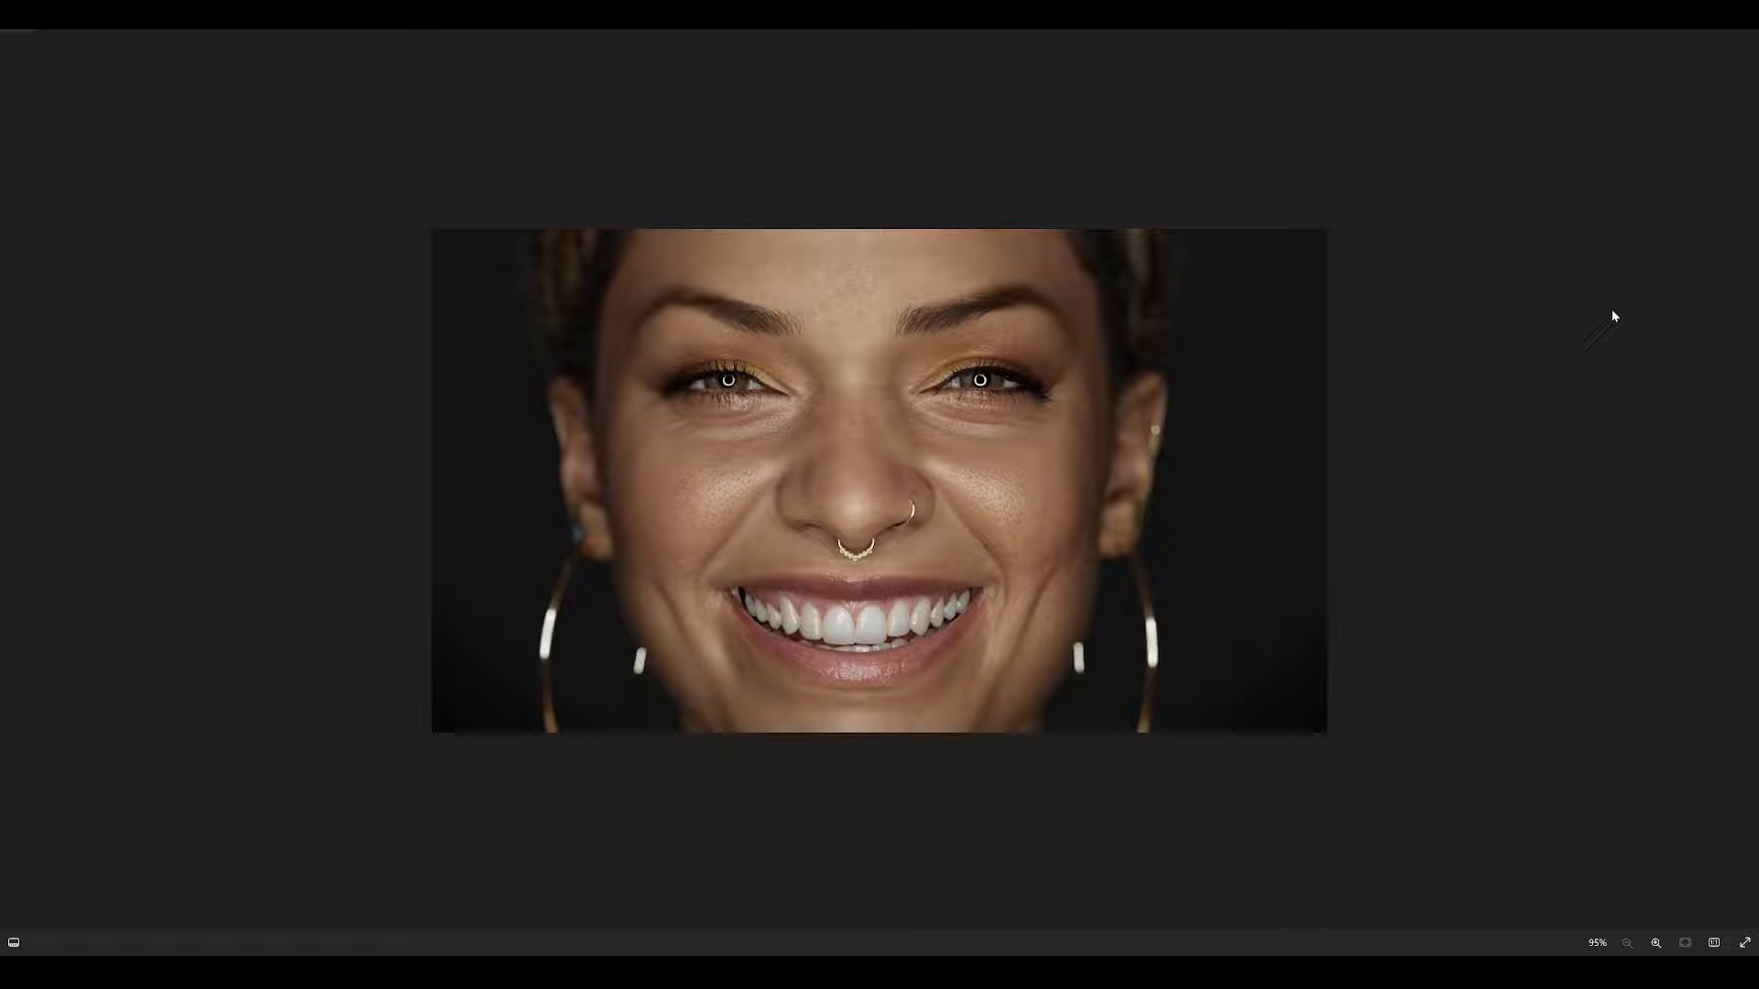
key("Right")
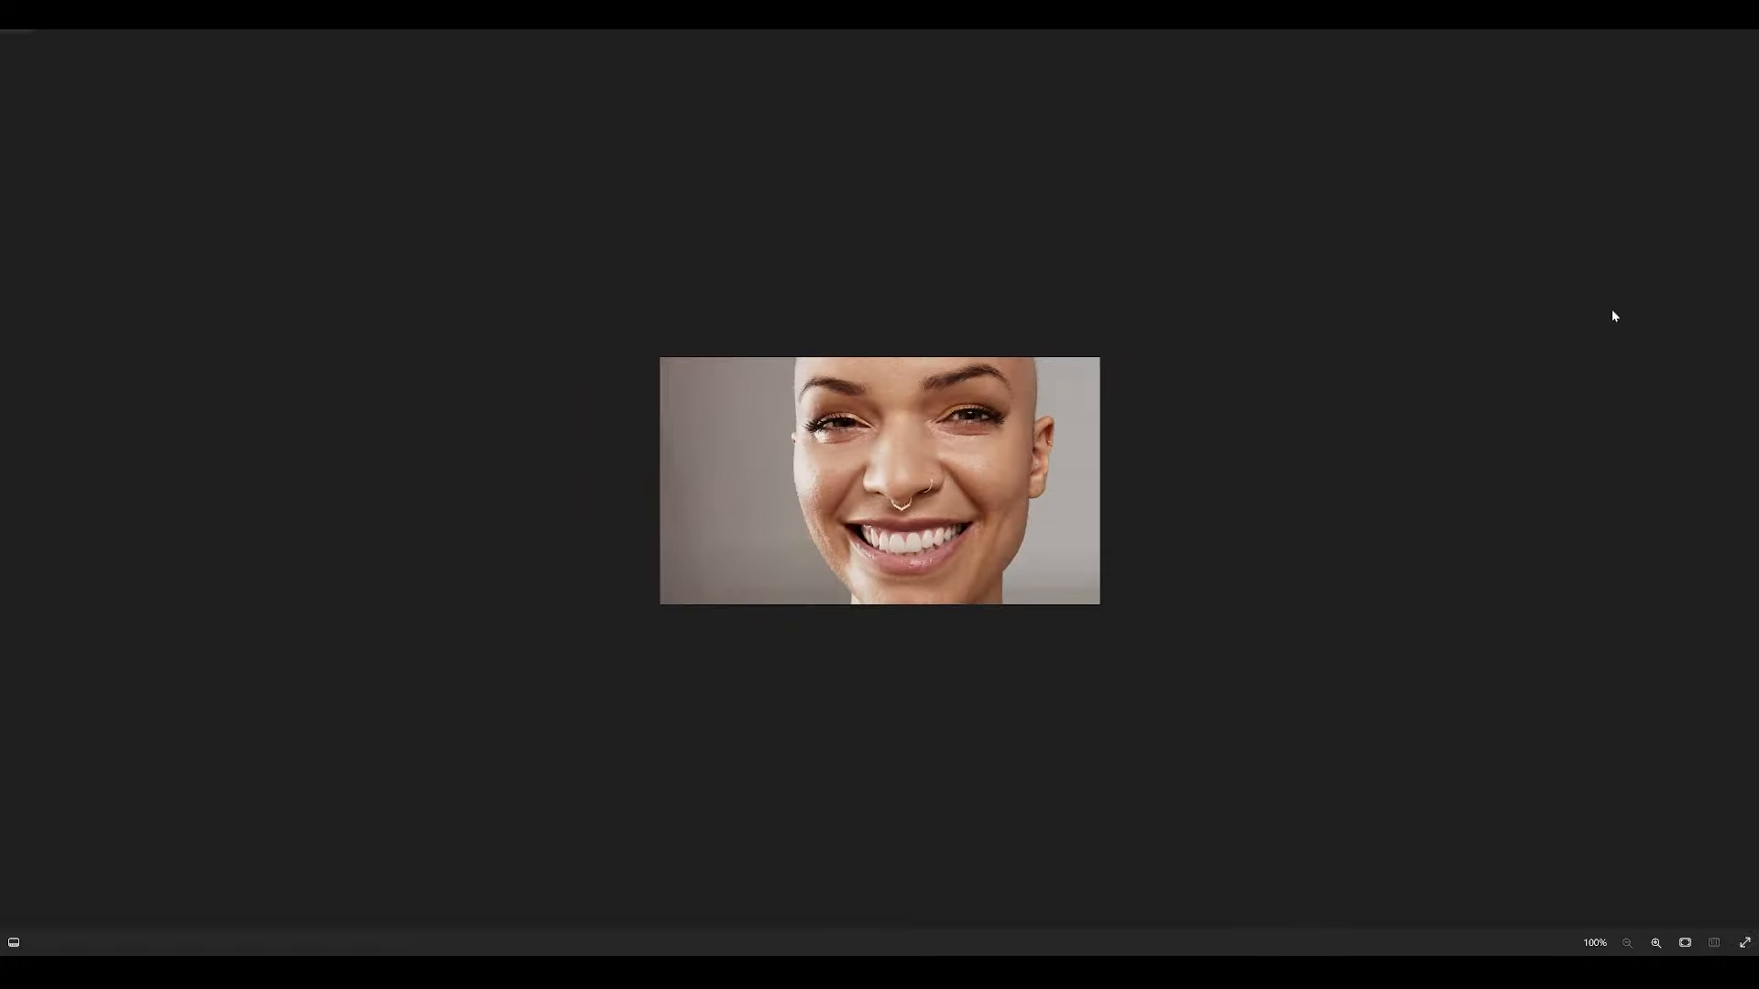
key("Right")
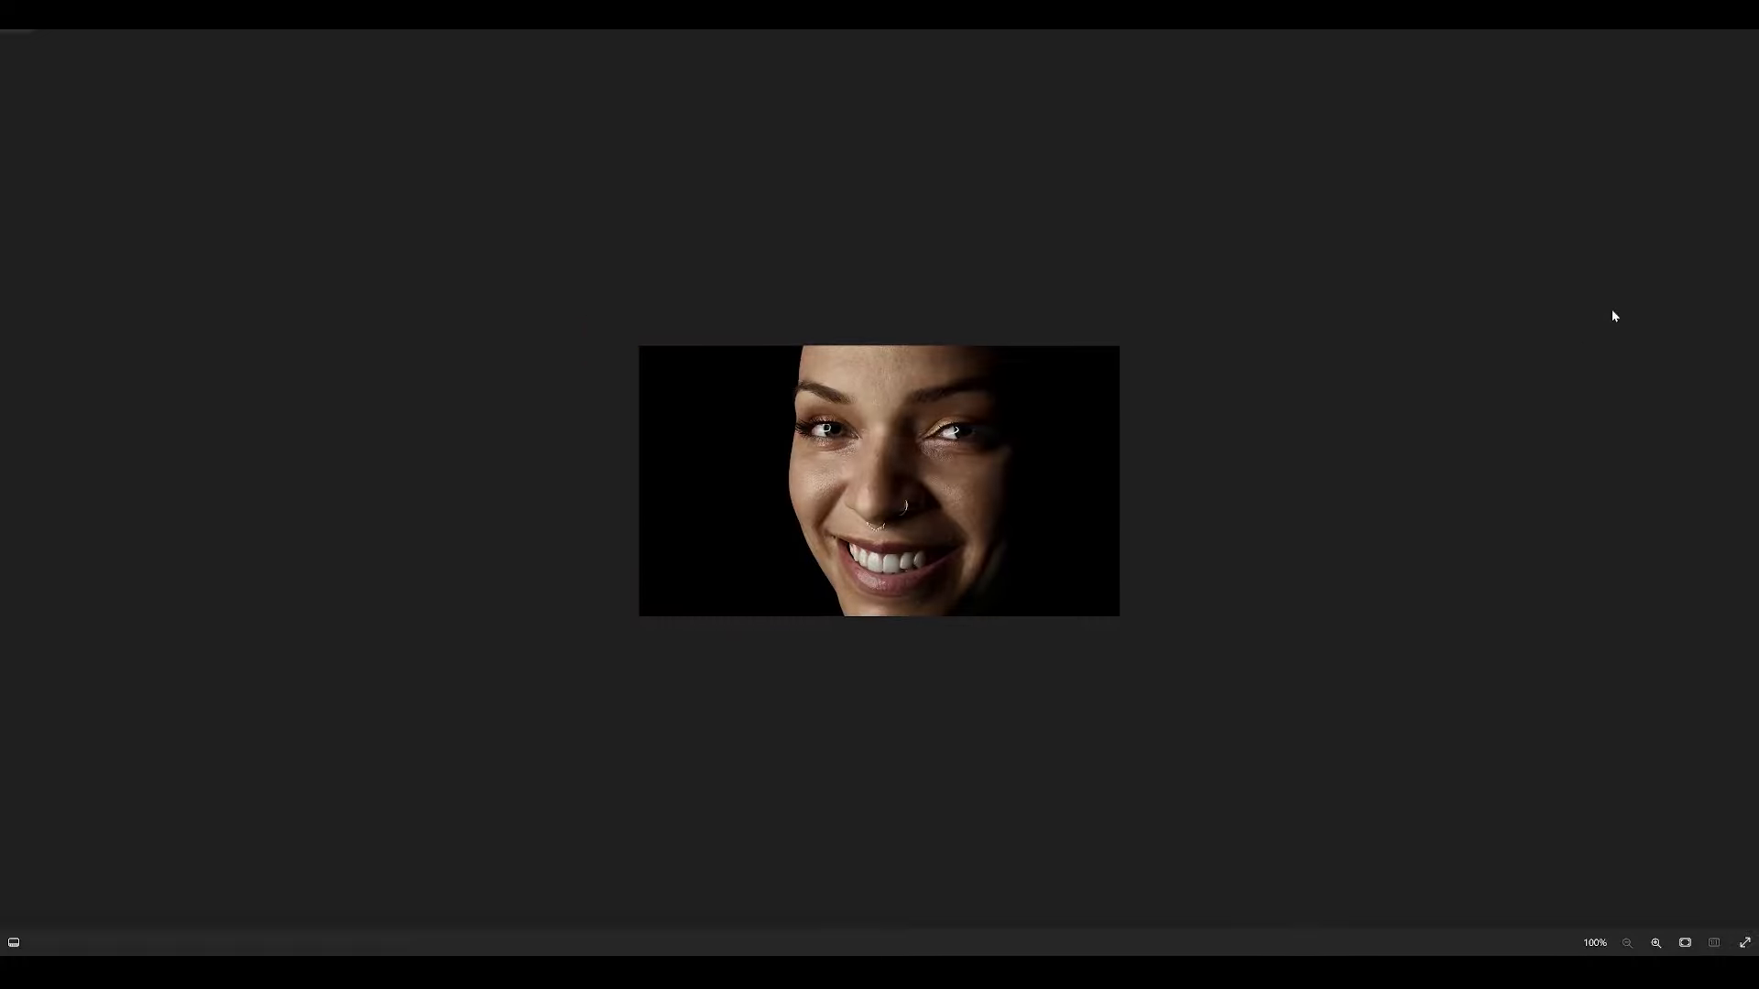
key("Right")
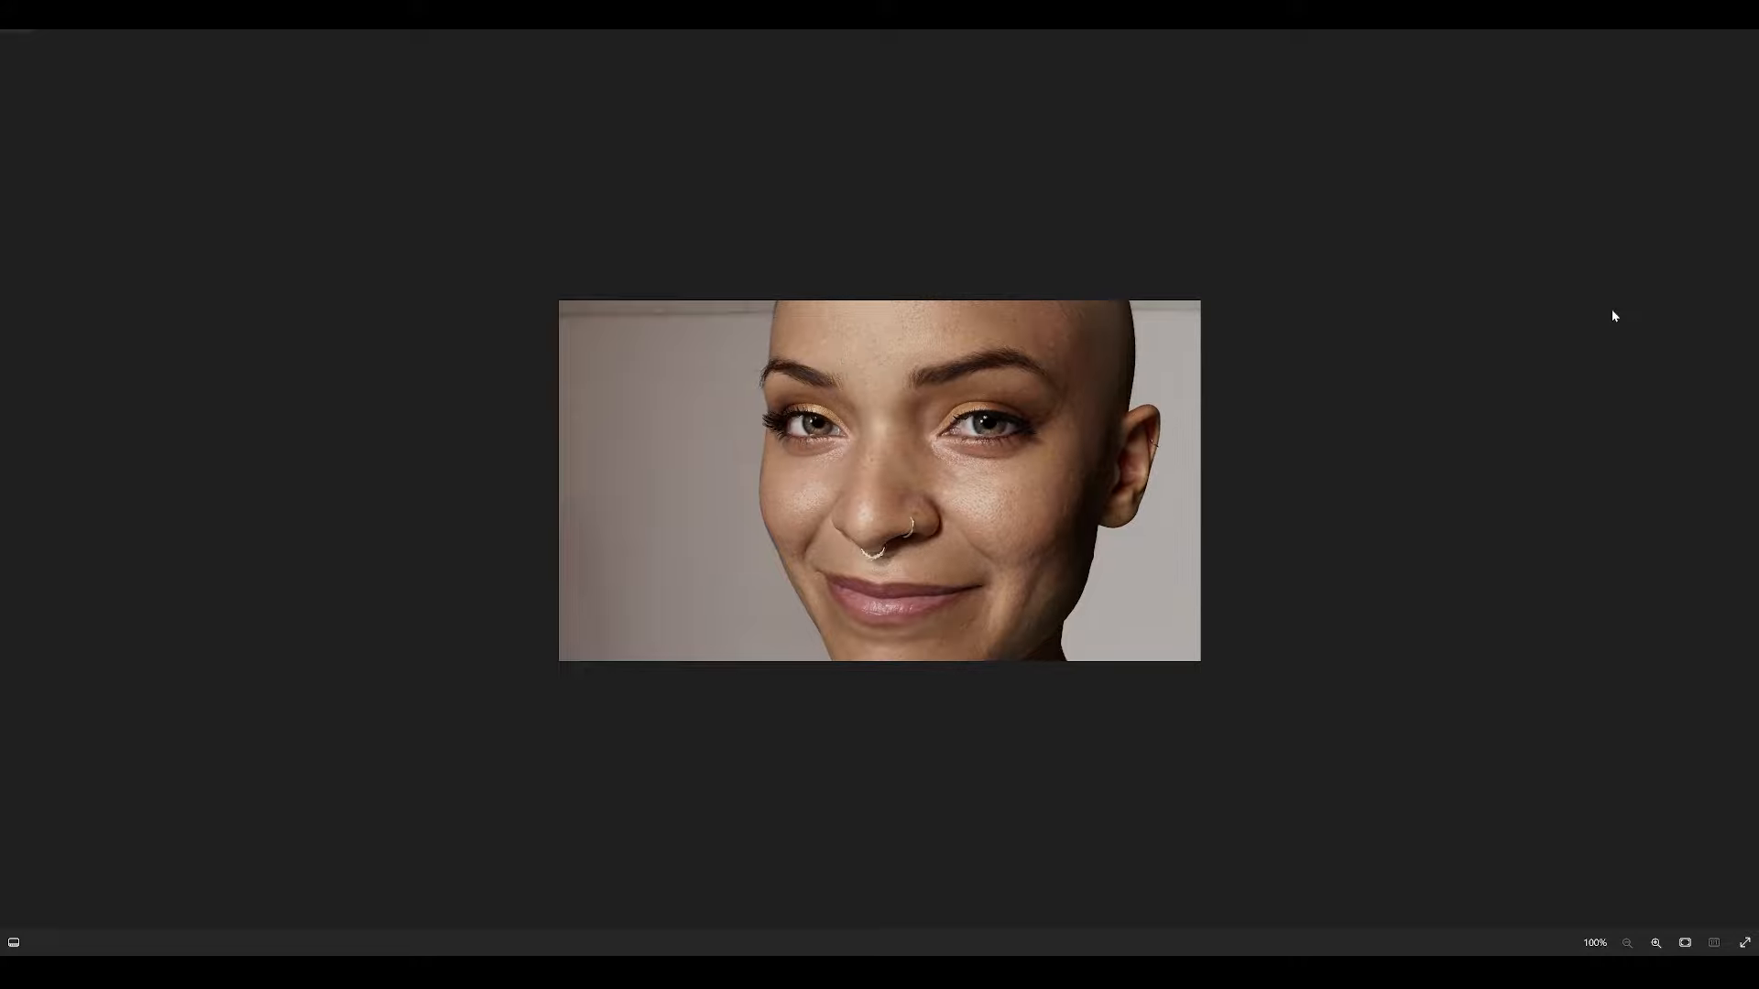
key("Right")
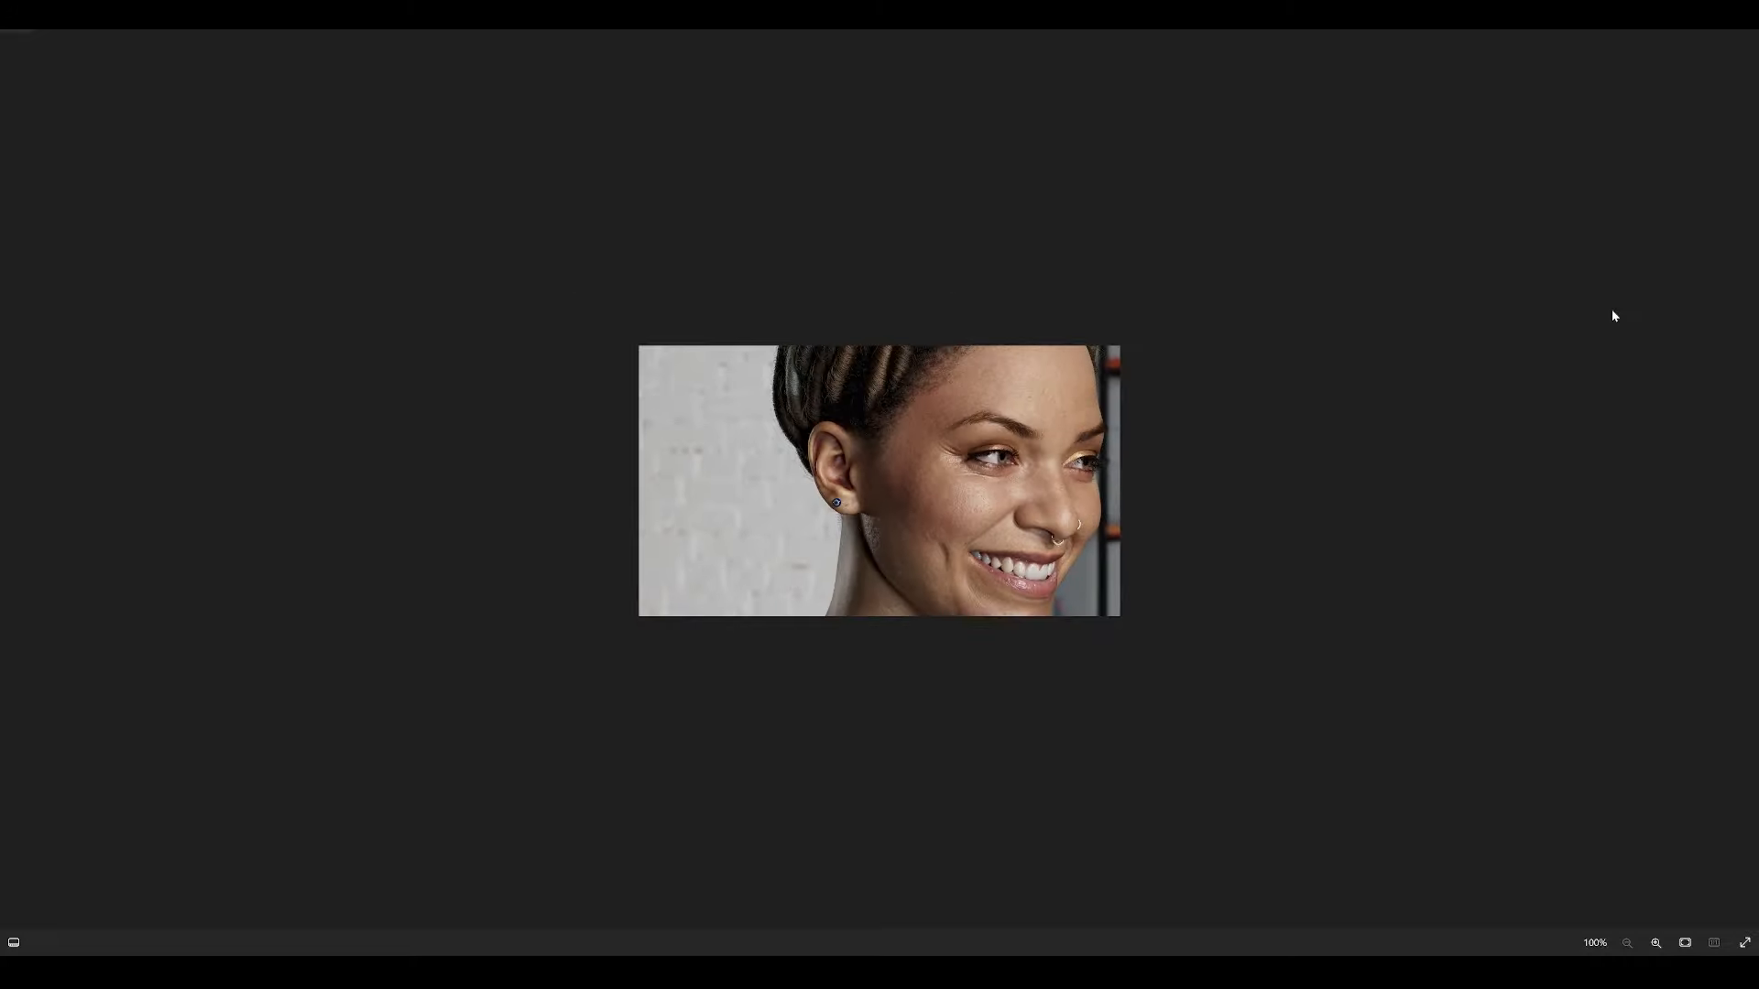
key("Right")
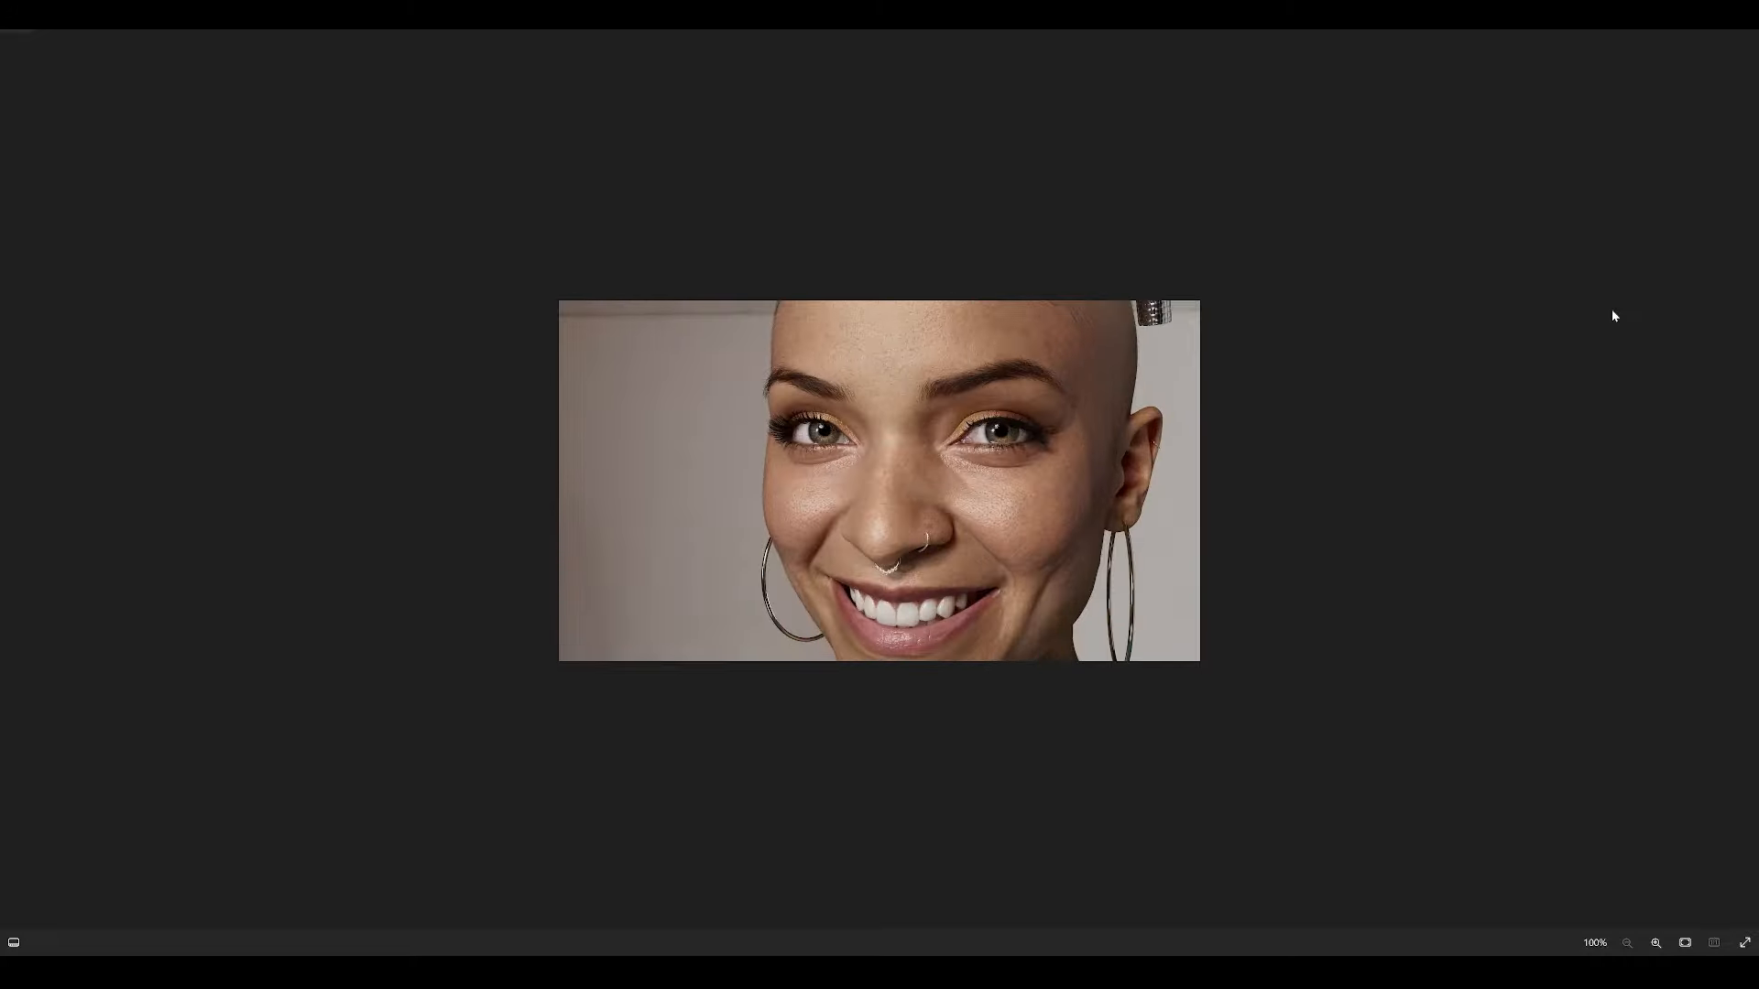
key("Right")
key("Right")
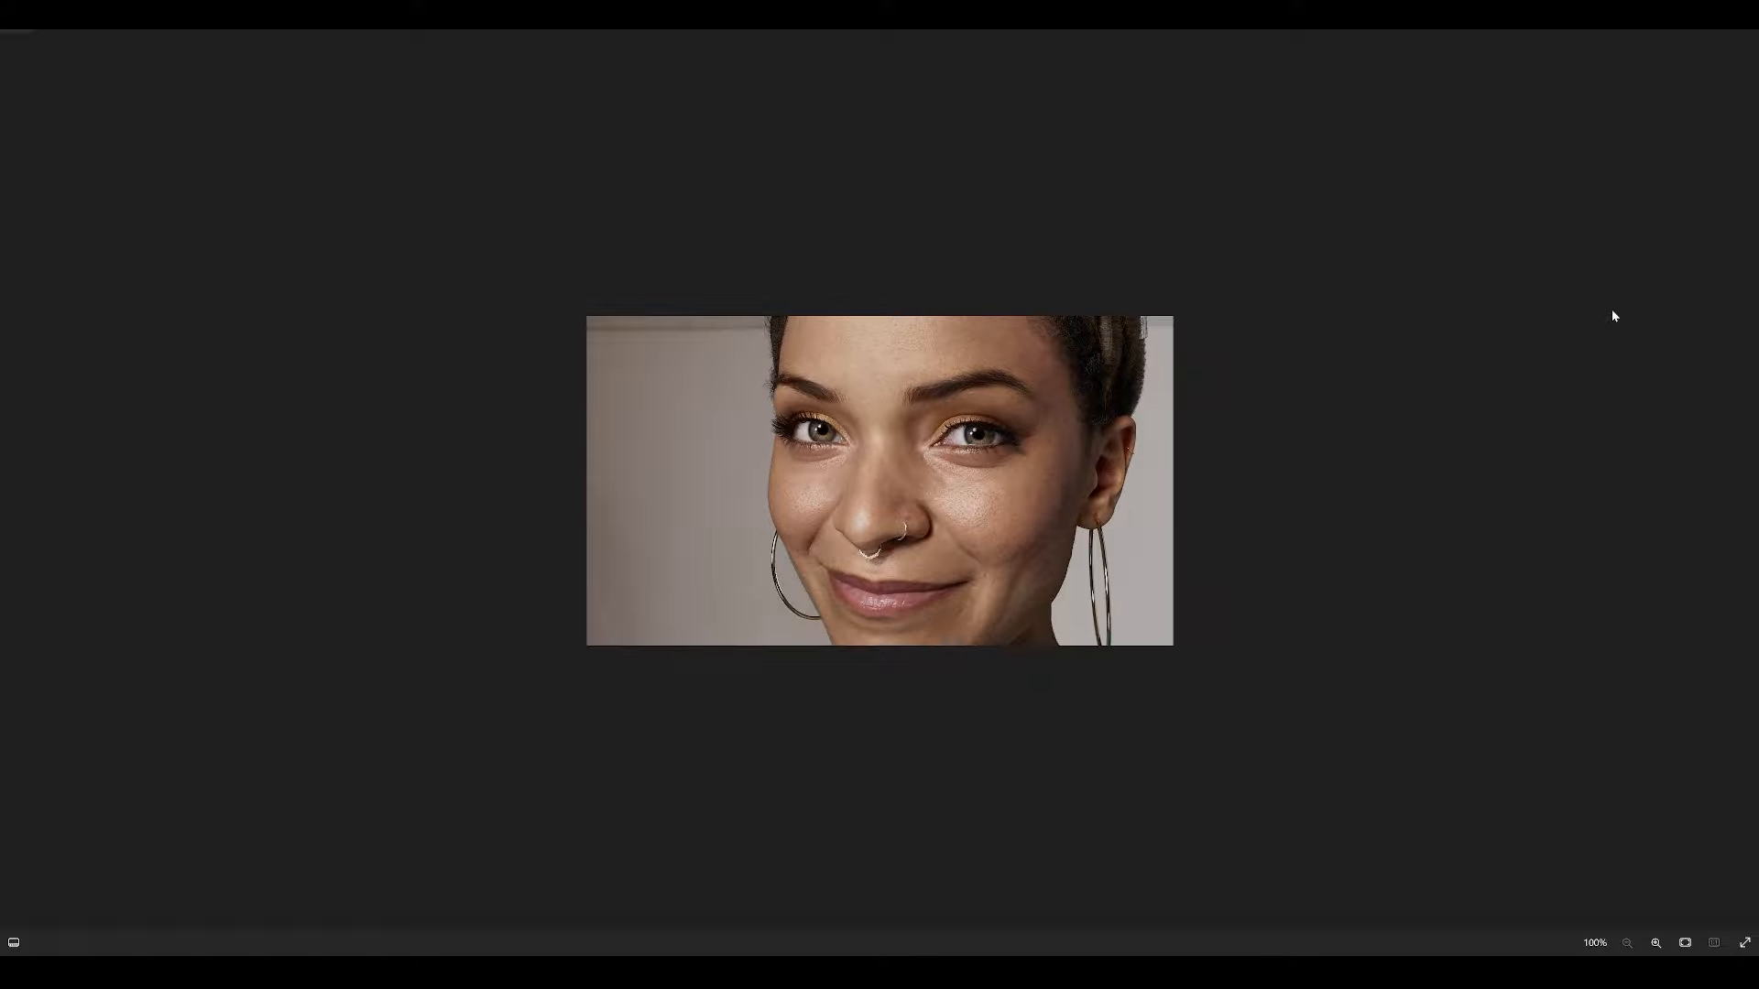
key("Right")
key("Right")
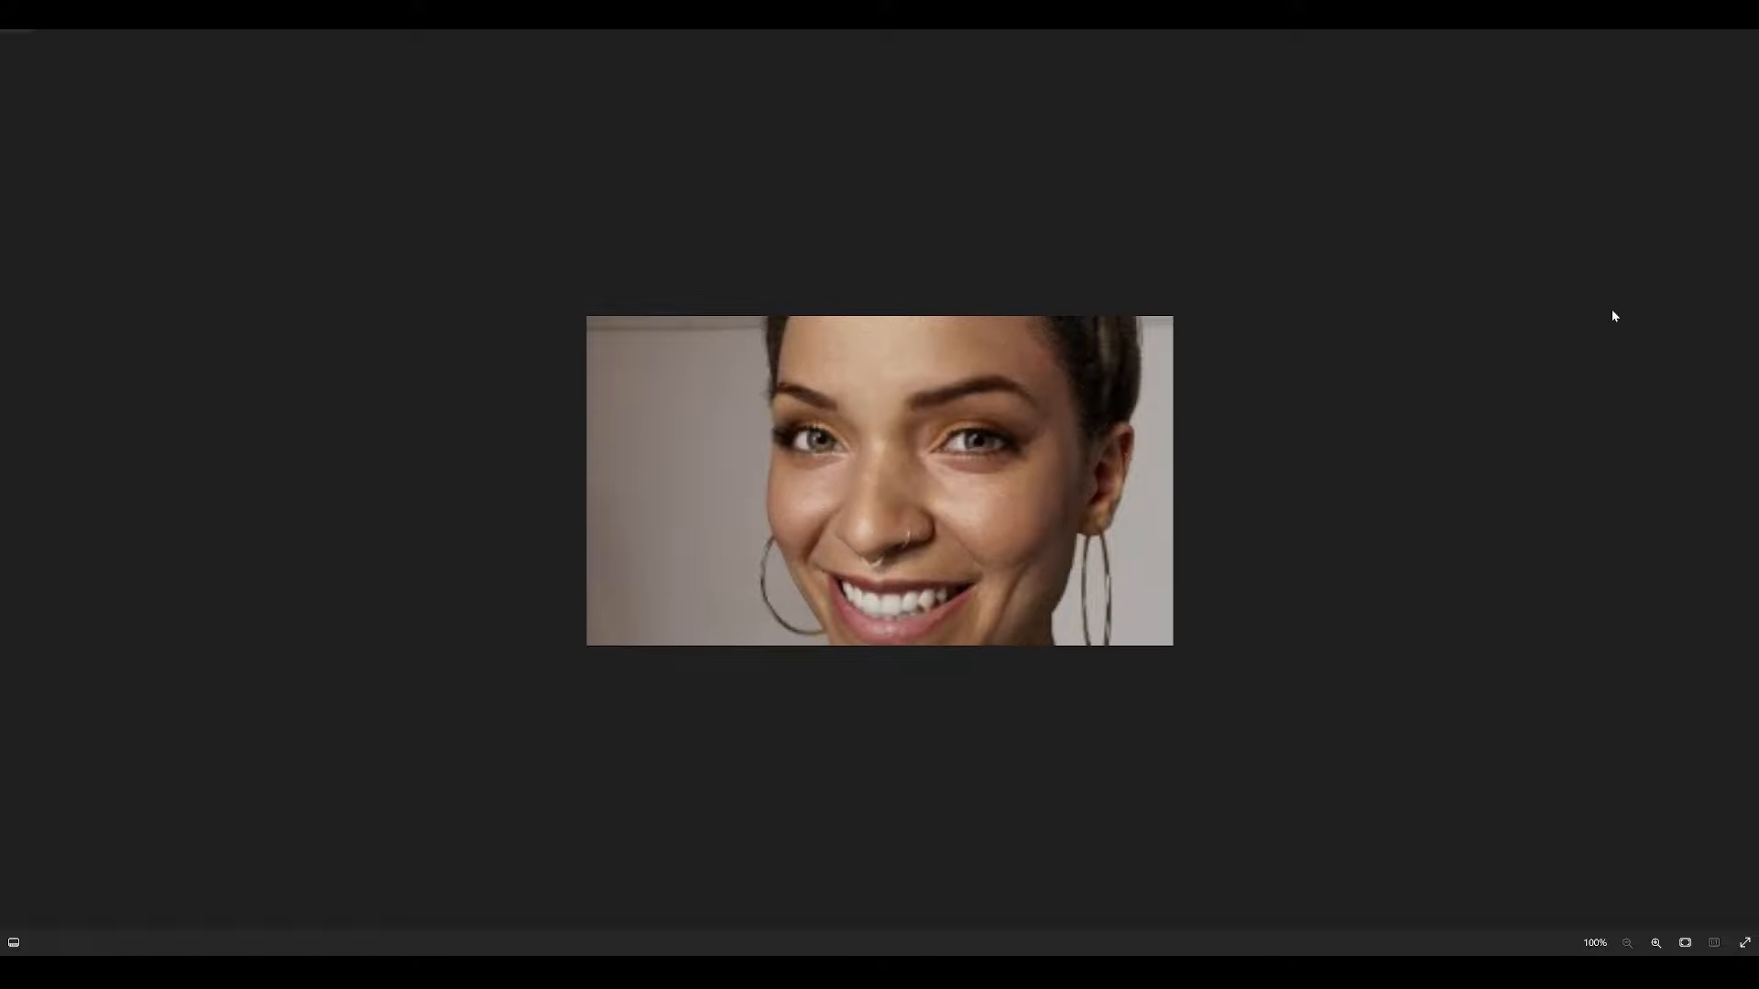
Step: Review the wide-format renders of the character's sombre and tearful expressions
key("Right")
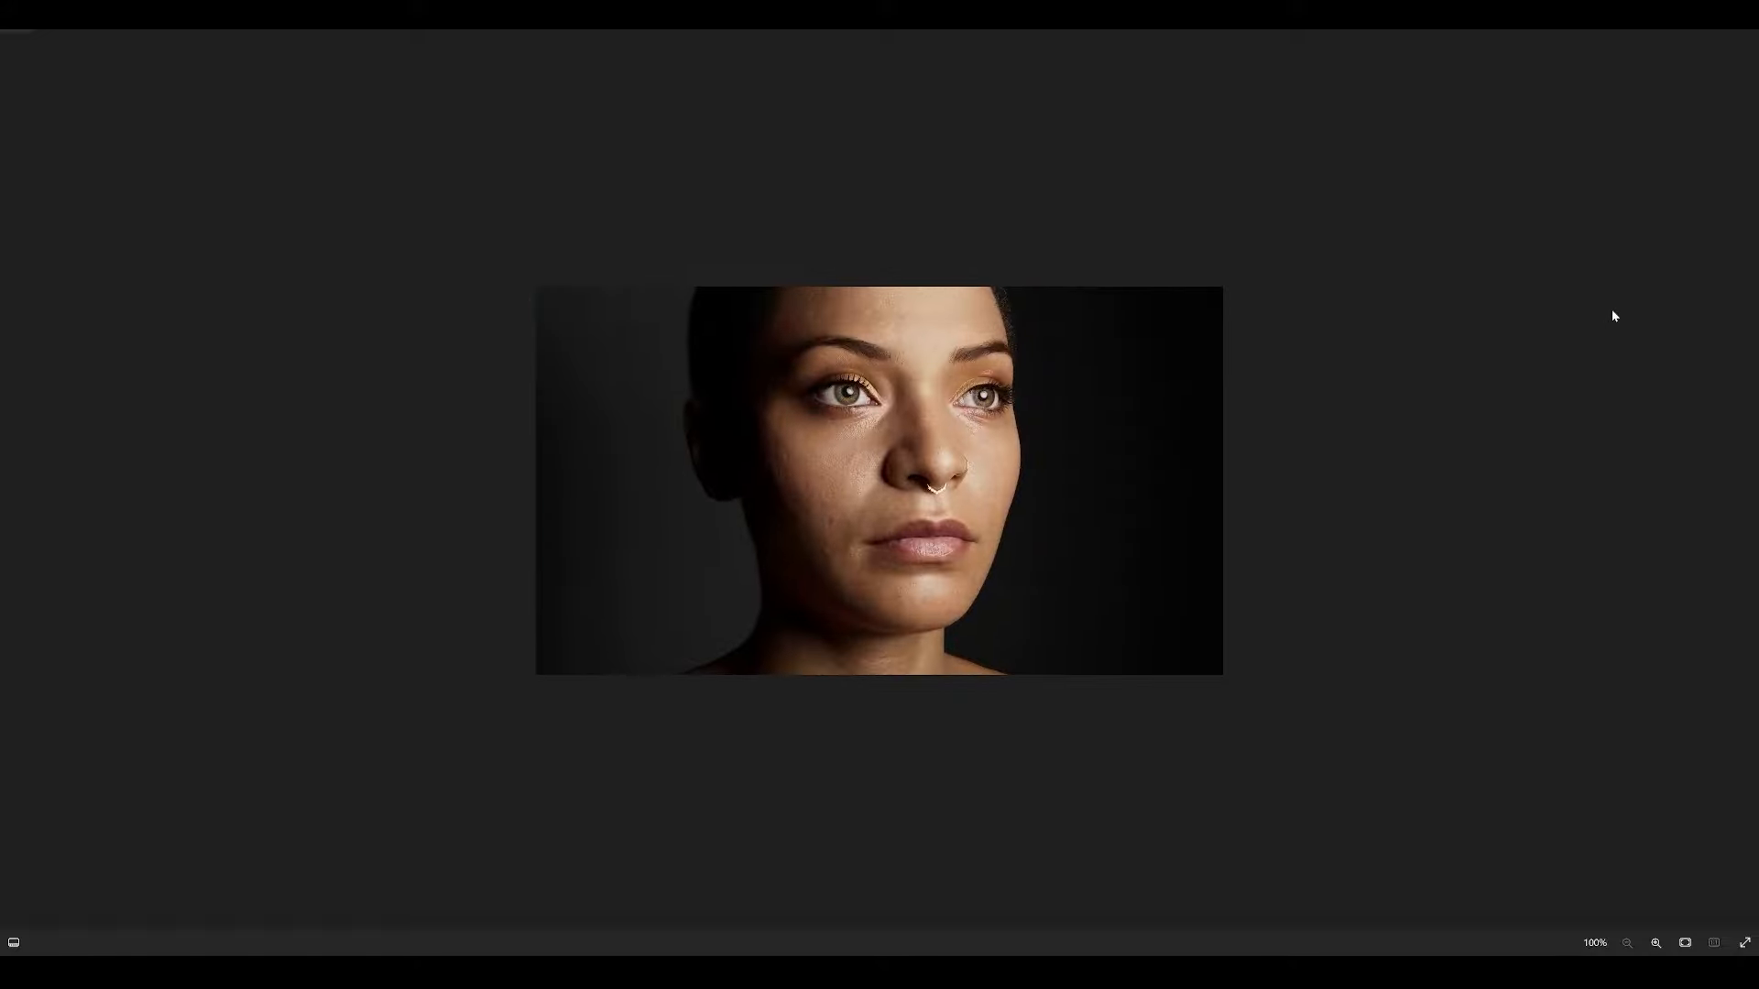
key("Right")
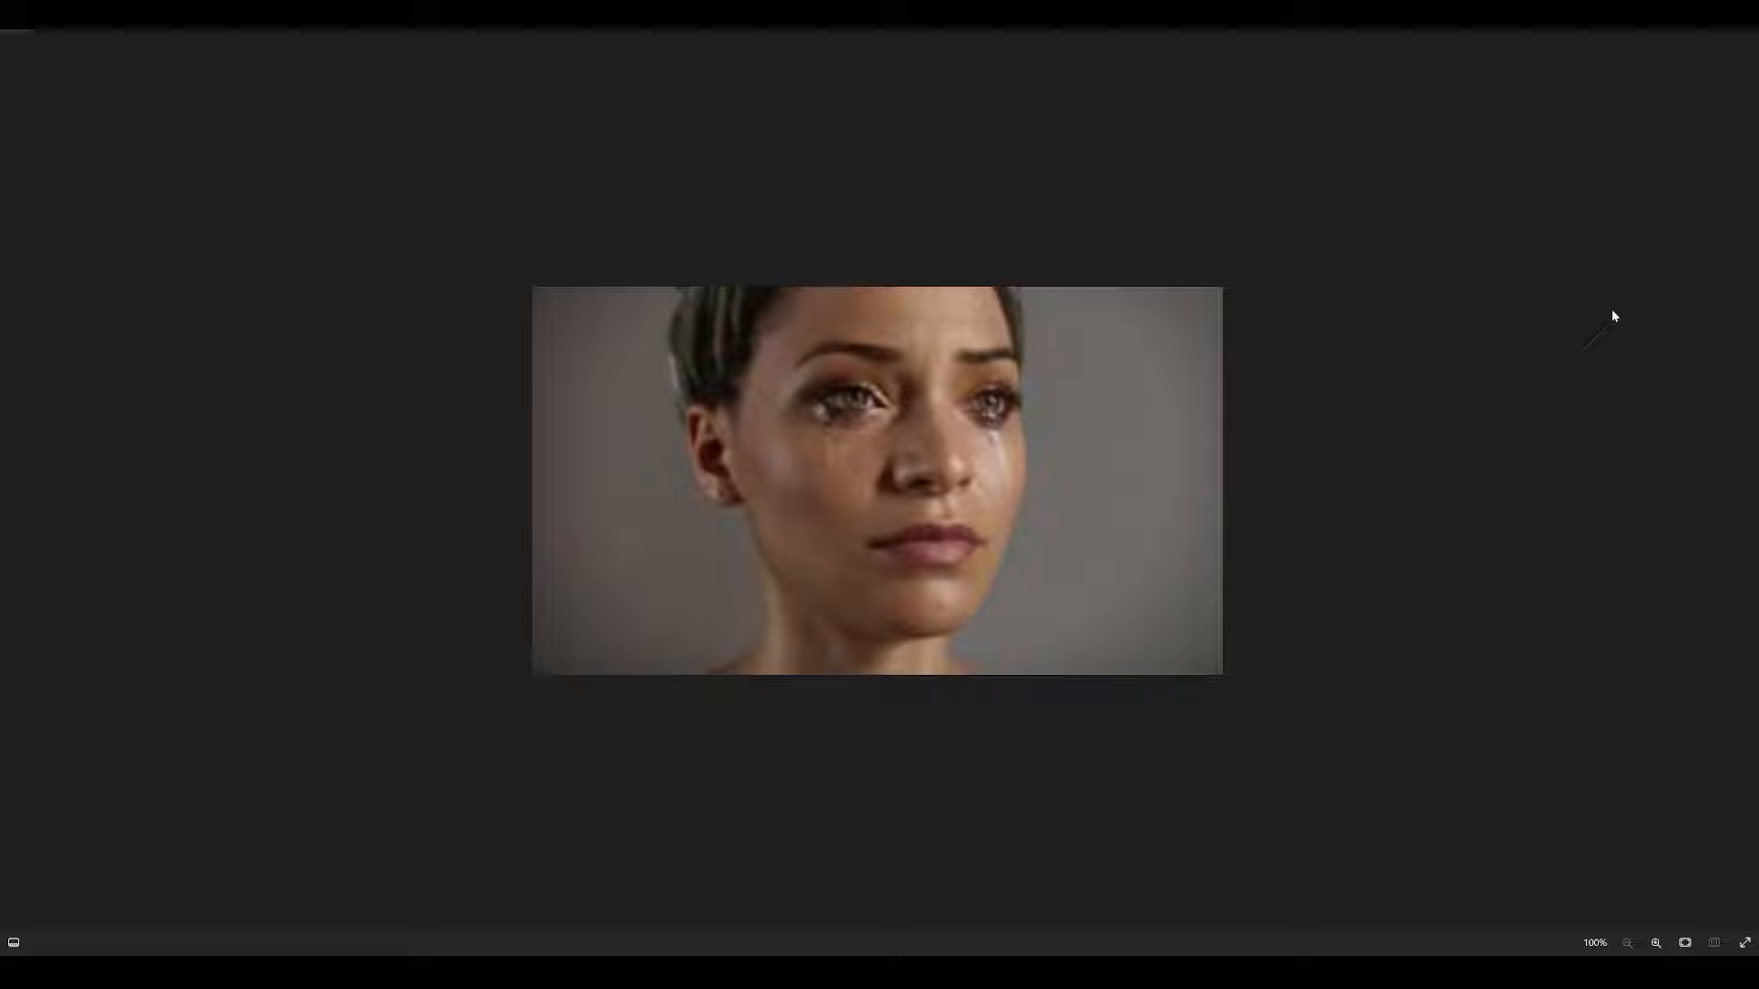
key("Right")
key("Right")
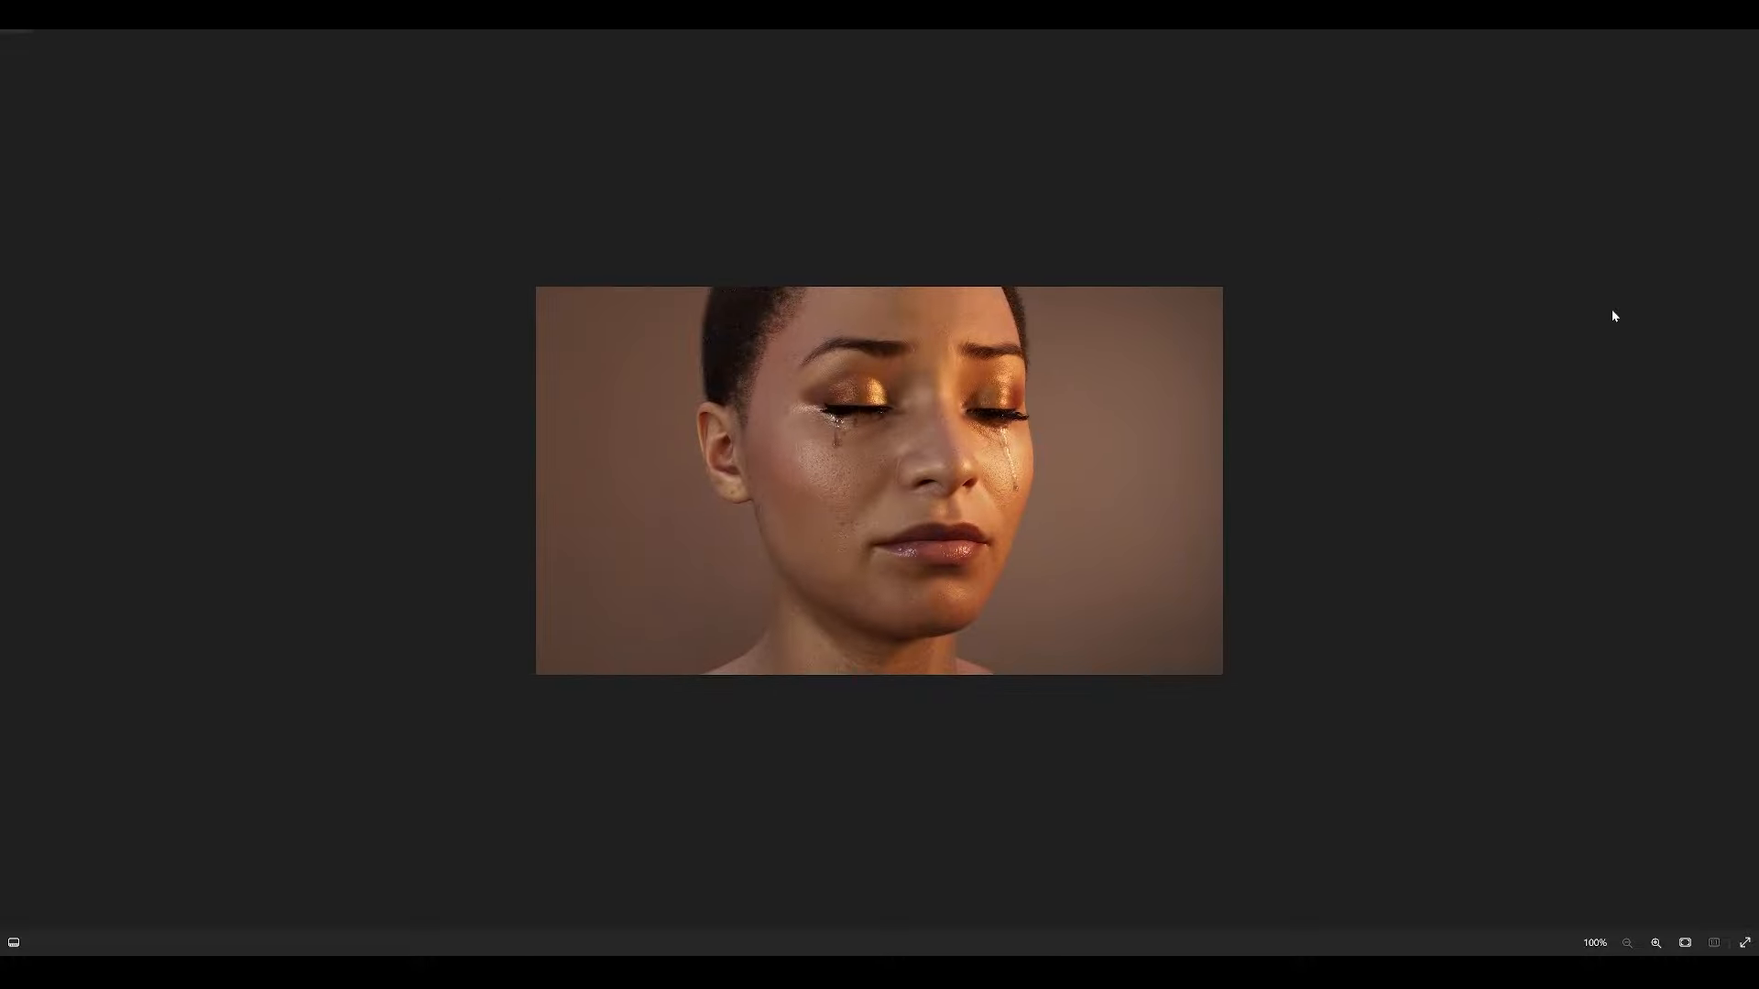
key("Right")
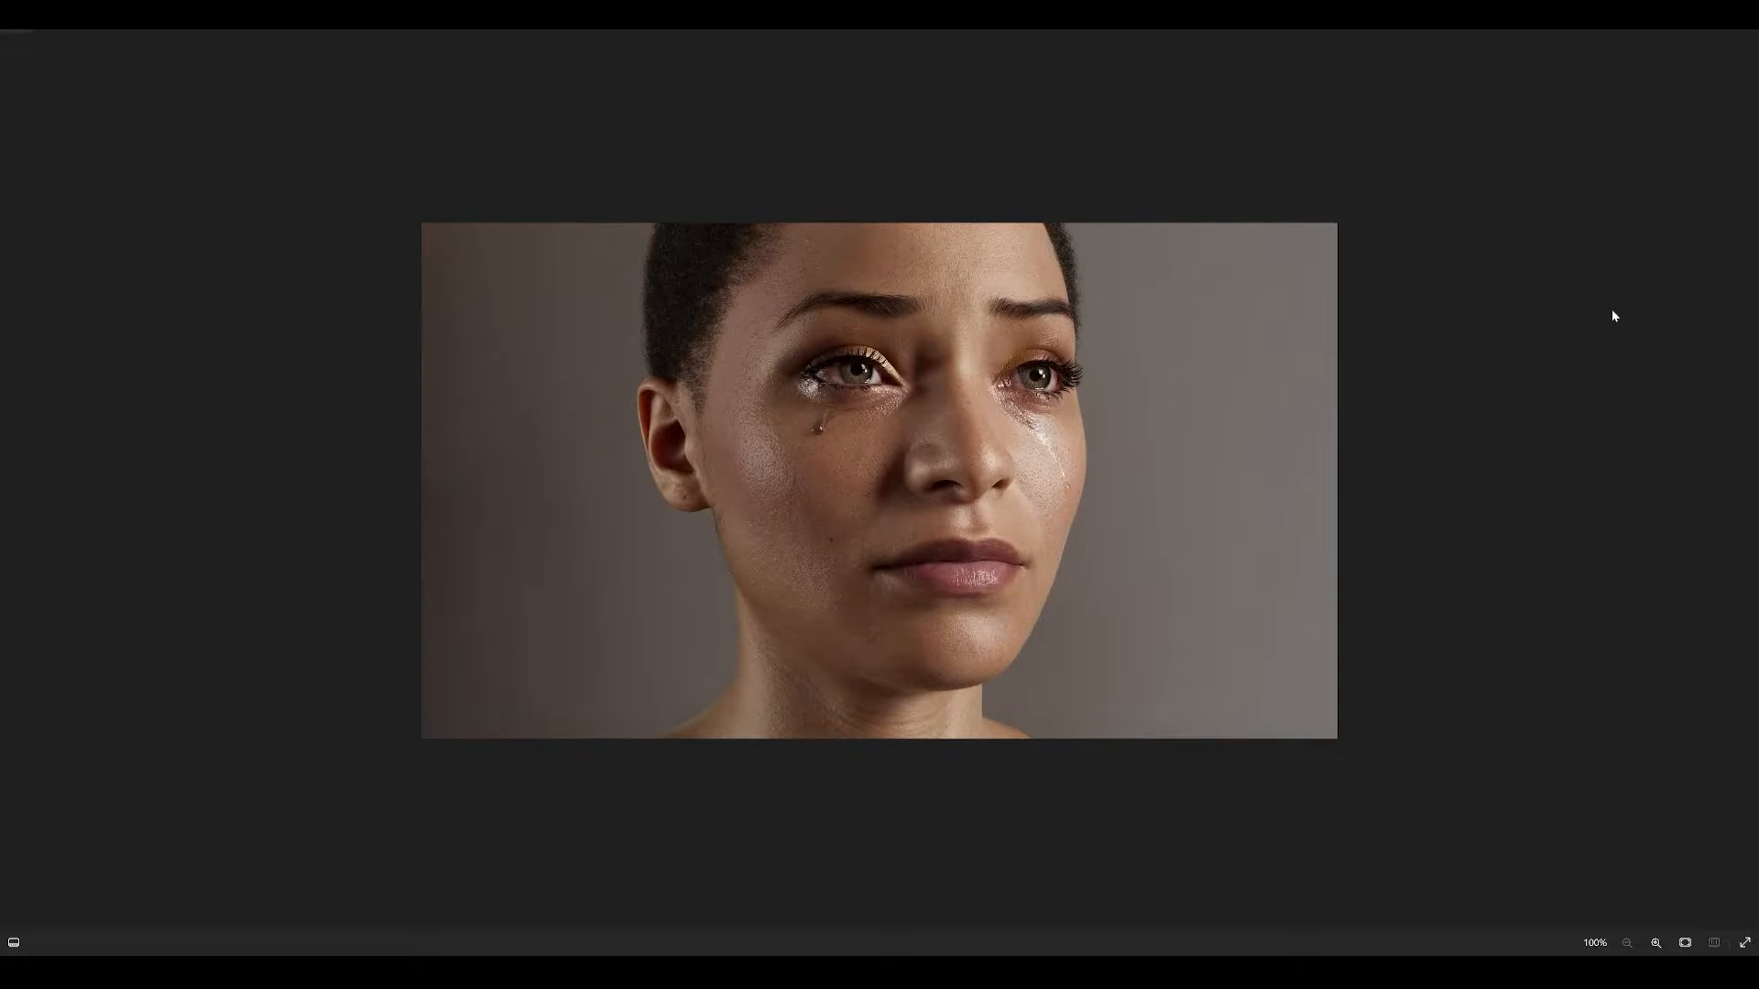
key("Right")
key("Right")
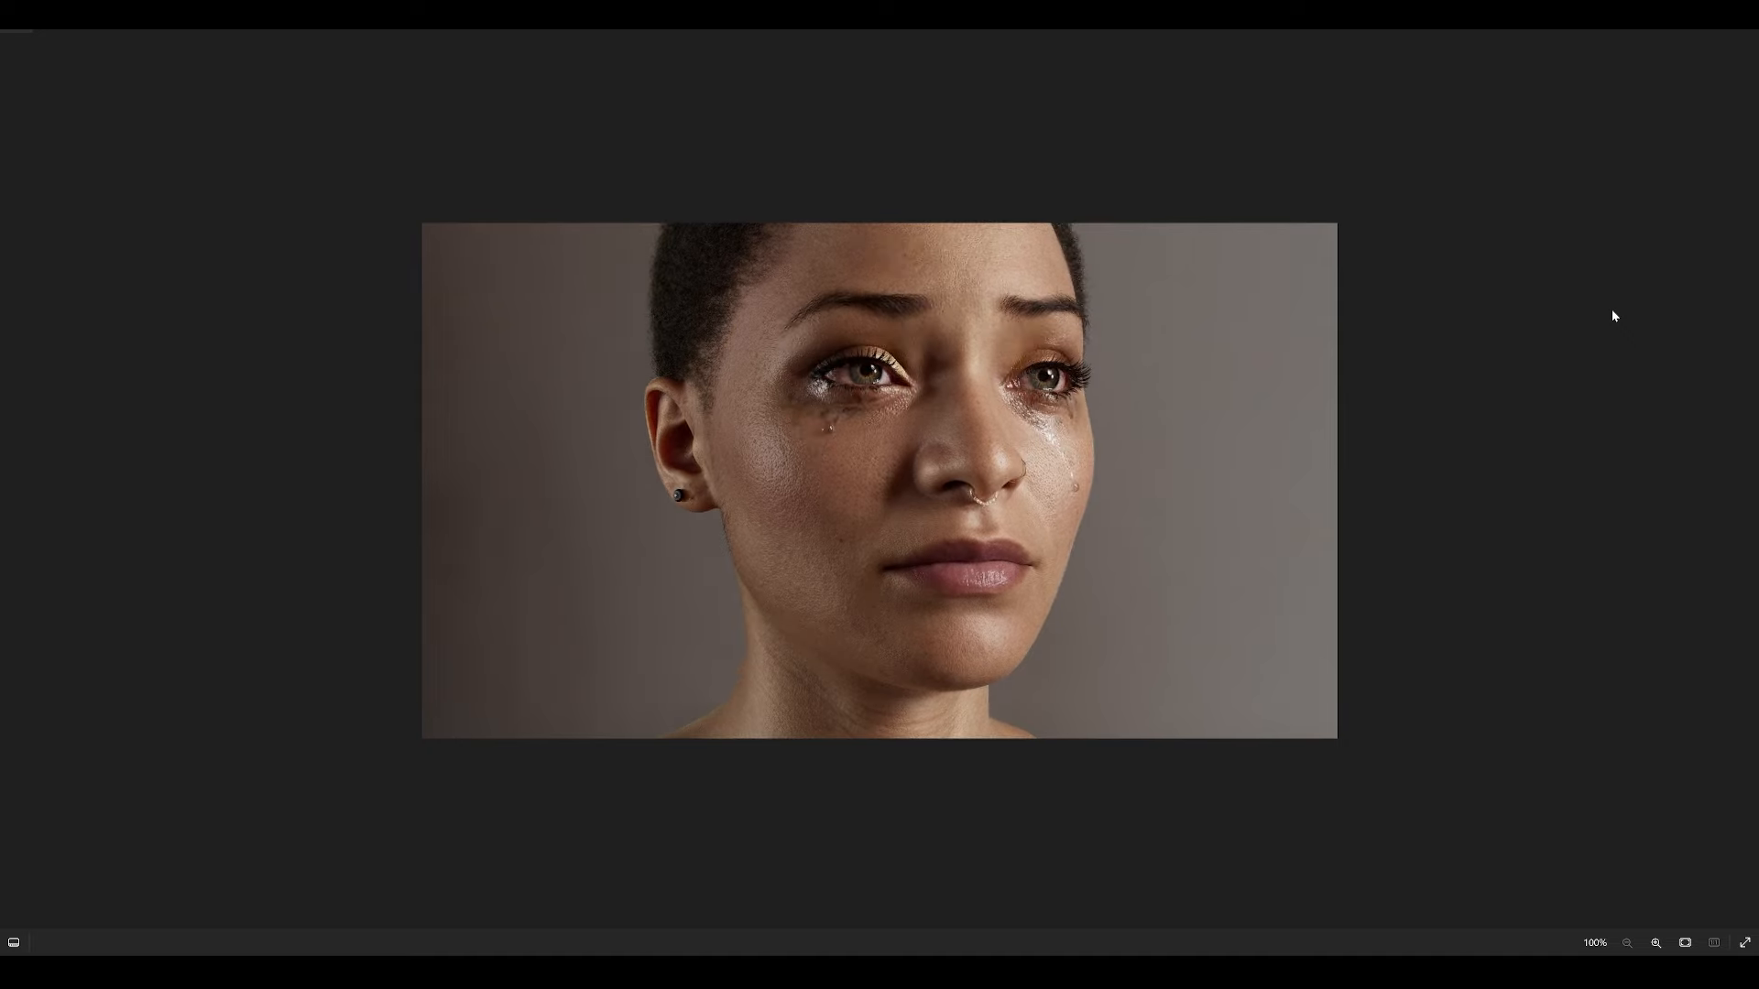
key("Right")
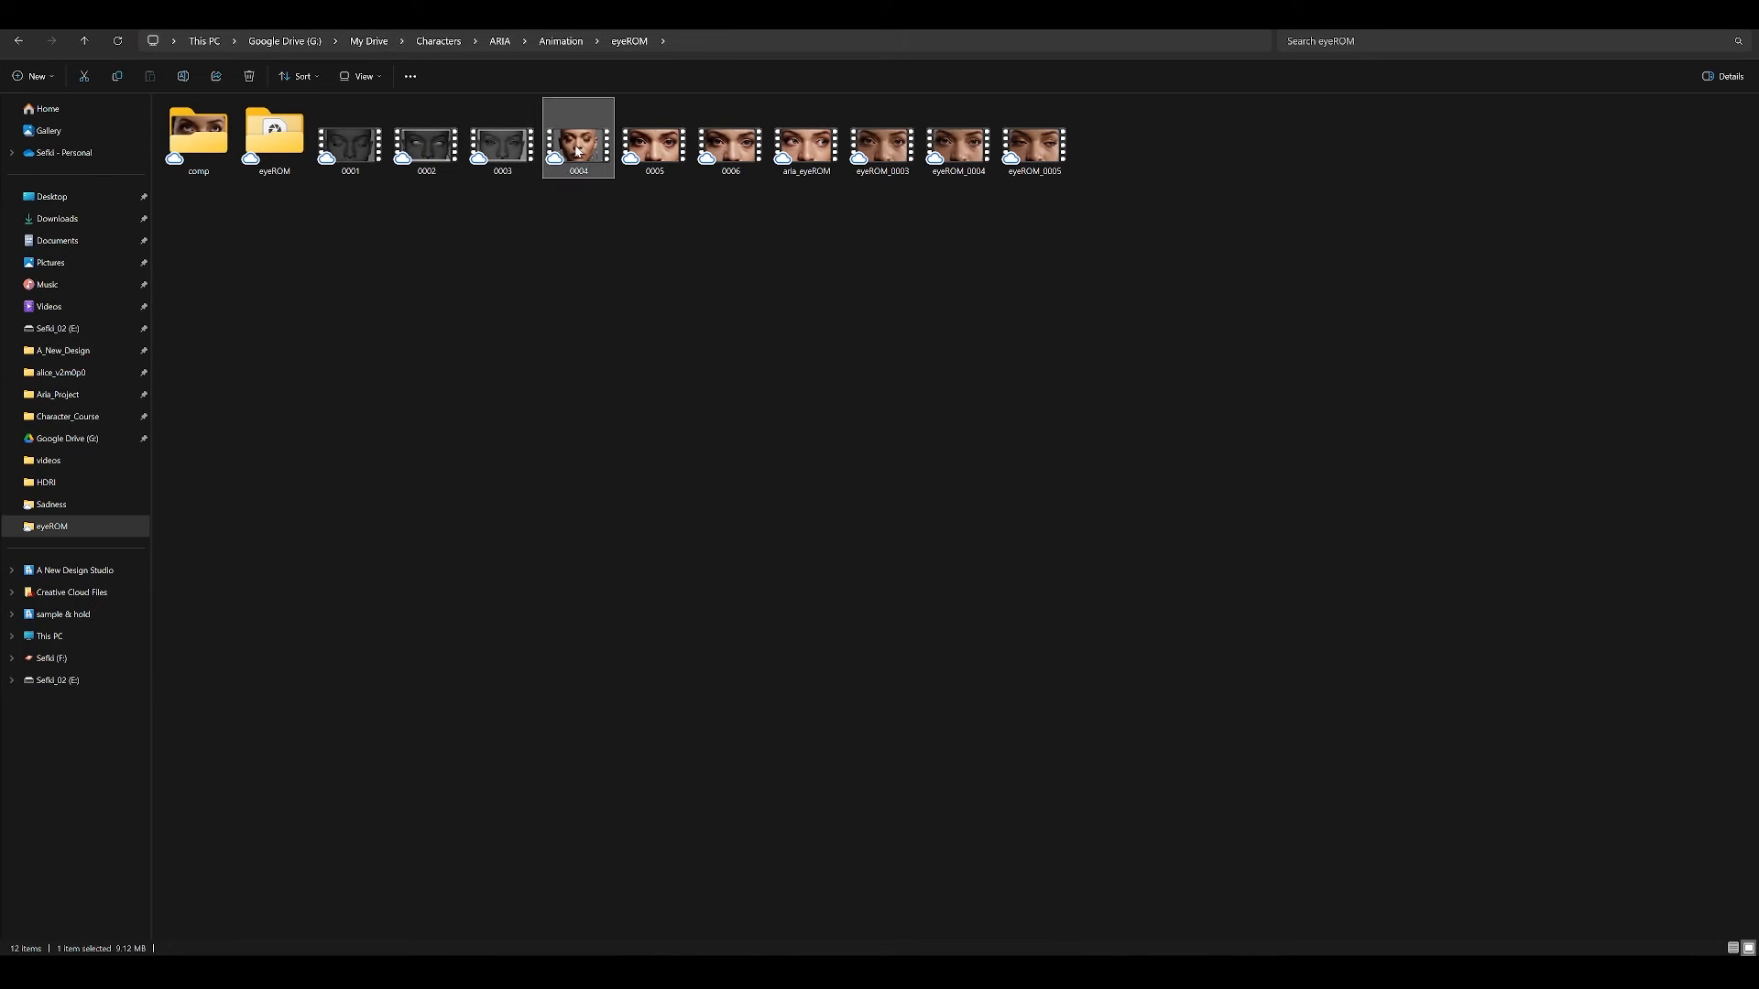
Step: Play the eye animation clips 0004, 0005 and 0006 from the eyeROM folder one after another
double_click(578, 147)
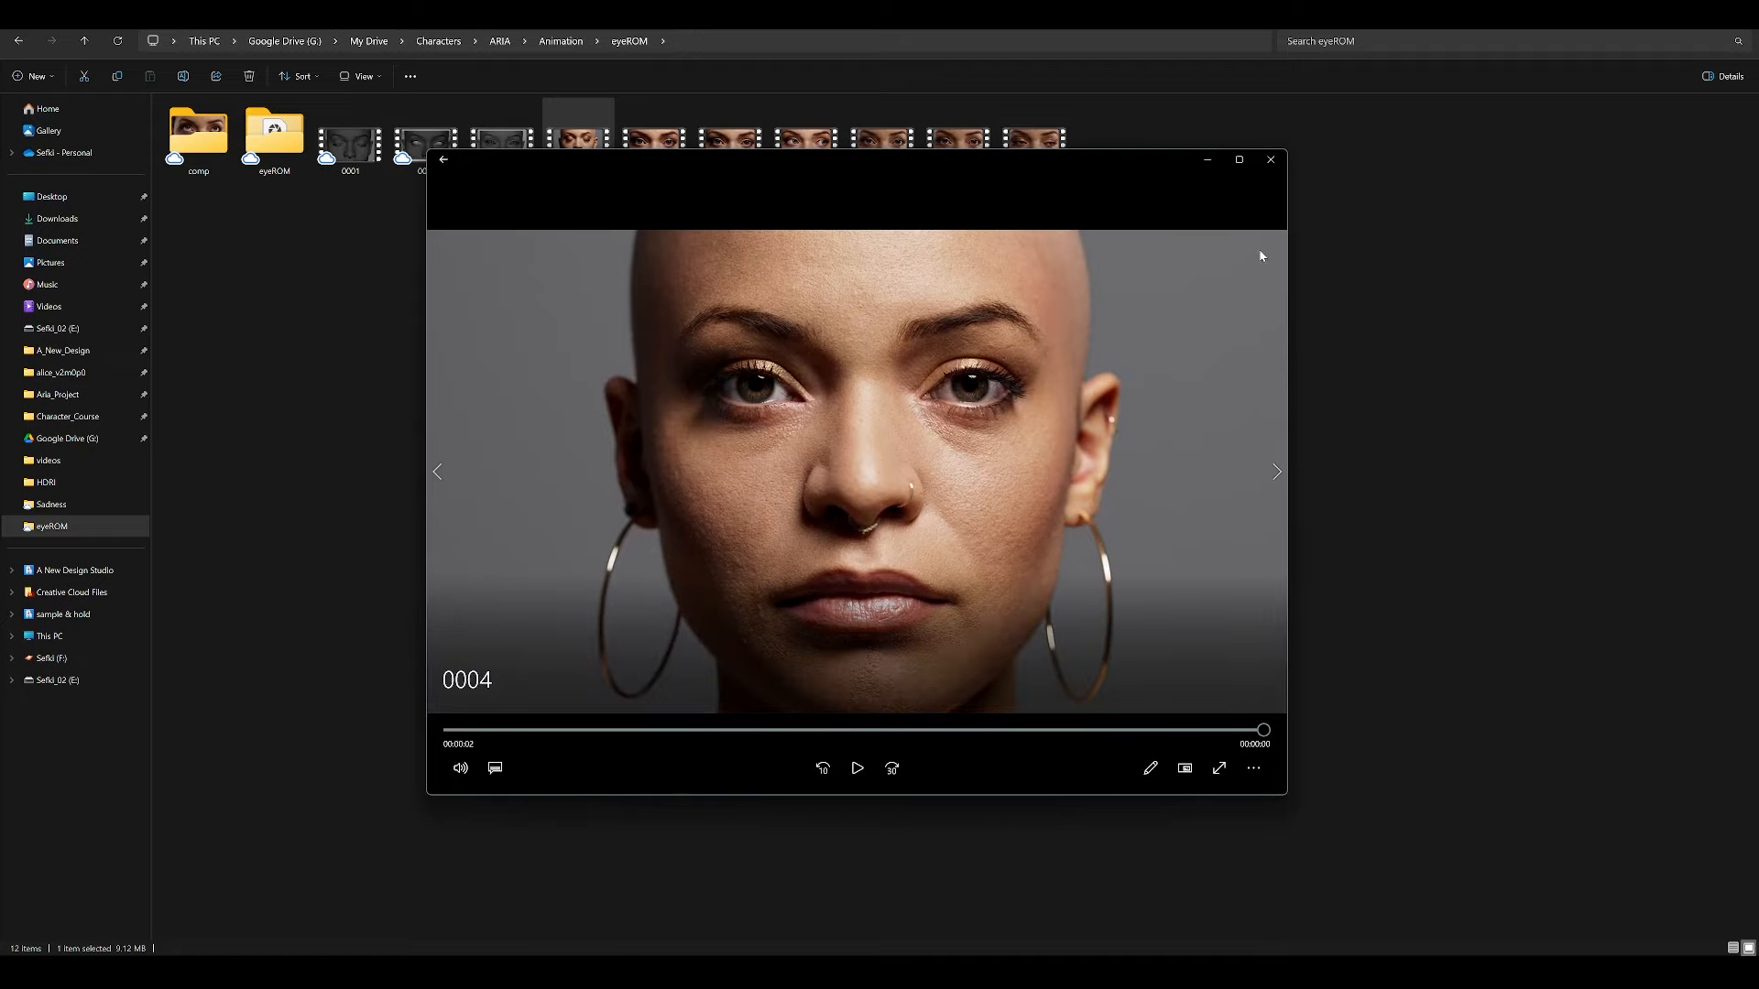
left_click(1271, 159)
double_click(654, 137)
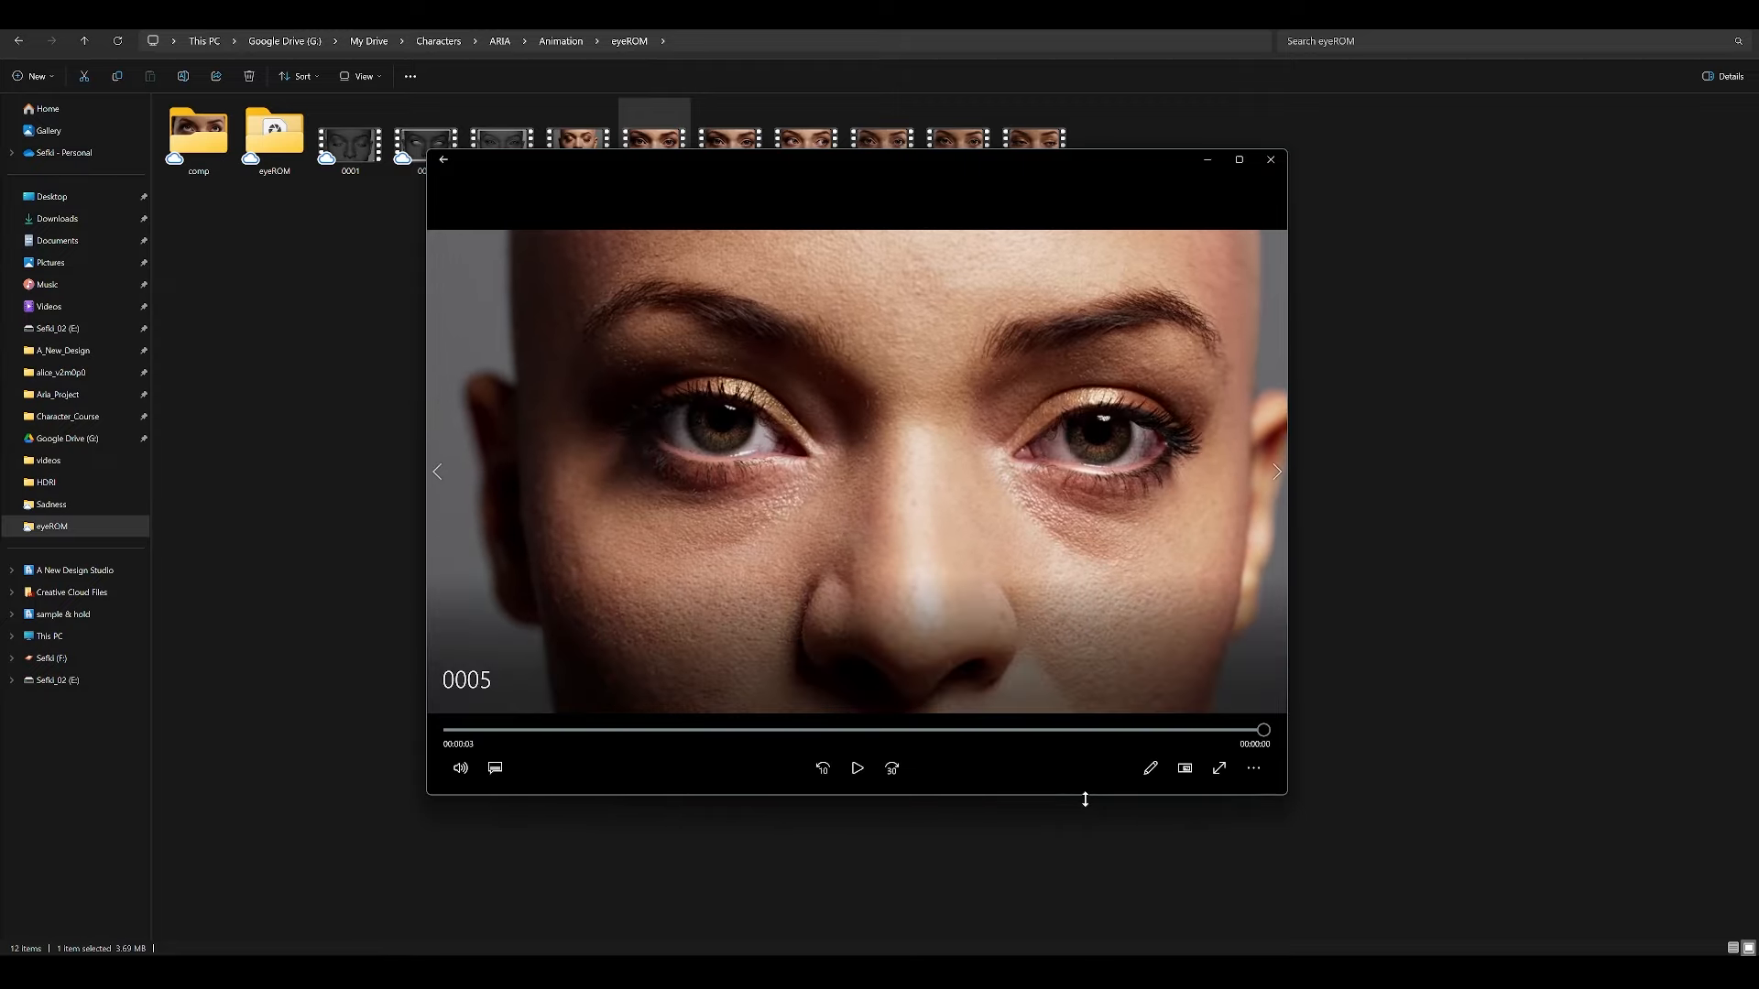
left_click(1270, 159)
double_click(730, 138)
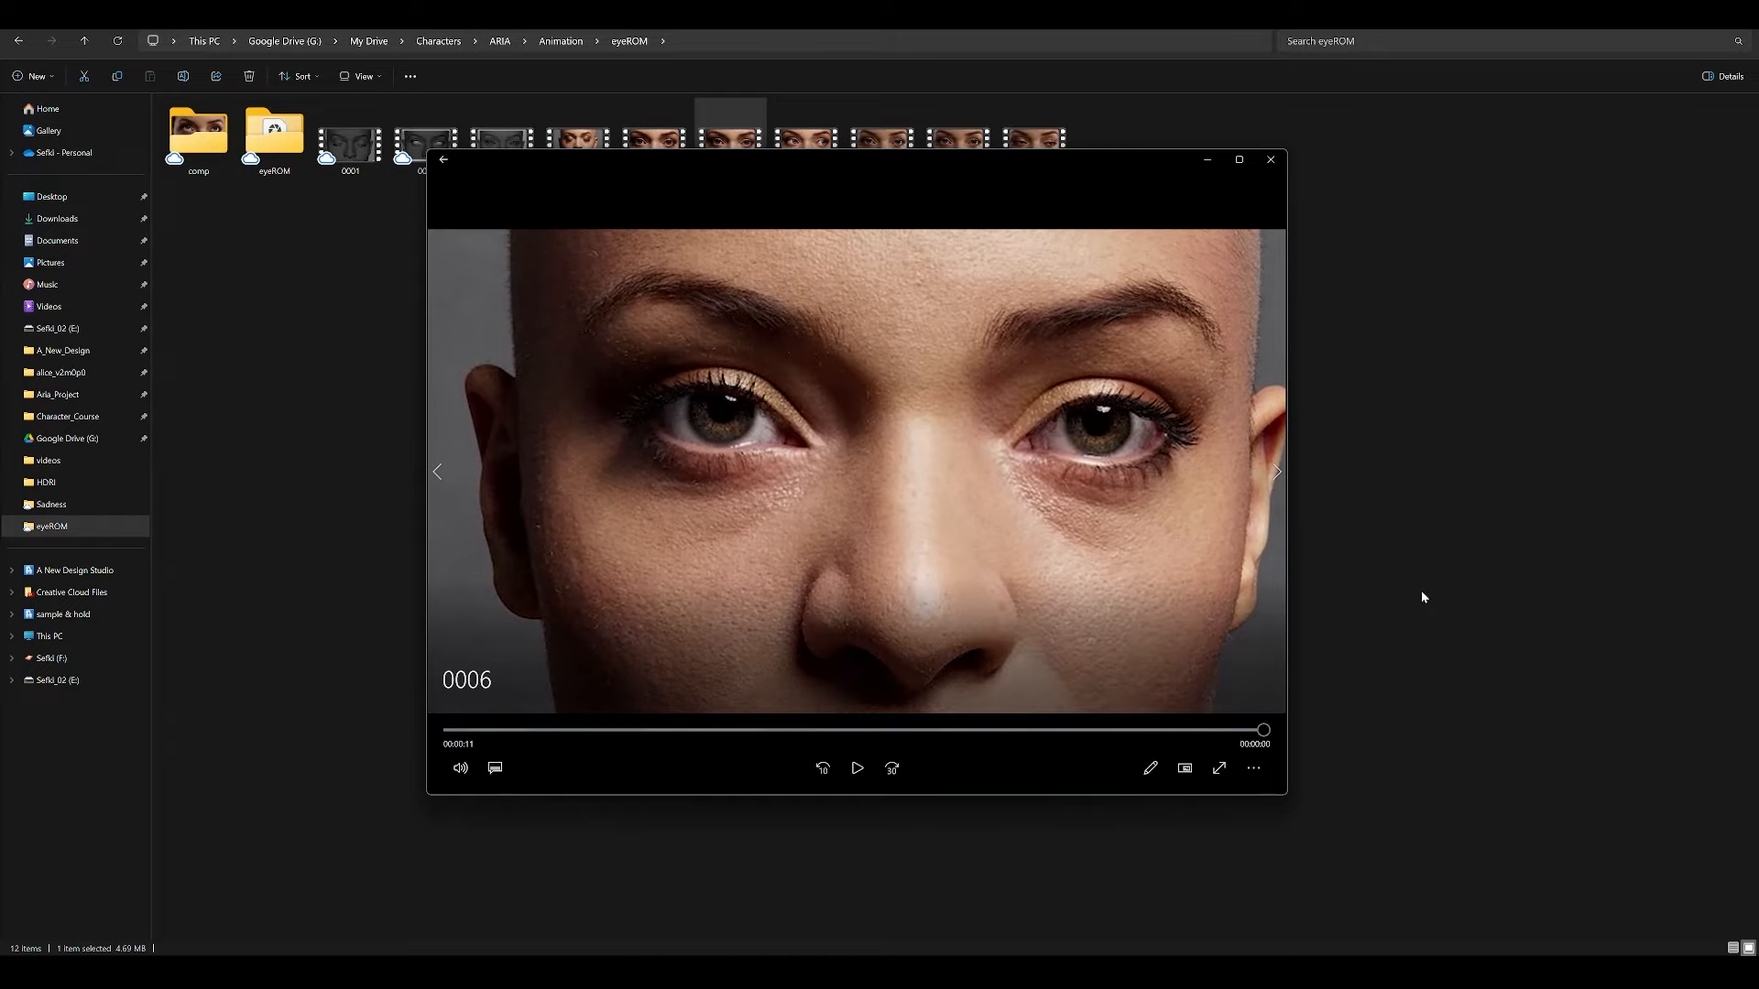
Step: Play the eye animation clip following 0006, and the enjoyment01_1001 clip in subfolder 002 of the Enjoyment folder
left_click(1271, 159)
double_click(810, 155)
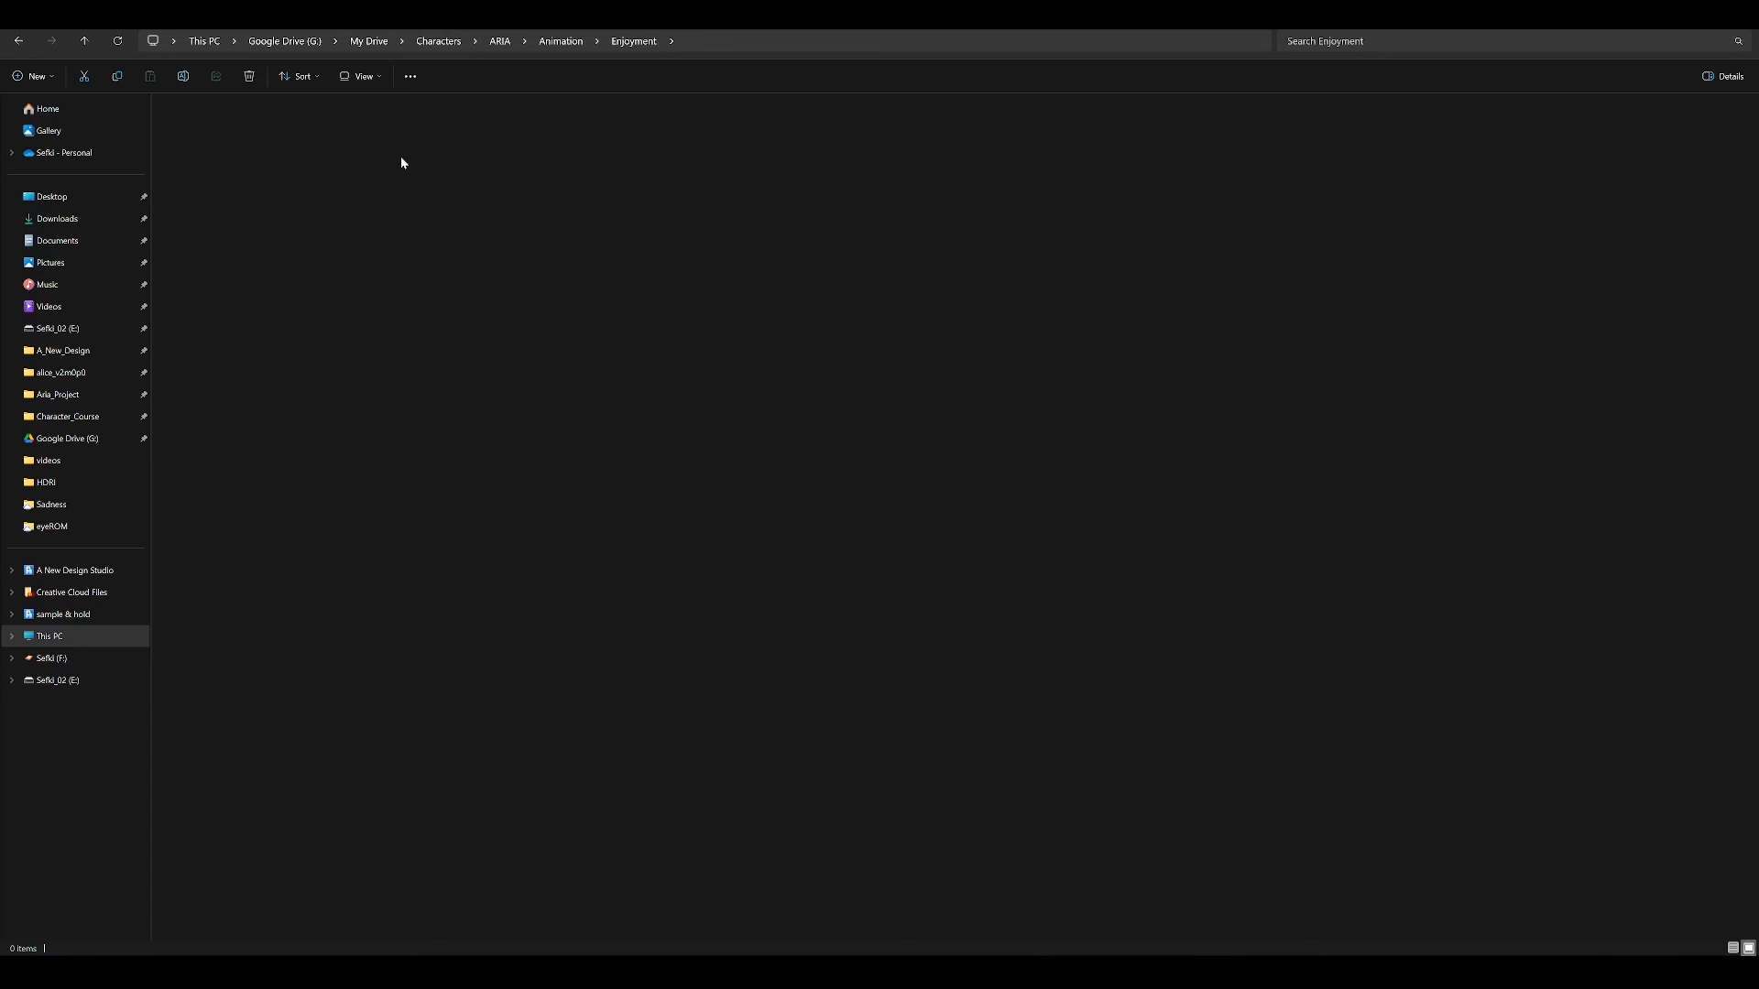
left_click(905, 361)
double_click(905, 361)
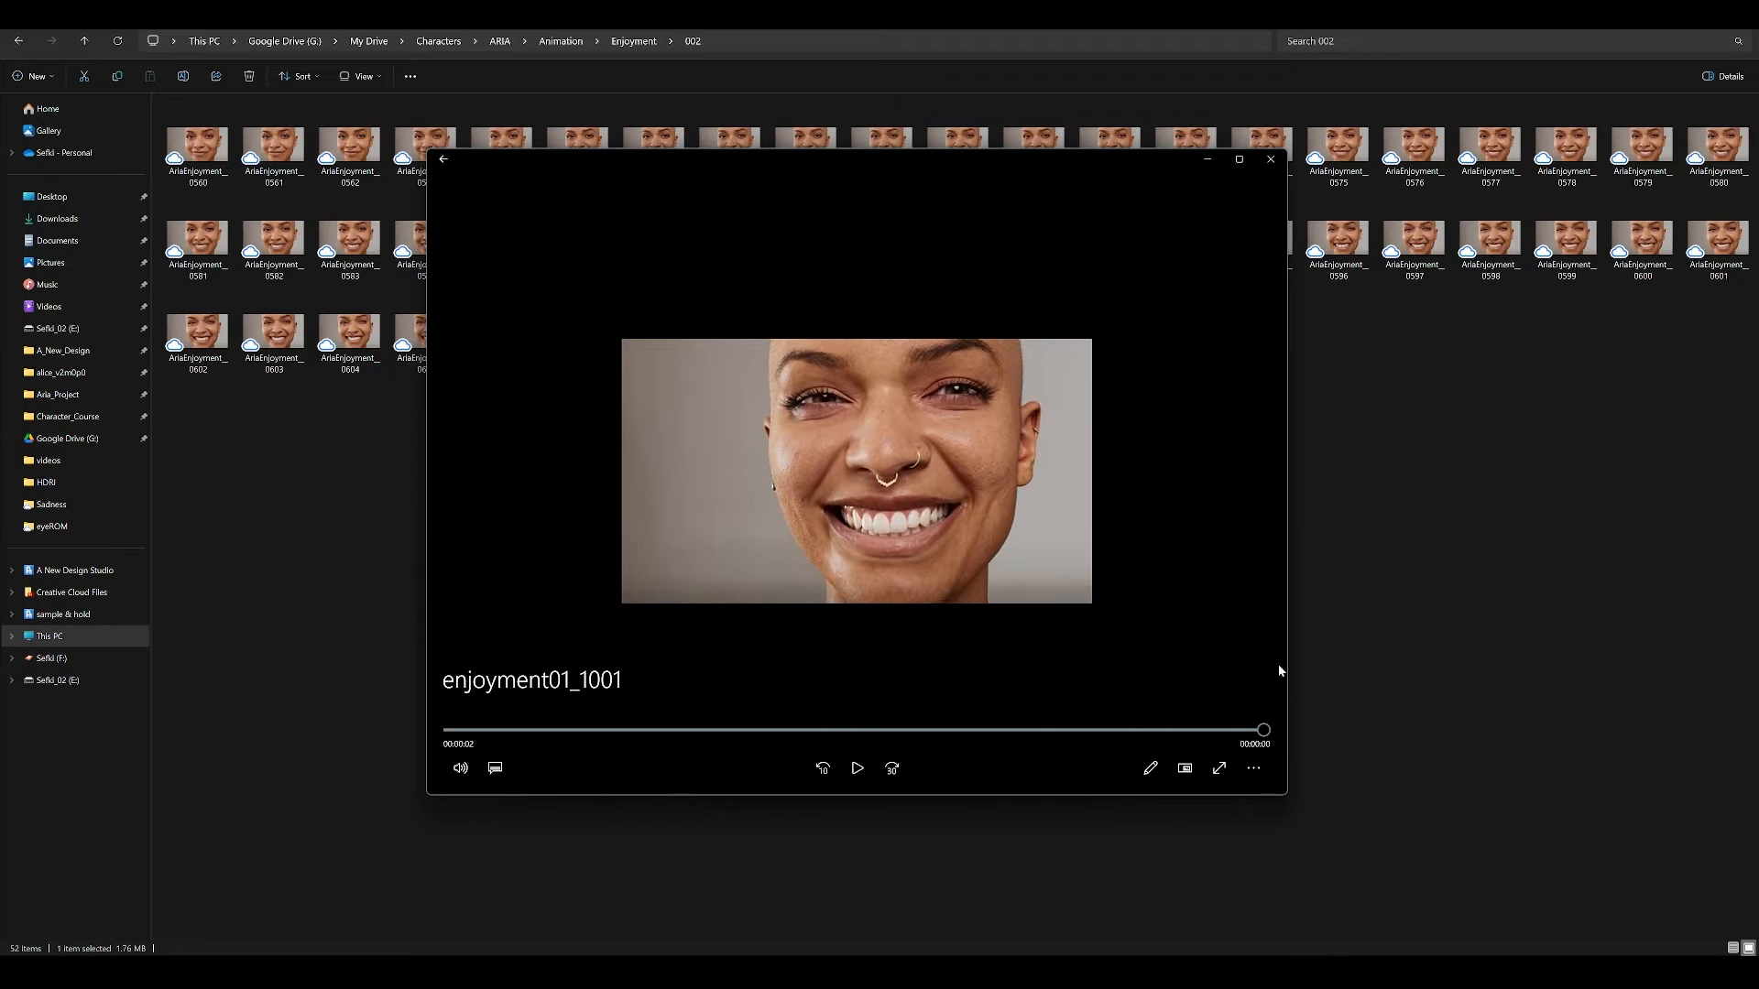
left_click(1271, 161)
left_click(635, 43)
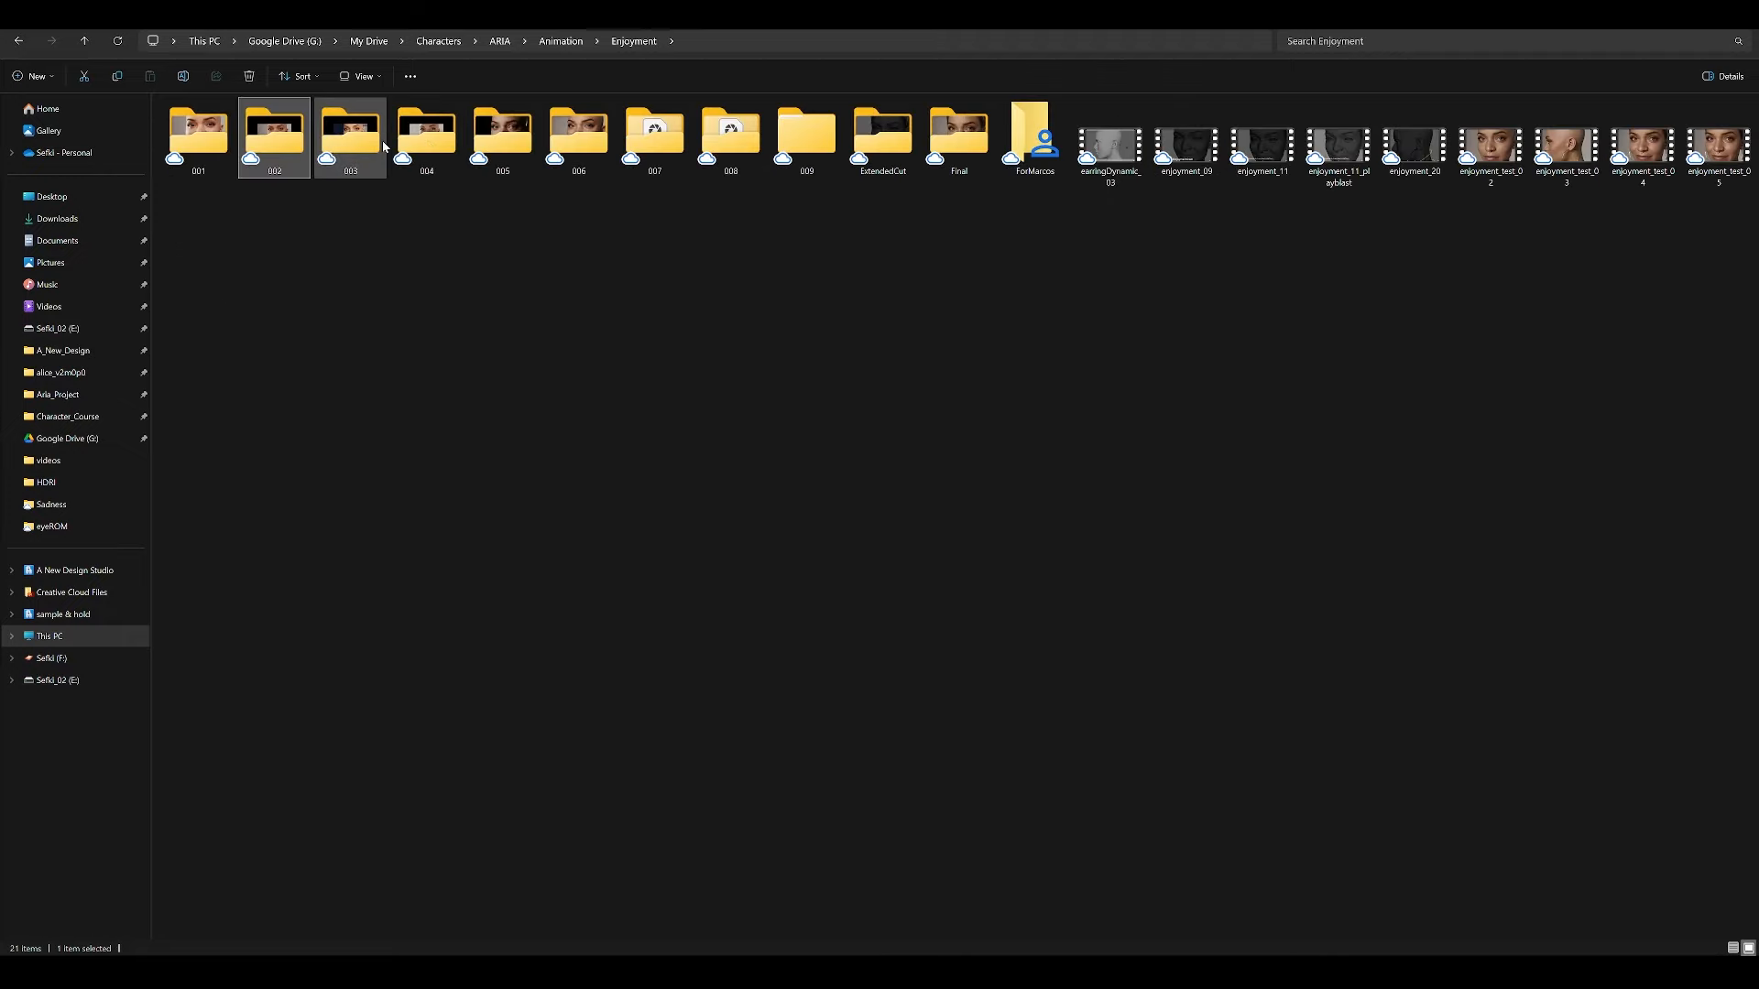
Step: Play the enjoyment01_1001_1 clip from subfolder 003 and return to the Enjoyment folder
double_click(382, 140)
double_click(882, 334)
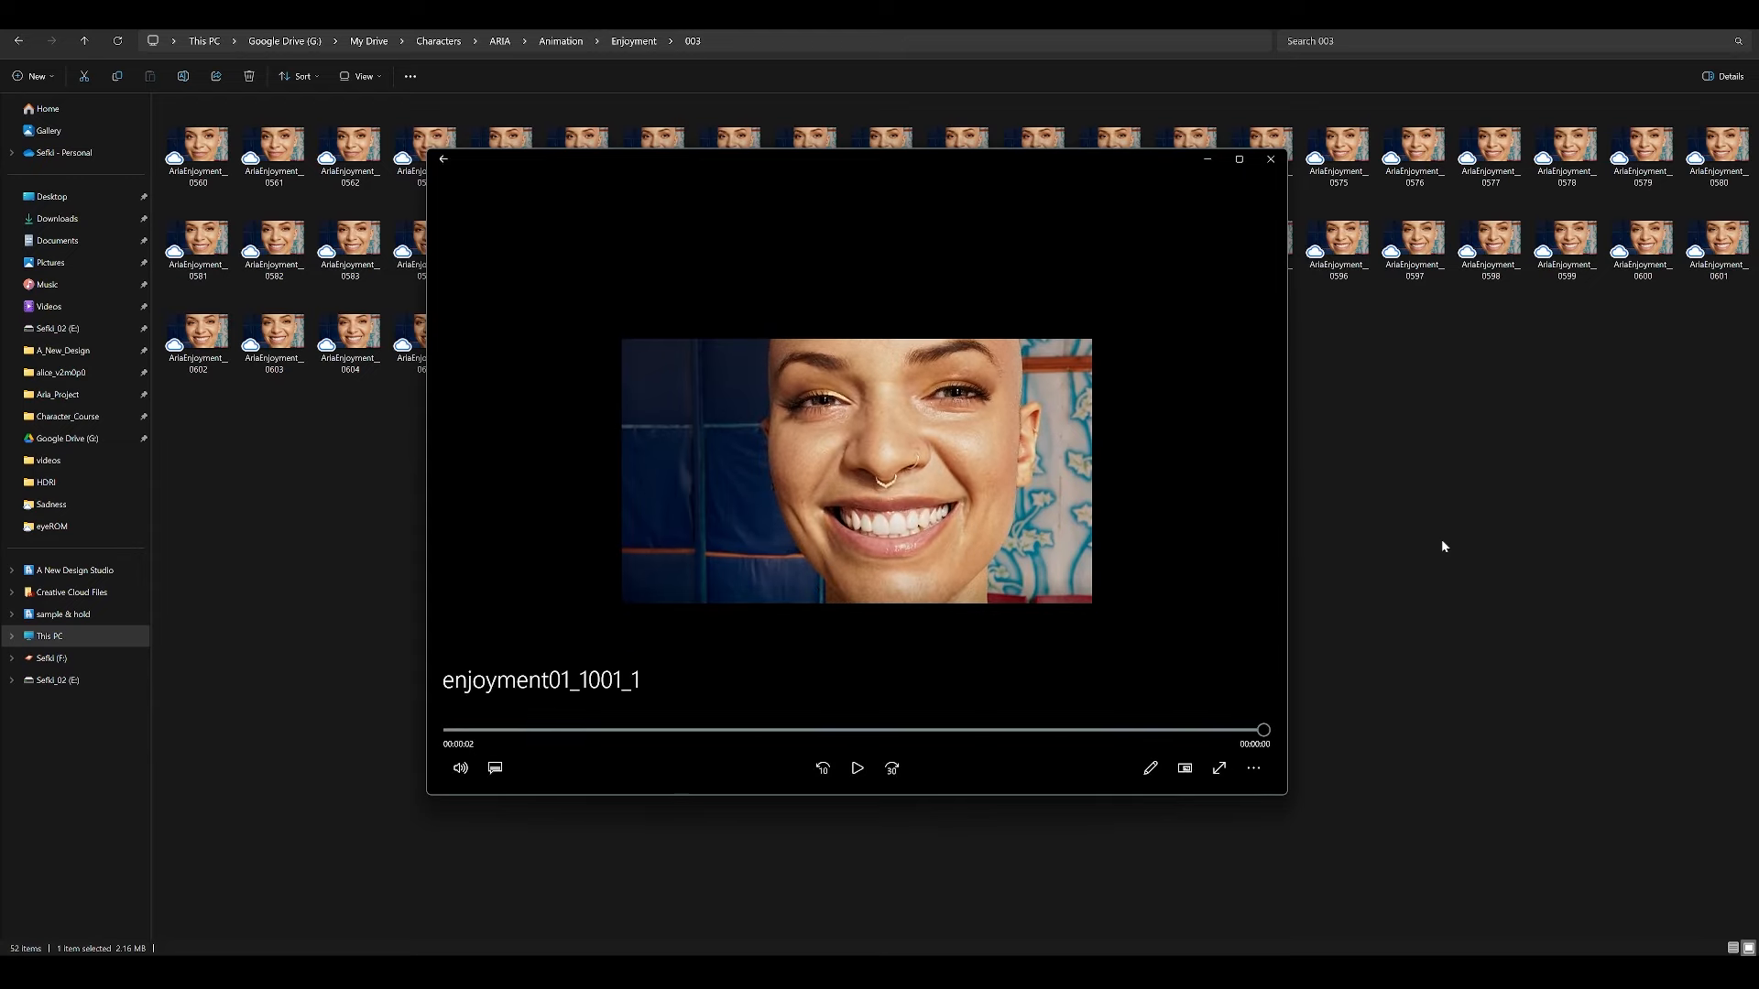
left_click(1271, 159)
left_click(634, 41)
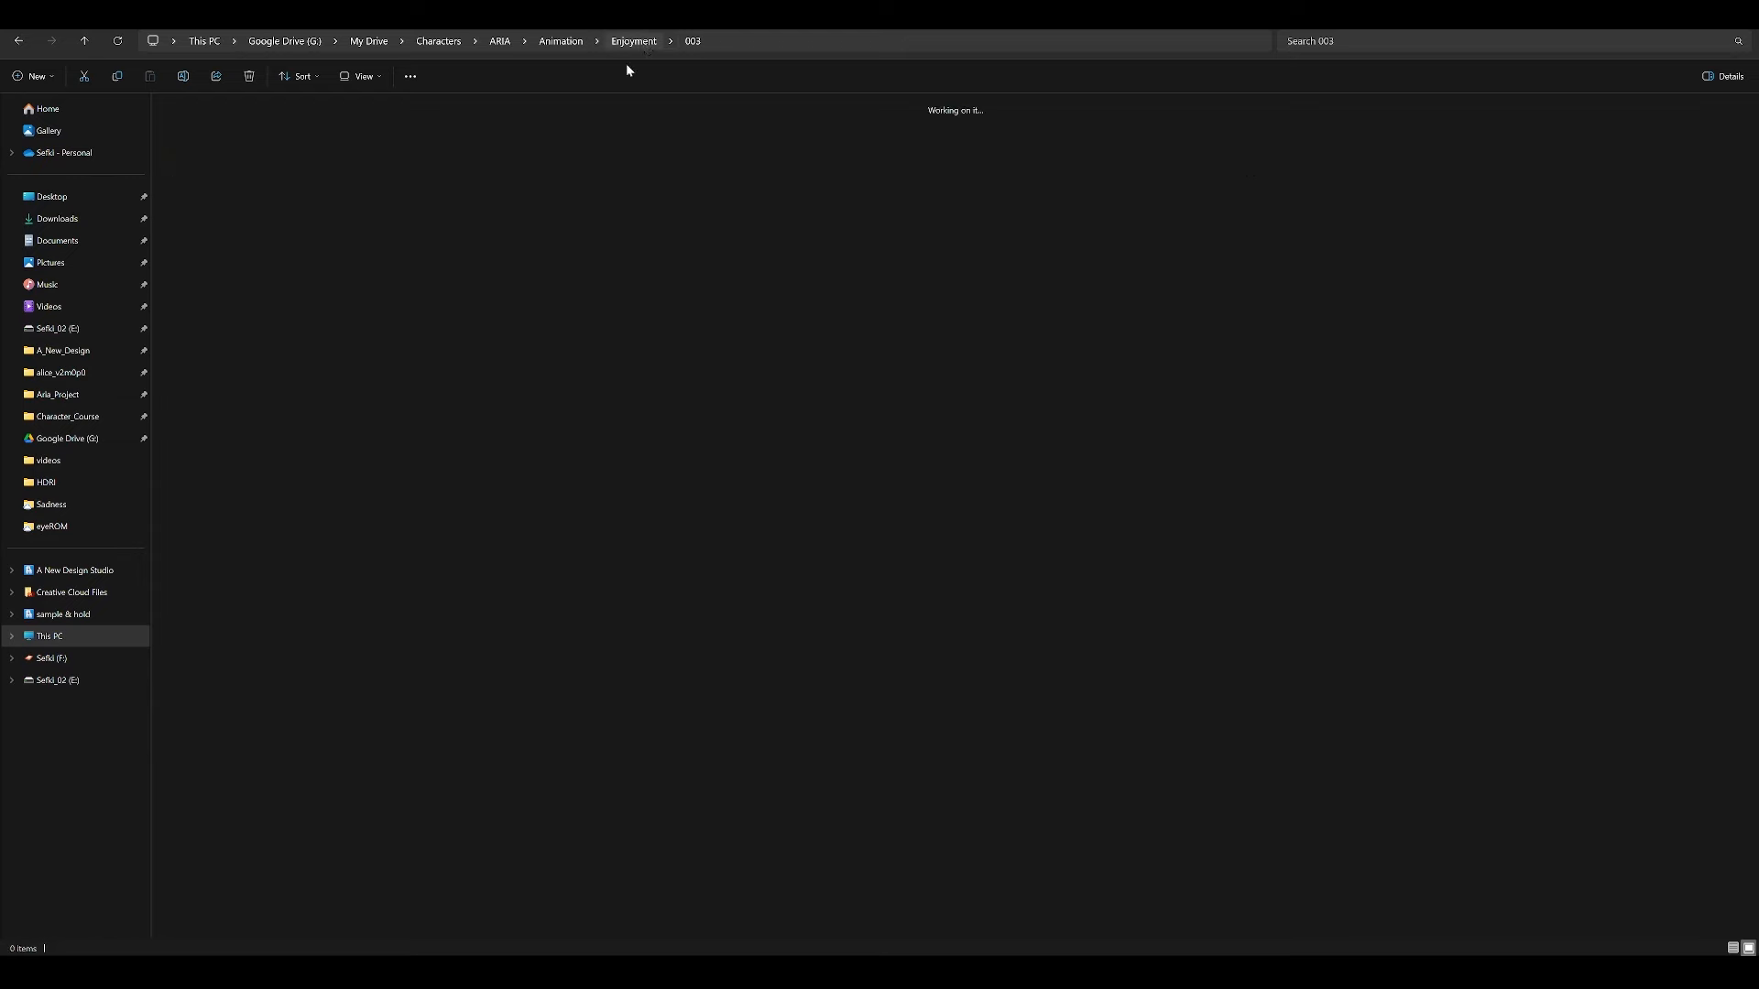
Step: Play the smile animation clips from subfolders 004 and 005 and the enjoyment_test_02 clip in the Enjoyment folder
double_click(427, 140)
double_click(806, 431)
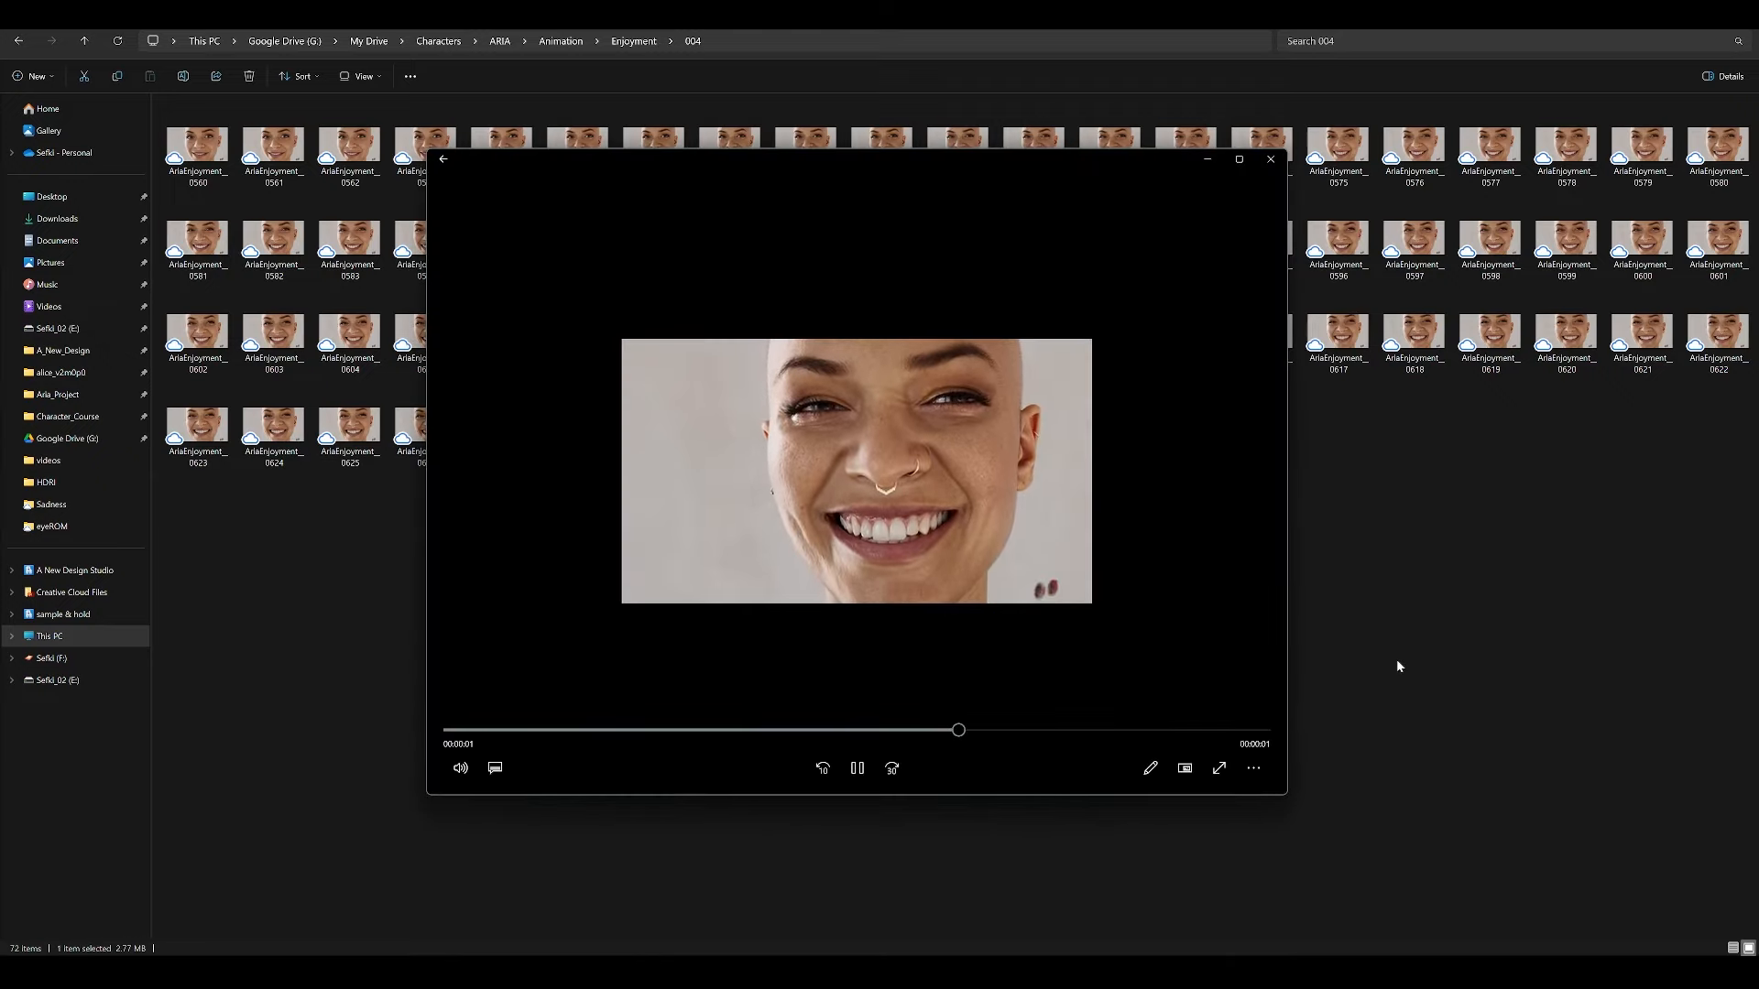
left_click(1268, 163)
left_click(636, 43)
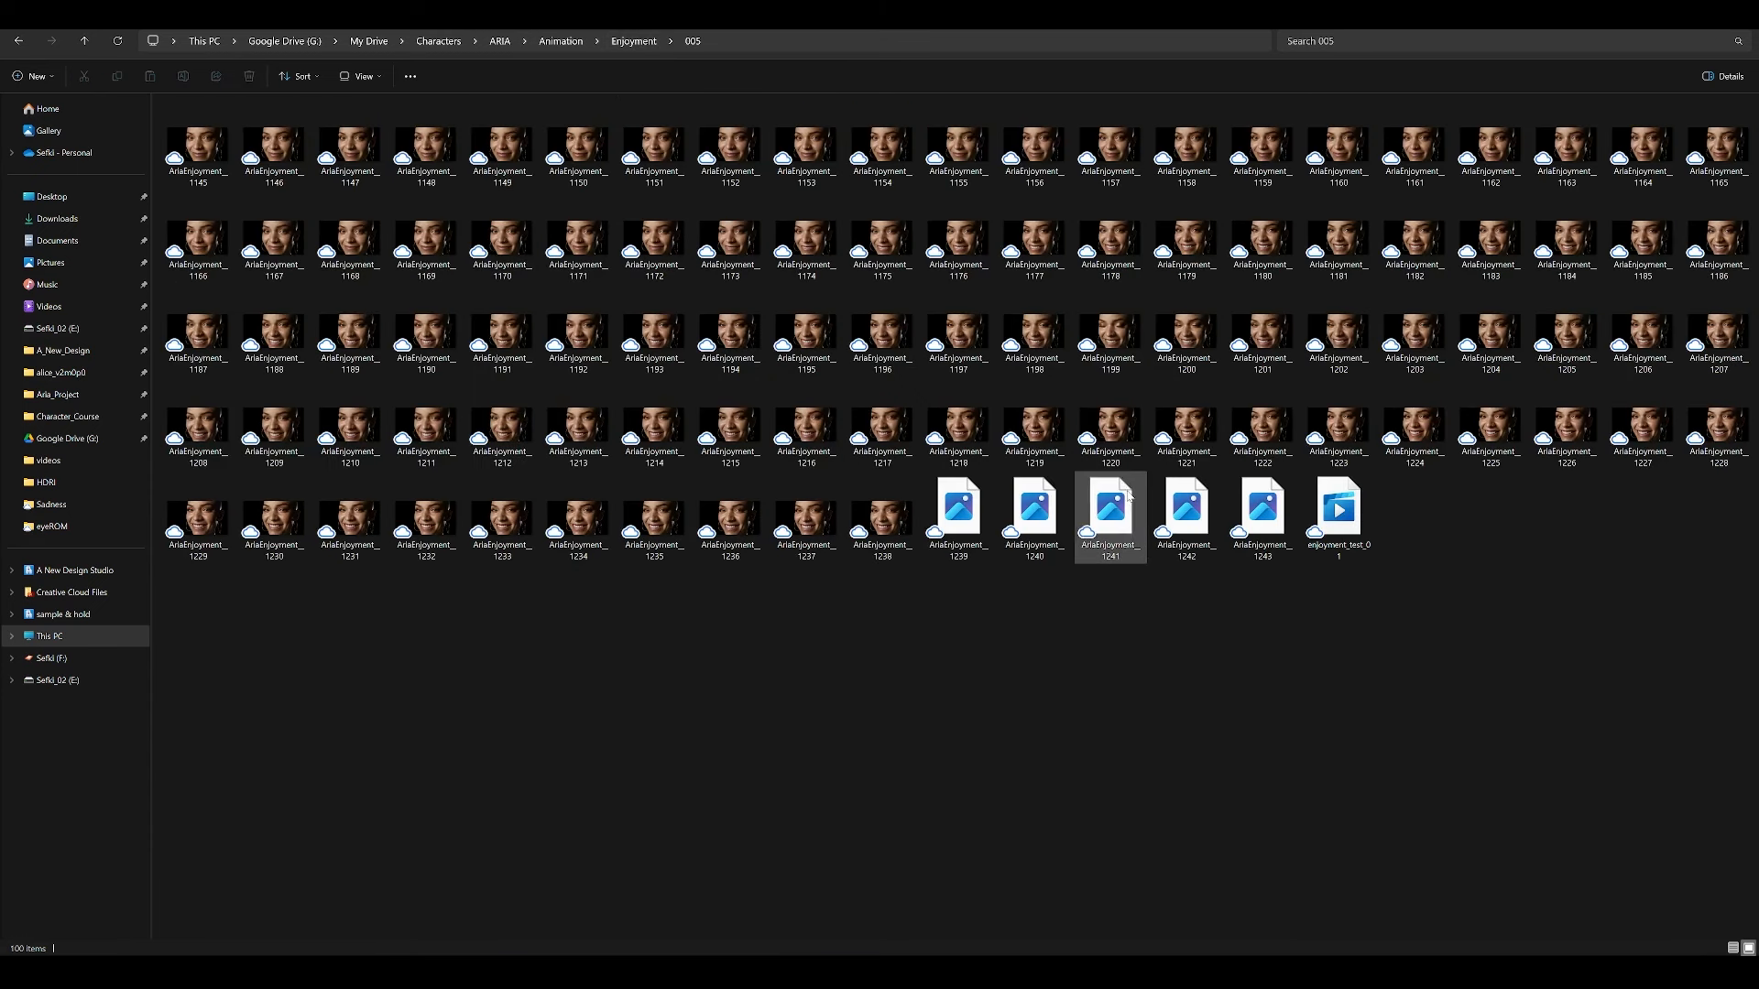
double_click(1338, 520)
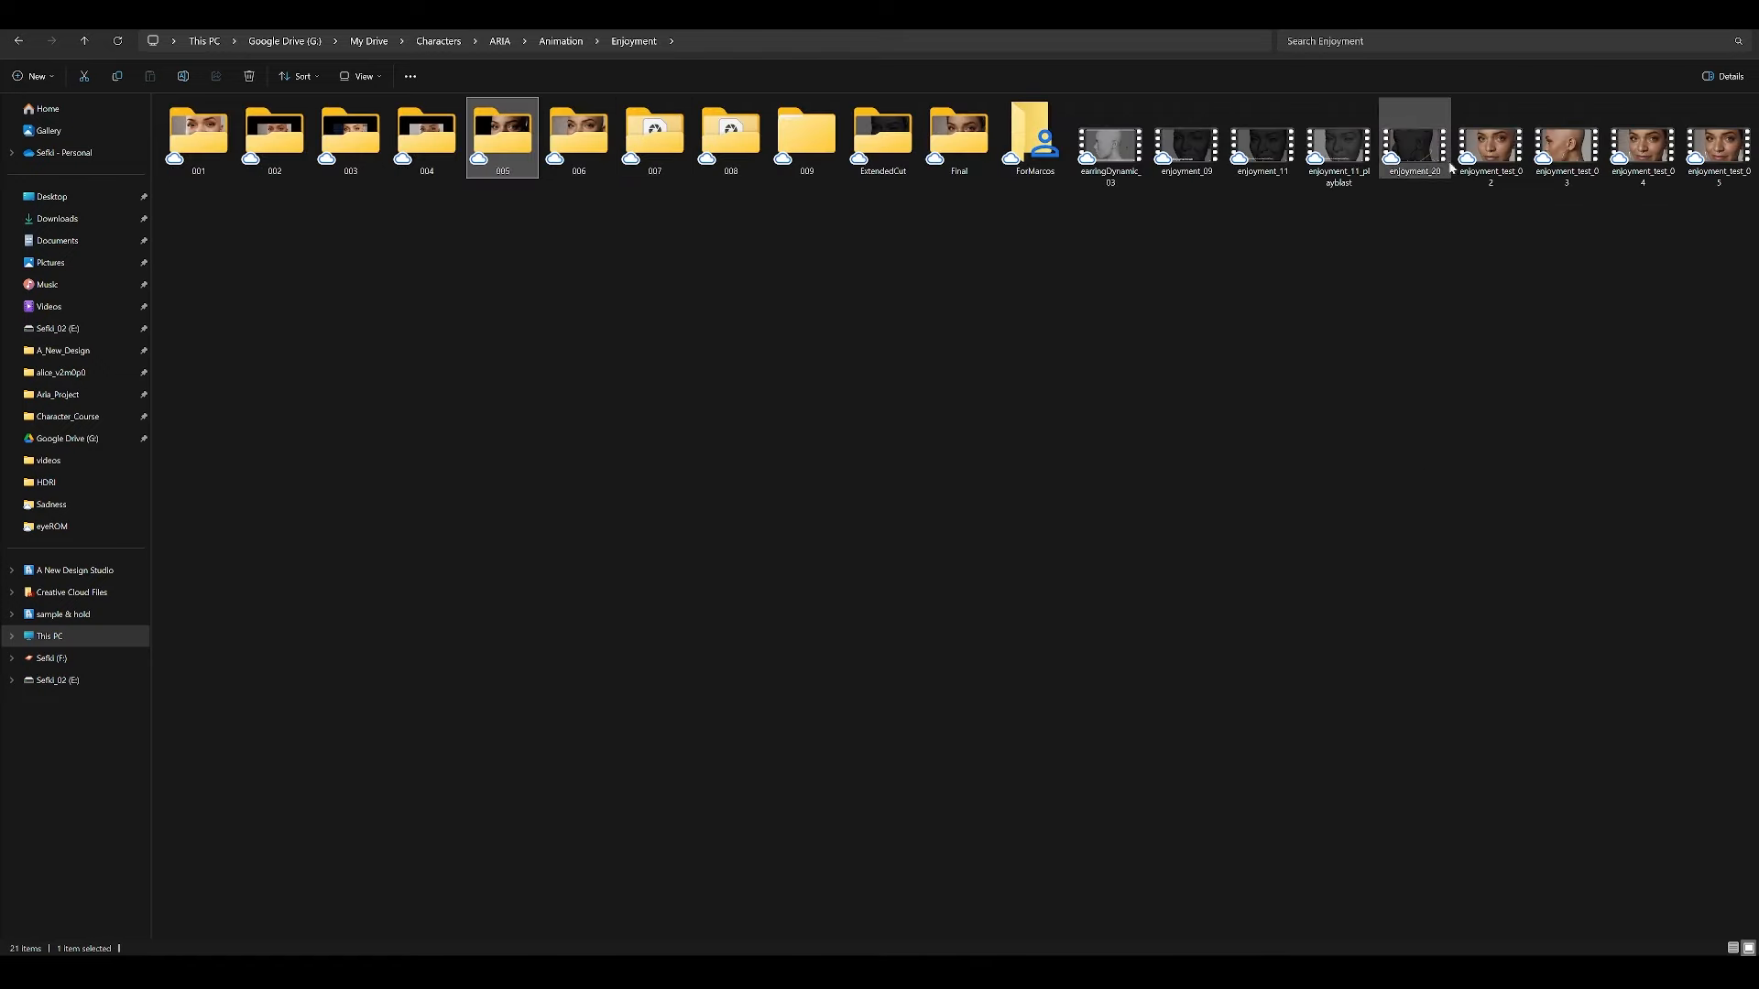
double_click(1489, 146)
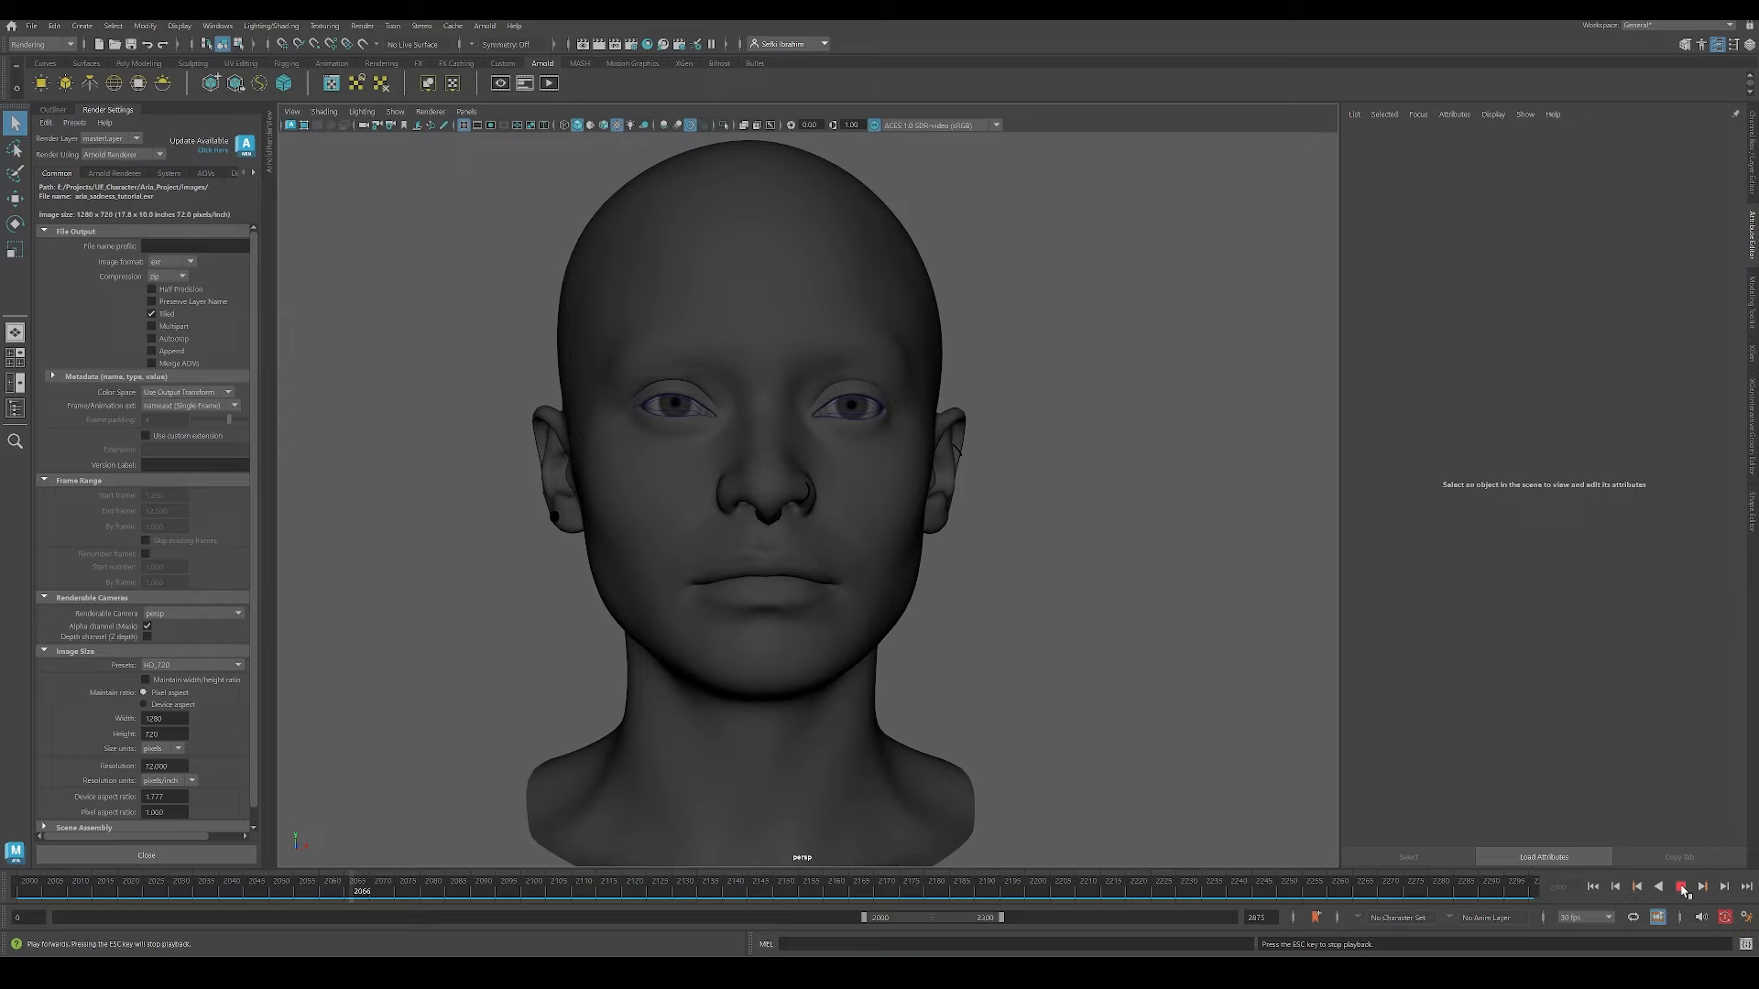
Step: In Maya, examine the playing head animation from both sides, stop playback and return to frame 2000
left_click_drag(1012, 699, 1076, 699, "alt")
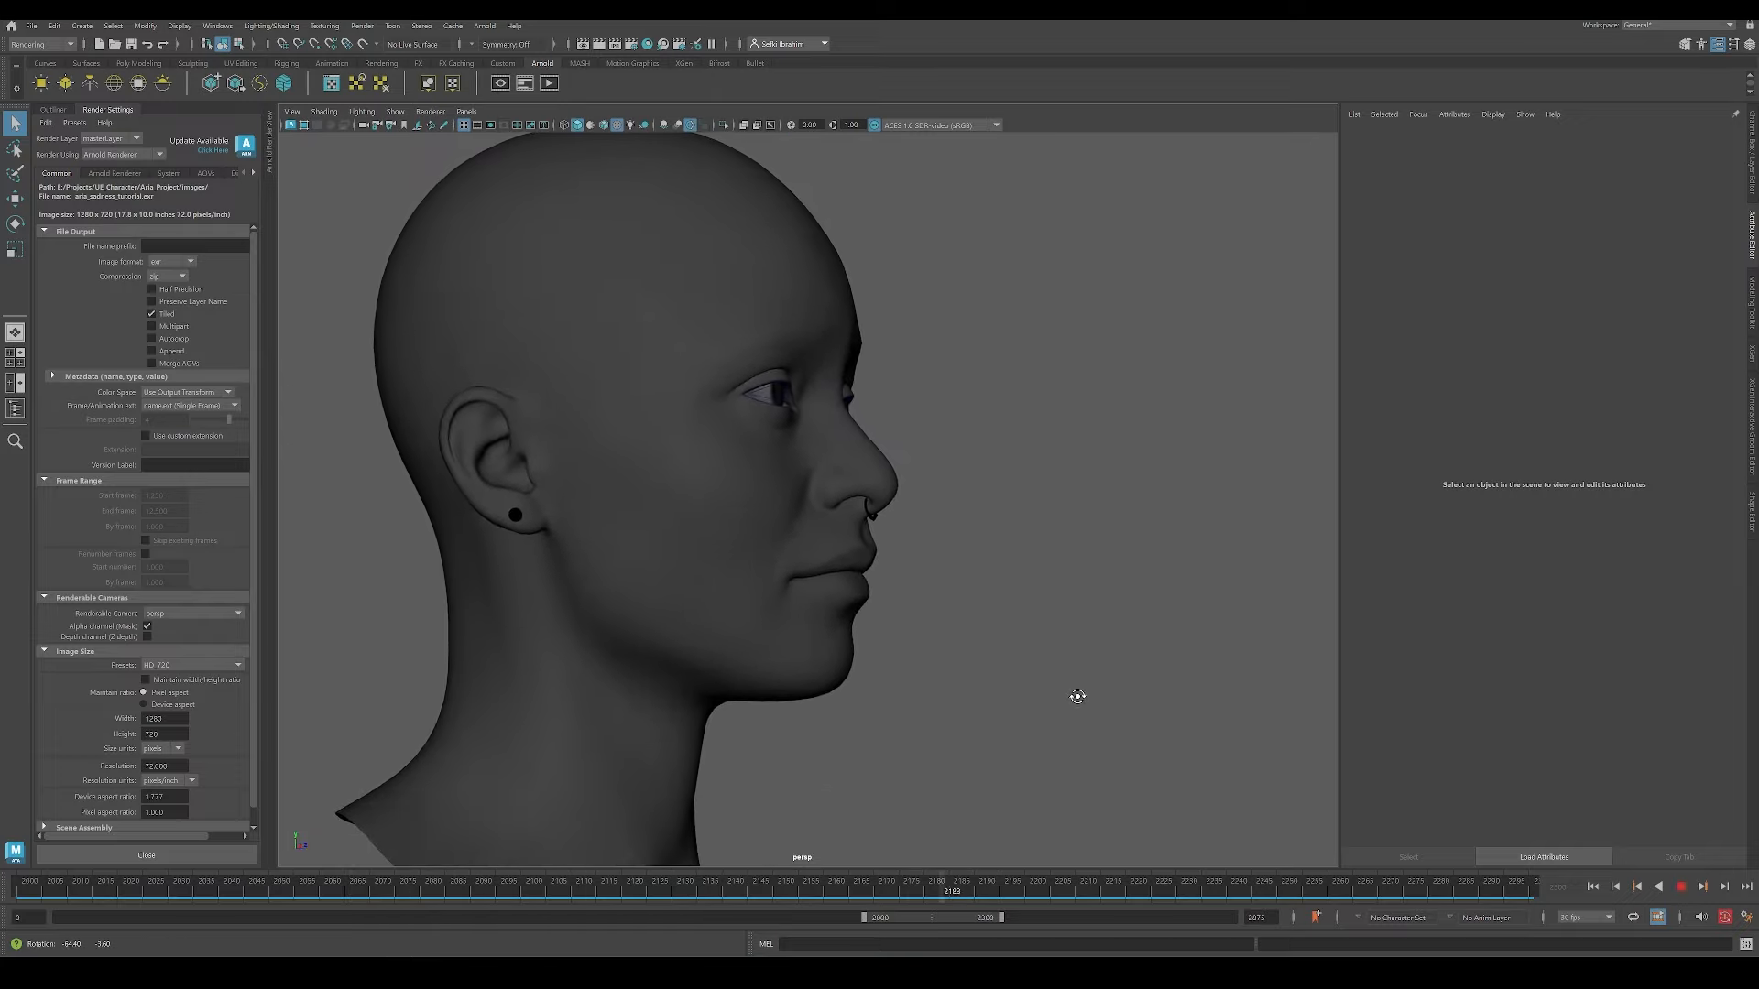
left_click_drag(1077, 697, 948, 707, "alt")
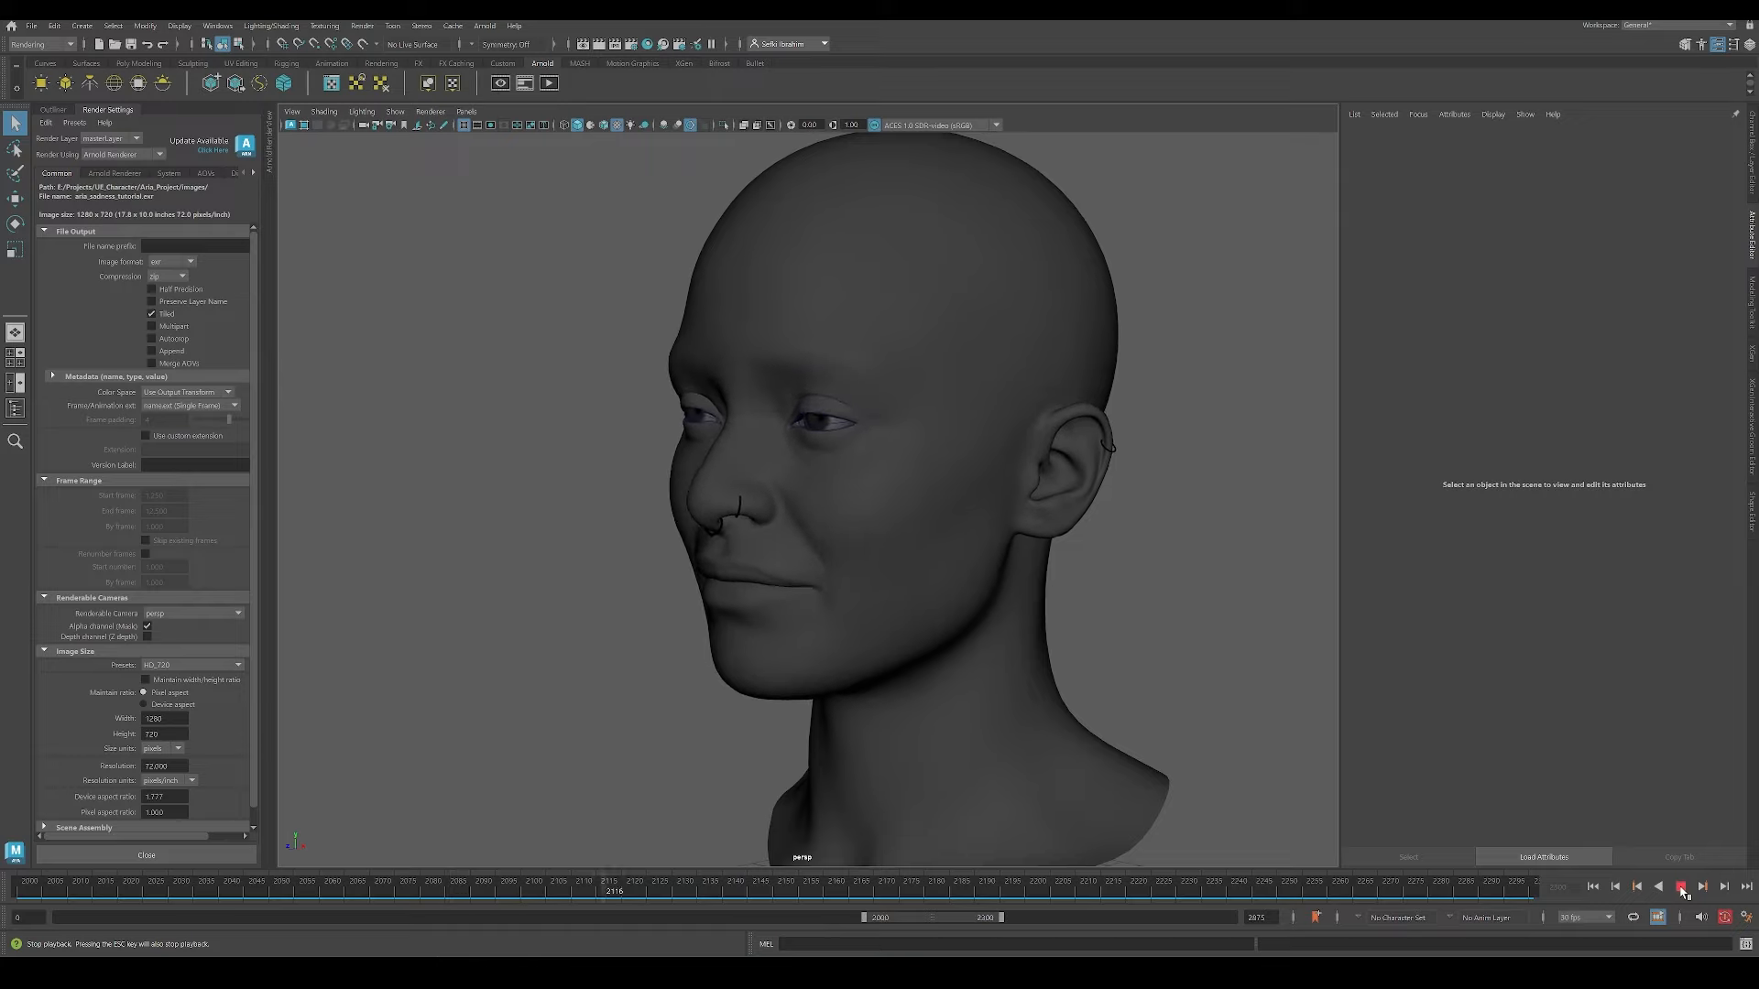
left_click(1682, 888)
left_click_drag(1172, 660, 1011, 514, "alt")
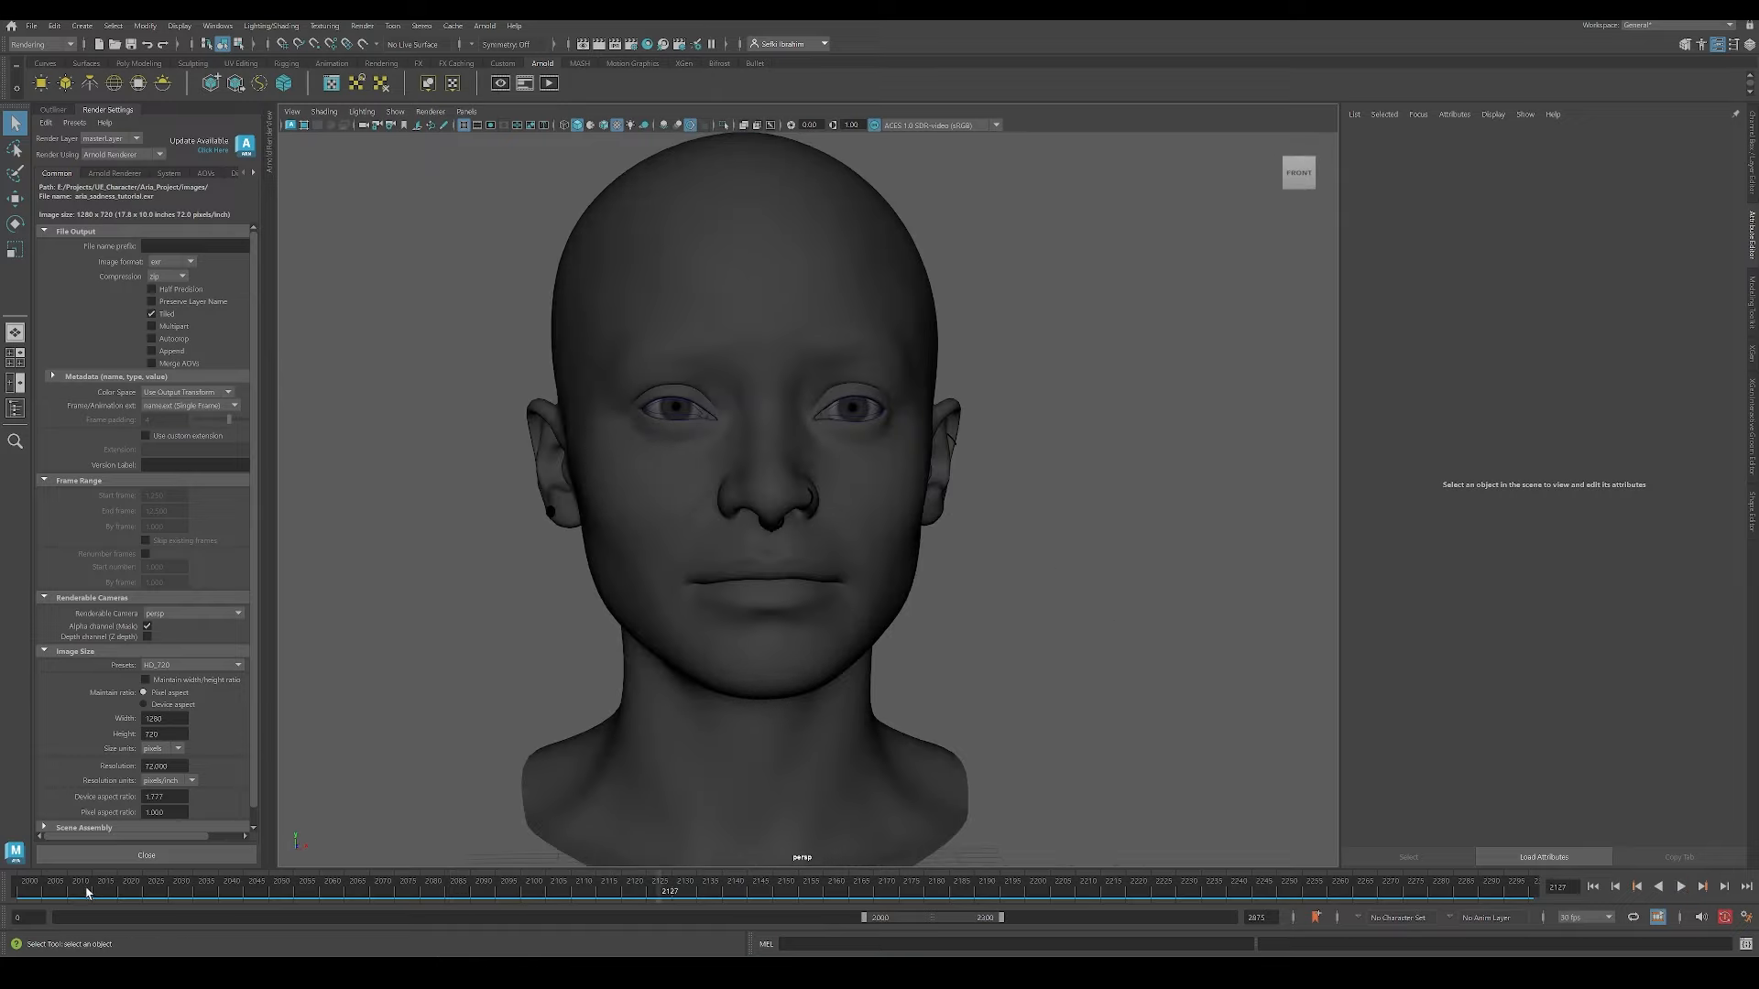
left_click(16, 891)
Step: Switch to the Modeling menu set and make the head mesh paintable for Paint Effects
middle_click_drag(791, 492, 777, 554, "alt")
right_click_drag(777, 554, 889, 414, "alt")
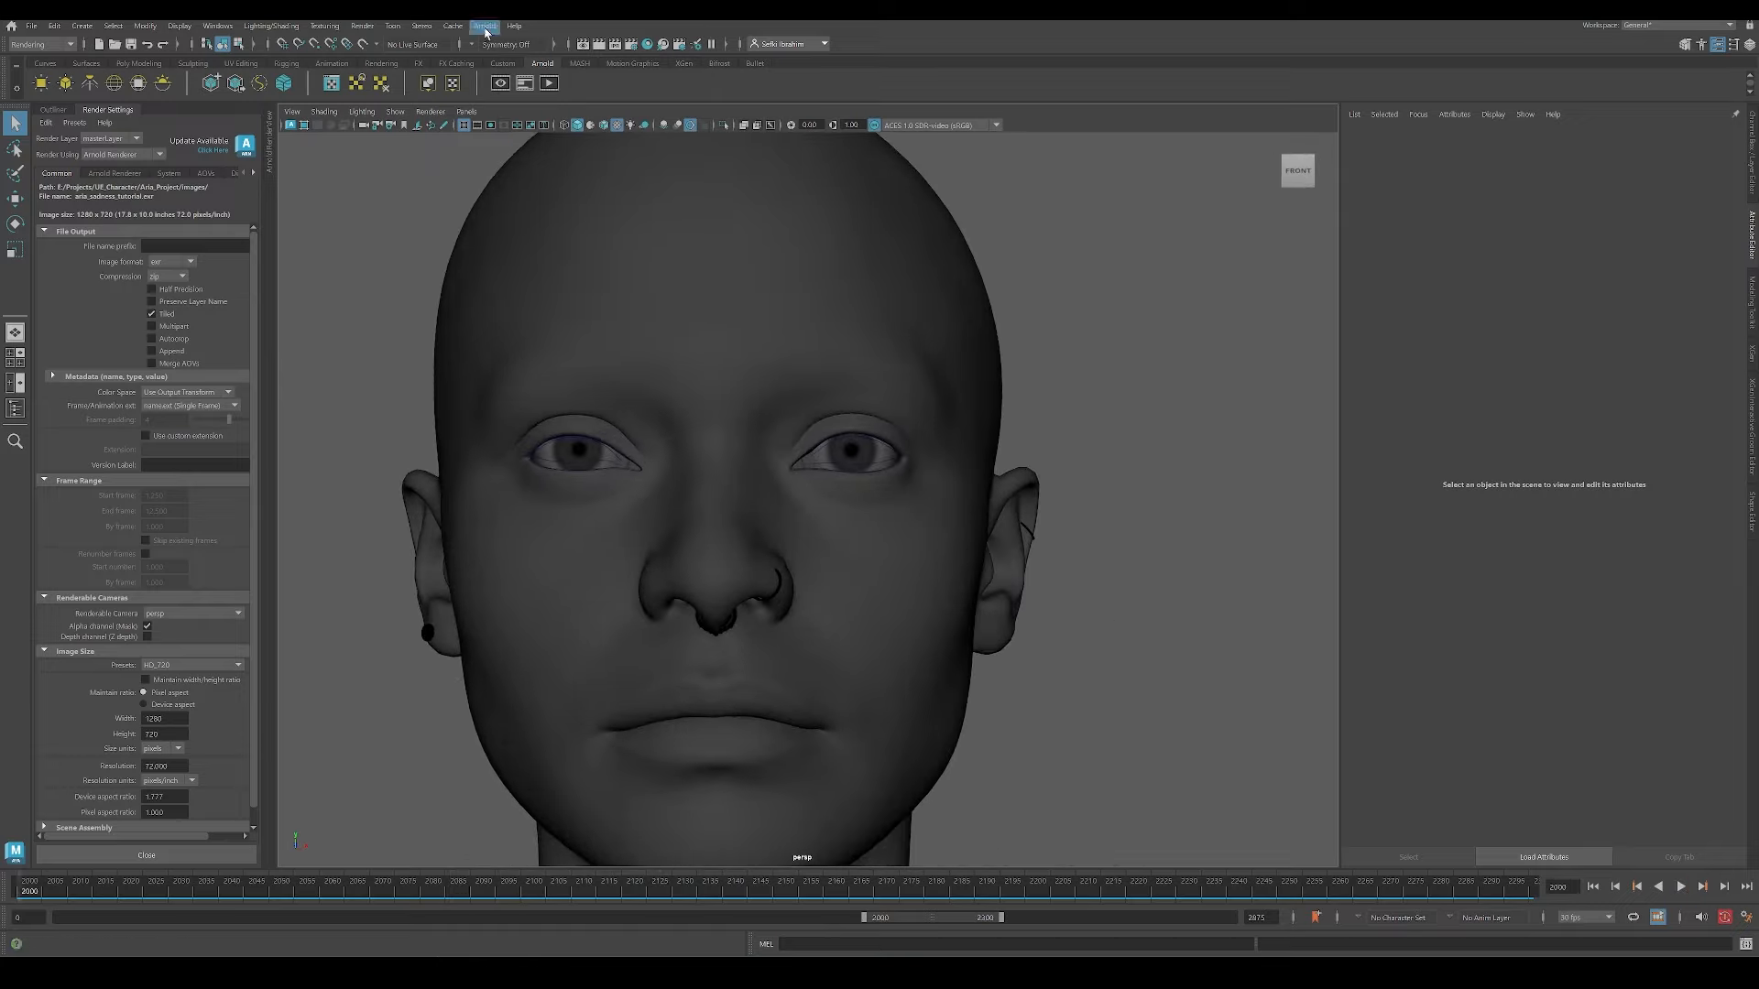
left_click(618, 245)
left_click(41, 44)
left_click(37, 57)
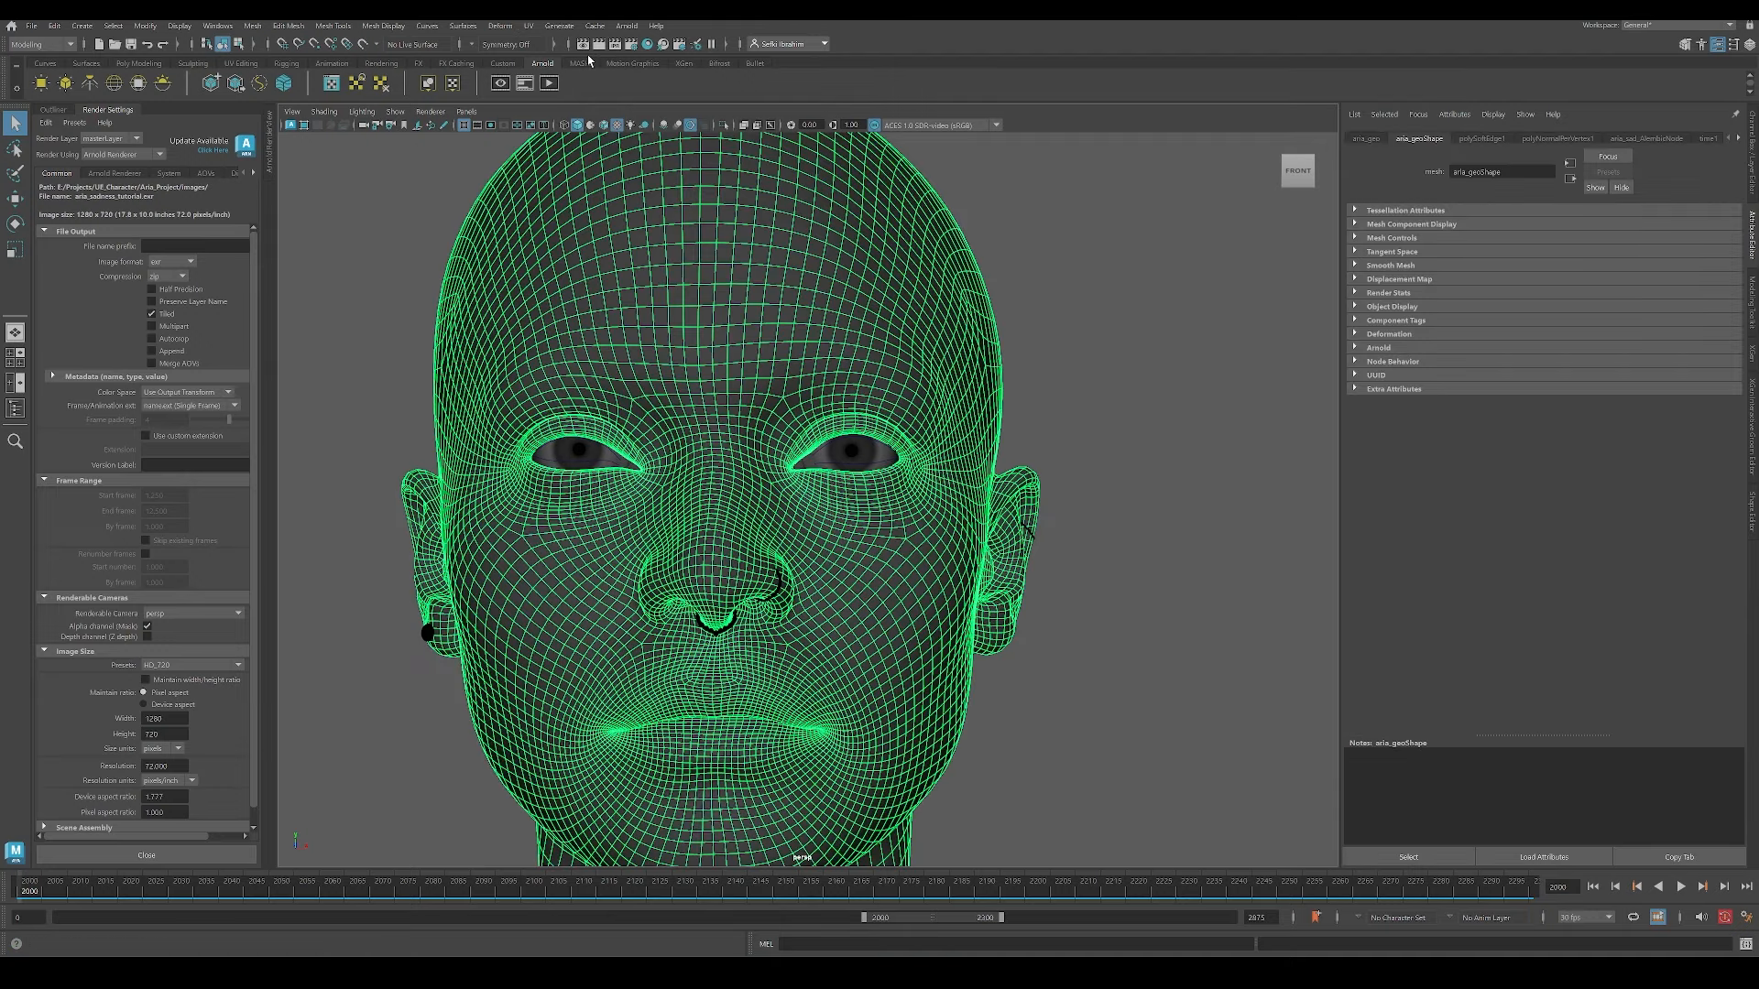
left_click(559, 25)
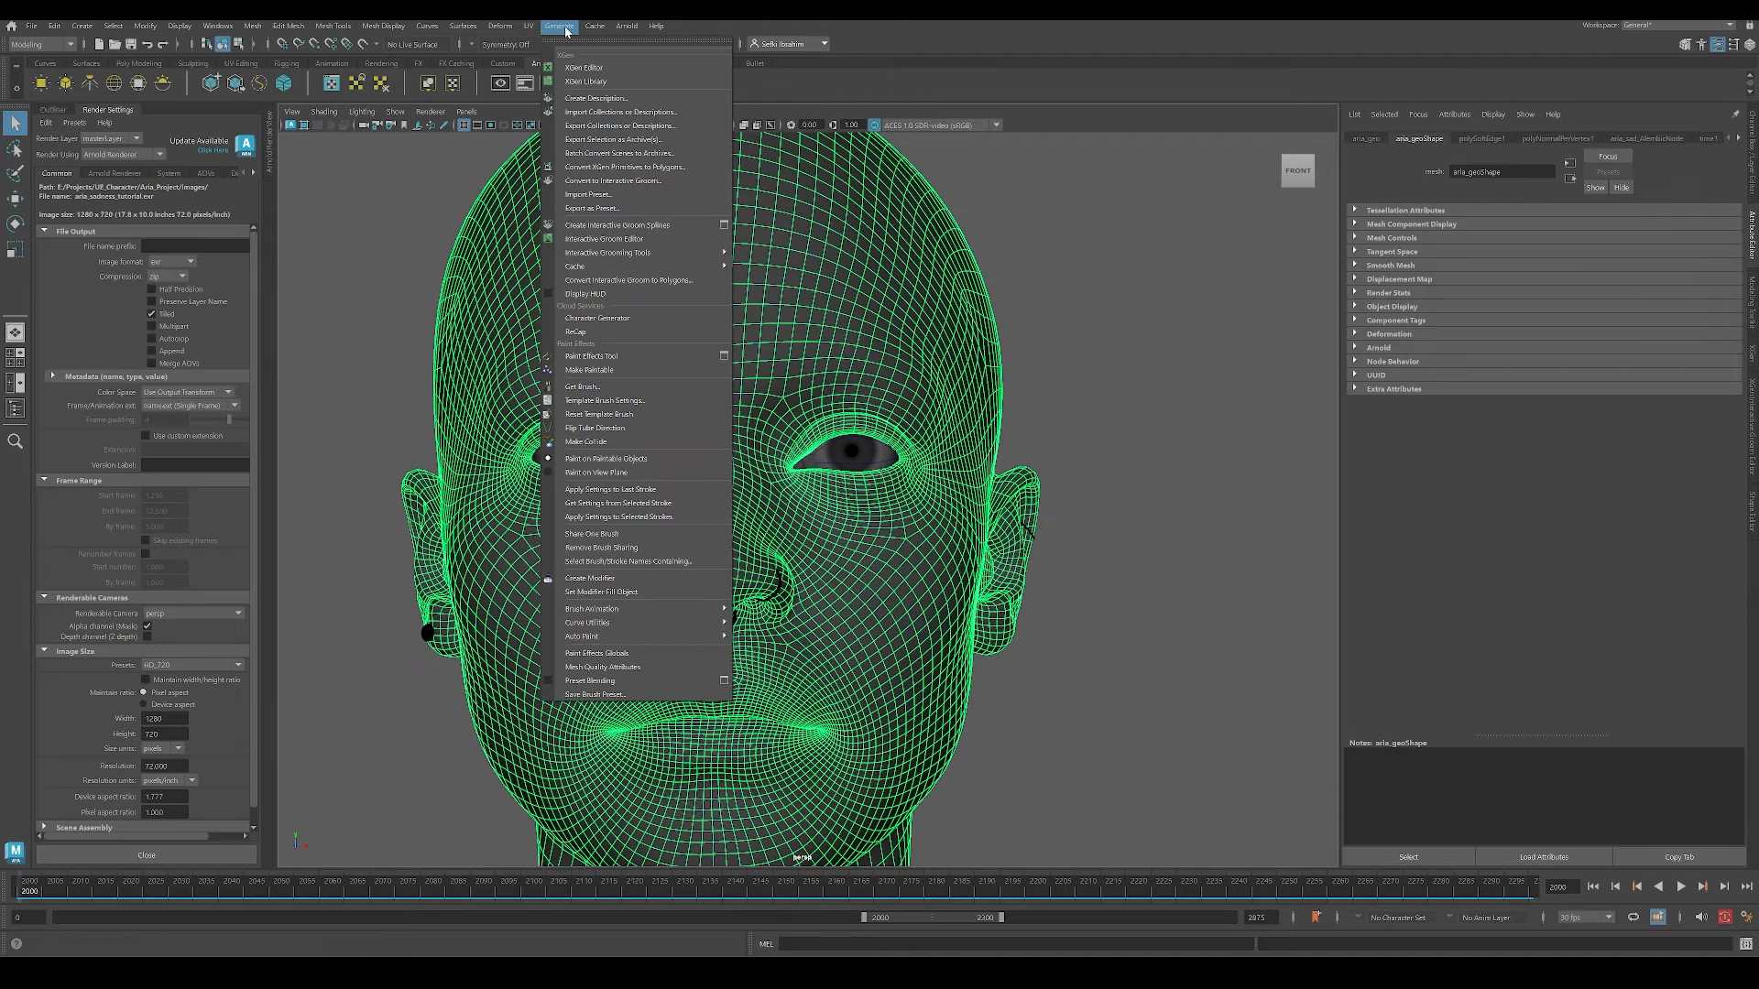
left_click(608, 368)
Step: Paint a Paint Effects stroke from the inner corner of the character's left eye down the cheek to the jaw
left_click(500, 25)
mouse_move(559, 26)
left_click(619, 356)
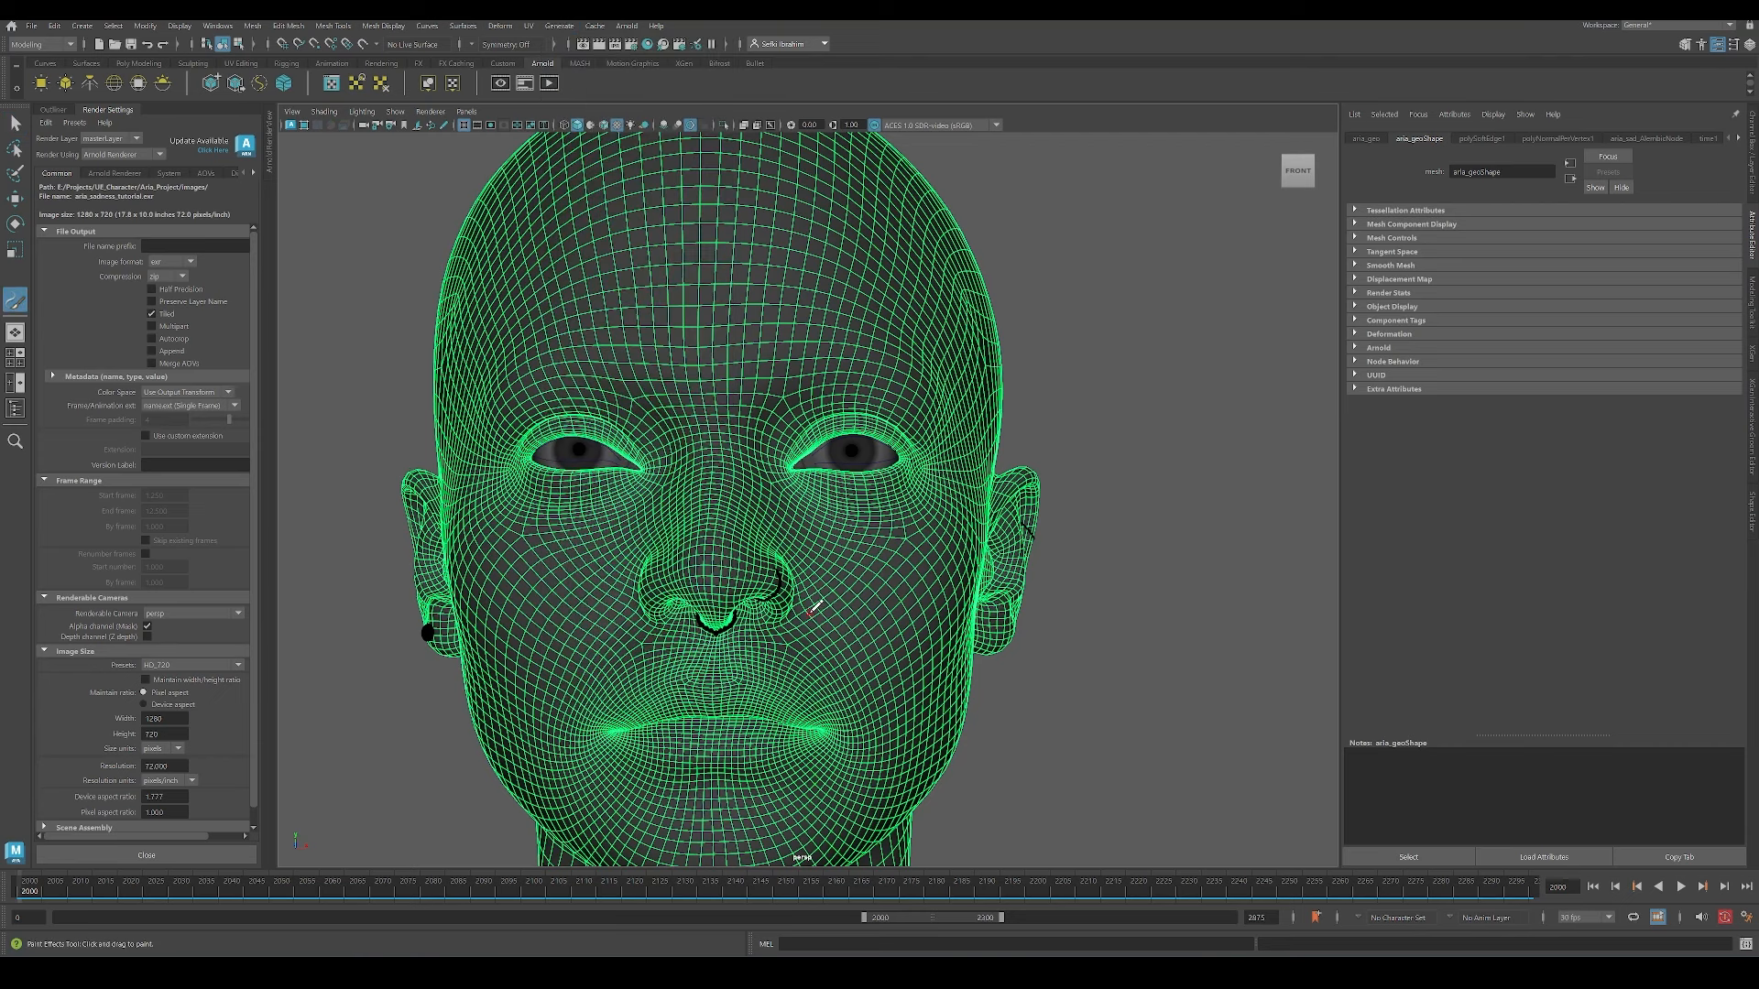
scroll(829, 602, "up", 2)
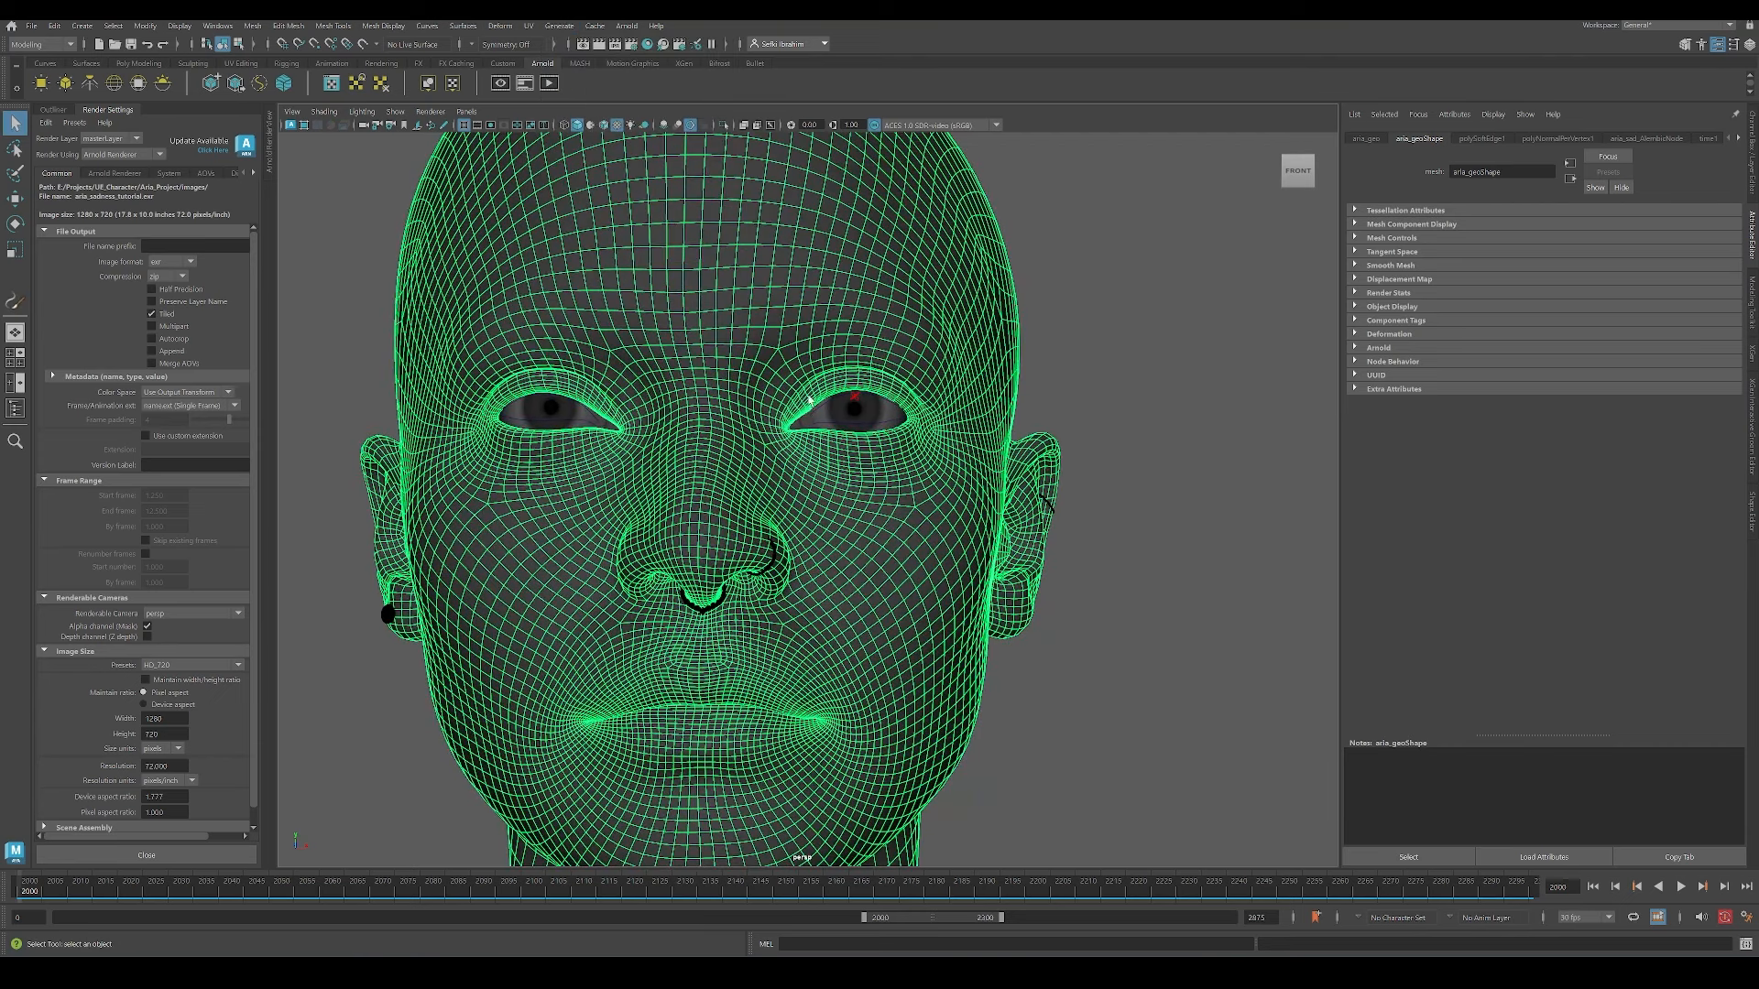
left_click(1063, 356)
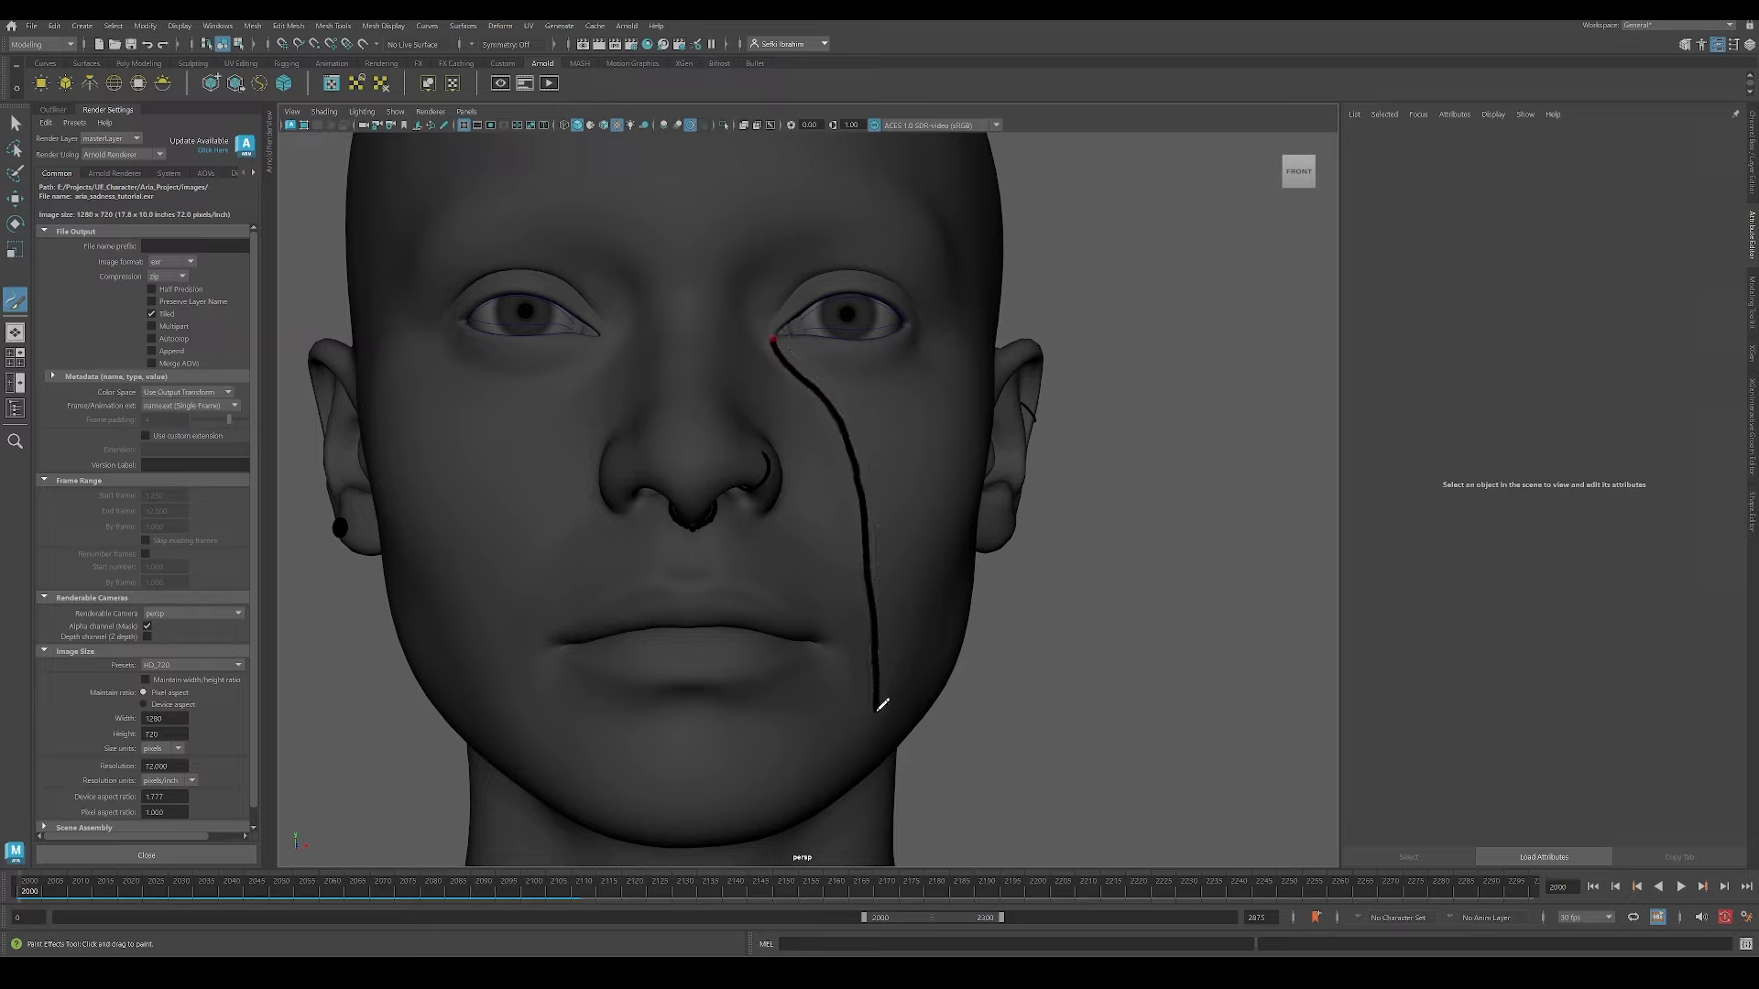
left_click_drag(860, 779, 858, 784)
left_click_drag(1057, 644, 982, 652, "alt")
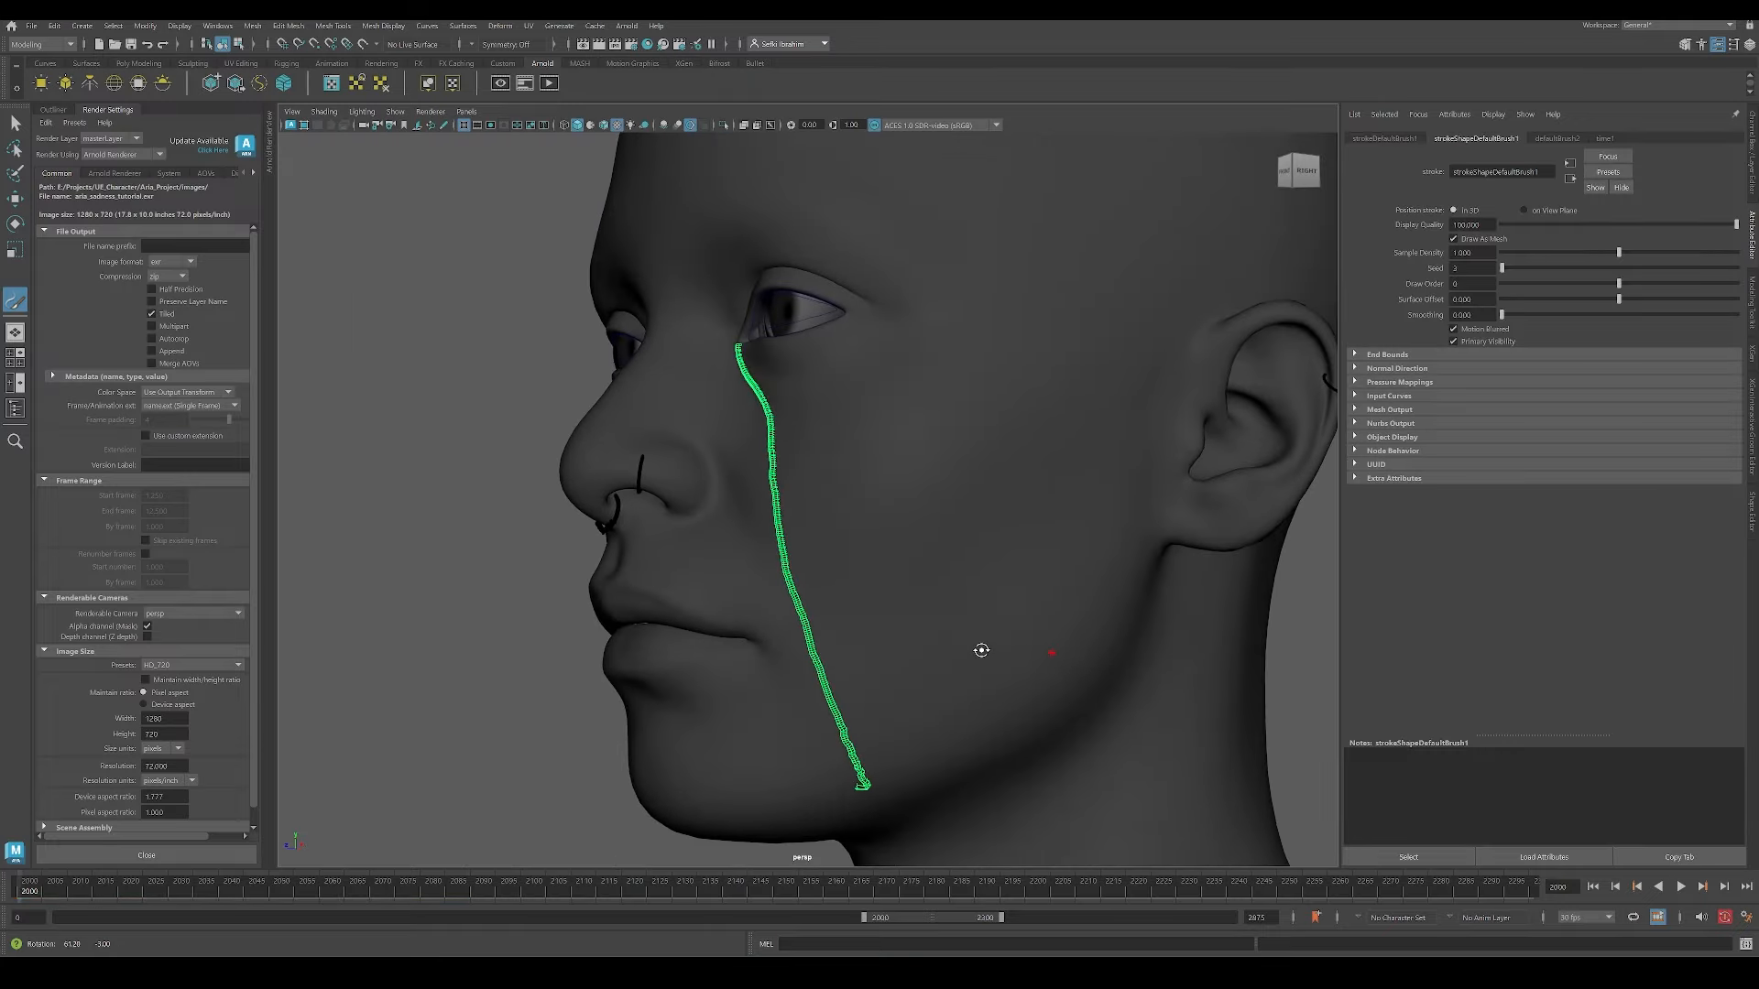
Step: Select the painted stroke on the cheek and examine how it follows the face, toggling its isolated view
key("q")
scroll(1179, 571, "down", 5)
left_click(1178, 571)
scroll(799, 555, "up", 5)
left_click(787, 589)
scroll(824, 557, "down", 2)
mouse_move(843, 541)
left_mouse_down("alt")
mouse_move(907, 498)
mouse_move(906, 462)
left_mouse_up("alt")
key("ctrl+1")
key("ctrl+1")
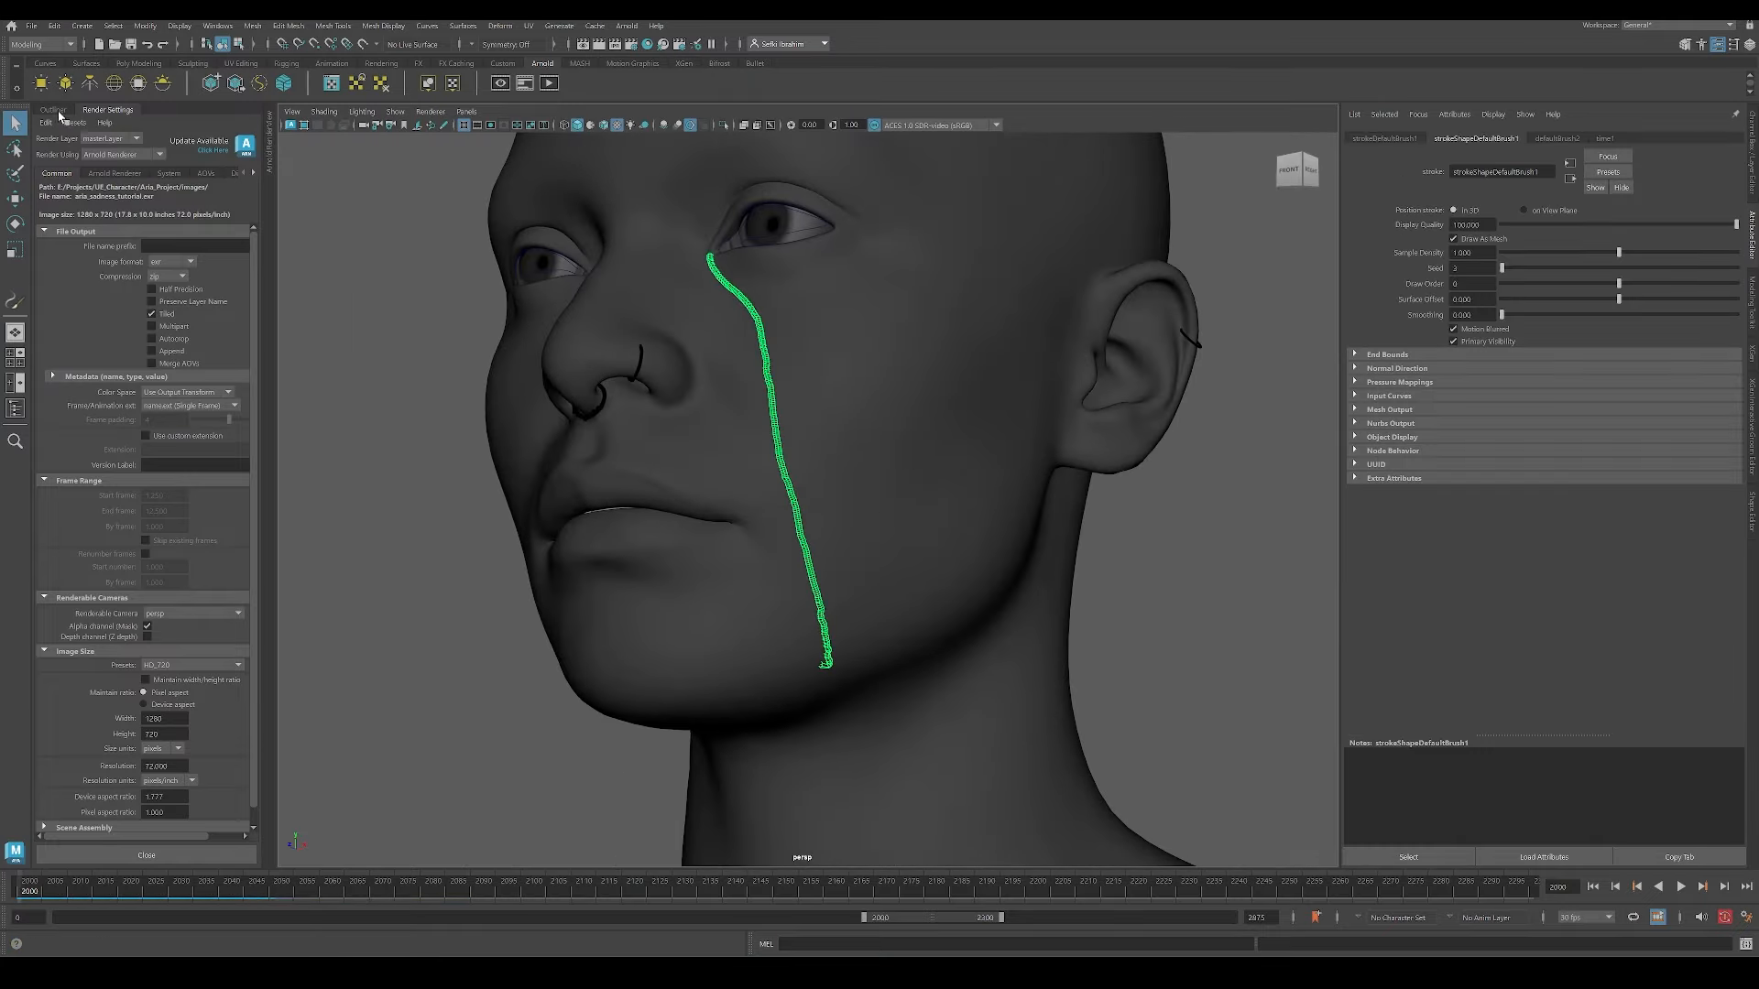
Step: Show the Outliner and convert the selected Paint Effects stroke to curves
left_click(56, 111)
left_click_drag(879, 385, 814, 381, "alt")
left_click(144, 27)
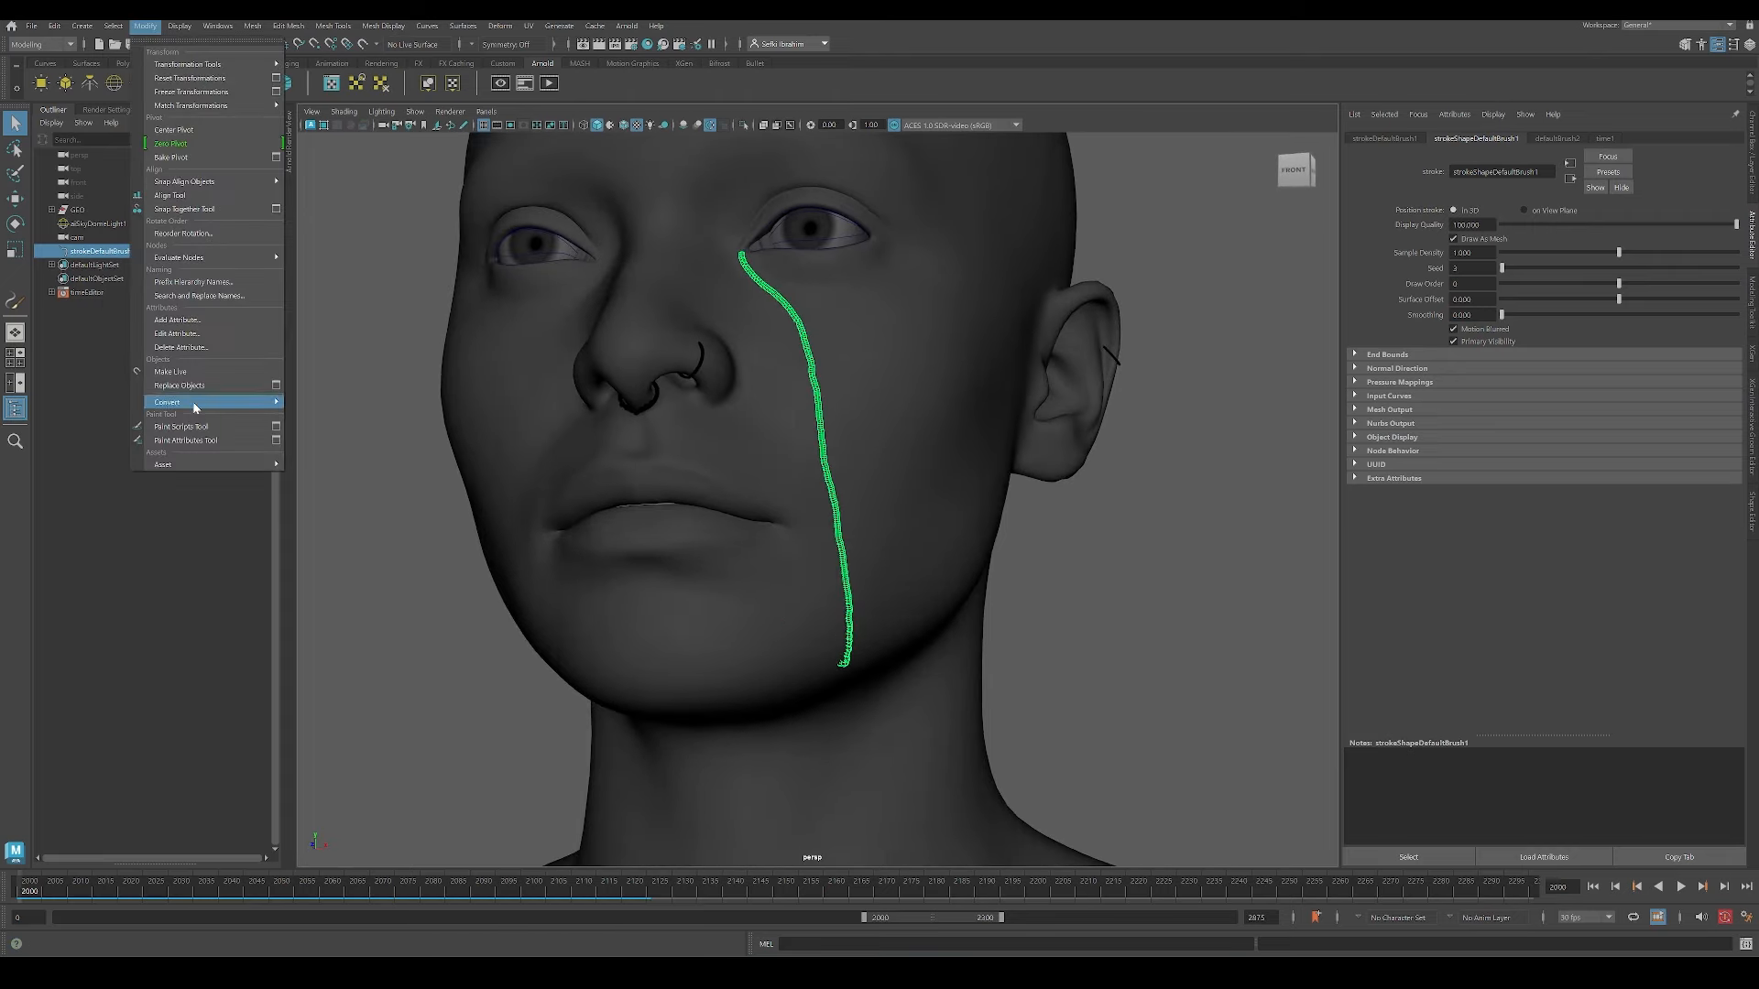
mouse_move(195, 404)
left_click(371, 568)
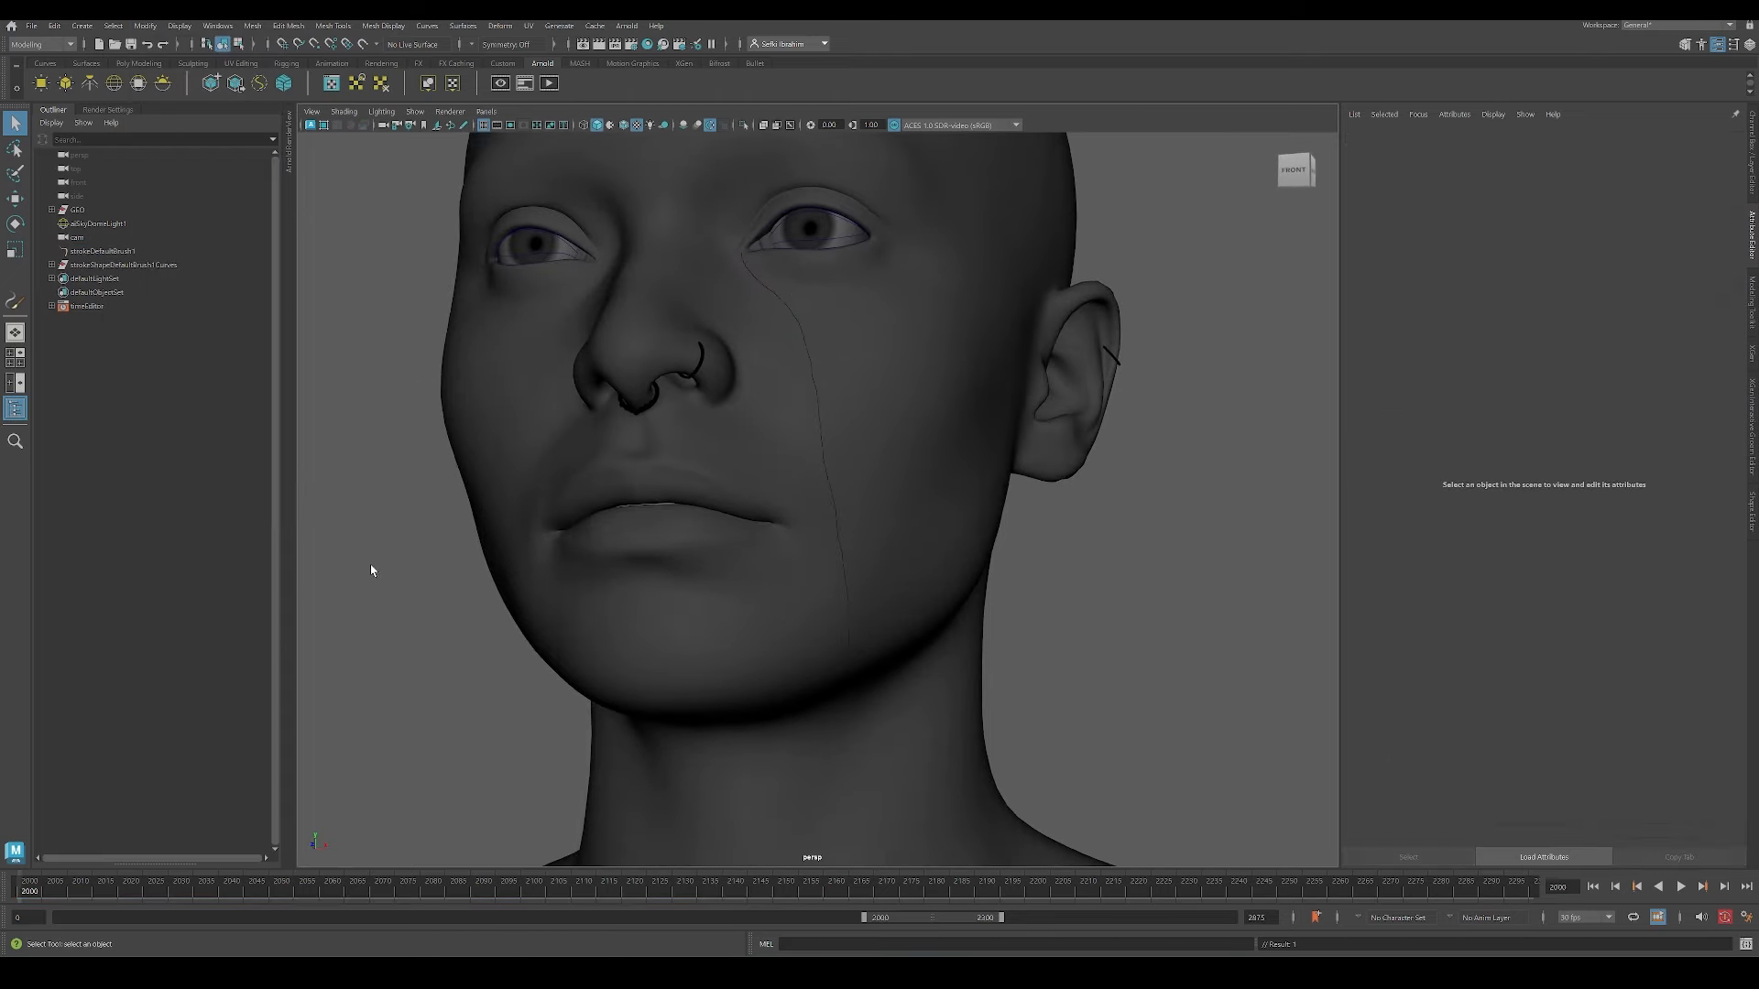
Step: Take curve1 out of its stroke groups and delete the original brush stroke and the leftover groups
left_click(119, 265)
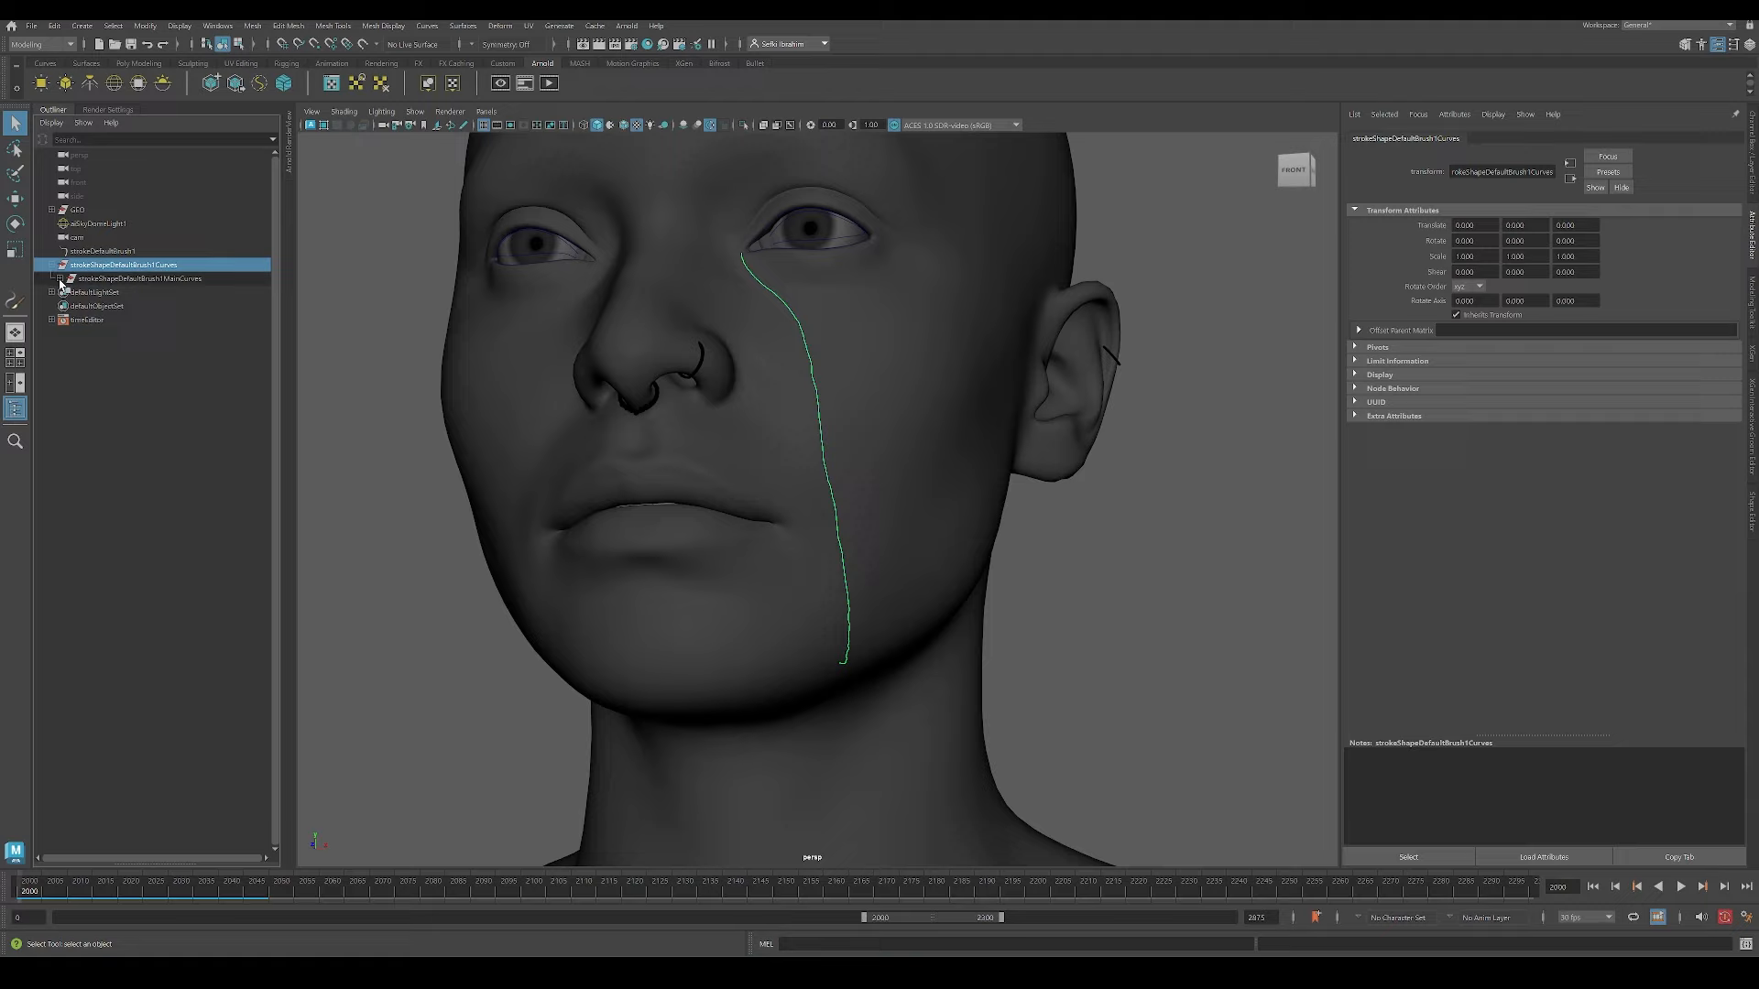
left_click(60, 278)
left_click(81, 292)
left_click(101, 252)
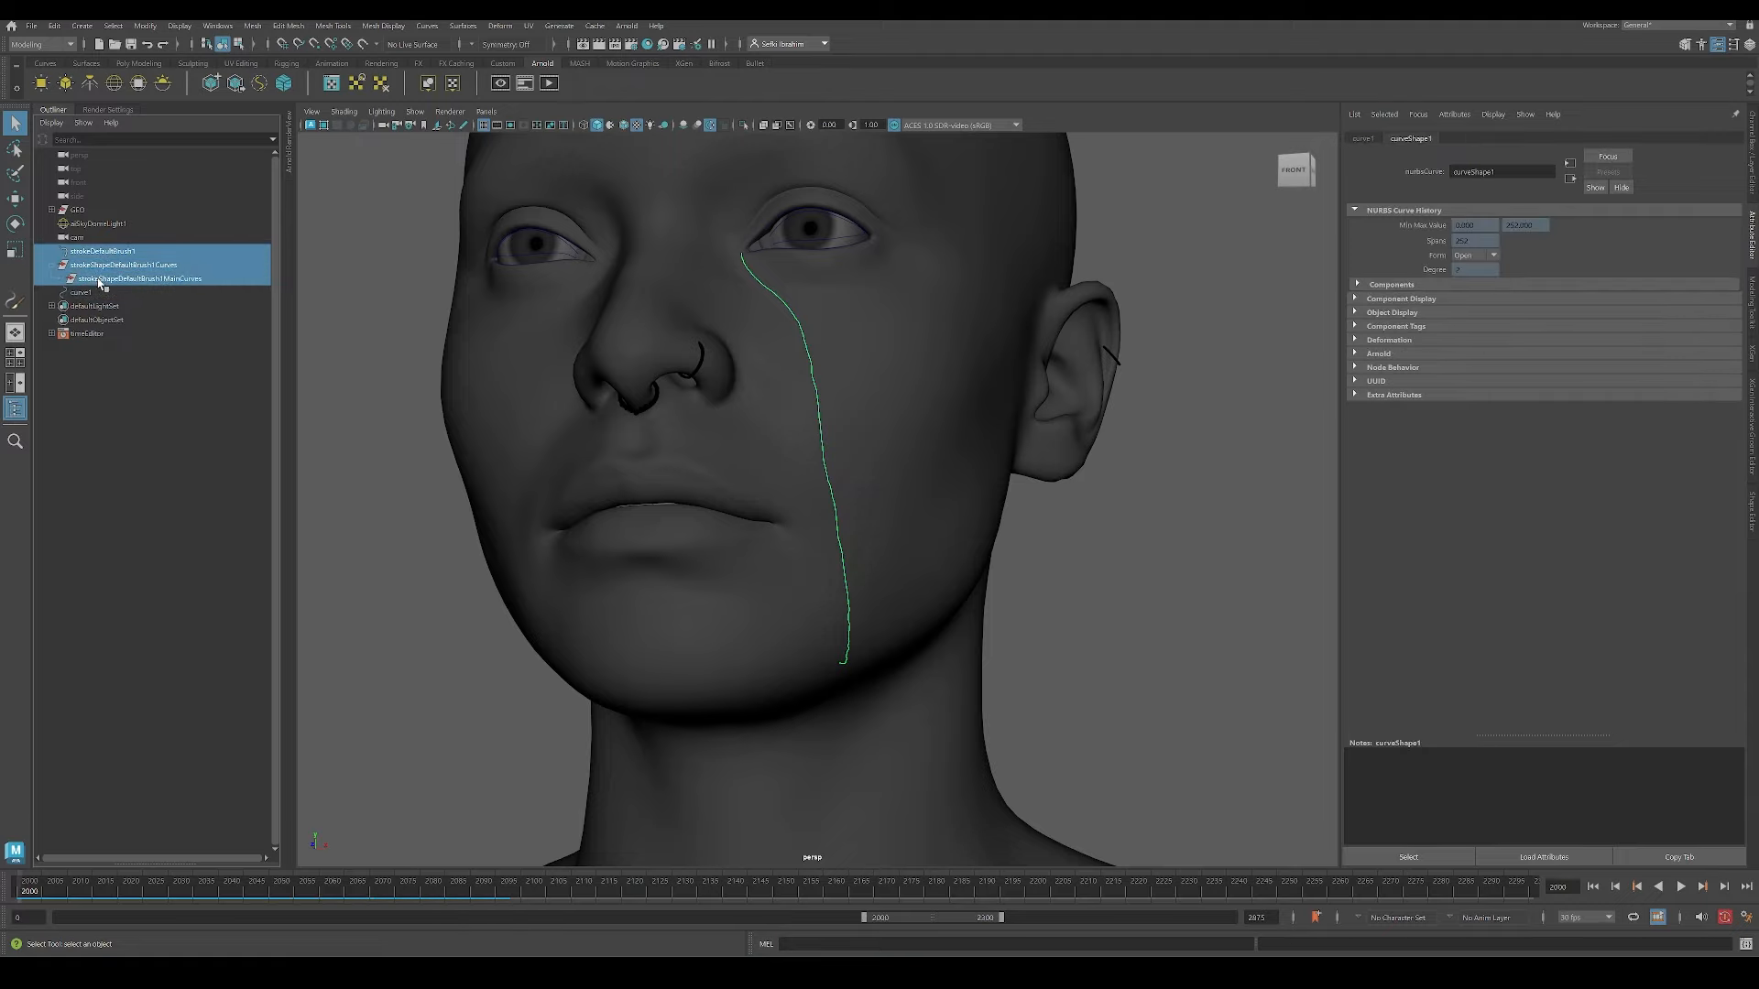
key("Delete")
Step: Rebuild curve1 with the Uniform type and 10 spans to smooth the tear path
left_click(80, 253)
key("f")
left_click_drag(947, 479, 1008, 482, "alt")
right_click_drag(1008, 482, 836, 486, "alt")
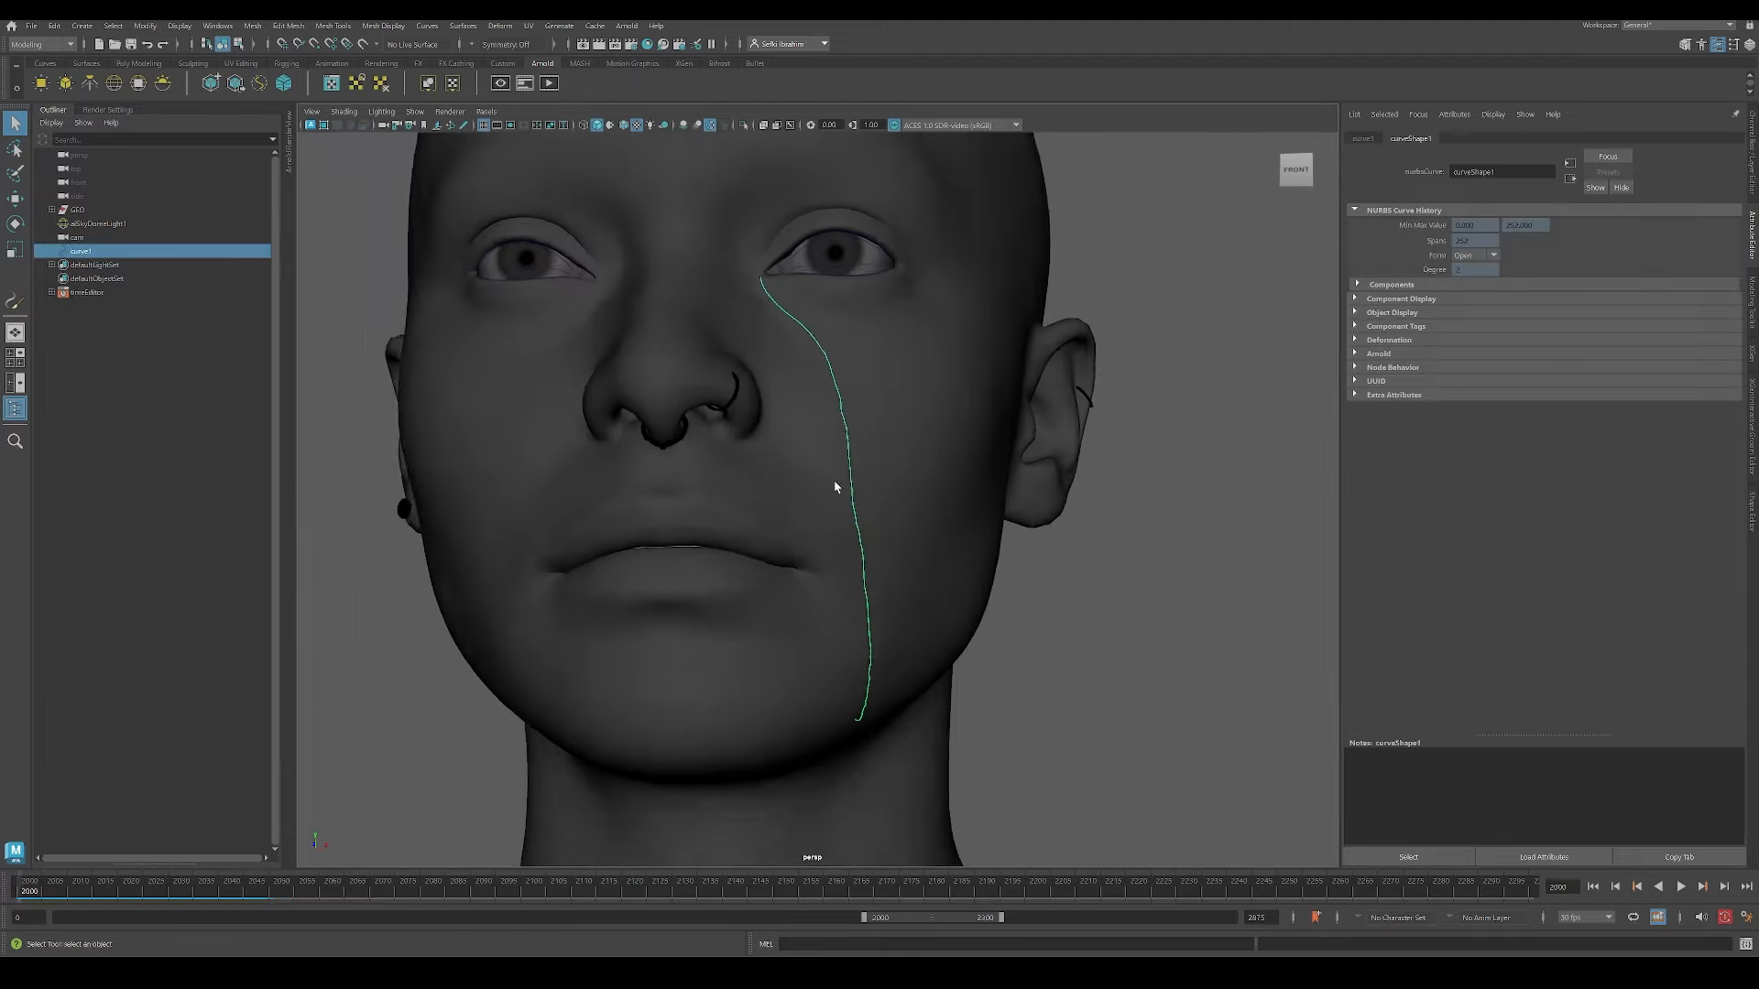
left_click_drag(837, 487, 805, 500, "alt")
left_click(427, 25)
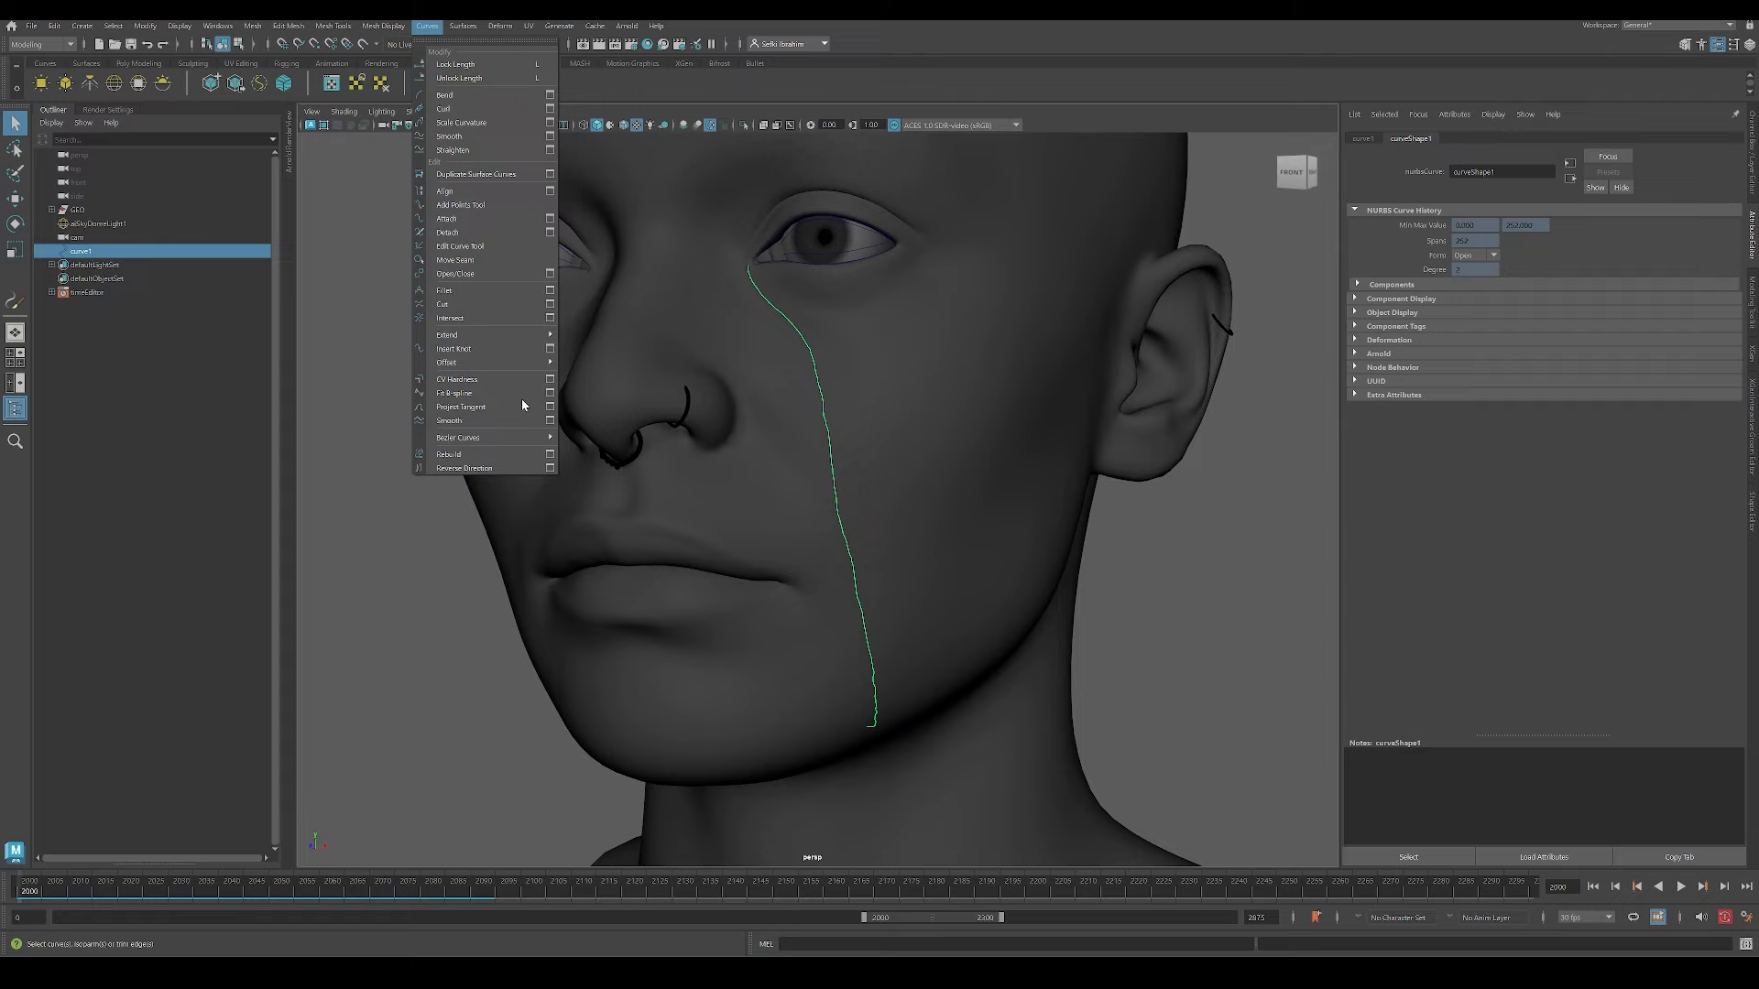
left_click(550, 455)
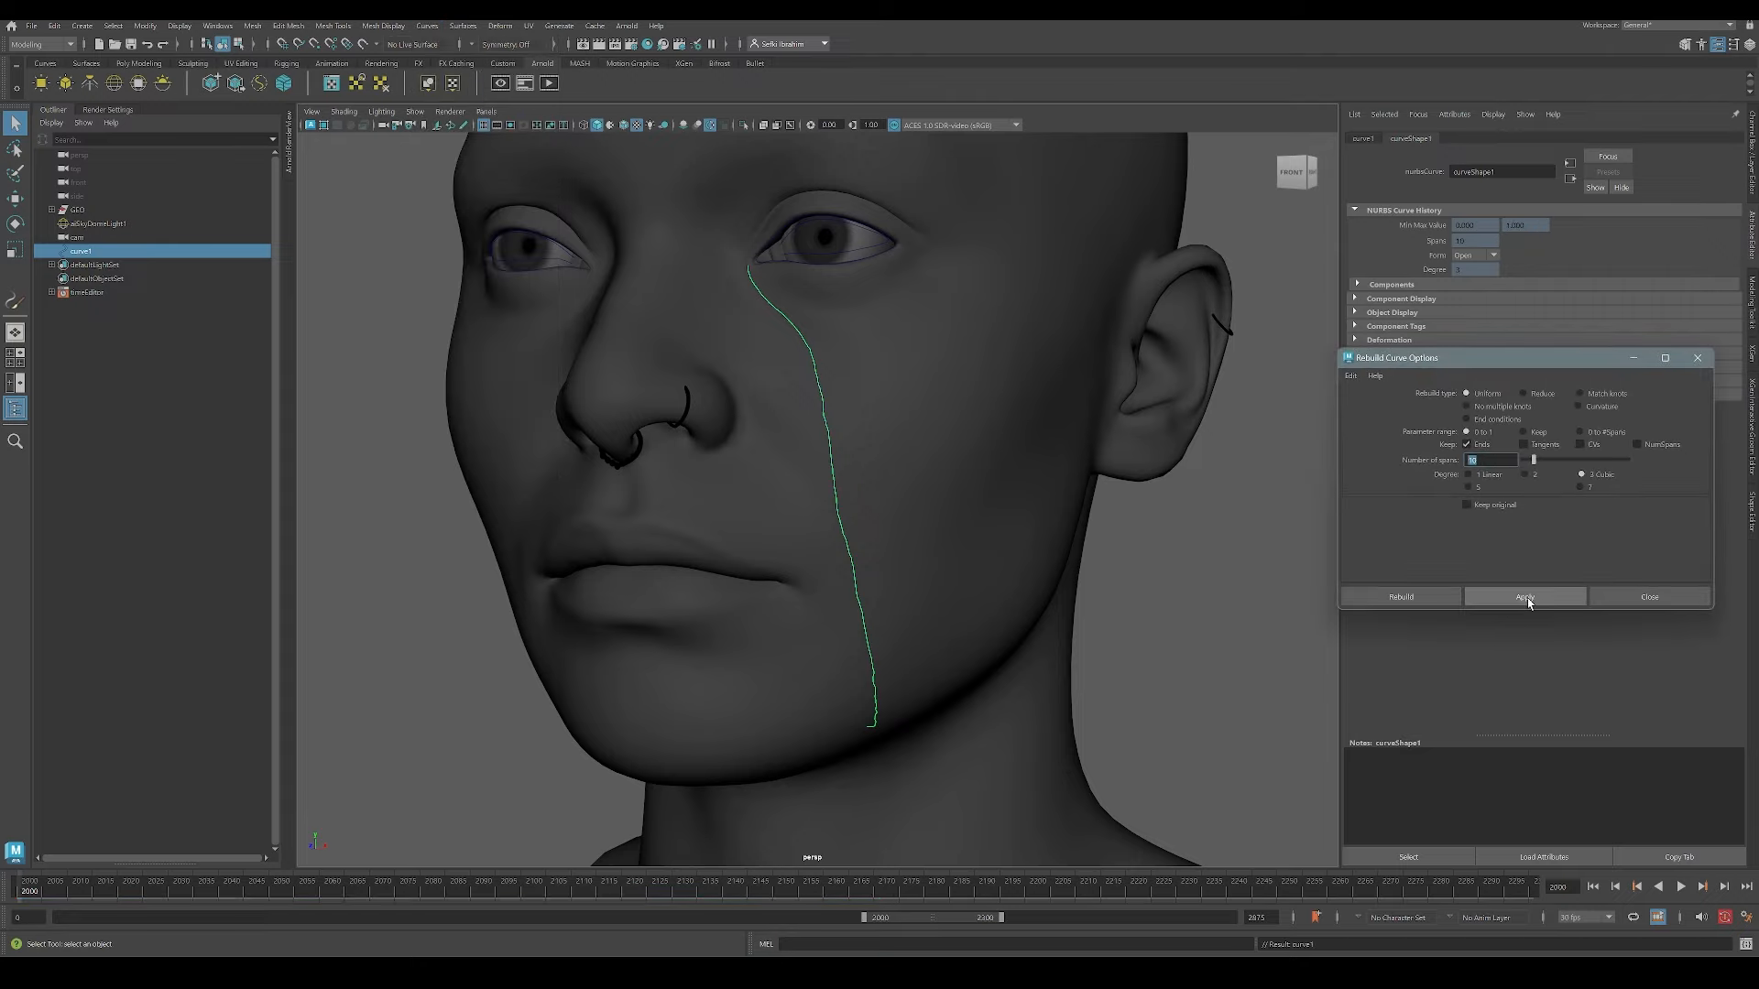
left_click(1649, 597)
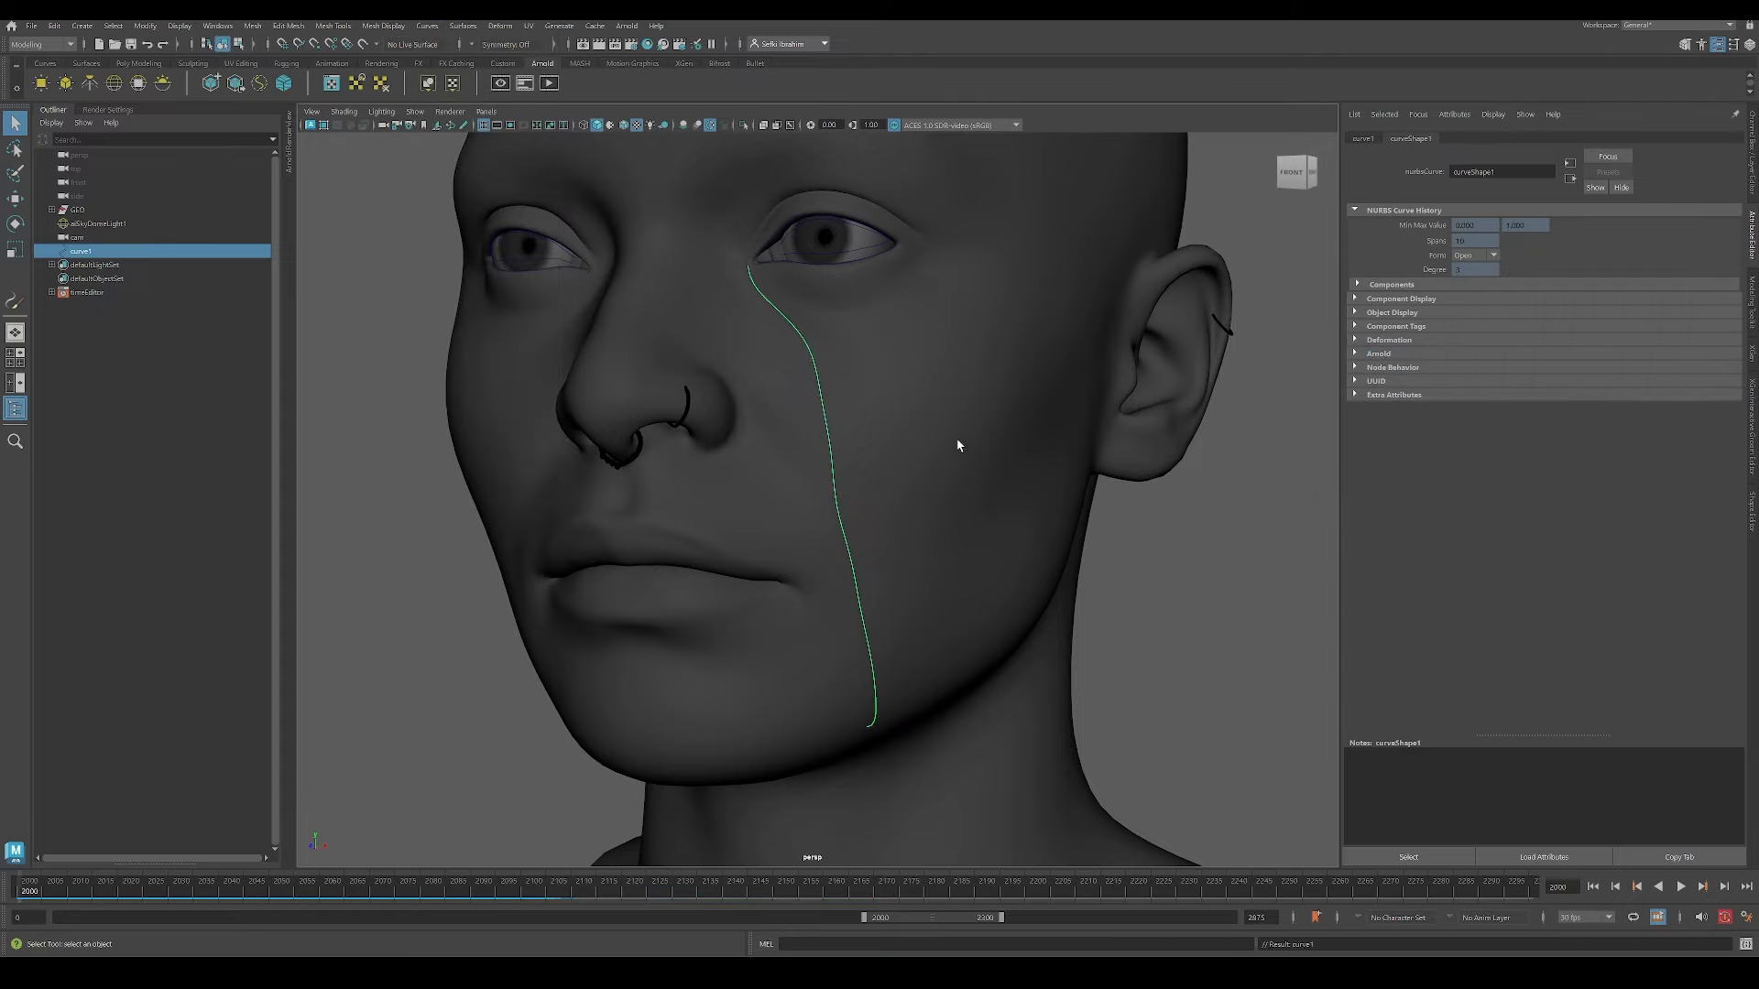
Step: Isolate the rebuilt curve, switch it to control vertex editing, select a vertex midway and bring the head back into view
left_click_drag(962, 444, 986, 475, "alt")
right_click_drag(986, 475, 997, 538, "alt")
key("ctrl+1")
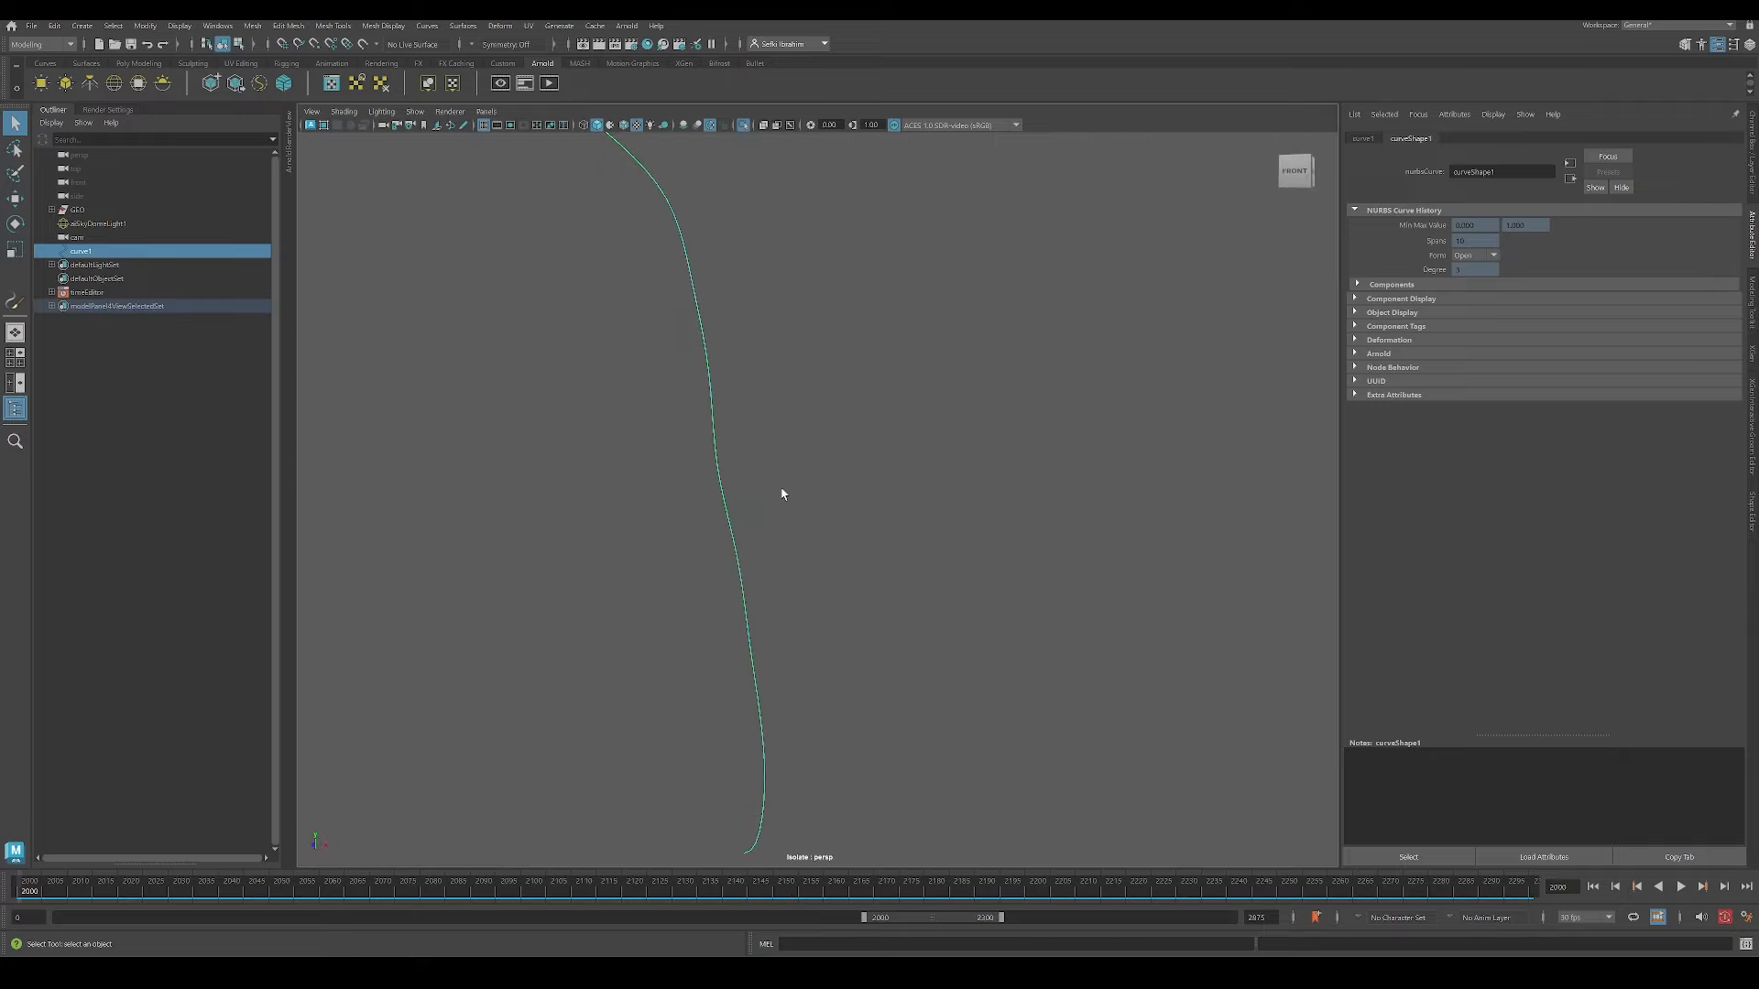
right_click_drag(781, 489, 718, 468)
left_click(717, 470)
key("w")
key("ctrl+1")
key("b")
mouse_move(728, 480)
left_mouse_down()
mouse_move(697, 491)
mouse_move(717, 482)
left_mouse_up()
left_click_drag(840, 493, 849, 457, "alt")
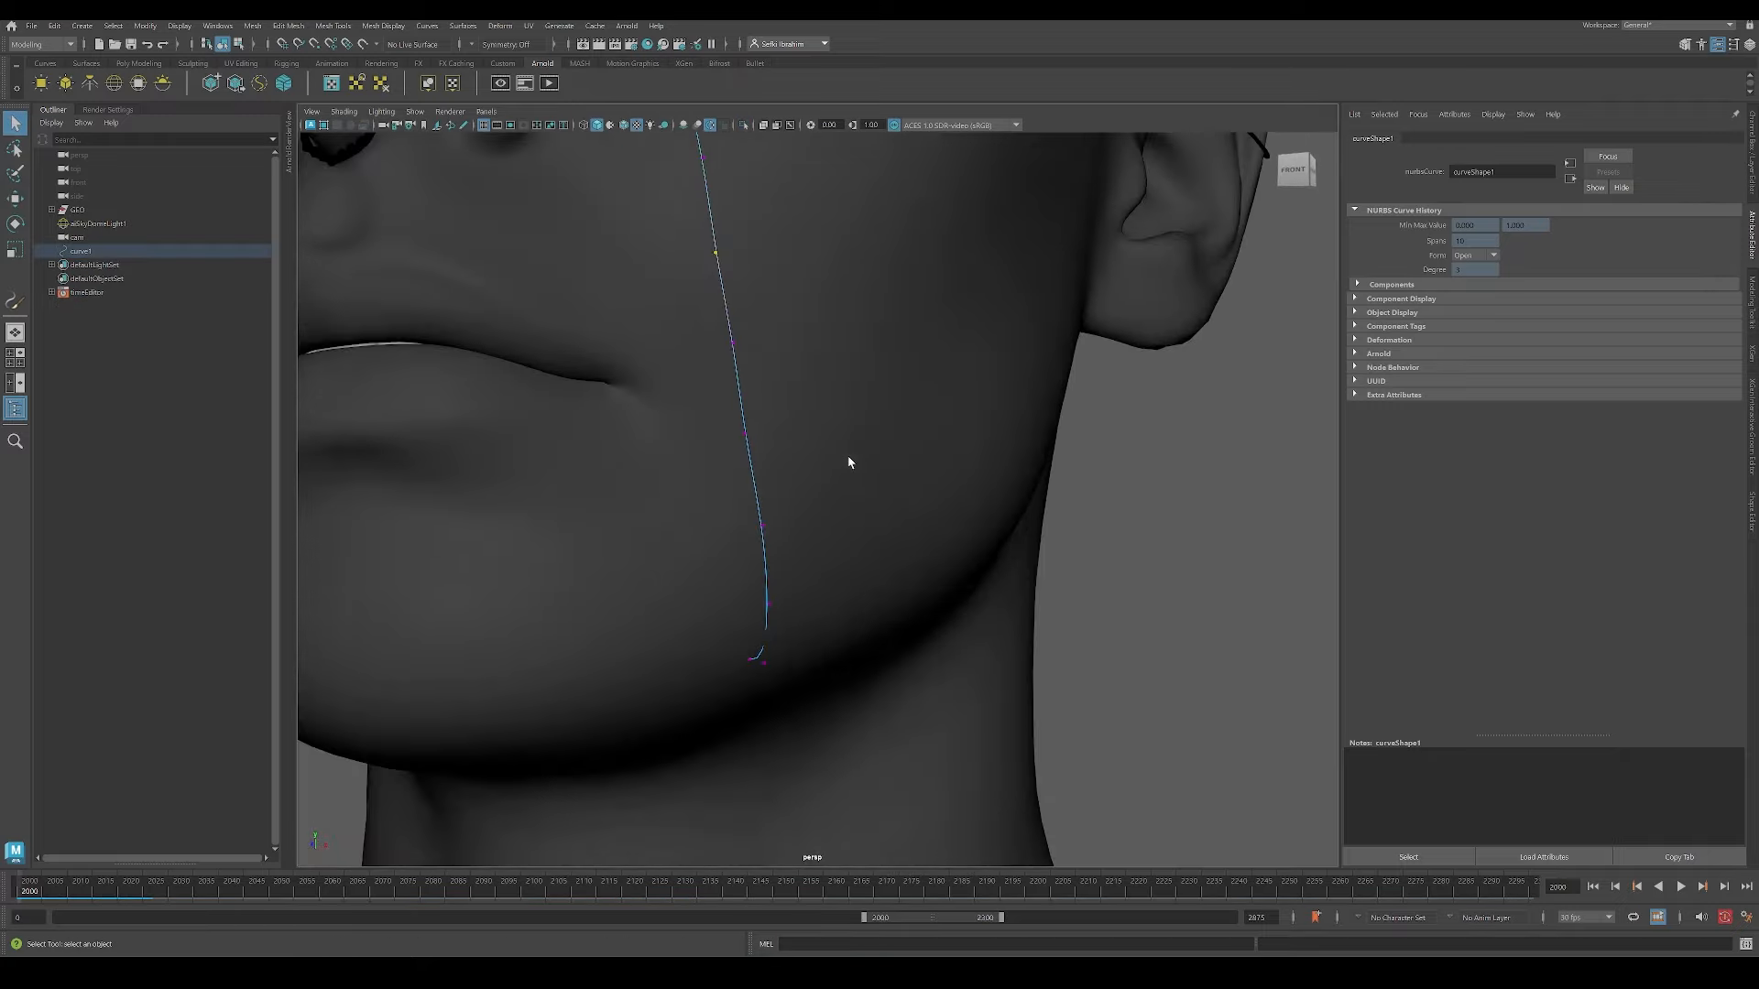
Step: Move the hooked end vertex of the curve downward along the jaw so the tip continues the tear path
key("w")
left_click_drag(796, 685, 803, 648, "alt")
left_click_drag(810, 646, 733, 609, "alt")
right_click_drag(815, 633, 919, 601, "alt")
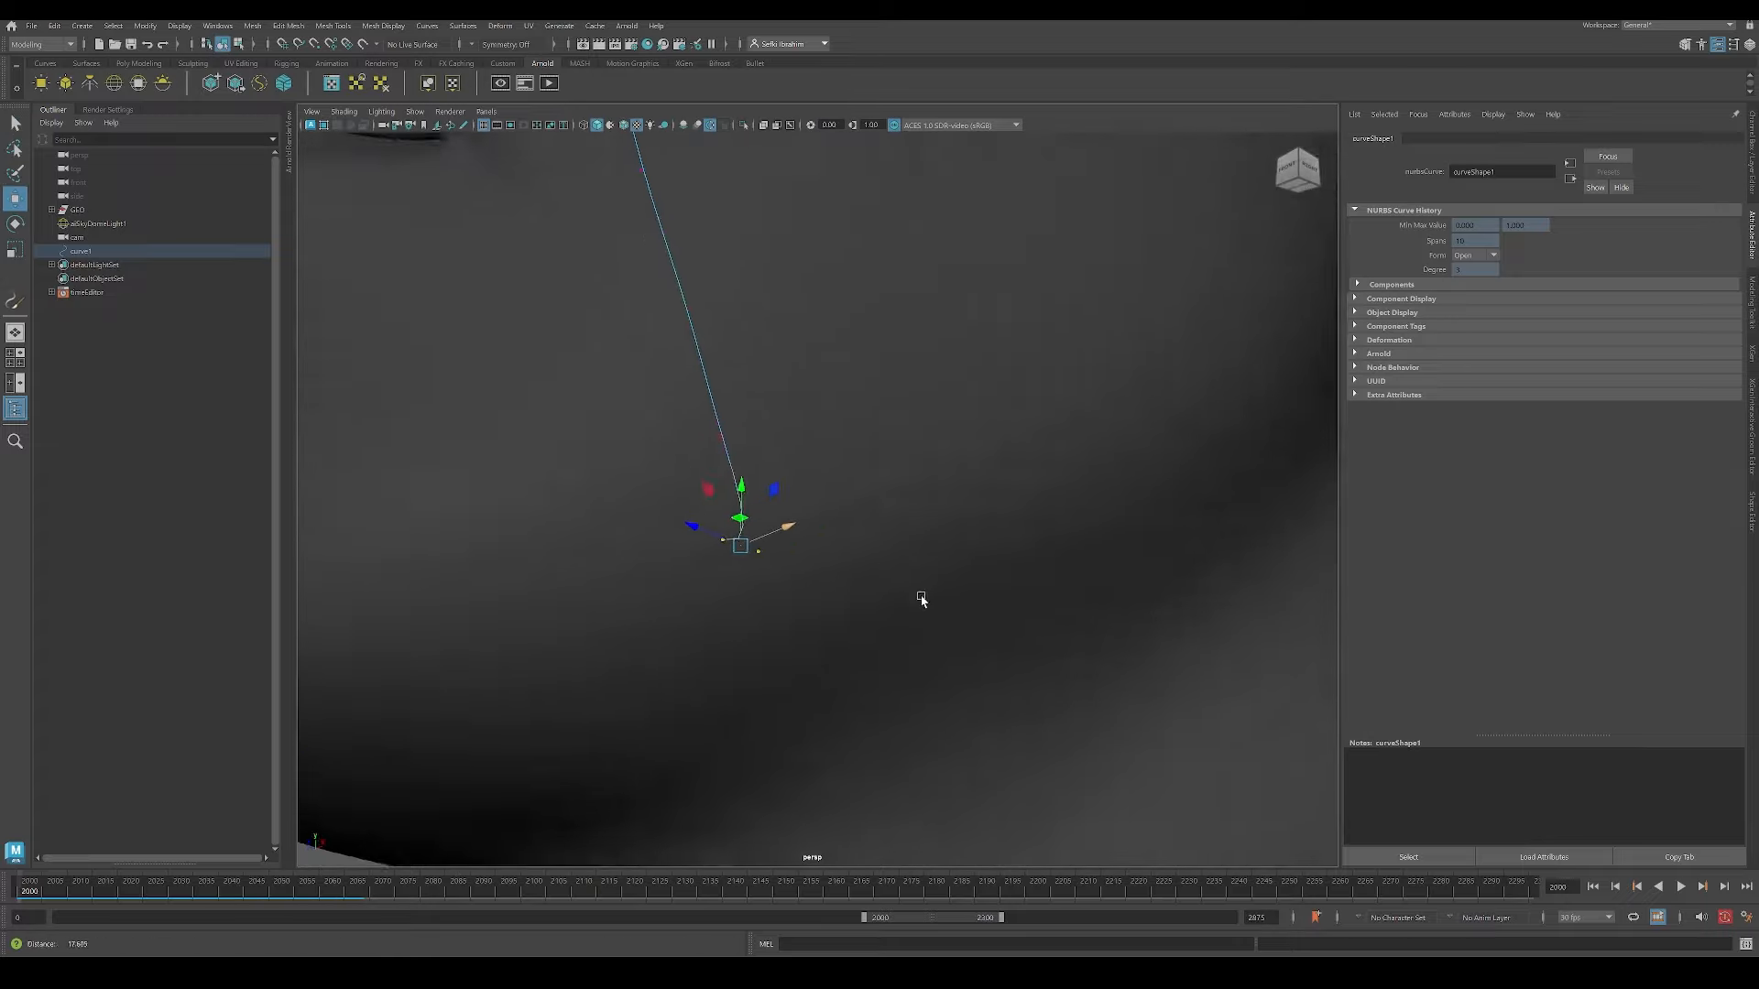
left_click_drag(919, 600, 856, 582, "alt")
key("q")
left_click(724, 552)
key("w")
left_click_drag(727, 554, 754, 608)
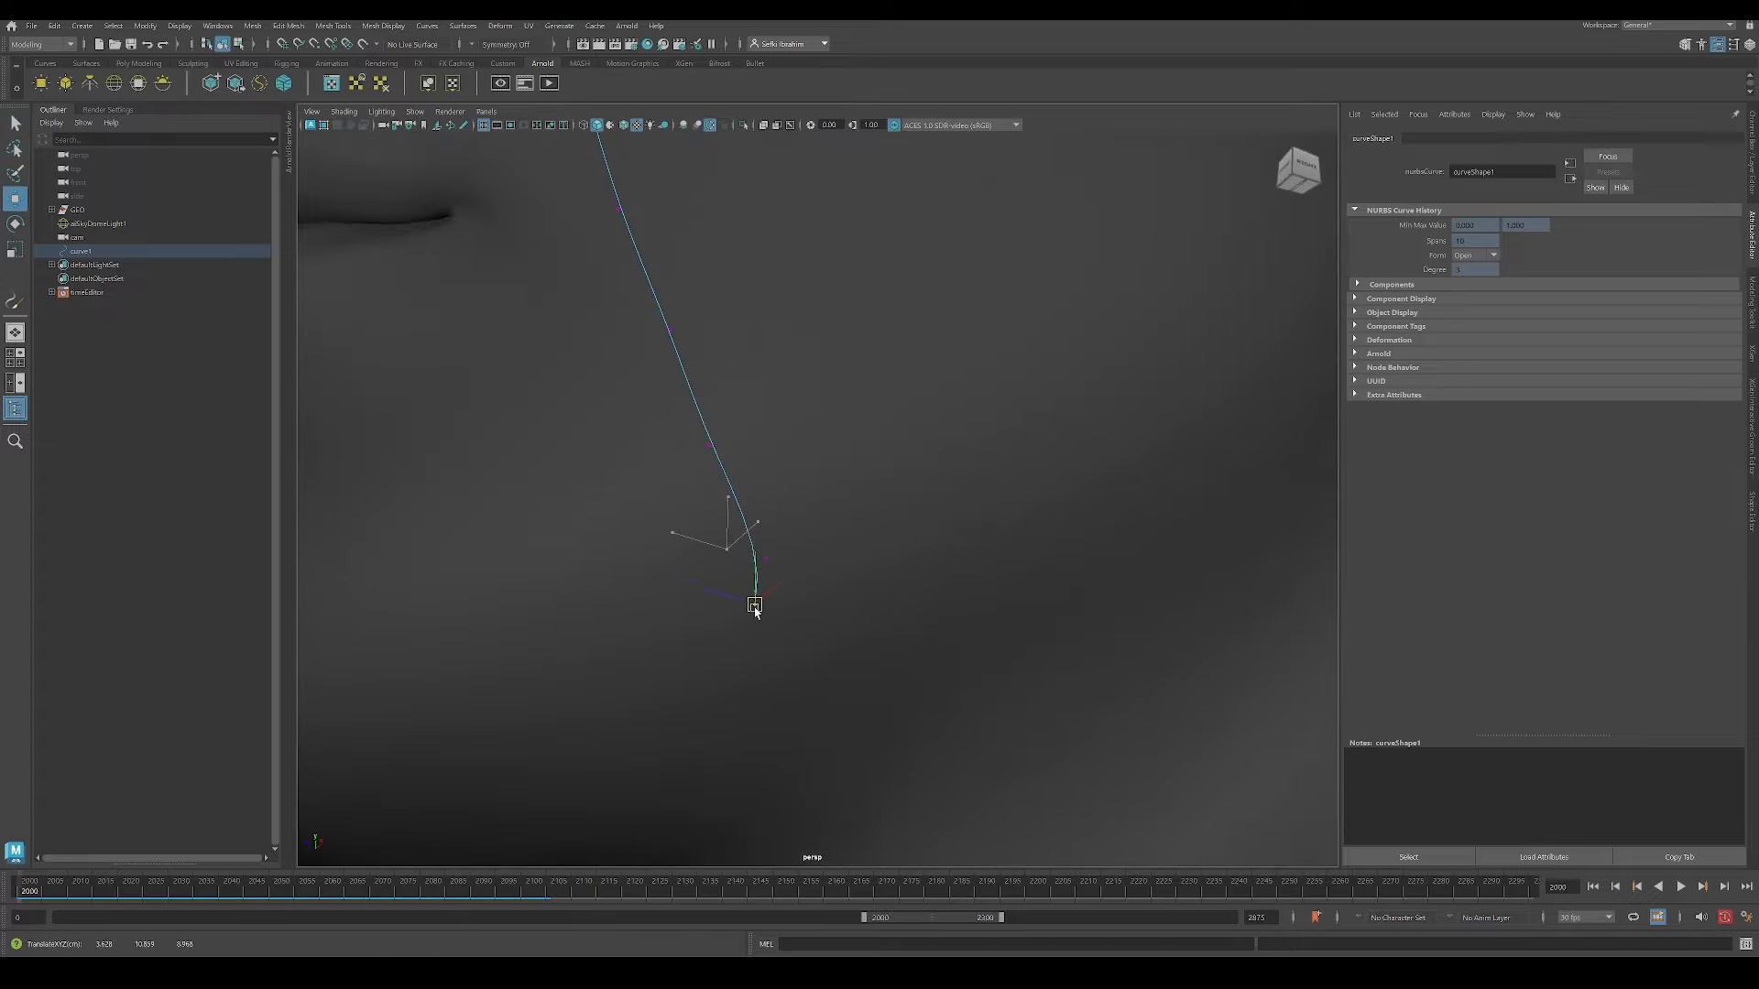
key("q")
Step: Select the curve's lowest control vertex in profile against the jaw and adjust it onto the skin surface
right_click_drag(953, 578, 829, 591, "alt")
left_click_drag(829, 591, 915, 589, "alt")
right_click_drag(879, 594, 928, 587, "alt")
left_click_drag(926, 587, 938, 588, "alt")
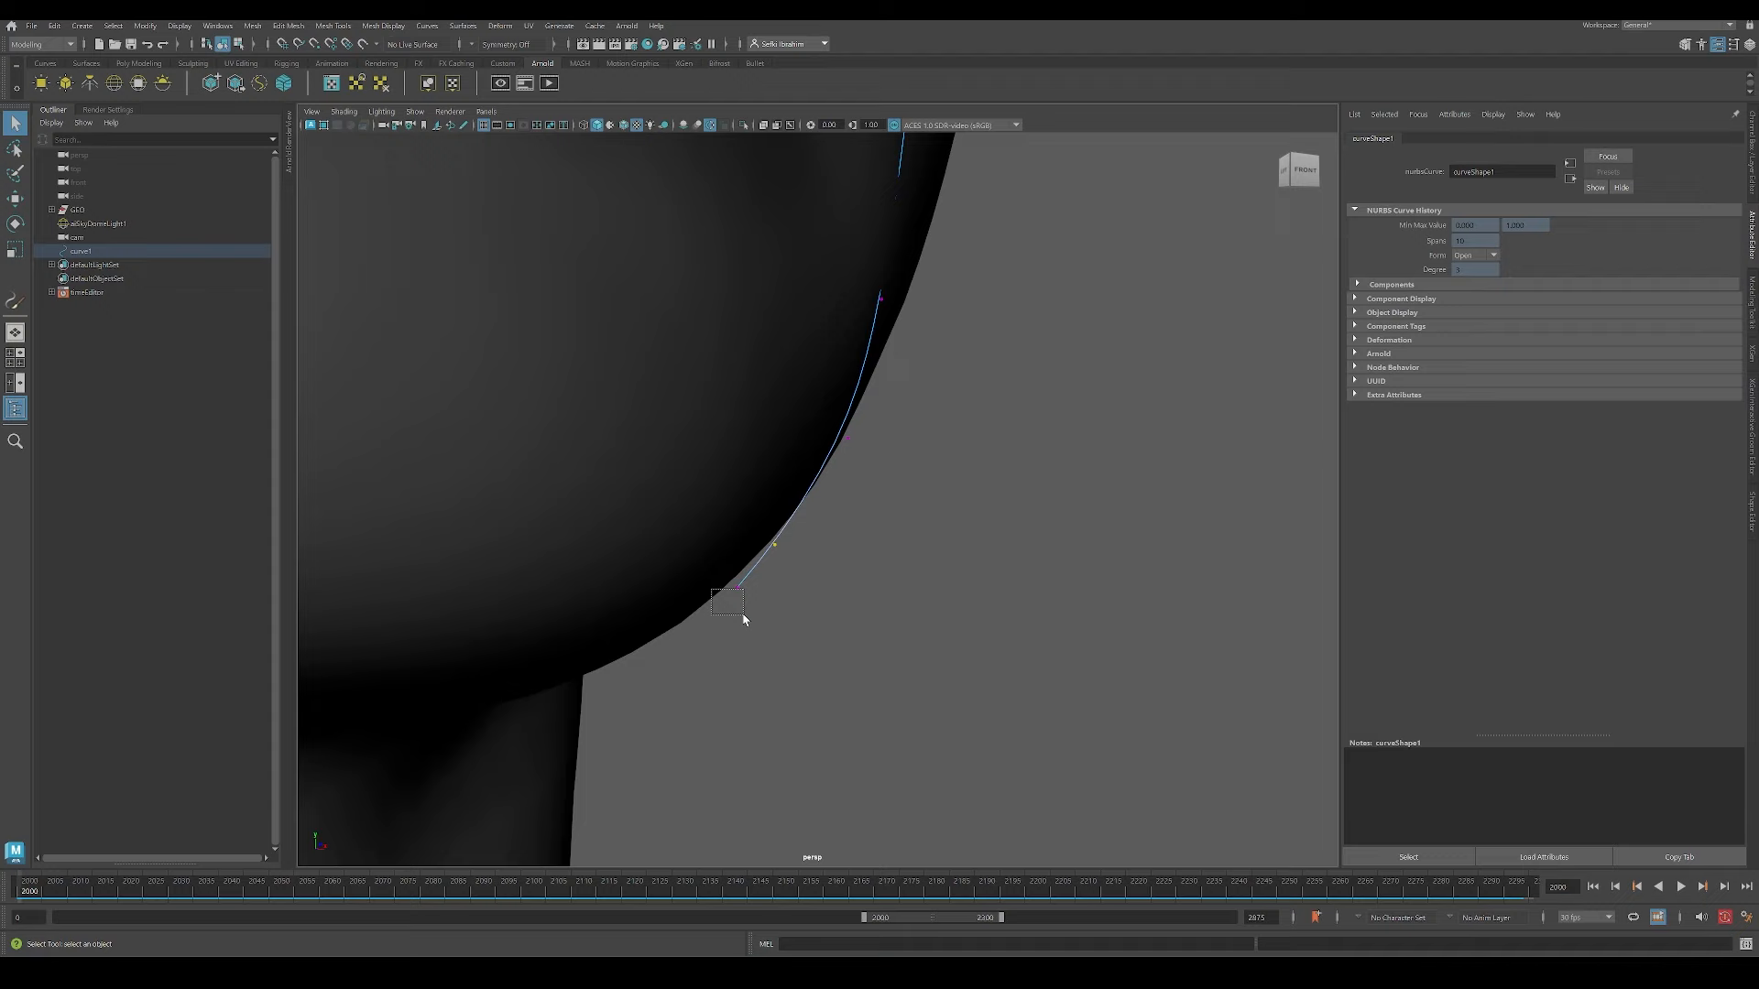
left_click(741, 607)
left_click(739, 588)
right_click_drag(739, 587, 674, 587)
left_click(735, 586)
key("w")
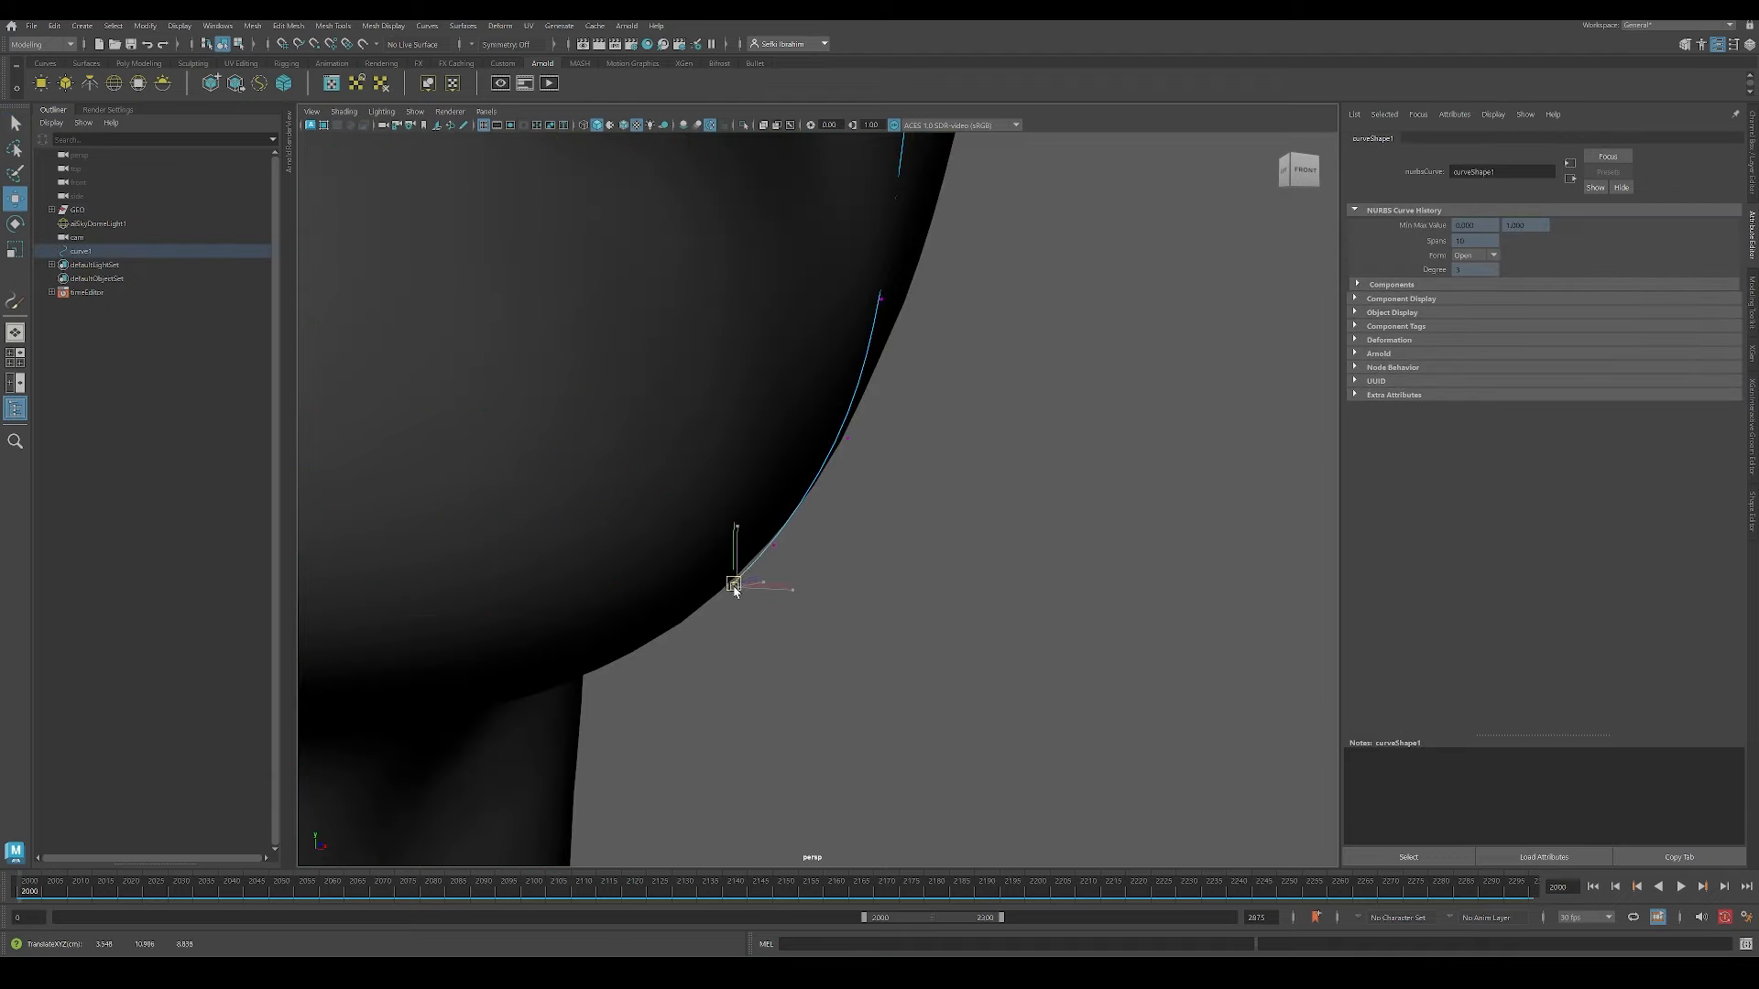
Step: Move the curve's control vertex just below the mouth corner slightly outward to follow the face contour
right_click_drag(999, 513, 926, 511, "alt")
middle_click_drag(926, 510, 922, 634, "alt")
left_click(842, 506)
left_click_drag(875, 518, 889, 509, "alt")
key("w")
left_click_drag(889, 514, 895, 514)
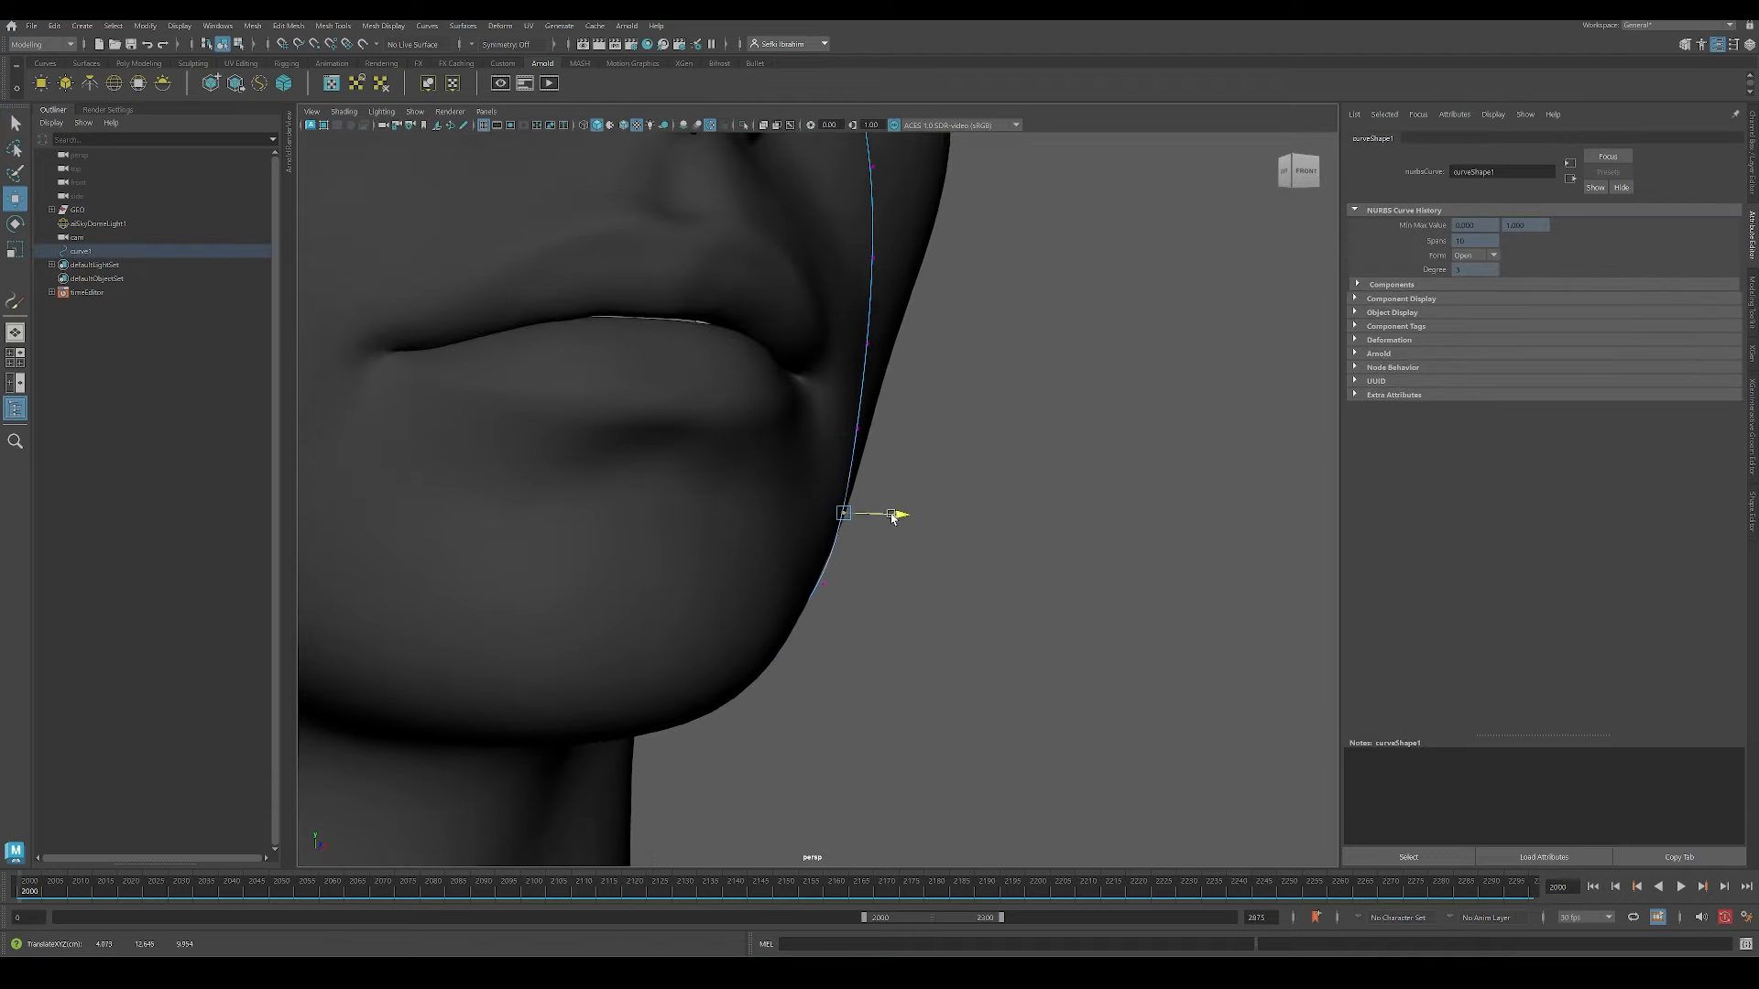
Step: Create a polygon sphere and isolate it together with the tear path curve
key("q")
middle_click_drag(953, 431, 950, 566, "alt")
right_click_drag(949, 566, 962, 498, "alt")
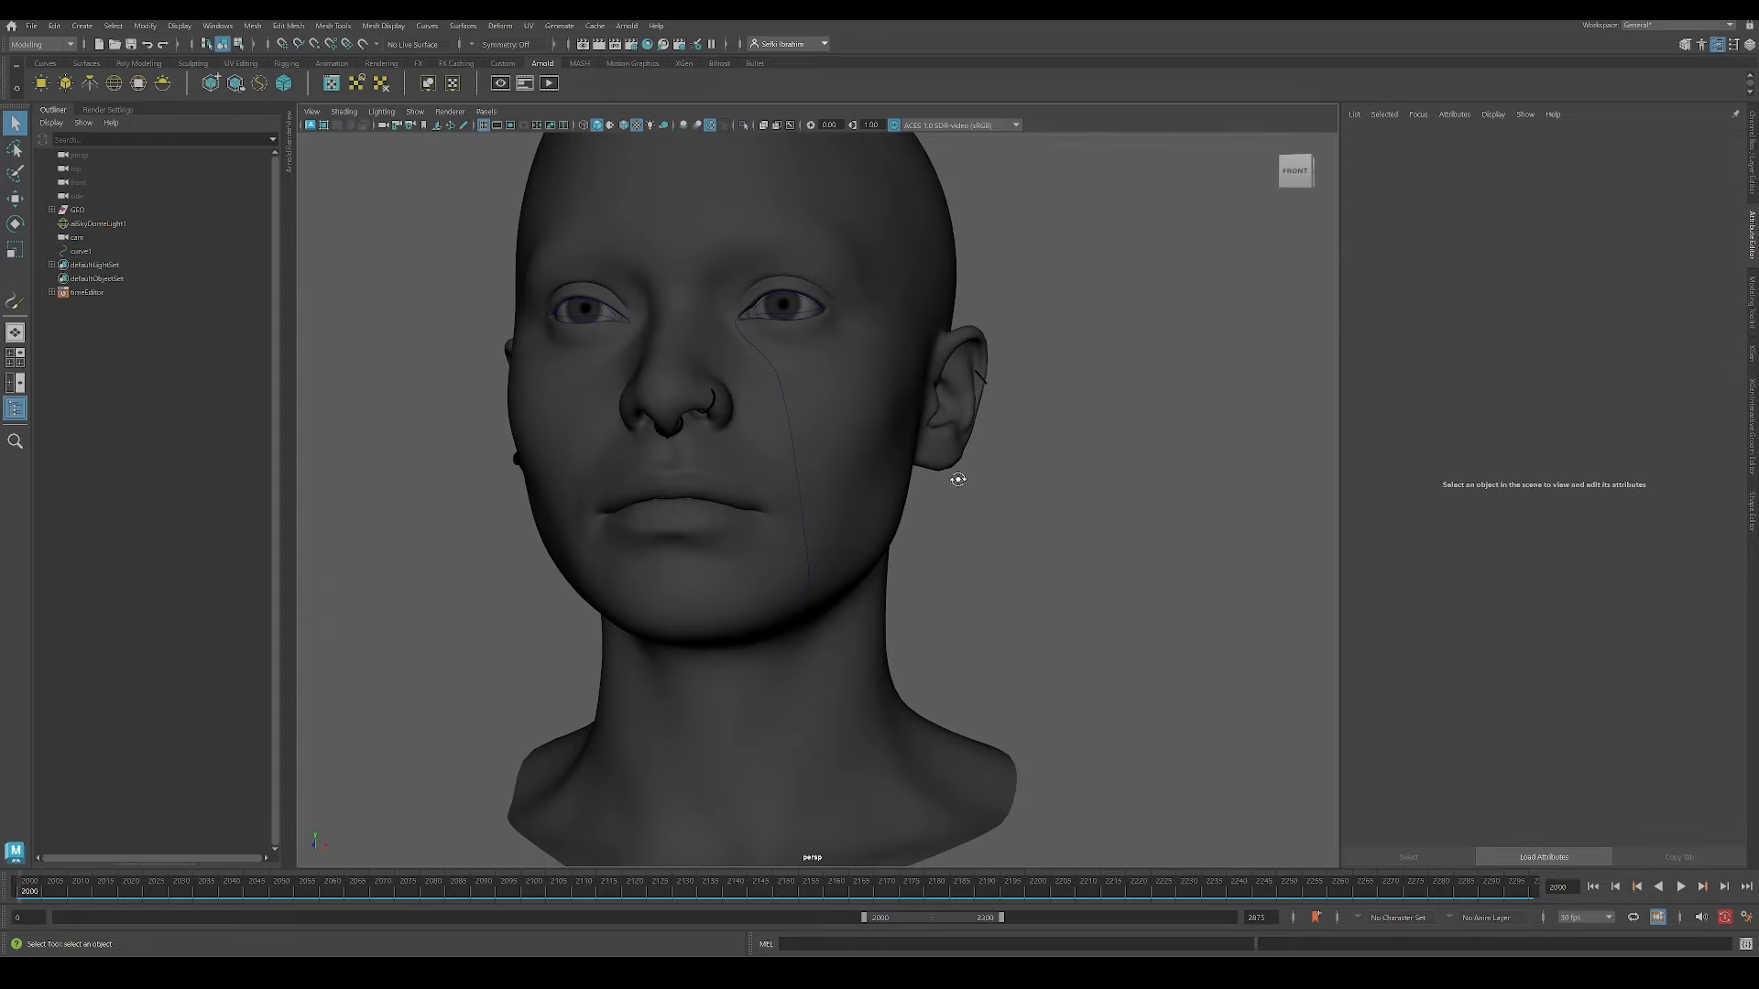
left_click(39, 89)
right_click_drag(1008, 678, 916, 678, "alt")
middle_click_drag(788, 770, 801, 691, "alt")
key("w")
left_click(95, 252, "ctrl")
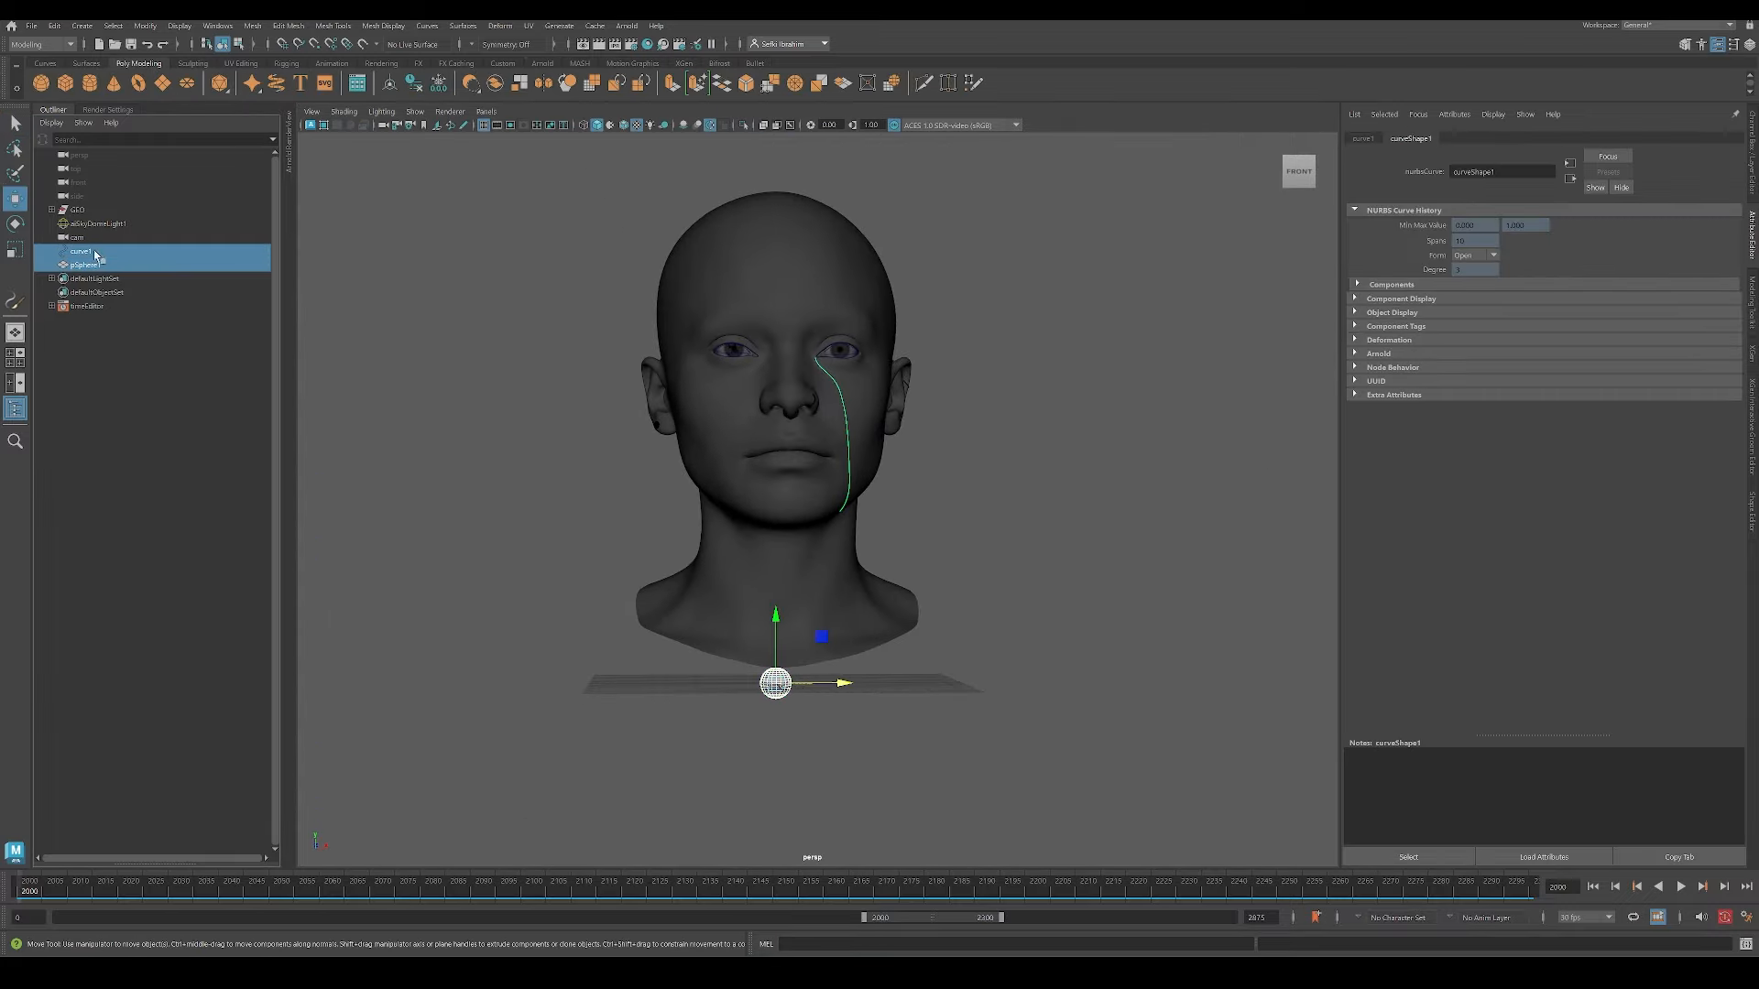
key("ctrl+1")
Step: Move the sphere up near the curve's upper end and scale it down
left_click(696, 568)
left_click(774, 675)
left_click_drag(776, 683, 902, 407)
left_click_drag(766, 337, 884, 353)
left_click_drag(971, 412, 898, 348, "alt")
key("f")
right_click_drag(981, 449, 837, 401, "alt")
left_click_drag(837, 401, 786, 416, "alt")
right_click_drag(786, 416, 581, 424, "alt")
left_click_drag(581, 424, 864, 468, "alt")
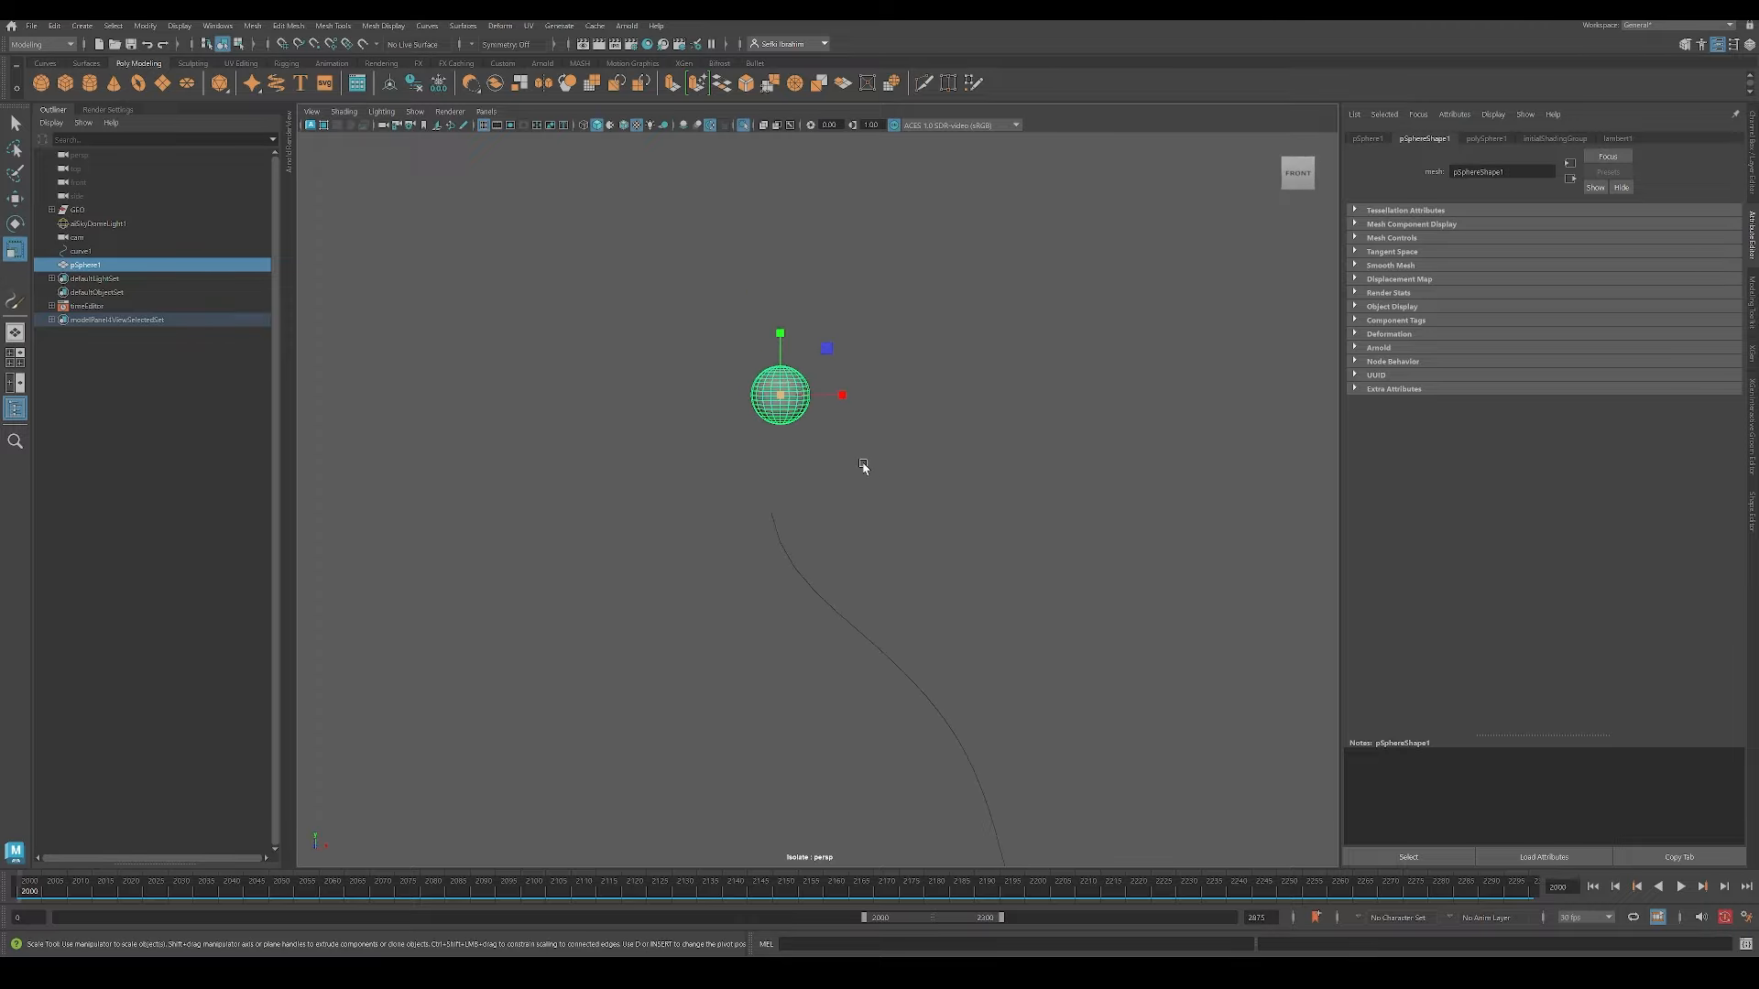
Step: Fit the sphere to the inner corner of the eye, scaling it smaller and positioning it over the curve's start
left_click_drag(776, 326, 833, 432, "alt")
right_click_drag(833, 432, 881, 495, "alt")
left_click_drag(881, 494, 966, 574, "alt")
right_click_drag(966, 574, 962, 550, "alt")
left_click_drag(962, 550, 993, 514, "alt")
key("ctrl+1")
mouse_move(994, 514)
right_mouse_down("alt")
mouse_move(927, 494)
mouse_move(976, 499)
right_mouse_up("alt")
key("r")
left_click_drag(817, 503, 733, 503)
key("w")
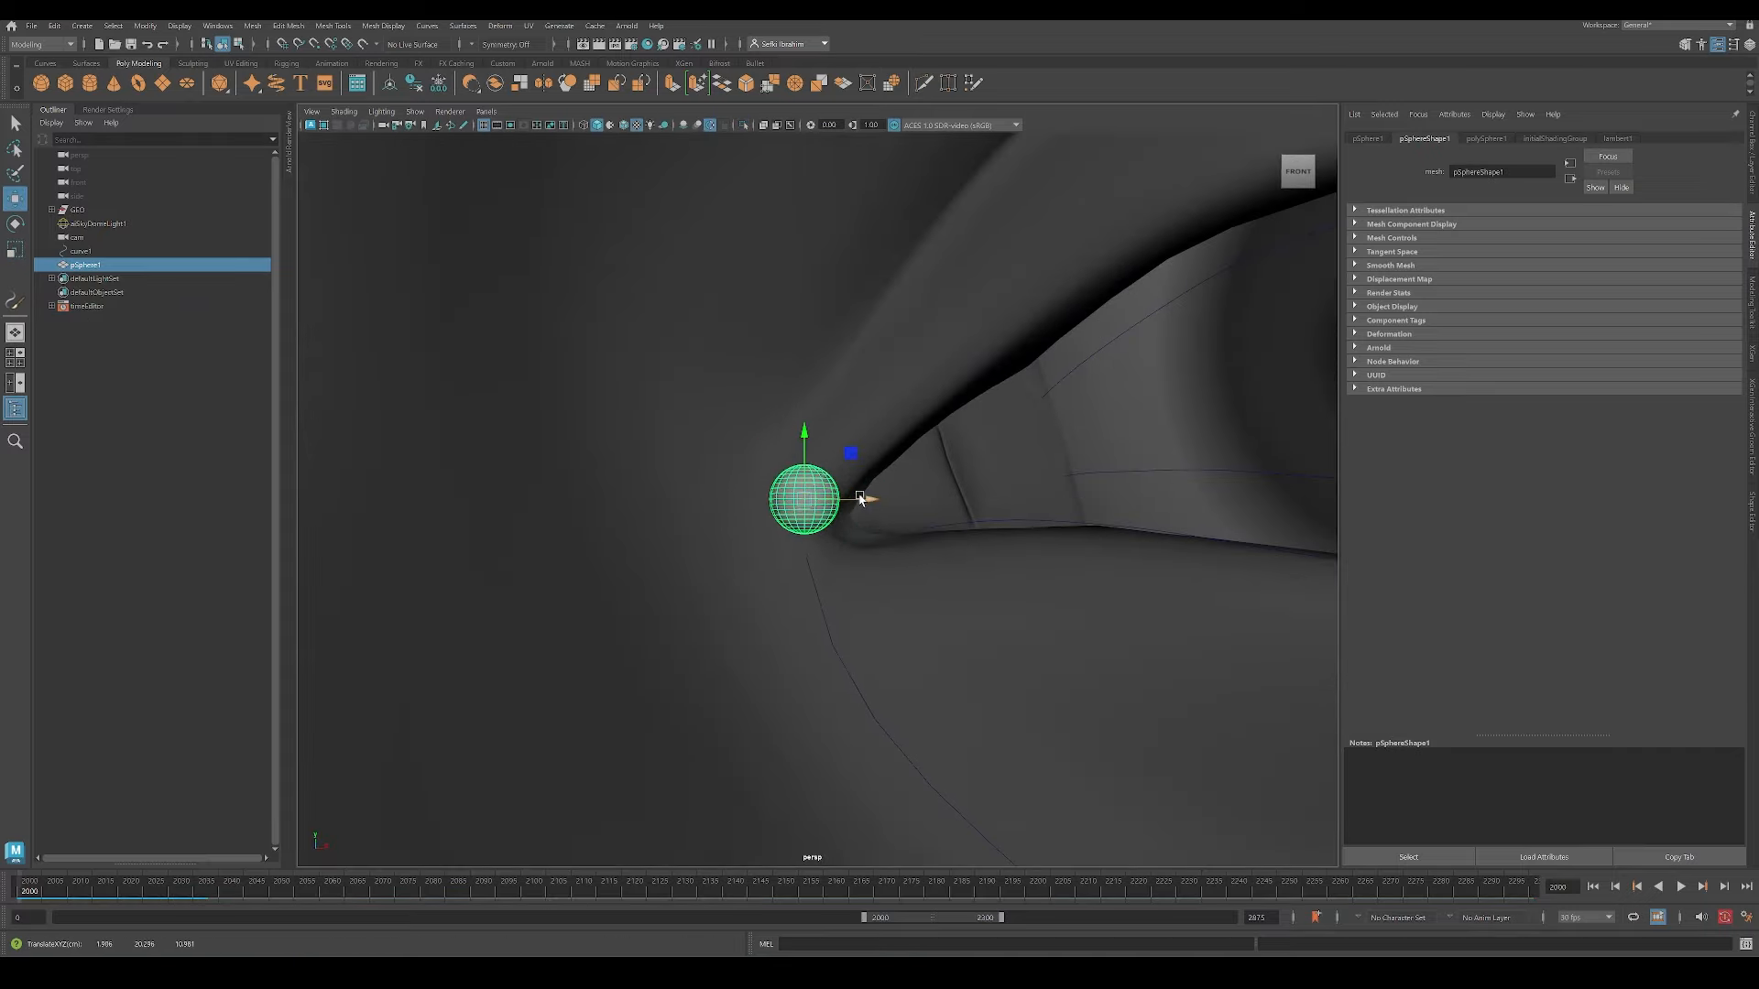
Step: Isolate the sphere and pull its top vertices upward with soft selection to form an egg shape, then return to object mode
key("ctrl+1")
right_click_drag(805, 460, 829, 493, "alt")
key("q")
right_click_drag(794, 497, 753, 497)
left_click_drag(768, 453, 834, 491)
key("w")
key("b")
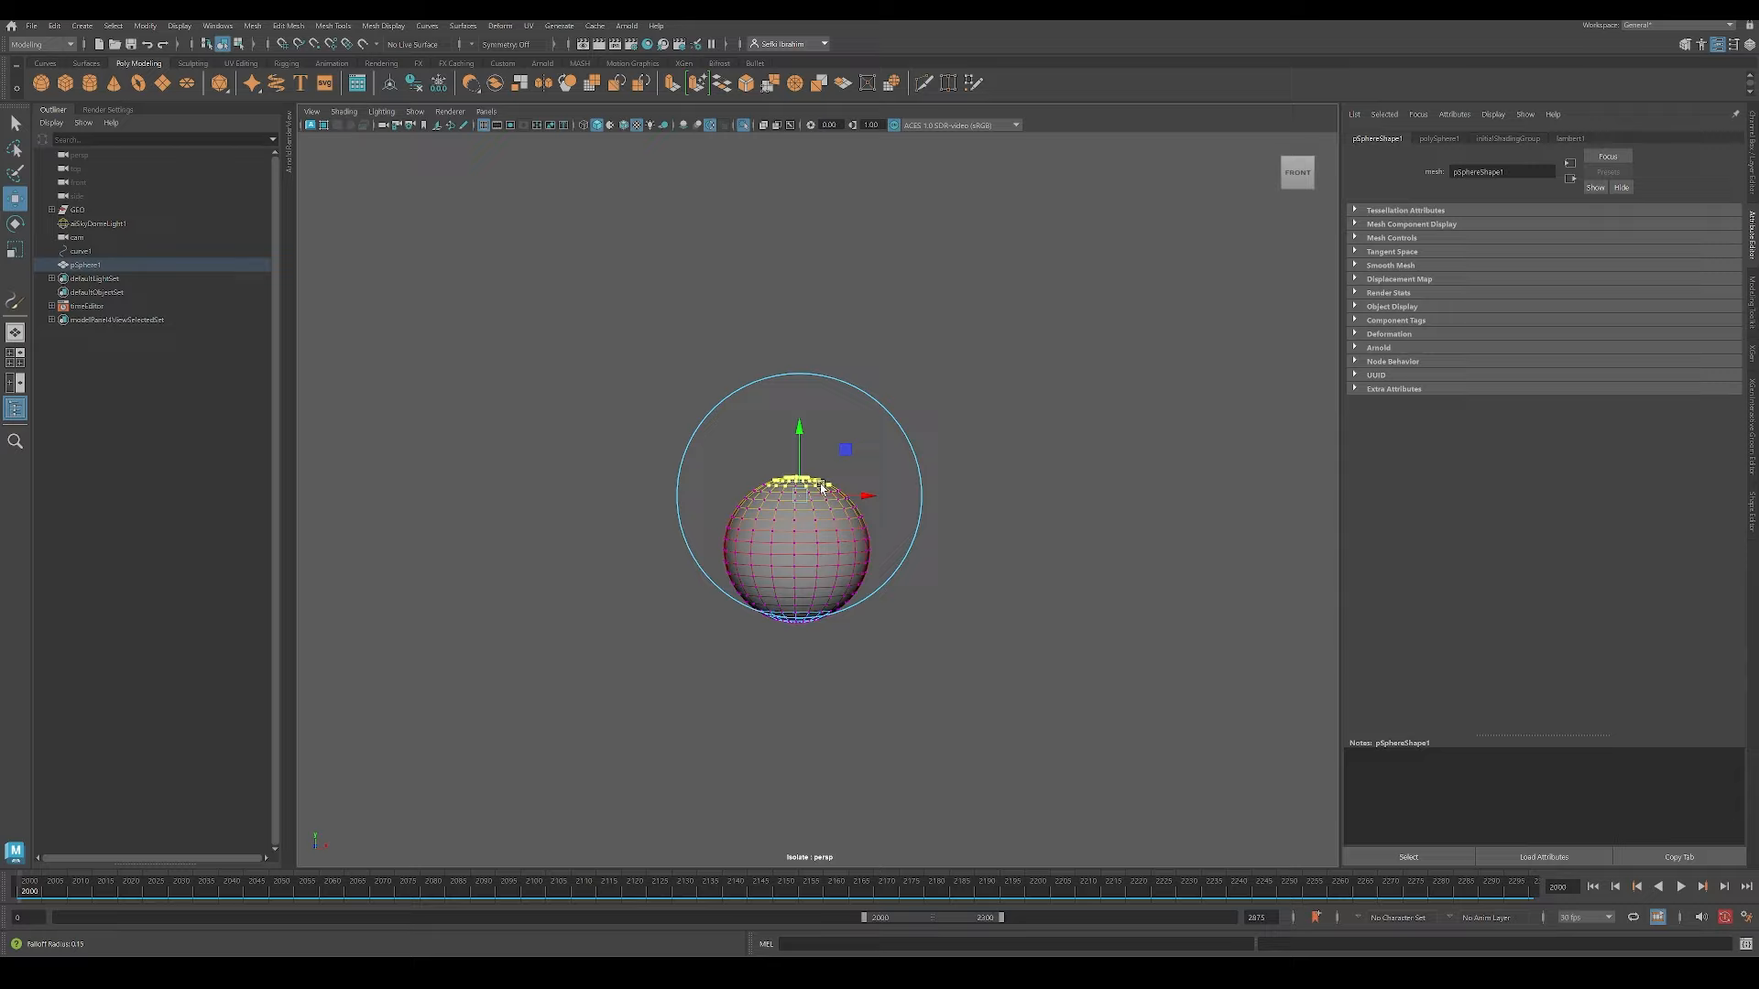
left_click_drag(798, 421, 799, 407)
left_click_drag(855, 483, 854, 483)
mouse_move(858, 495)
left_mouse_down("alt")
mouse_move(903, 506)
mouse_move(843, 494)
left_mouse_up("alt")
left_click_drag(852, 490, 885, 471, "alt")
key("q")
right_click_drag(916, 519, 944, 491)
mouse_move(905, 518)
left_mouse_down("alt")
mouse_move(932, 518)
mouse_move(864, 526)
mouse_move(942, 511)
left_mouse_up("alt")
left_click(932, 518)
left_click(852, 527)
left_click(942, 512)
Step: Sculpt the egg shape into a pointed teardrop with the Grab and Smooth sculpting tools
left_click(194, 63)
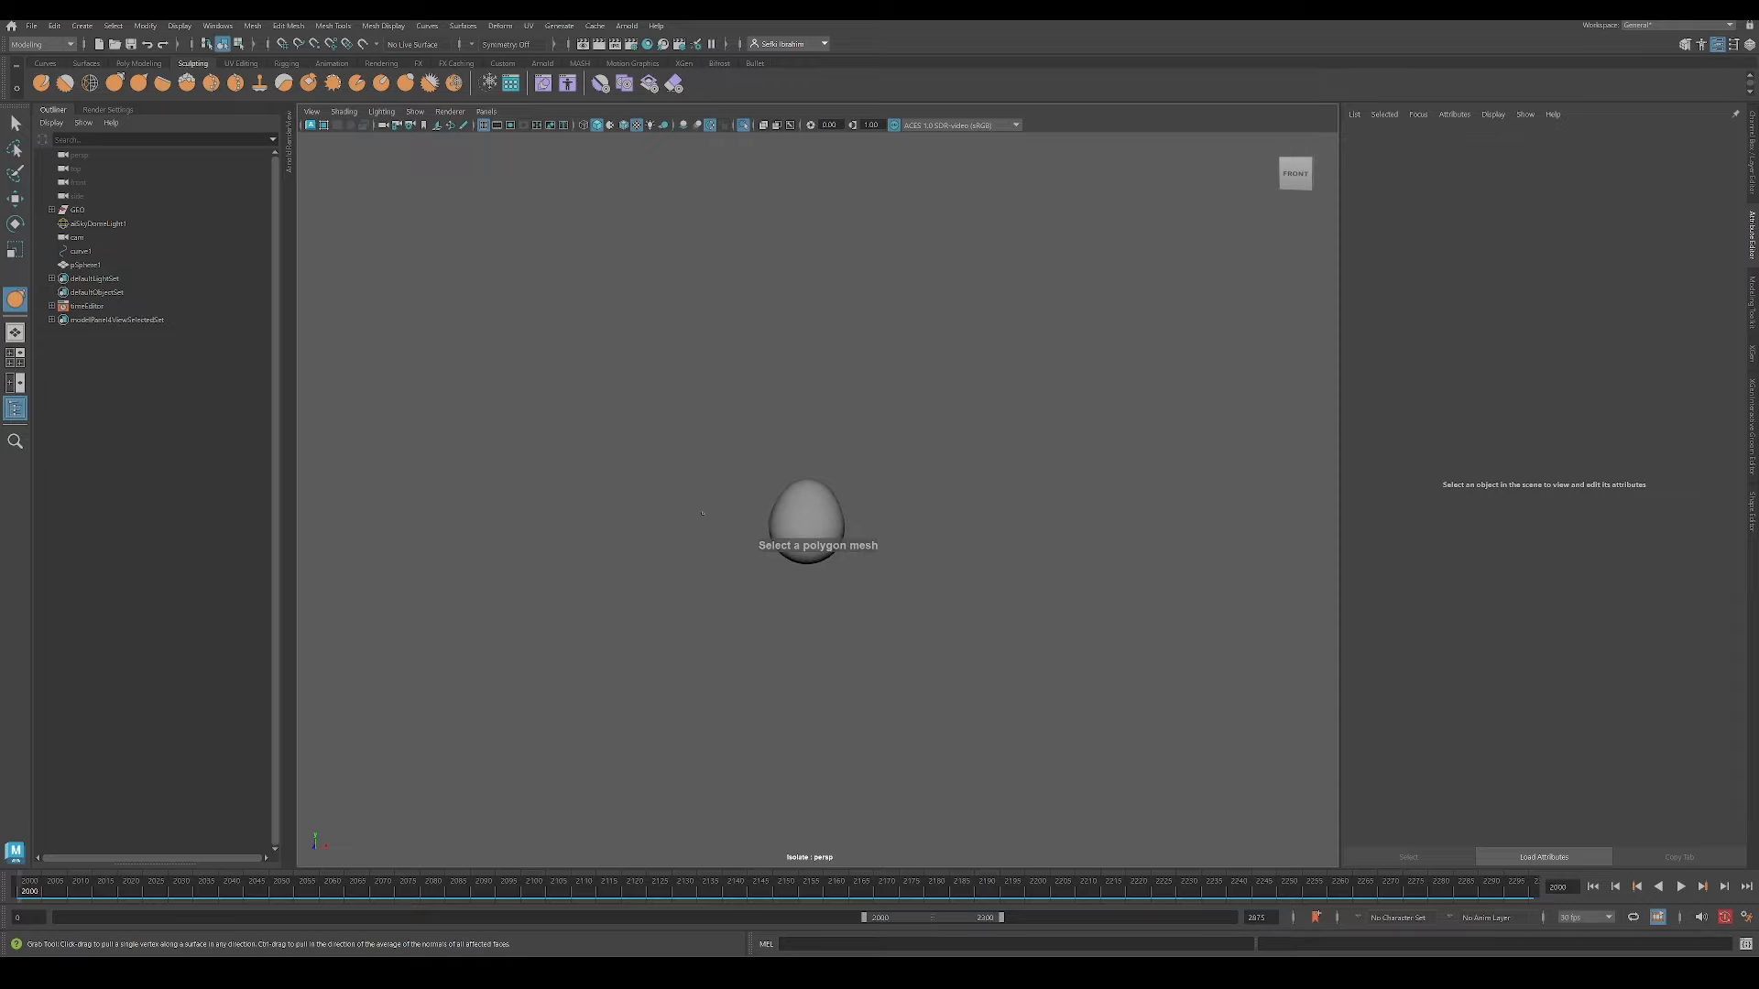
left_click(794, 460)
scroll(793, 461, "up", 3)
left_click_drag(794, 460, 822, 462, "alt")
left_click_drag(822, 461, 829, 461, "alt")
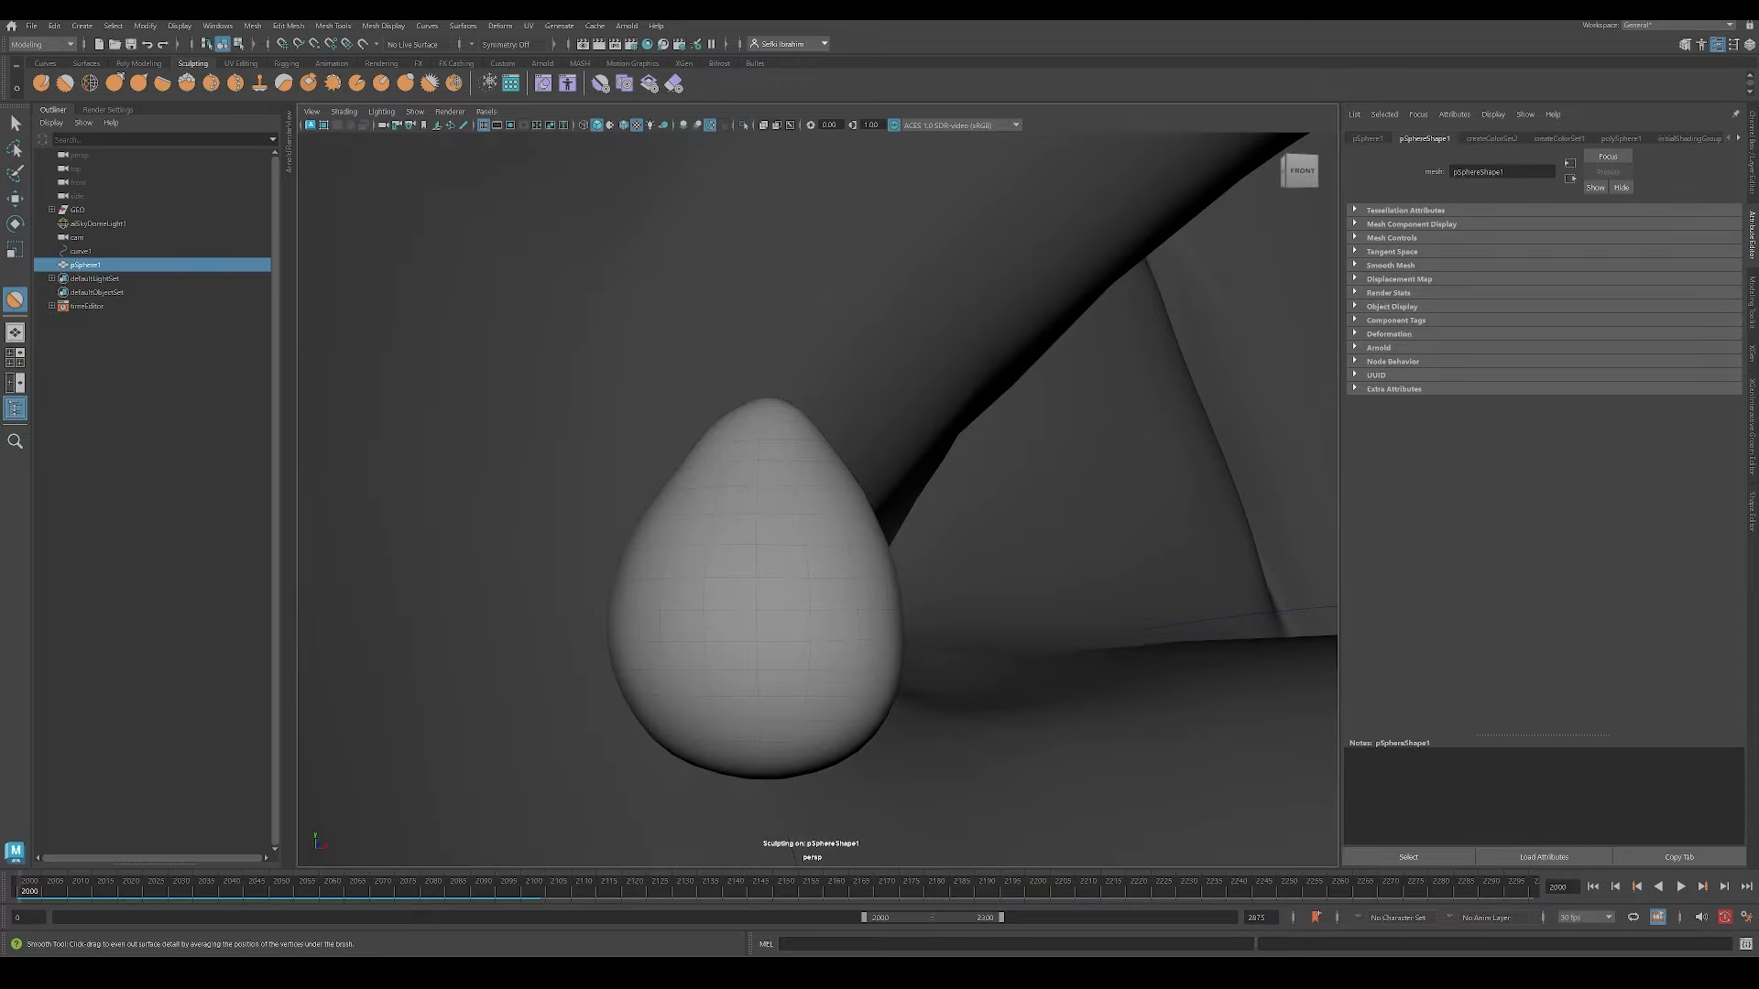
left_click_drag(815, 559, 863, 566, "alt")
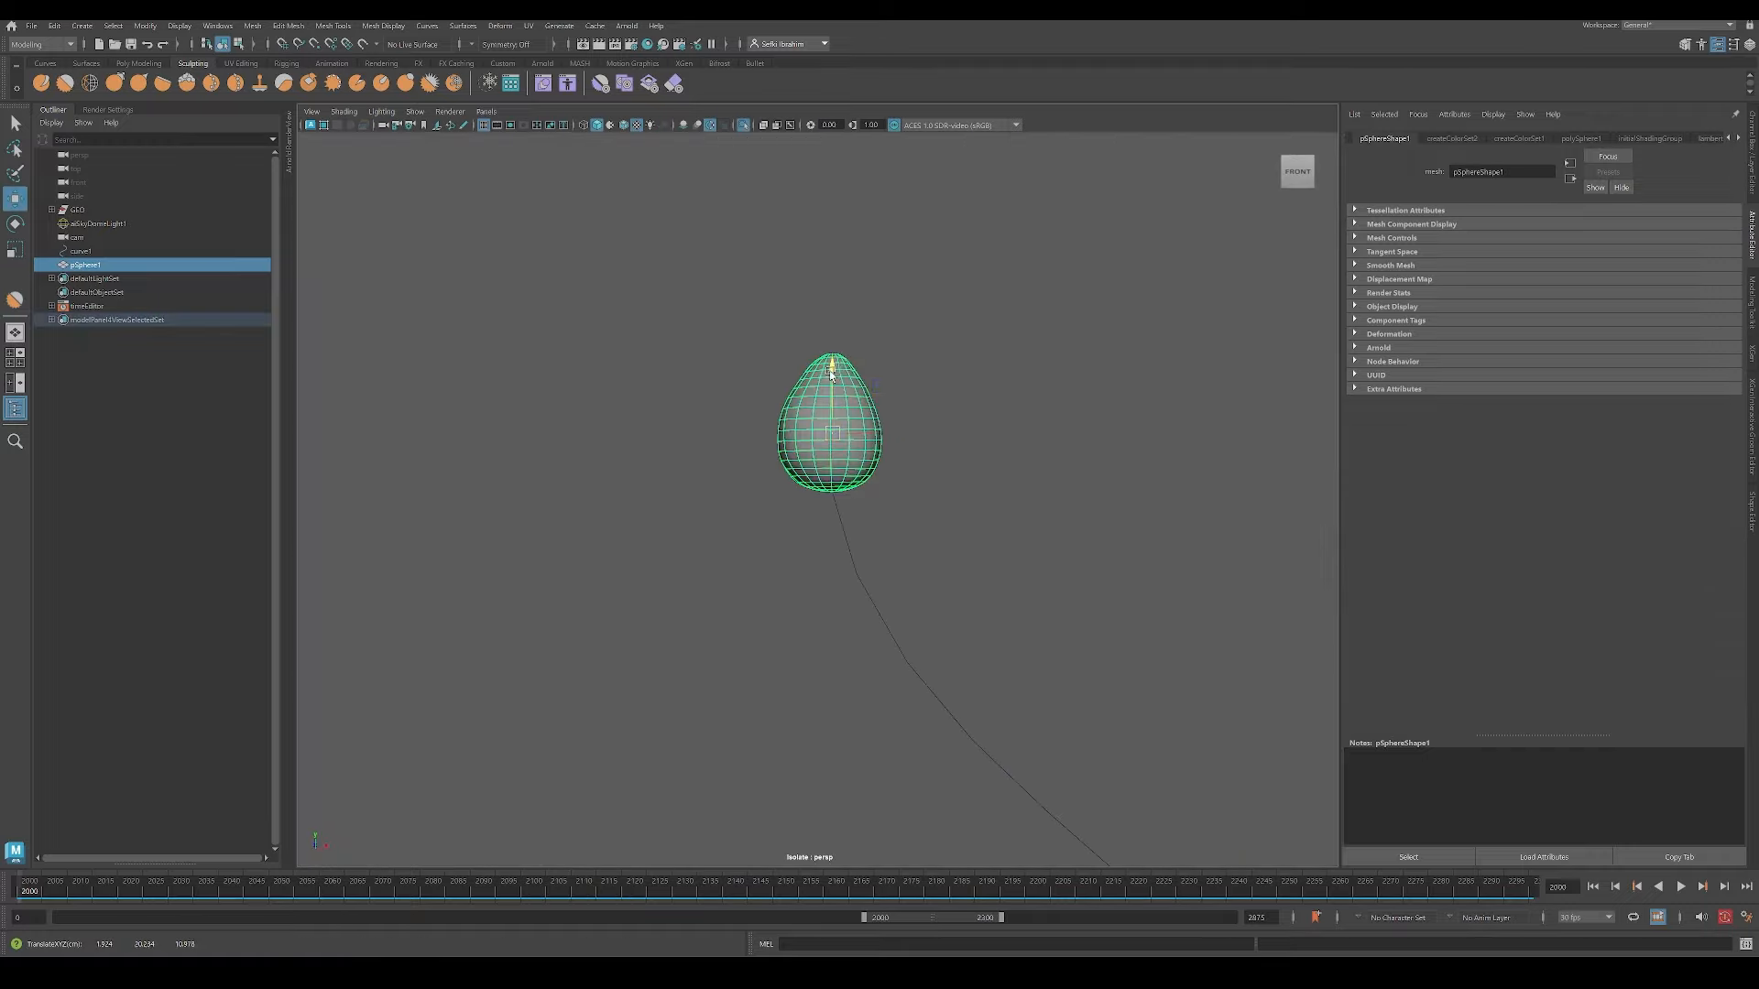
Step: Move and tilt the teardrop so it sits on the curve's upper end and follows the curve's direction
left_click_drag(828, 370, 910, 554)
key("e")
key("w")
key("e")
left_click_drag(904, 656, 853, 505, "alt")
key("w")
left_click_drag(862, 525, 833, 478, "alt")
left_click_drag(916, 518, 838, 539)
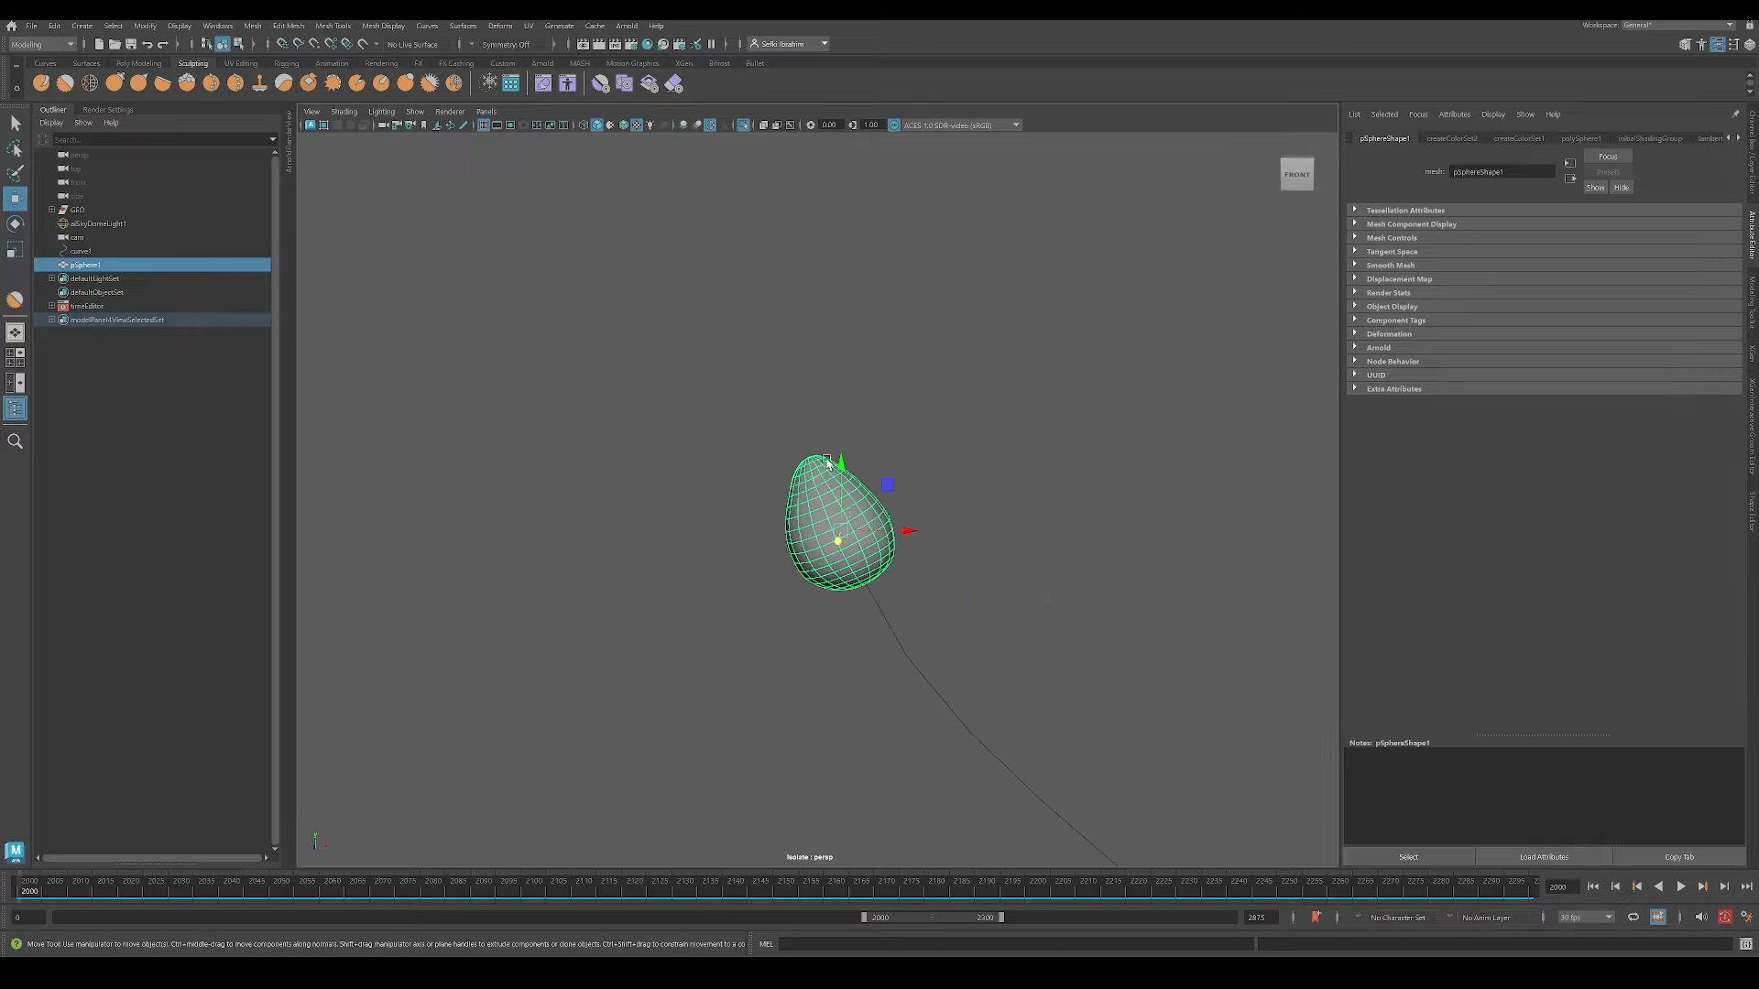
mouse_move(885, 486)
left_mouse_down()
mouse_move(902, 500)
mouse_move(899, 466)
left_mouse_up()
left_click_drag(899, 465, 902, 478, "alt")
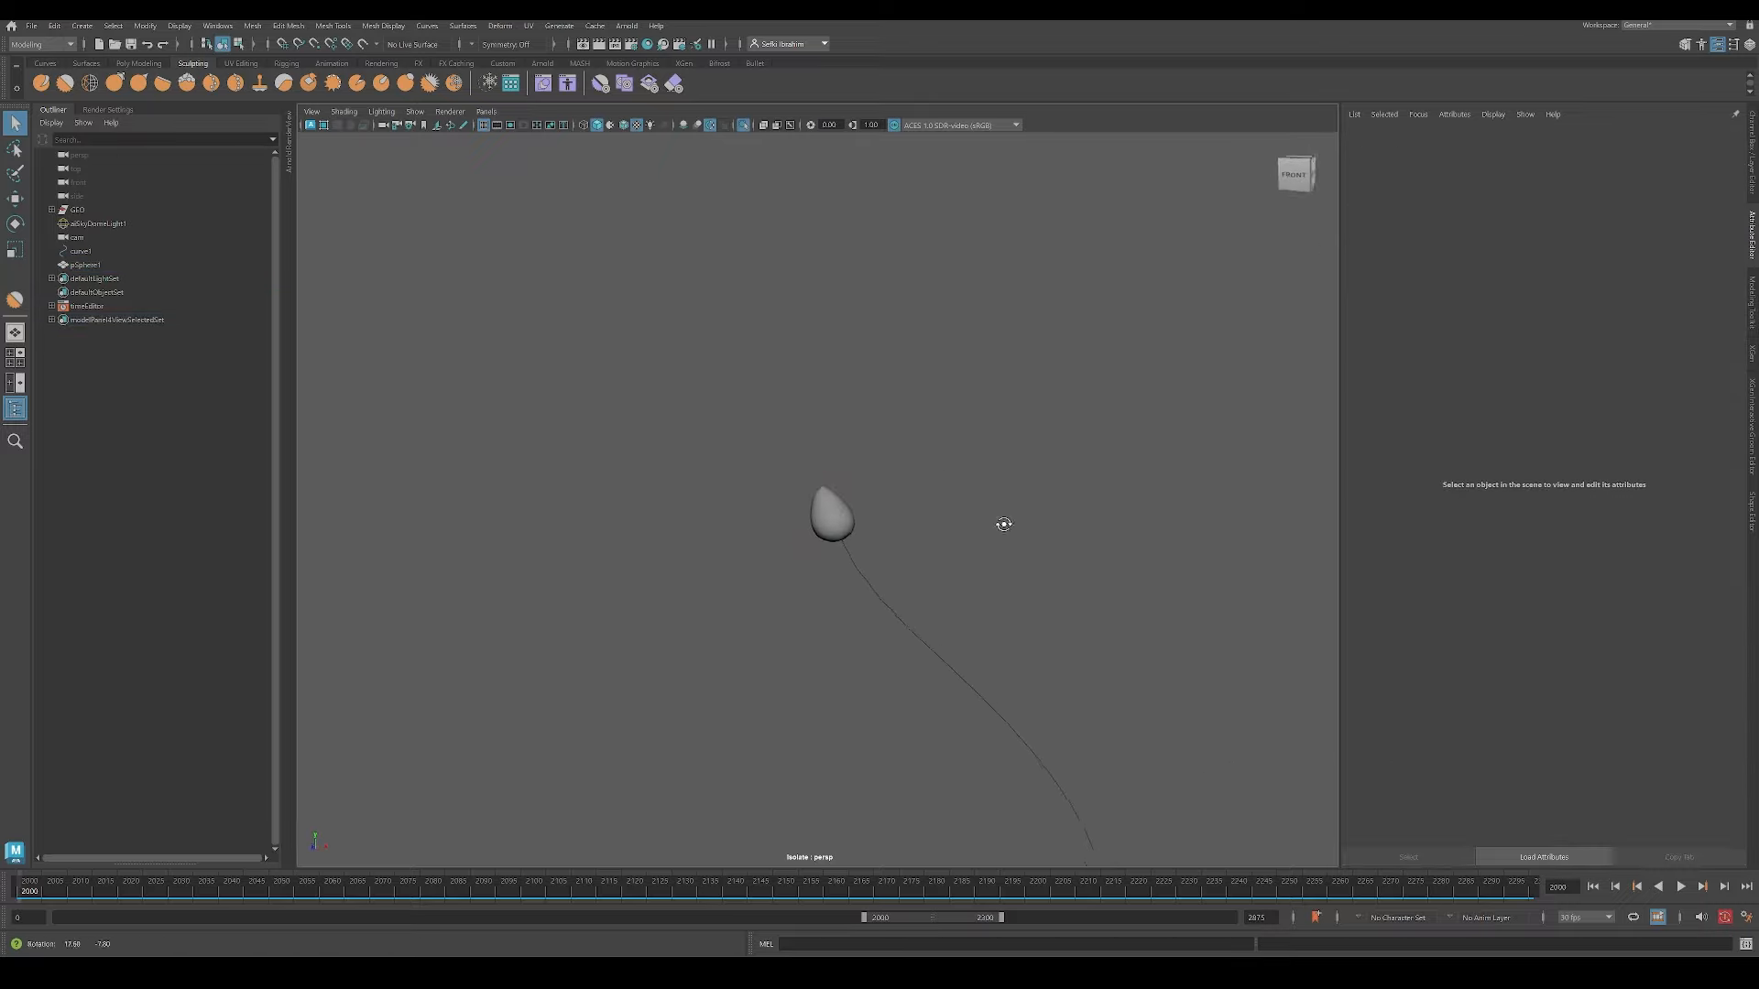
Step: Select the curve and the teardrop and attach the teardrop to the curve as a motion path
scroll(795, 469, "up", 3)
left_click_drag(859, 577, 753, 669)
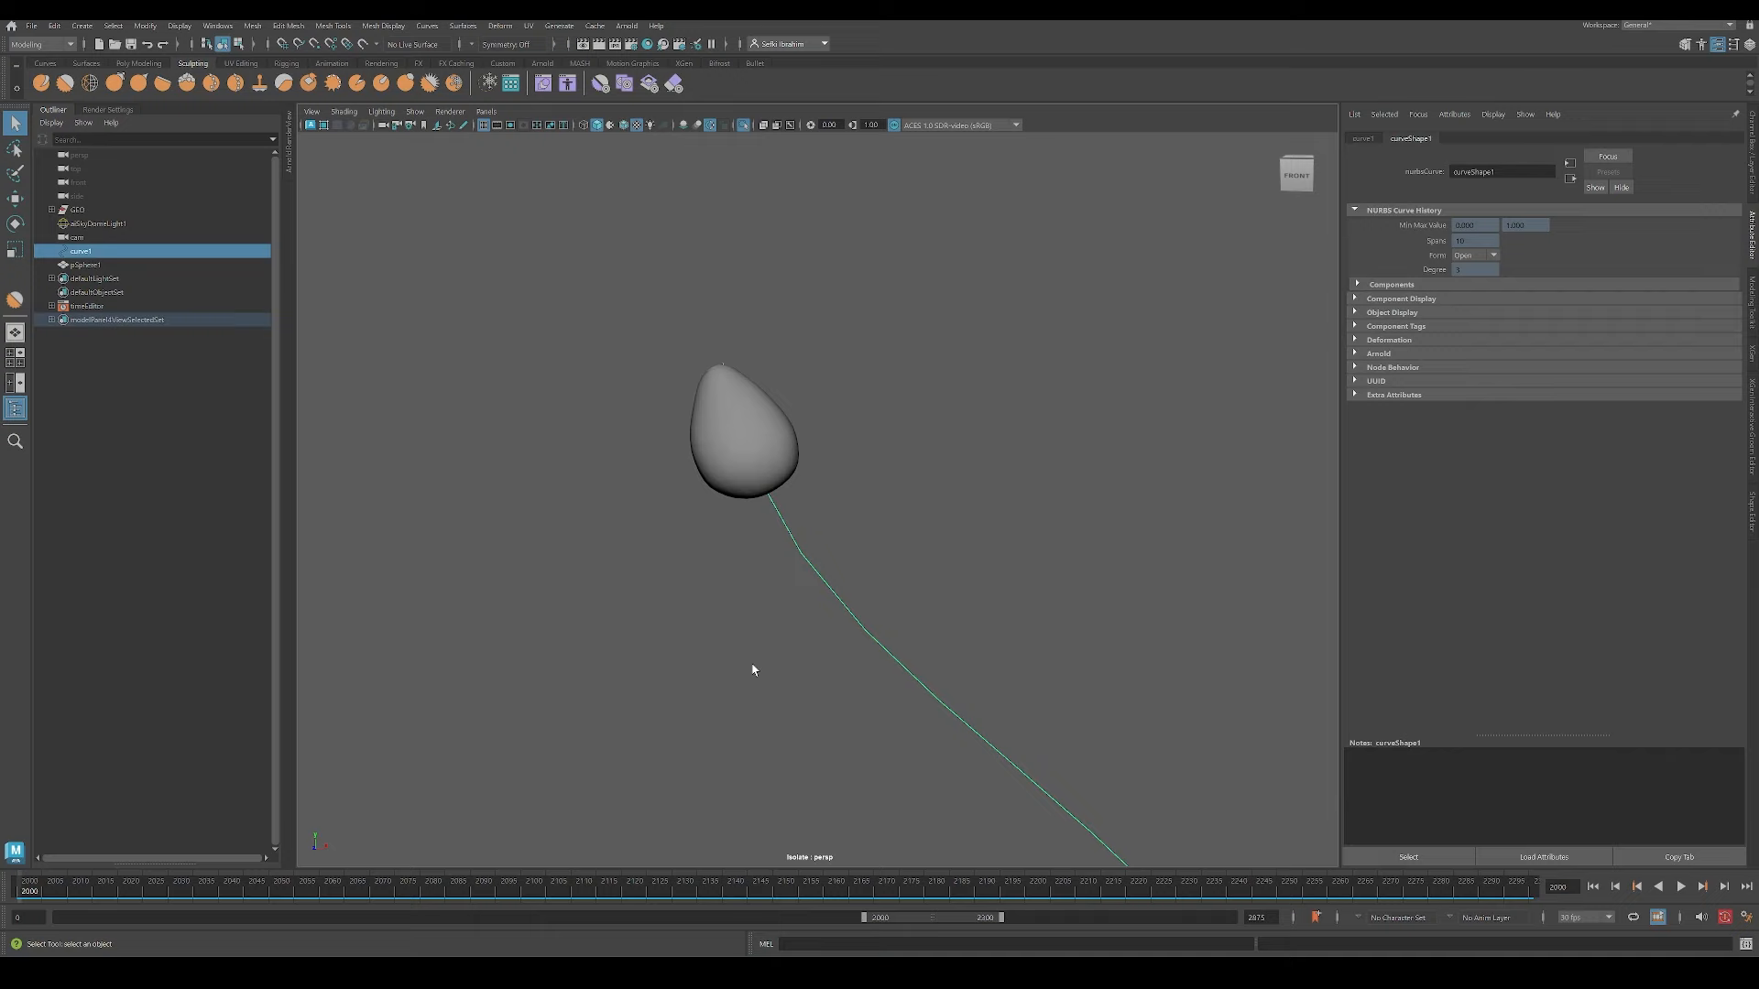
left_click(765, 442, "shift")
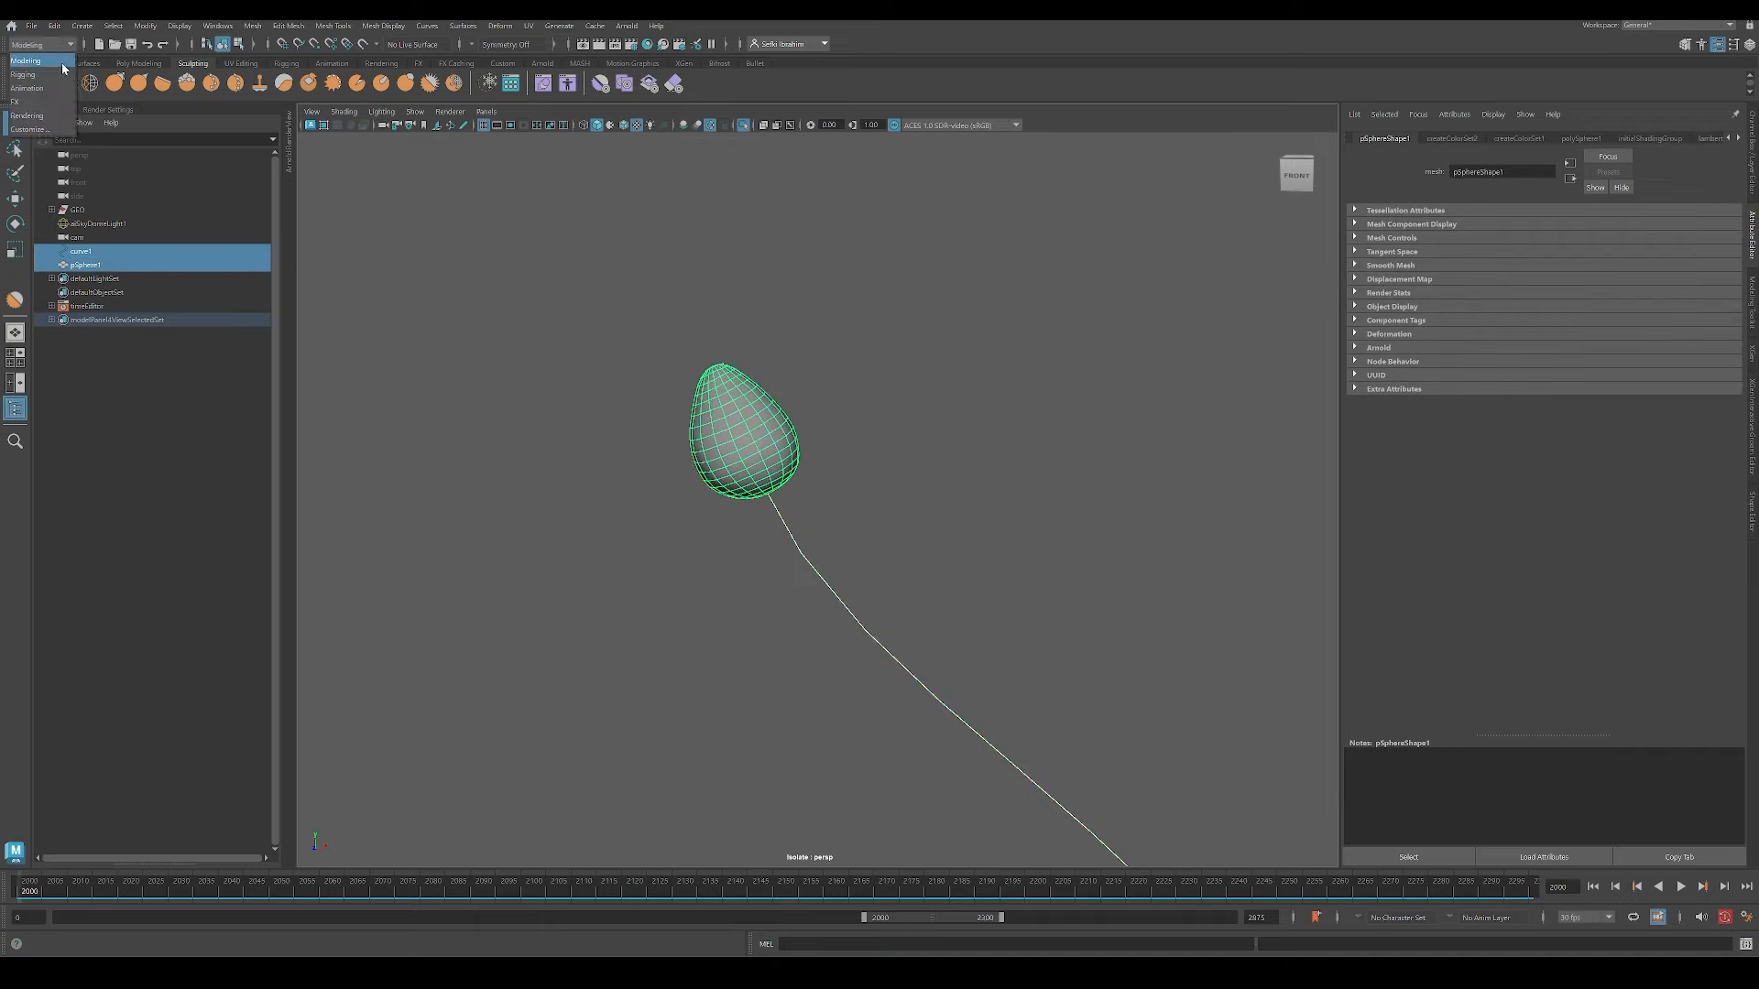
left_click(23, 74)
left_click(359, 25)
mouse_move(413, 163)
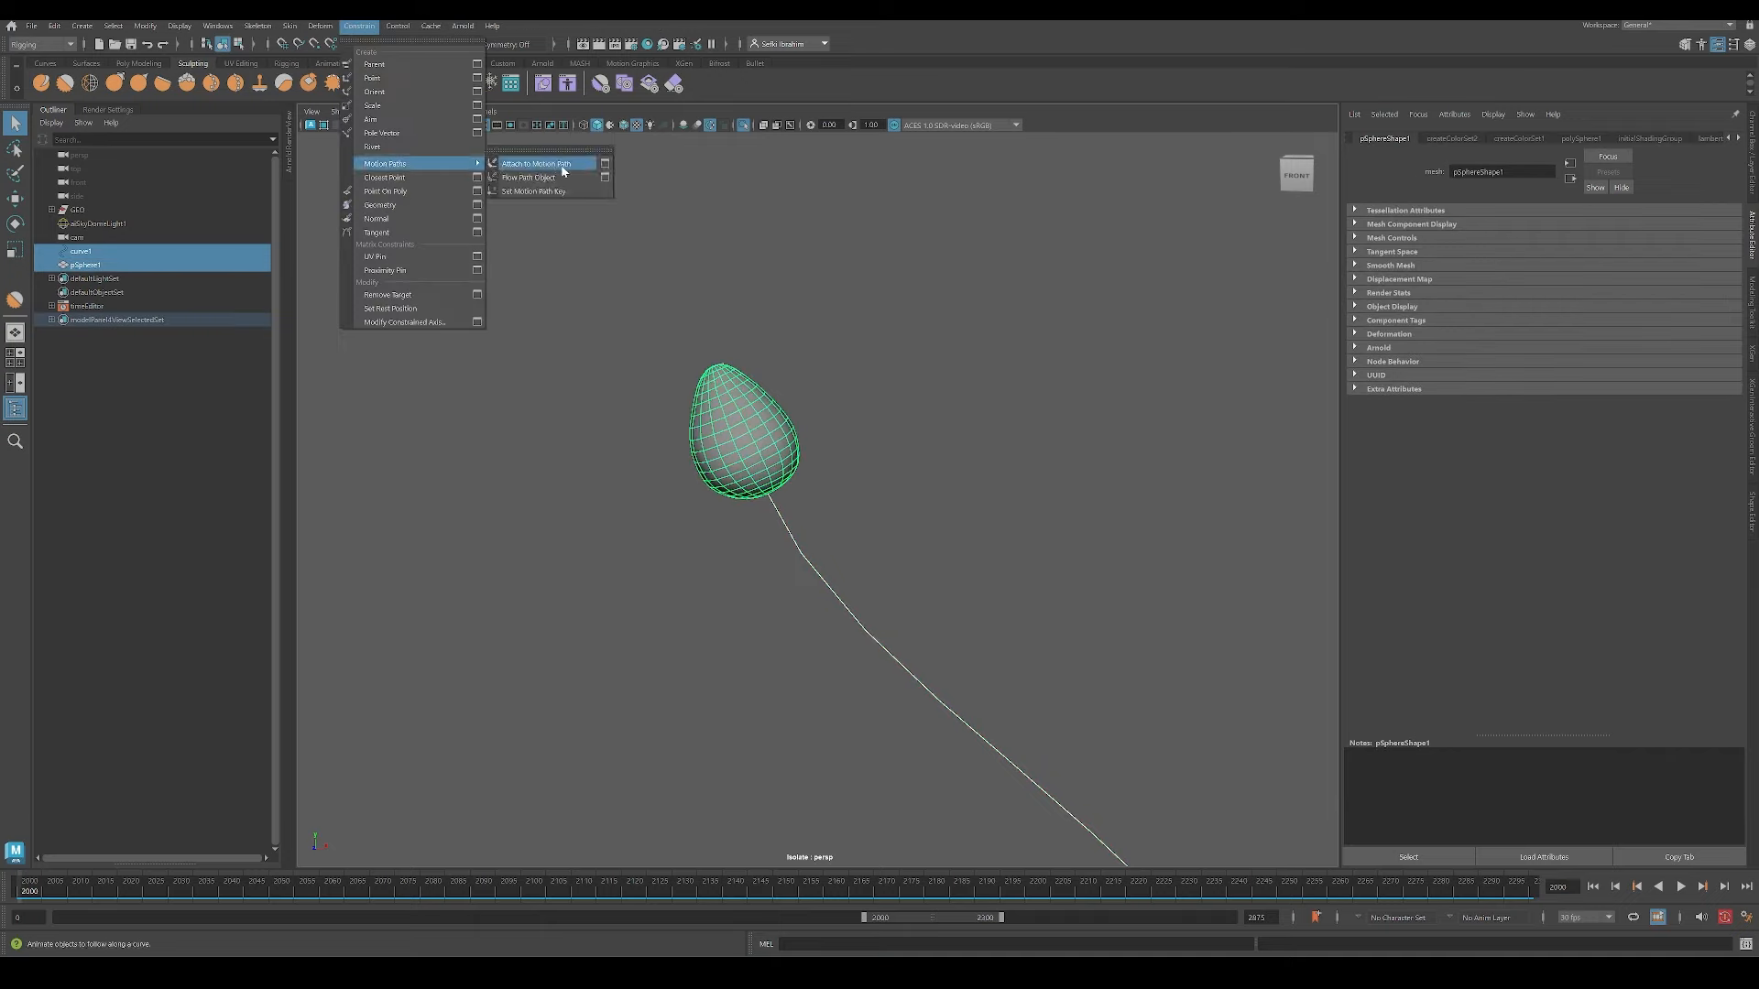
left_click(579, 166)
scroll(825, 394, "down", 4)
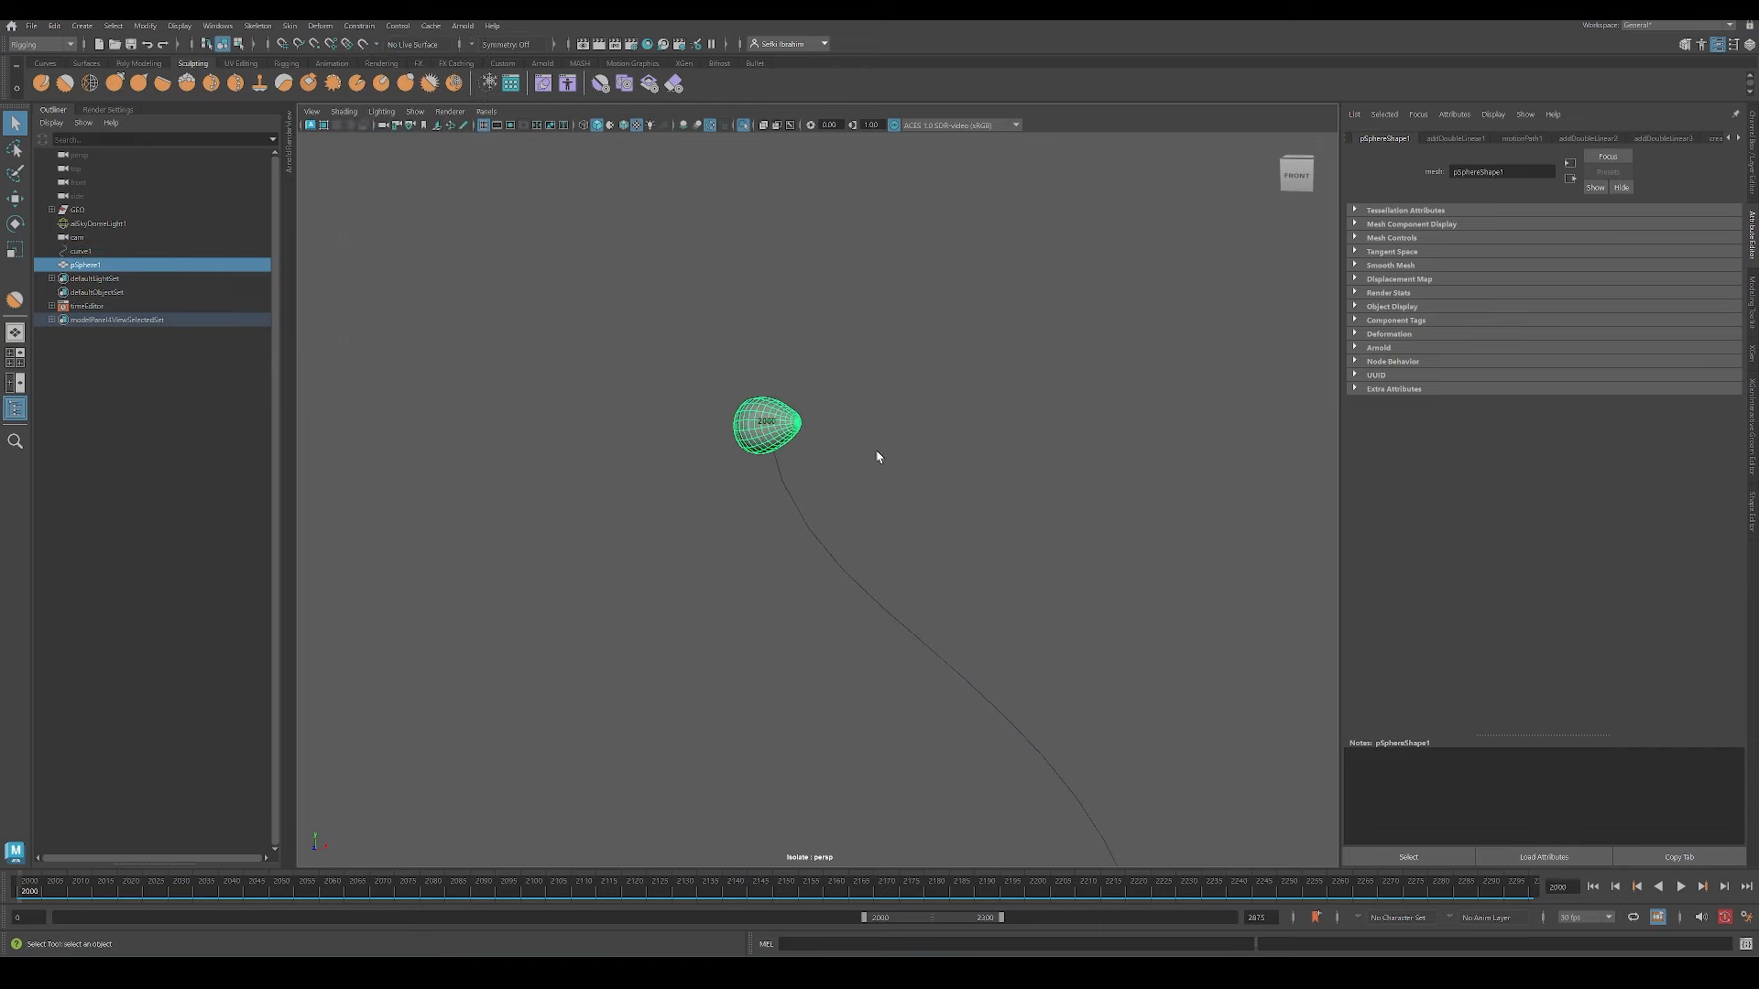
Step: Show the head again and orient the teardrop along the path, setting the motion path's Front Twist to 20
left_click(875, 449)
key("ctrl+1")
mouse_move(800, 449)
left_mouse_down("alt")
mouse_move(808, 437)
mouse_move(783, 451)
left_mouse_up("alt")
left_click(781, 448)
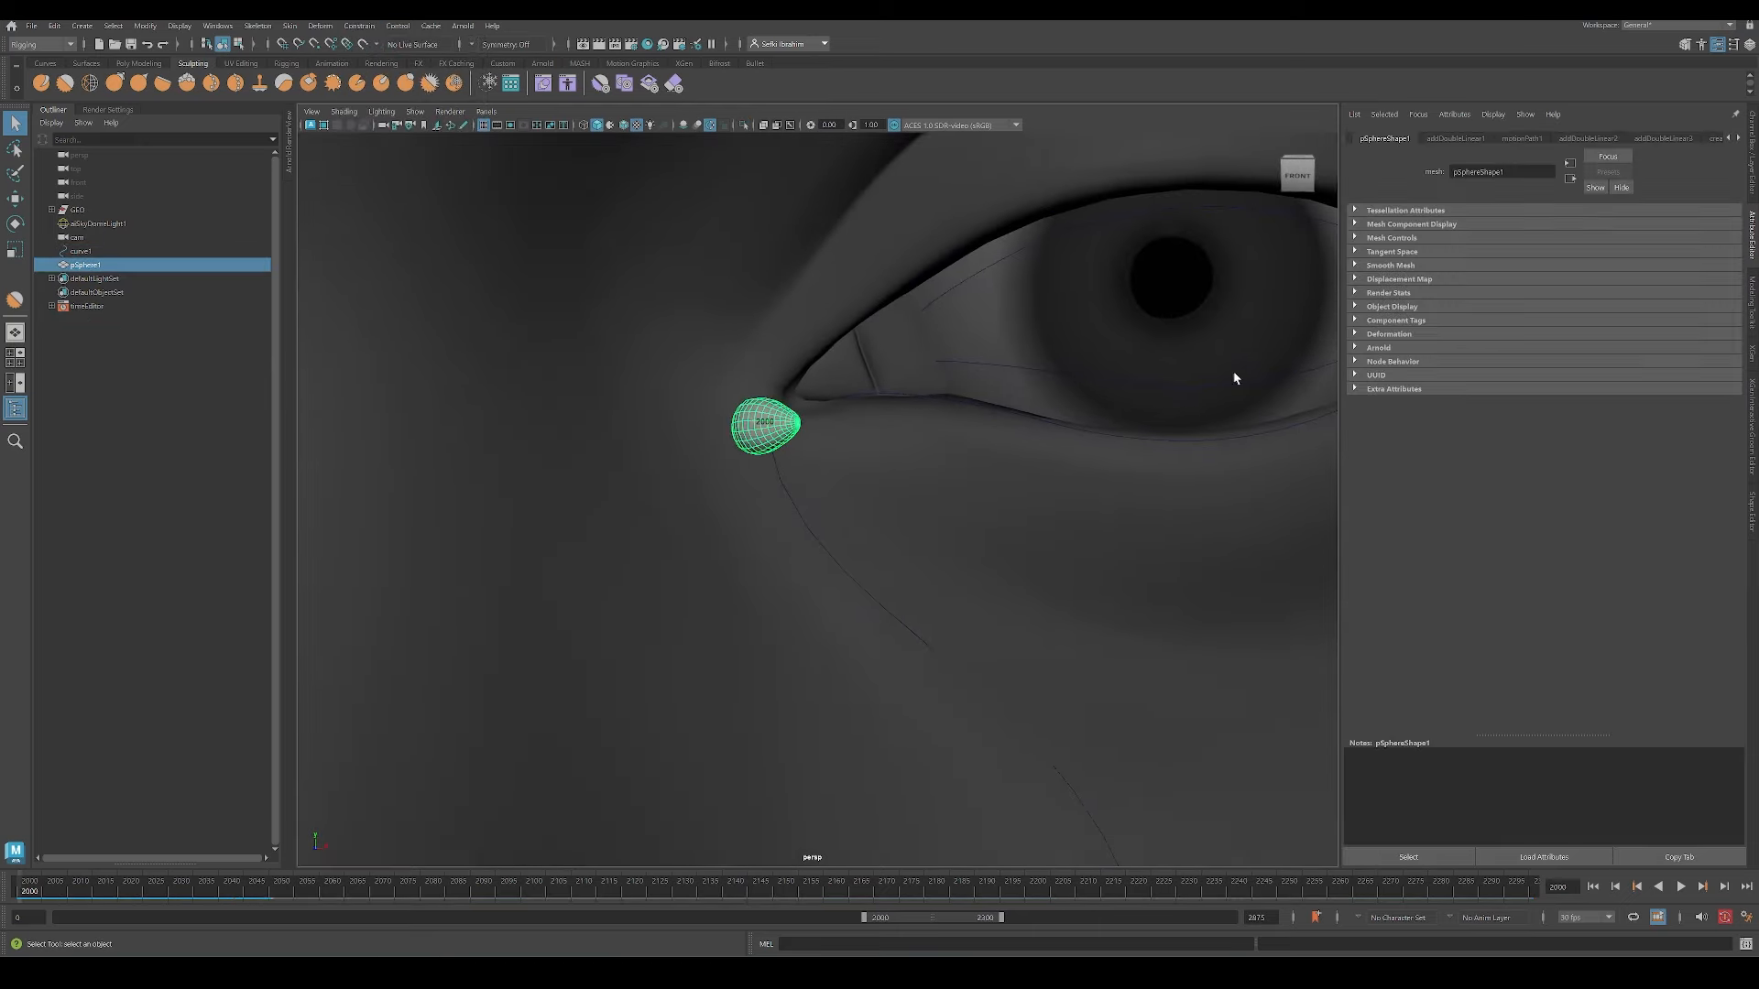
left_click(1523, 138)
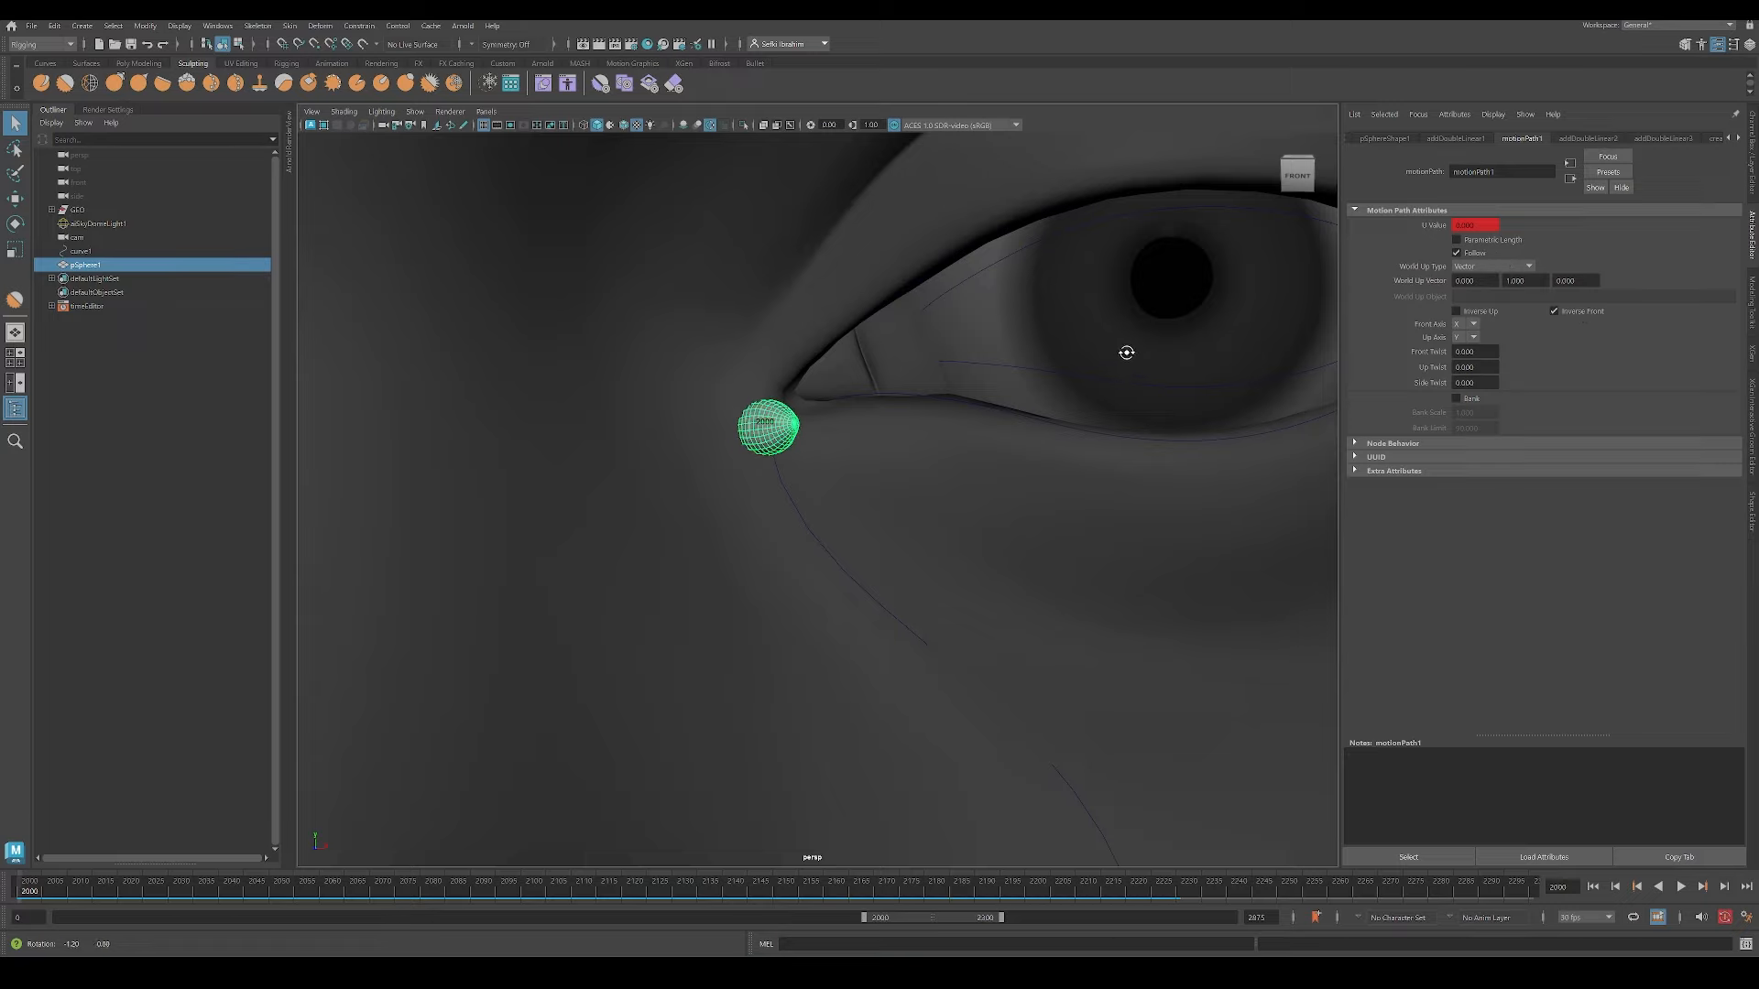
left_click_drag(1126, 351, 1132, 347, "alt")
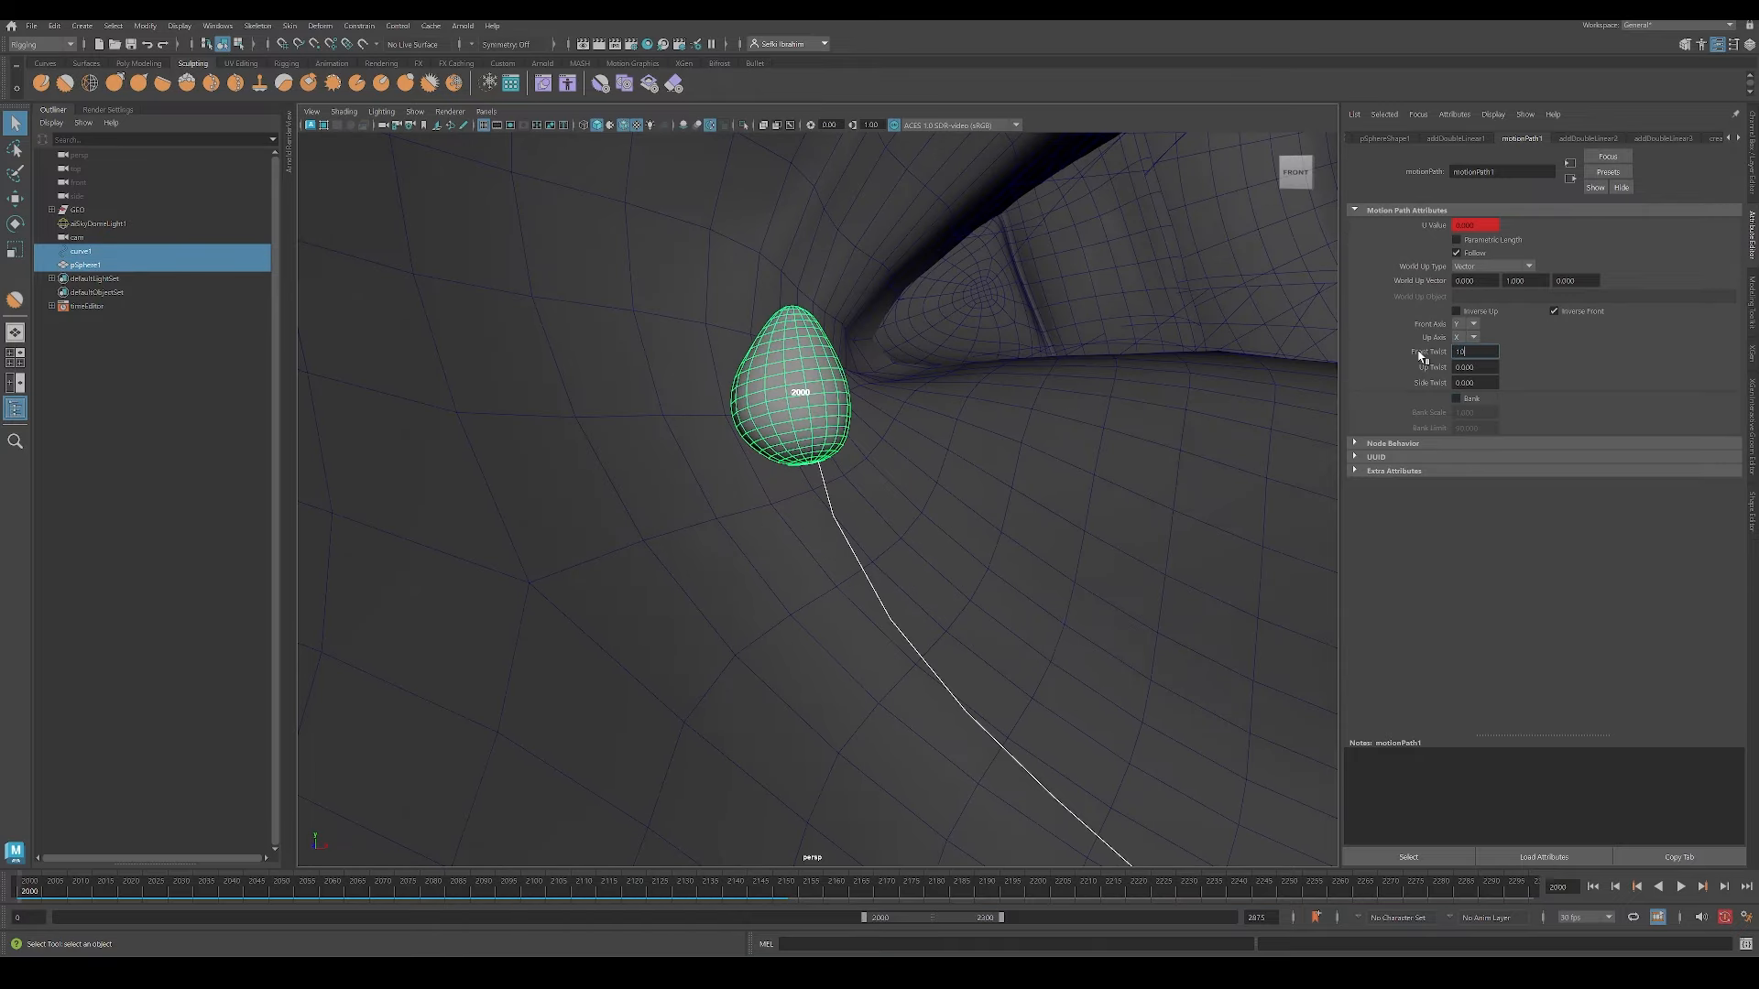
key("Return")
key("Return")
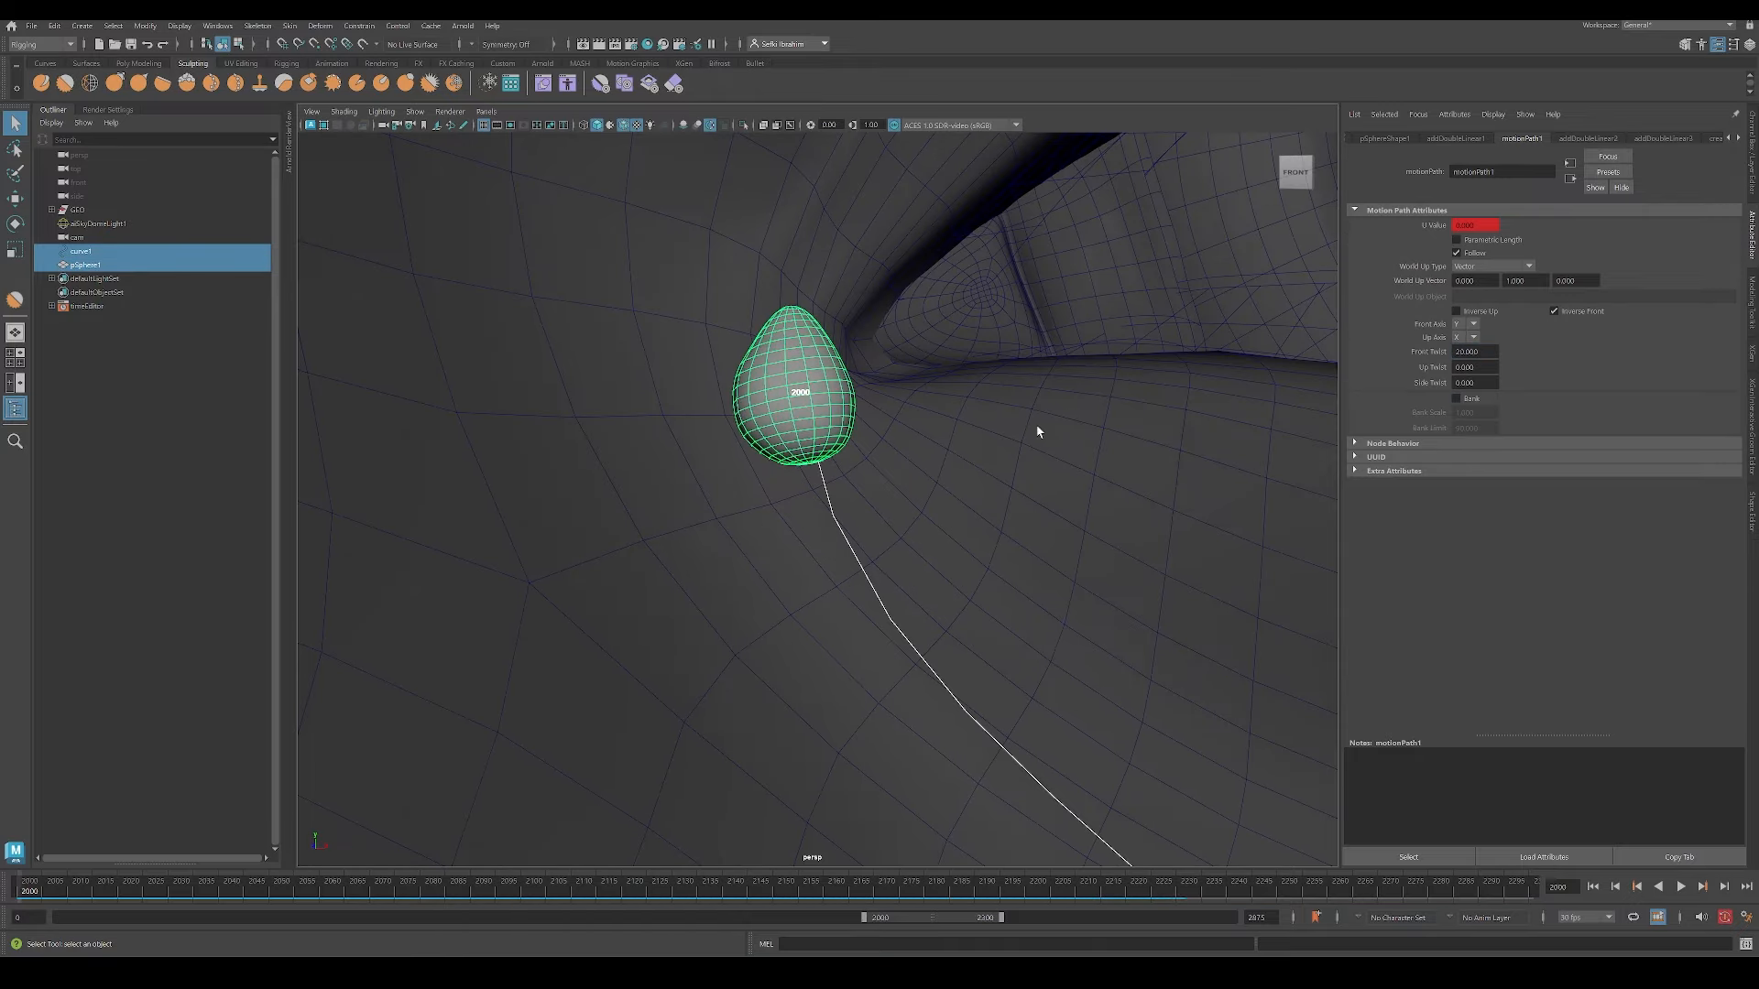
left_click_drag(1041, 424, 853, 459, "alt")
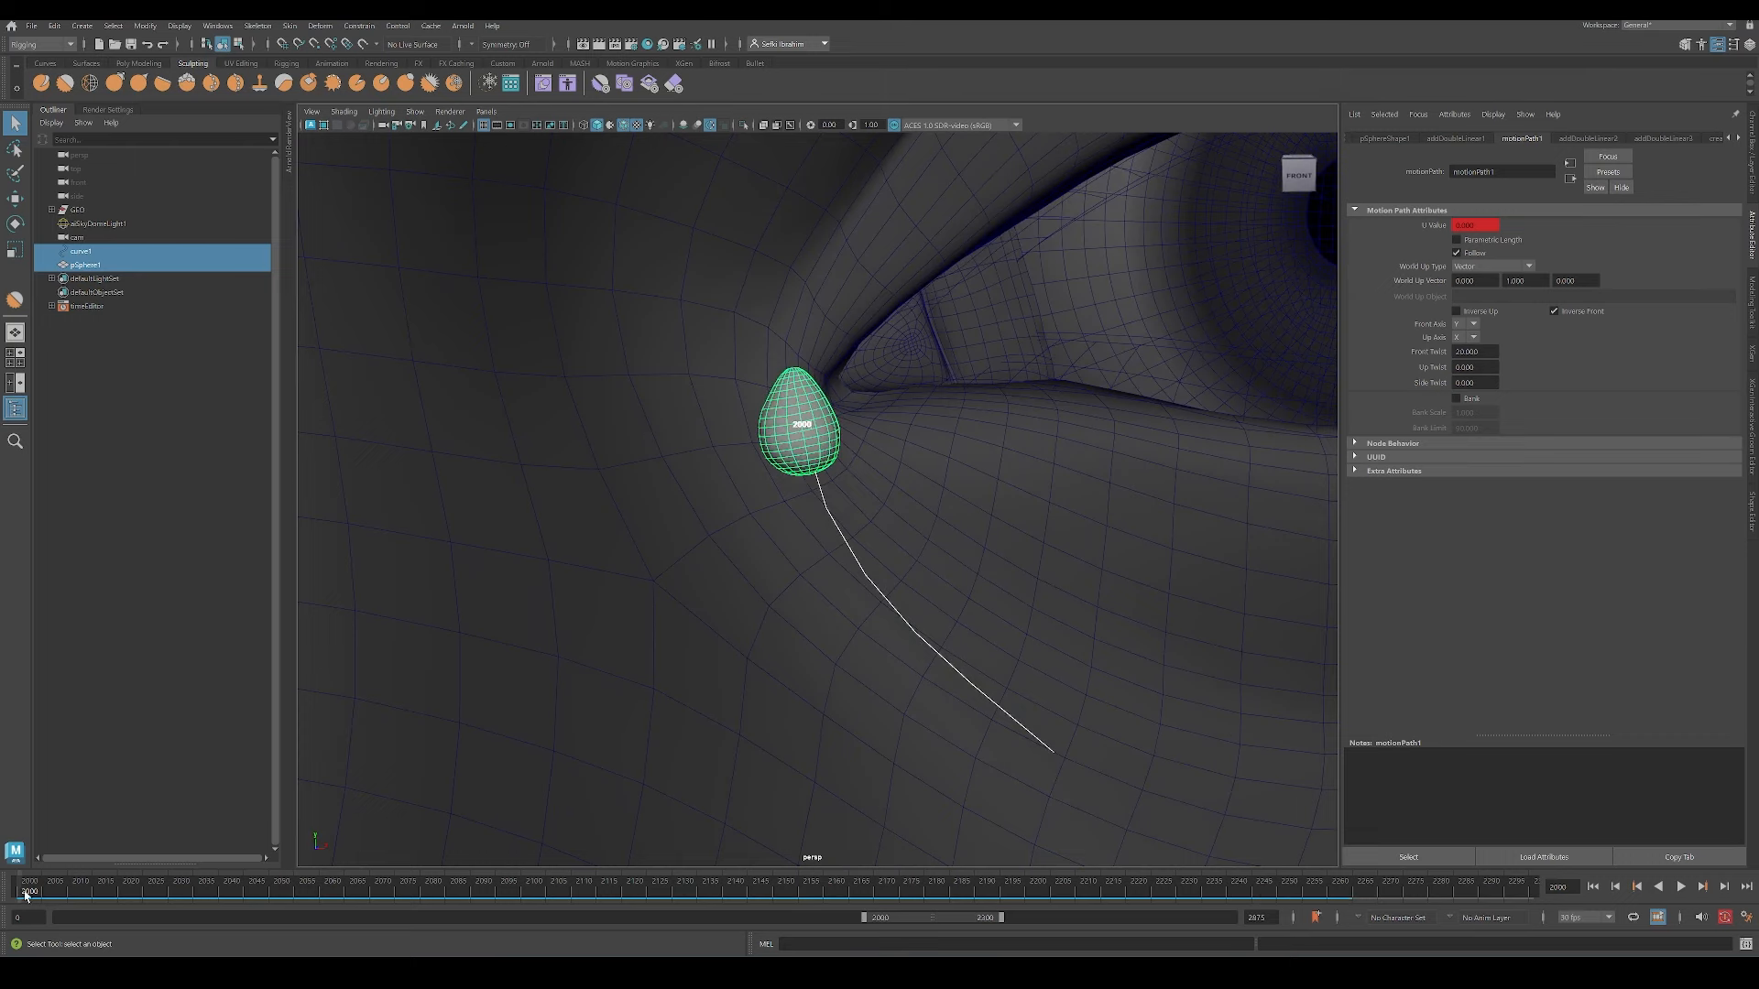
Step: Scrub and play the animation to check the teardrop's travel down the cheek, returning to frame 2000
left_click_drag(25, 896, 152, 893)
scroll(966, 699, "down", 10)
left_click_drag(966, 699, 914, 467, "alt")
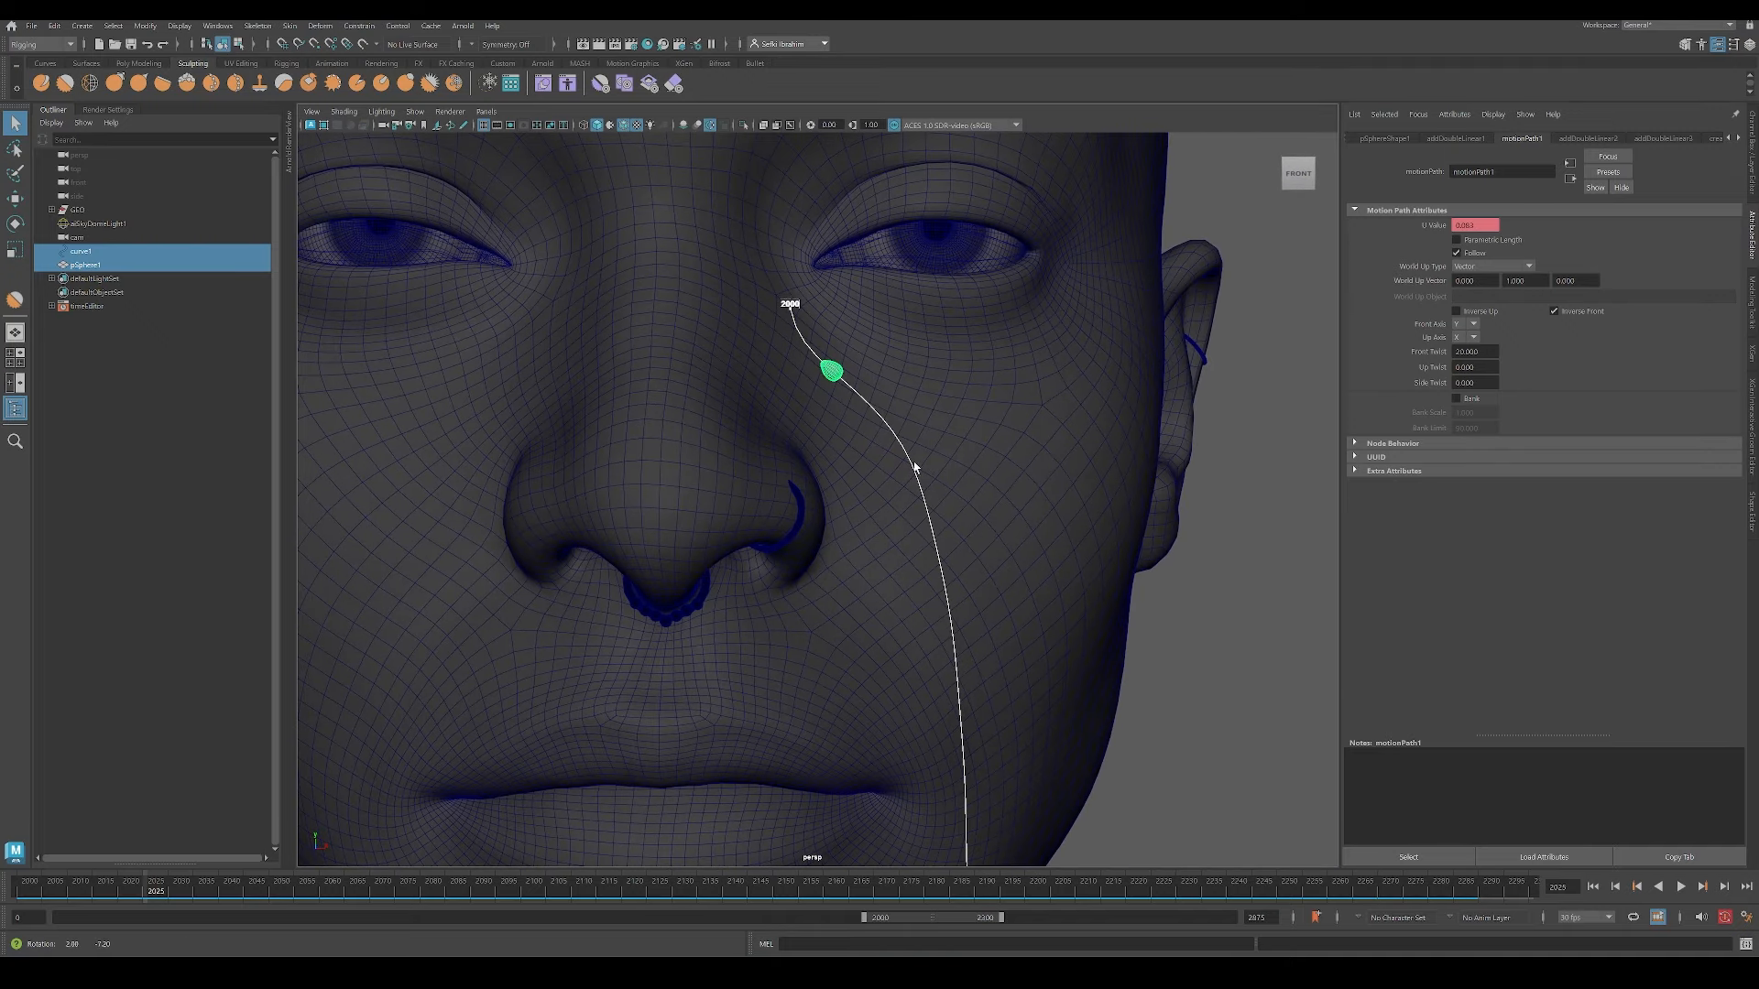
key("alt+v")
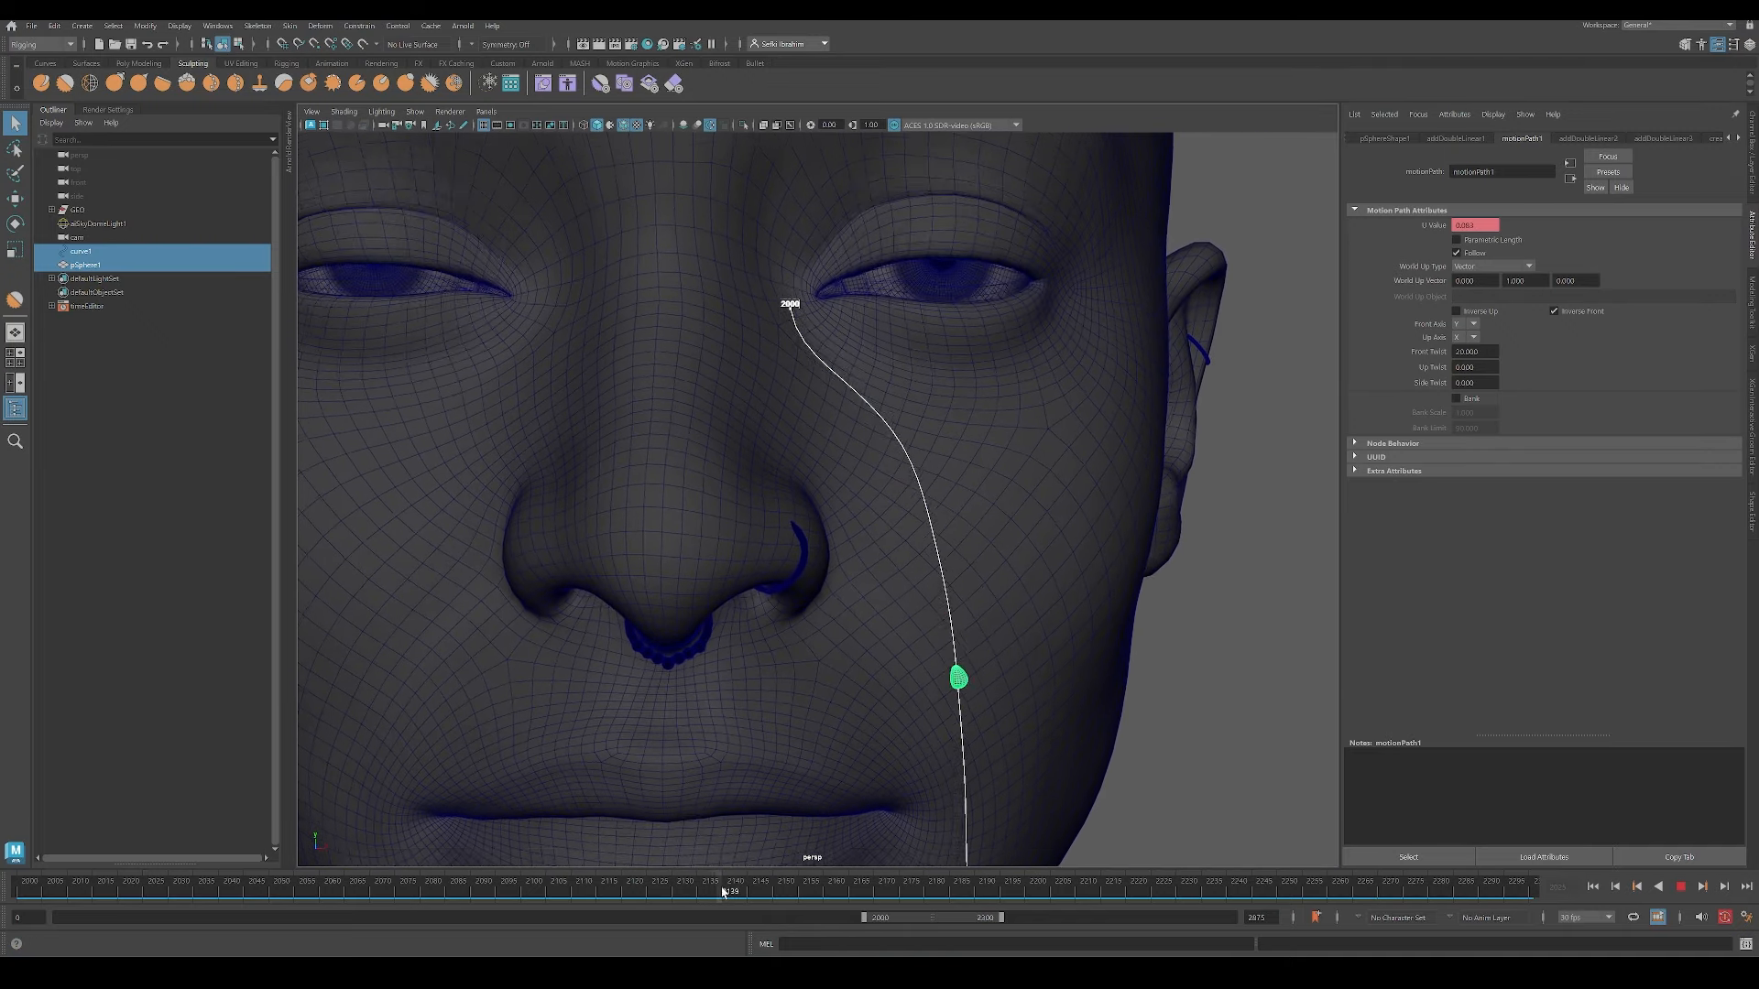
left_click_drag(586, 886, 25, 815)
Step: Bind the tear path curve to the head mesh with a Wrap deformer
middle_click_drag(891, 420, 911, 550, "alt")
scroll(910, 550, "down", 4)
left_click_drag(910, 586, 871, 550, "alt")
left_click(846, 568)
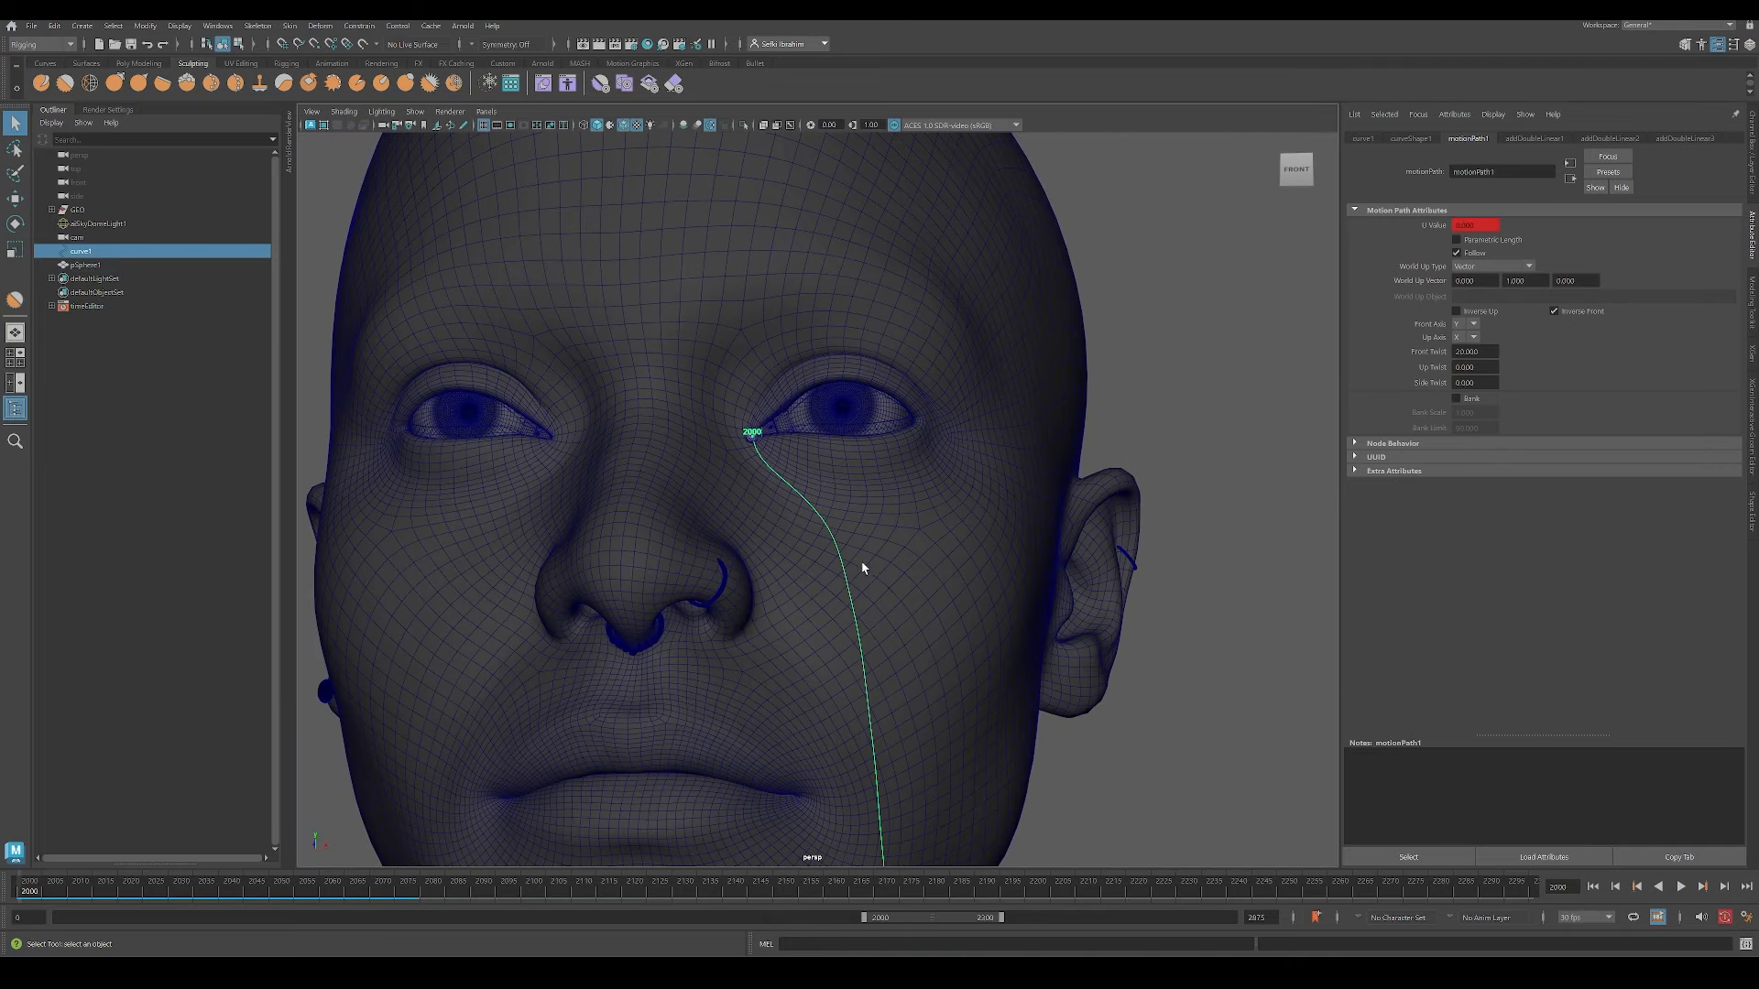
left_click(951, 641, "shift")
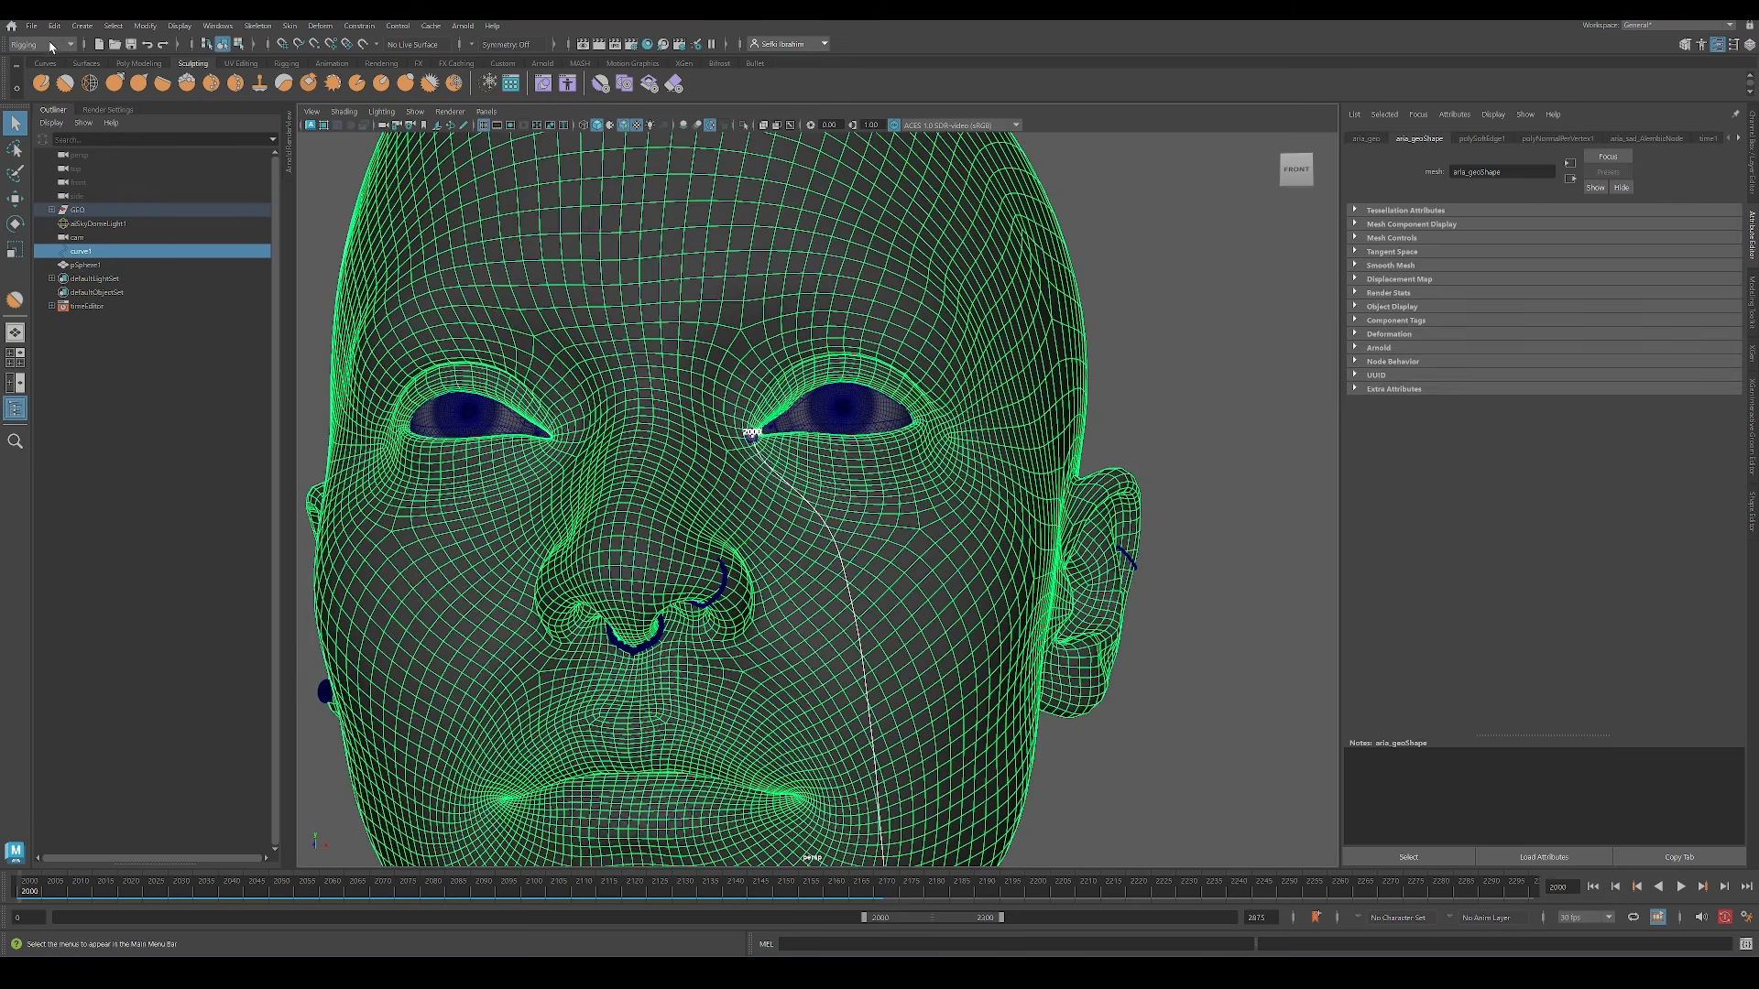
left_click(37, 61)
left_click(495, 27)
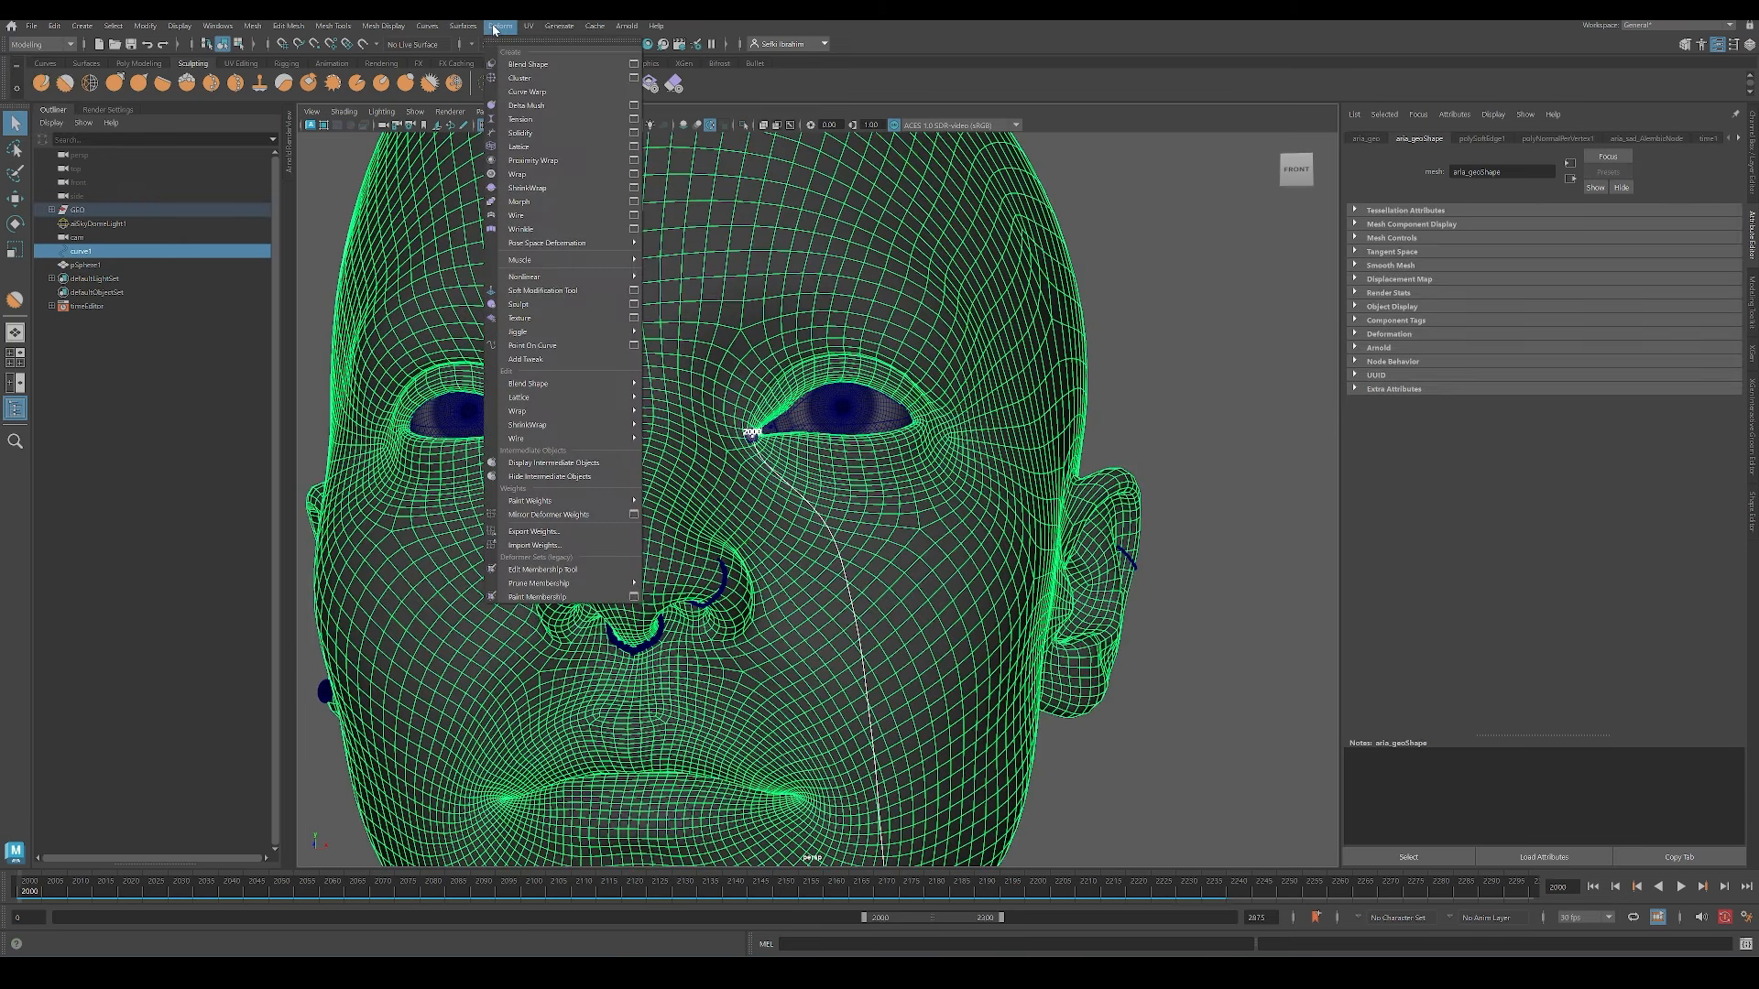
left_click(541, 188)
left_click(1045, 655)
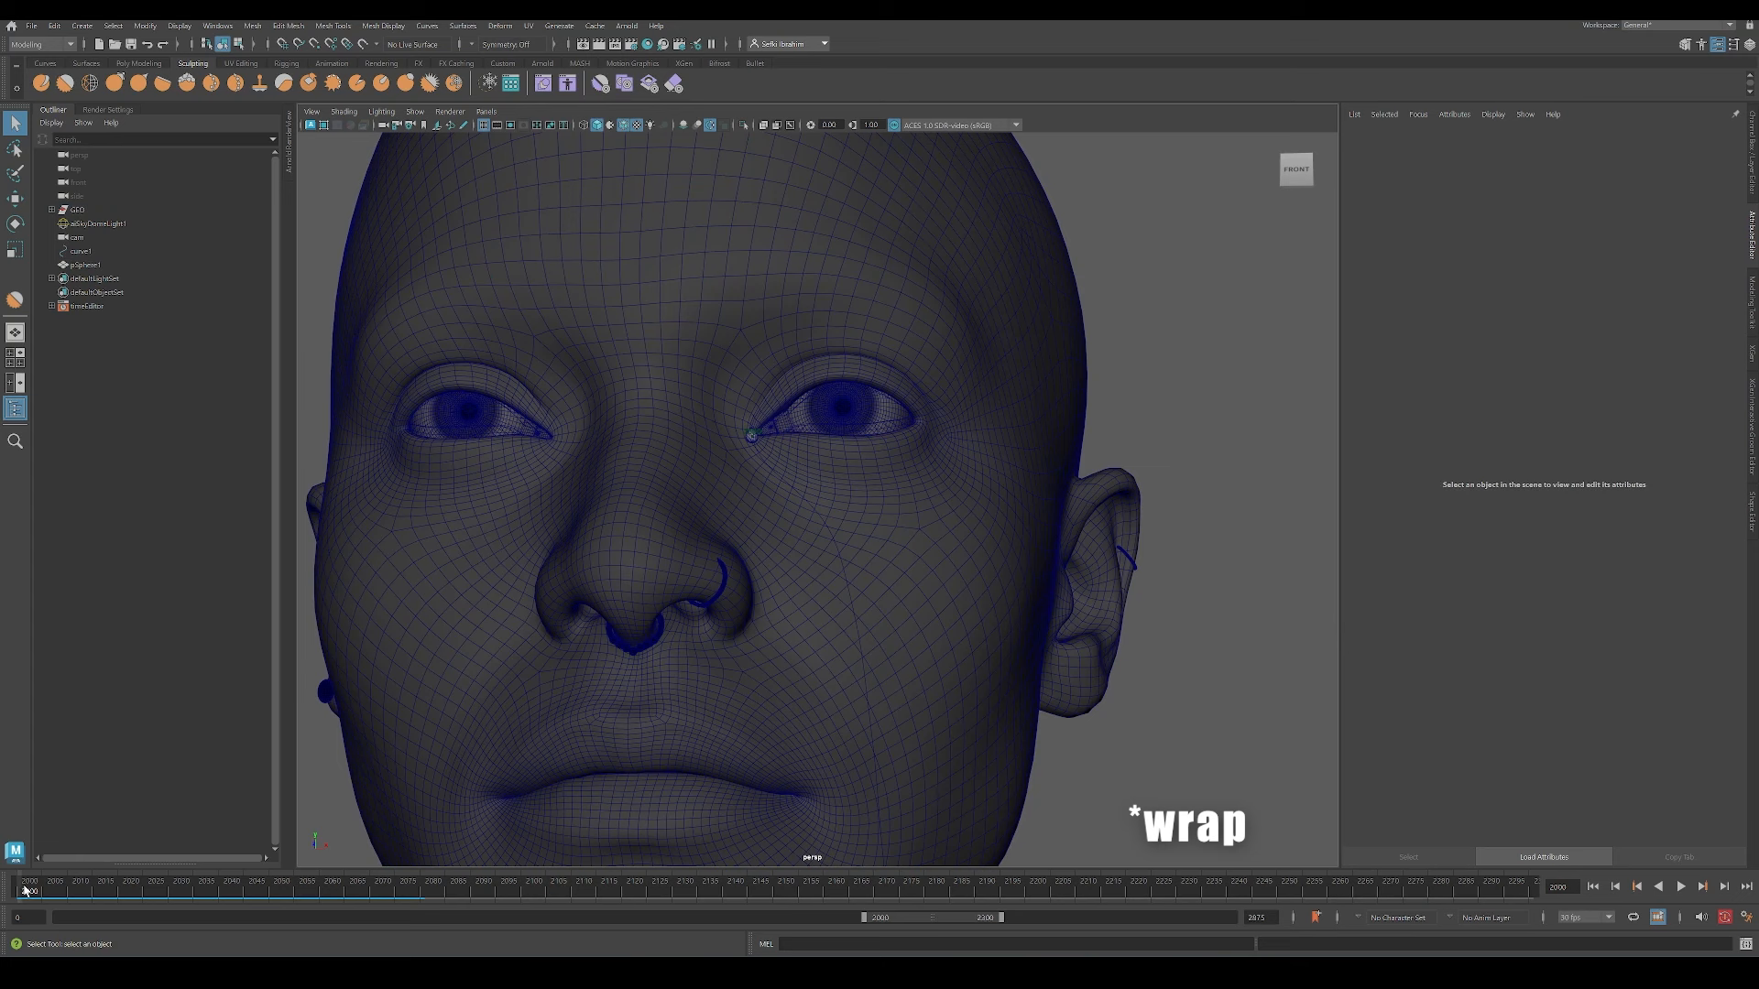
Step: Scrub to frame 2109 and examine from the side how the teardrop follows the moving cheek
mouse_move(23, 887)
left_mouse_down()
mouse_move(485, 921)
mouse_move(374, 922)
mouse_move(464, 898)
mouse_move(604, 899)
mouse_move(157, 900)
mouse_move(243, 899)
left_mouse_up()
left_click_drag(935, 683, 769, 671, "alt")
middle_click_drag(770, 672, 674, 513, "alt")
right_click_drag(674, 513, 595, 541, "alt")
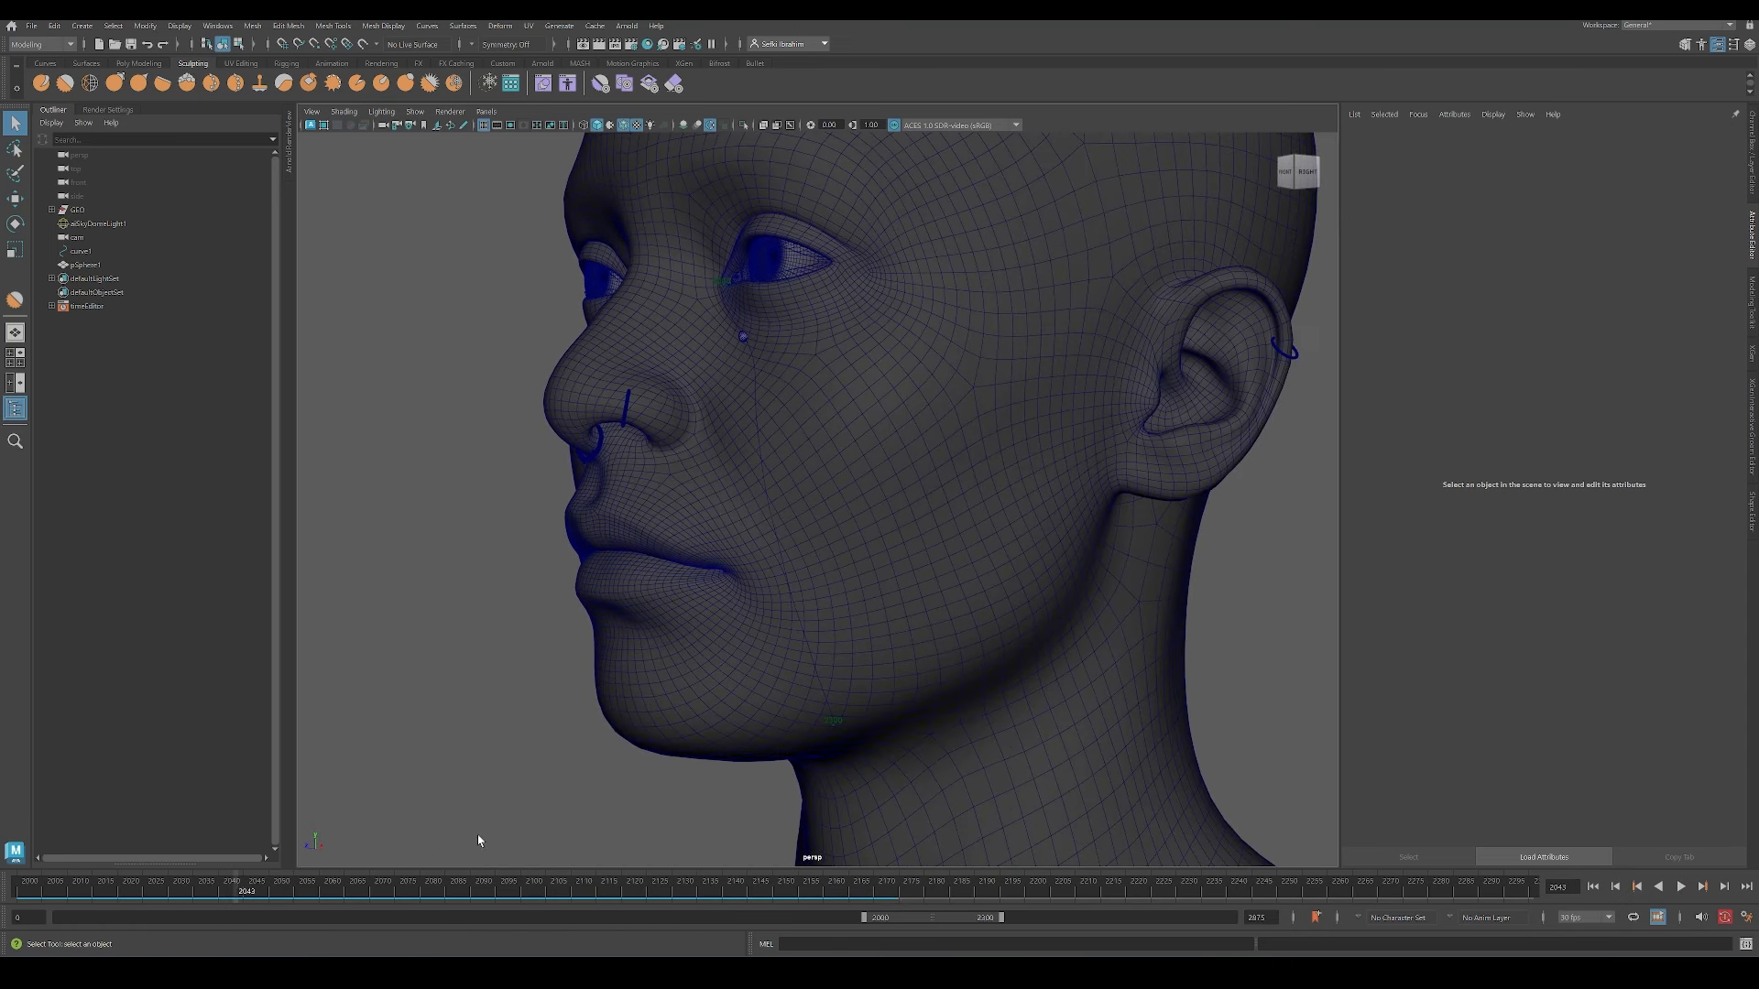
left_click_drag(298, 896, 579, 899)
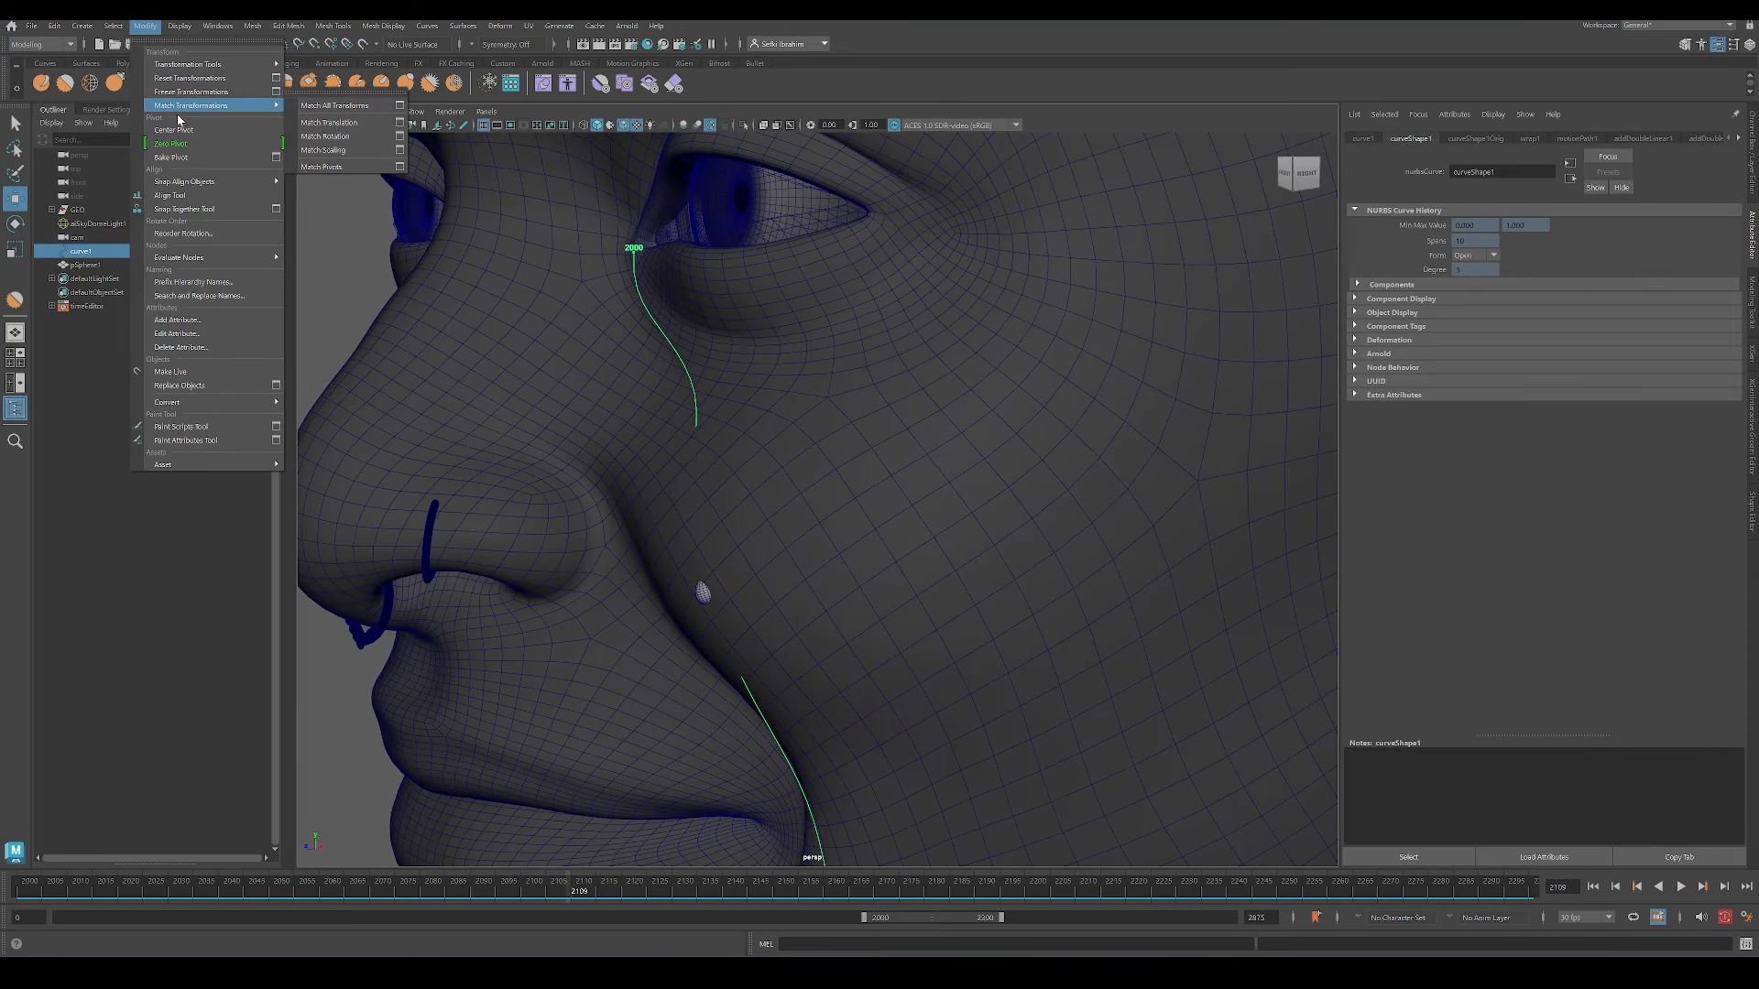
Step: Center the curve's pivot and move the curve slightly outward from the skin, checking the teardrop's contact at other frames
key("w")
left_click_drag(719, 733, 712, 740)
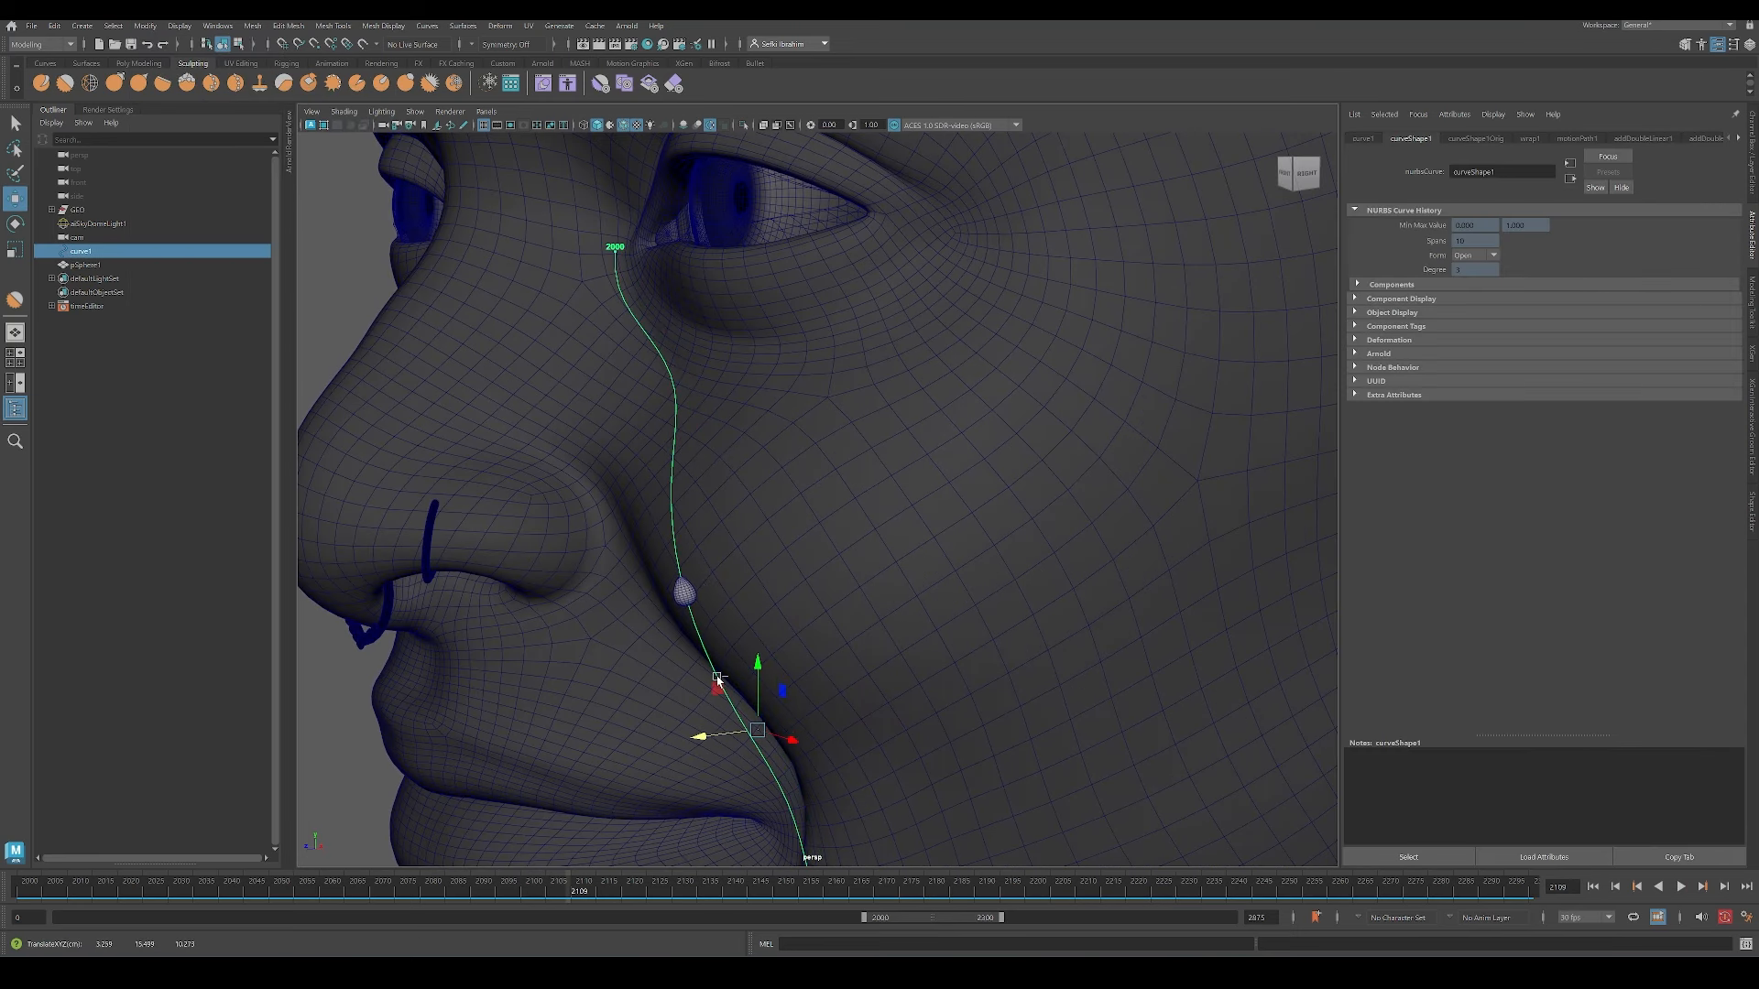
left_click_drag(719, 679, 725, 732, "alt")
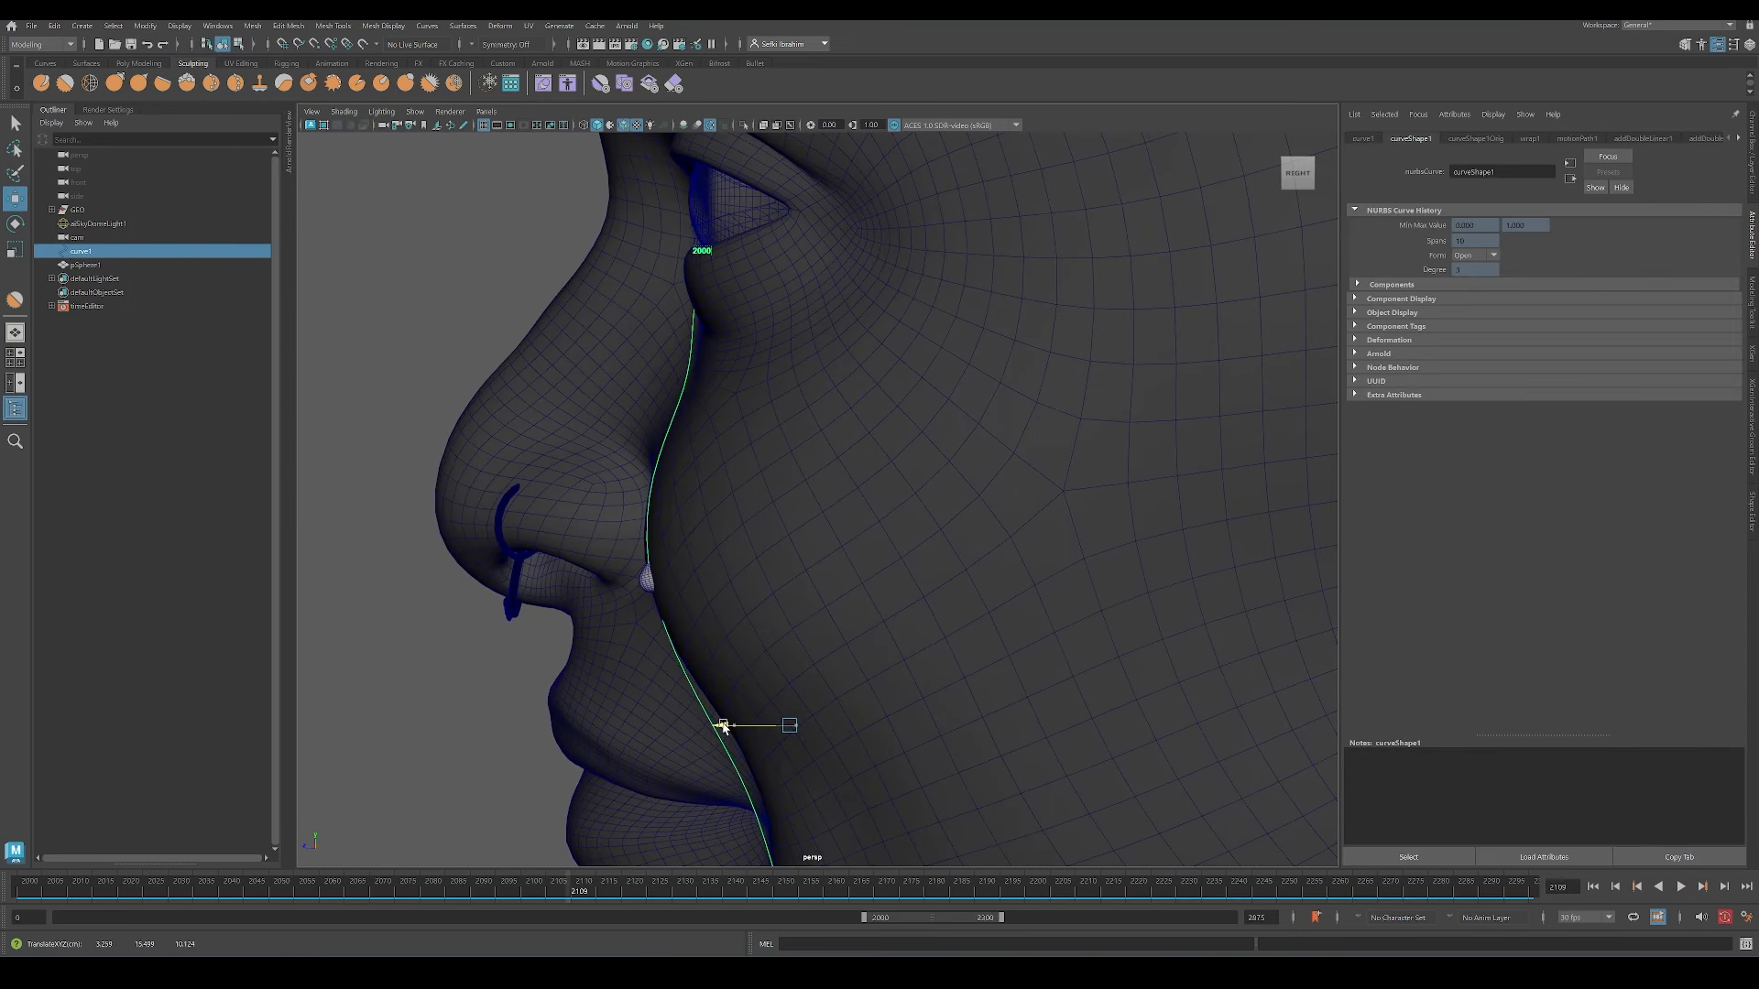
left_click_drag(535, 893, 370, 888)
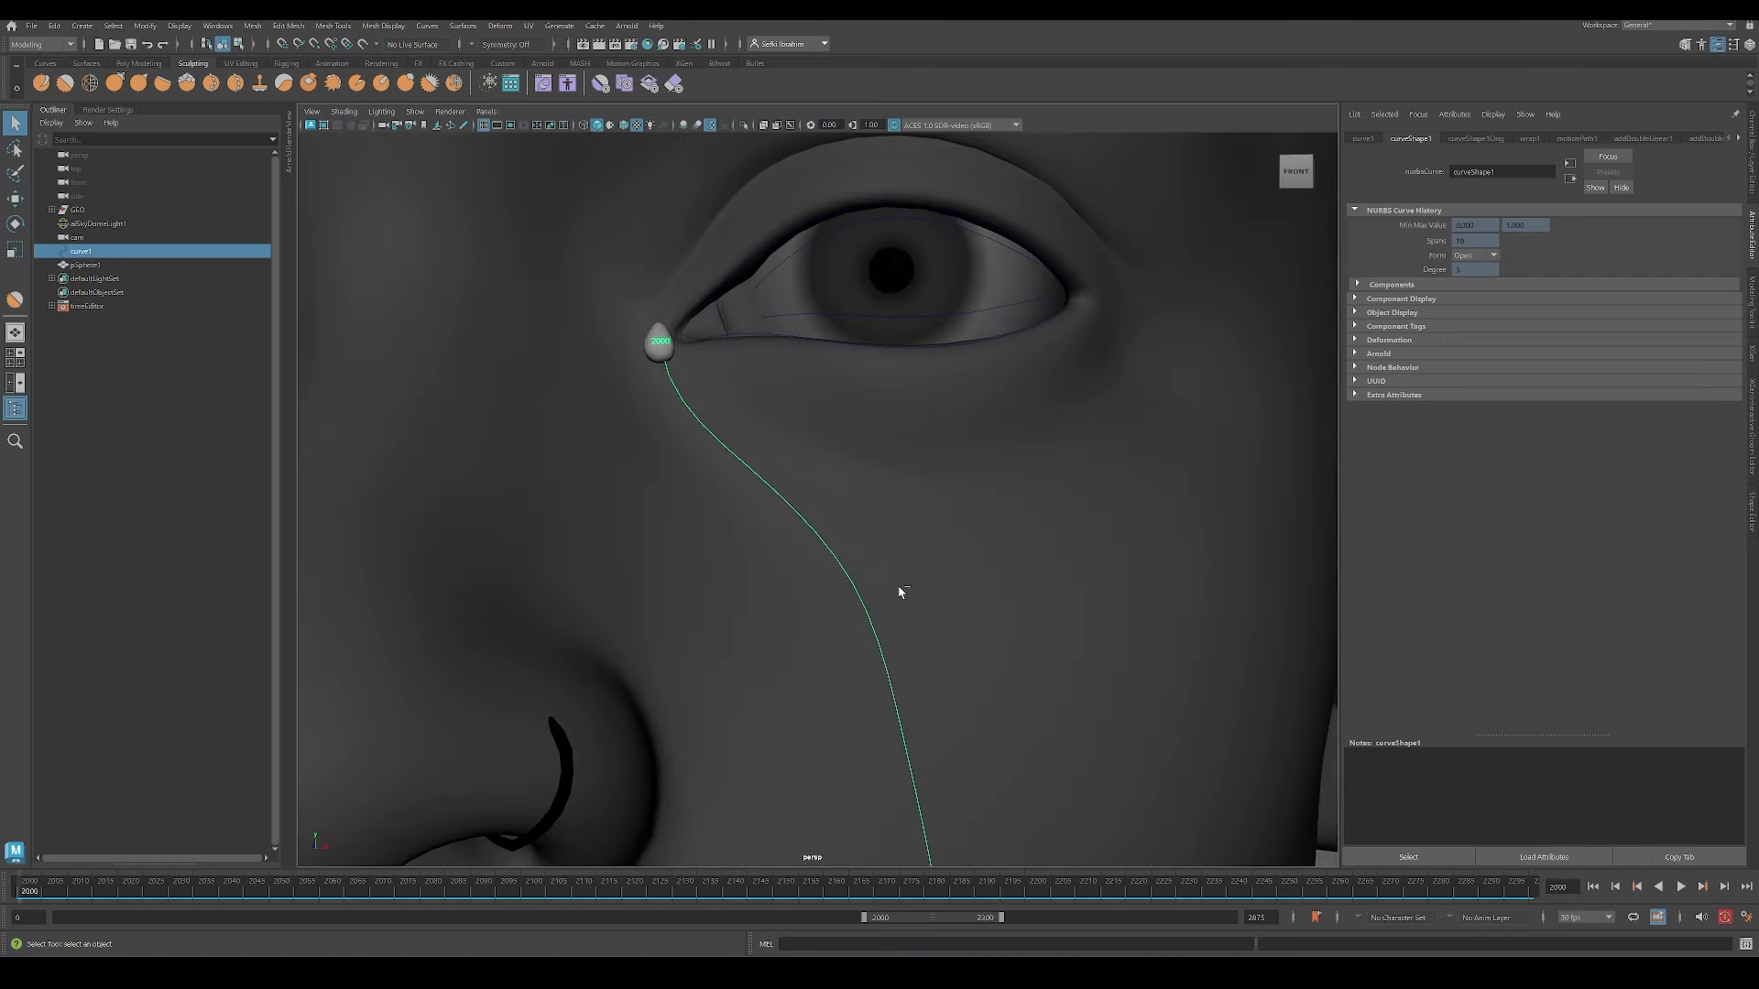
Step: Duplicate the curve twice, then rename the original curve motionPath_crv and the sphere teardropL
key("ctrl+d")
key("ctrl+d")
double_click(82, 251)
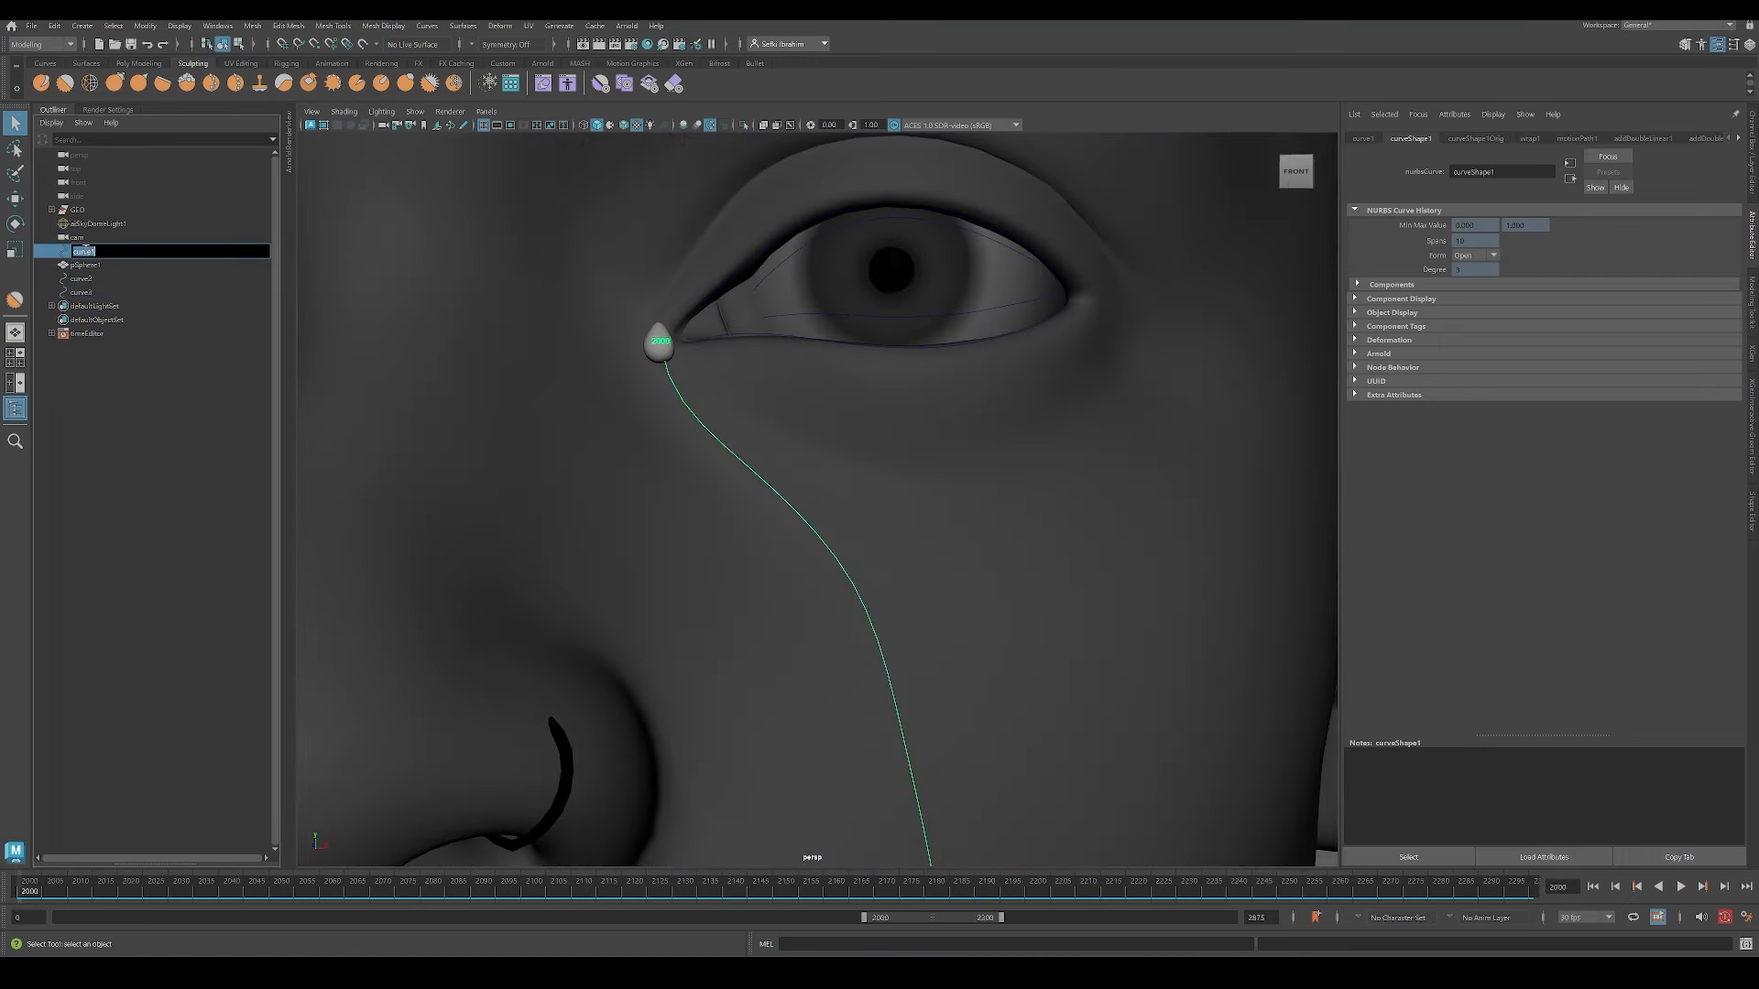
type("motionPath_crv")
key("Return")
double_click(91, 264)
type("teardropL")
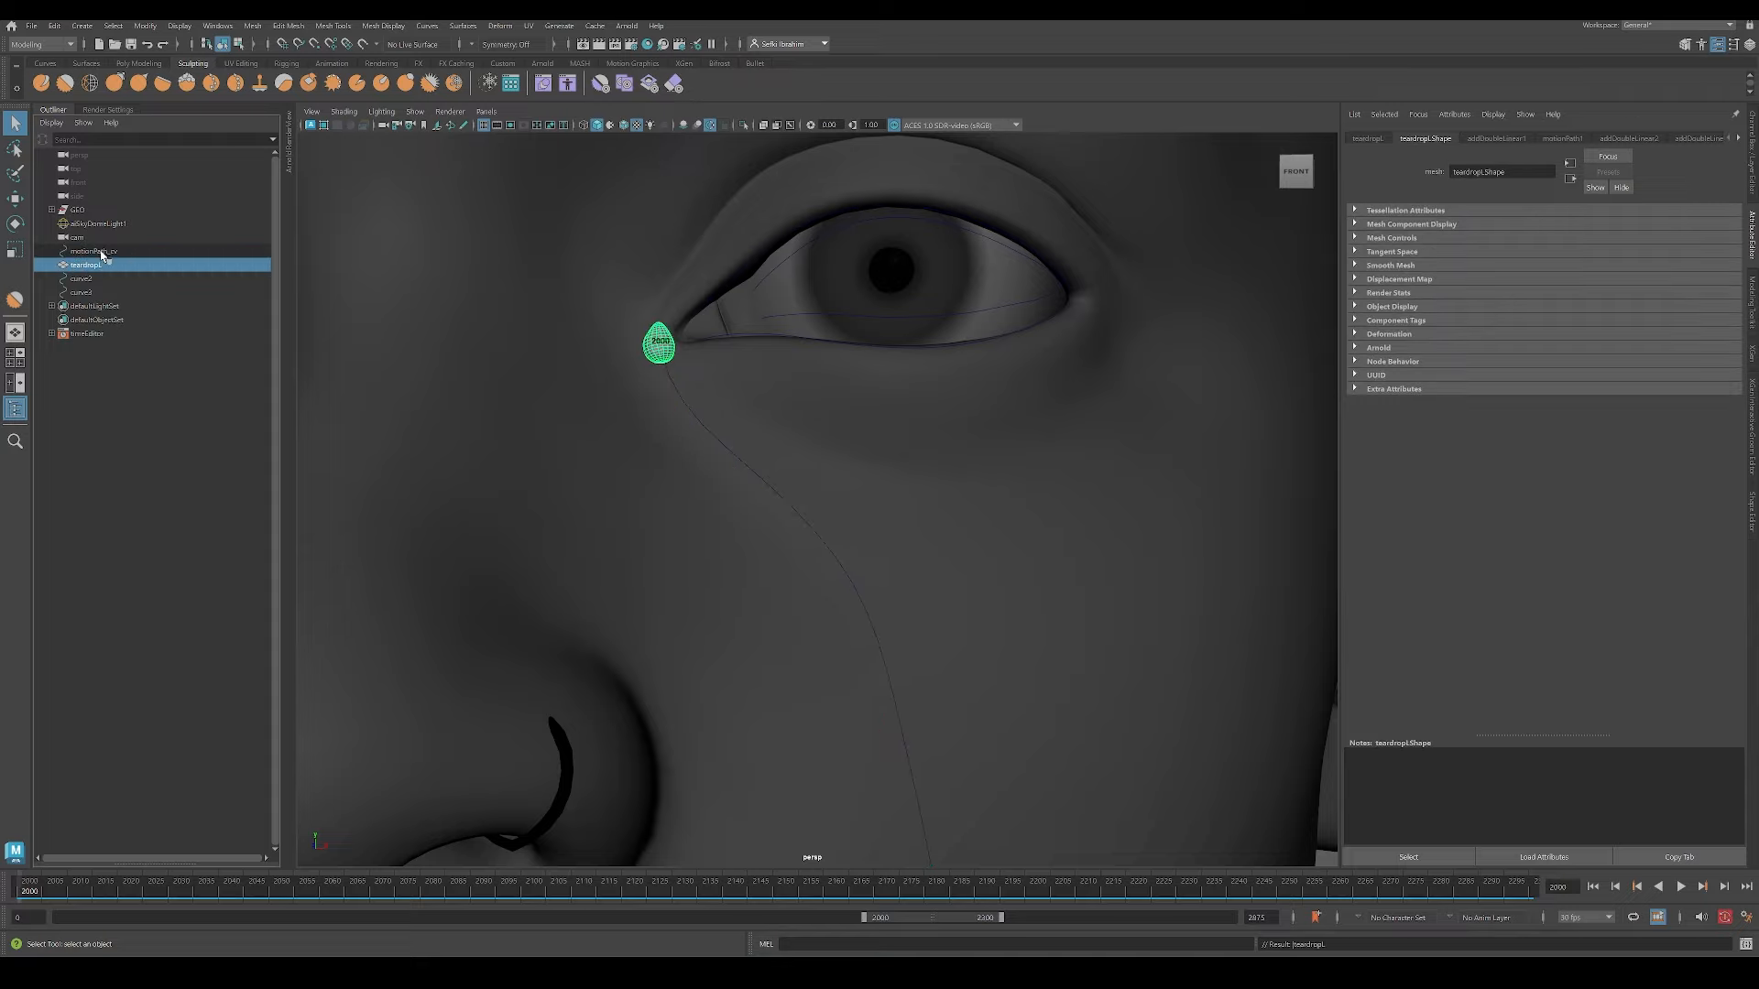
Step: Move the first duplicate curve slightly sideways toward the nose
double_click(92, 279)
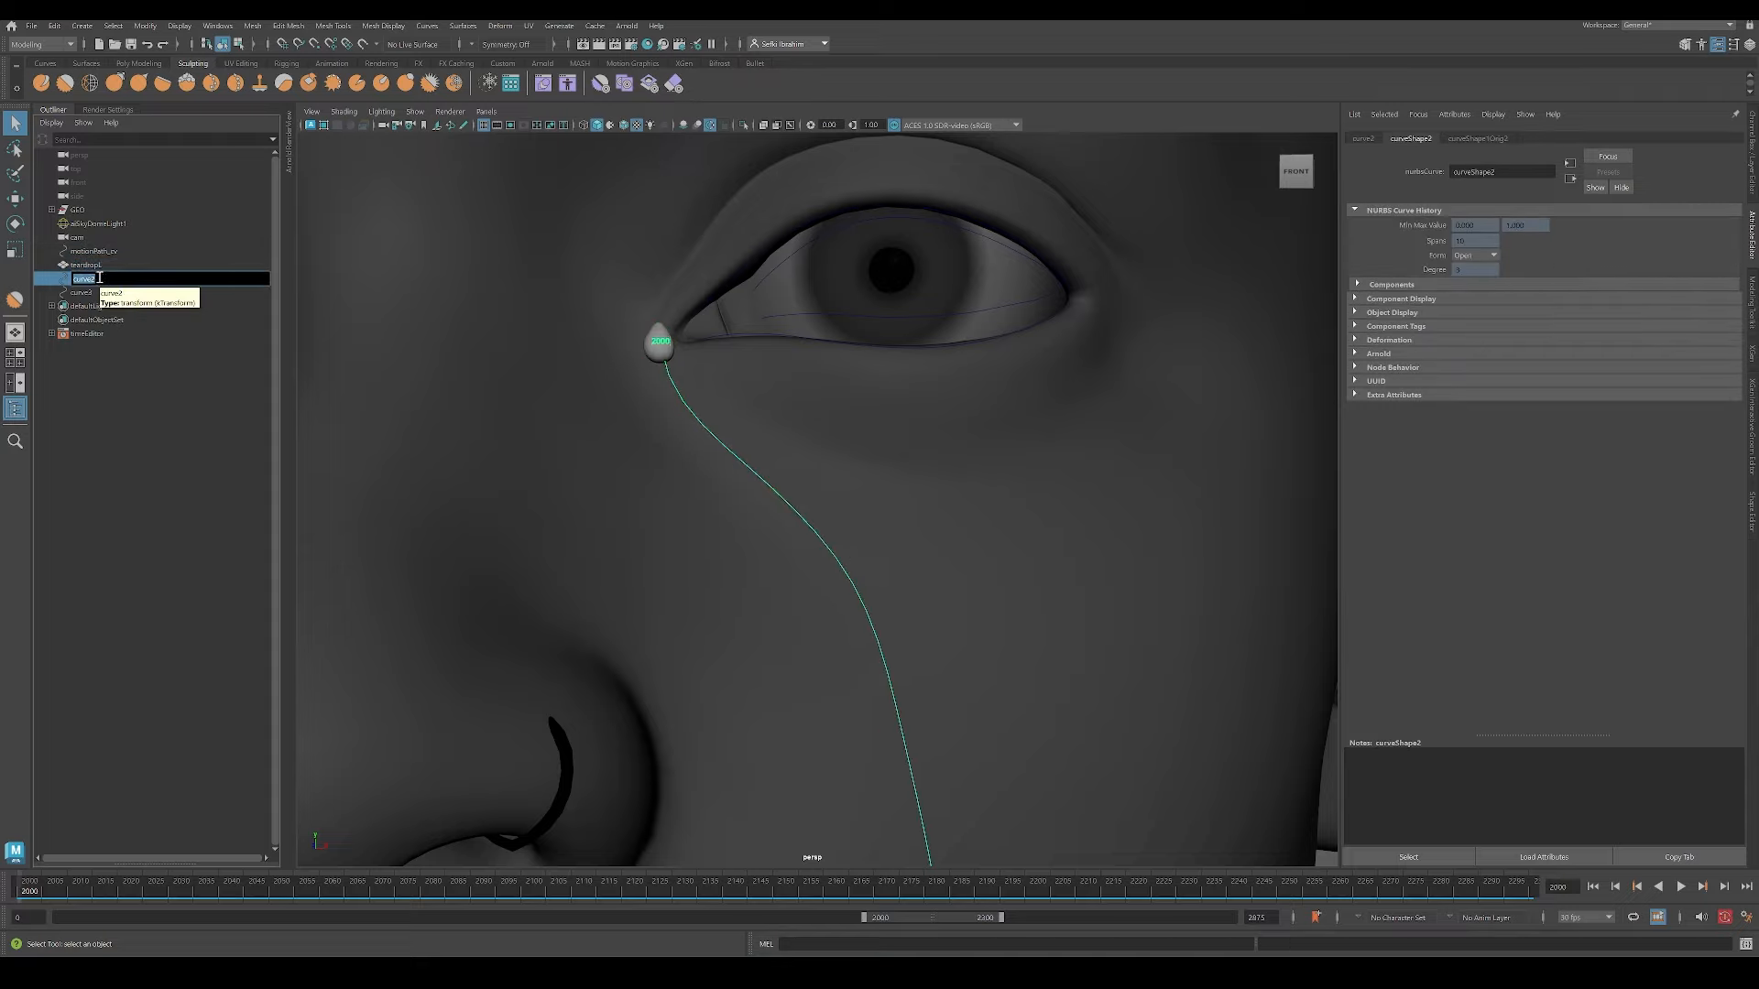
key("Escape")
key("w")
right_click_drag(1056, 611, 907, 569, "alt")
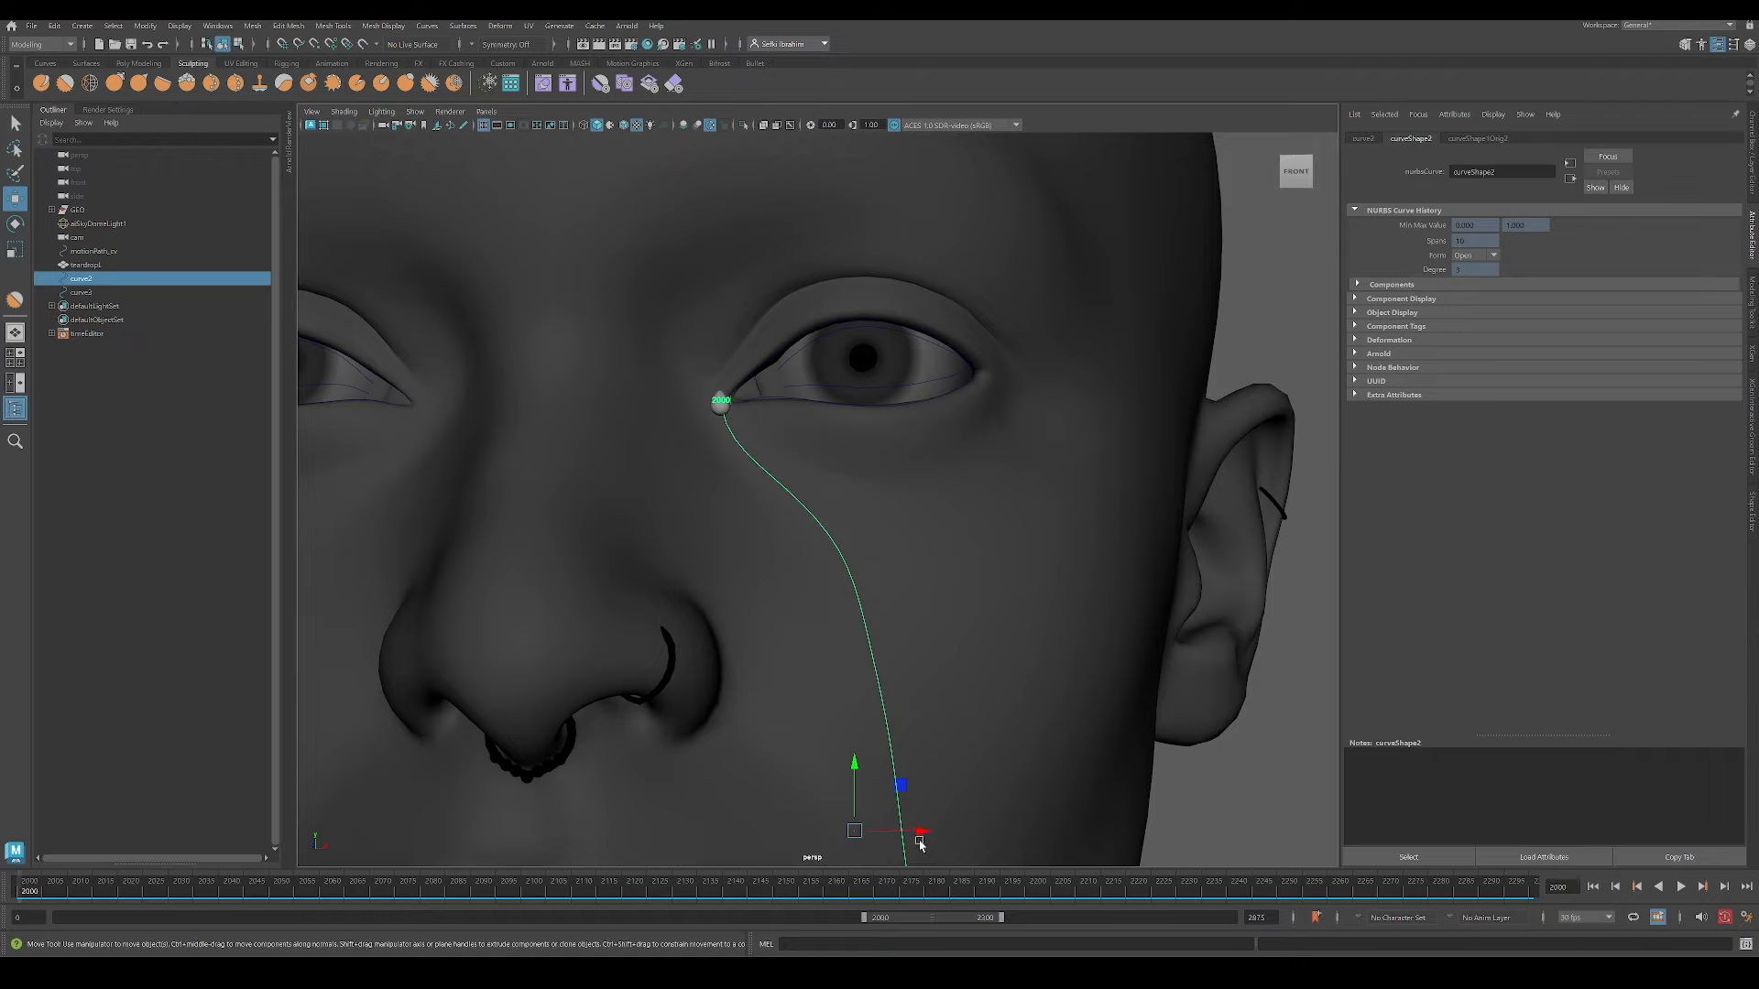
left_click_drag(921, 832, 906, 834)
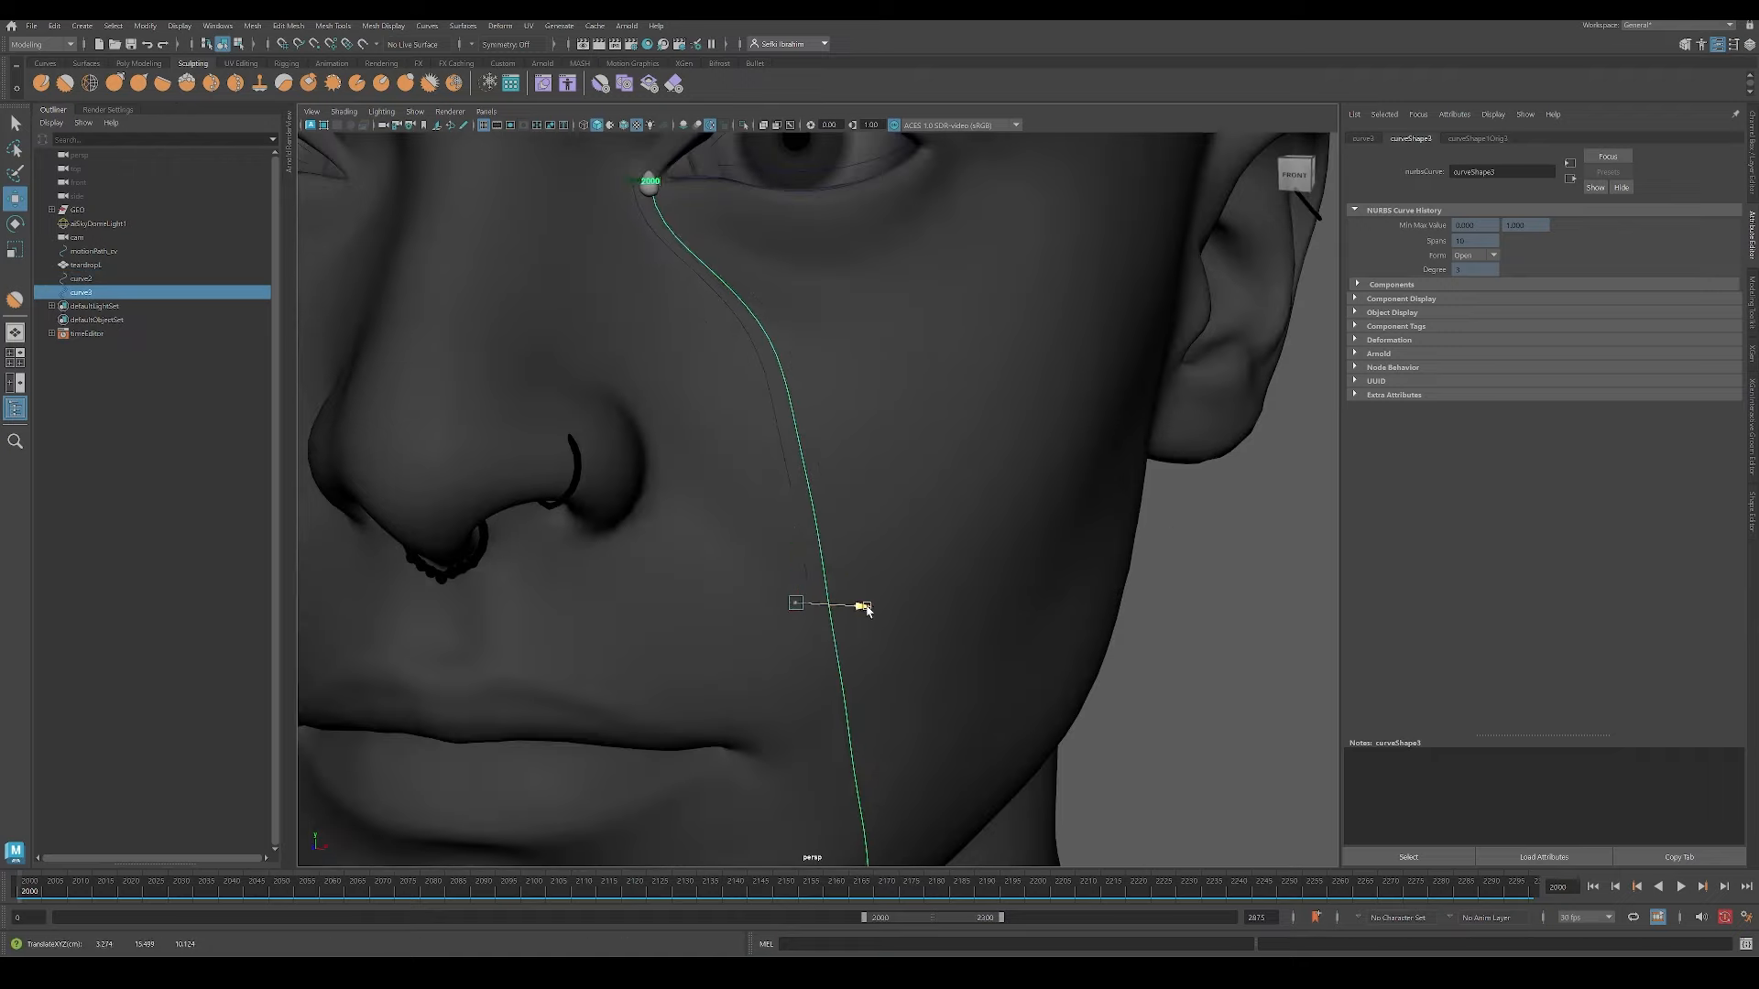
Step: Move the second duplicate curve slightly sideways away from the nose, and hide motionPath_crv
left_click_drag(861, 609, 885, 607)
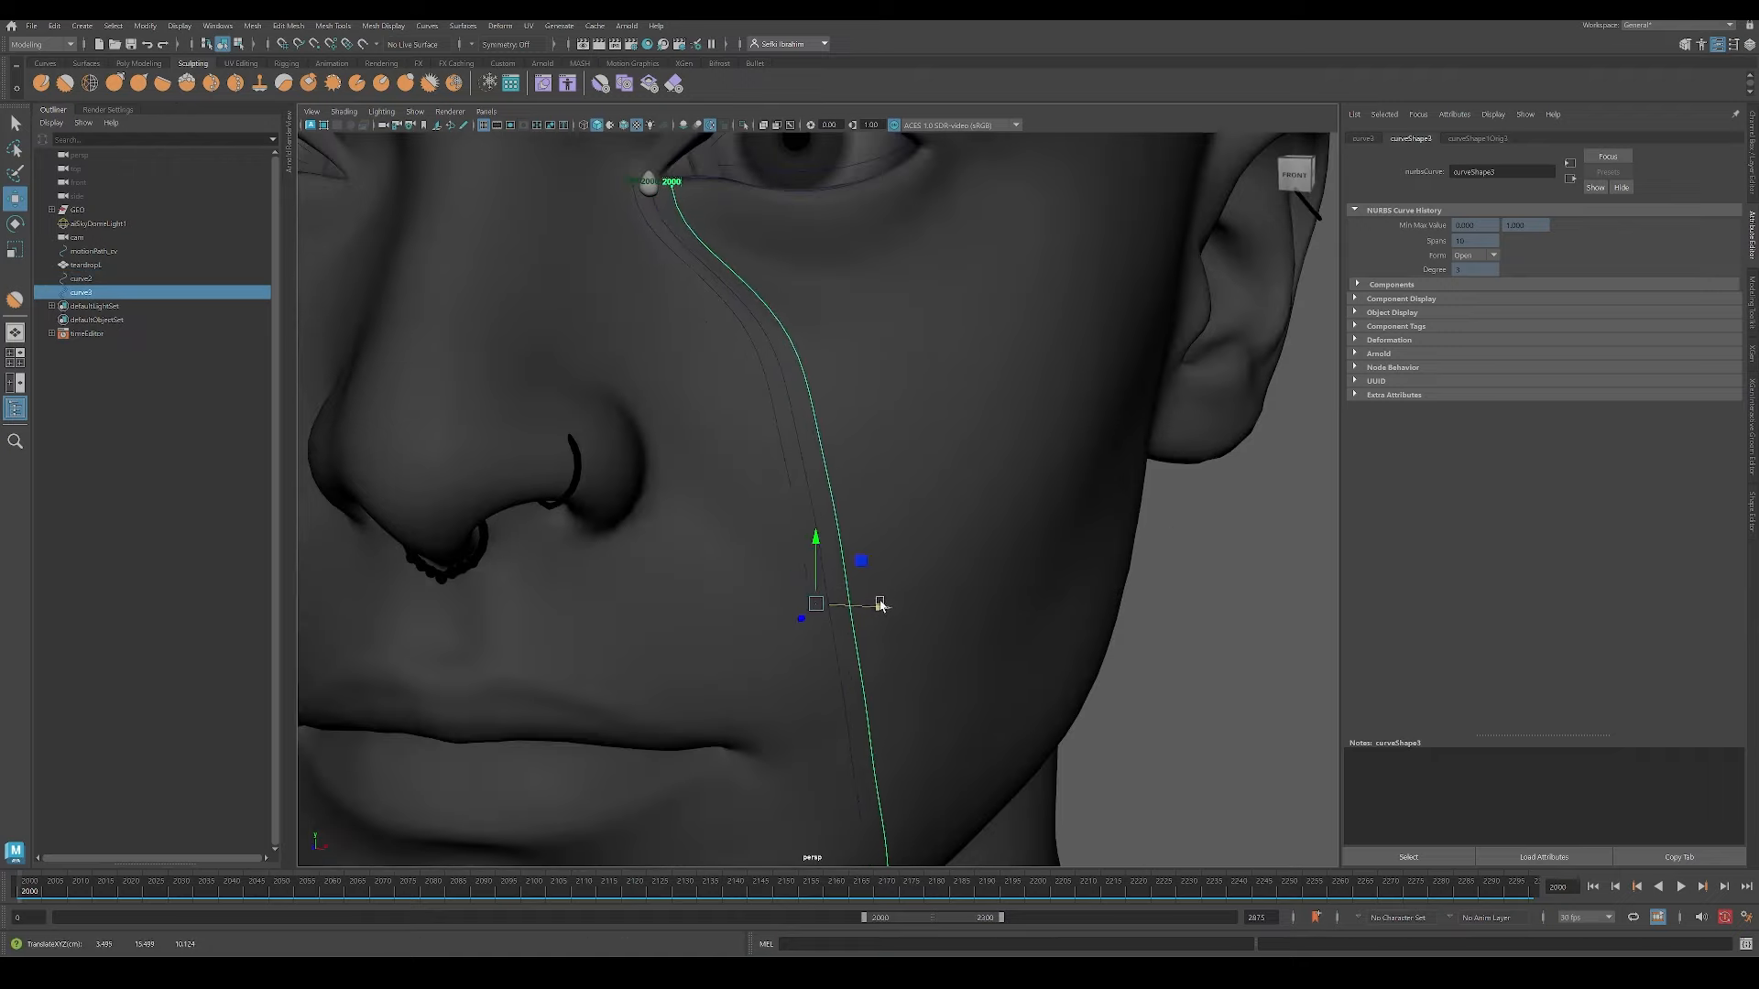
left_click(93, 251)
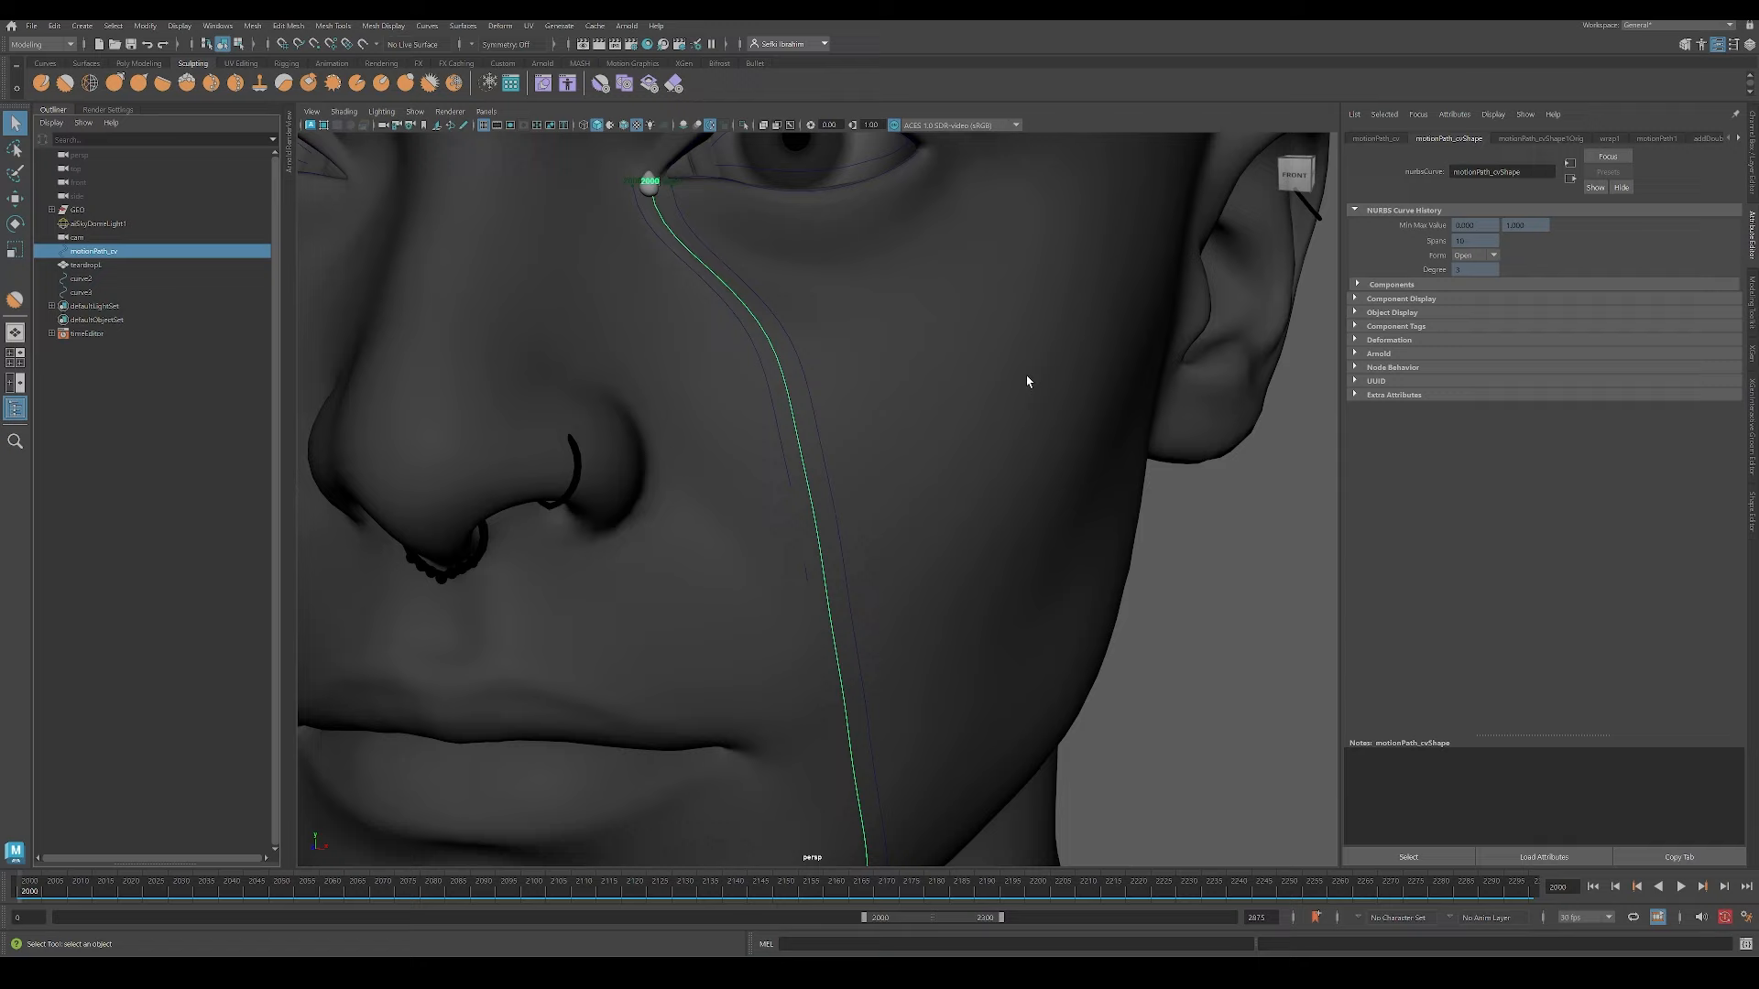
key("h")
Step: Apply a ShrinkWrap deformer to both duplicate curves with the head mesh as the target
left_click_drag(93, 278, 92, 293)
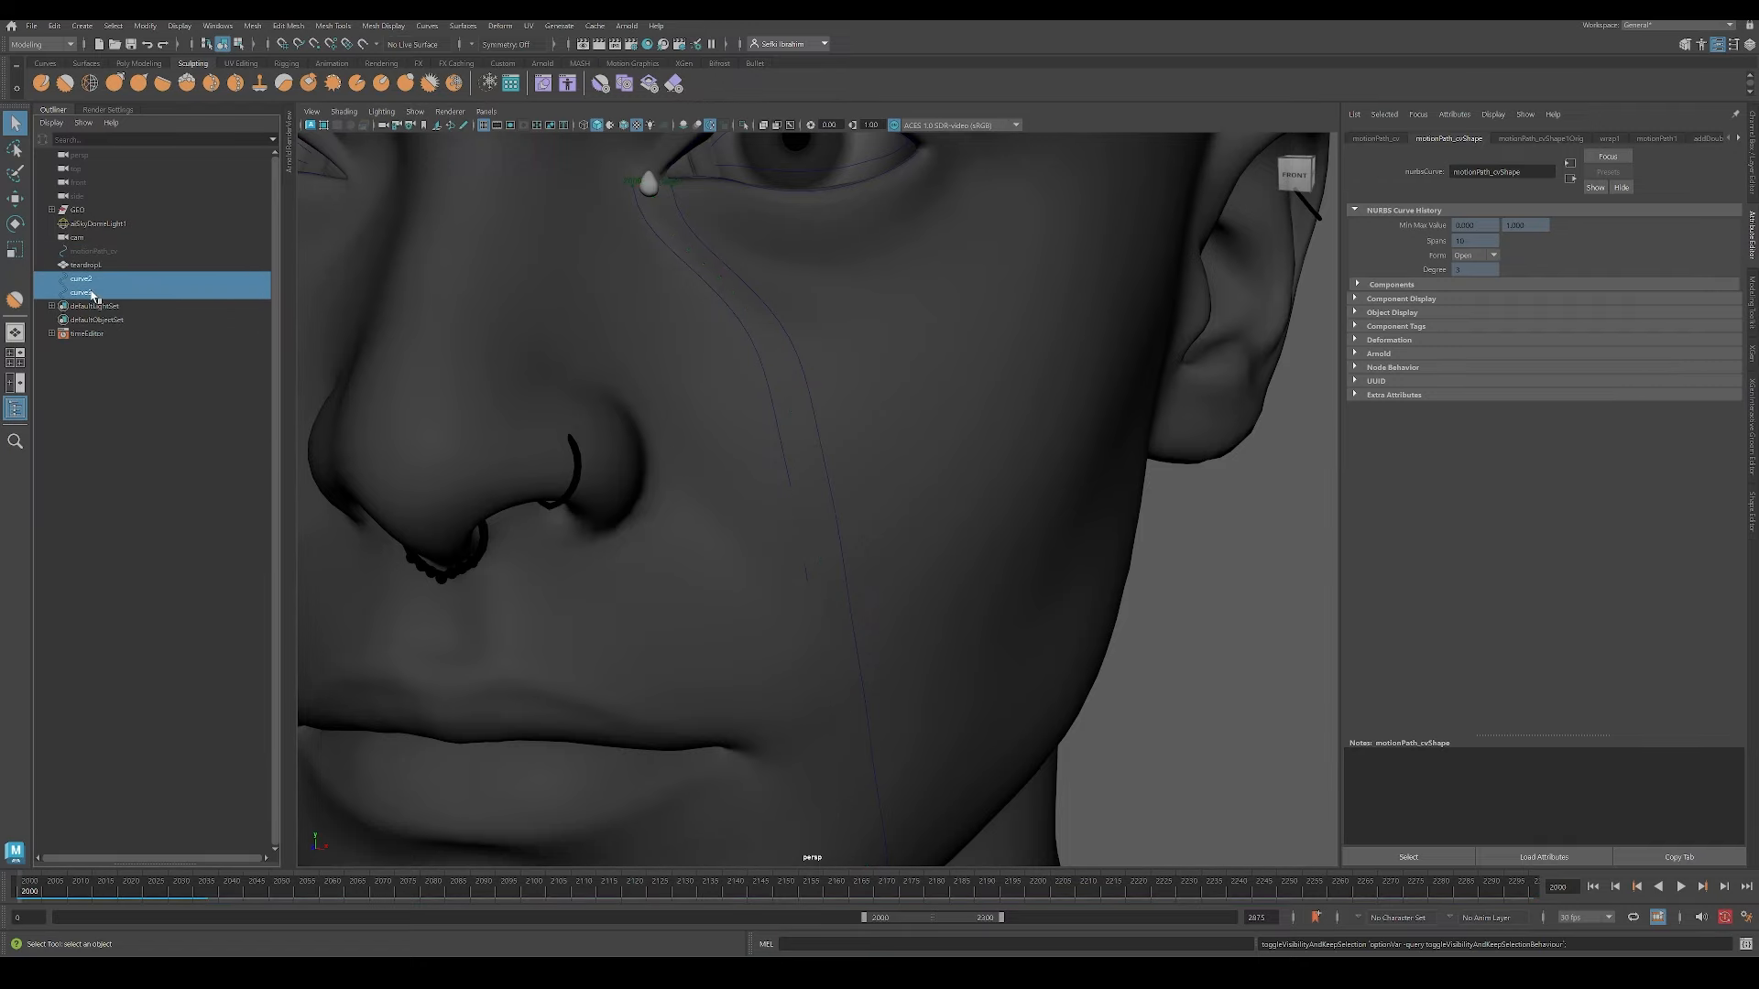
key("h")
right_click_drag(989, 514, 820, 495, "alt")
left_click_drag(820, 494, 587, 417, "alt")
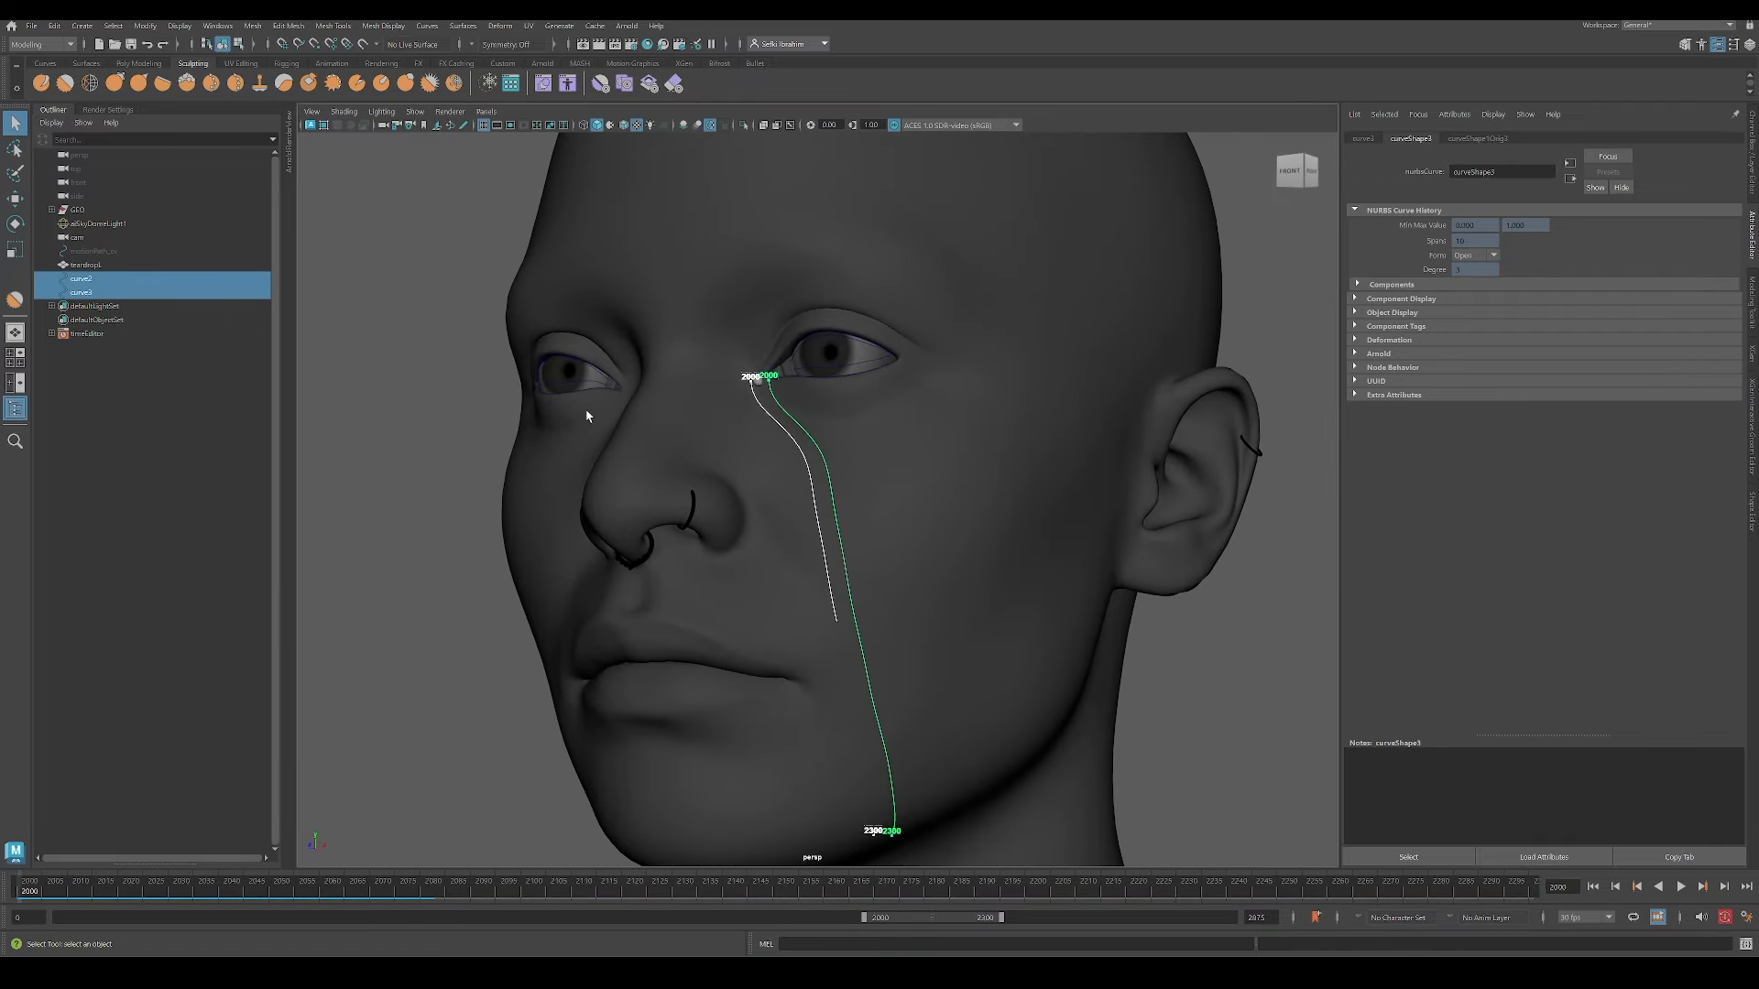
left_click(935, 498, "shift")
left_click(499, 25)
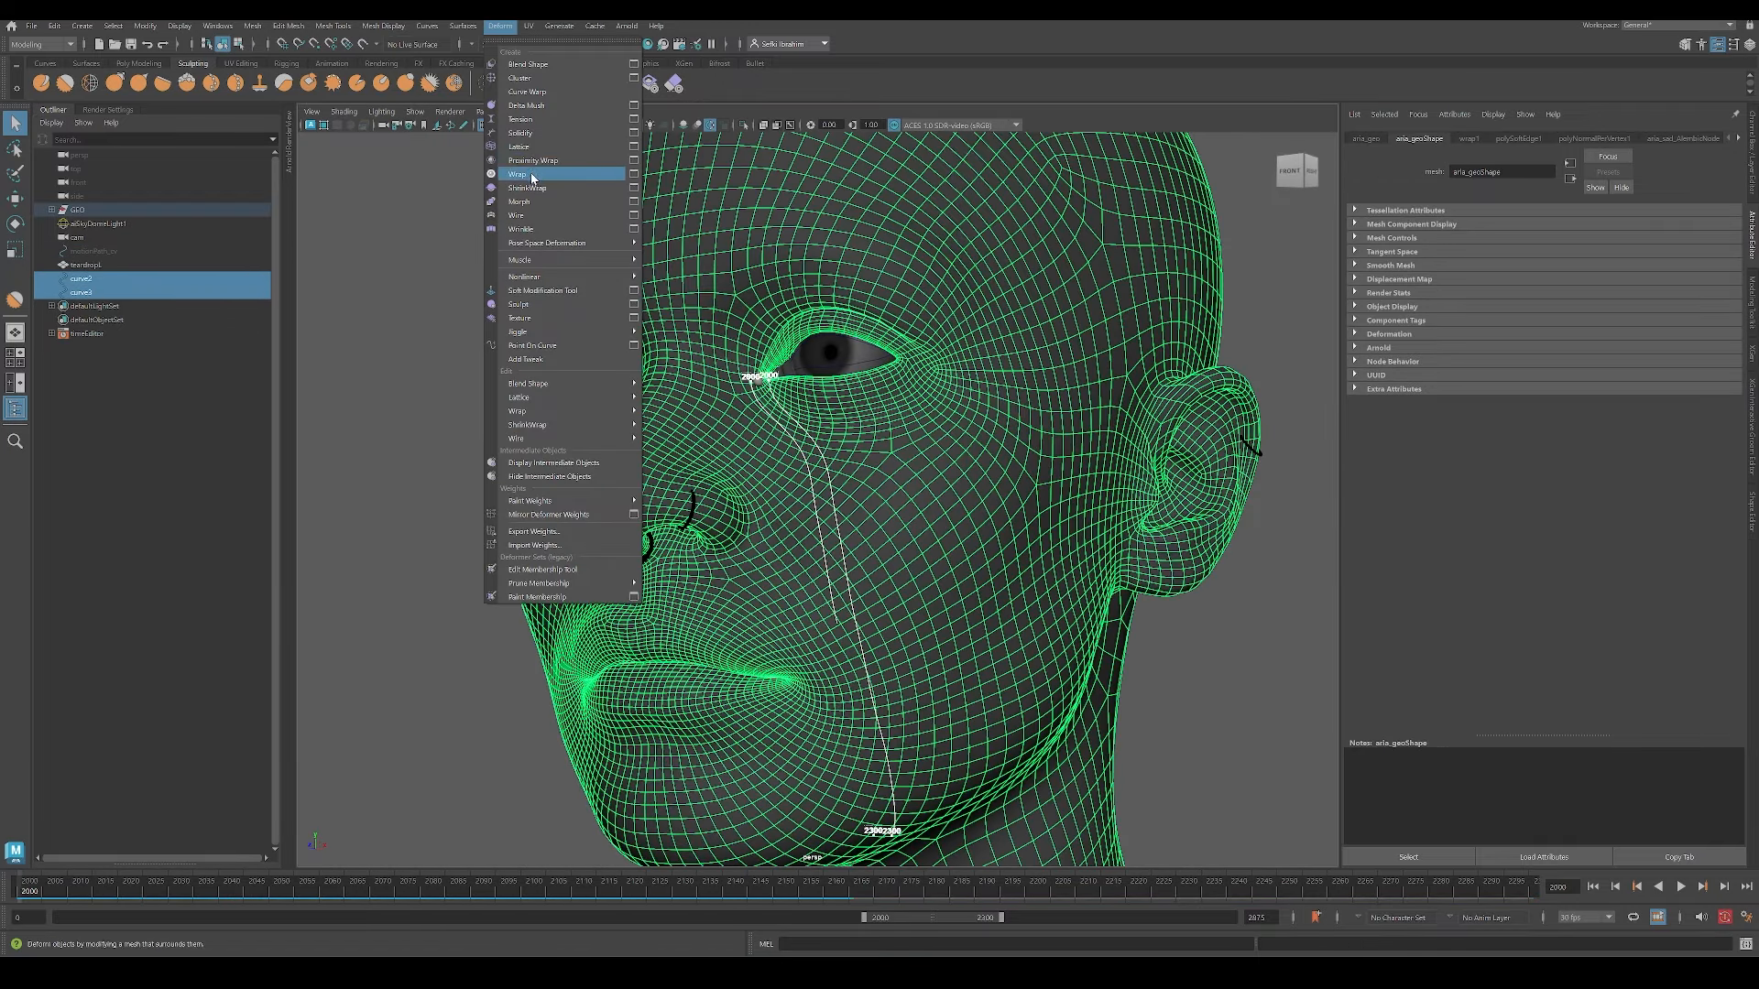
left_click(552, 197)
left_click_drag(1221, 684, 1193, 534, "alt")
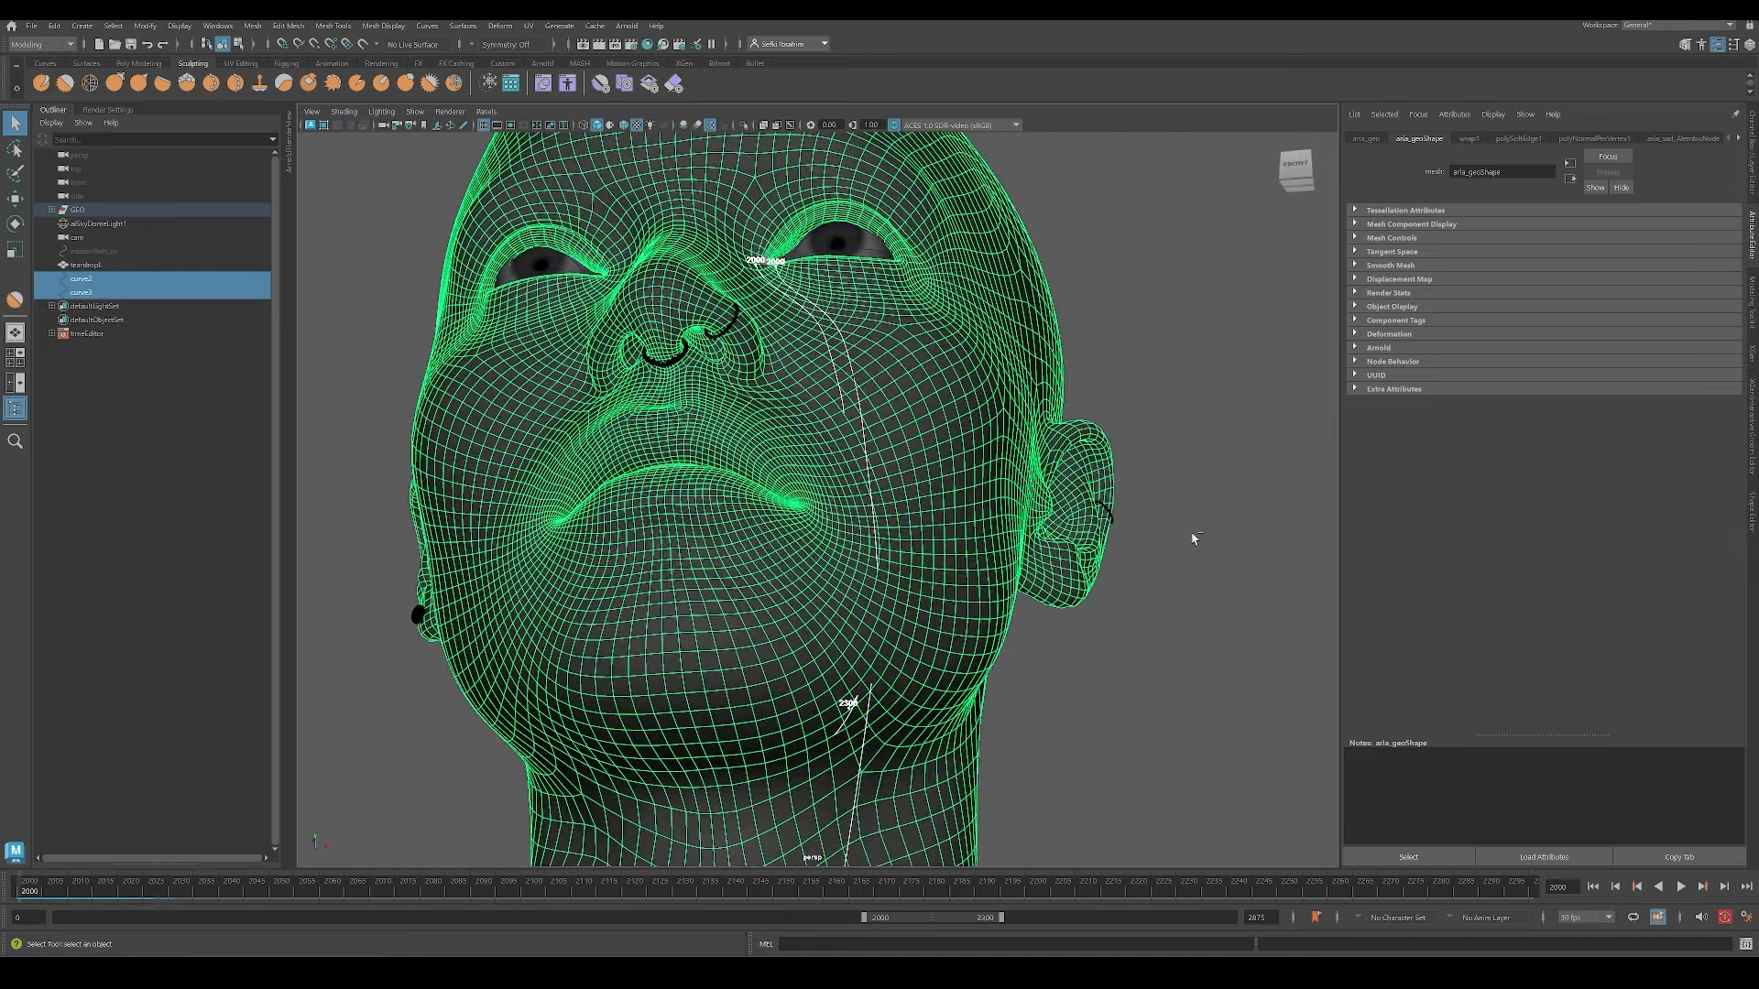
left_click(1193, 241)
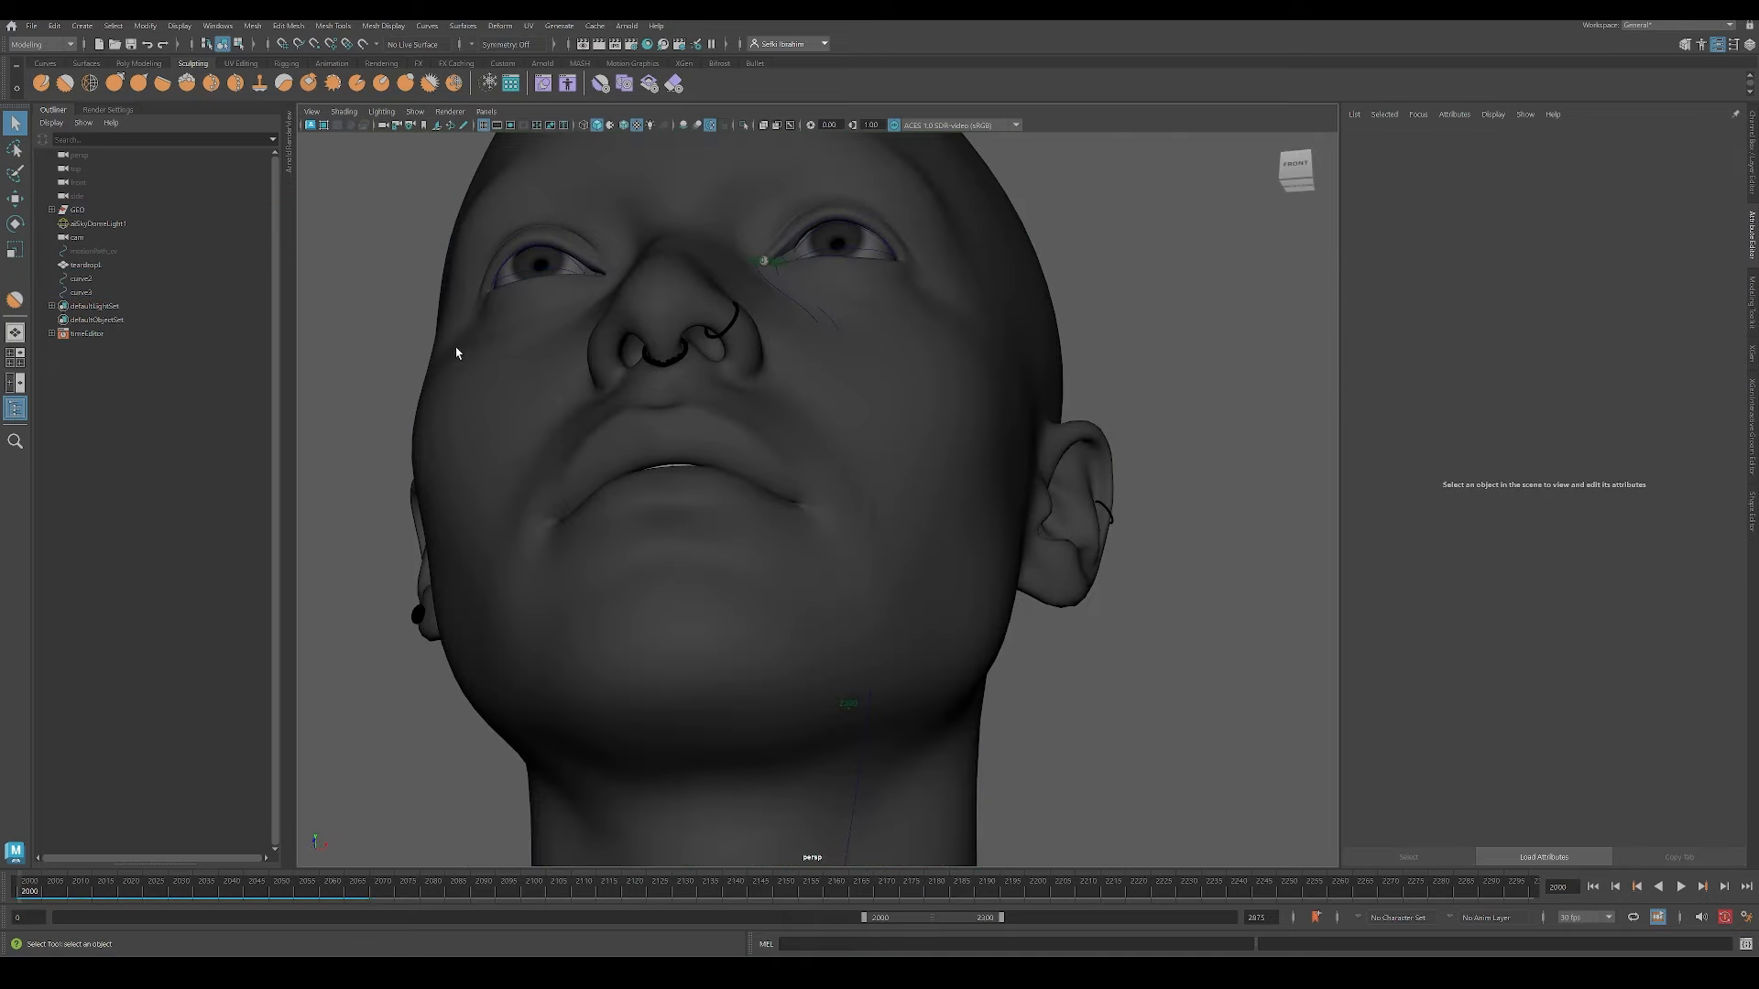
Step: Give the curves' ShrinkWrap a small positive offset so they sit just above the cheek
left_click(81, 293)
left_click(1615, 138)
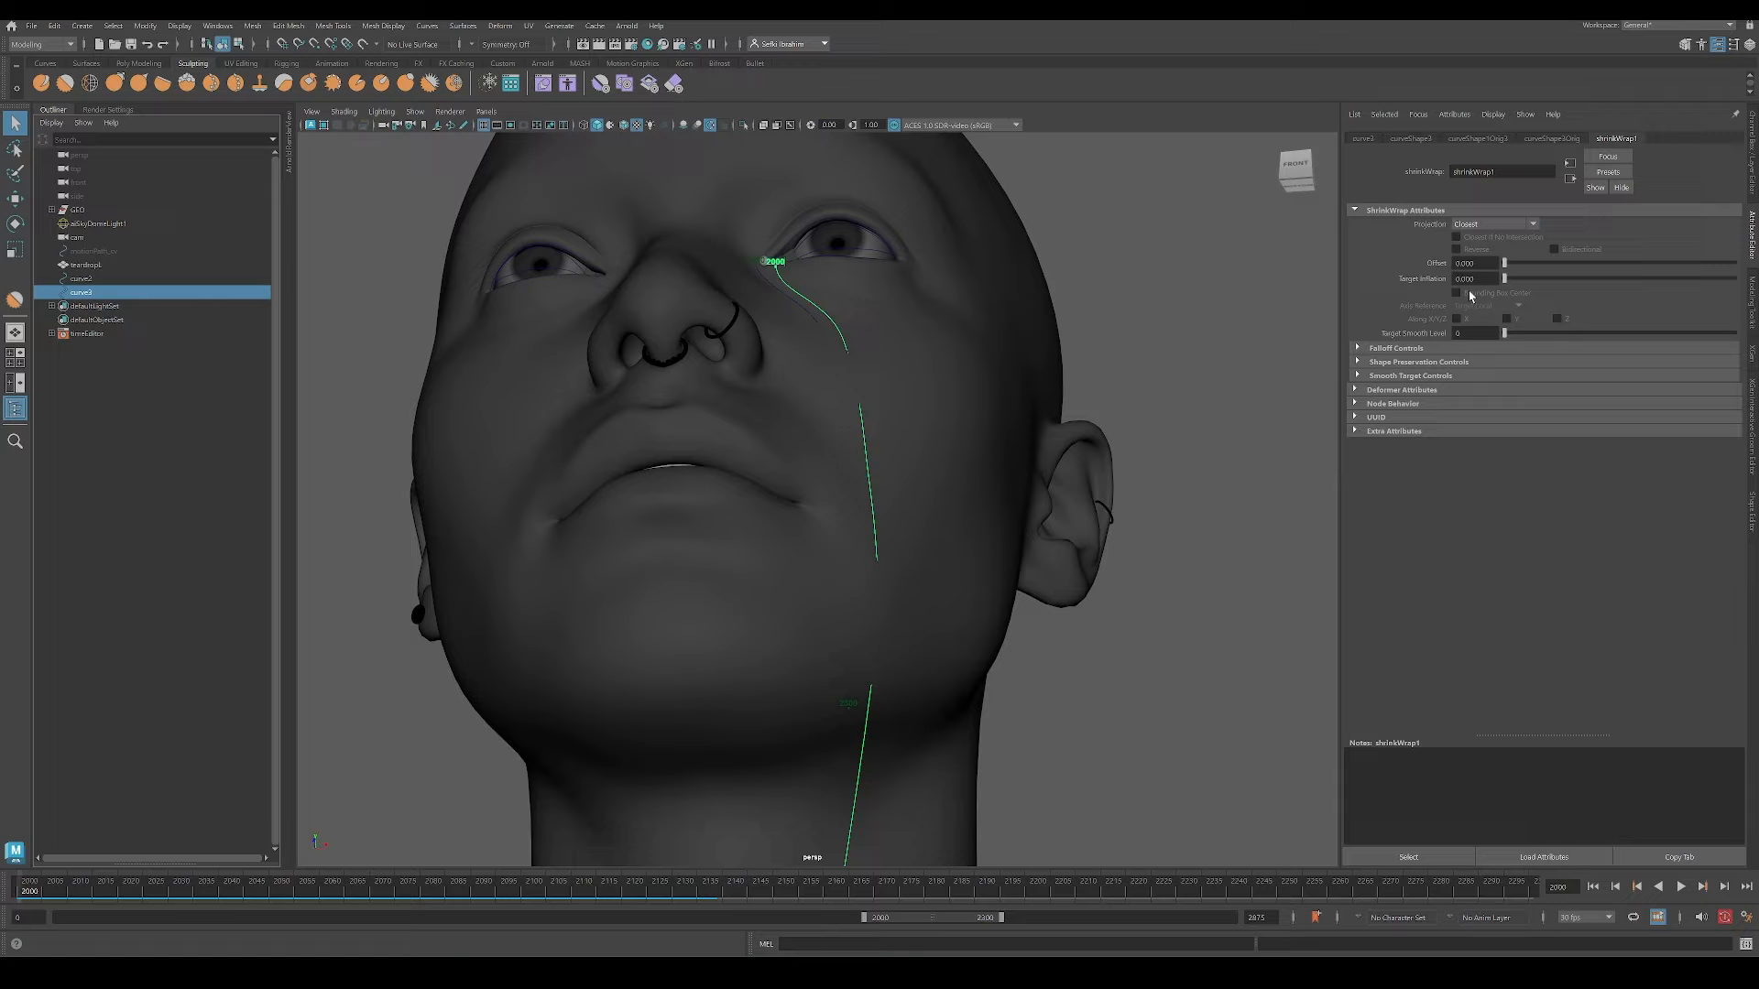
left_click_drag(1039, 459, 1050, 546, "alt")
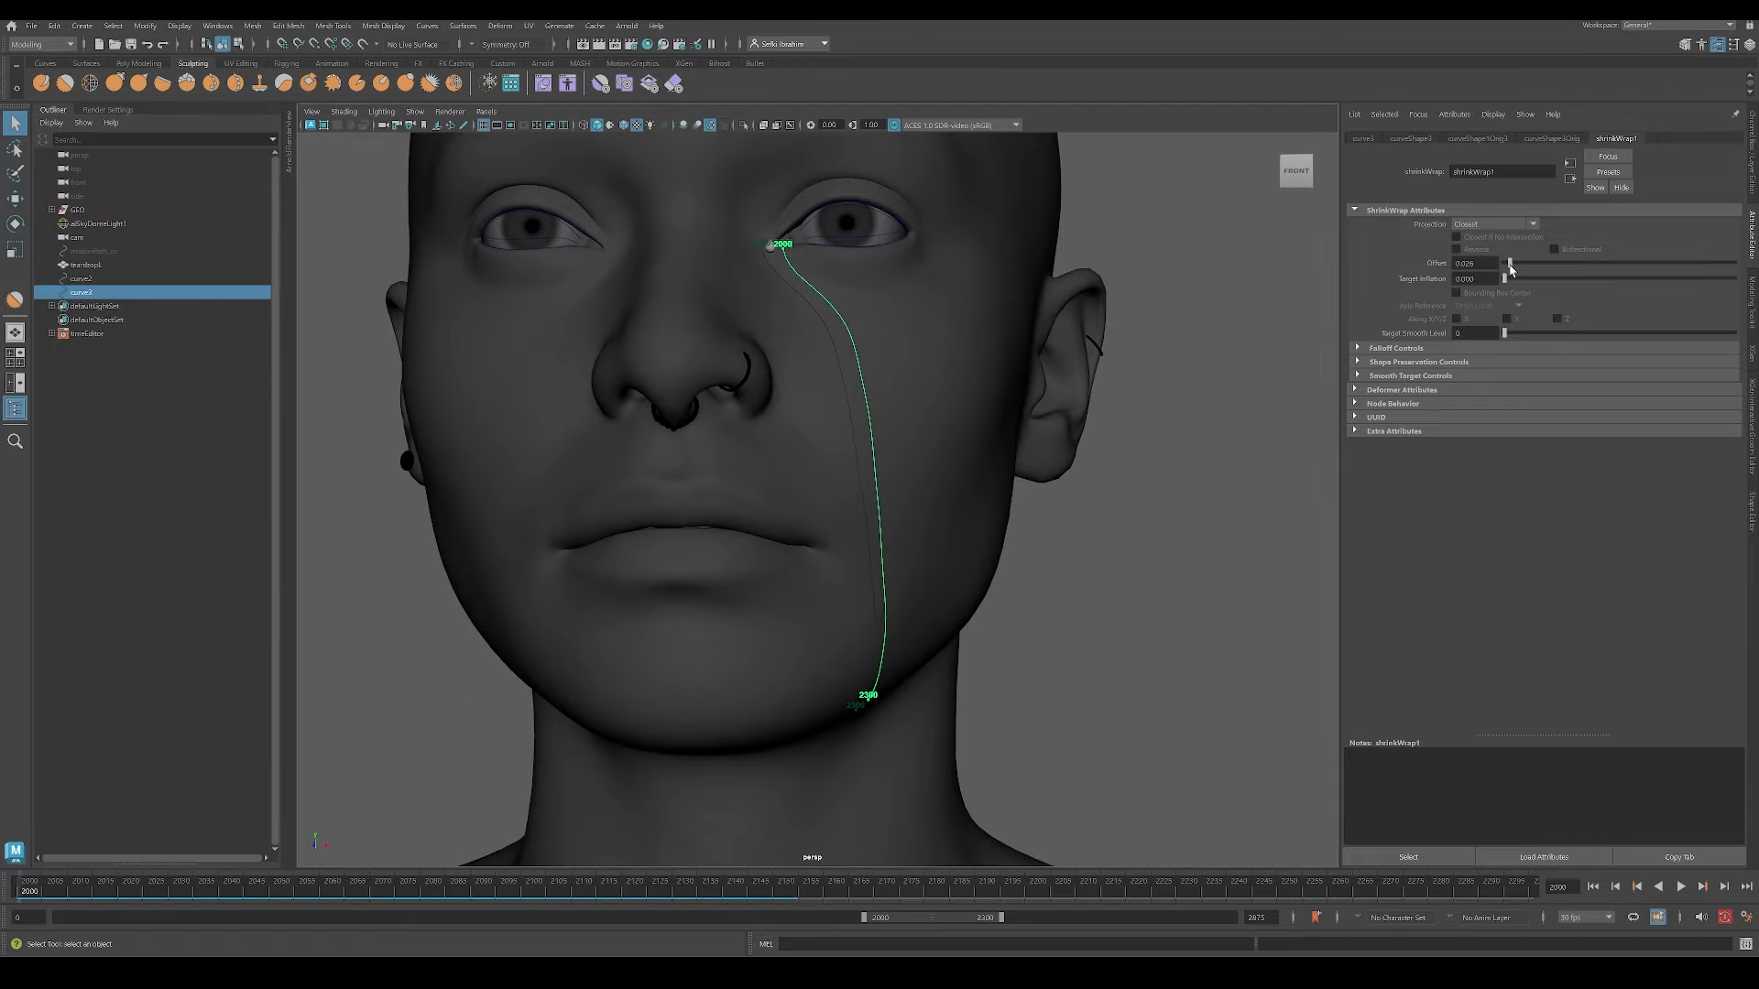
left_click(1182, 616)
left_click_drag(1182, 617, 1023, 588, "alt")
scroll(811, 348, "up", 4)
scroll(872, 542, "up", 5)
middle_click_drag(811, 348, 811, 480, "alt")
scroll(811, 480, "up", 3)
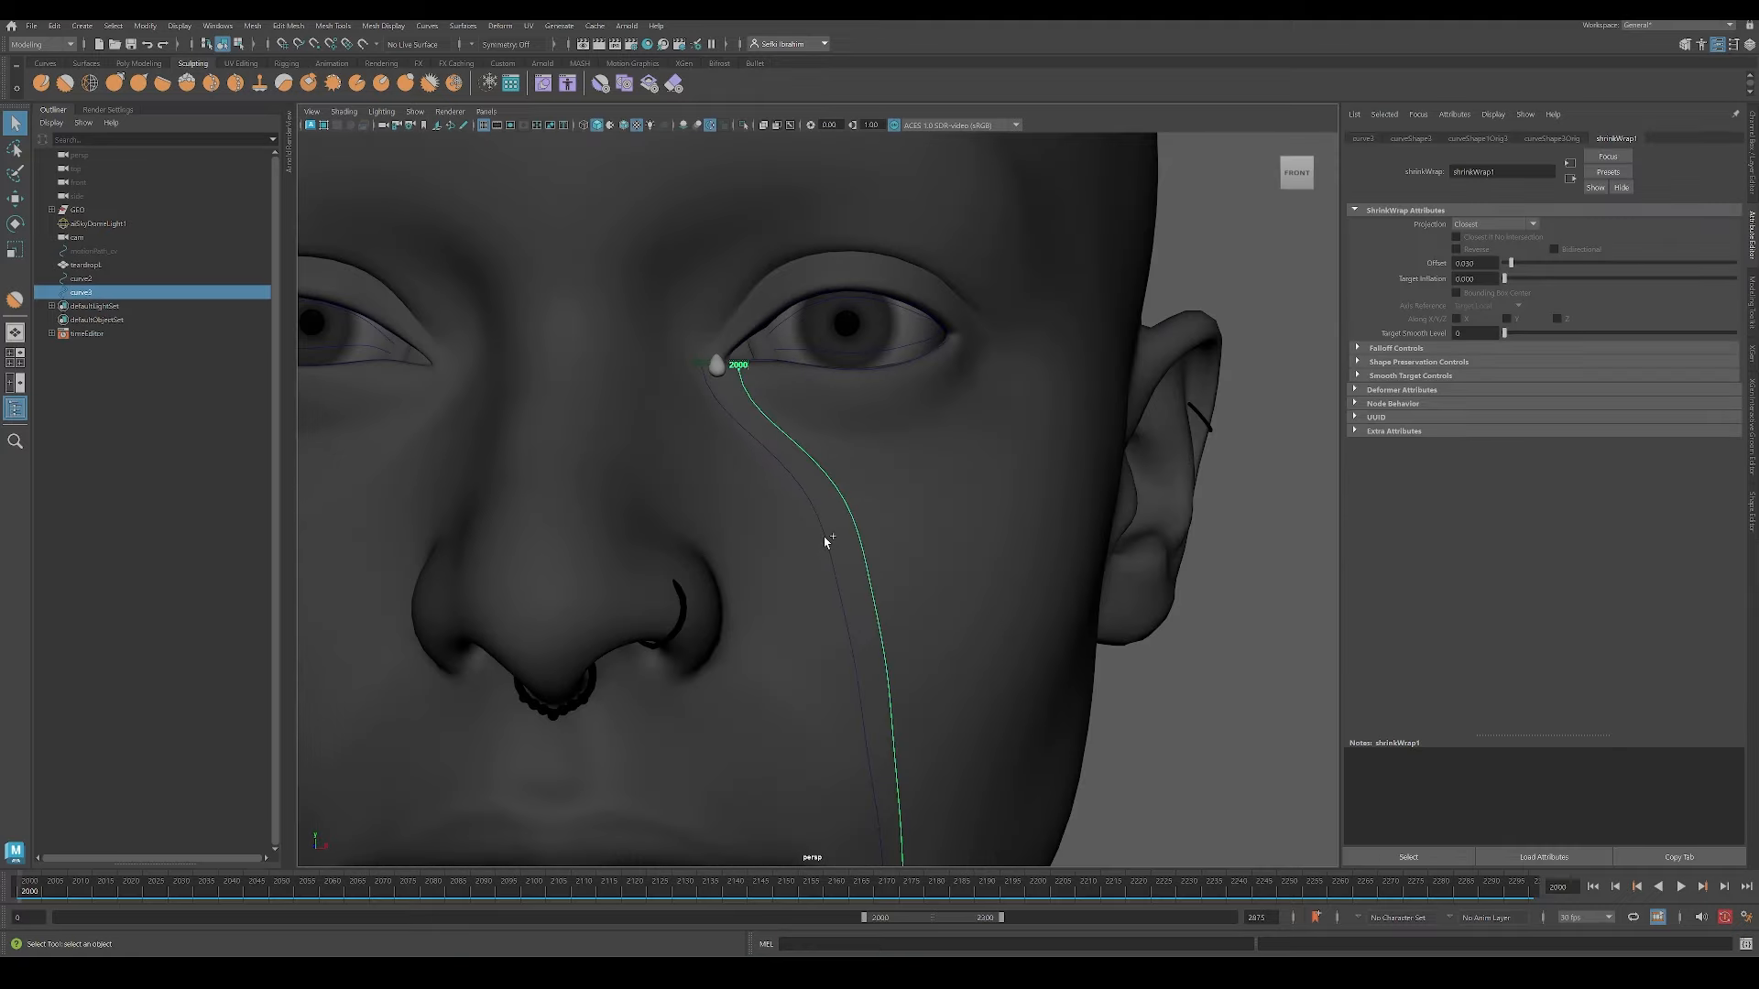
Step: Isolate the two curves and loft a surface between them with polygon output, quads and one section span
left_click(823, 536, "shift")
key("ctrl+1")
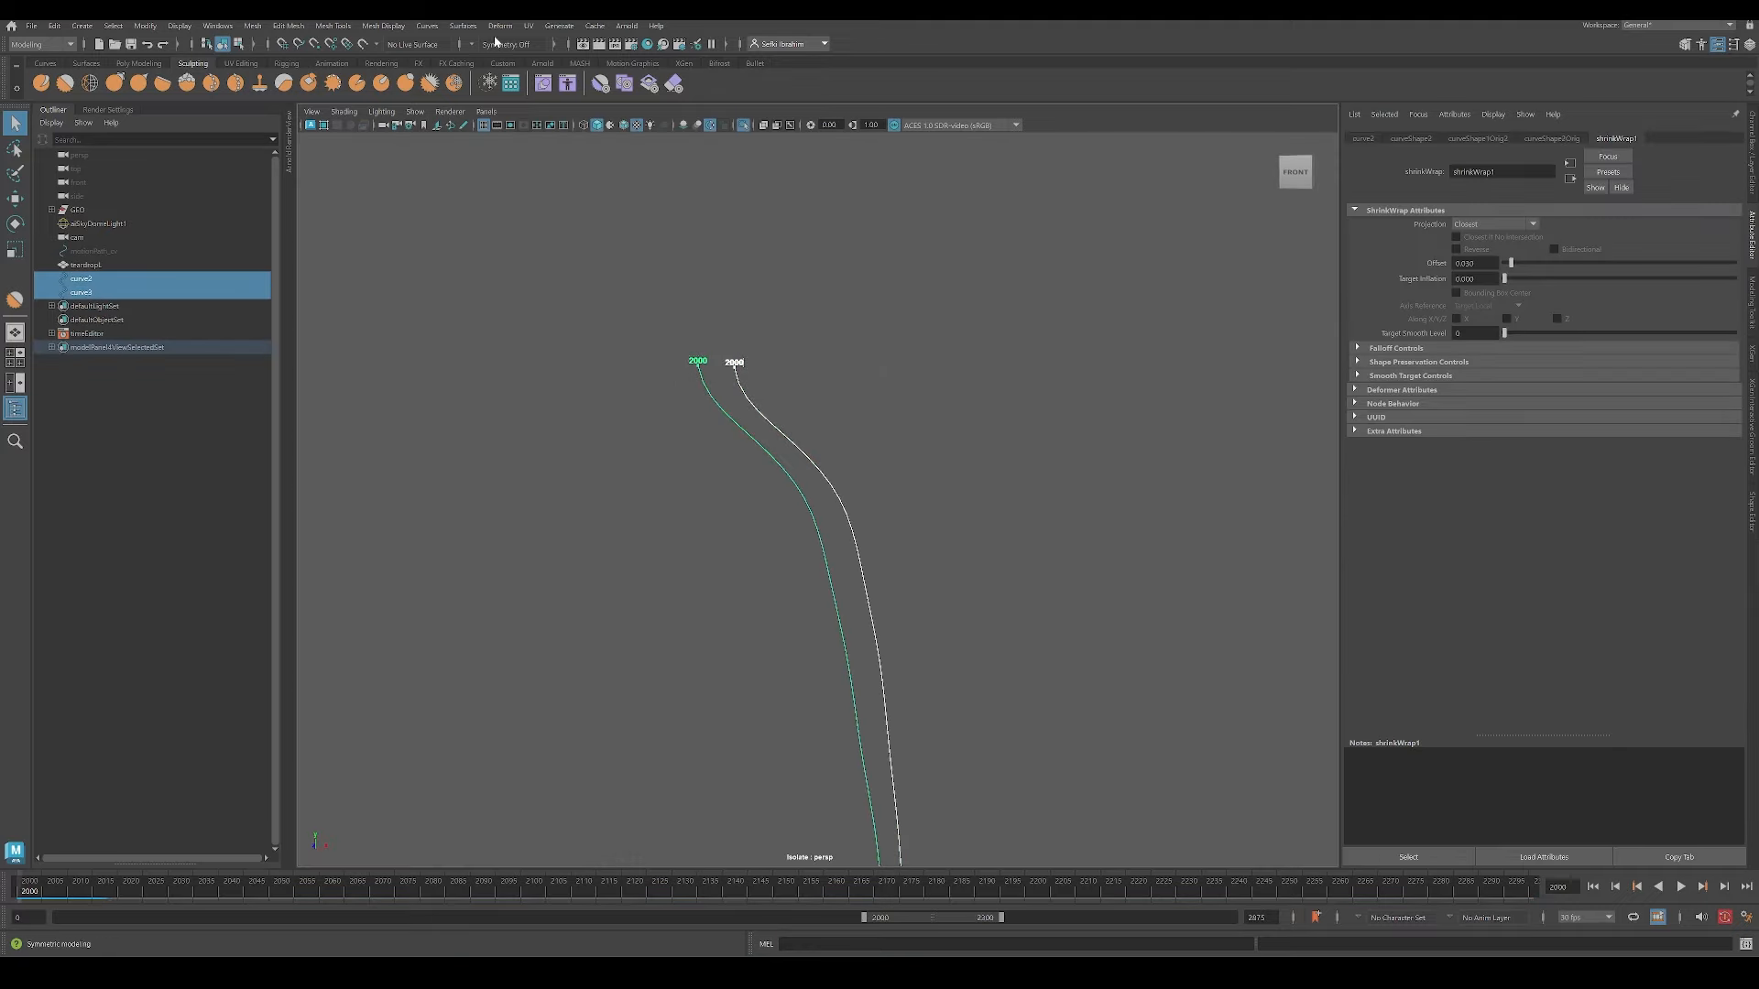
left_click(500, 28)
left_click(427, 28)
left_click(464, 28)
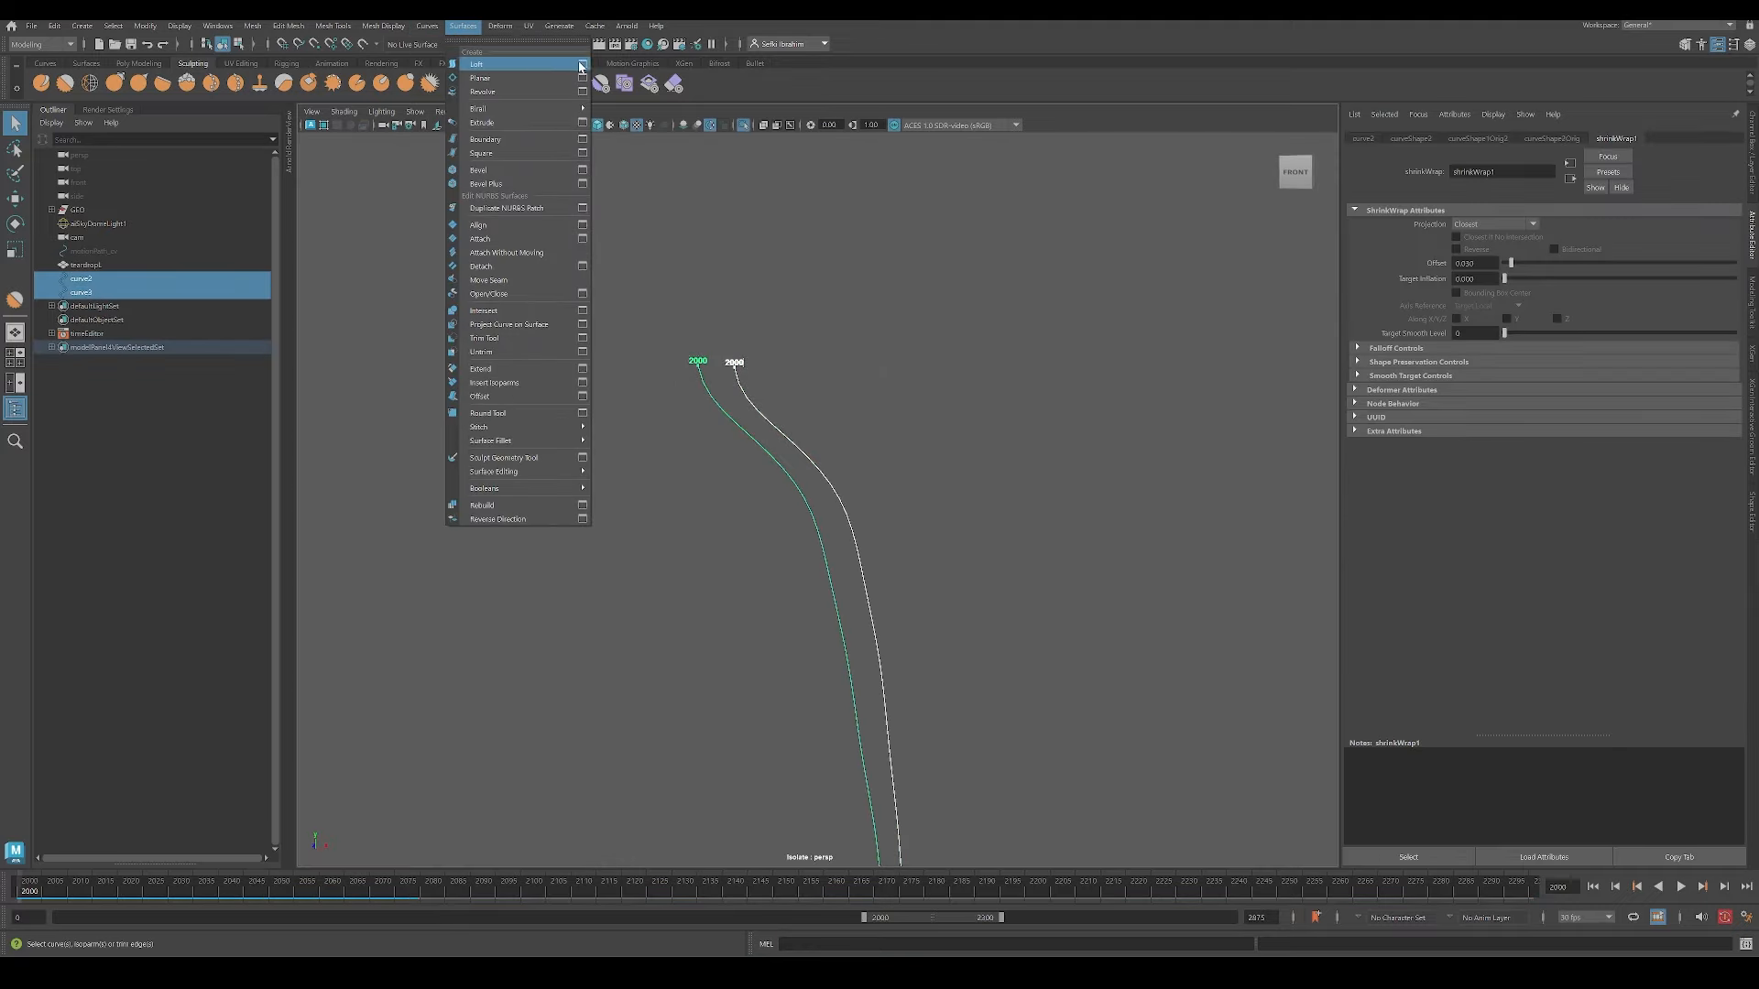
left_click(582, 64)
left_click(1528, 464)
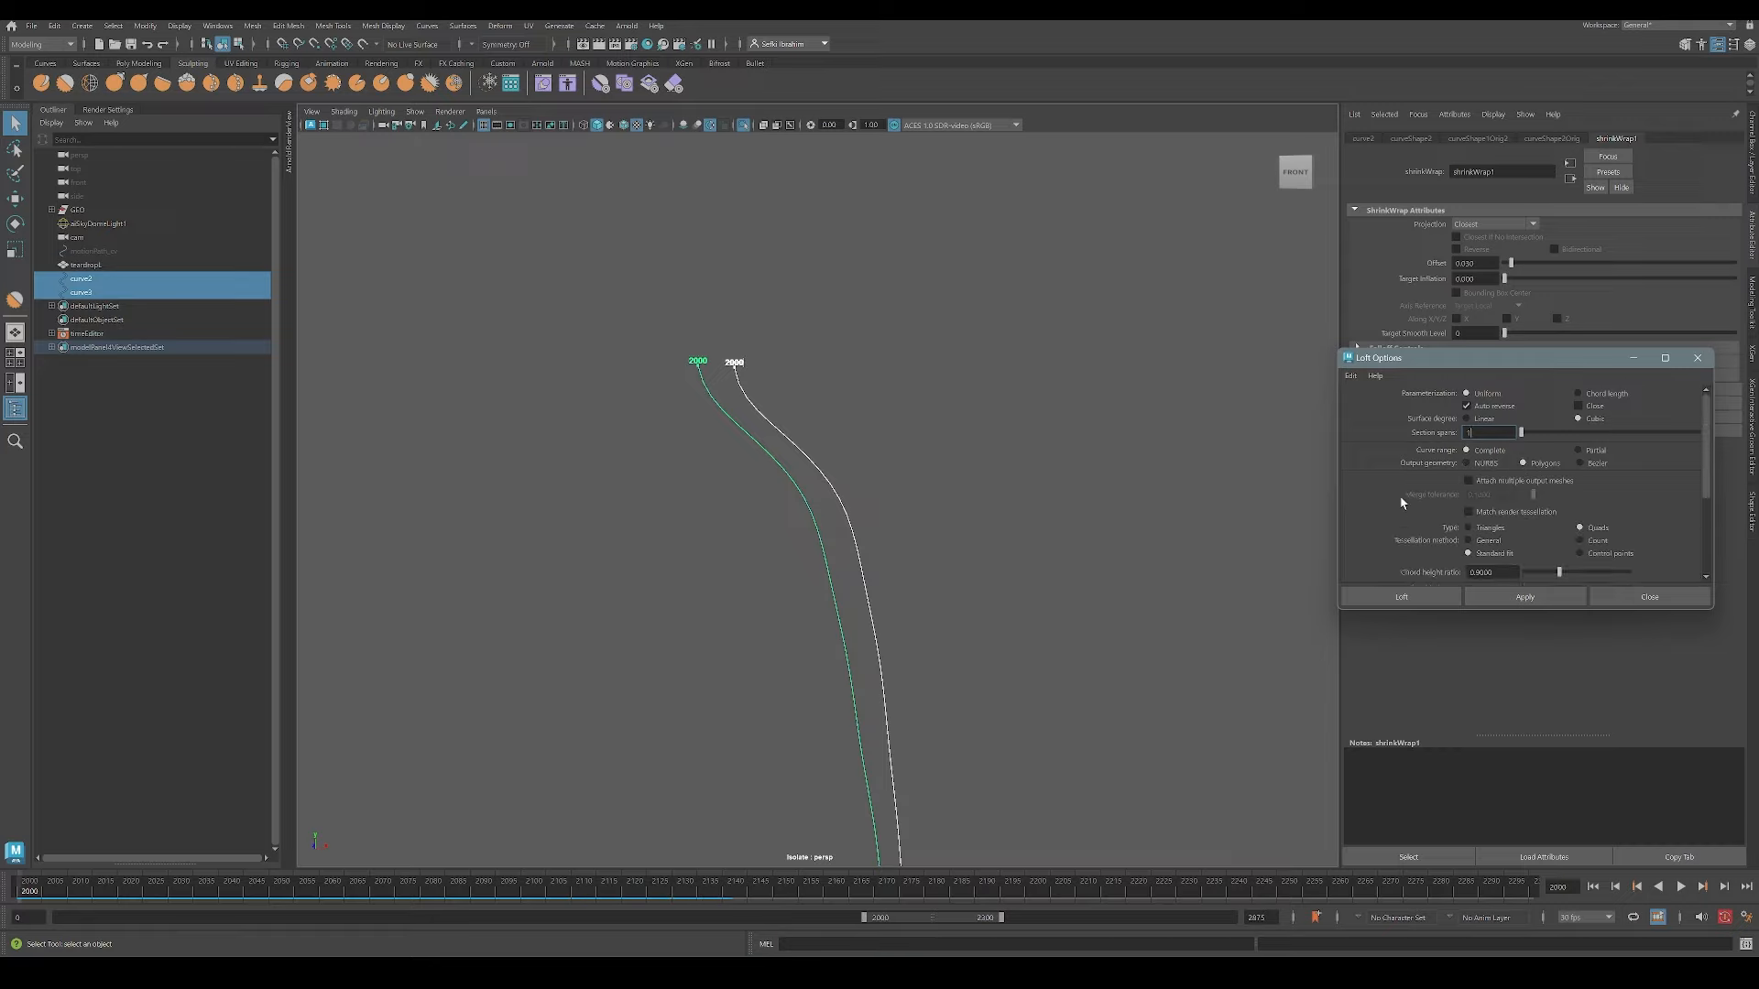
scroll(1489, 510, "down", 2)
scroll(1434, 526, "up", 2)
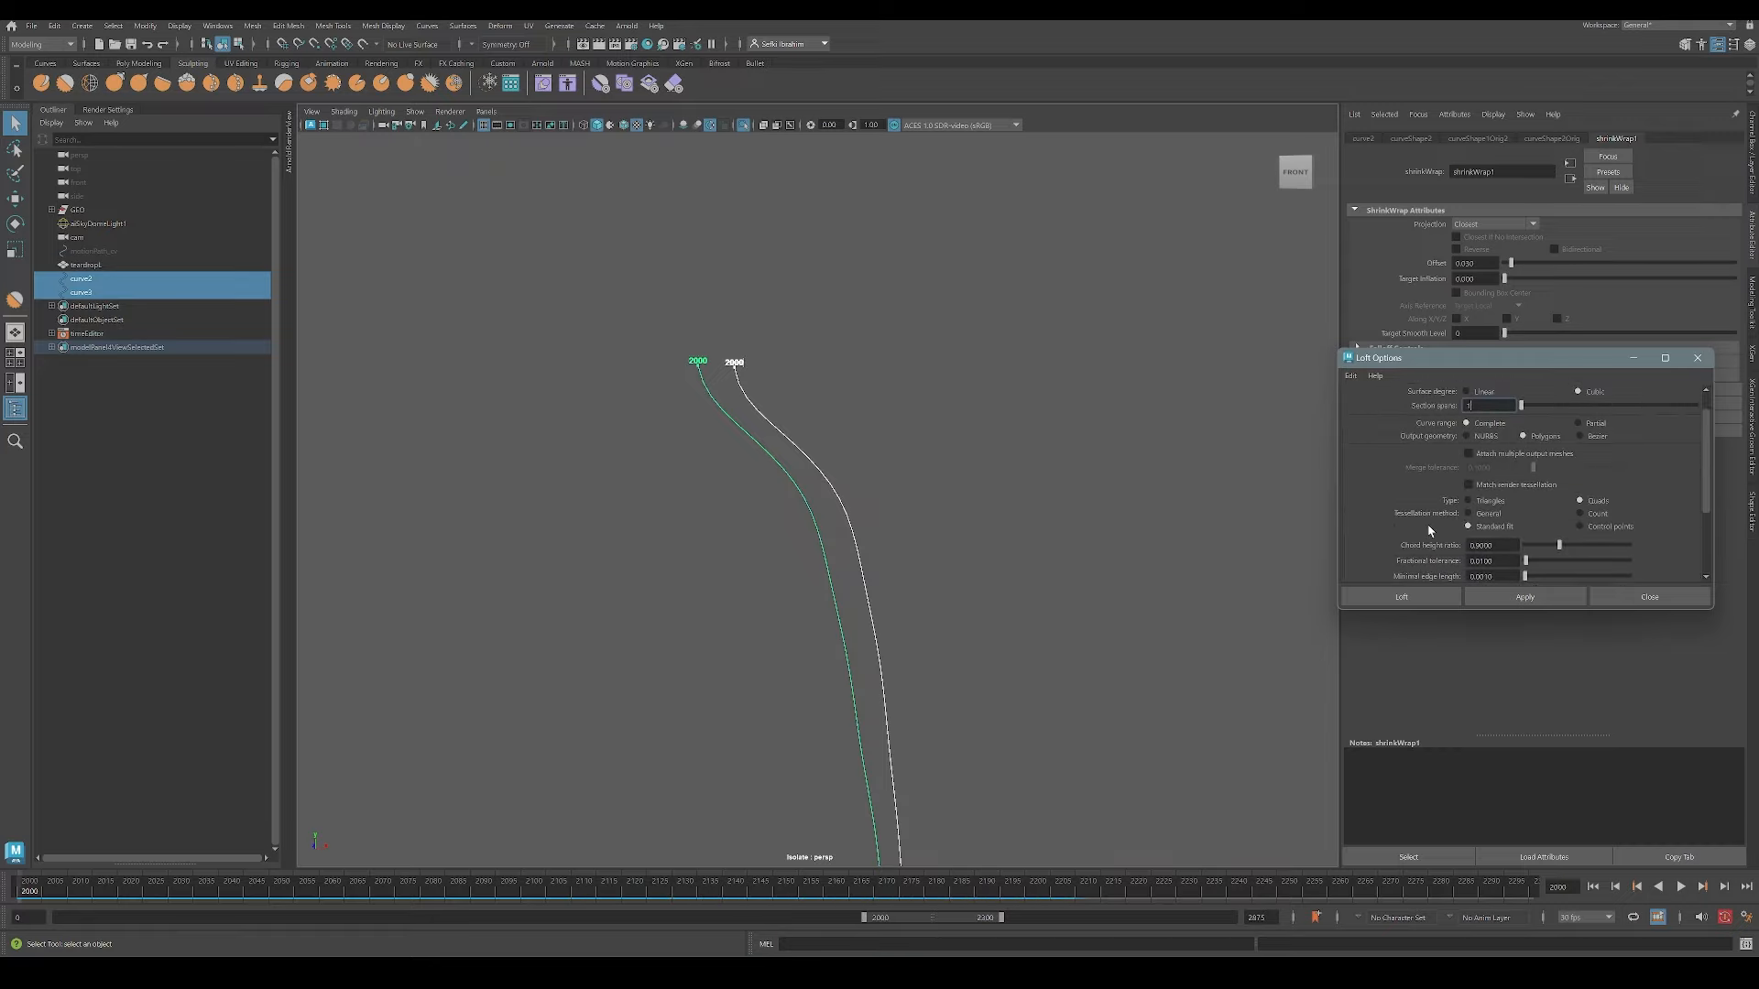
left_click(1526, 597)
left_click(1651, 597)
scroll(814, 498, "down", 1)
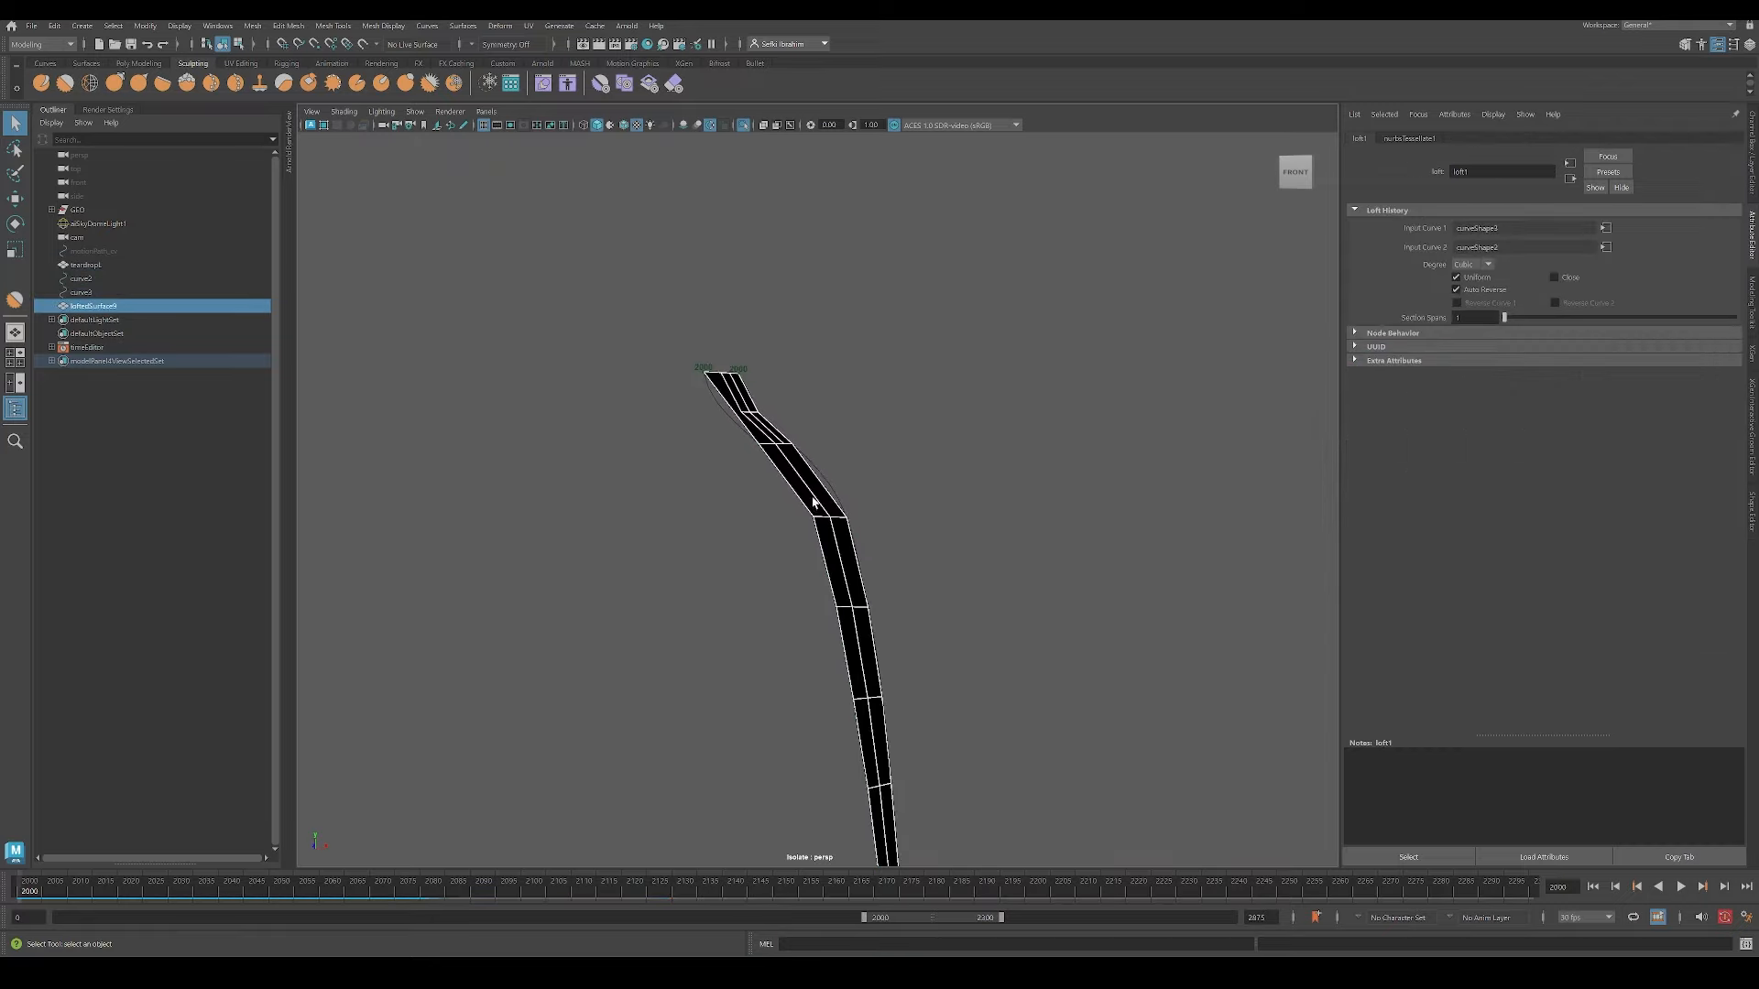
Step: Reverse the normals of the lofted ribbon and check its loft and normal history settings
left_click(812, 496)
left_click(377, 26)
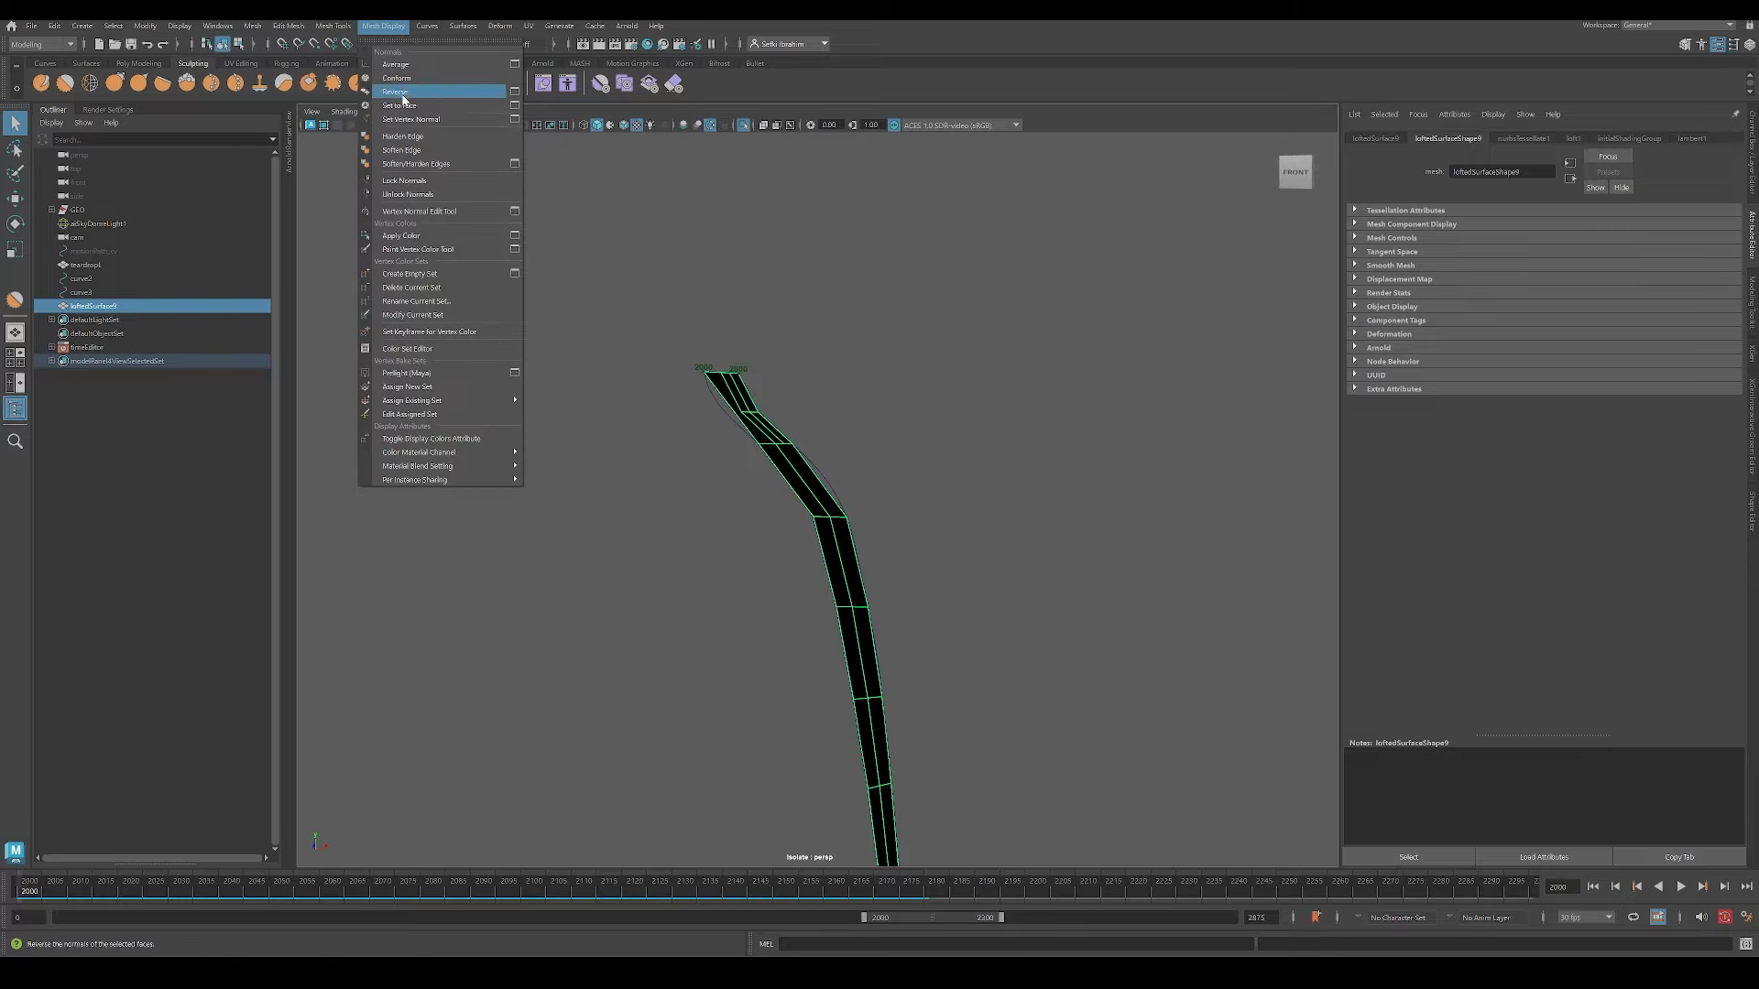
left_click(395, 92)
left_click_drag(903, 503, 815, 486, "alt")
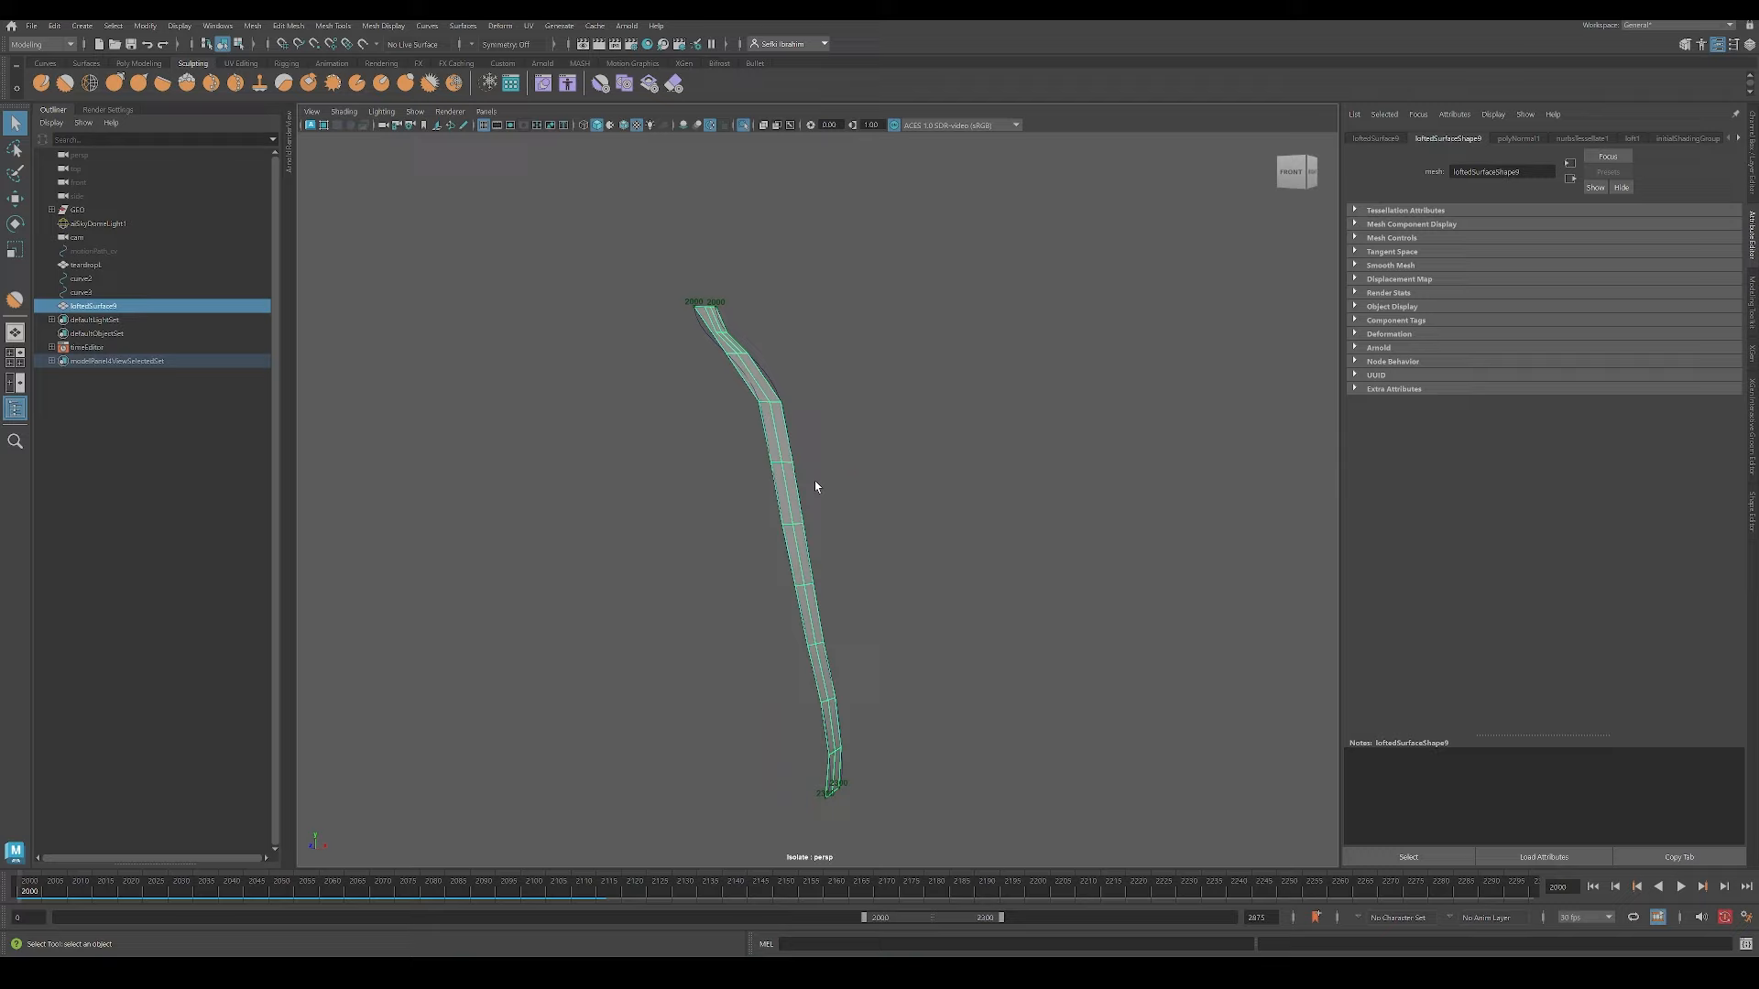
left_click(1633, 139)
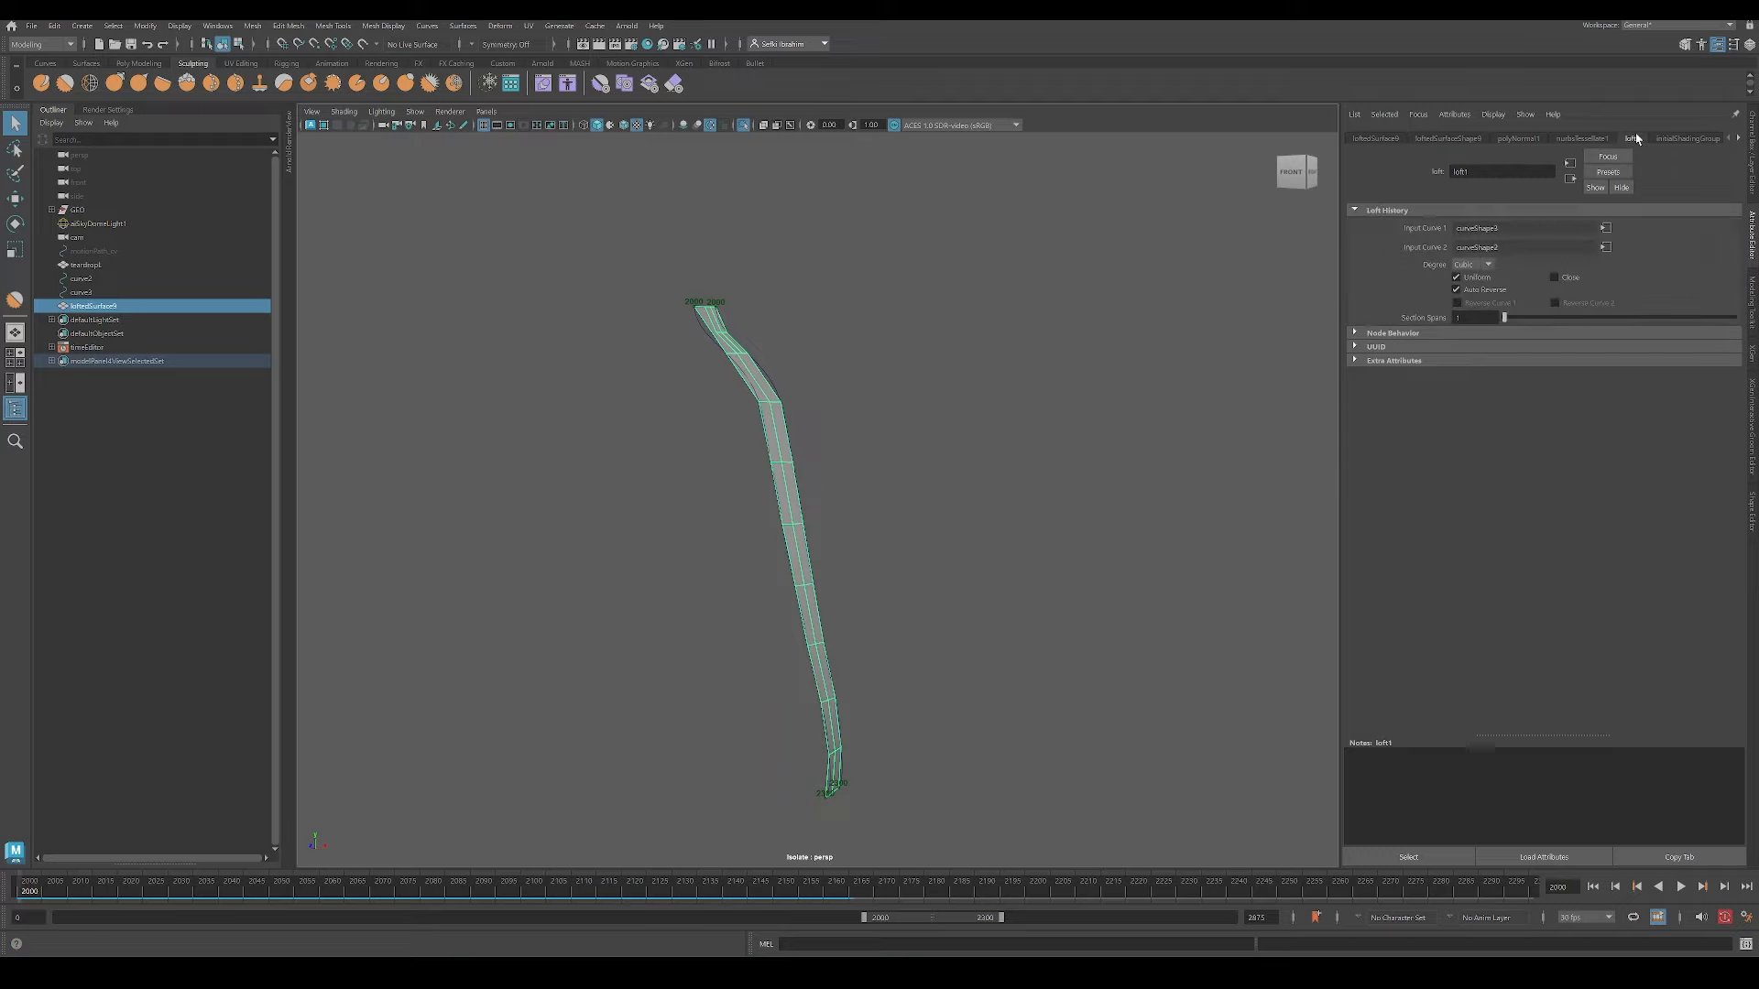
left_click(1582, 139)
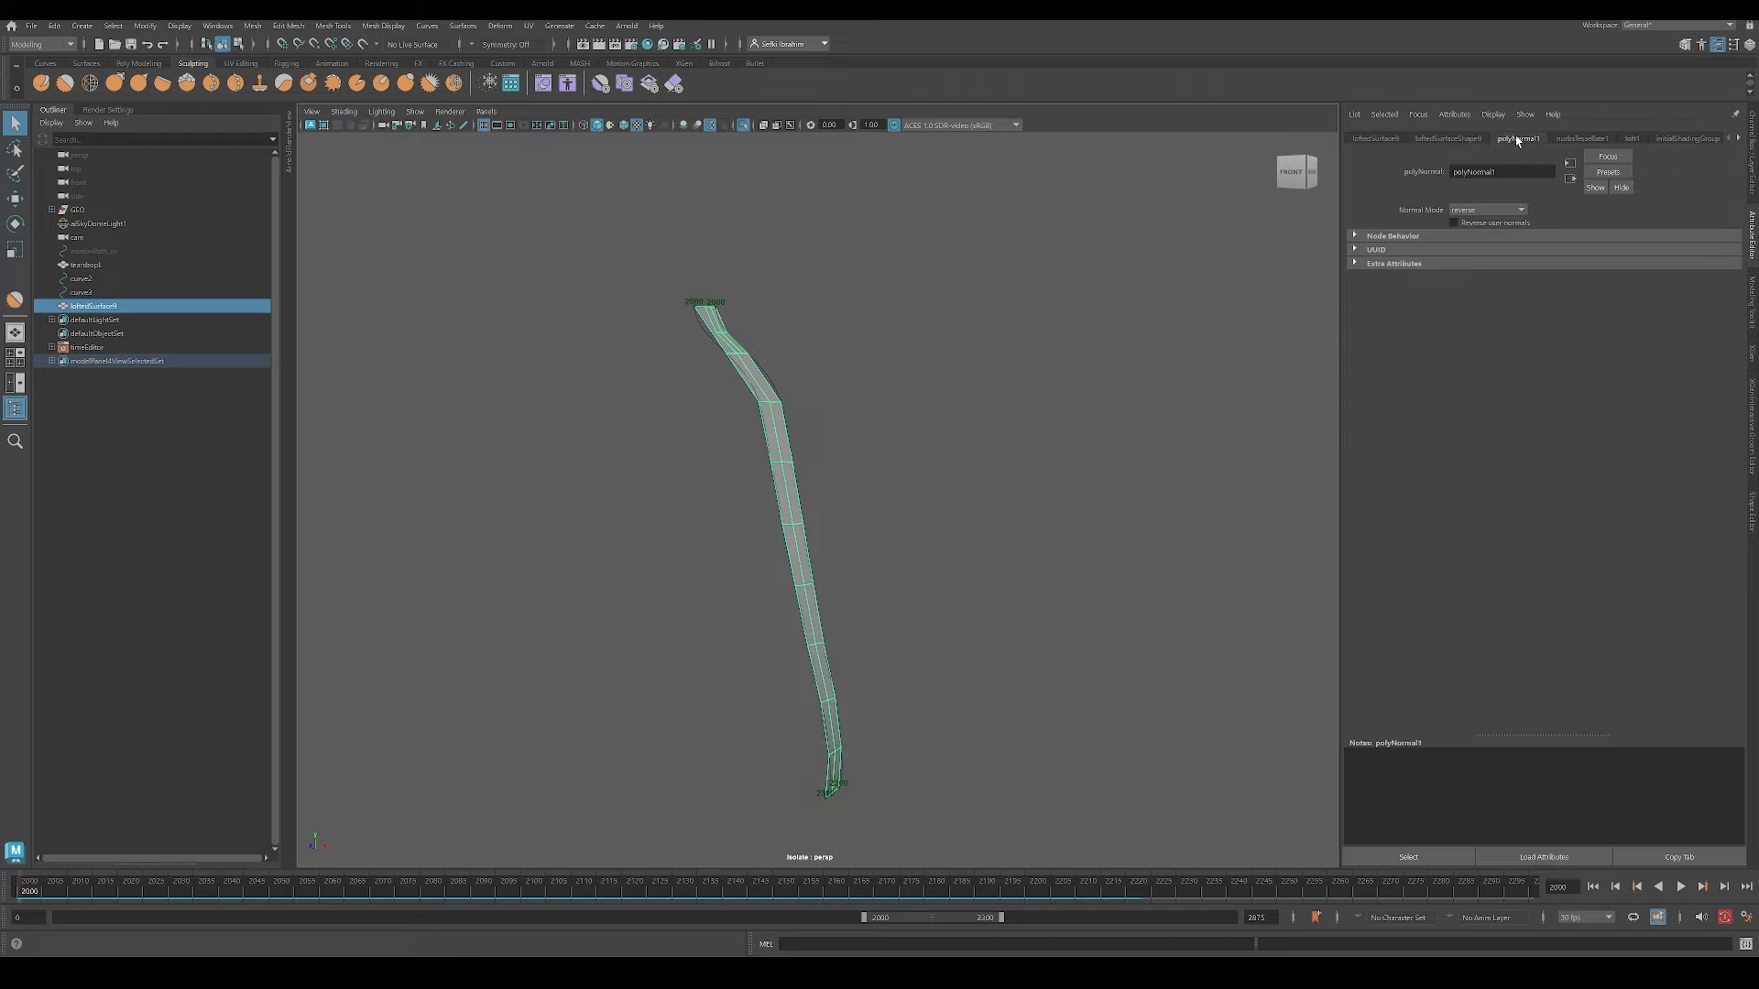
Step: Duplicate the lofted ribbon, then hide the original loft and its two source curves
key("ctrl+d")
left_click(125, 309)
key("h")
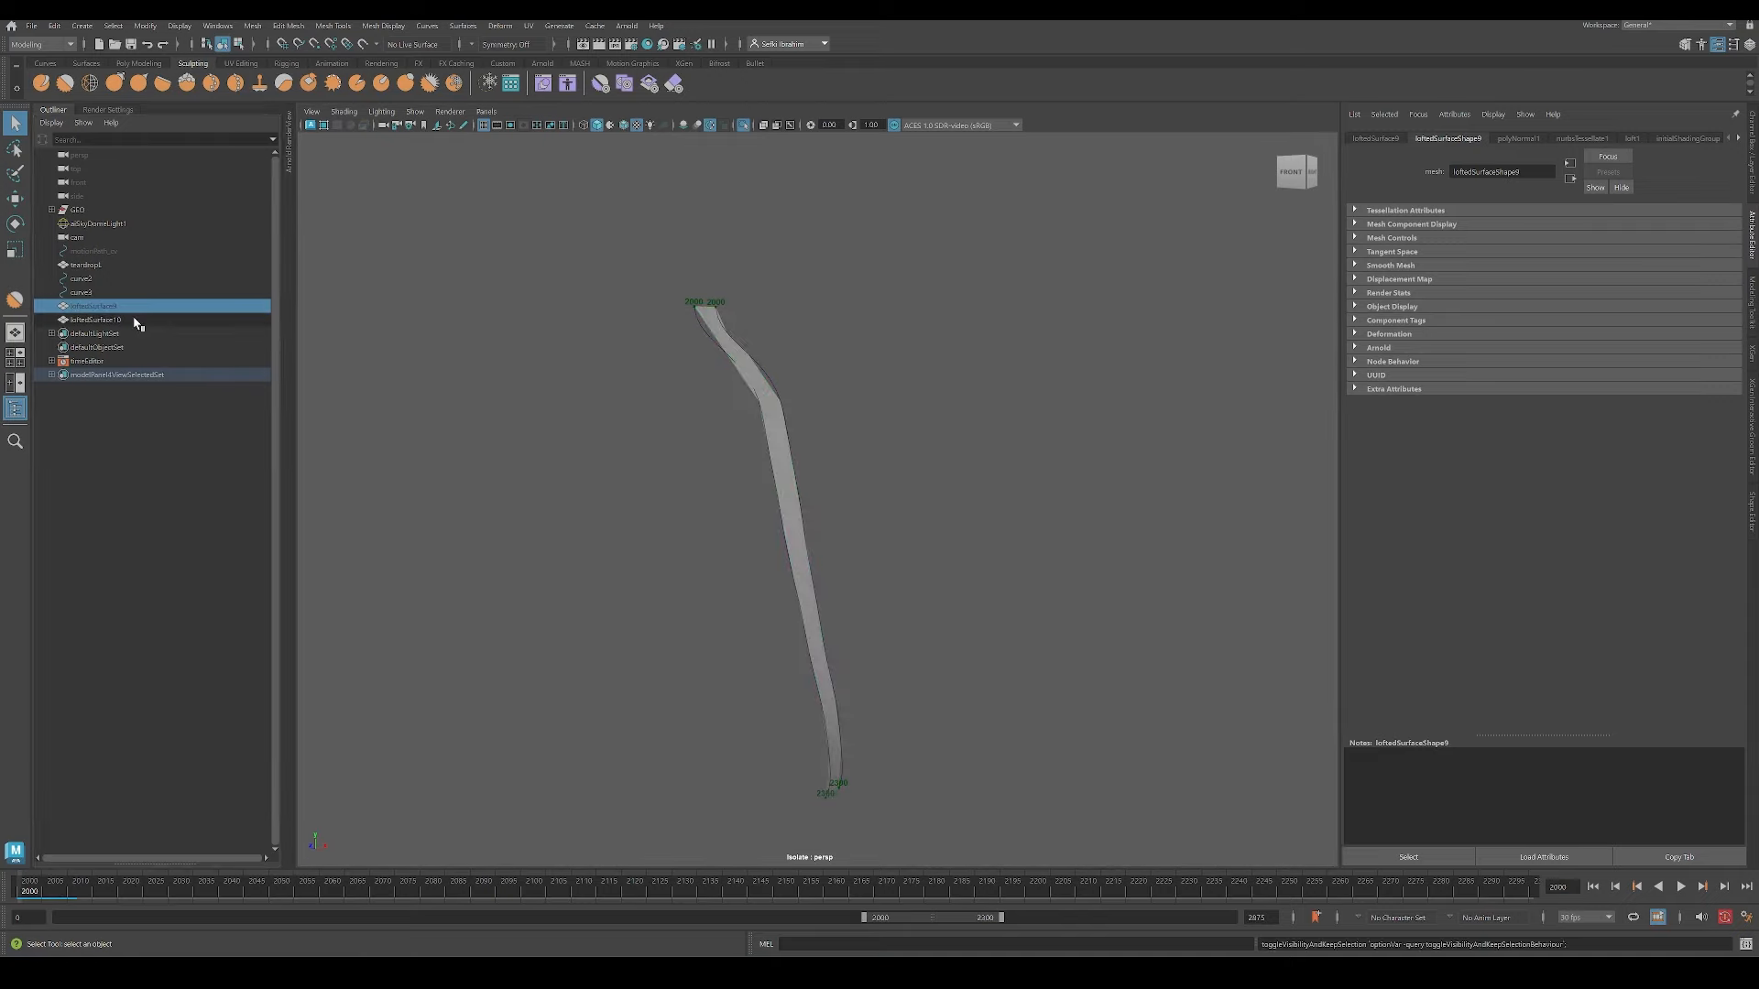
left_click(146, 320)
left_click_drag(107, 295, 106, 282)
key("h")
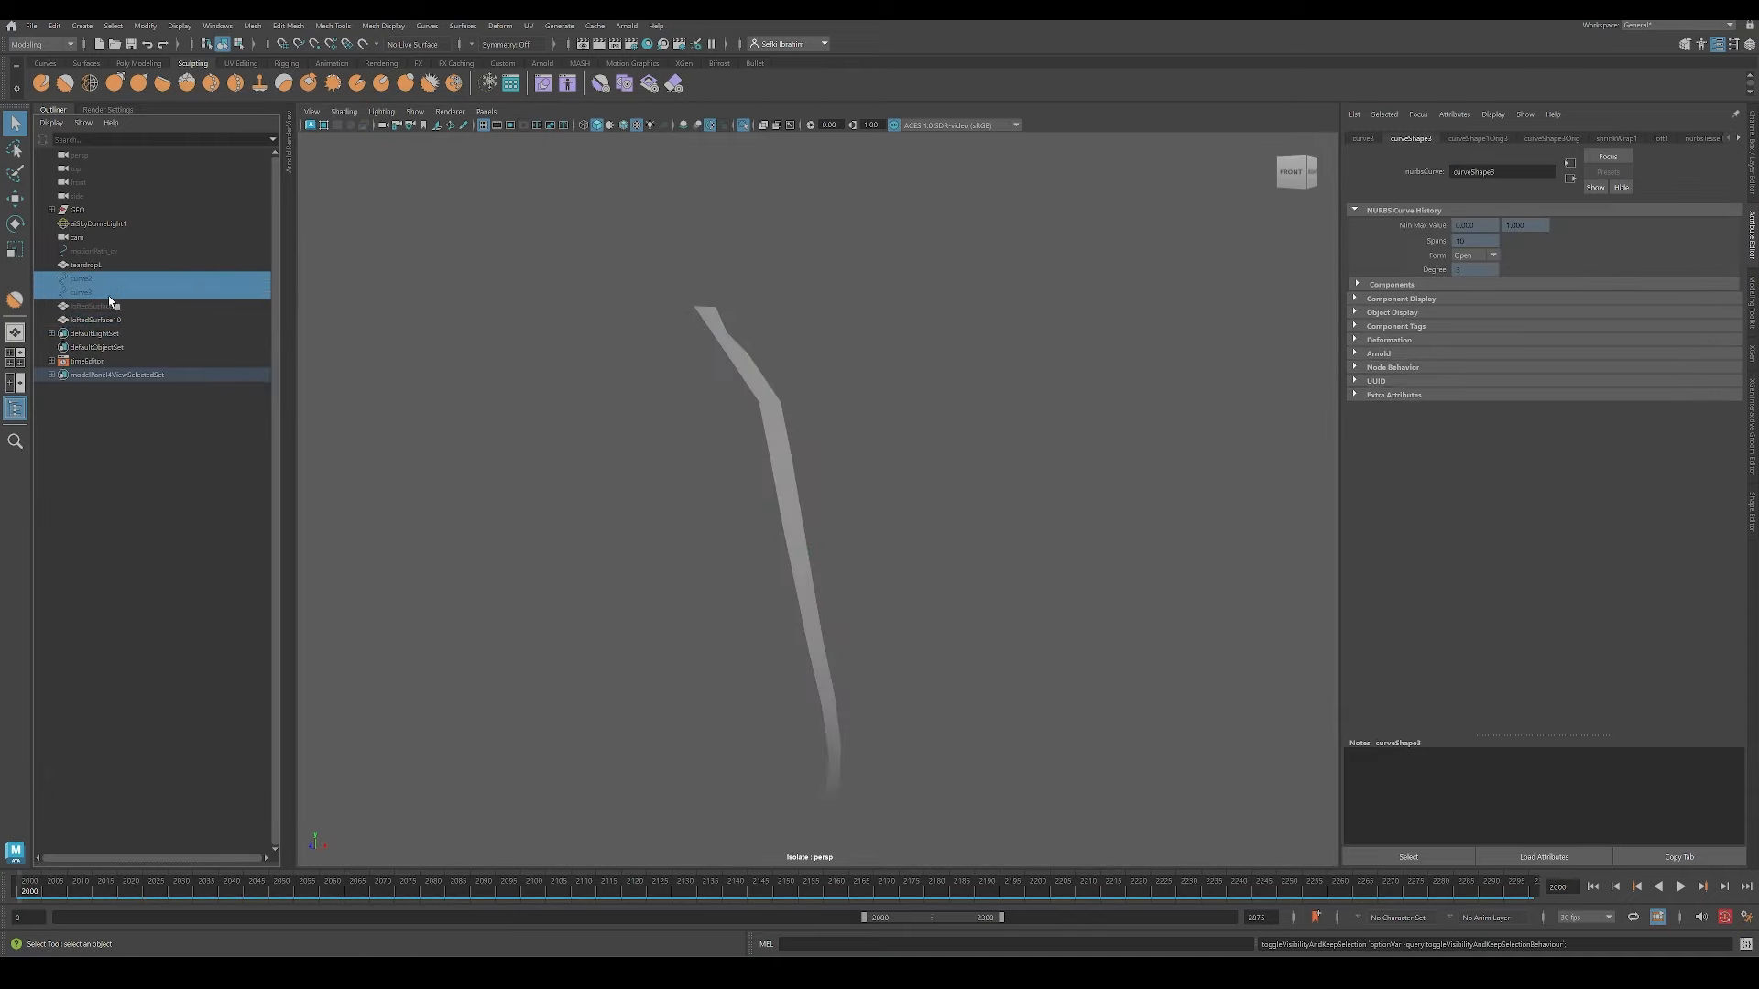
Step: Group the original loft with its curves as stream_loft_GRP and rename the duplicate ribbon tearStreamR
left_click(110, 309, "ctrl")
key("ctrl+g")
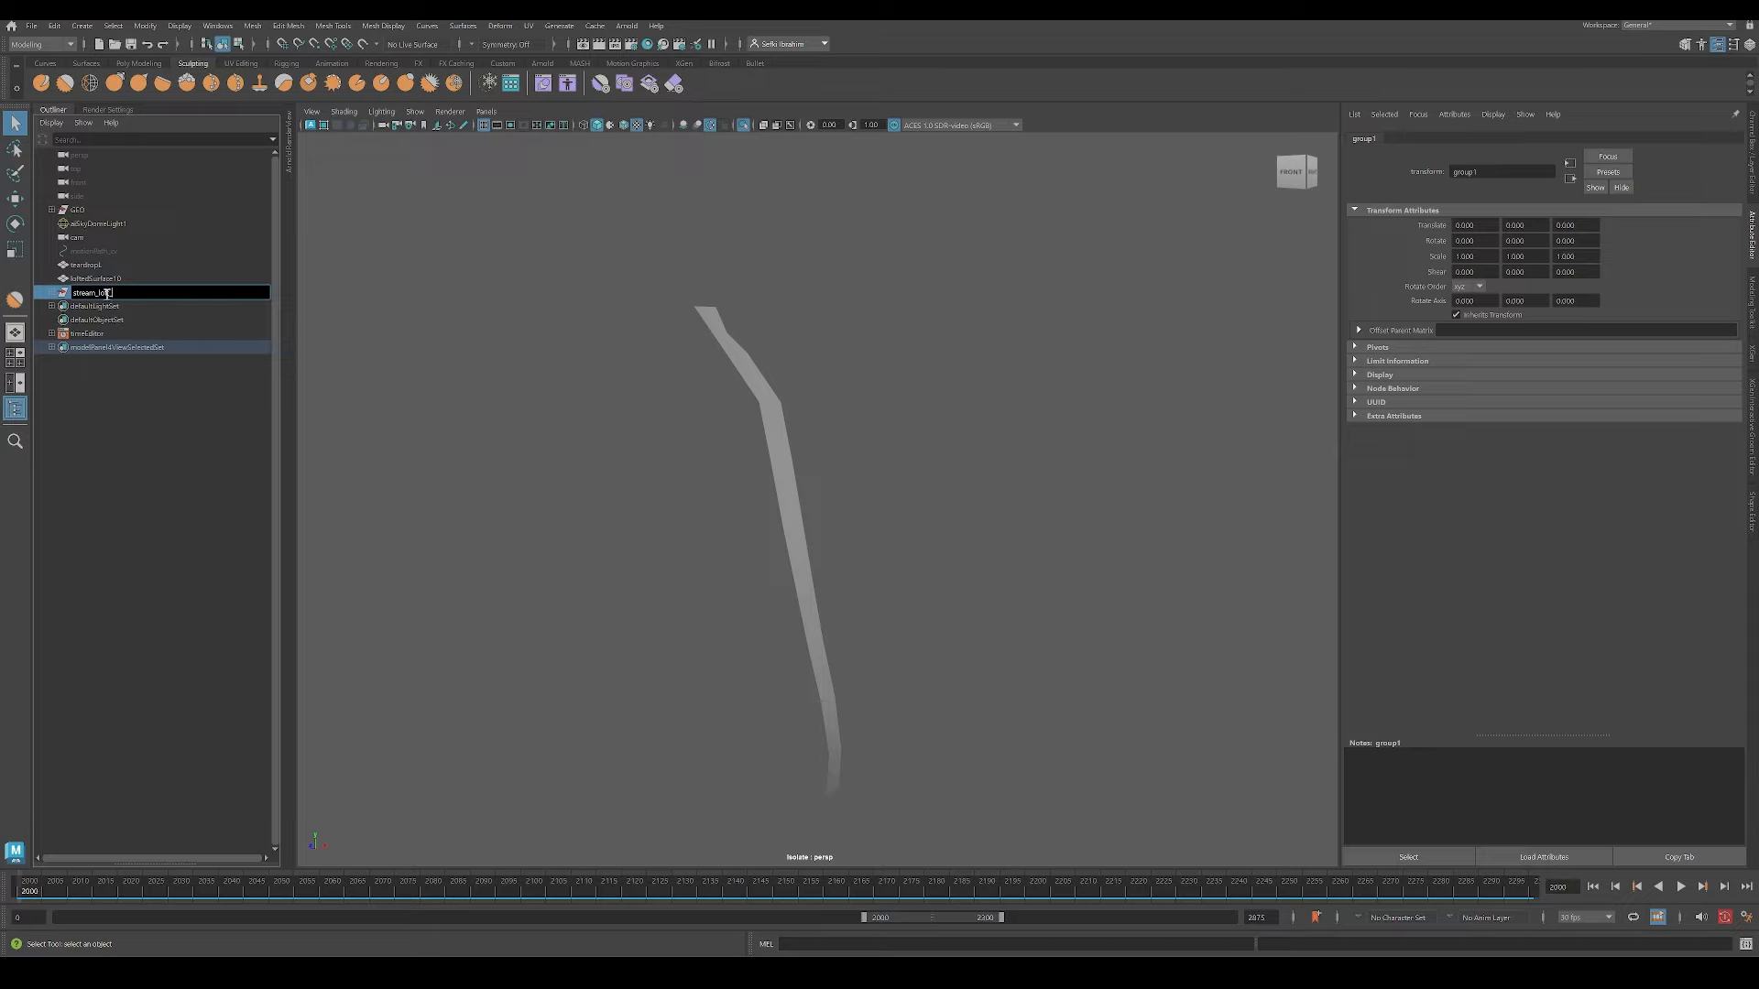
double_click(99, 279)
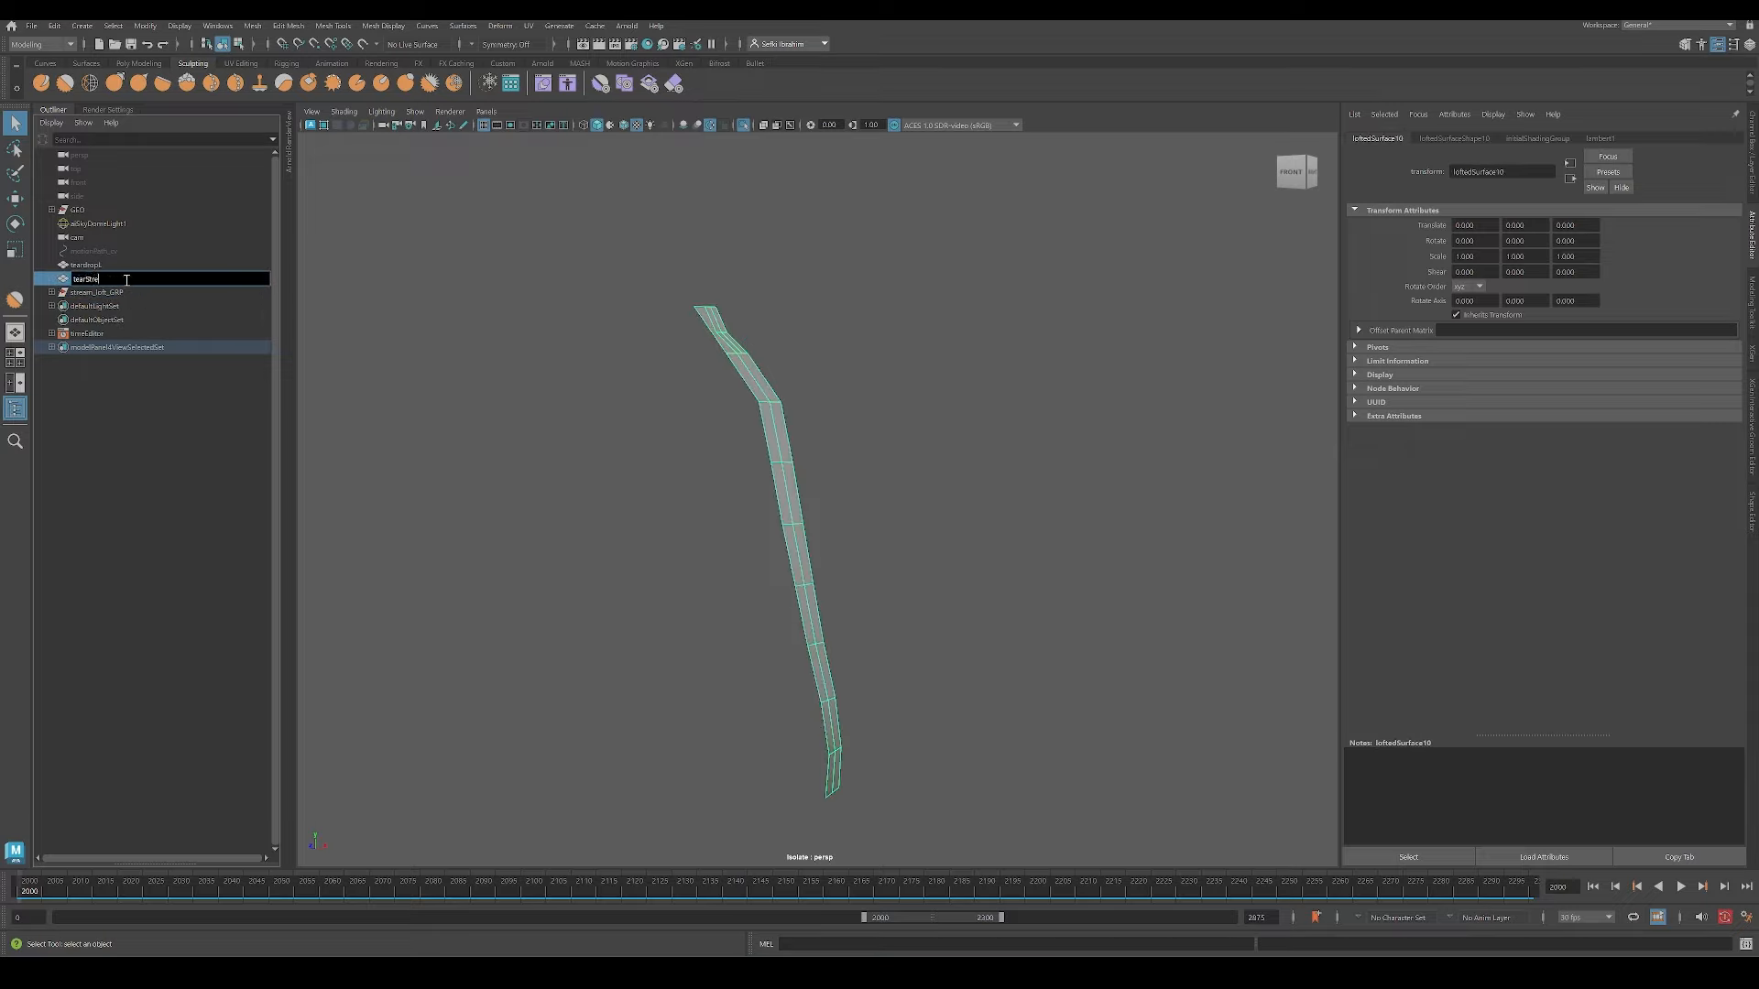
key("Return")
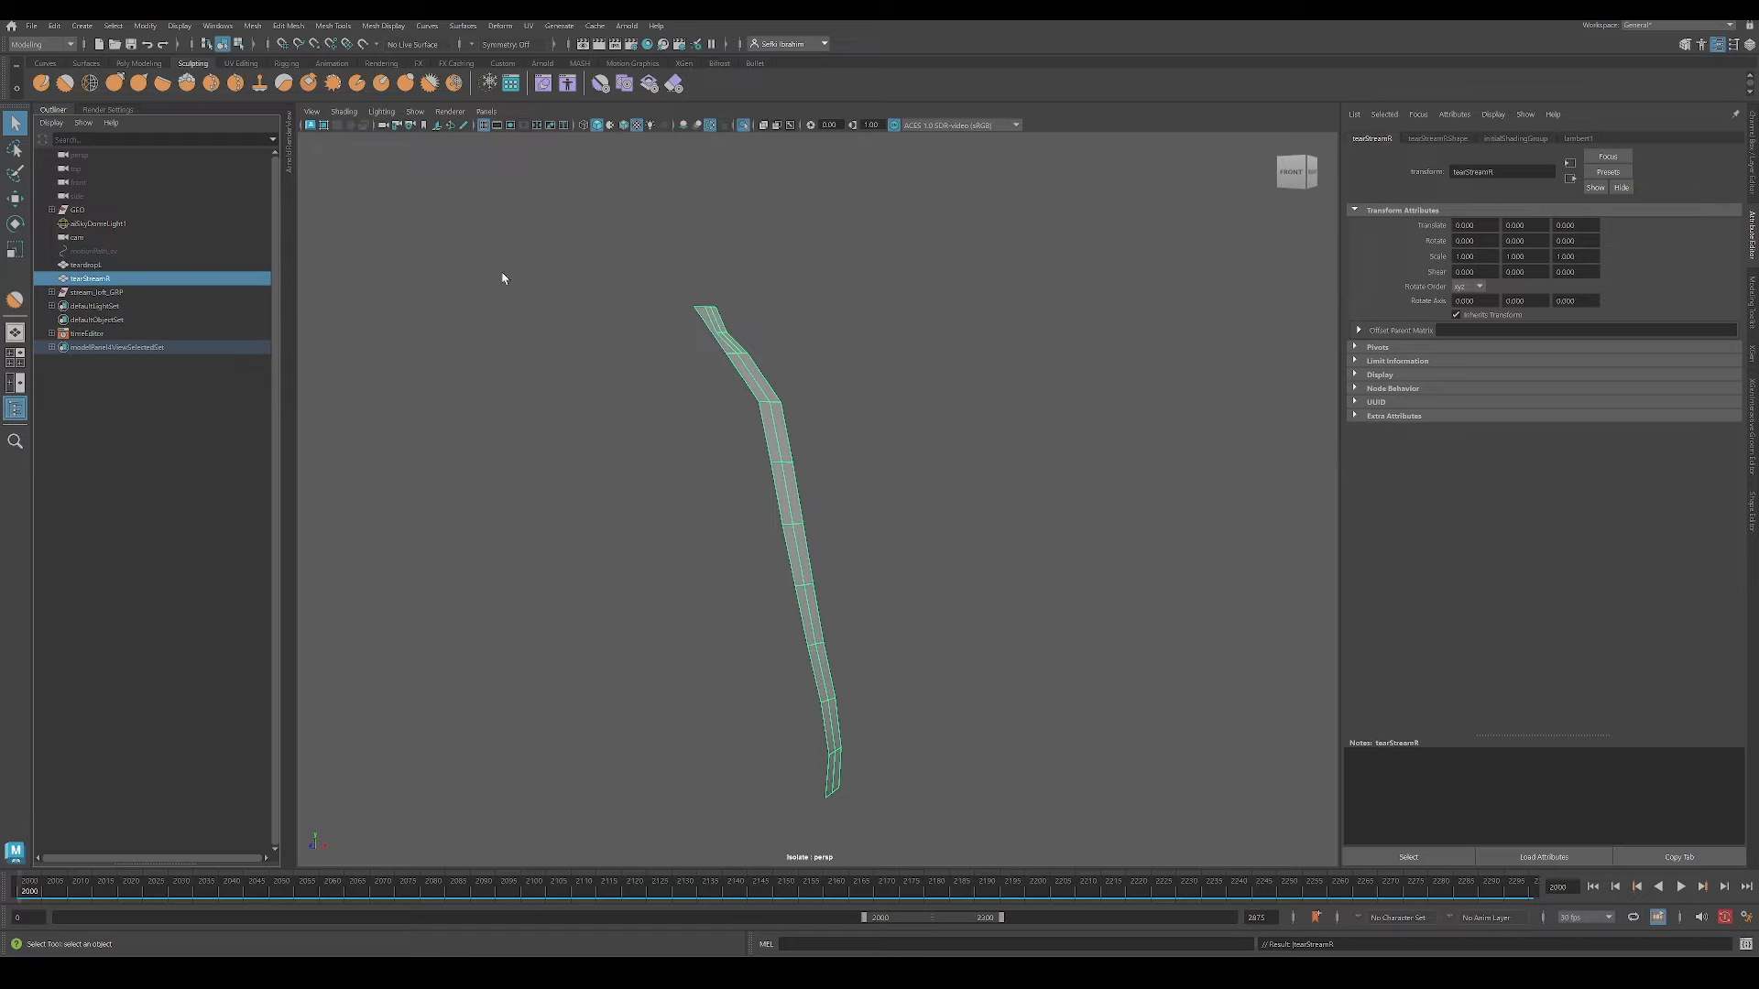
Step: Delete the extra lengthwise edges near the upper end of tearStreamR to leave a single center edge
left_click_drag(731, 363, 773, 392, "alt")
key("ctrl+1")
key("ctrl+1")
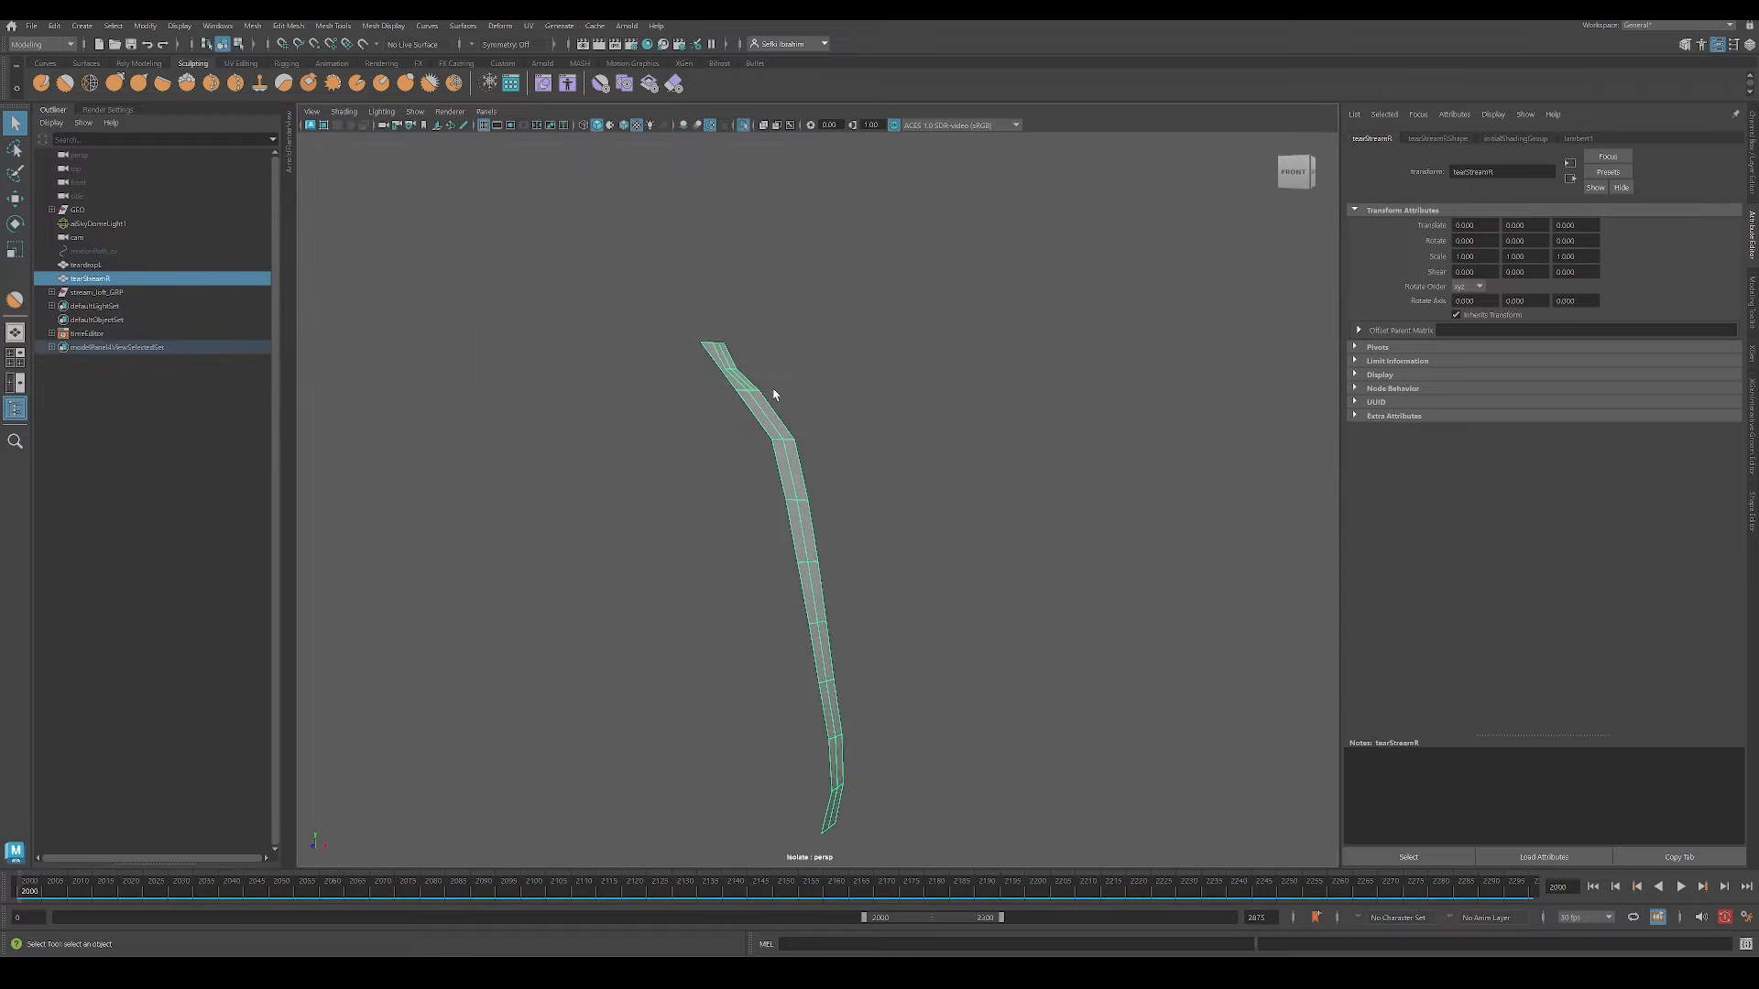
scroll(775, 394, "up", 10)
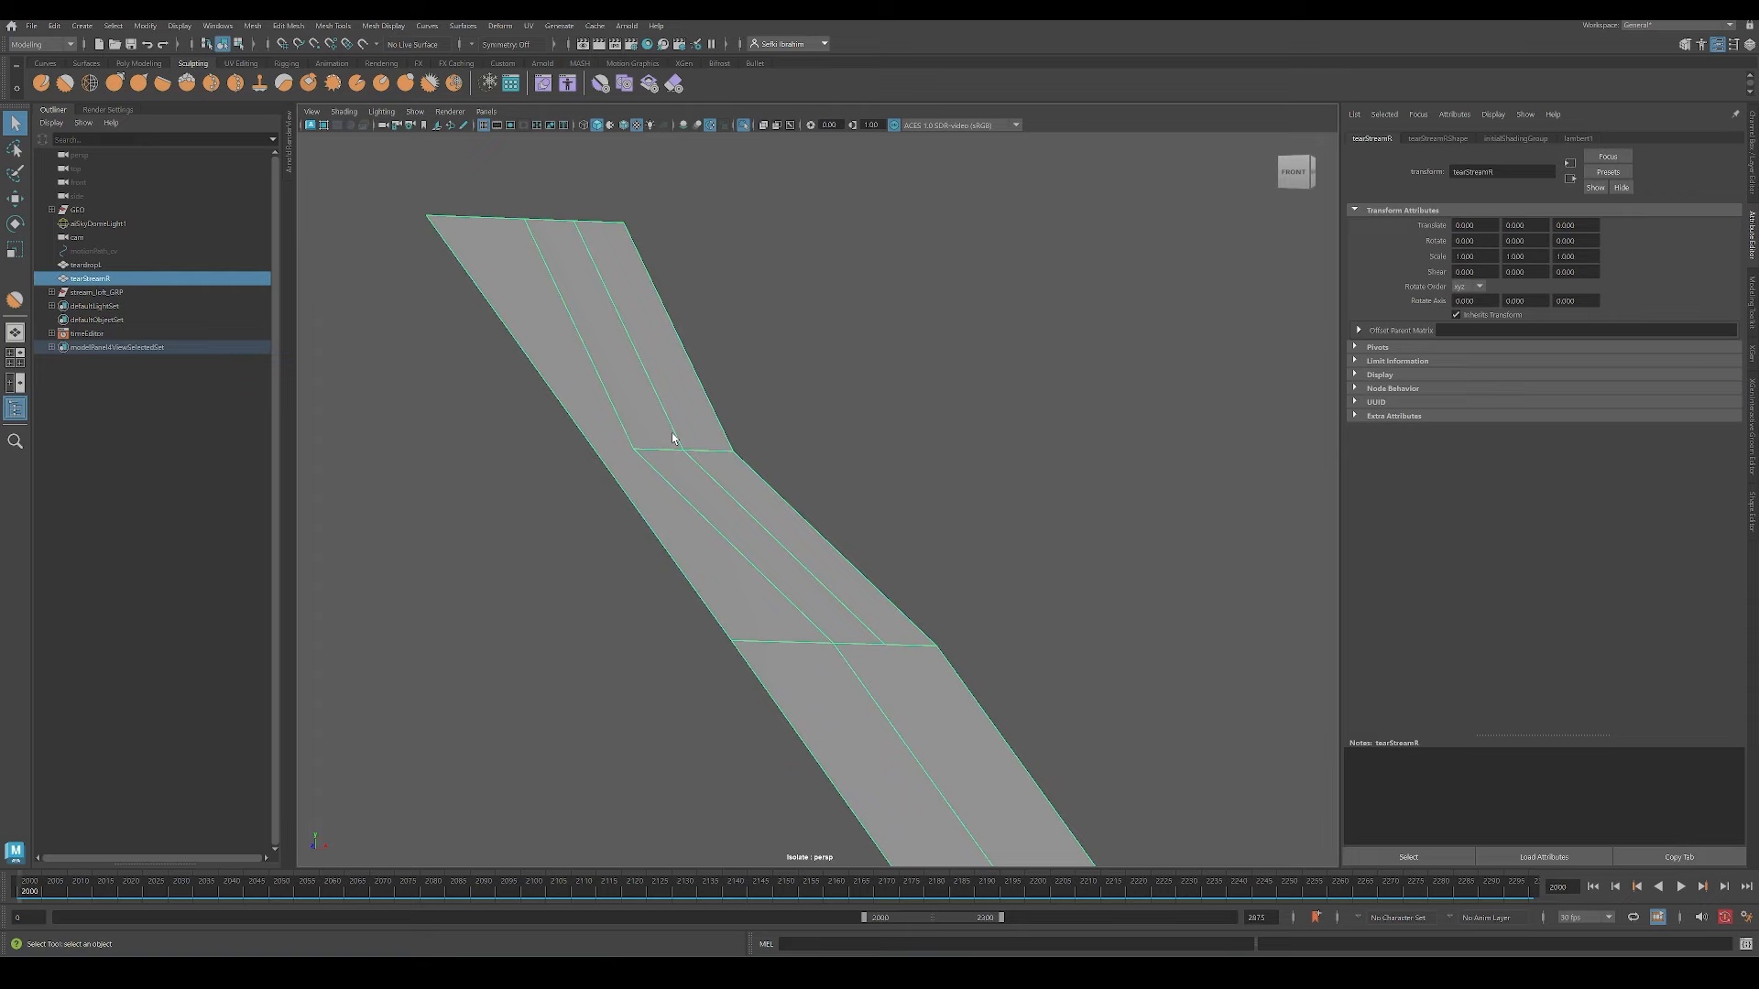
right_click_drag(671, 433, 668, 406)
double_click(656, 450)
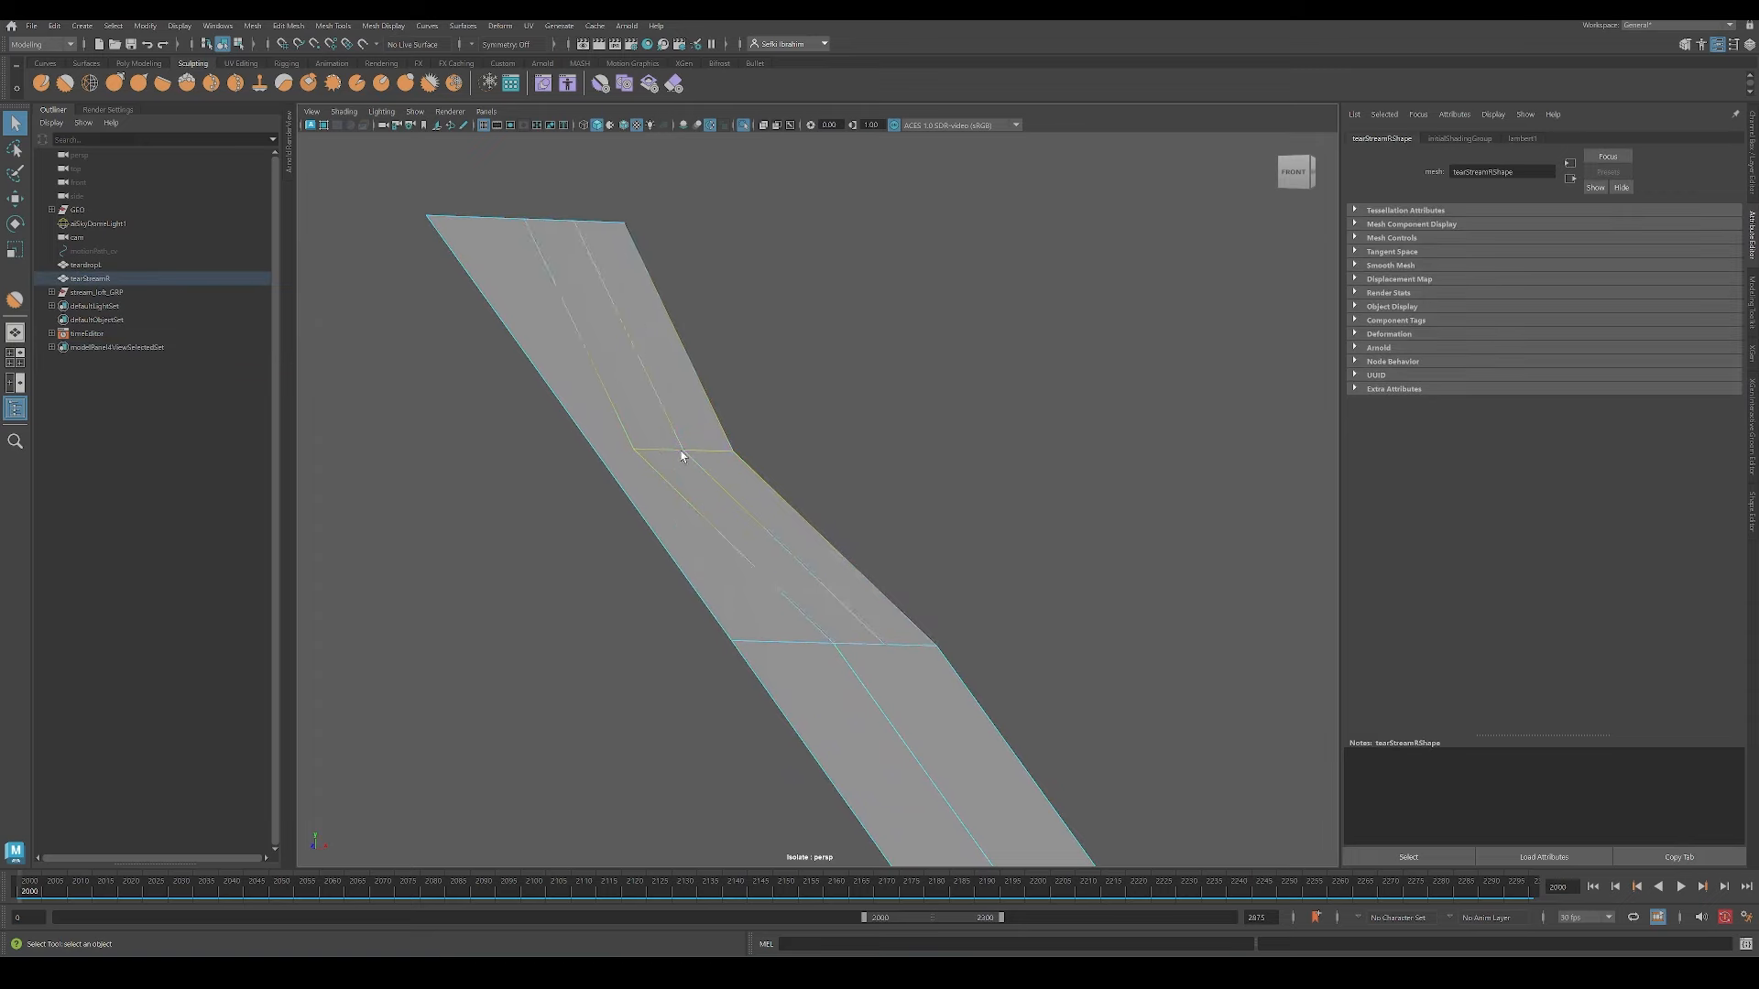
left_click(288, 26)
left_click(331, 324)
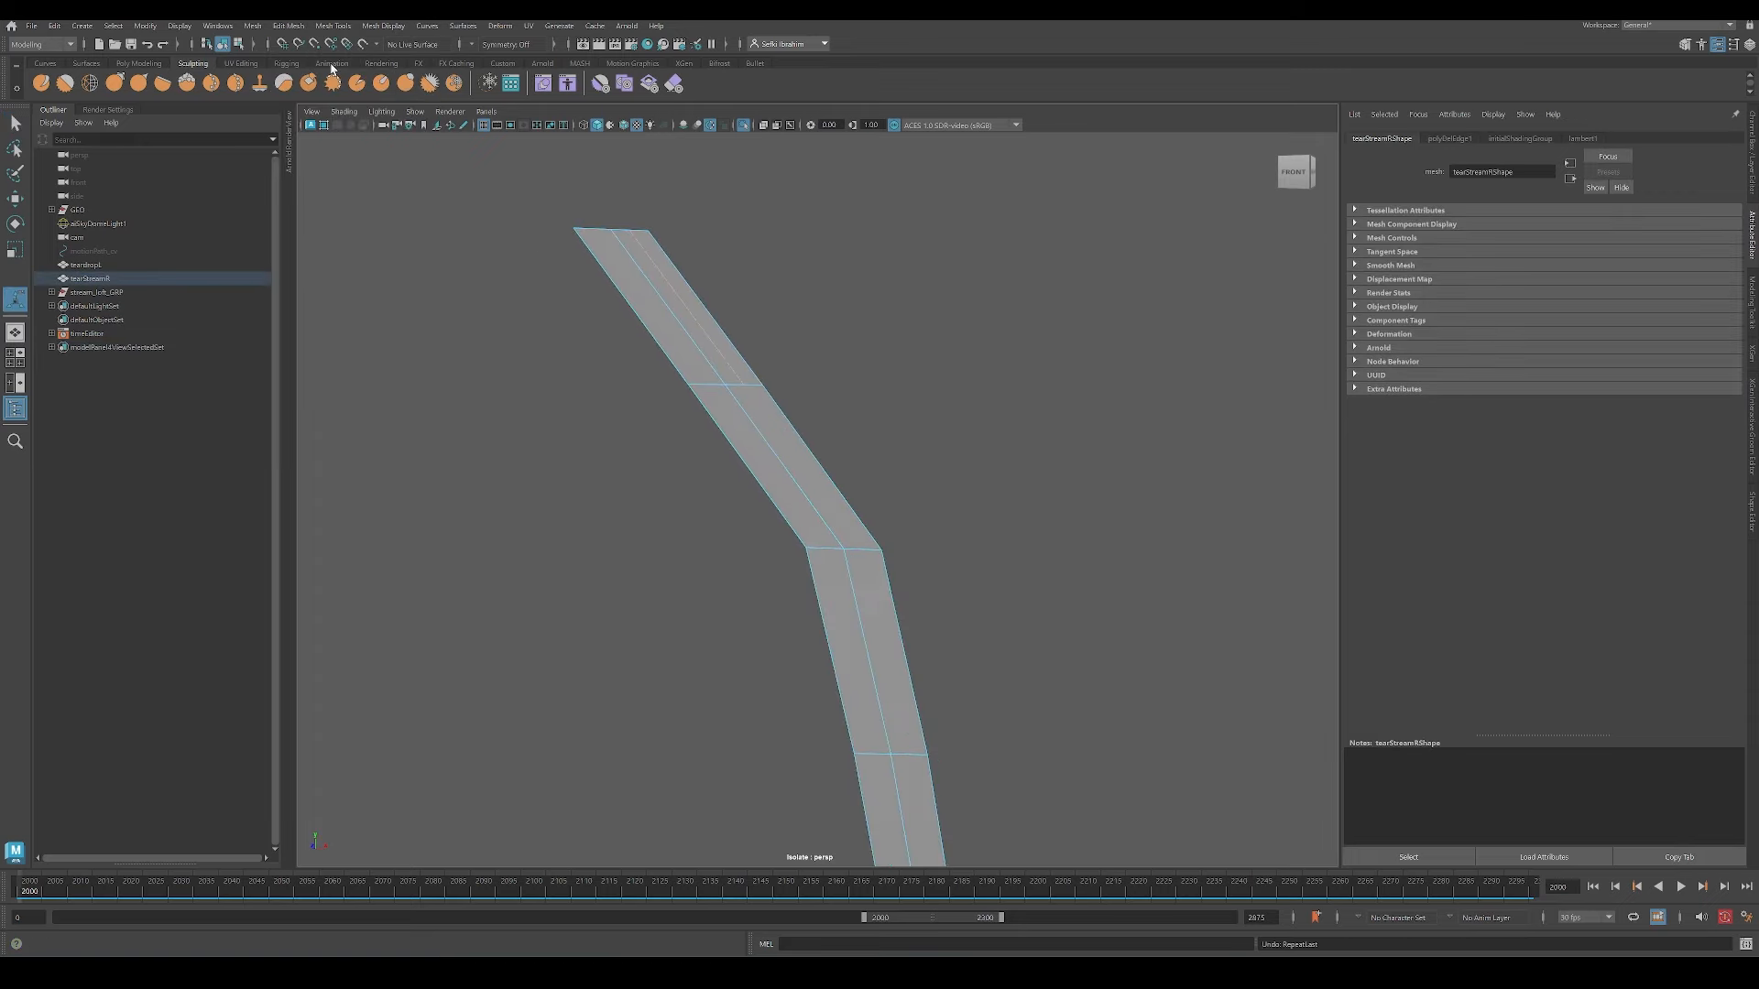
left_click(253, 25)
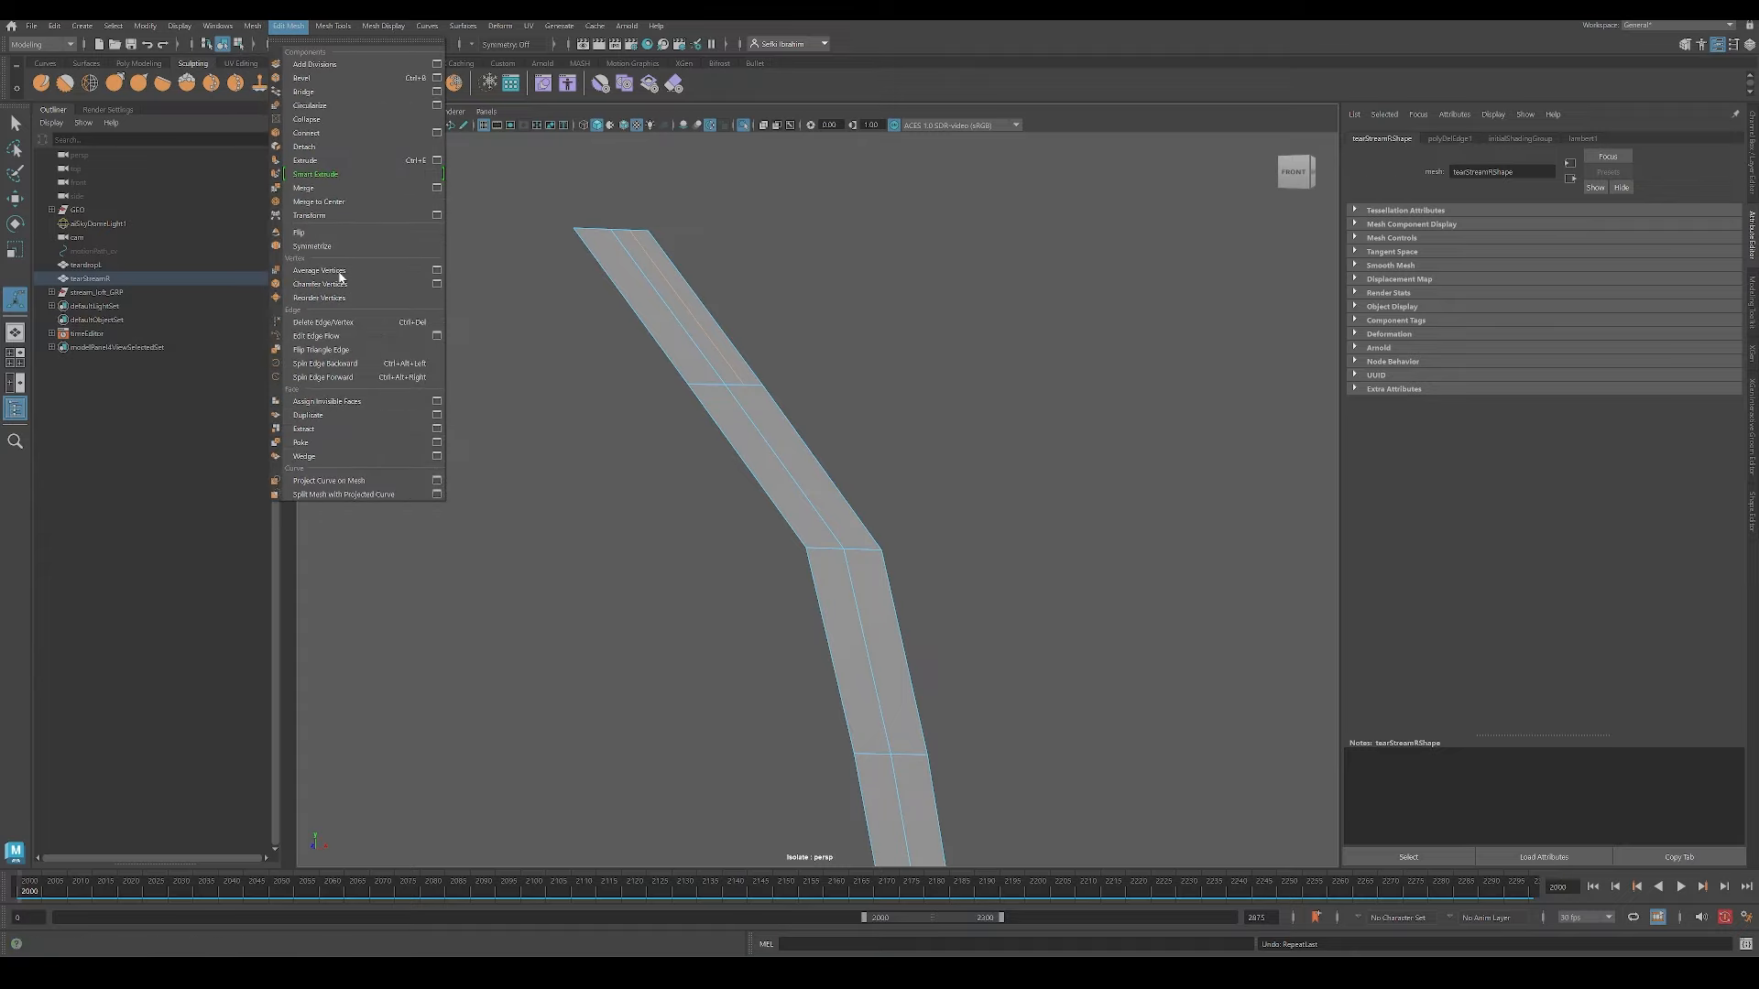
left_click(331, 325)
left_click(724, 333)
Step: Smooth the tearStreamR mesh to subdivide it into denser, rounder geometry
left_click(253, 25)
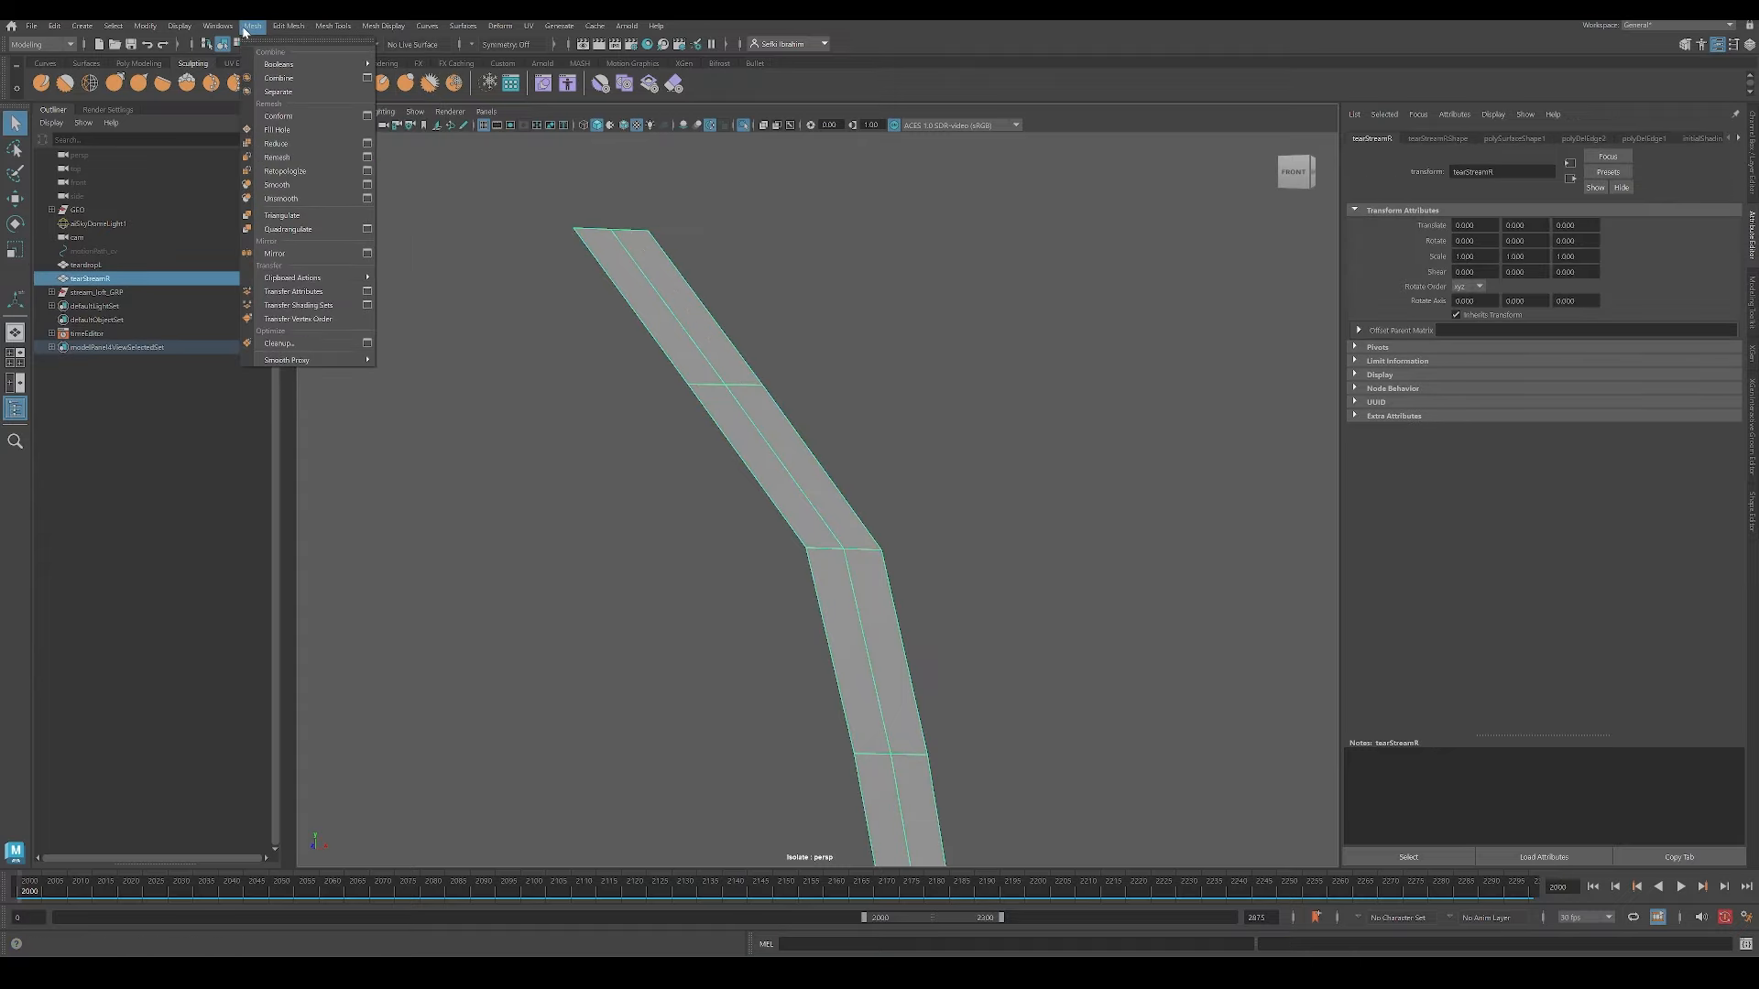
left_click(284, 201)
right_click_drag(931, 471, 890, 478, "alt")
mouse_move(891, 478)
left_mouse_down("alt")
mouse_move(849, 485)
mouse_move(883, 487)
left_mouse_up("alt")
right_click_drag(883, 486, 852, 481, "alt")
key("q")
left_click(991, 421)
Step: Exit the isolated view and apply a ShrinkWrap deformer to tearStreamR with the head mesh as target
left_click_drag(991, 423, 895, 476, "alt")
left_click(811, 467)
key("ctrl+1")
left_click(895, 476, "shift")
left_click(500, 25)
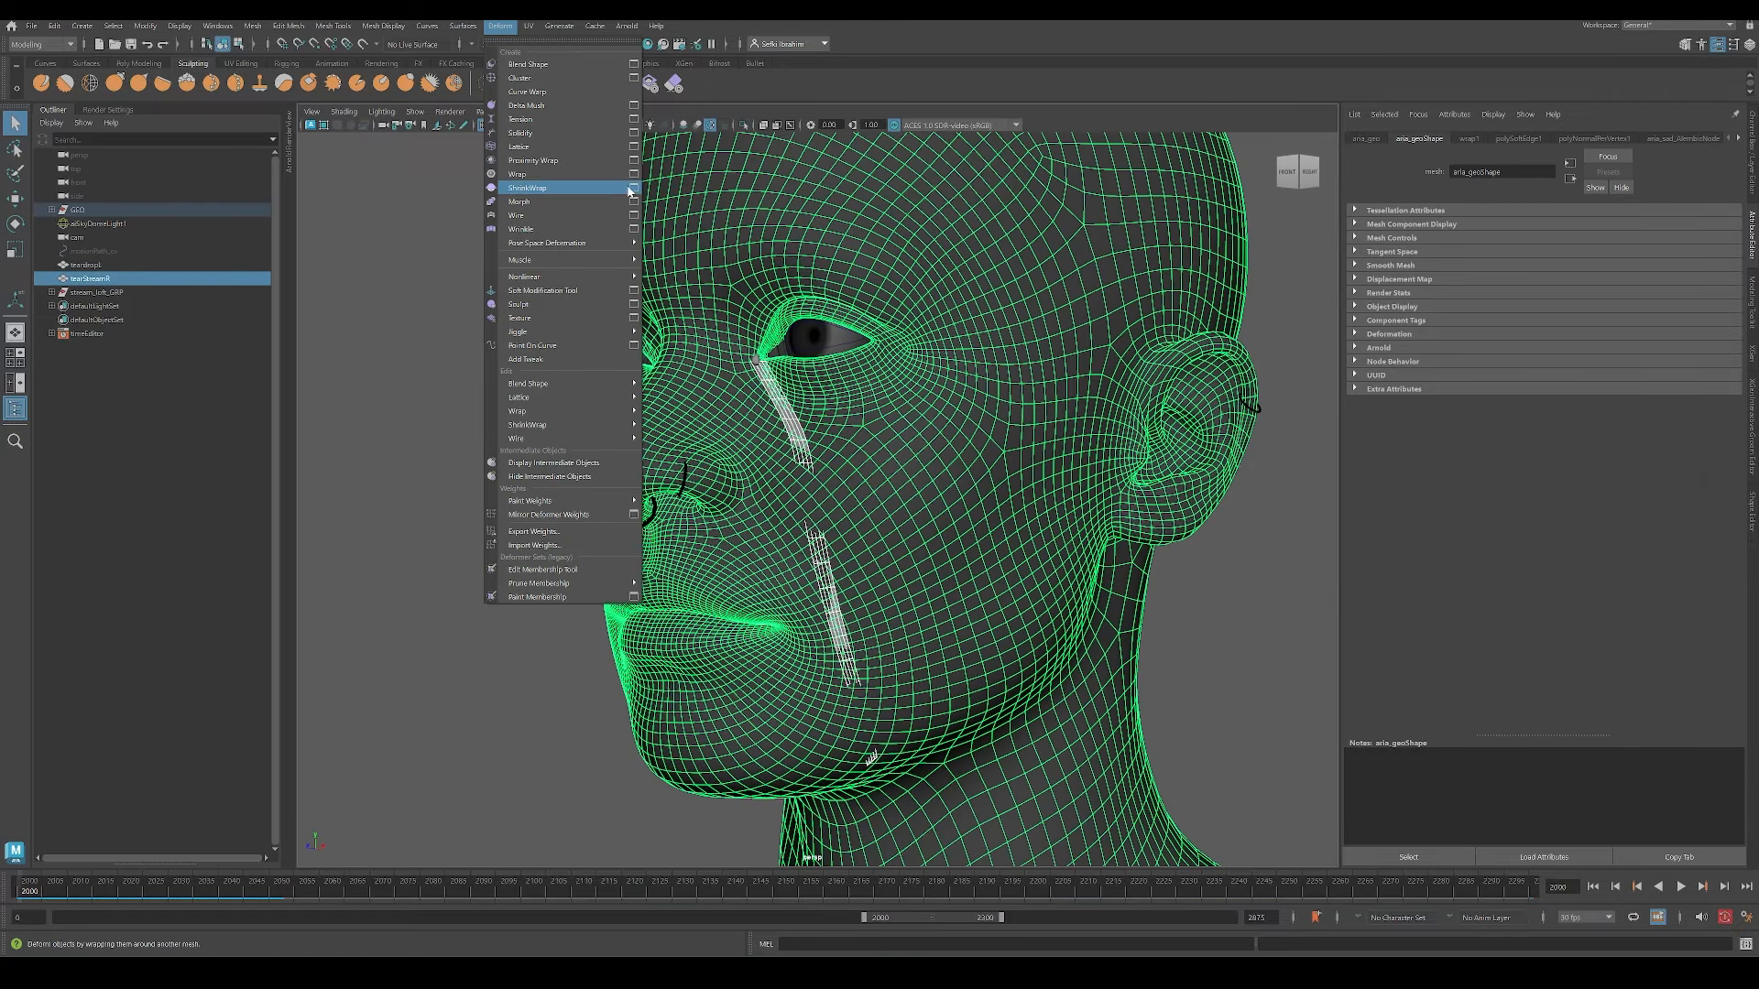
left_click(633, 187)
left_click(1645, 603)
left_click(1237, 542)
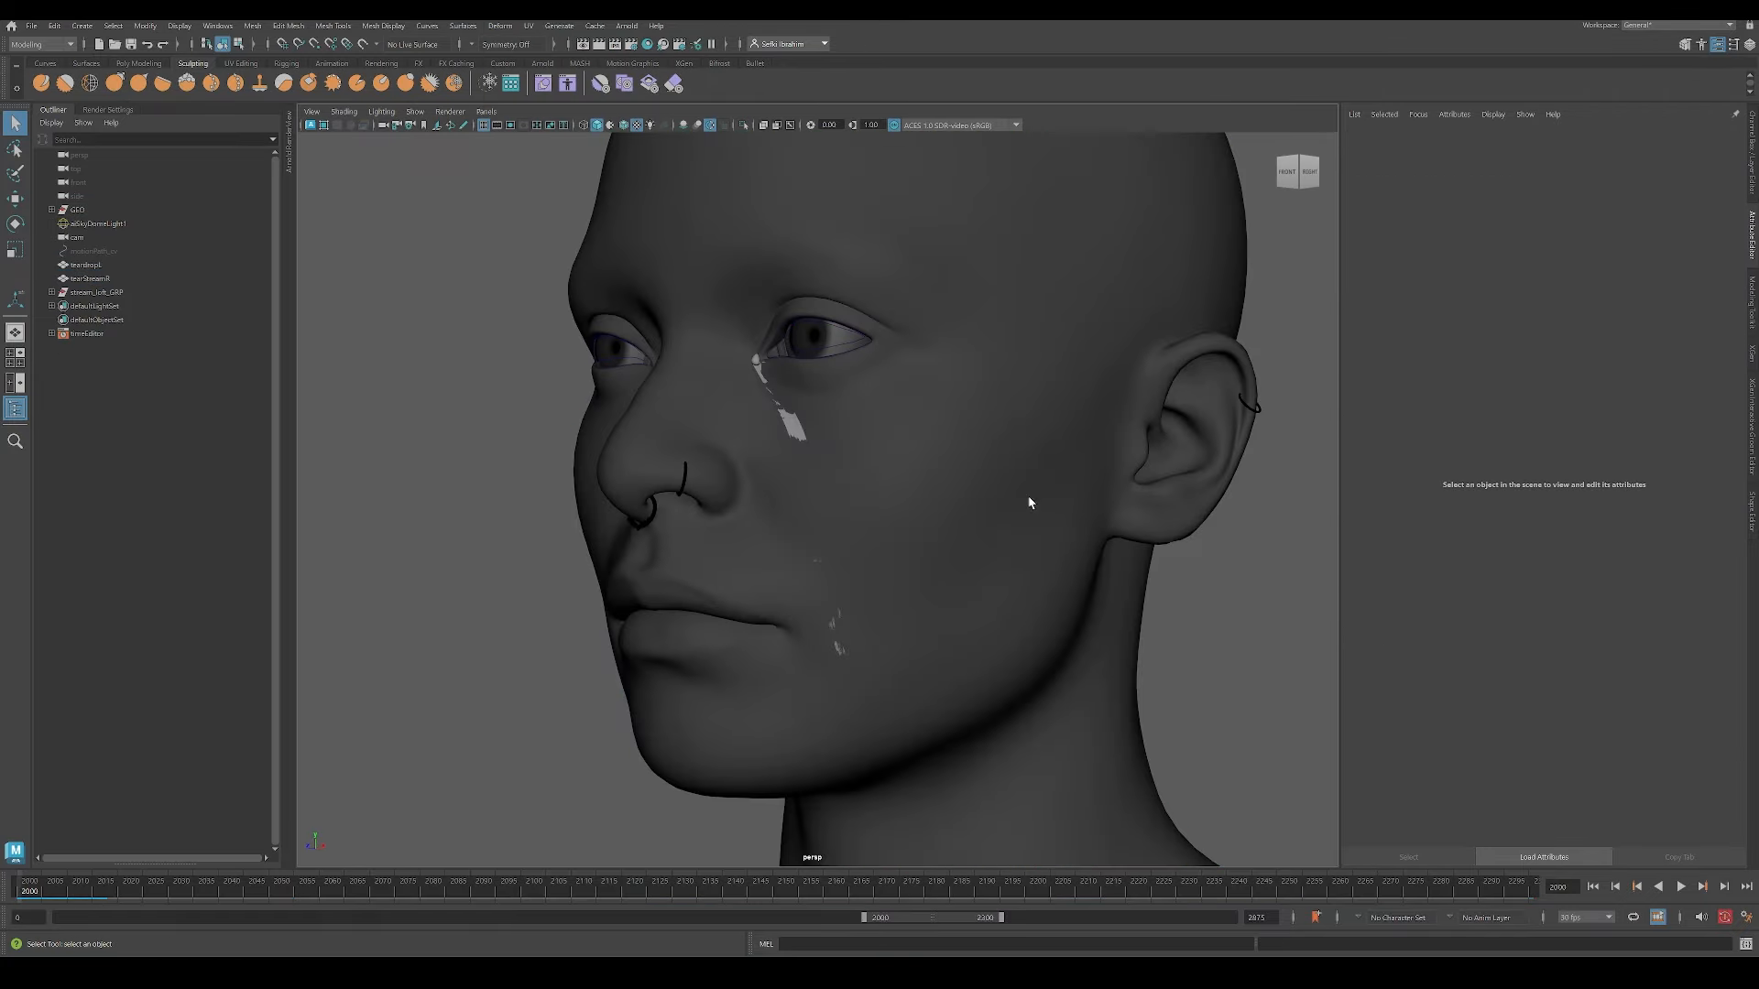
Step: Raise the ShrinkWrap offset on tearStreamR above zero so the ribbon lifts off the cheek
right_click_drag(1029, 501, 1136, 506, "alt")
left_click(778, 378)
left_click(1673, 138)
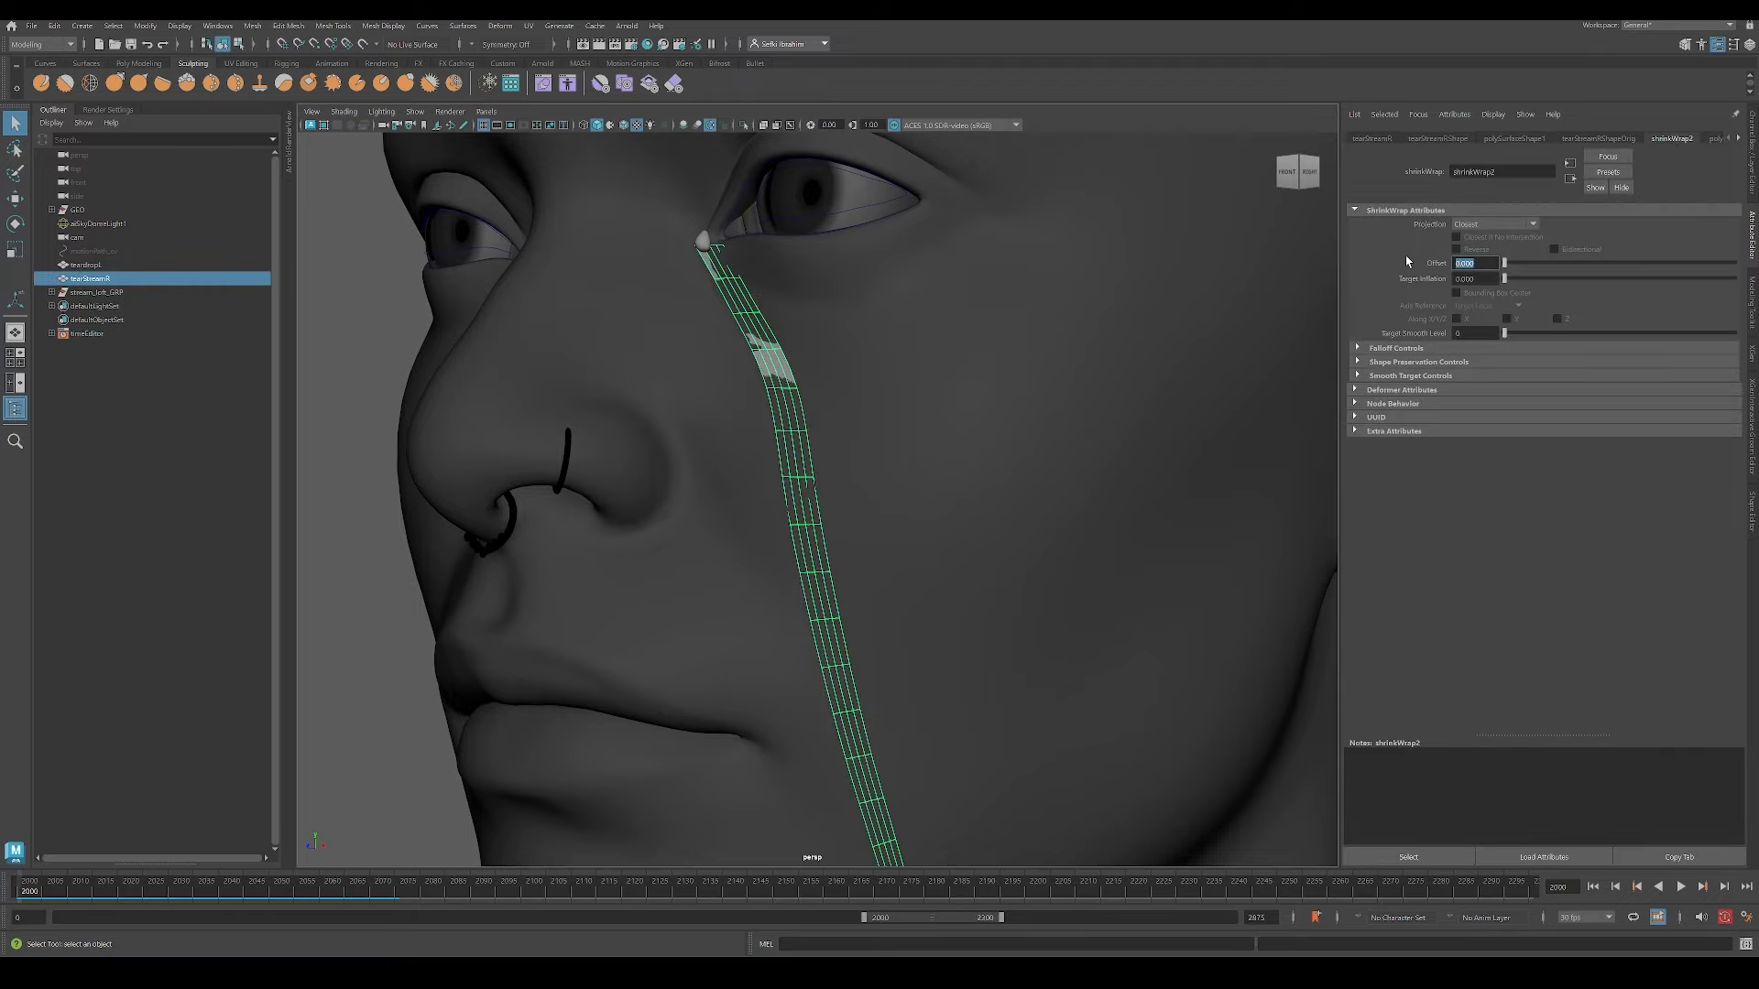
key("Return")
right_click_drag(1057, 373, 971, 459, "alt")
left_click(1090, 577)
left_click_drag(1025, 581, 824, 568, "alt")
right_click_drag(825, 568, 899, 562, "alt")
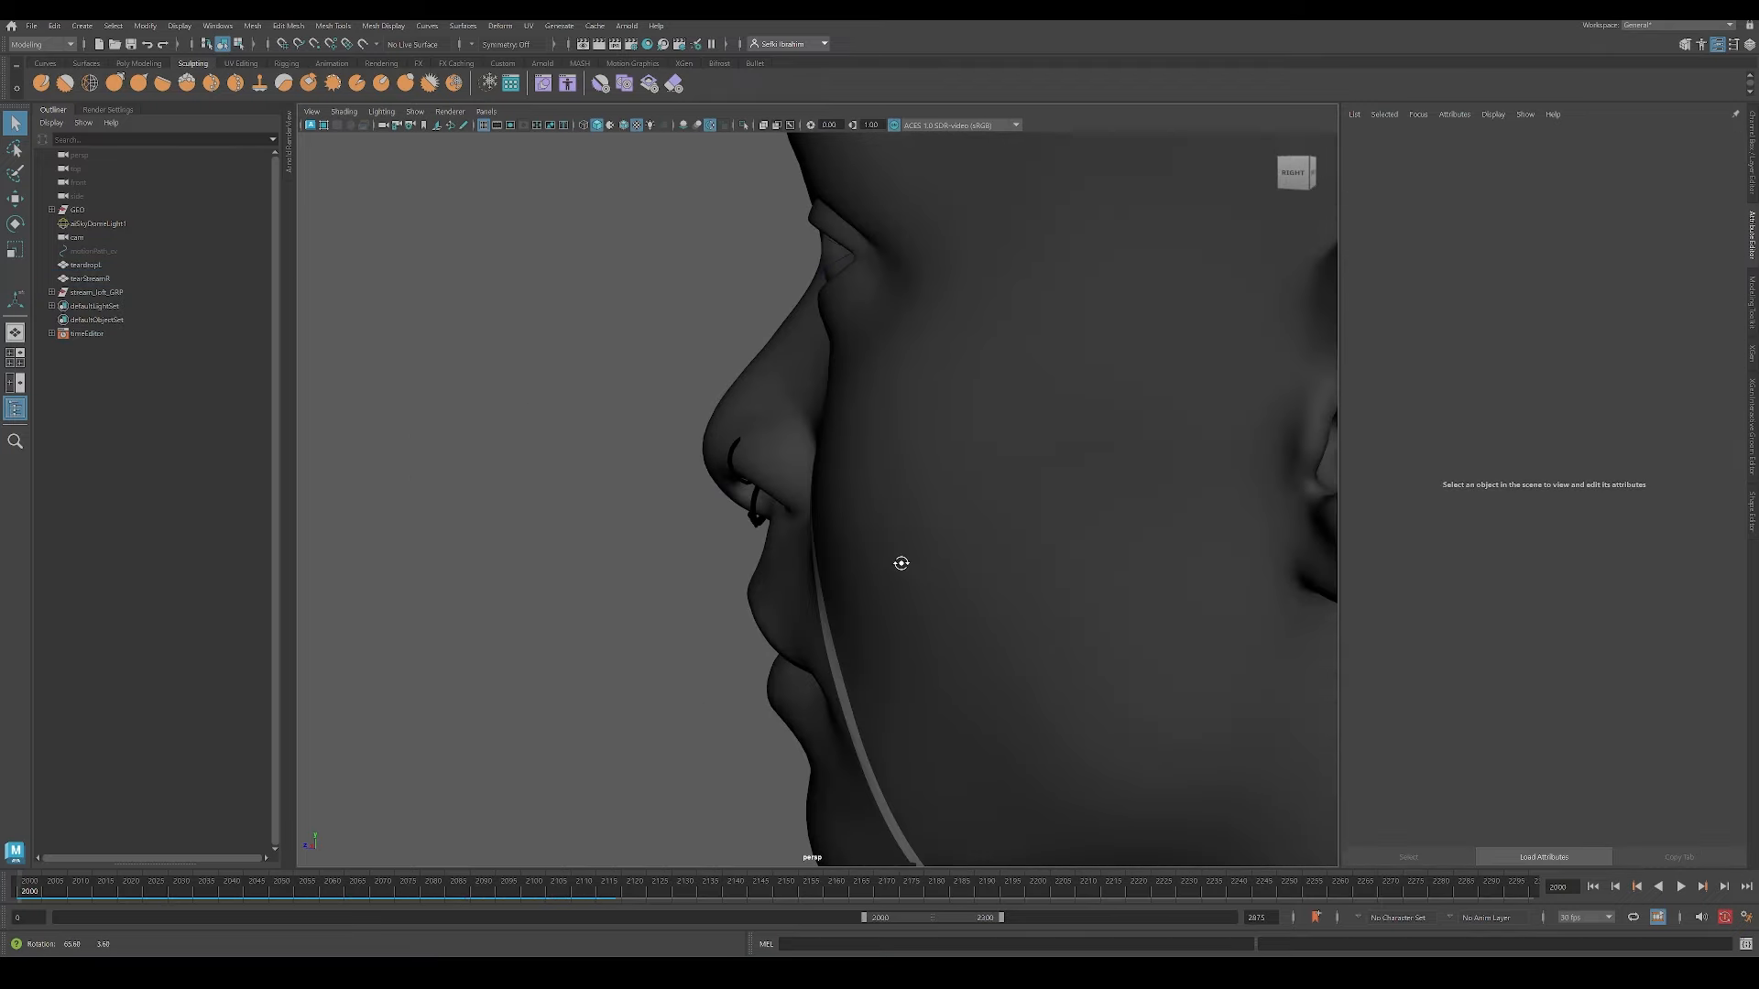
left_click_drag(752, 560, 822, 563, "alt")
Step: Set the ShrinkWrap offset of tearStreamR to 0.03
left_click(822, 563)
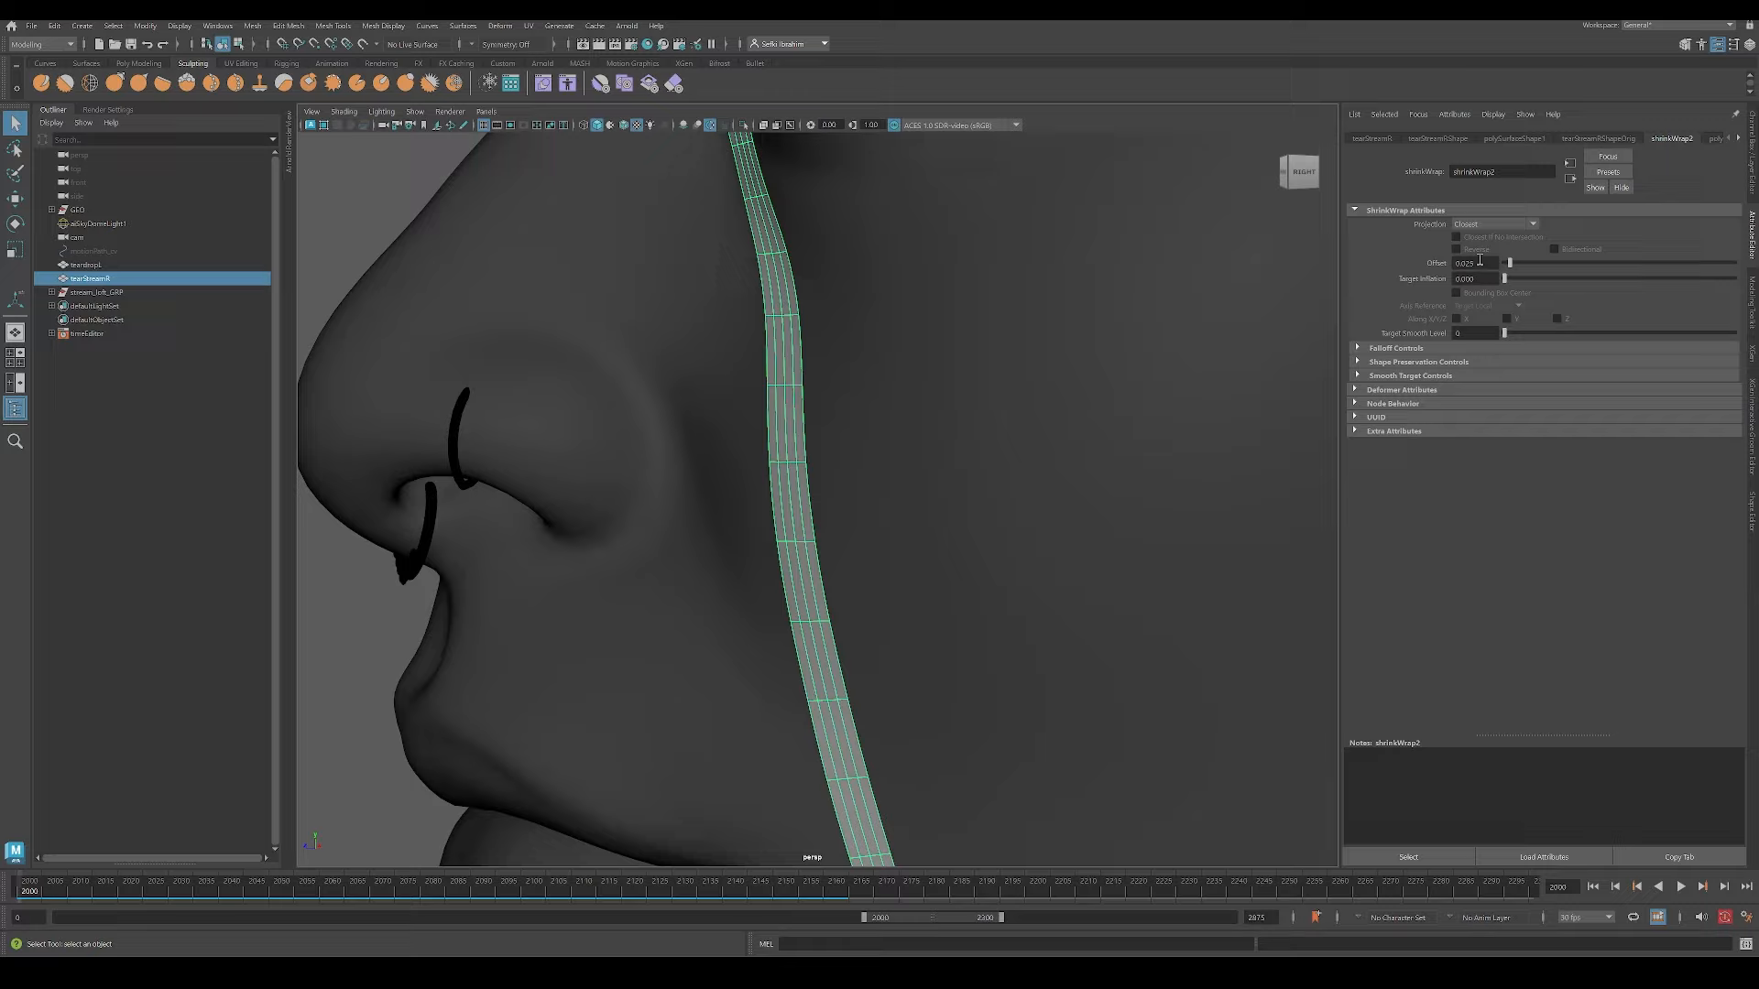
scroll(1219, 509, "down", 3)
left_click_drag(1218, 509, 1127, 507, "alt")
scroll(1127, 507, "up", 4)
left_click_drag(879, 440, 819, 425, "alt")
scroll(819, 425, "up", 3)
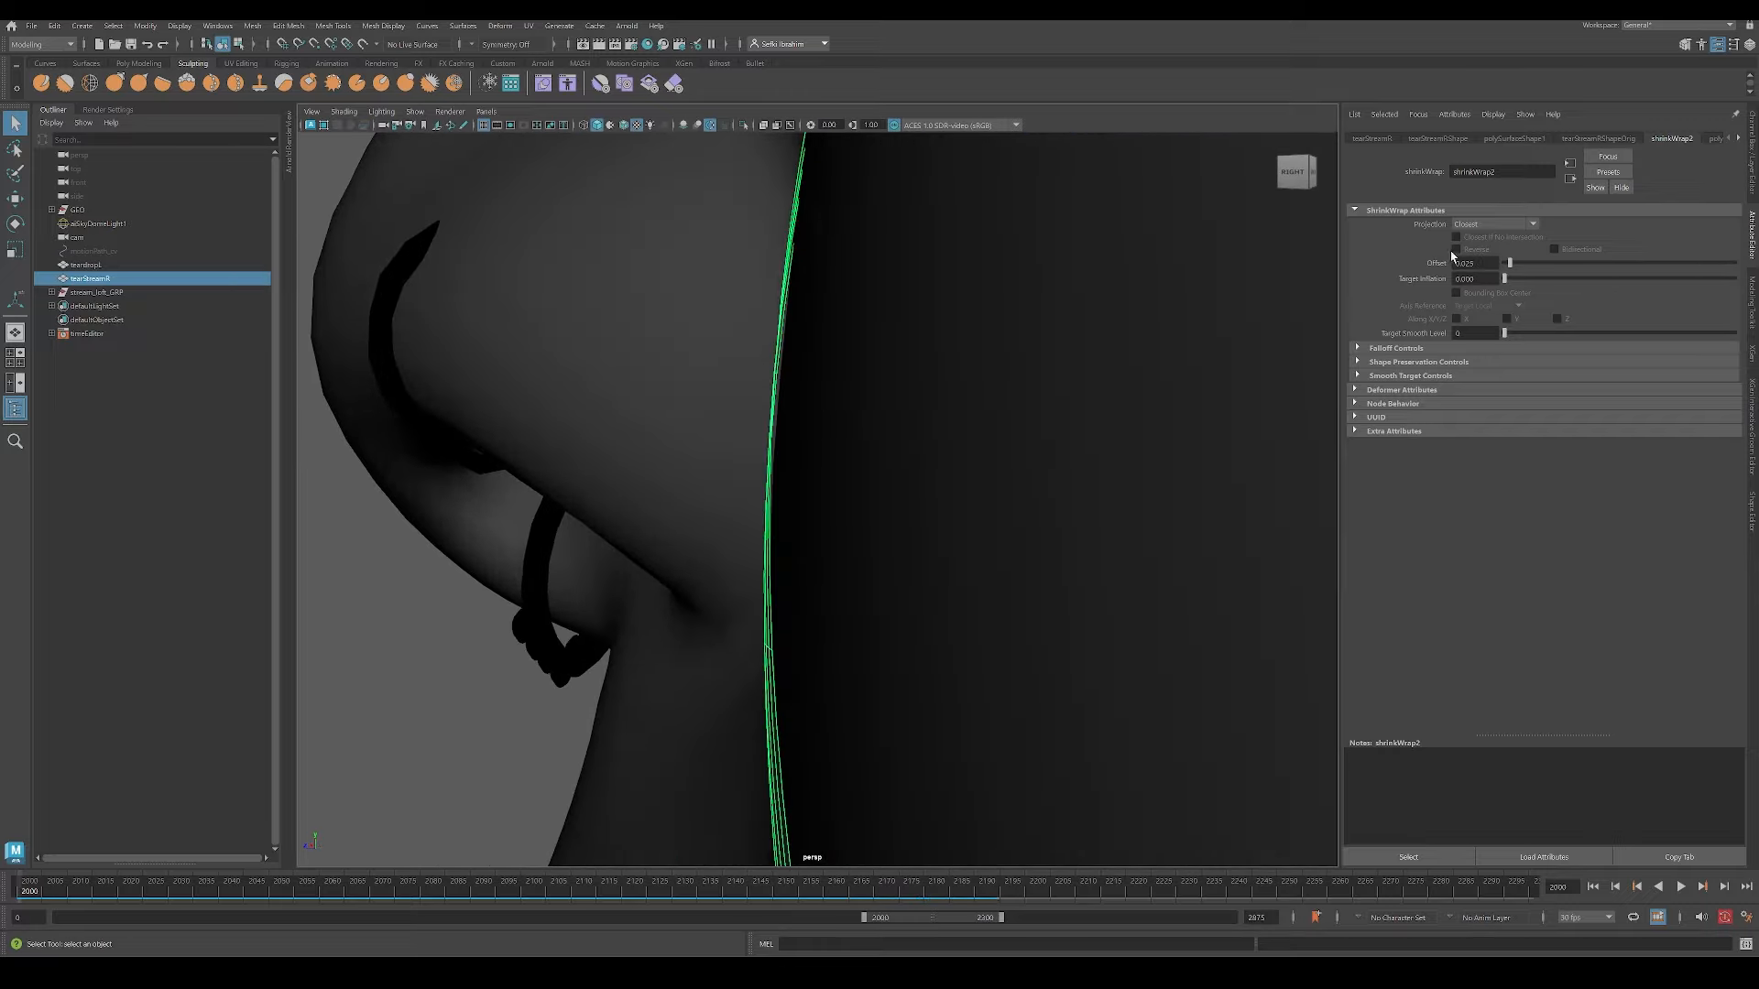
key("BackSpace")
type("3")
key("Return")
Step: Extrude all the faces of the tearStreamR ribbon
scroll(883, 538, "down", 4)
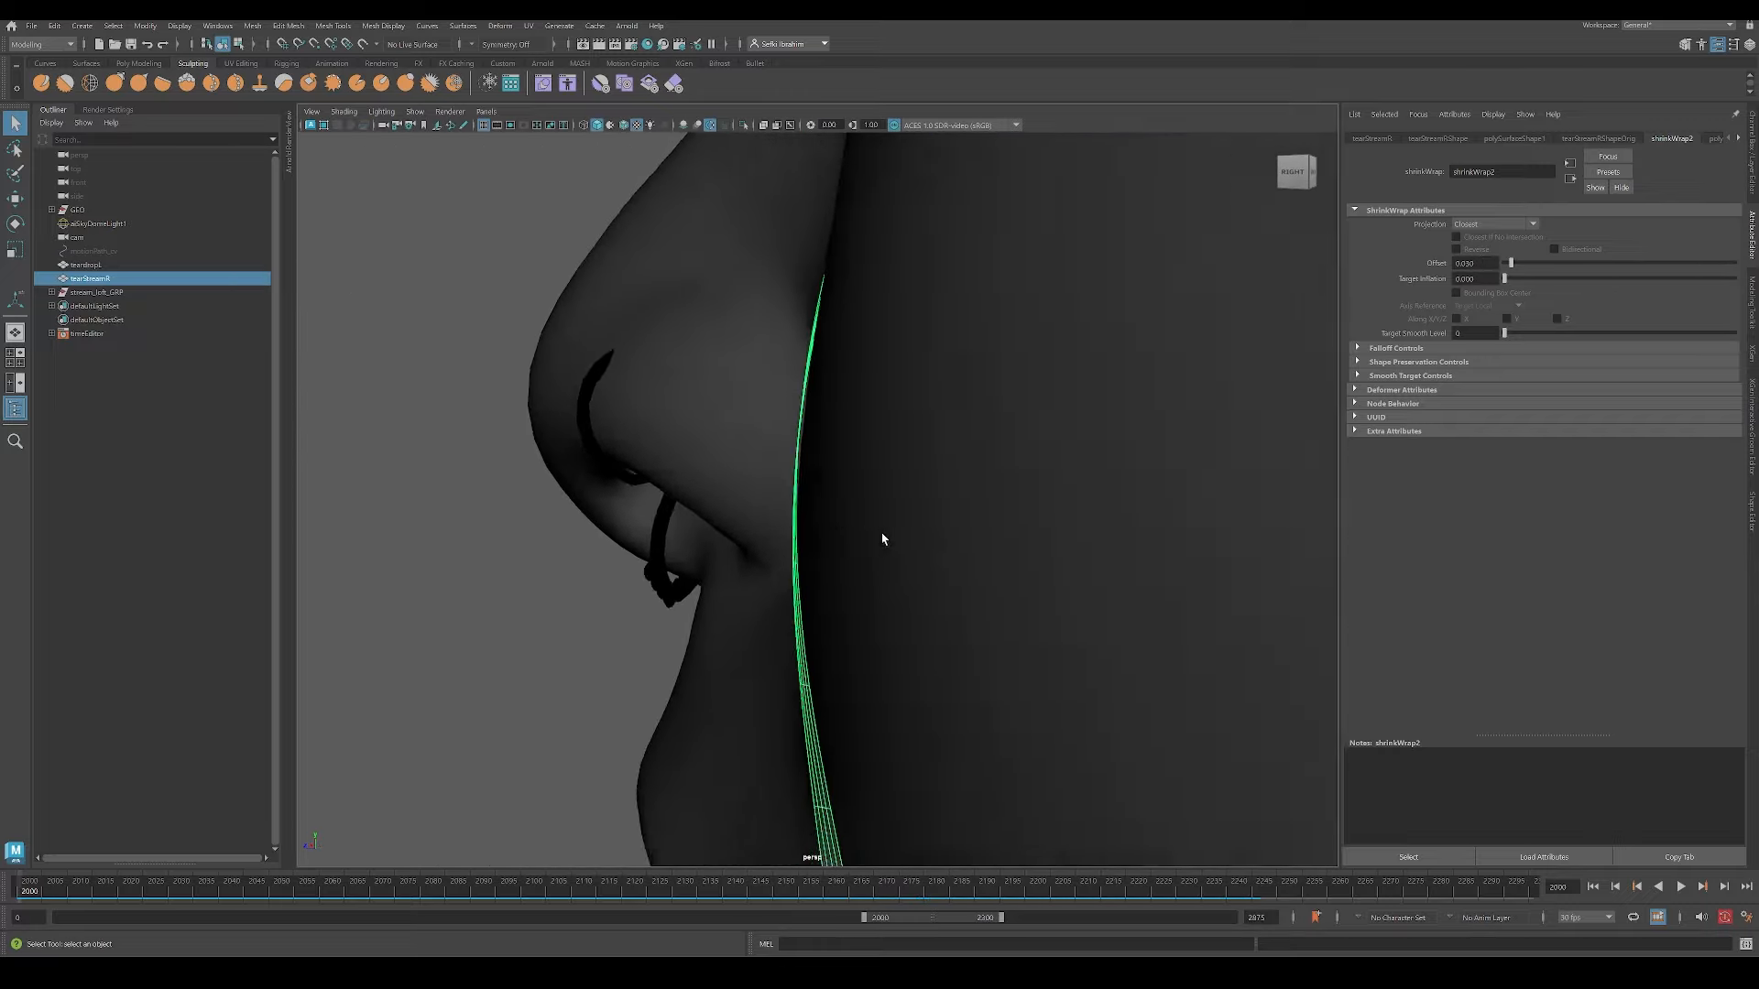
left_click_drag(696, 467, 852, 467, "alt")
scroll(805, 469, "down", 3)
left_click(254, 26)
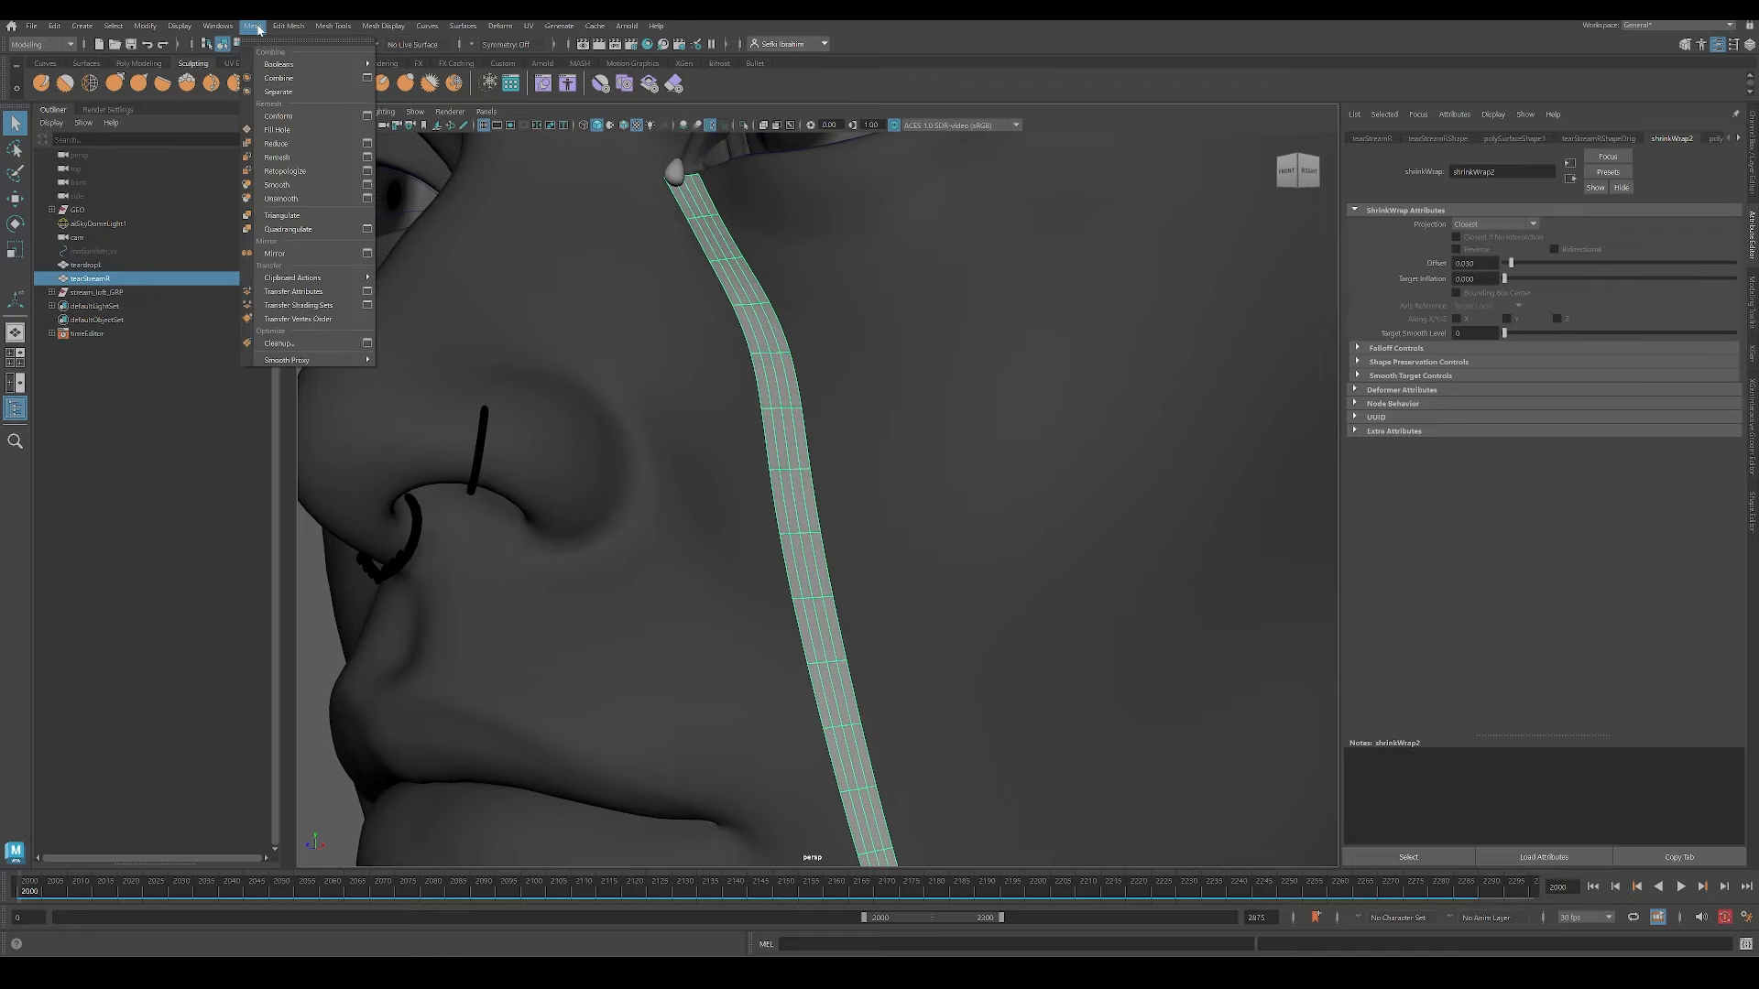
mouse_move(290, 33)
left_click(325, 160)
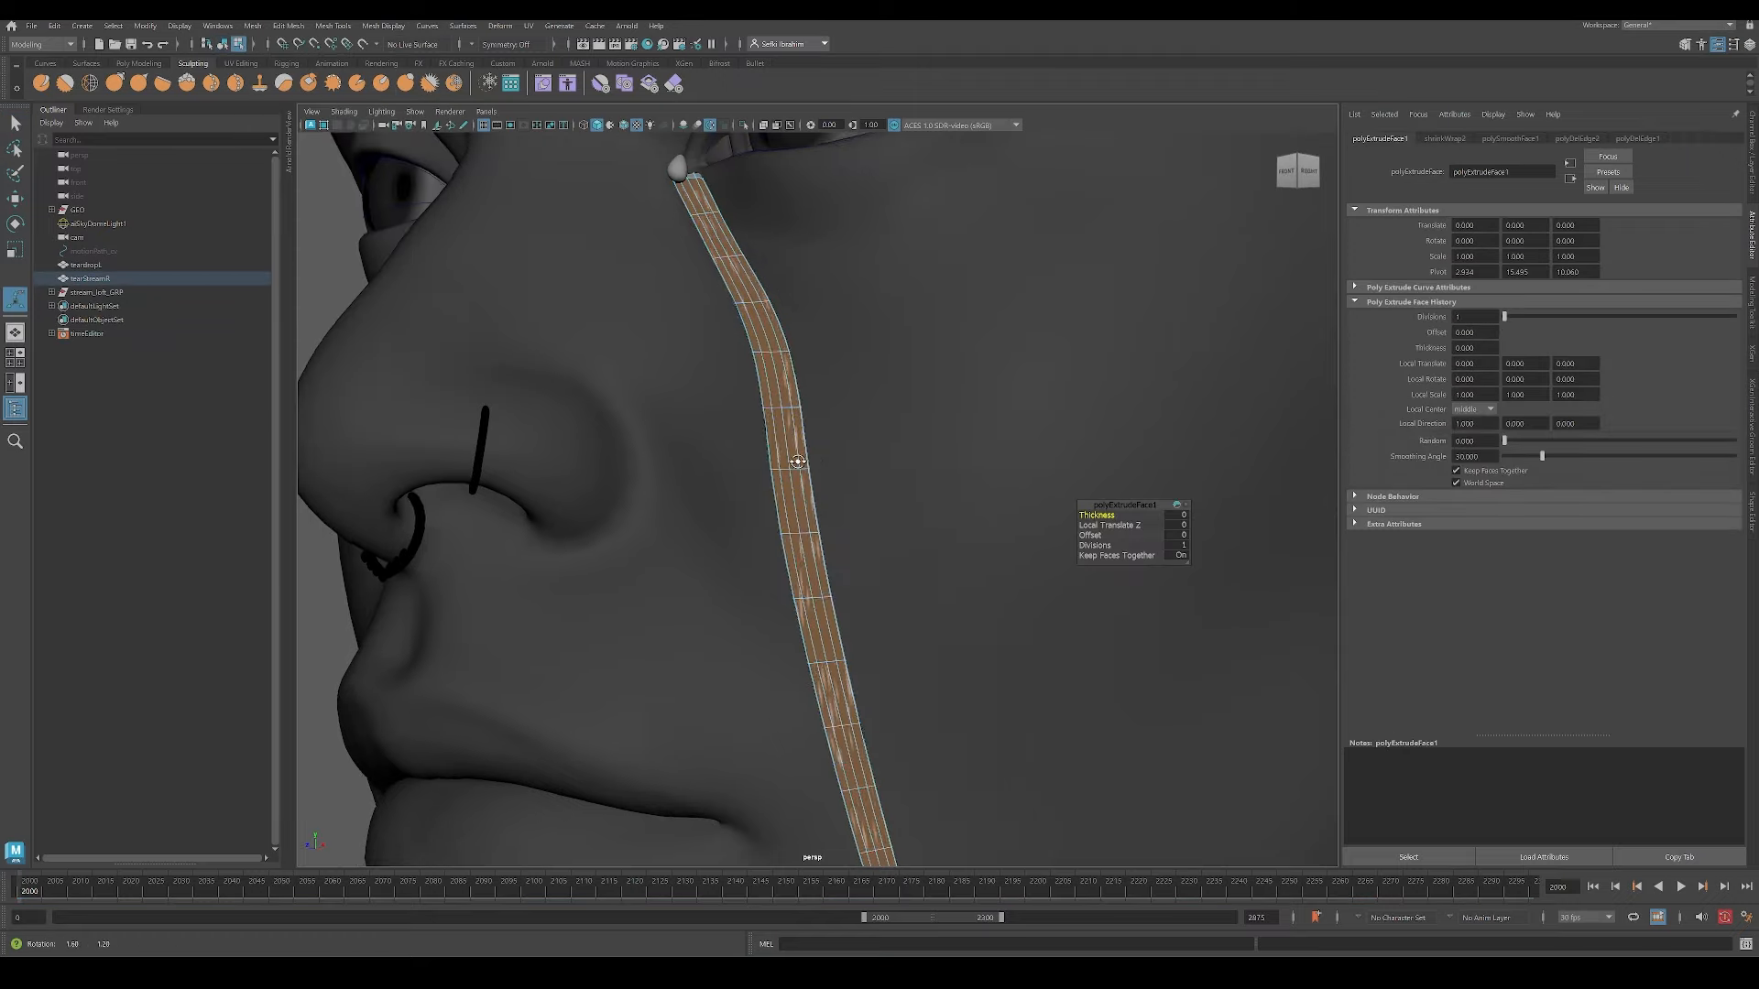
scroll(994, 531, "up", 5)
left_click_drag(994, 531, 884, 532, "alt")
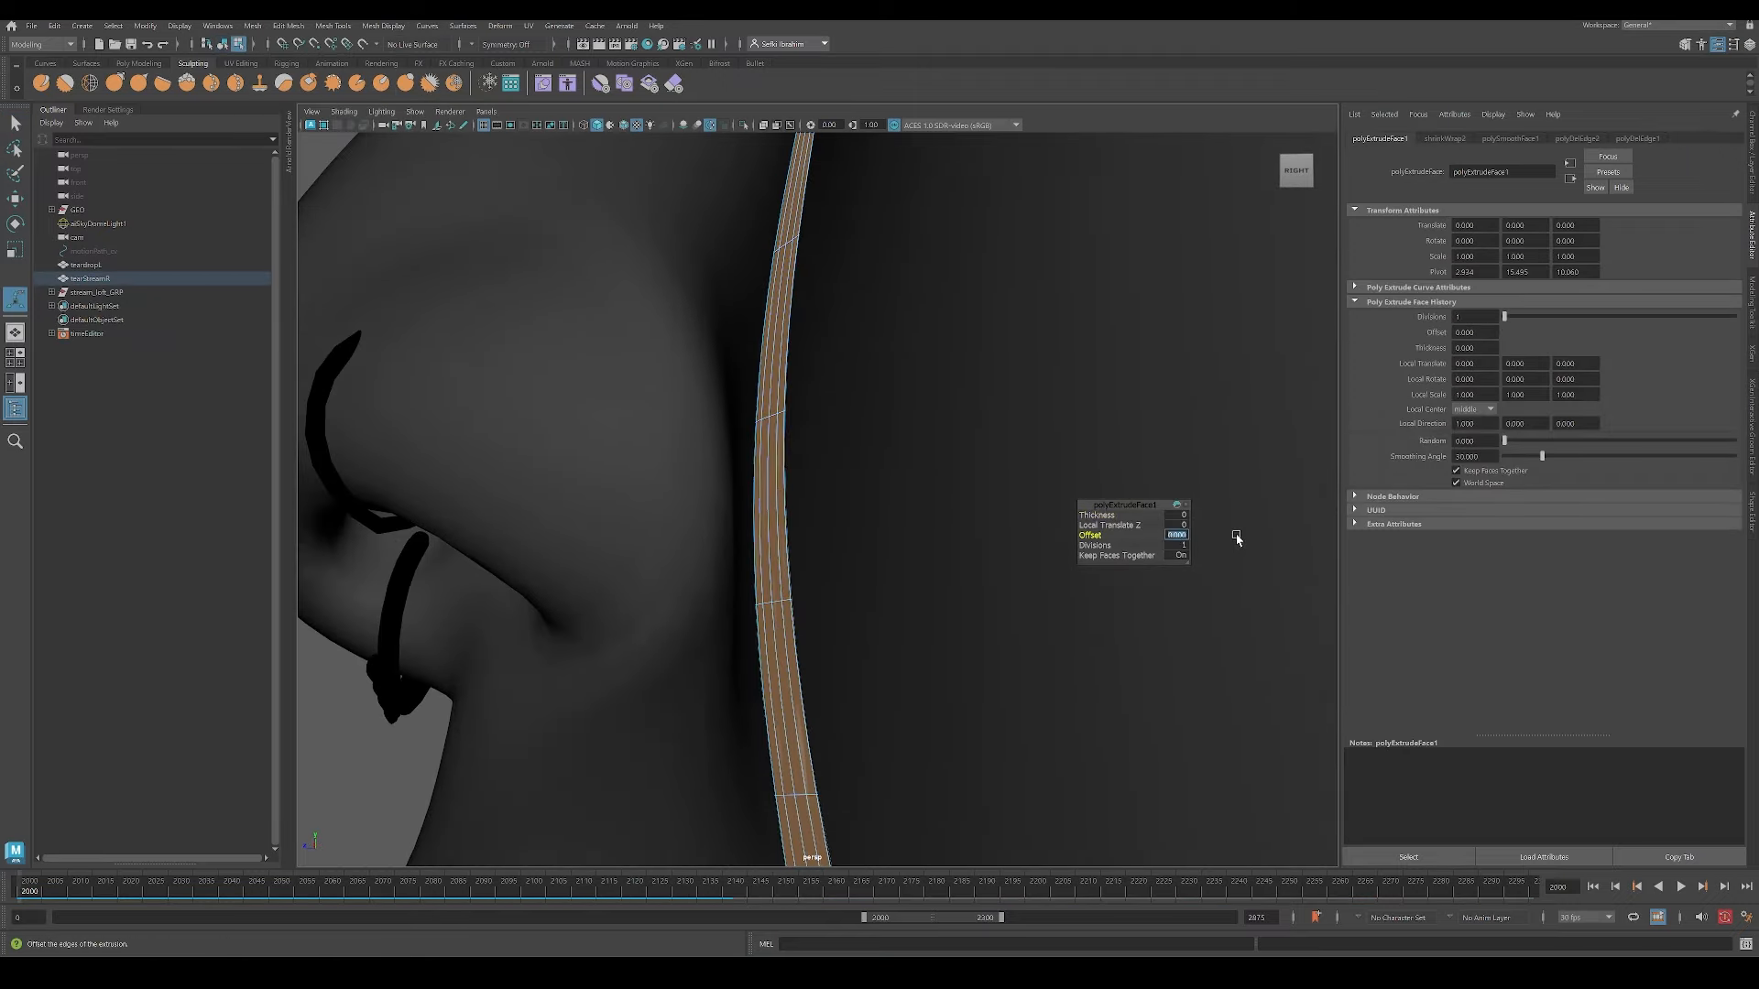
Step: Try an offset of 0.3 on the tearStreamR face extrusion and set it back to 0
type("0.3")
key("Return")
left_click_drag(1237, 538, 986, 520, "alt")
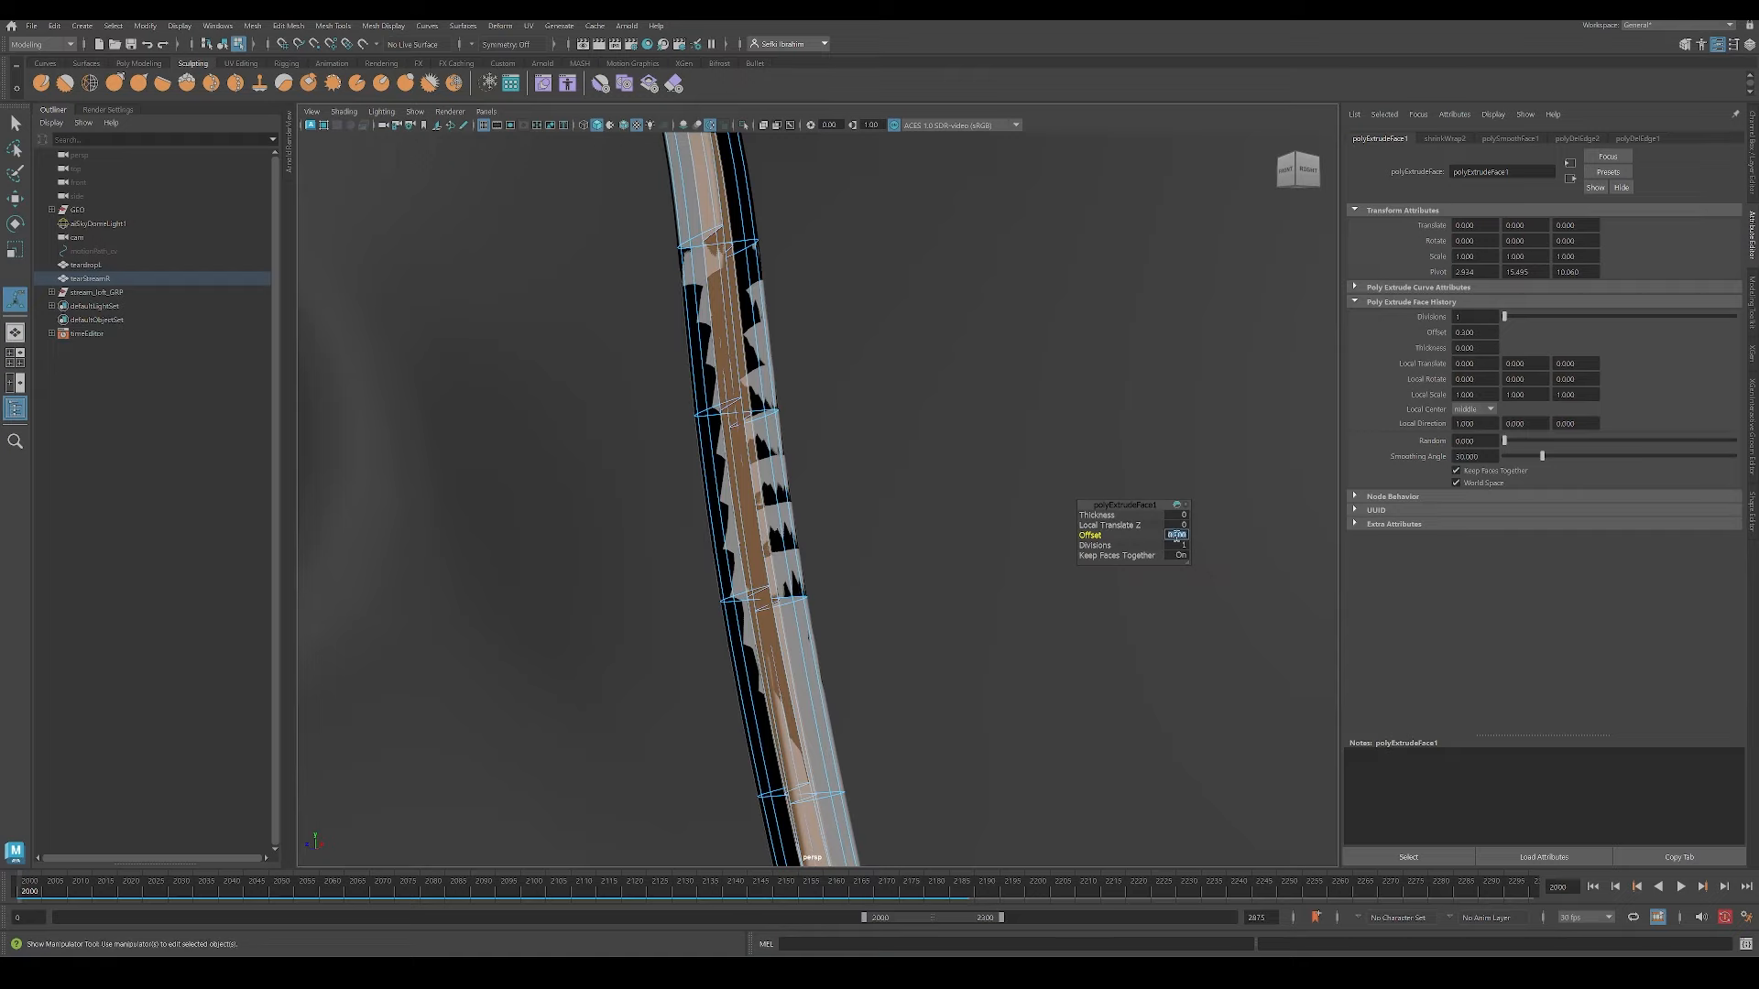
type("0")
key("Return")
Step: Give the tearStreamR extrusion thickness, trying 0.1 and settling on 0.05
type("0.1")
key("Return")
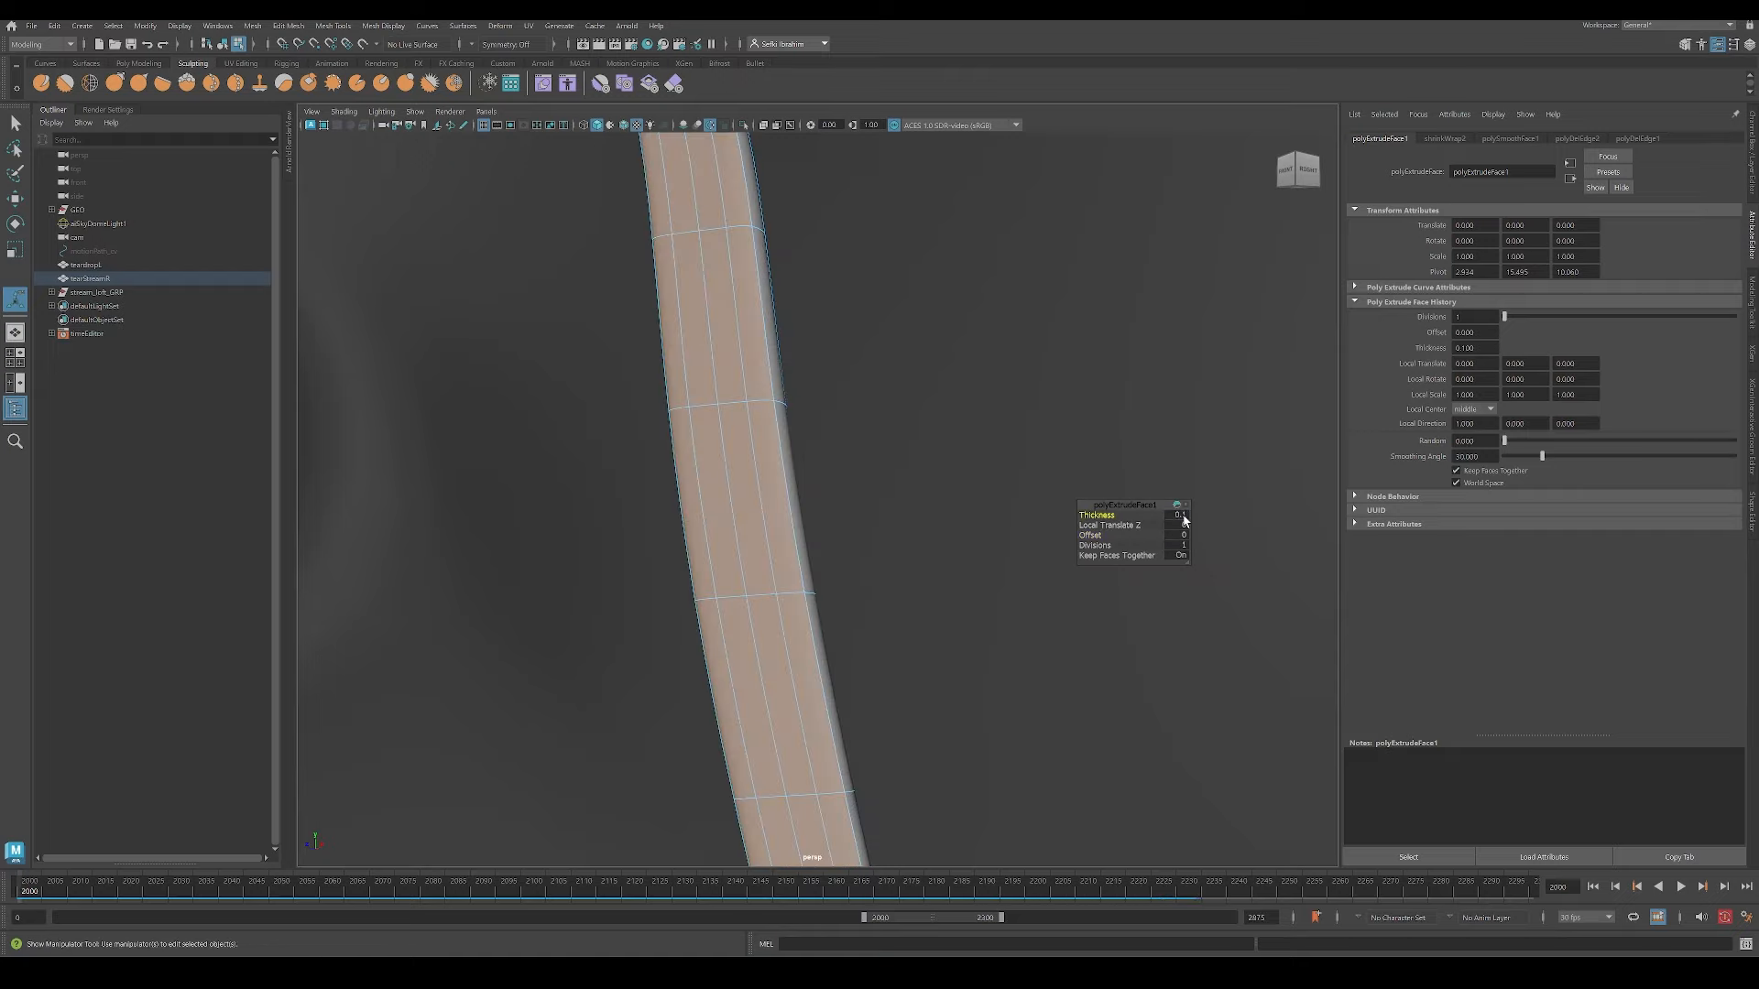
left_click_drag(926, 462, 897, 457, "alt")
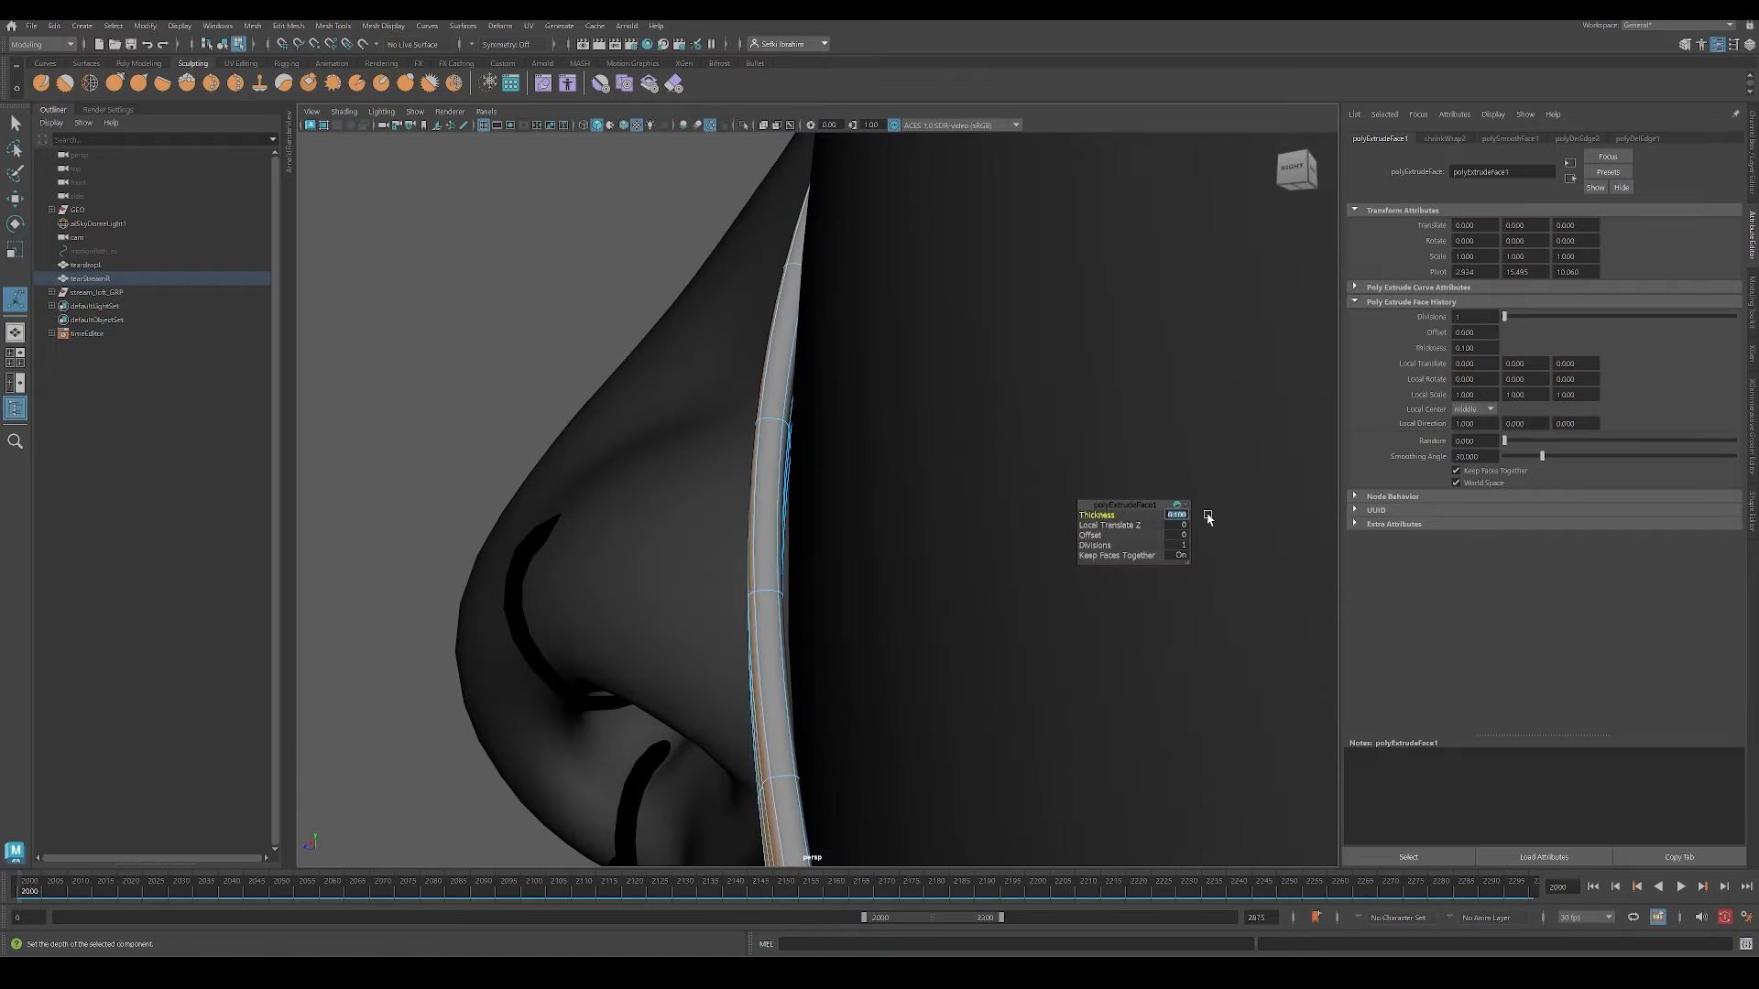
type("0.05")
key("Return")
mouse_move(682, 506)
left_mouse_down("alt")
mouse_move(761, 499)
mouse_move(705, 506)
left_mouse_up("alt")
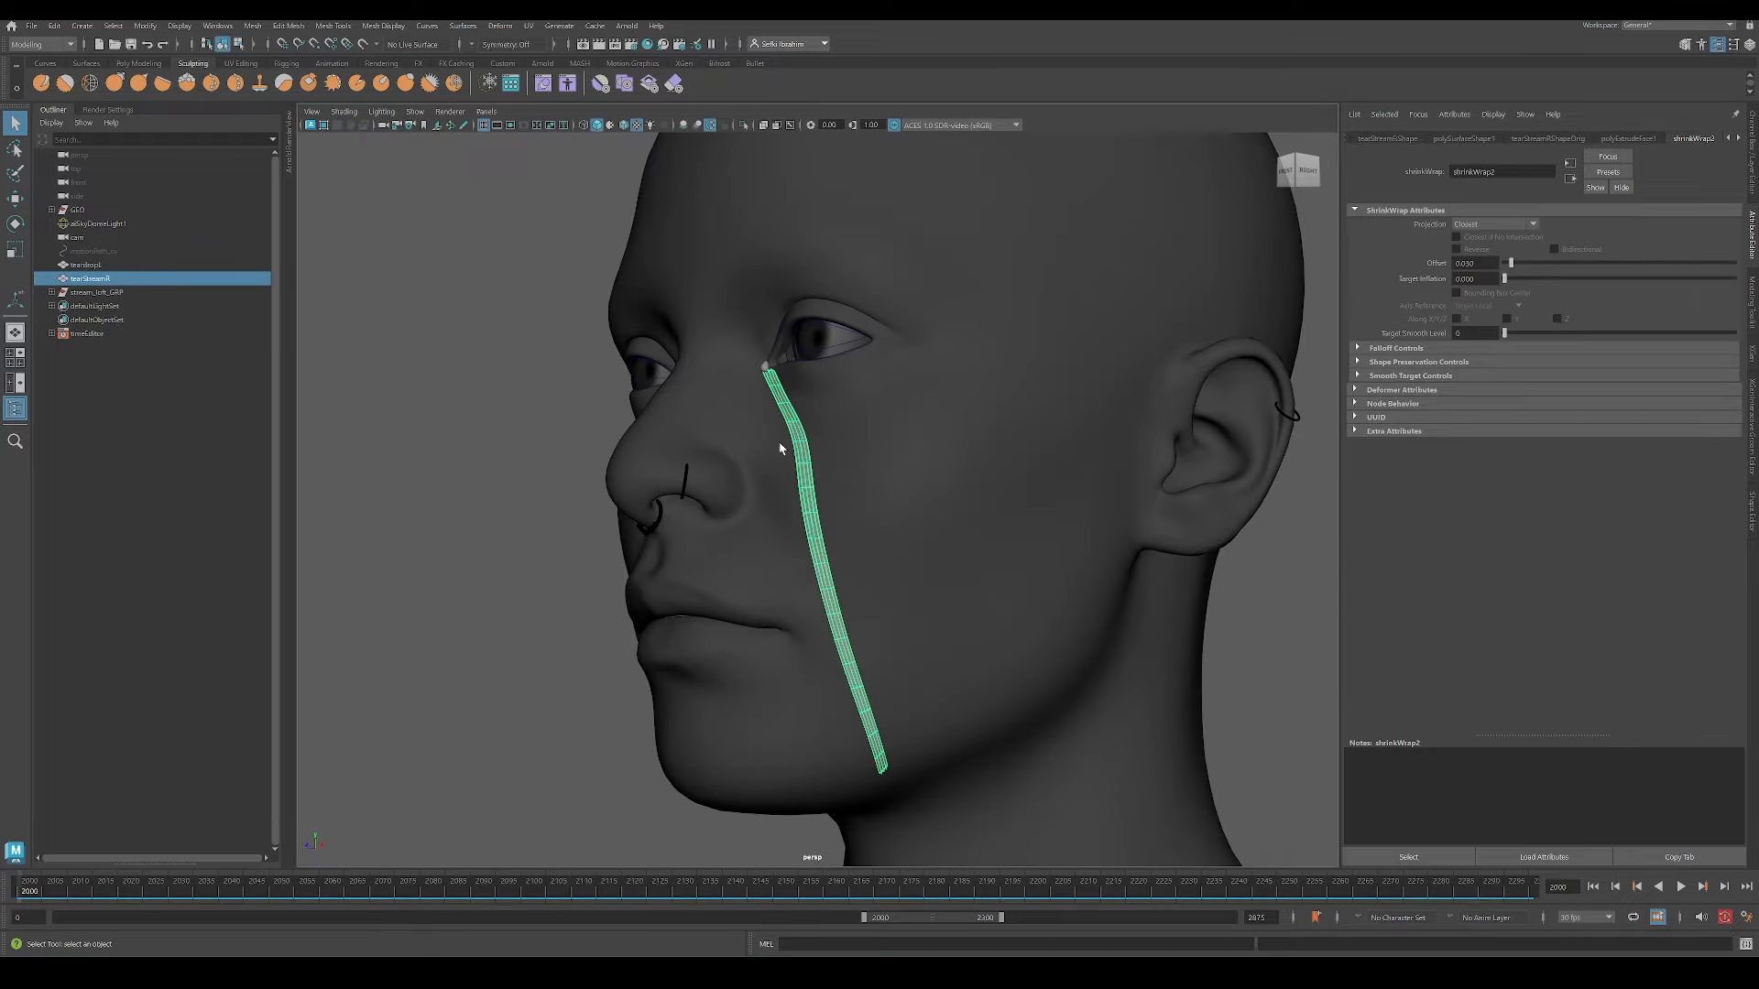
Step: Delete the construction history of tearStreamR and save the scene
left_click(54, 26)
mouse_move(137, 191)
left_click(296, 199)
left_click_drag(729, 470, 1044, 492, "alt")
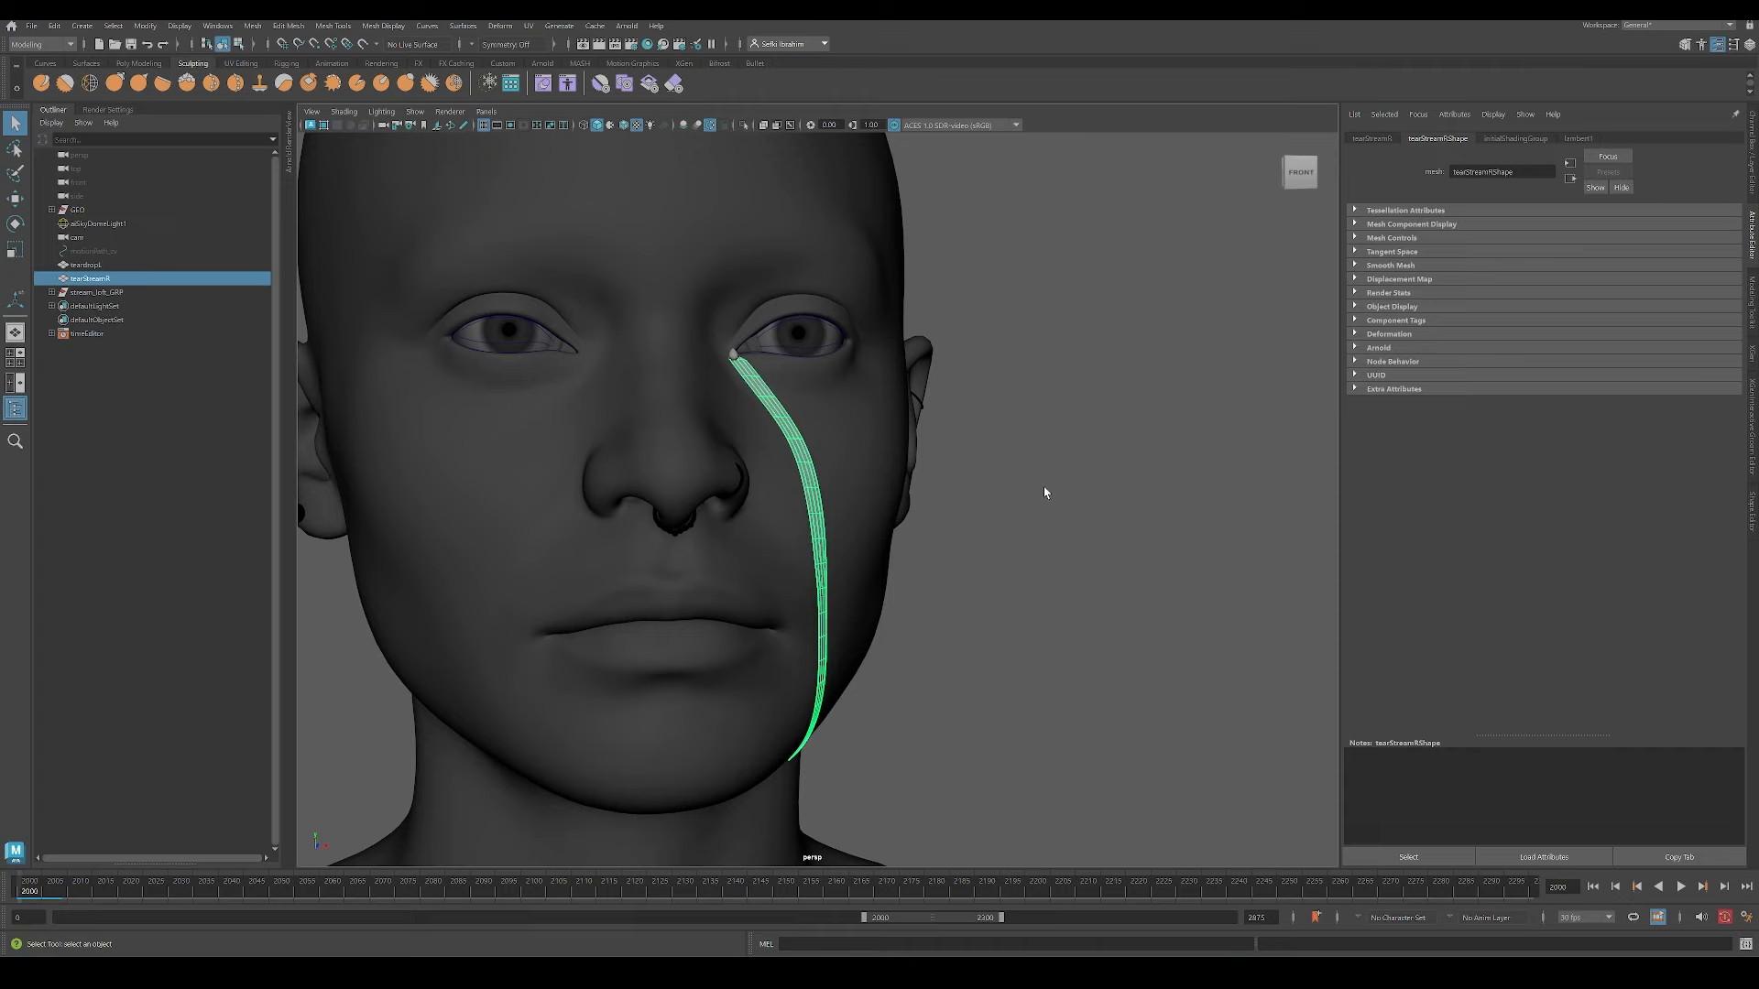
left_click(985, 542)
key("ctrl+s")
Step: Apply a Wrap deformer that binds tearStreamR to the head mesh
left_click(805, 469)
left_click(887, 463, "shift")
left_click(500, 25)
left_click(528, 174)
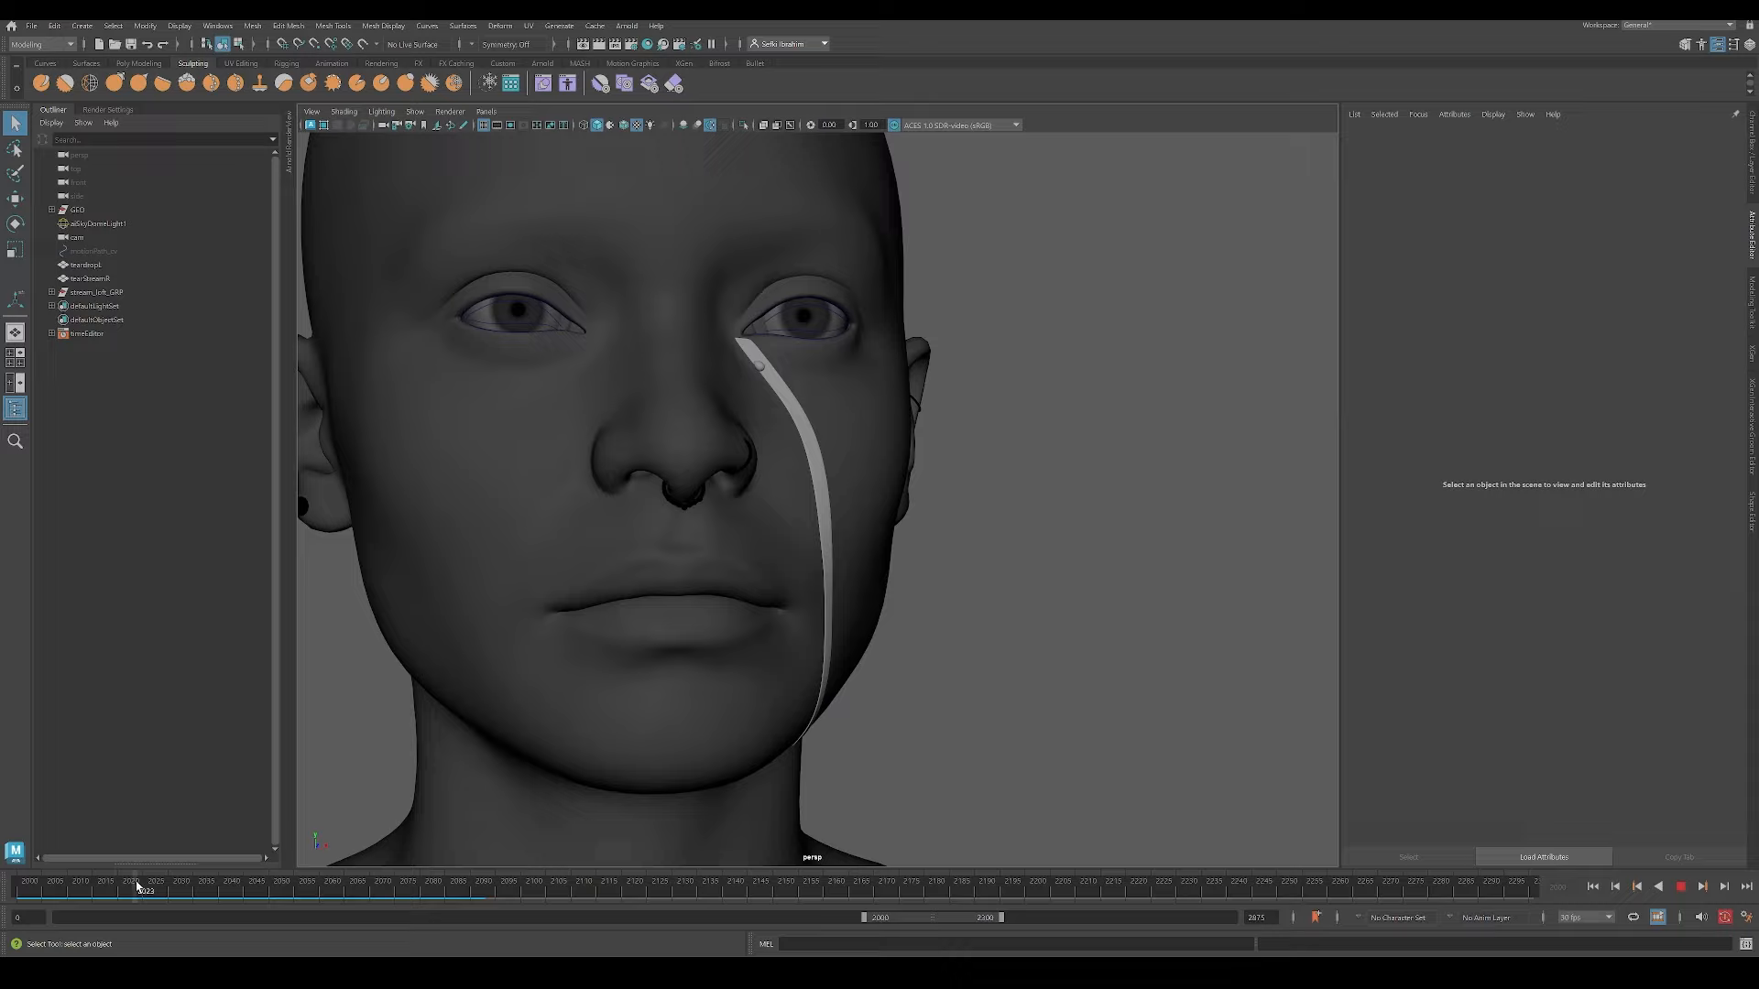
Step: Scrub the animation up to frame 2090 and back to check that the tear ribbon follows the face
left_click_drag(136, 886, 481, 887)
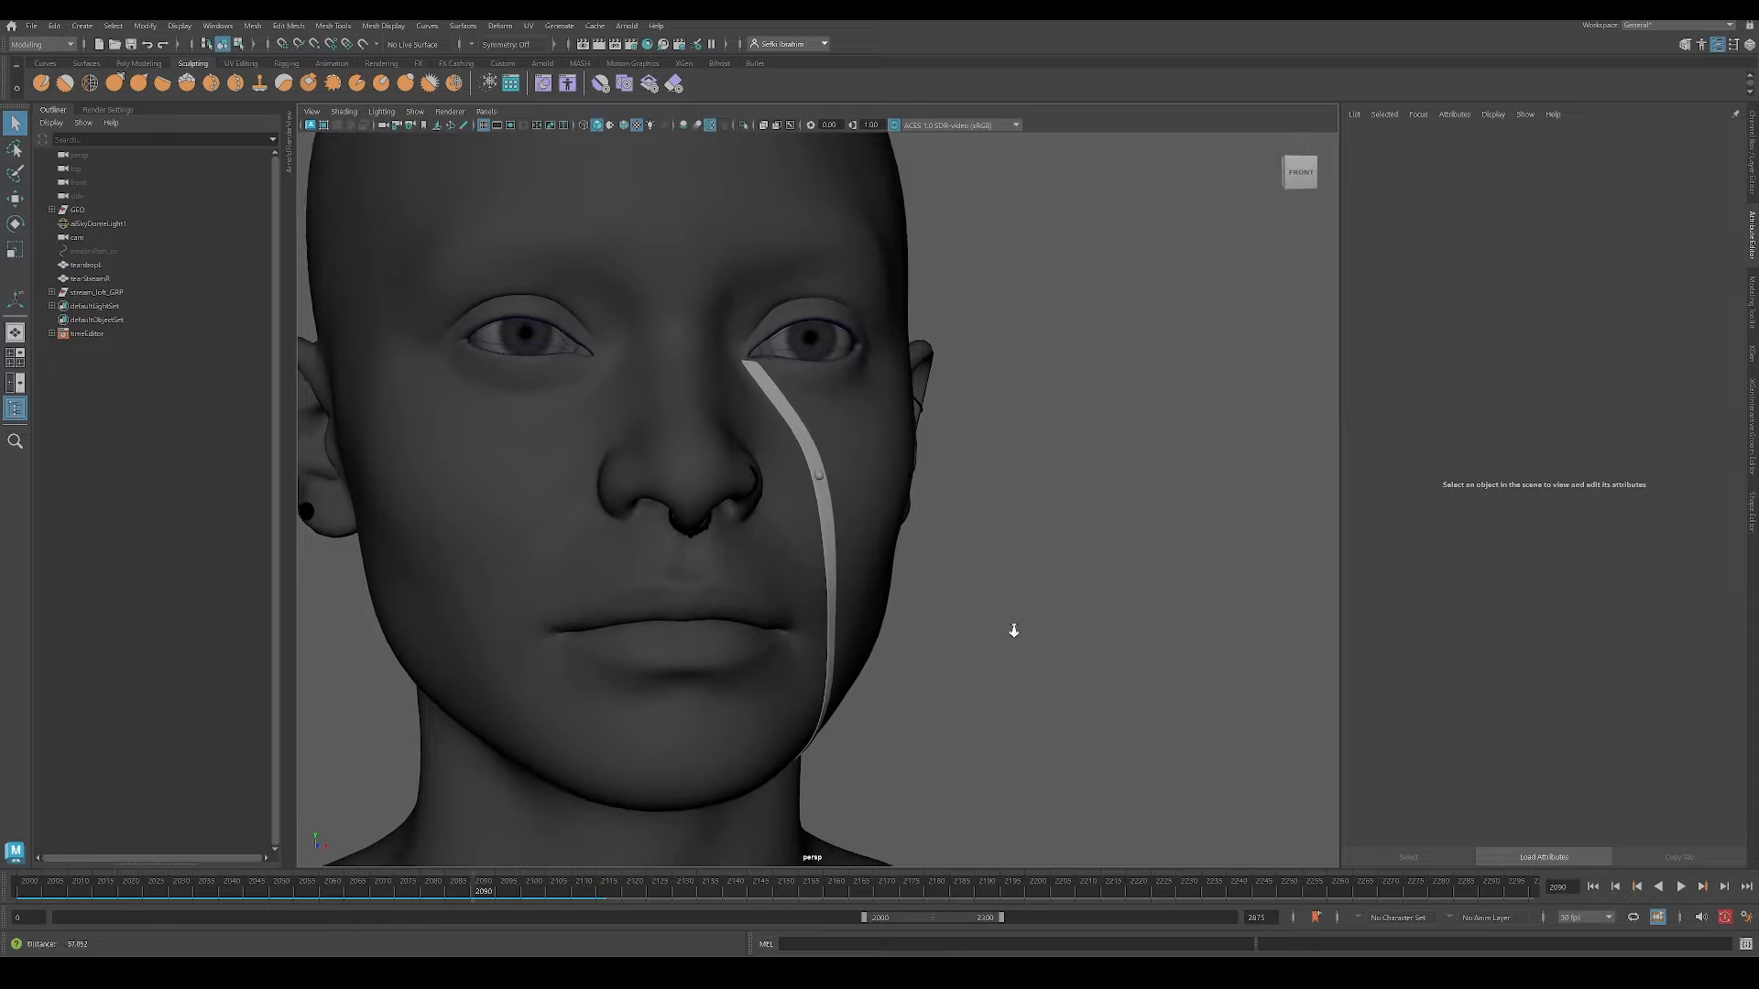
scroll(1013, 629, "down", 3)
left_click_drag(1013, 629, 925, 625, "alt")
scroll(852, 632, "up", 5)
left_click_drag(485, 887, 129, 886)
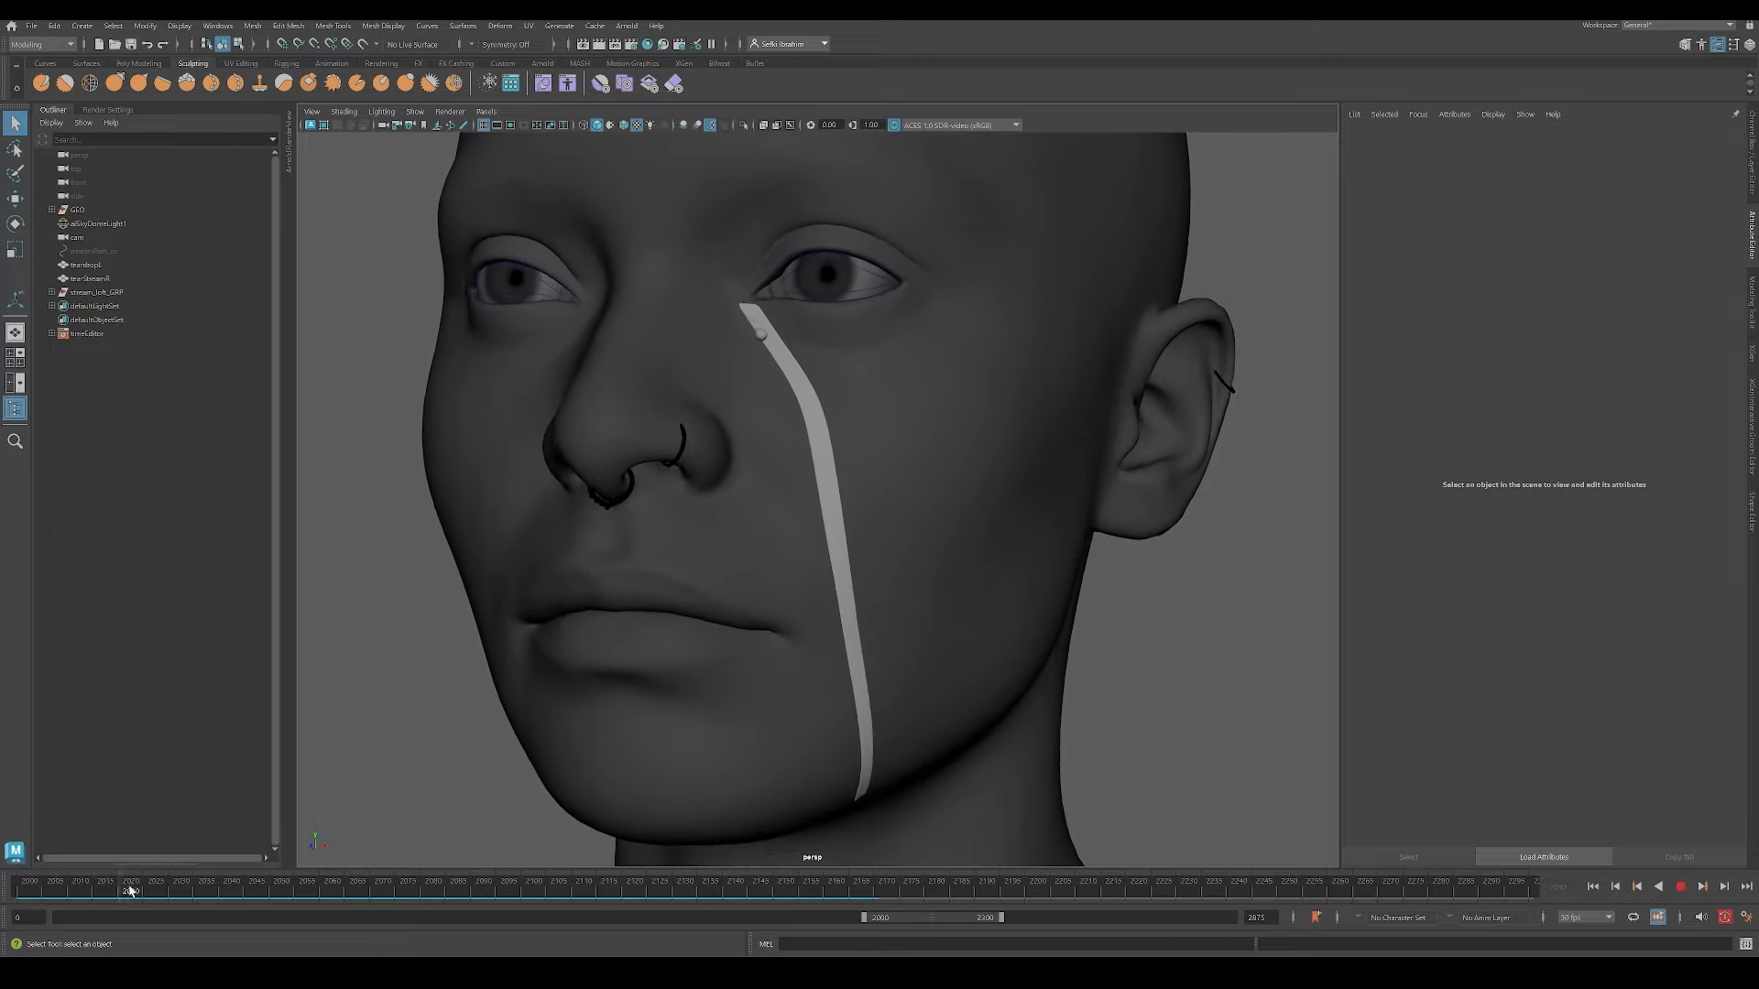
Step: Select the hidden motionPath_crv curve and reveal it near the inner corner of the eye
left_click(93, 251)
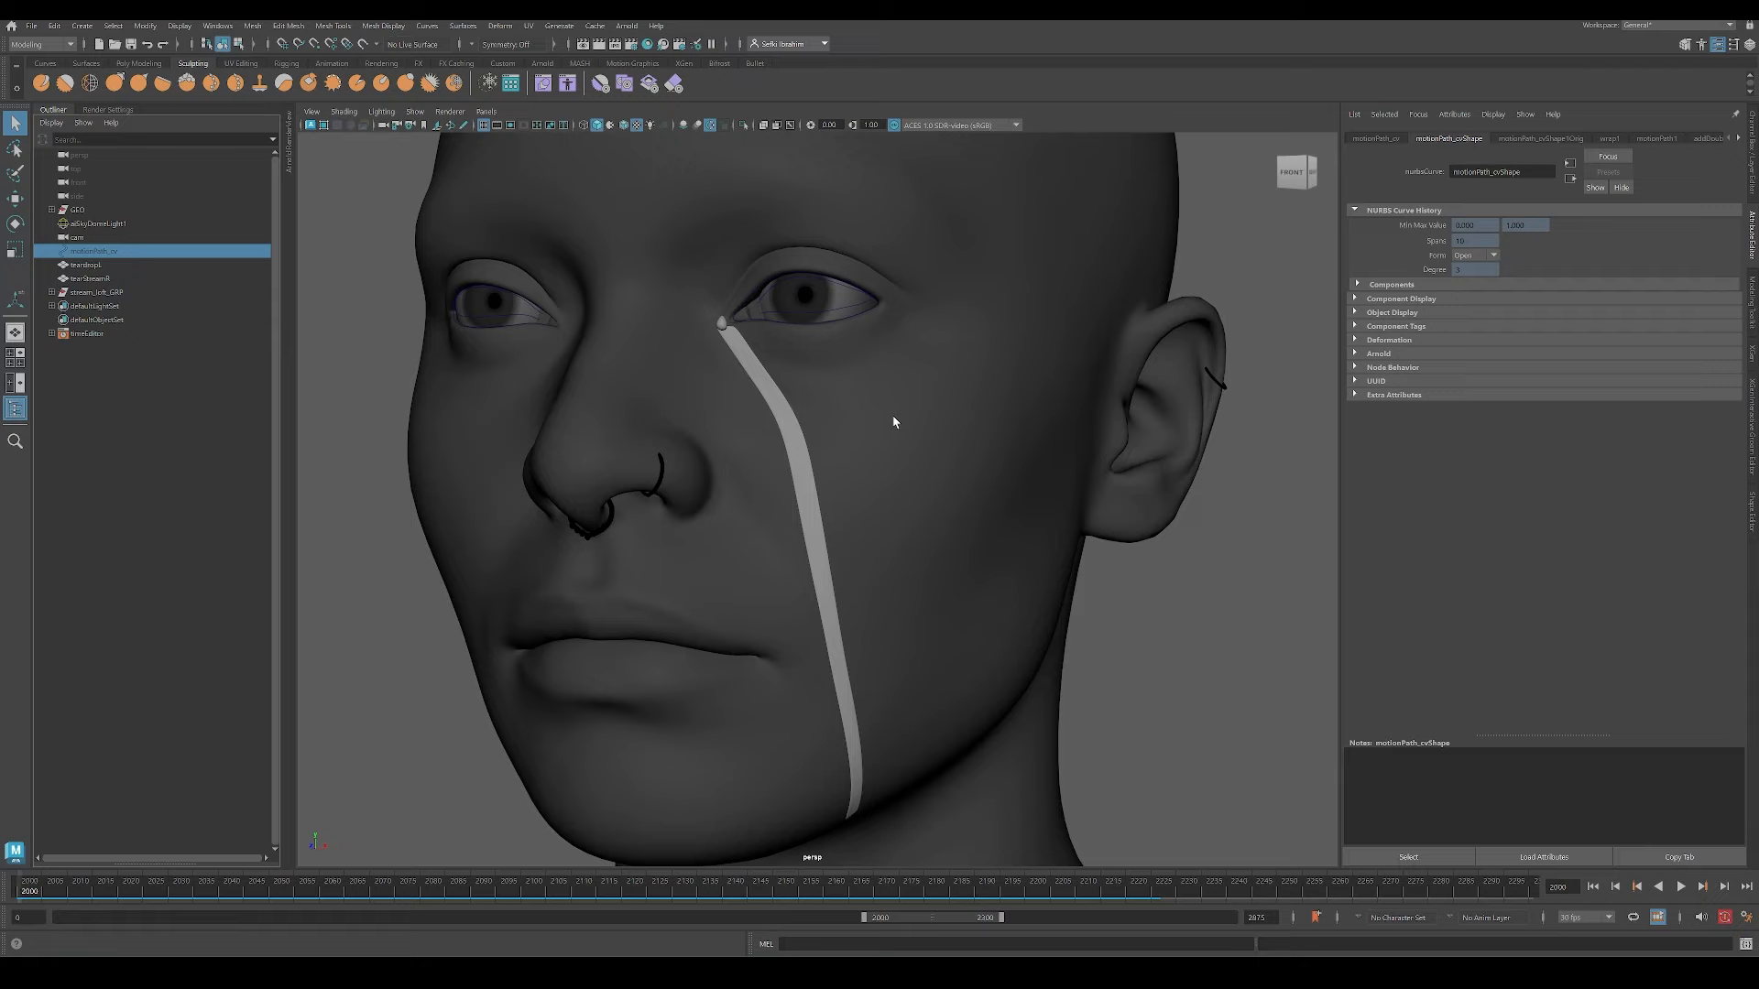
scroll(893, 415, "up", 3)
middle_click_drag(695, 283, 855, 482, "alt")
scroll(856, 481, "up", 5)
mouse_move(925, 499)
left_mouse_down("alt")
mouse_move(901, 494)
mouse_move(916, 493)
left_mouse_up("alt")
scroll(804, 465, "up", 4)
middle_click_drag(916, 493, 823, 478, "alt")
scroll(823, 478, "up", 1)
Step: Isolate motionPath_crv to pick its upper control vertices, exit isolation, and move them onto the center line of the tear ribbon
key("ctrl+1")
right_click_drag(795, 454, 716, 450)
left_click_drag(709, 370, 759, 425)
key("ctrl+1")
key("w")
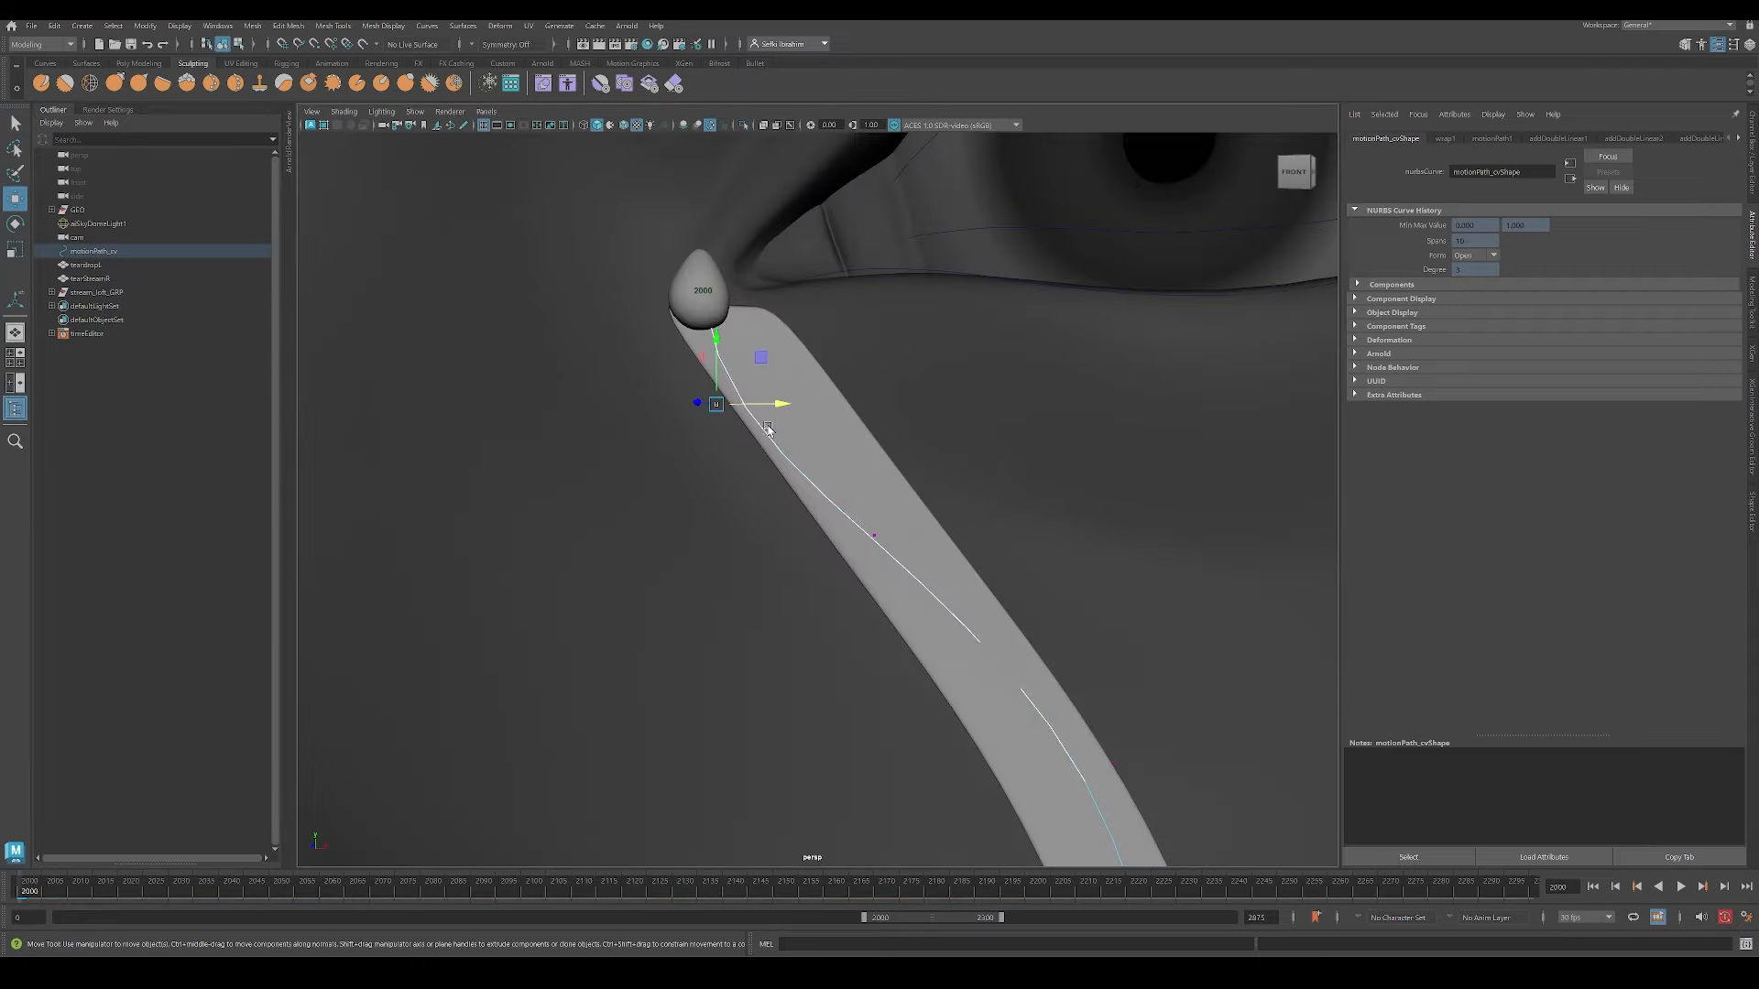
left_click_drag(765, 359, 1017, 524)
left_click_drag(1017, 461, 946, 510)
left_click(931, 575)
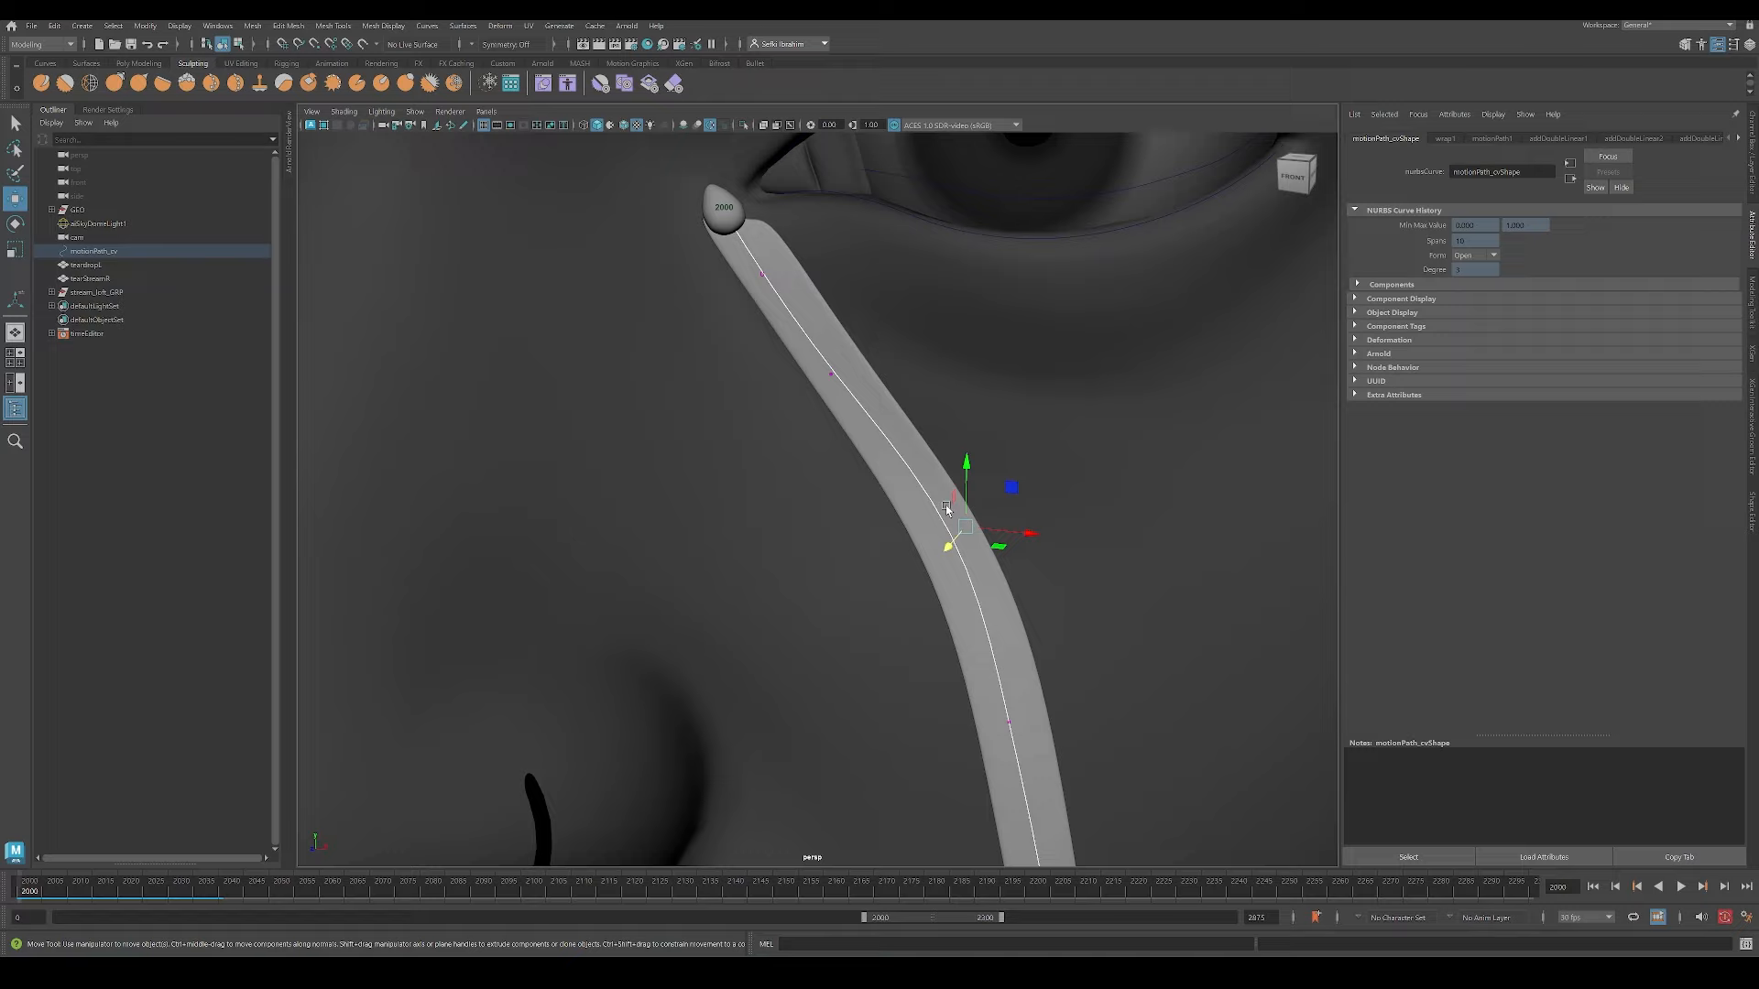
Step: Fine-tune the control vertices just below the teardrop and check the curve against the ribbon down to the jaw
left_click(830, 375)
left_click(762, 278)
key("w")
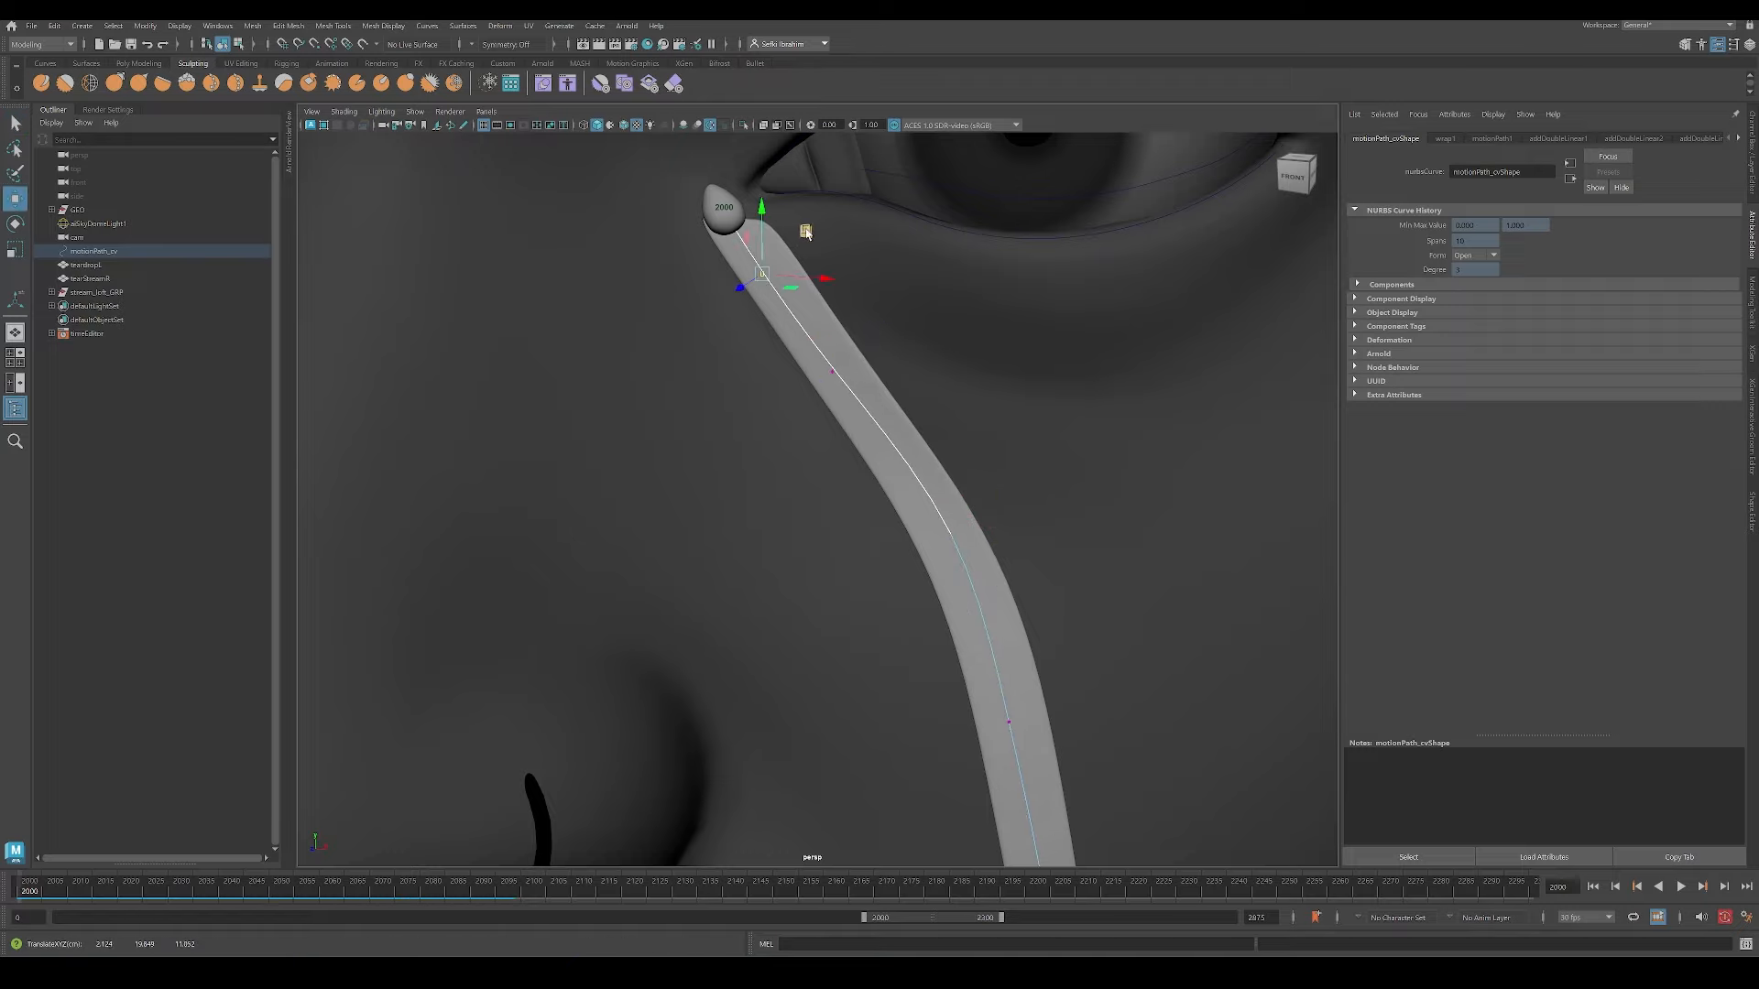
scroll(961, 367, "down", 4)
middle_click_drag(1008, 623, 974, 420, "alt")
left_click_drag(974, 420, 999, 423, "alt")
middle_click_drag(843, 310, 863, 394, "alt")
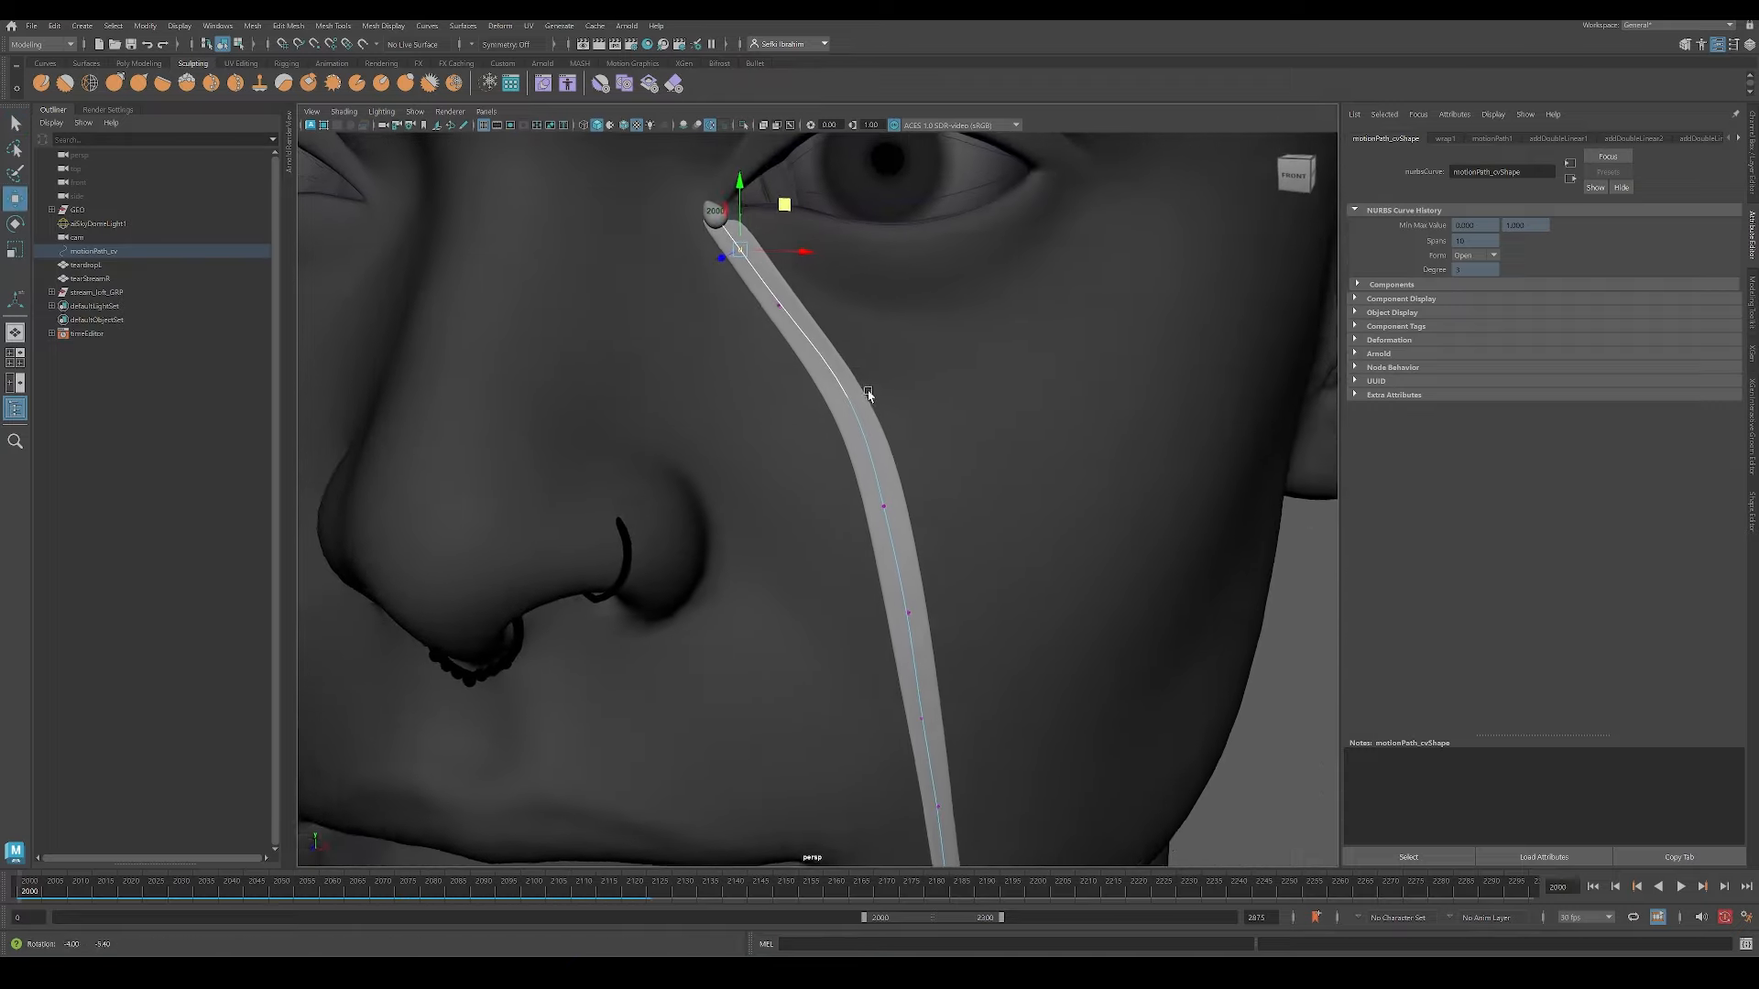
left_click(856, 395)
key("q")
scroll(903, 412, "down", 2)
middle_click_drag(944, 549, 903, 294, "alt")
left_click_drag(903, 294, 971, 302, "alt")
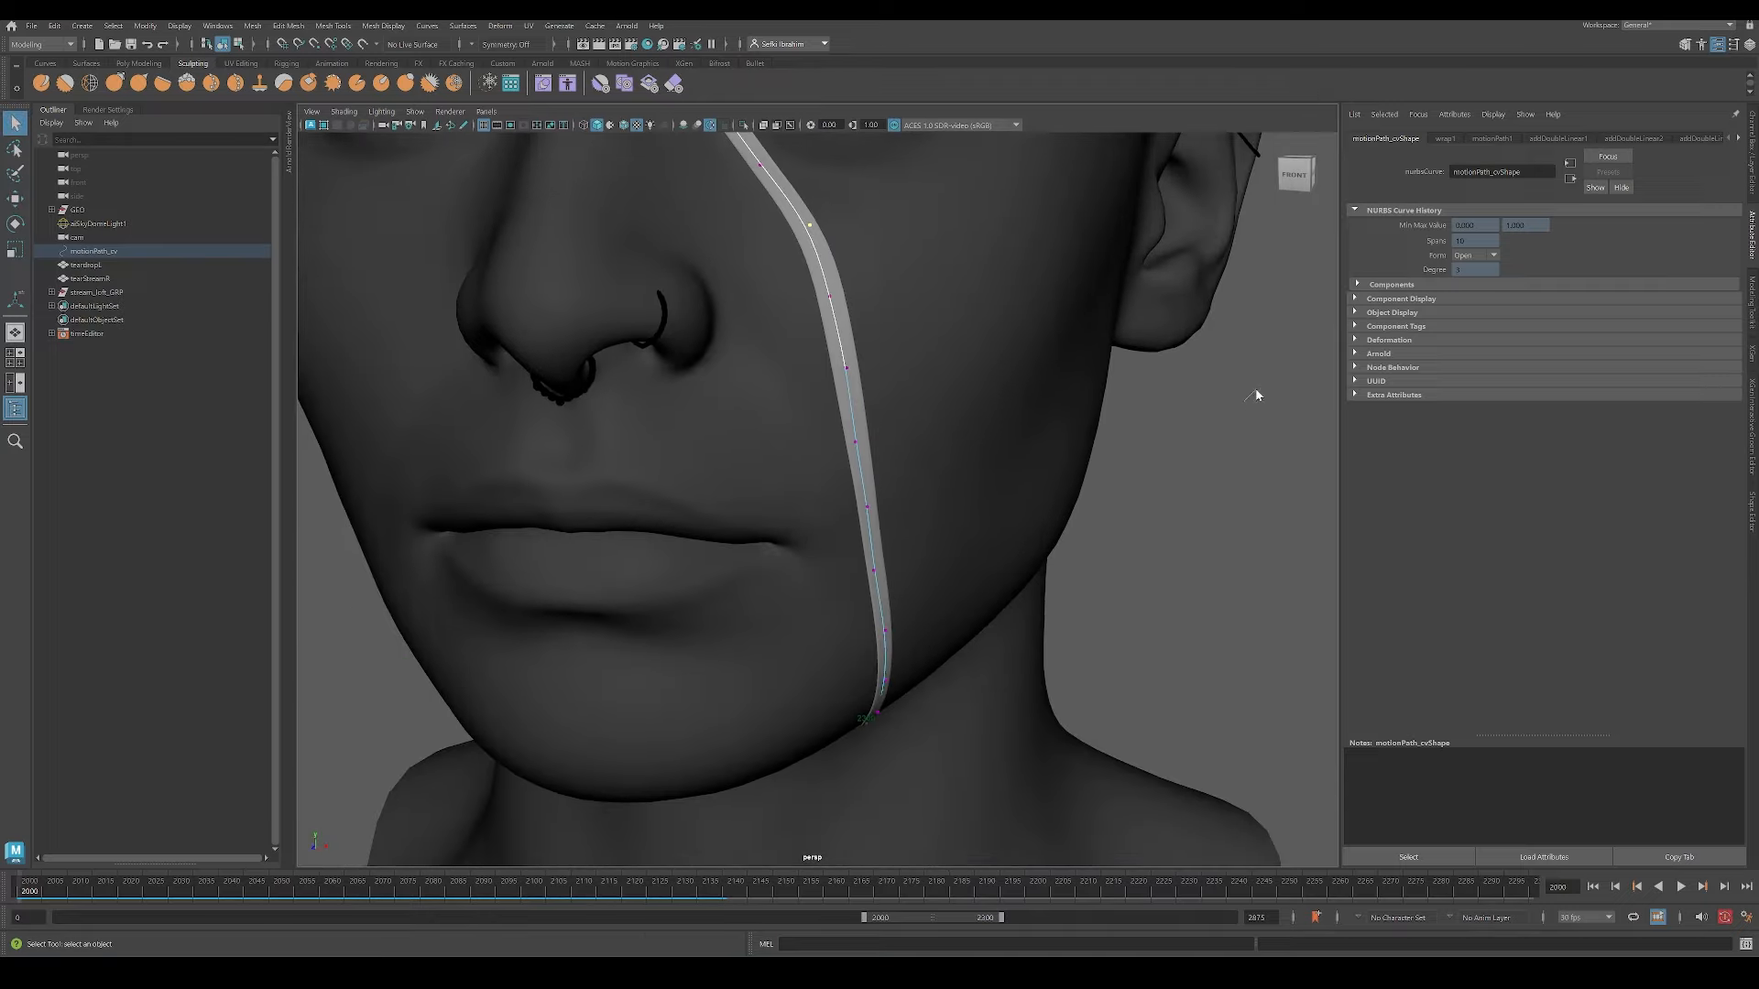
Step: Return motionPath_crv to object mode, deselect it and play back the teardrop animation
key("F8")
scroll(1087, 449, "down", 4)
left_click(1088, 449)
scroll(825, 595, "up", 3)
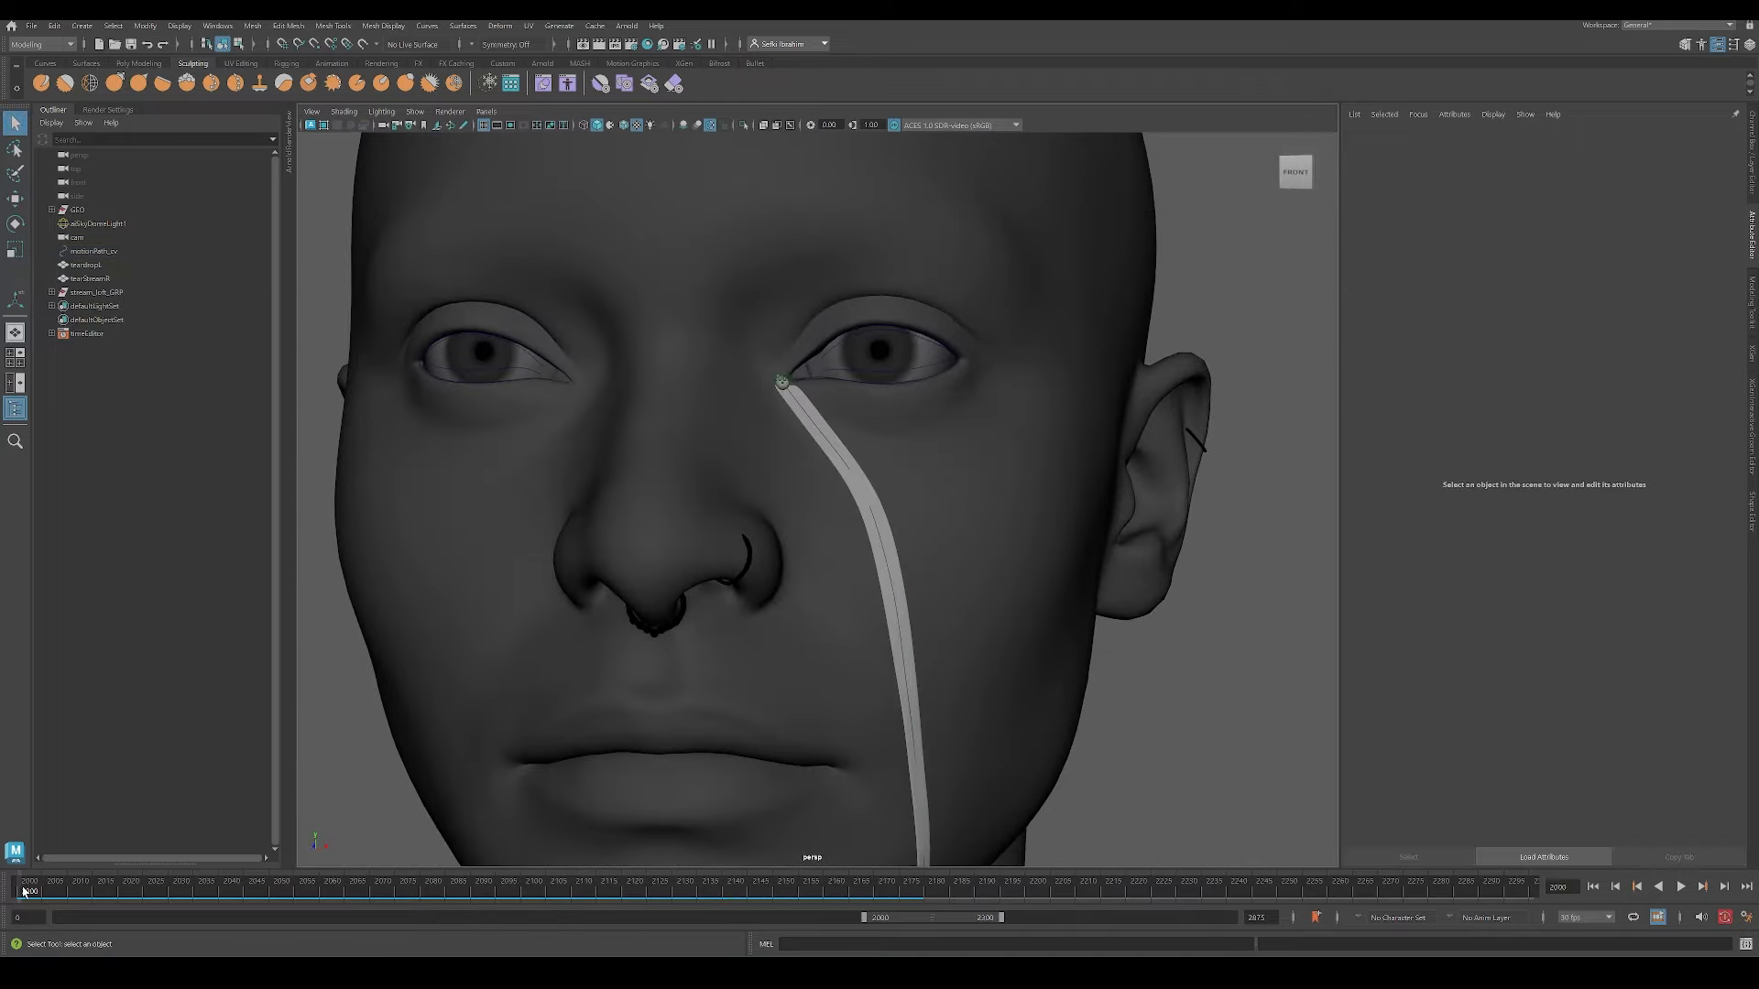
key("alt+v")
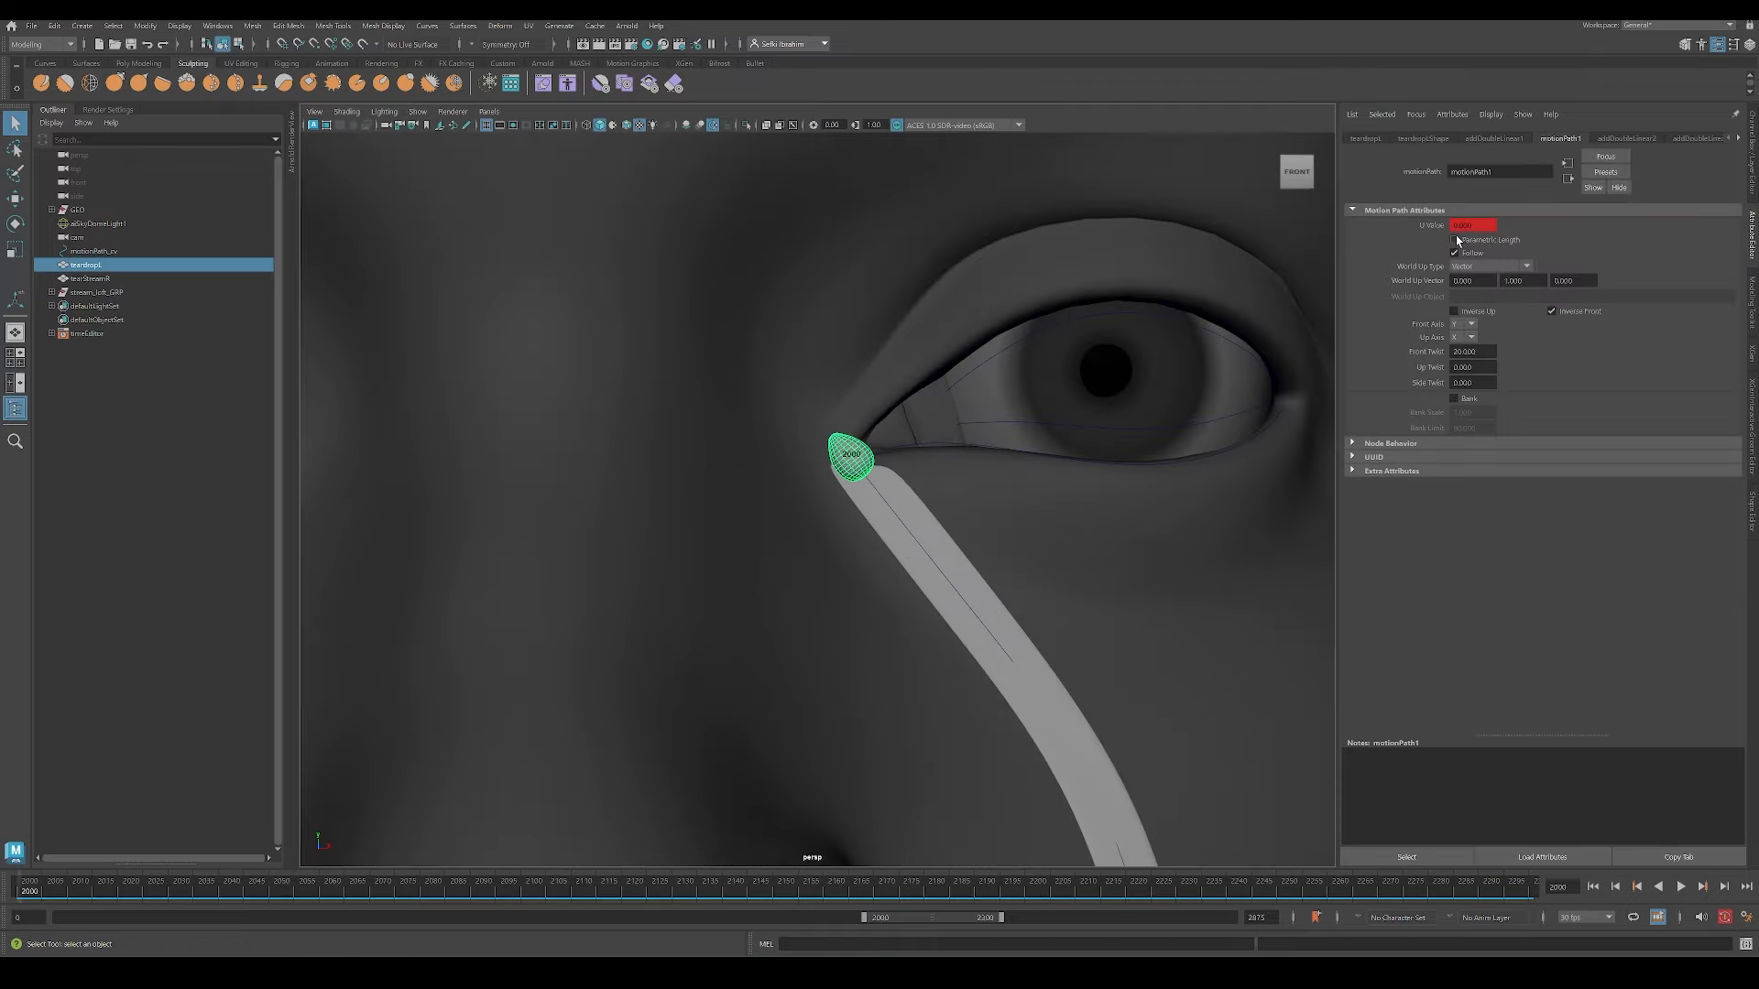
Step: Try a U Value of 0.1 on the teardrop's motionPath1 at frame 2000
type("0.1")
key("Return")
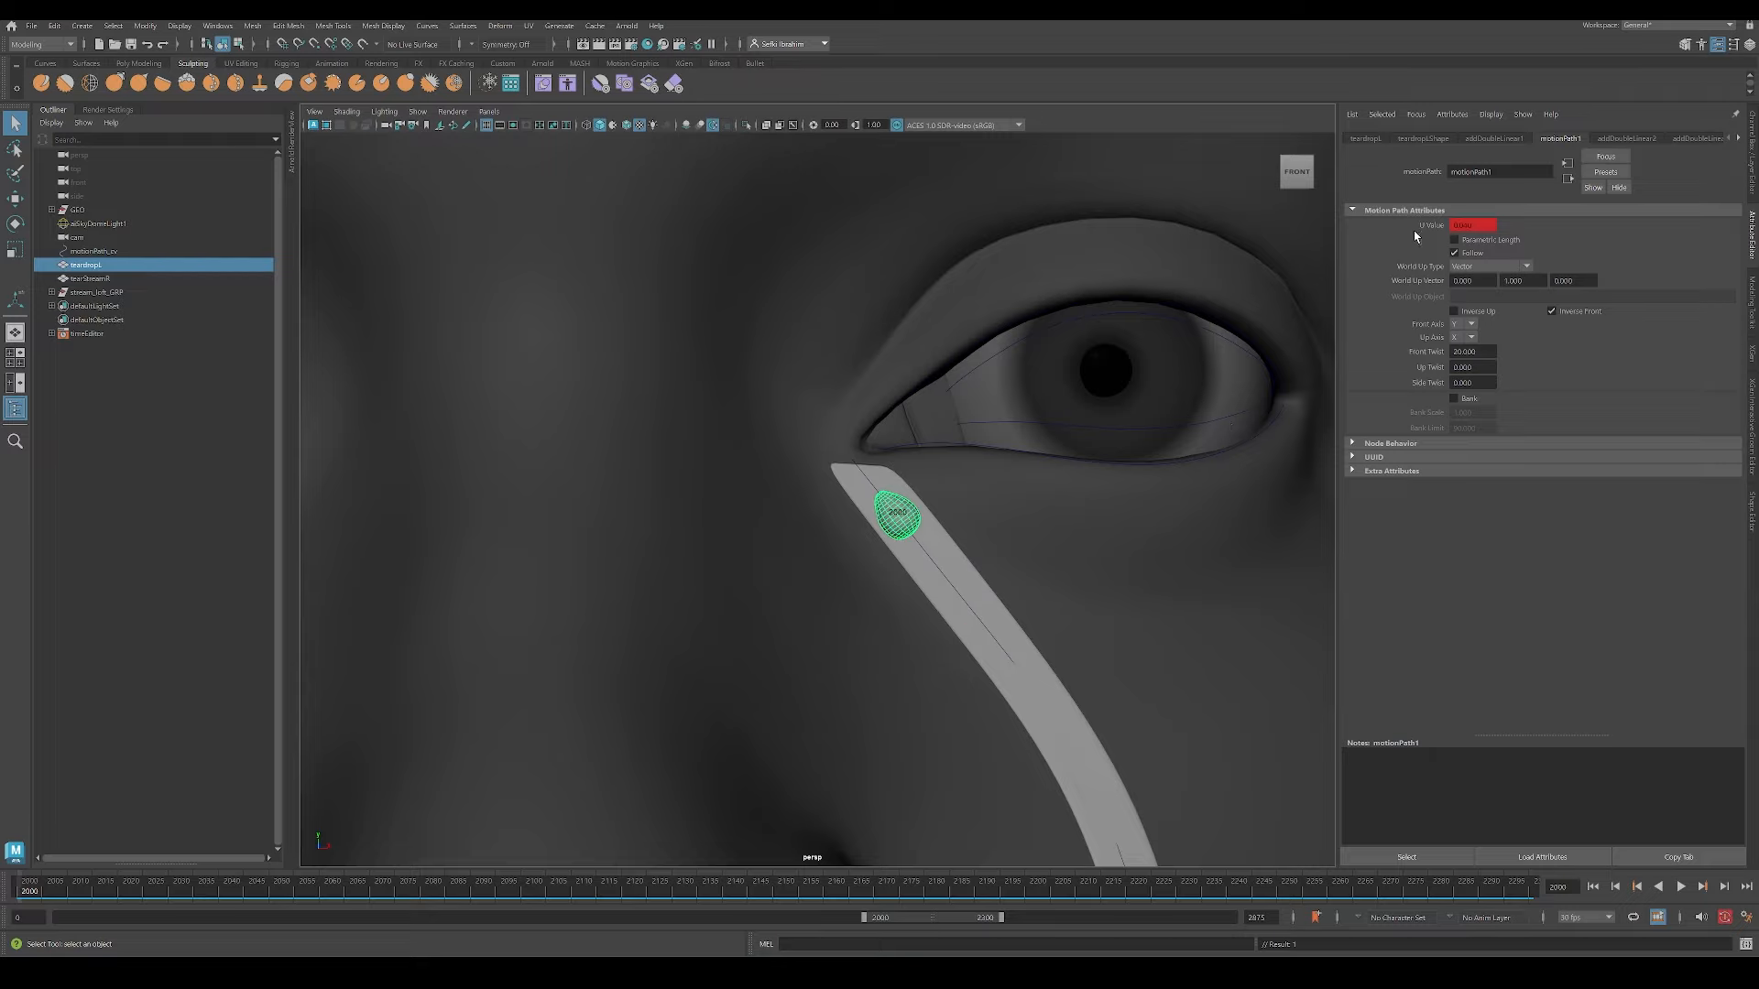
right_click_drag(715, 482, 641, 476, "alt")
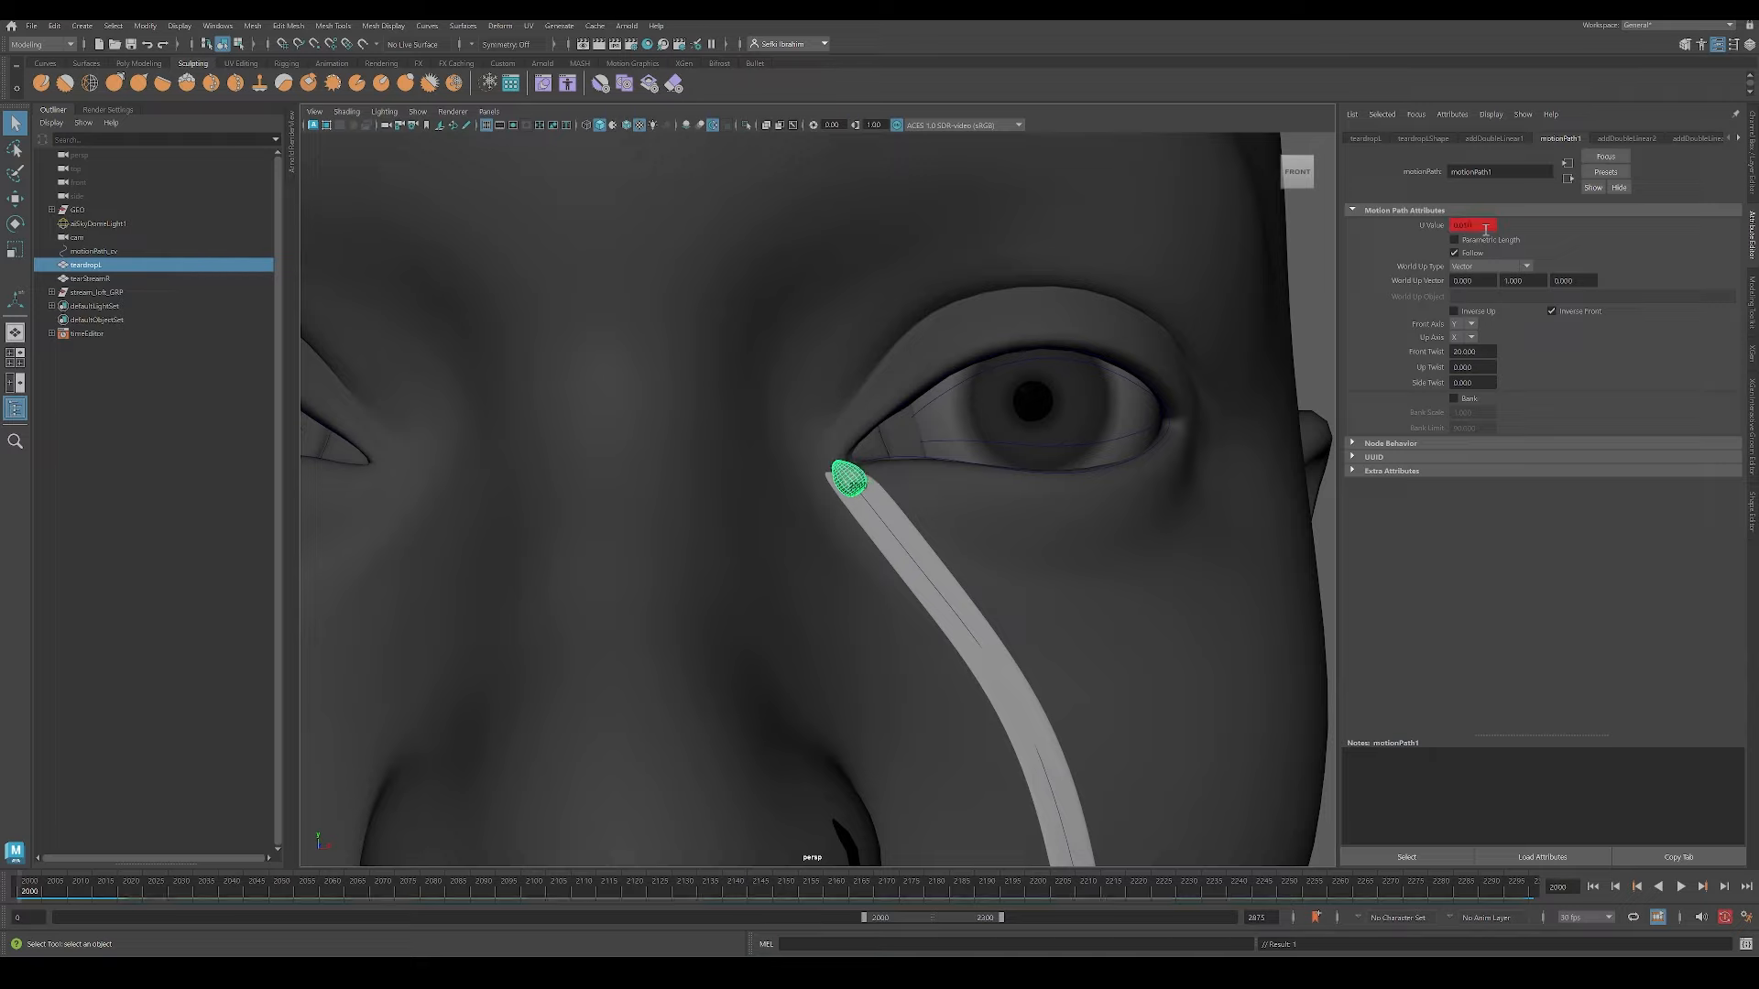
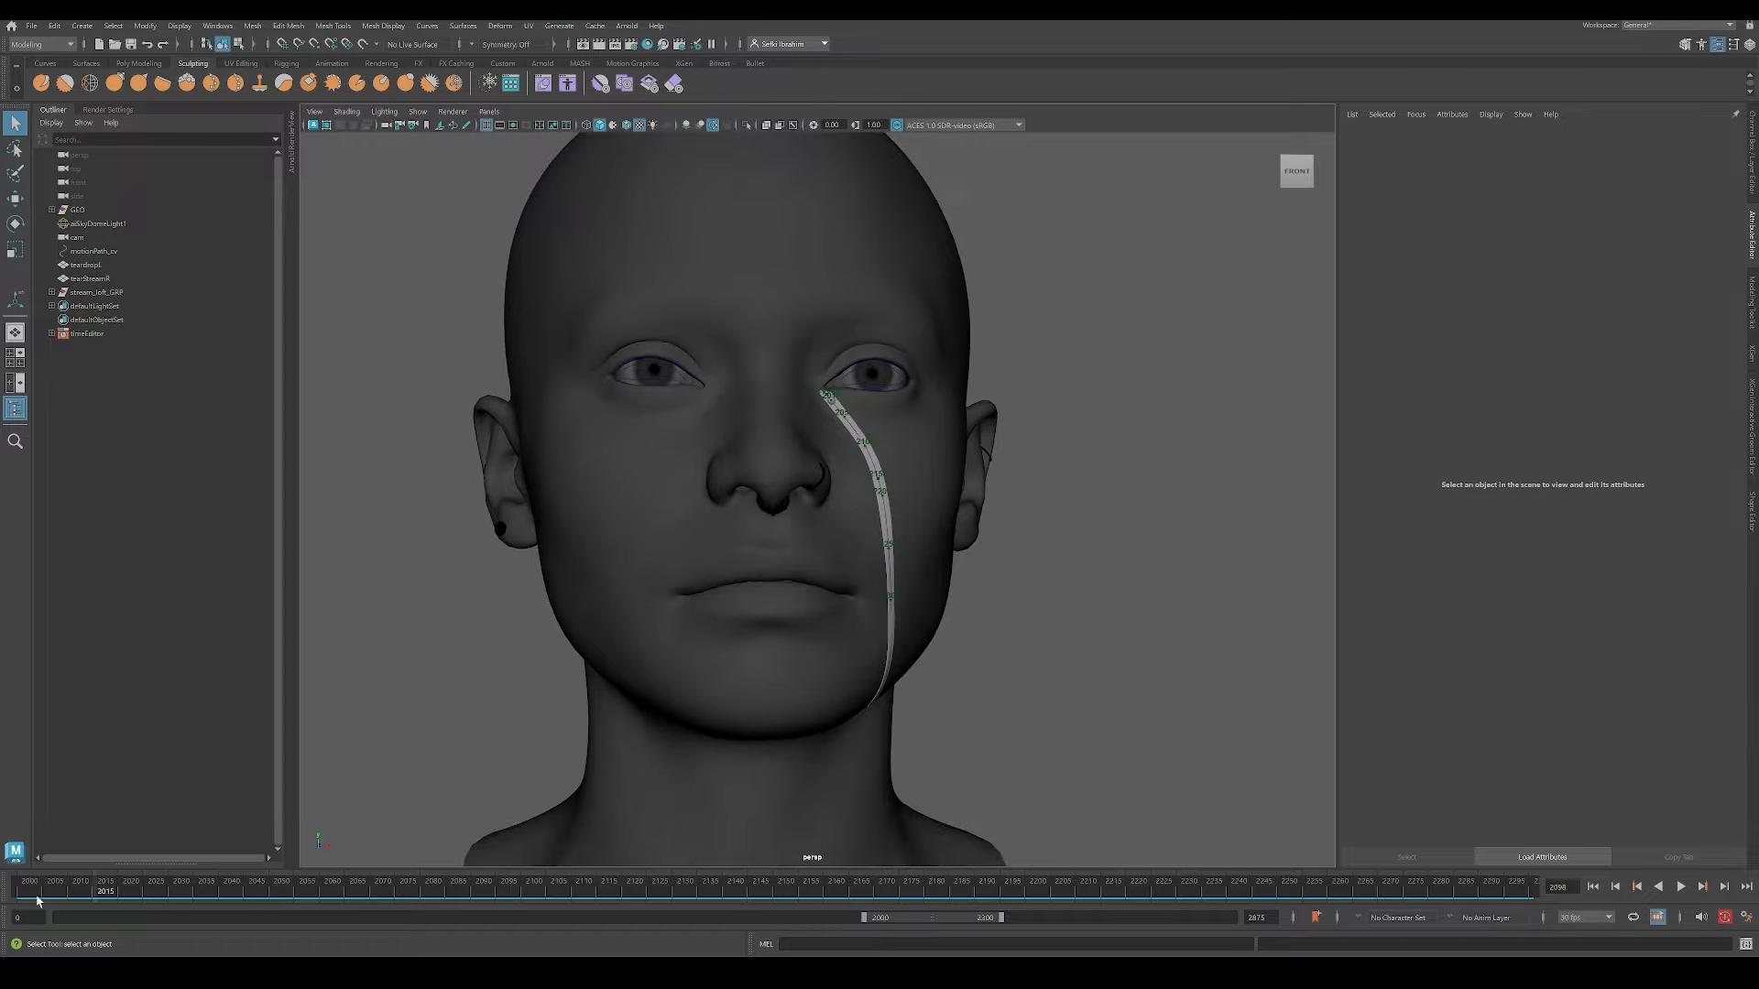
Step: Go to frame 2104 and examine in close profile how the teardrop sits against the cheek
left_click_drag(743, 901, 546, 903)
scroll(932, 612, "up", 6)
middle_click_drag(933, 600, 914, 609, "alt")
mouse_move(914, 609)
left_mouse_down("alt")
mouse_move(884, 612)
mouse_move(925, 600)
left_mouse_up("alt")
right_click_drag(852, 540, 875, 555, "alt")
middle_click_drag(875, 554, 871, 577, "alt")
right_click_drag(871, 577, 953, 632, "alt")
left_click_drag(953, 632, 929, 644, "alt")
right_click_drag(916, 646, 927, 681, "alt")
mouse_move(927, 681)
left_mouse_down("alt")
mouse_move(916, 668)
mouse_move(950, 658)
left_mouse_up("alt")
Step: Shift motionPath_crv slightly in depth so the teardrop sits properly on the cheek surface
left_click(950, 380)
key("w")
scroll(900, 590, "down", 5)
scroll(900, 590, "down", 4)
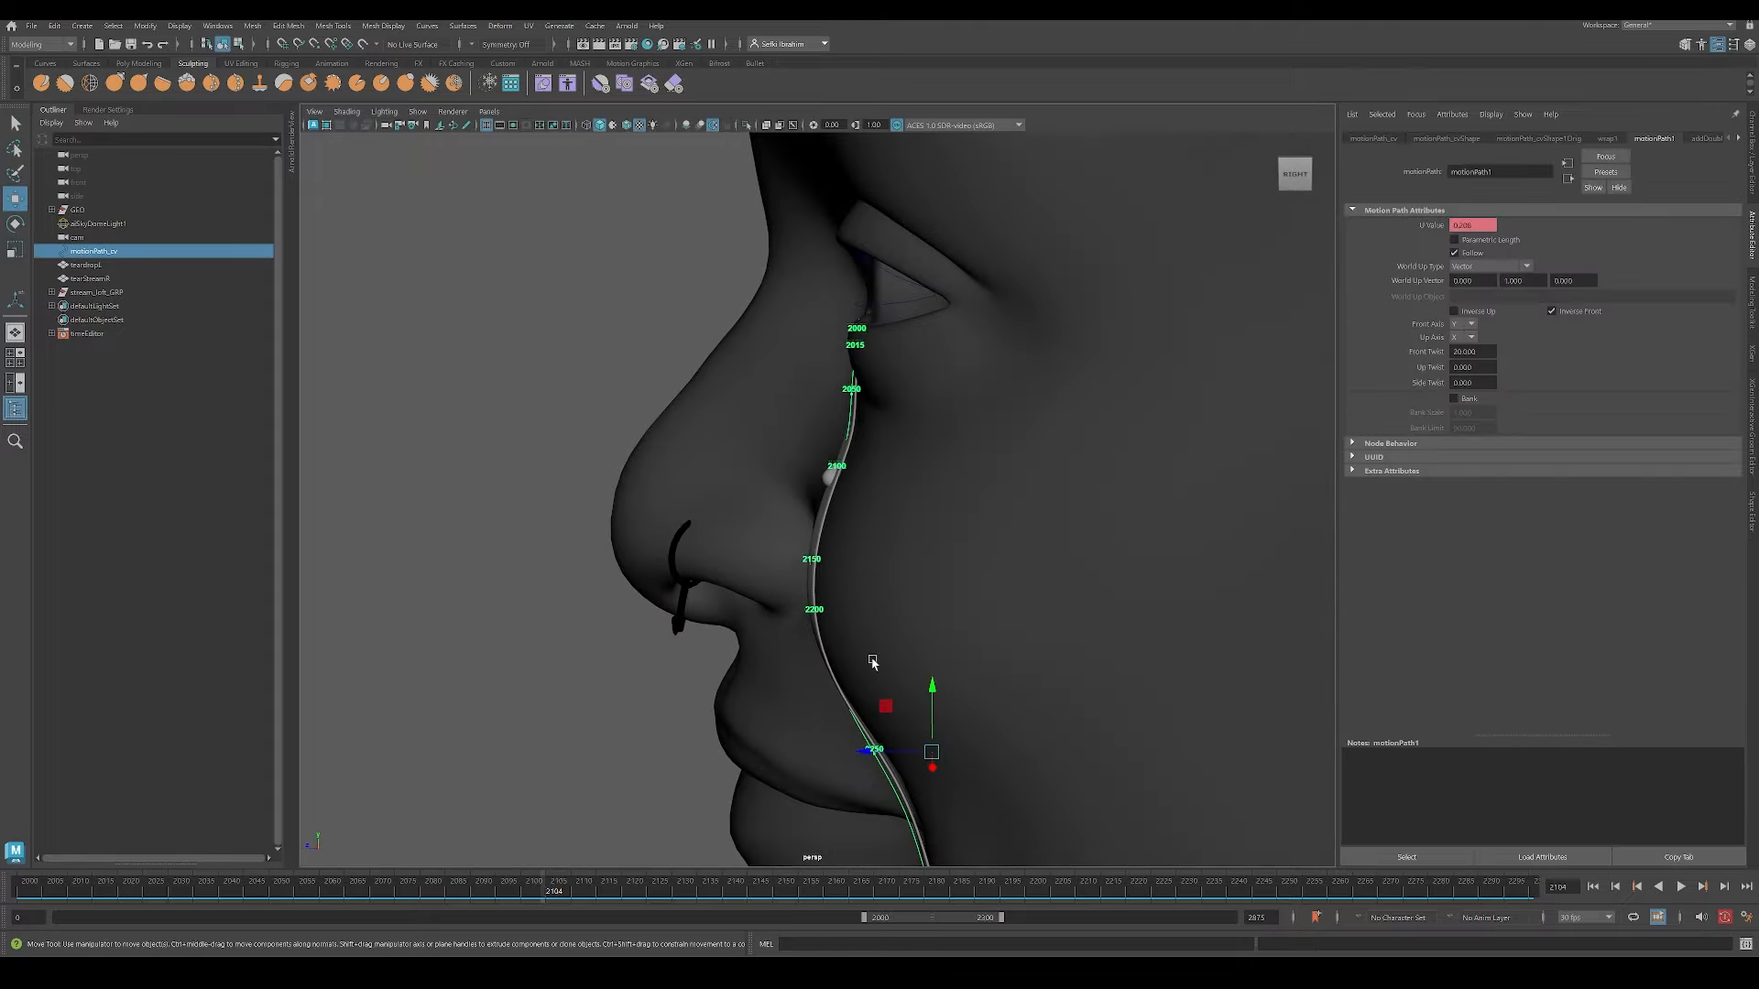
left_click_drag(866, 749, 915, 699, "alt")
scroll(903, 596, "up", 5)
left_click_drag(949, 593, 895, 493, "alt")
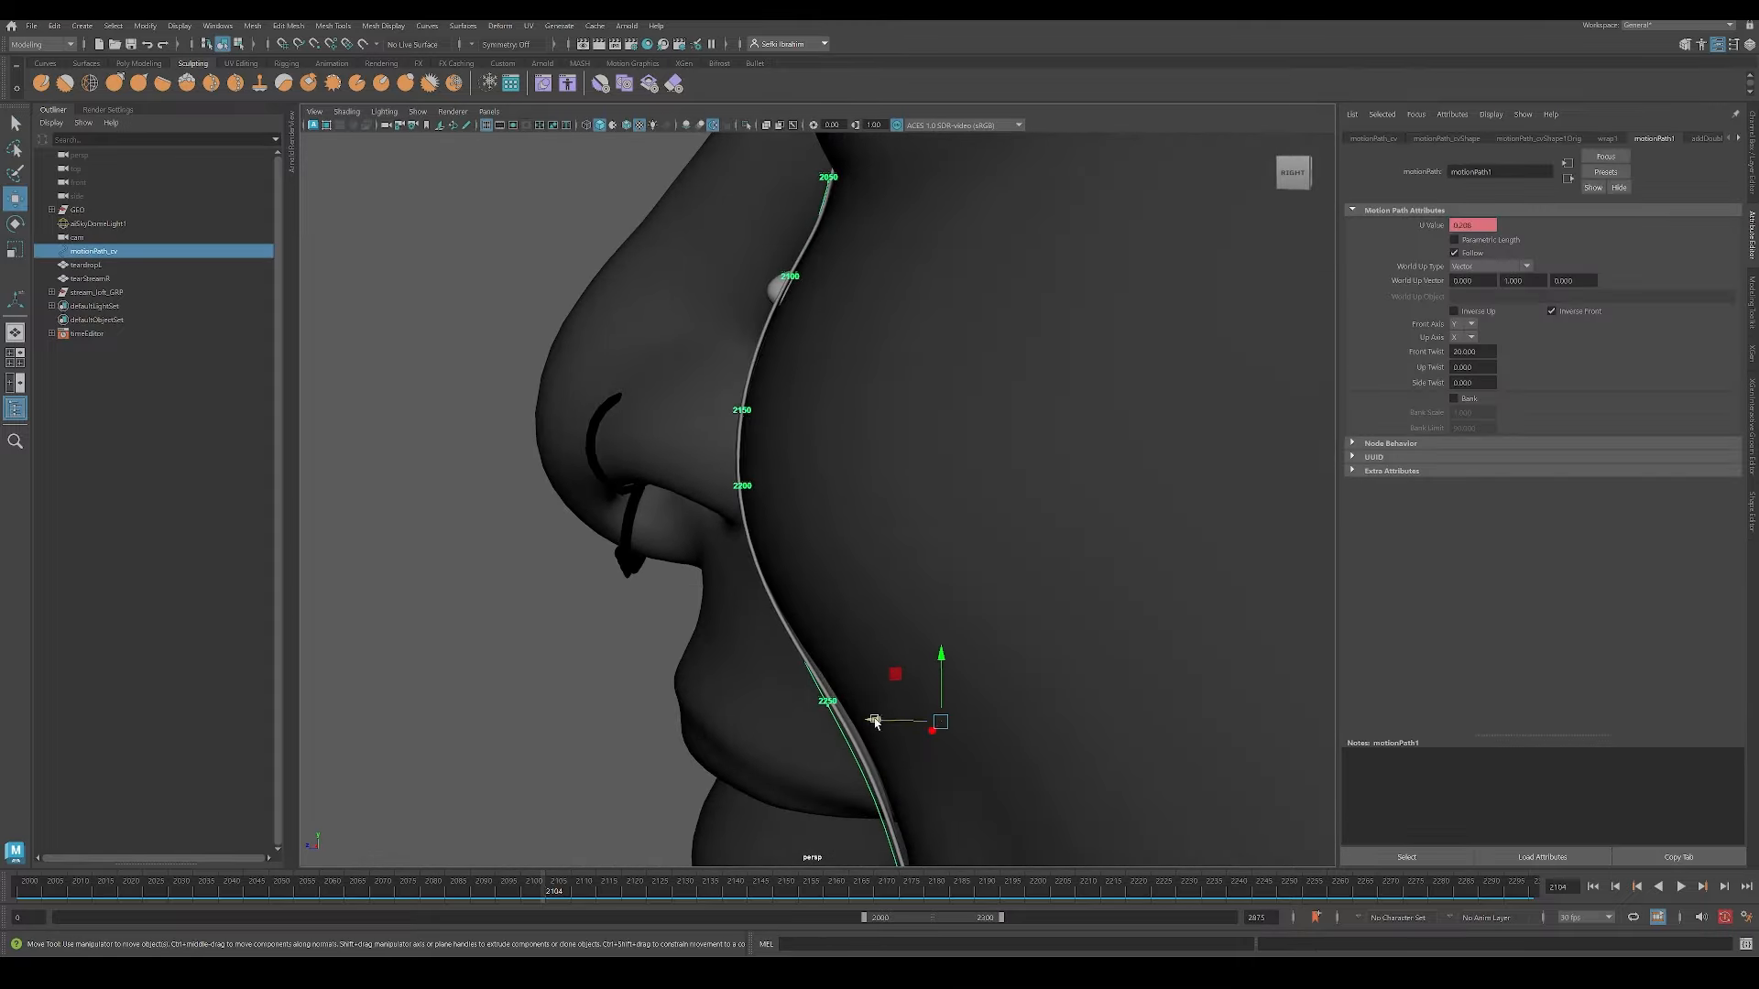
left_click_drag(870, 721, 874, 721)
left_click_drag(865, 682, 989, 632, "alt")
key("q")
scroll(926, 591, "down", 4)
middle_click_drag(916, 588, 879, 584, "alt")
scroll(878, 585, "down", 5)
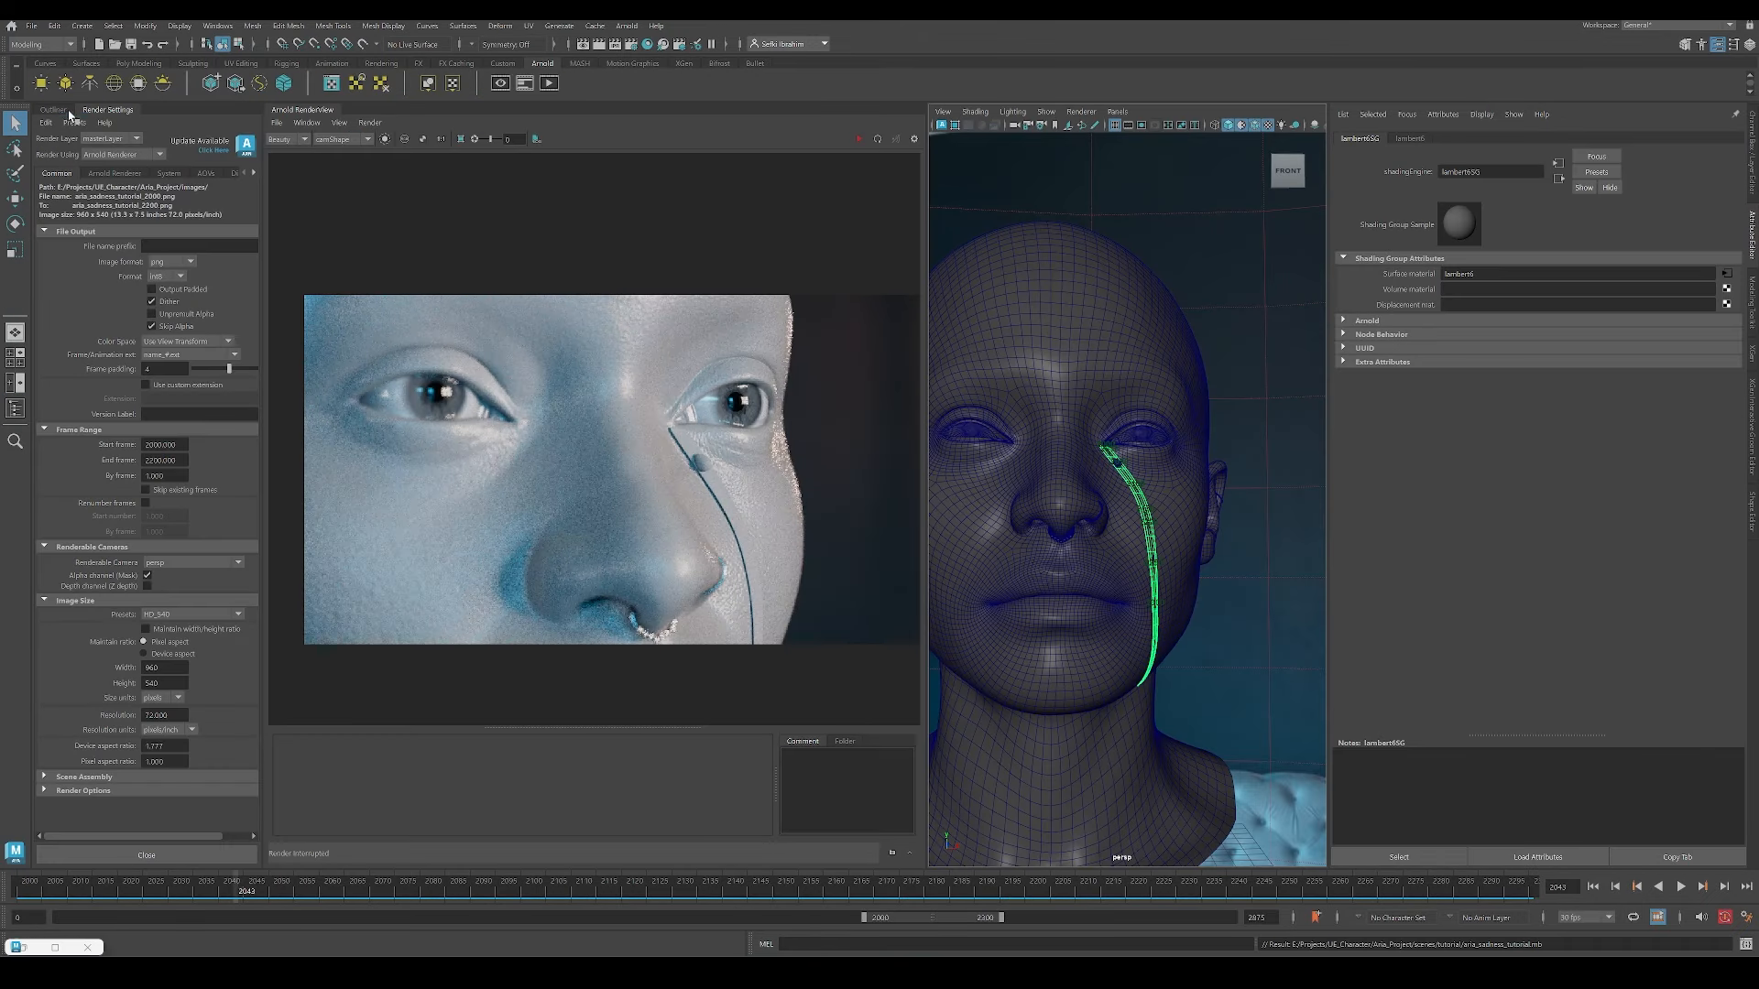
Step: Select aiSkyDomeLight1 and inspect the blue_photo_studio_4k.hdr file texture connected to its color
left_click(53, 109)
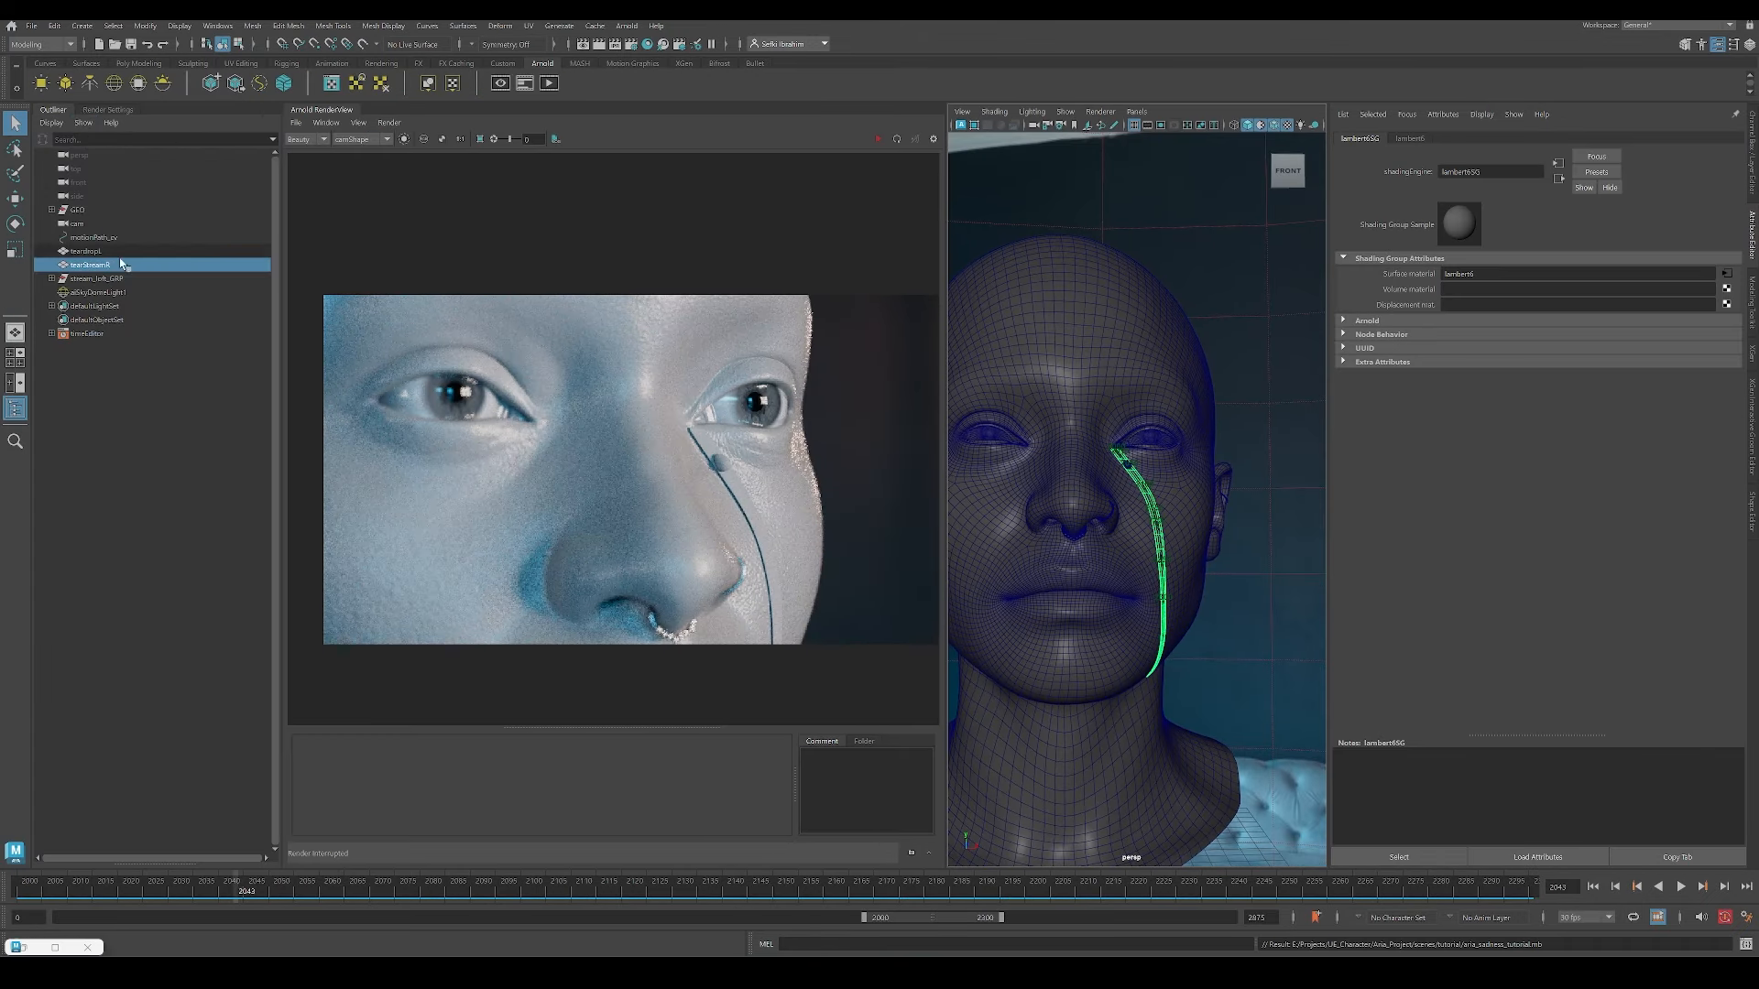
left_click(98, 292)
left_click(1719, 275)
left_click_drag(1603, 320, 1551, 321)
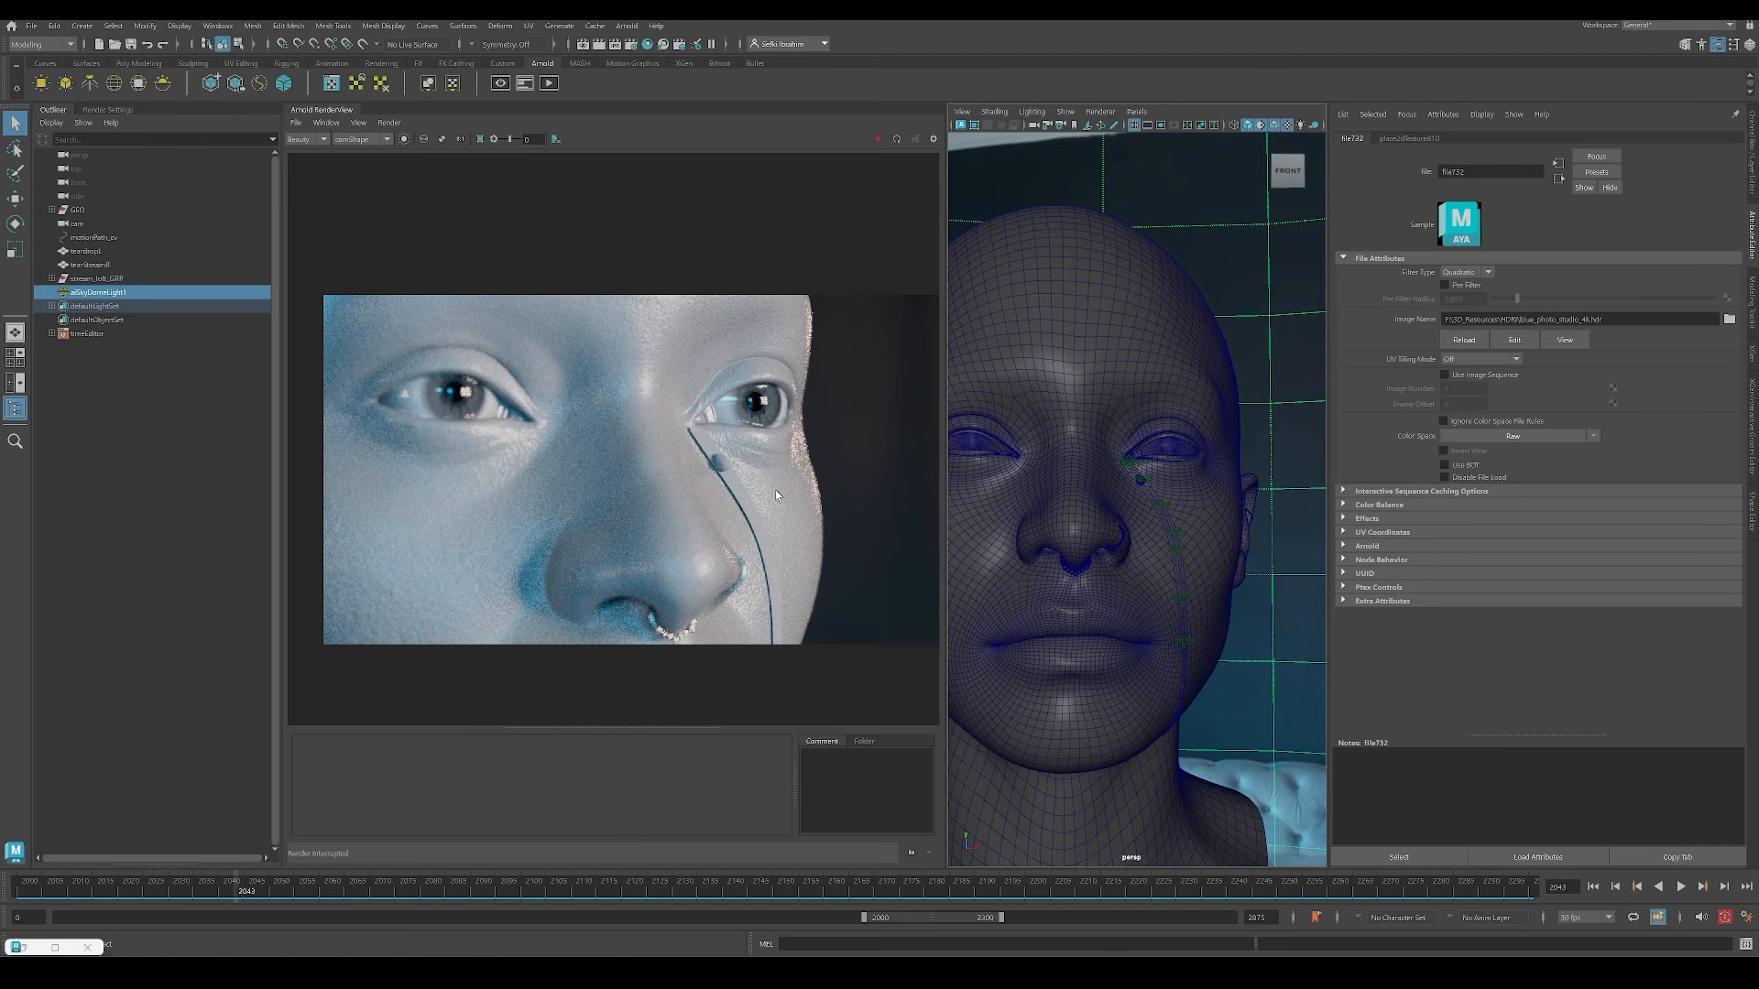
Step: Isolate the tear stream mesh on the cheek and assign it a new aiStandardSurface material
left_click(1171, 506)
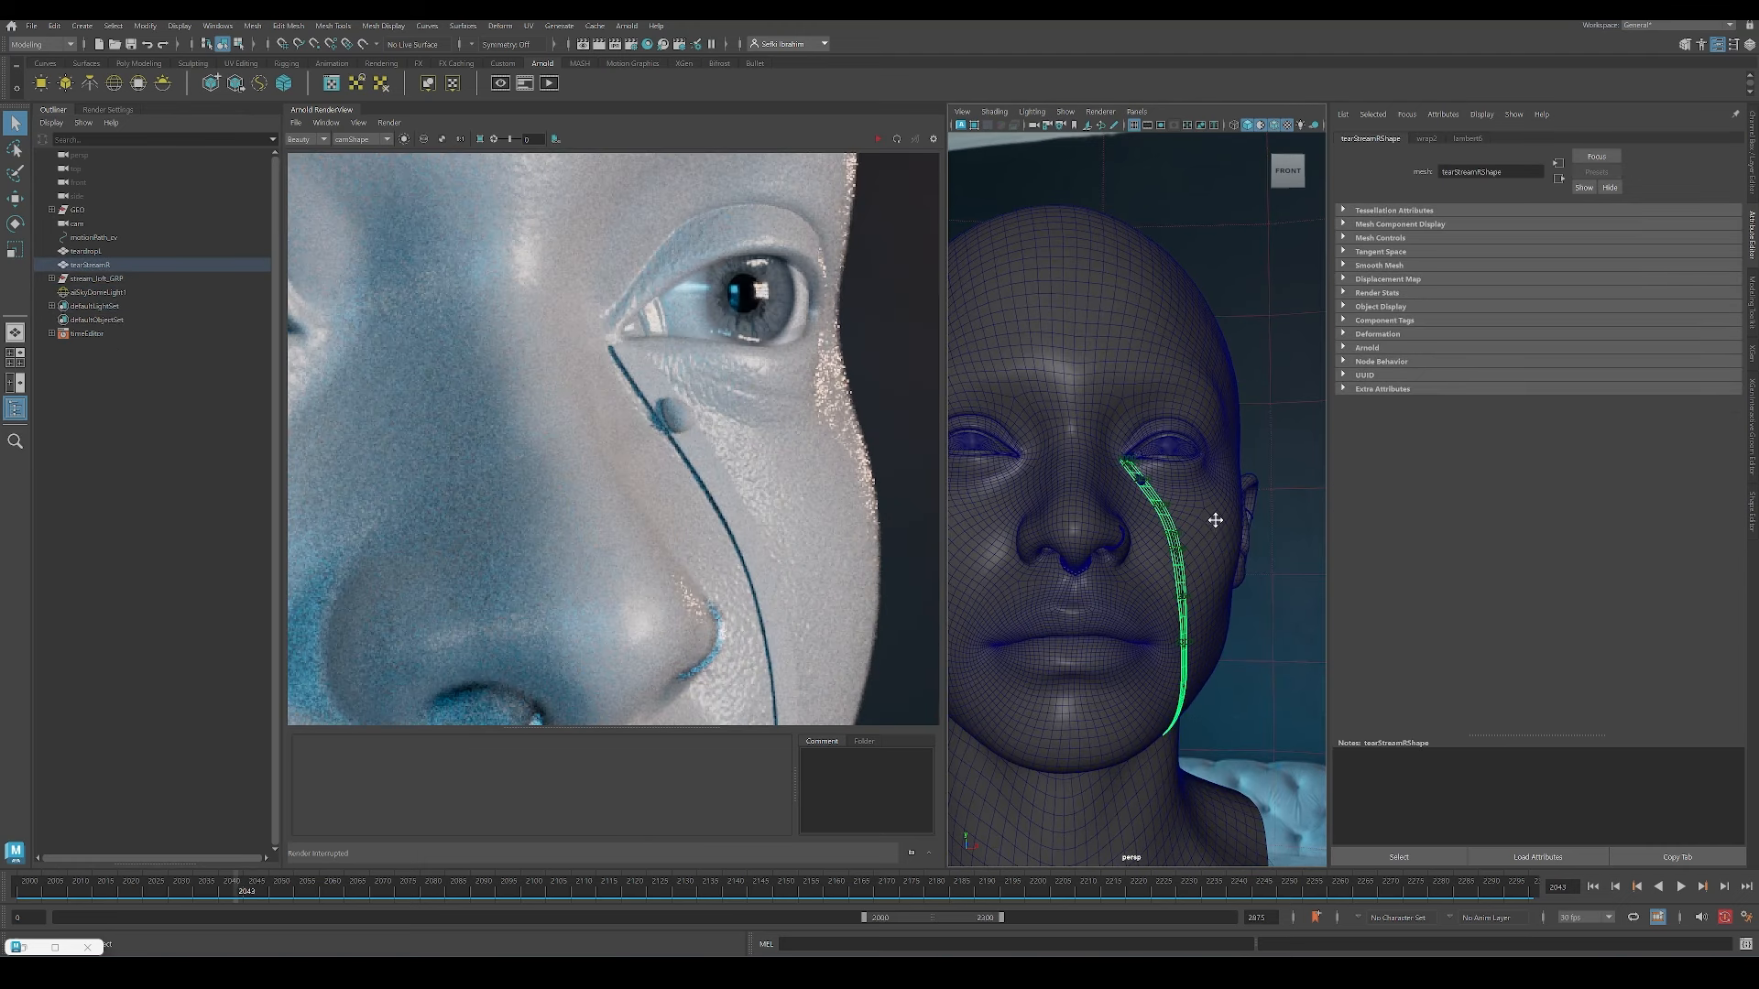
key("ctrl+1")
right_click(1165, 430)
mouse_move(1155, 783)
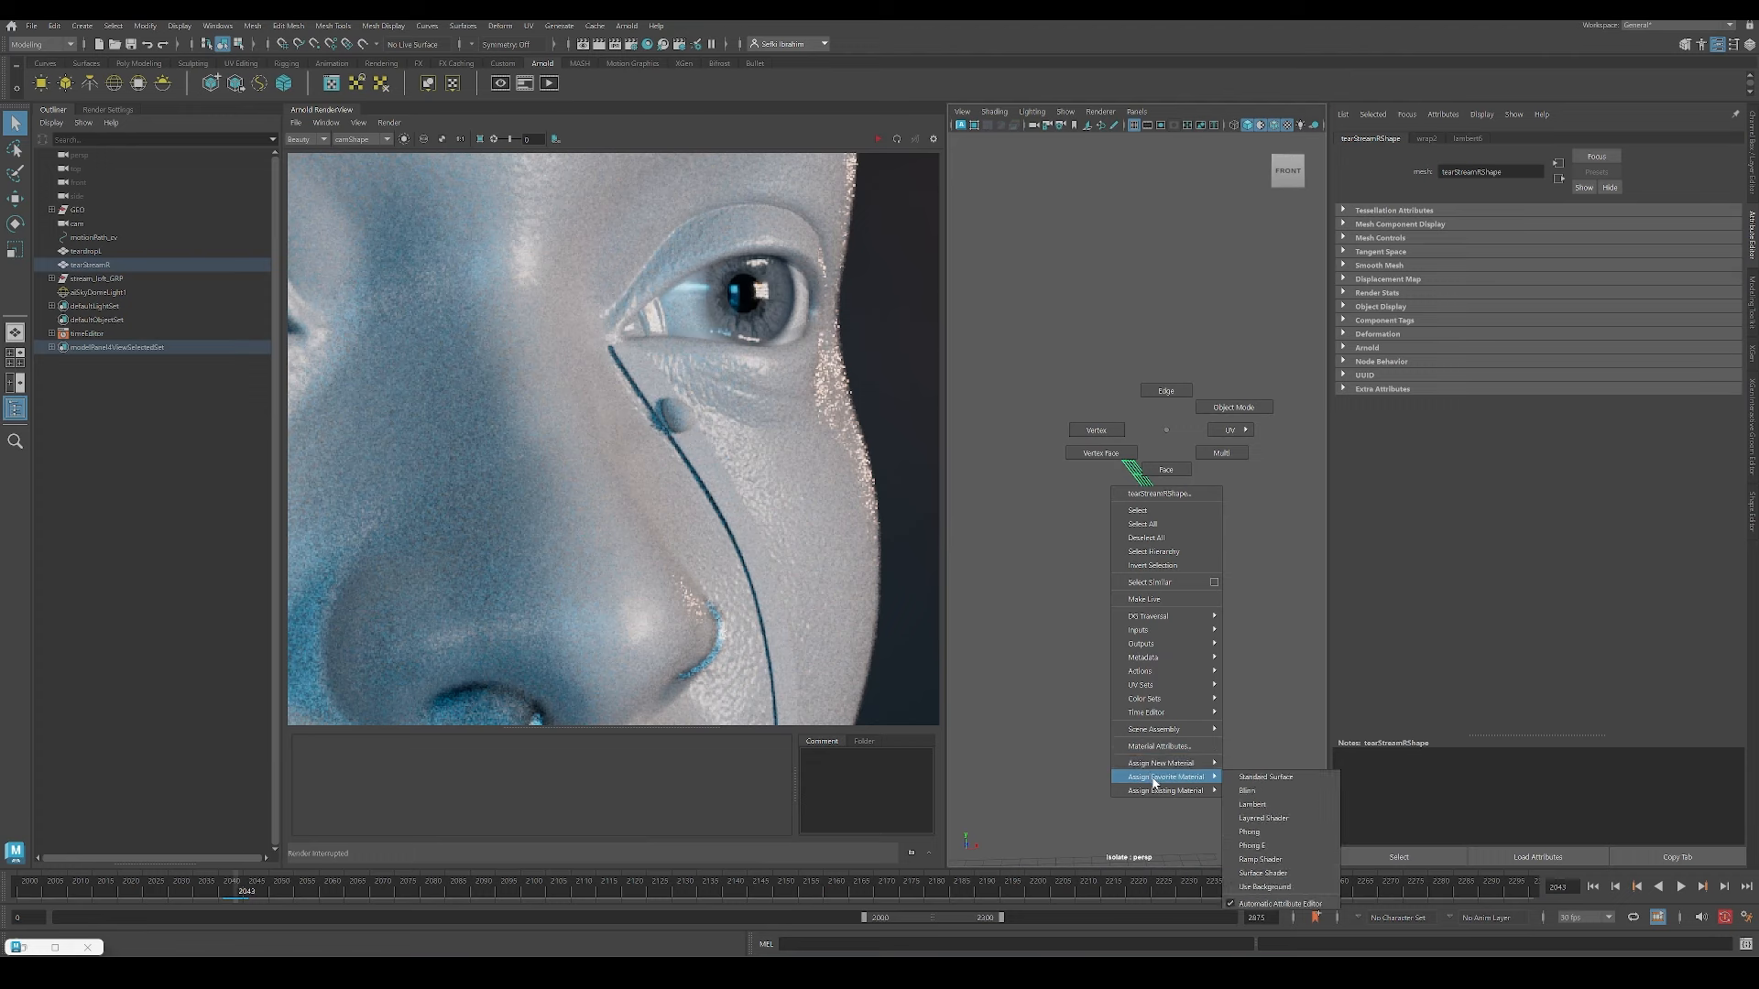
left_click(1160, 763)
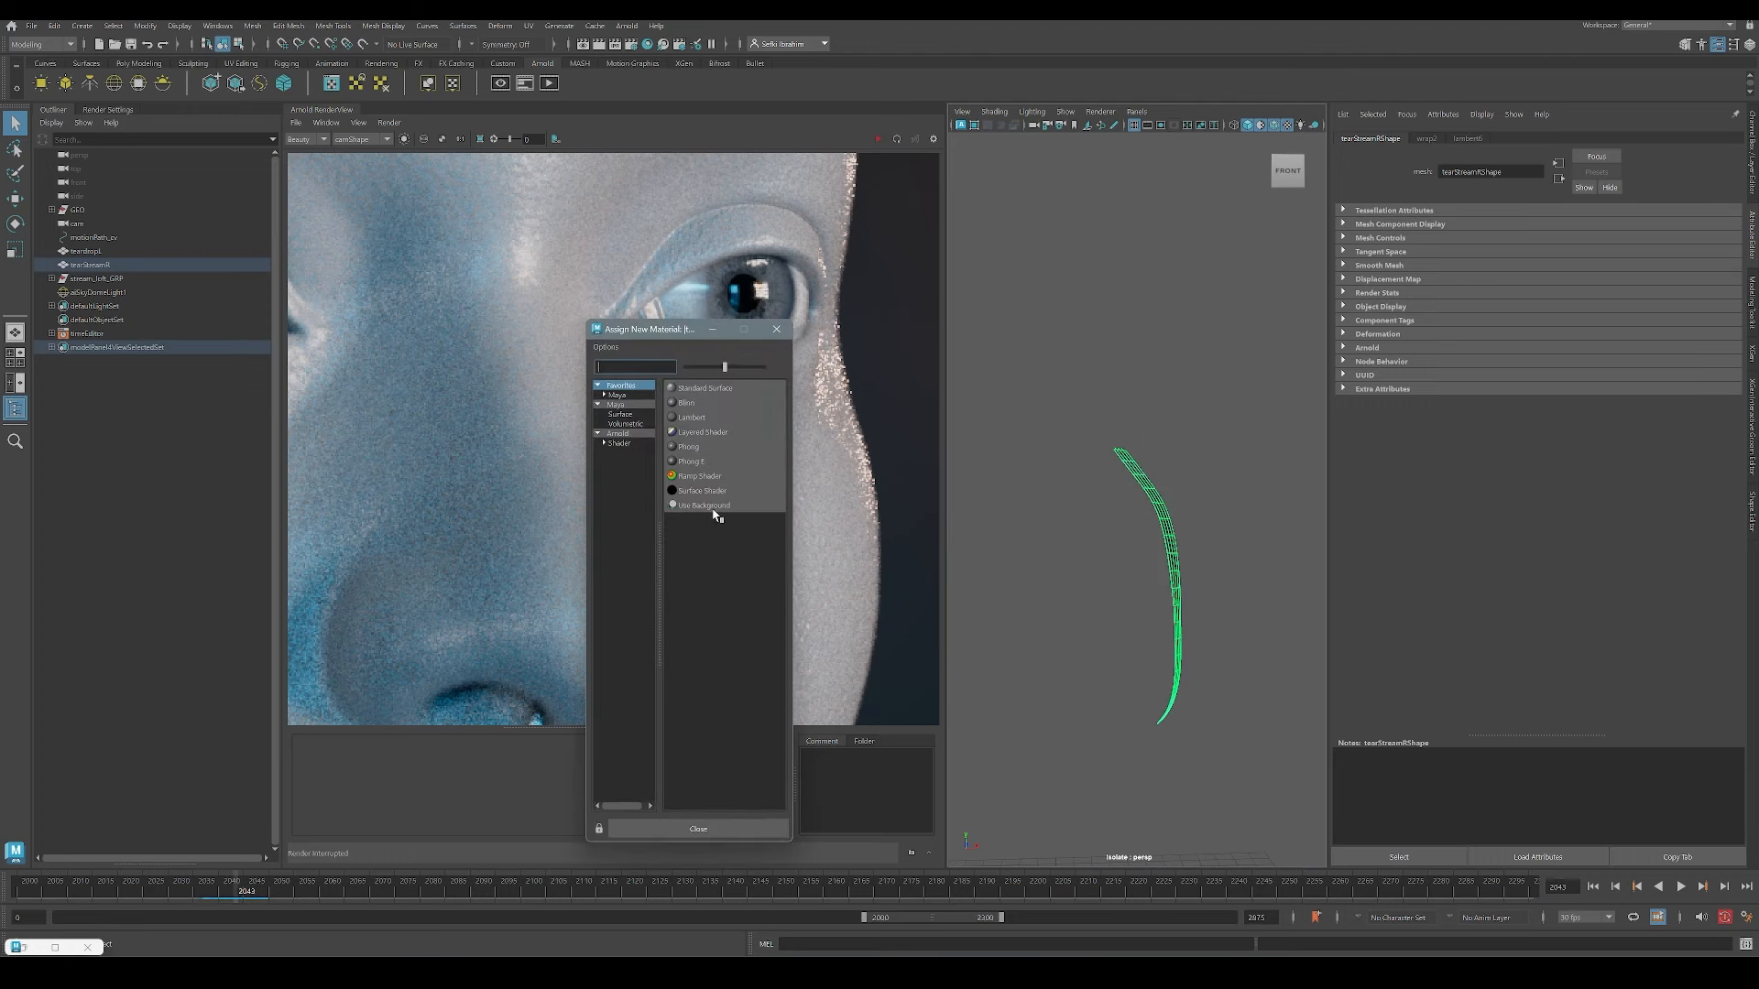
left_click(639, 444)
left_click(726, 609)
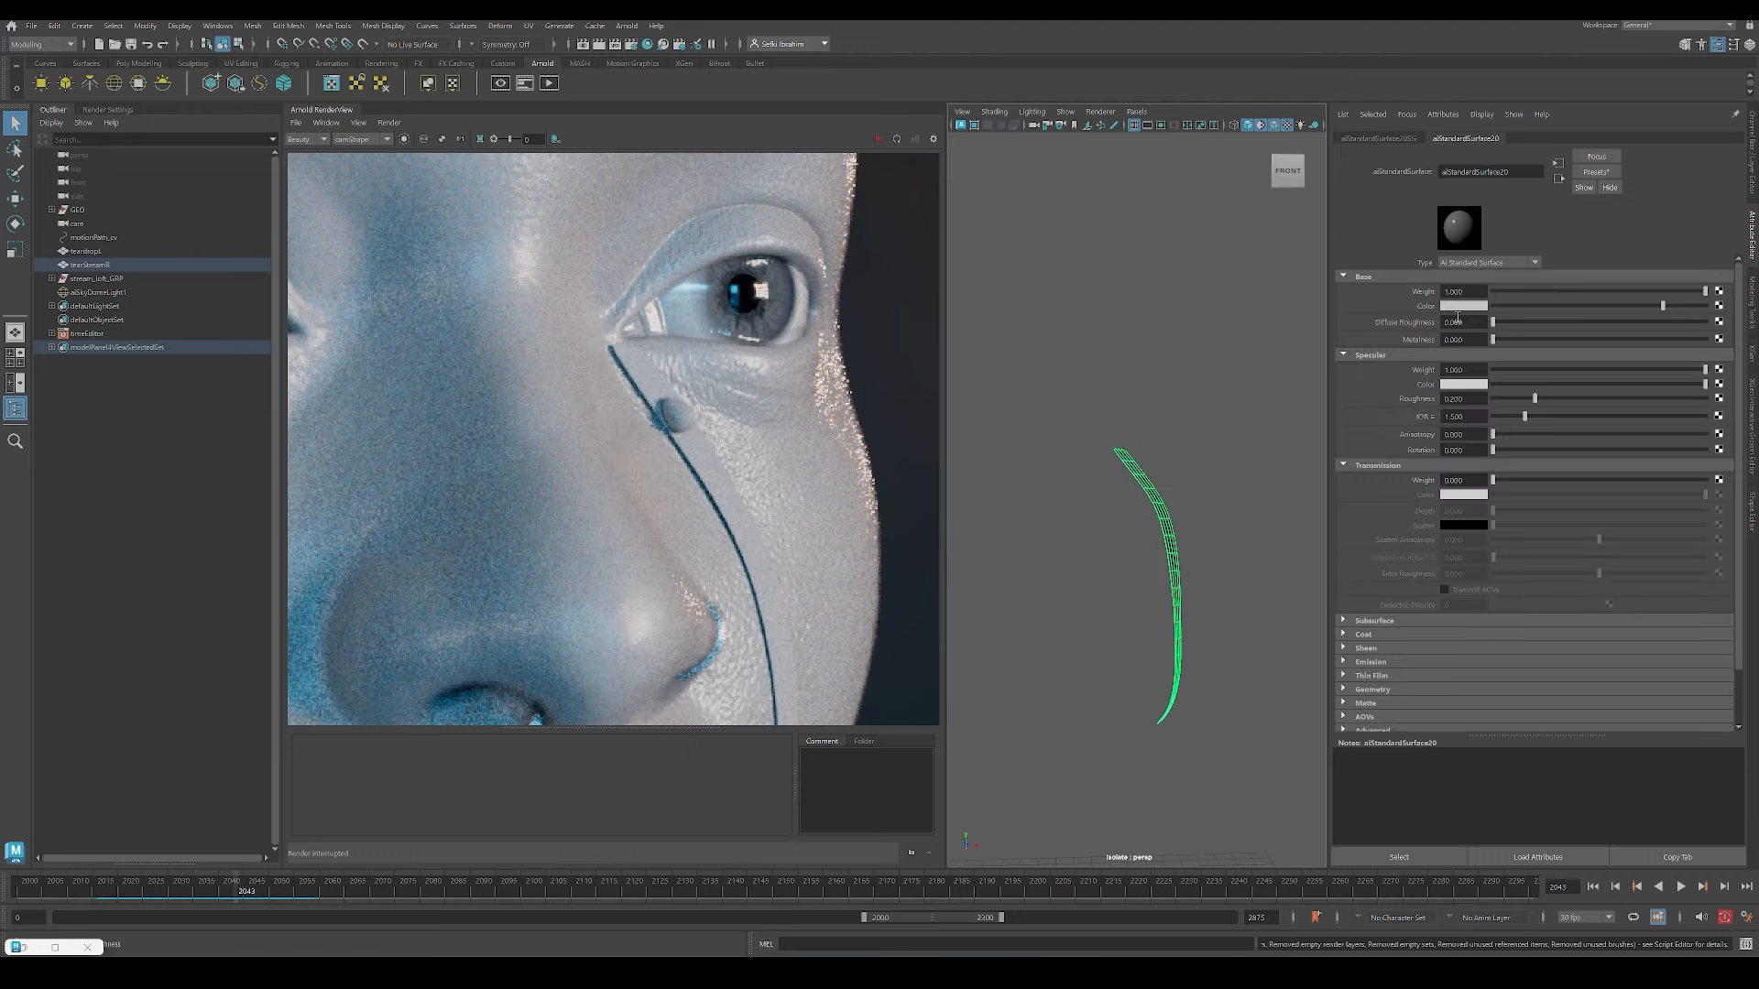
Step: Apply the Clear_Water preset to the tear stream's material and brighten its specular color
key("ctrl+1")
left_click(1596, 172)
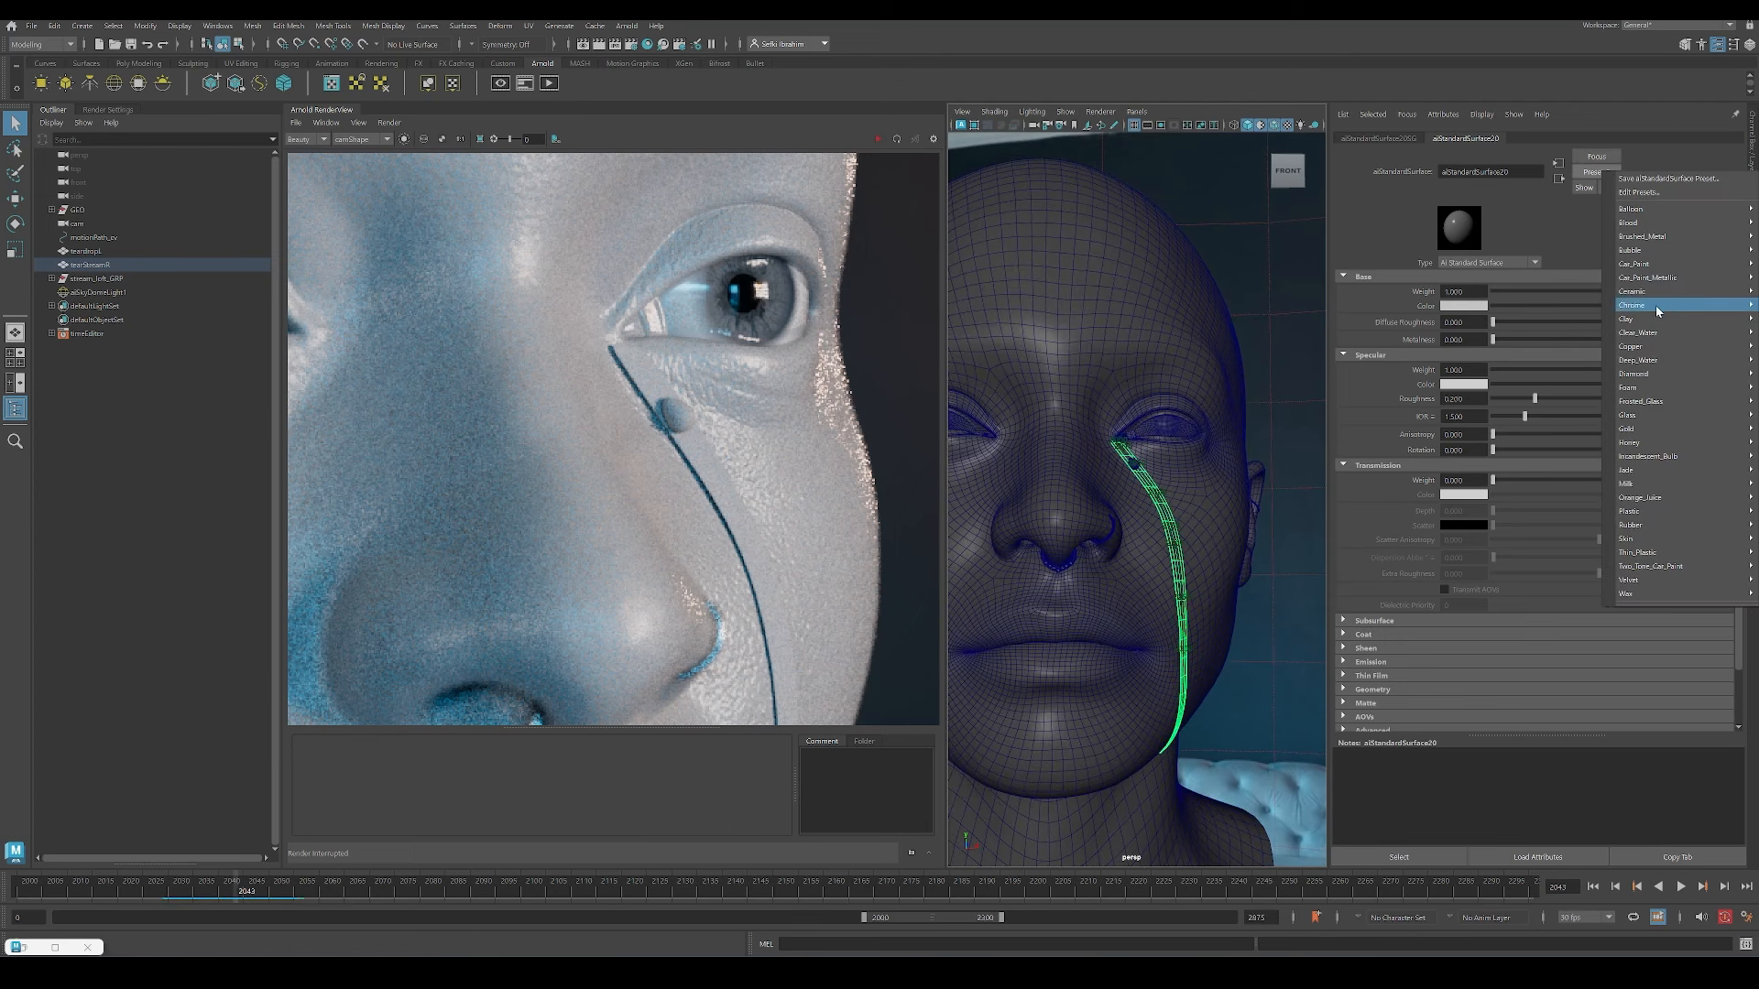
mouse_move(1640, 332)
left_click(1548, 335)
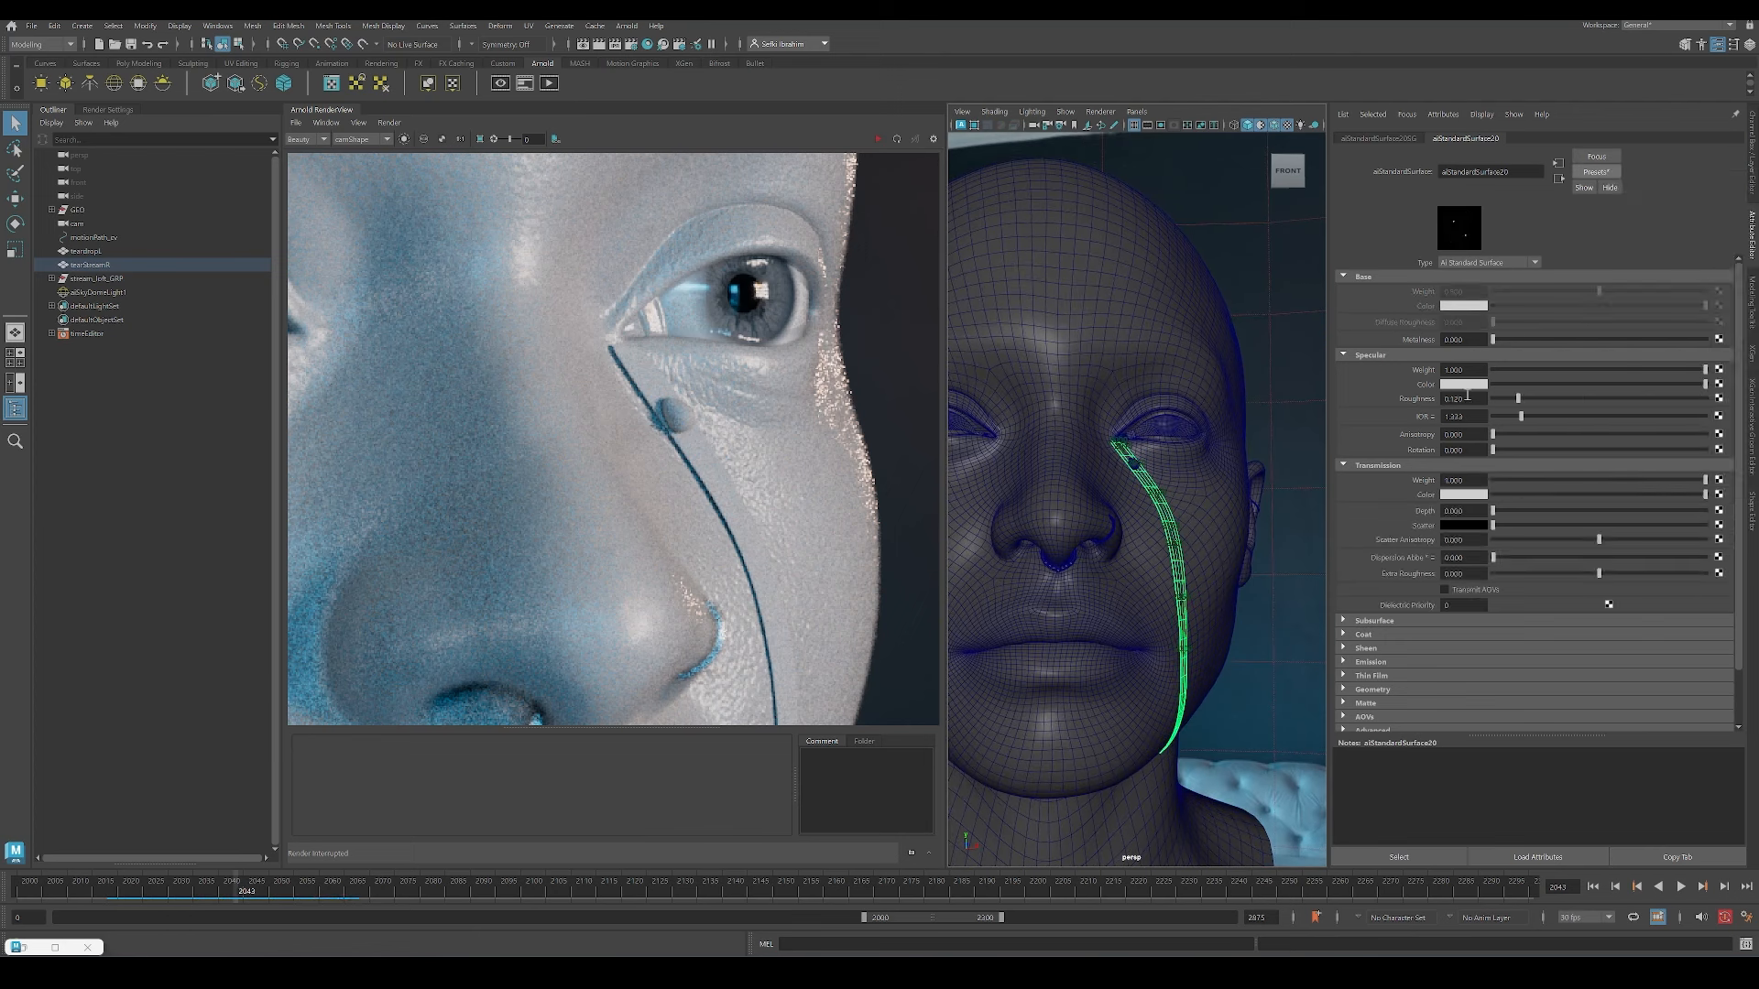
left_click(1464, 385)
key("Return")
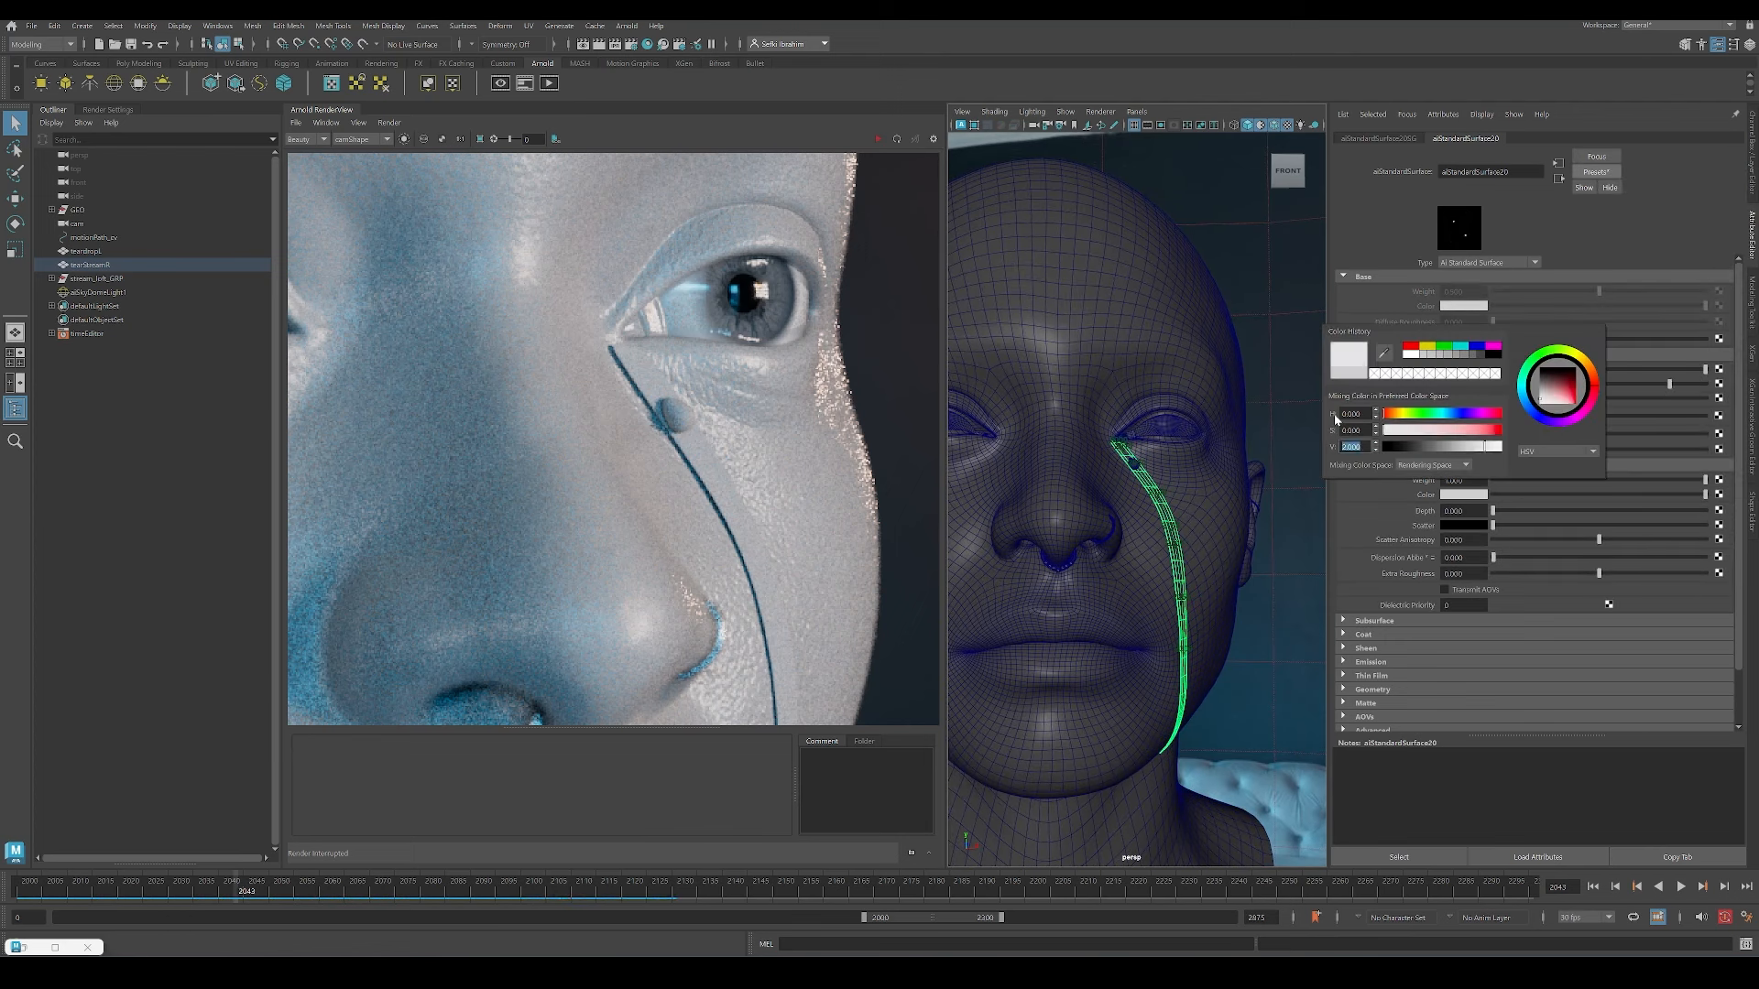
Step: Enable Caustics, Exit to Background and Thin Walled on the tear stream's material
scroll(1386, 651, "down", 2)
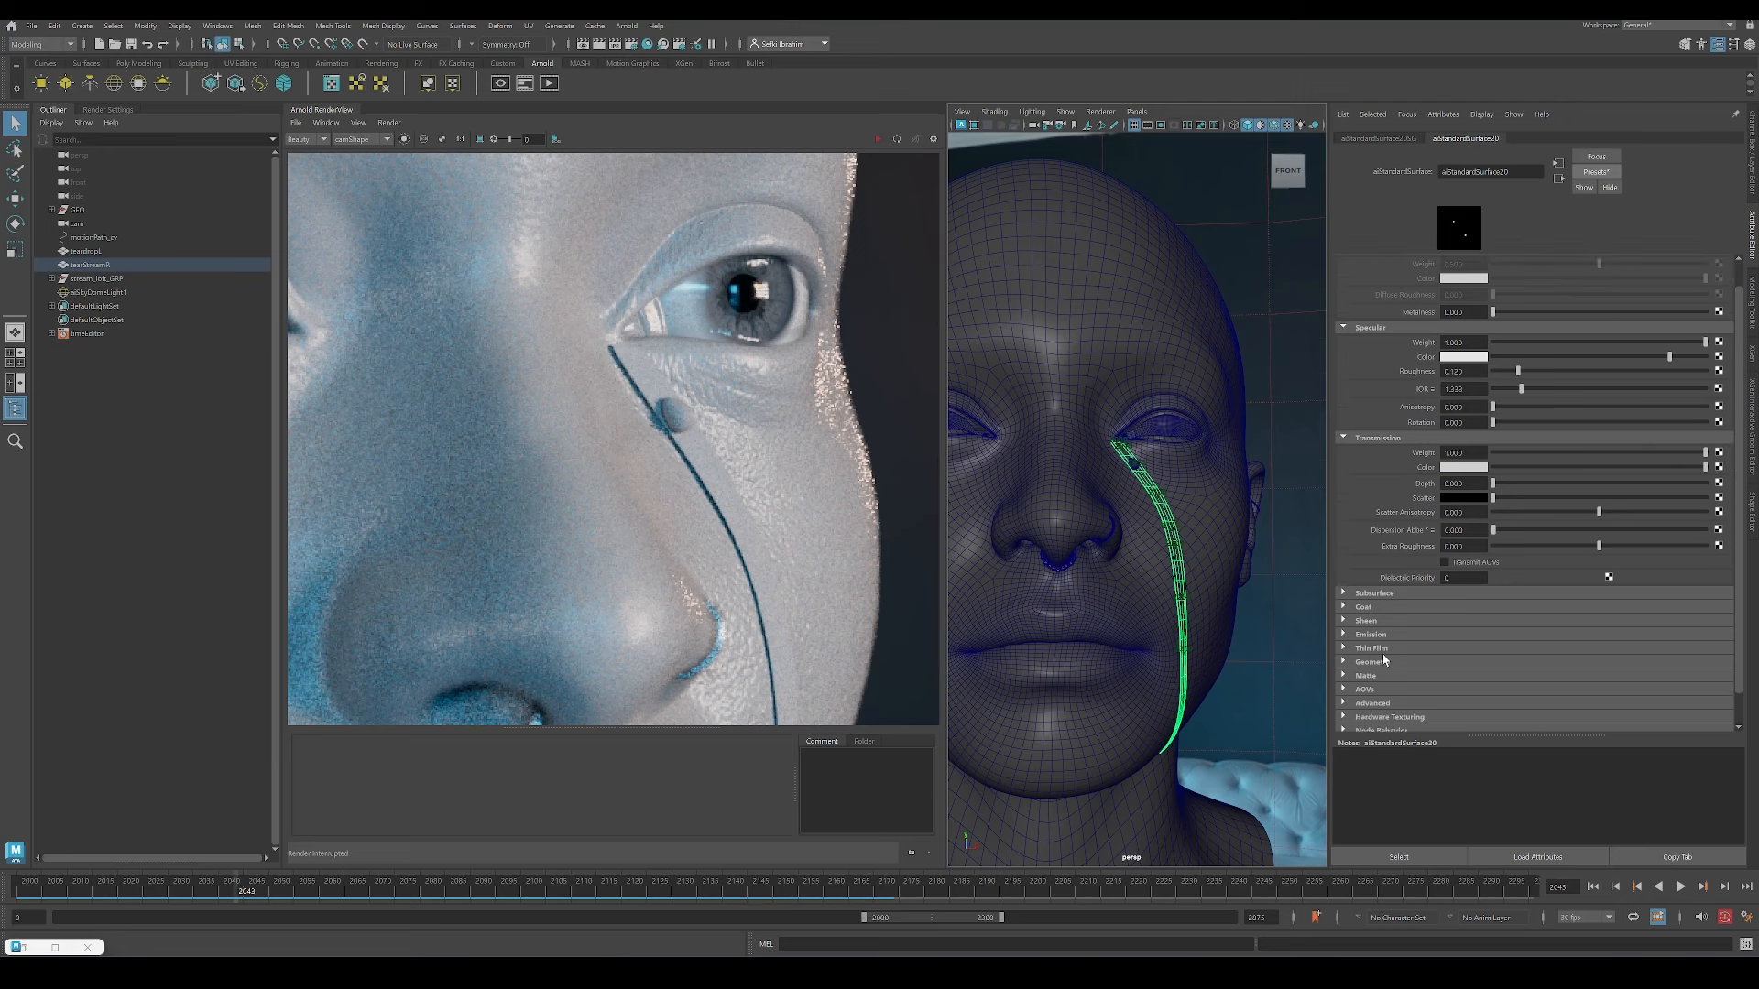
left_click(1387, 675)
scroll(1387, 672, "down", 2)
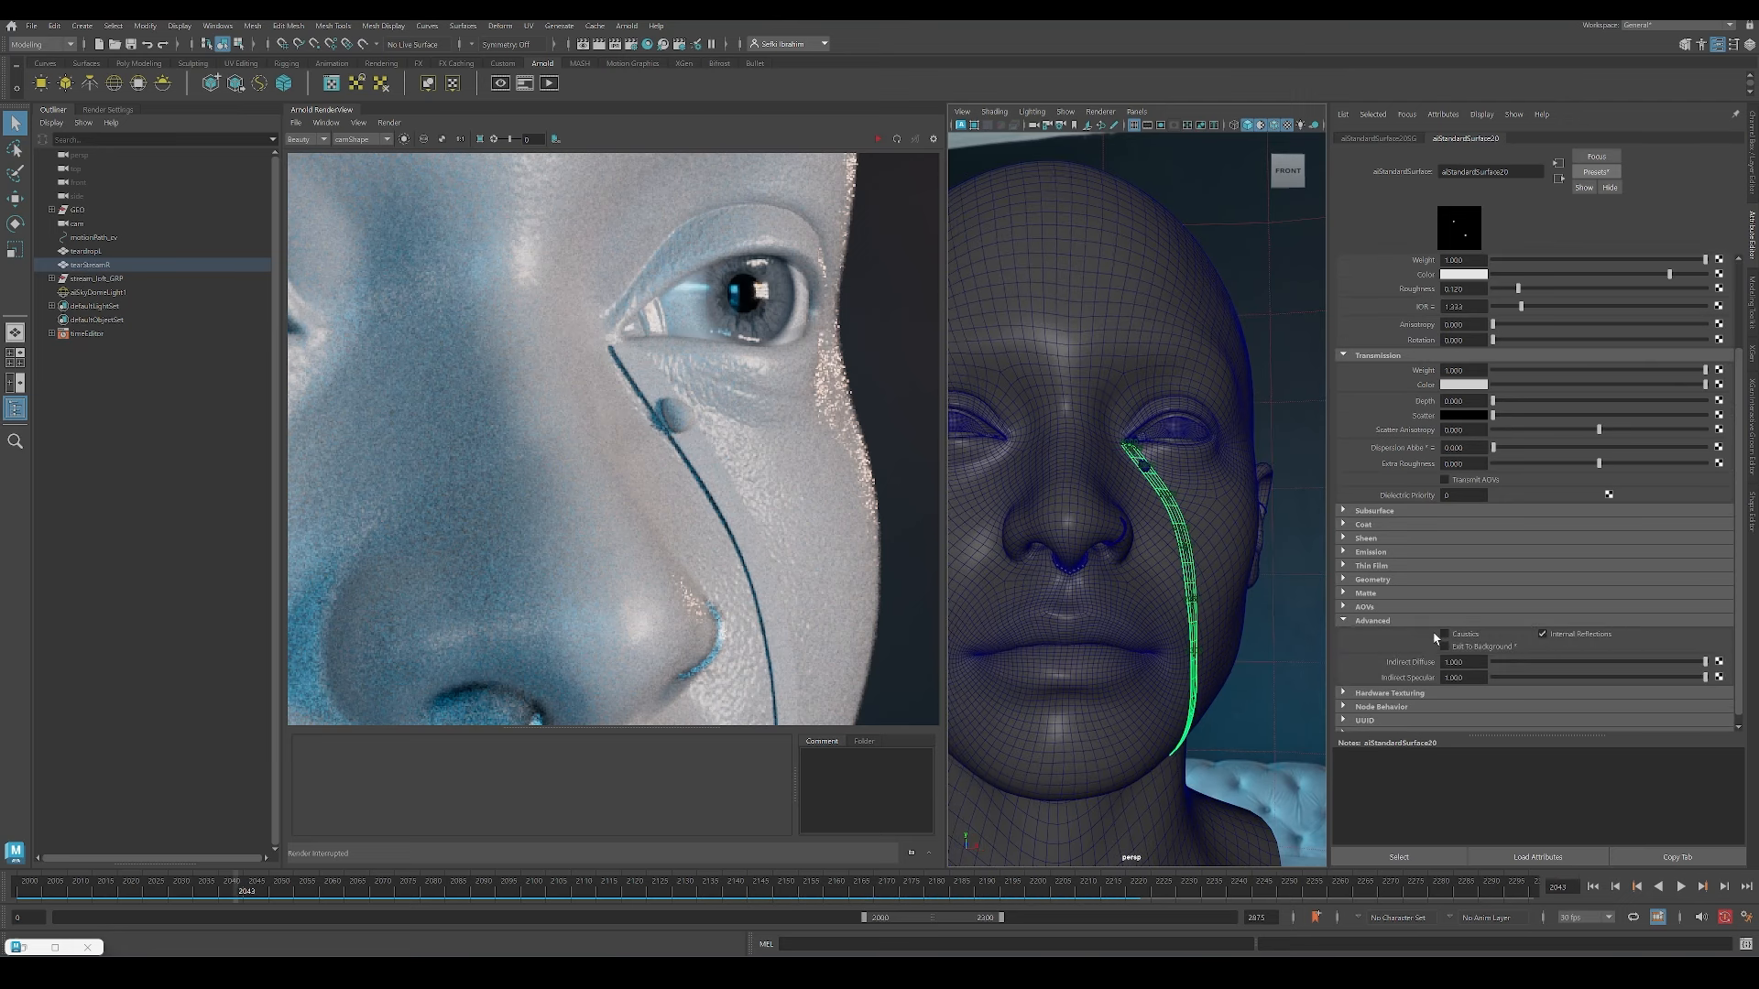
left_click(1446, 634)
left_click(1376, 581)
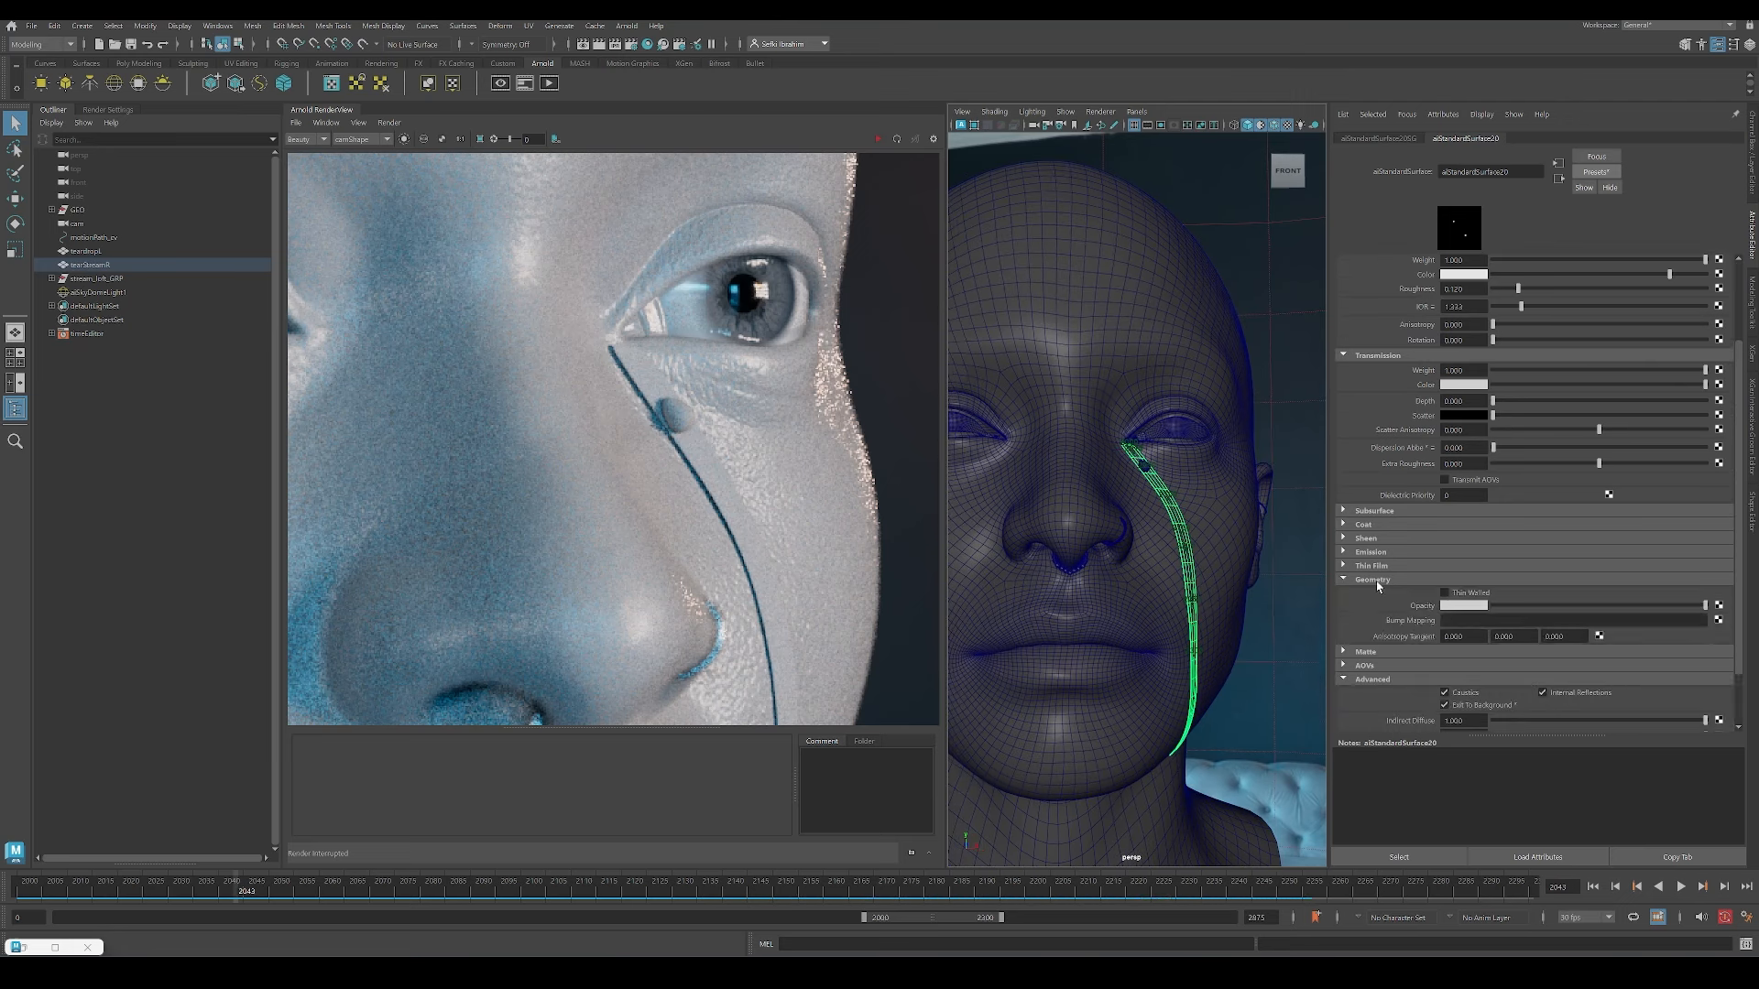
left_click(1461, 594)
scroll(1127, 473, "up", 5)
Step: Isolate the teardrop mesh, assign it a new aiStandardSurface material and bring the other objects back into view
left_click(1152, 423)
key("ctrl+1")
right_click(1153, 426)
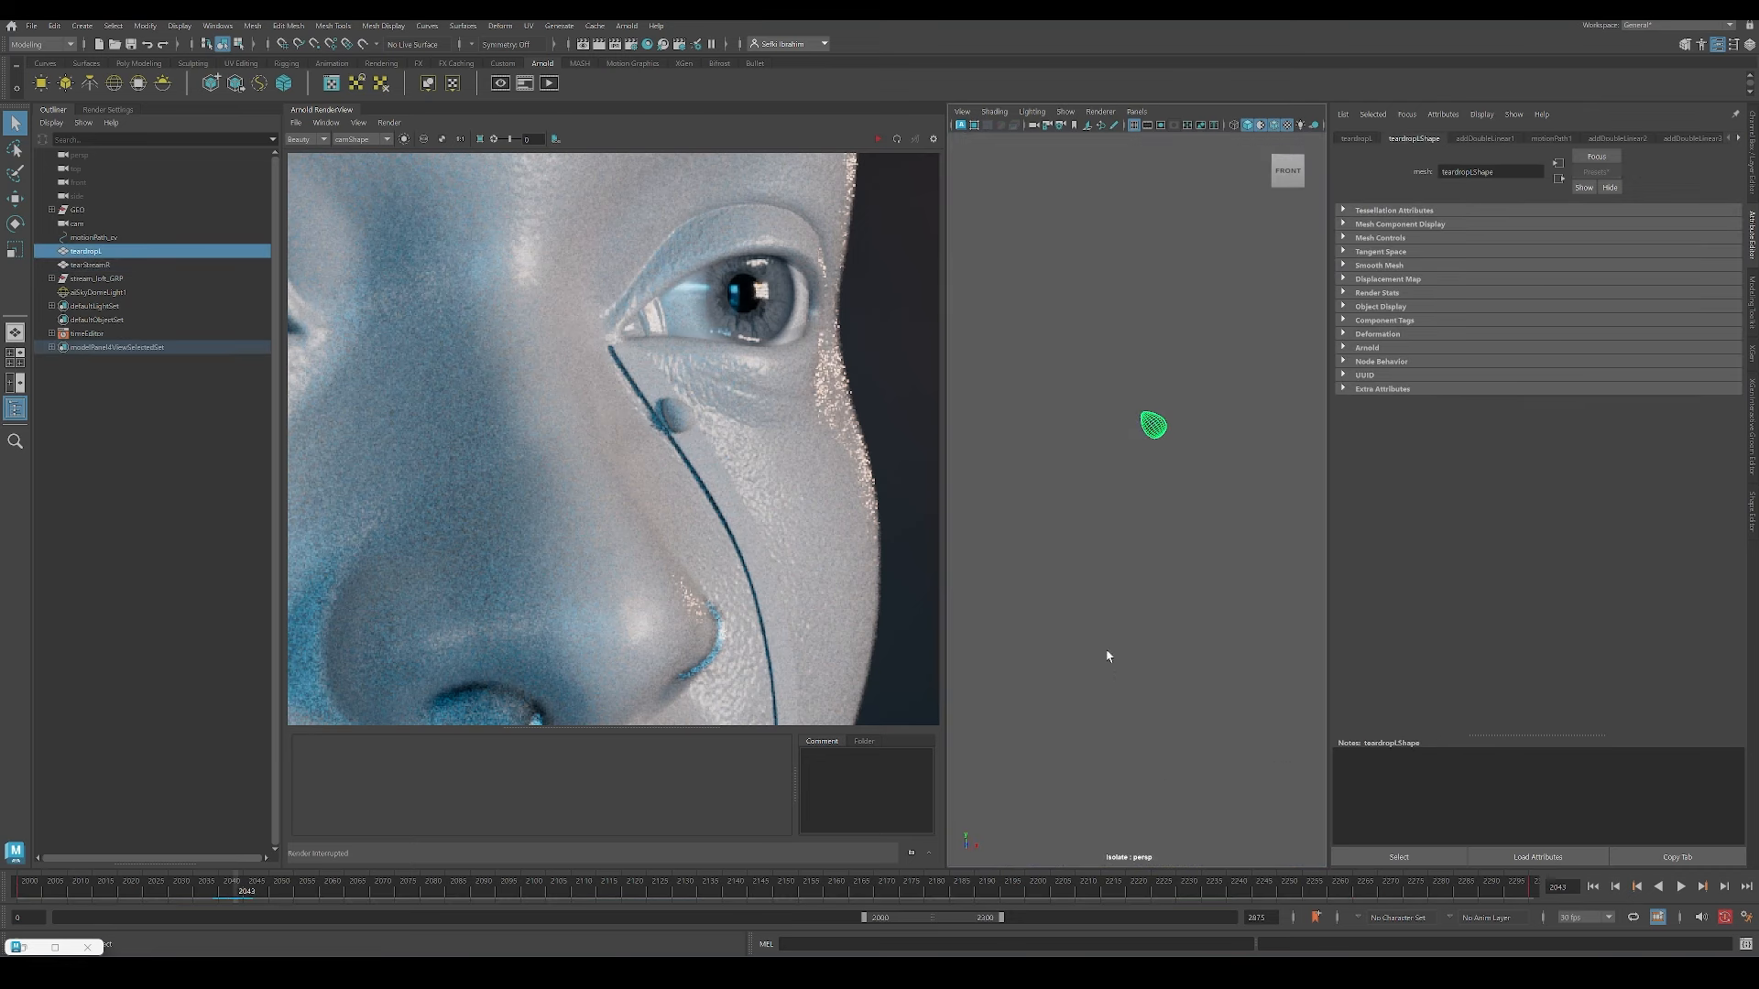
right_click_drag(1153, 426, 1261, 843)
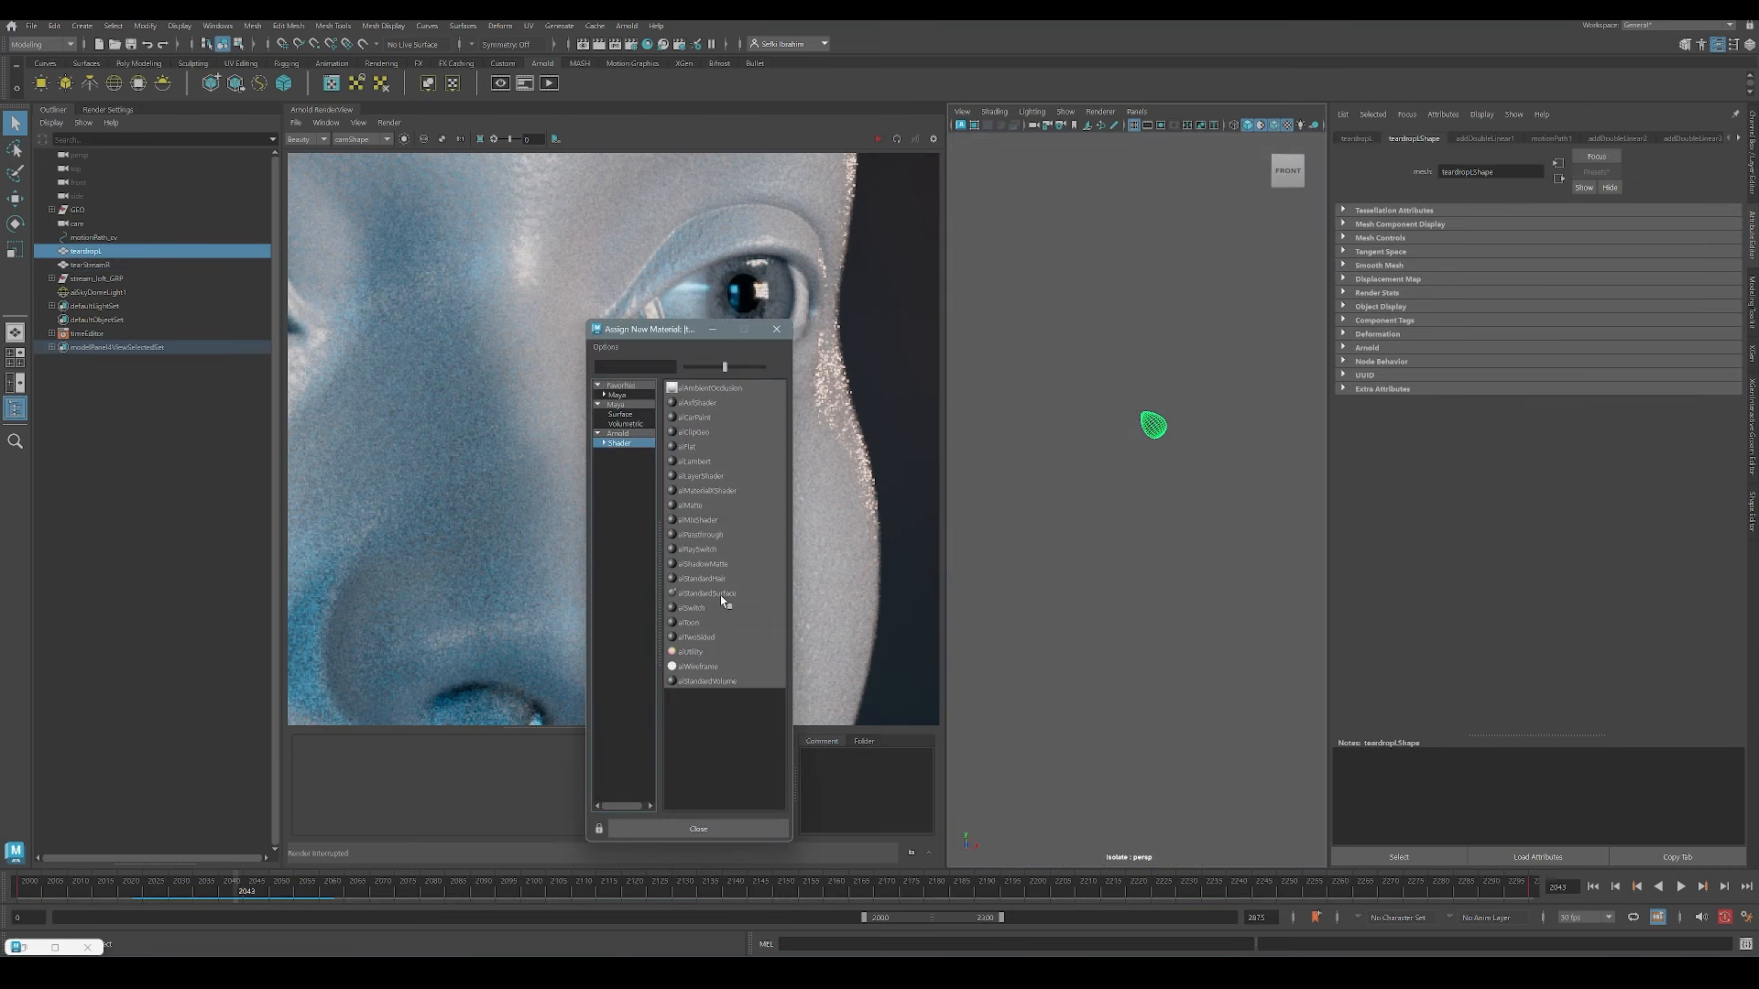
left_click(730, 598)
key("ctrl+1")
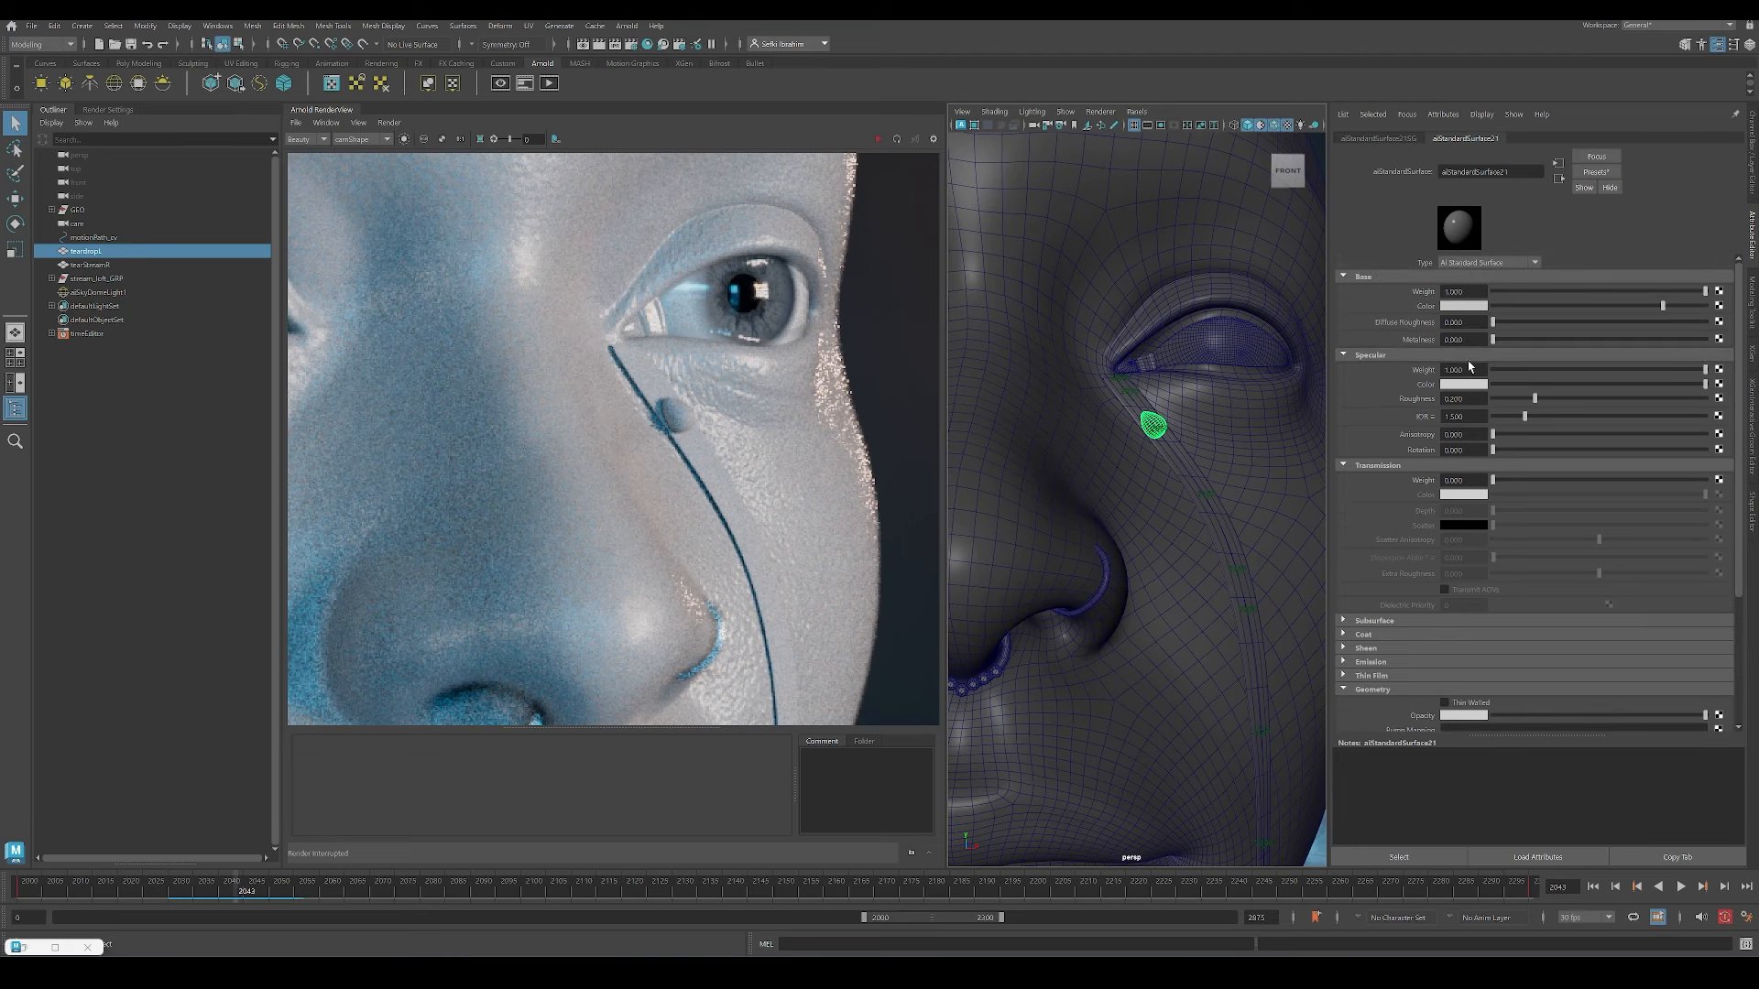
Step: Apply the Clear_Water preset to the teardrop's material, with Thin Walled enabled and the specular color's value set to 3
scroll(1375, 418, "down", 2)
left_click(1597, 172)
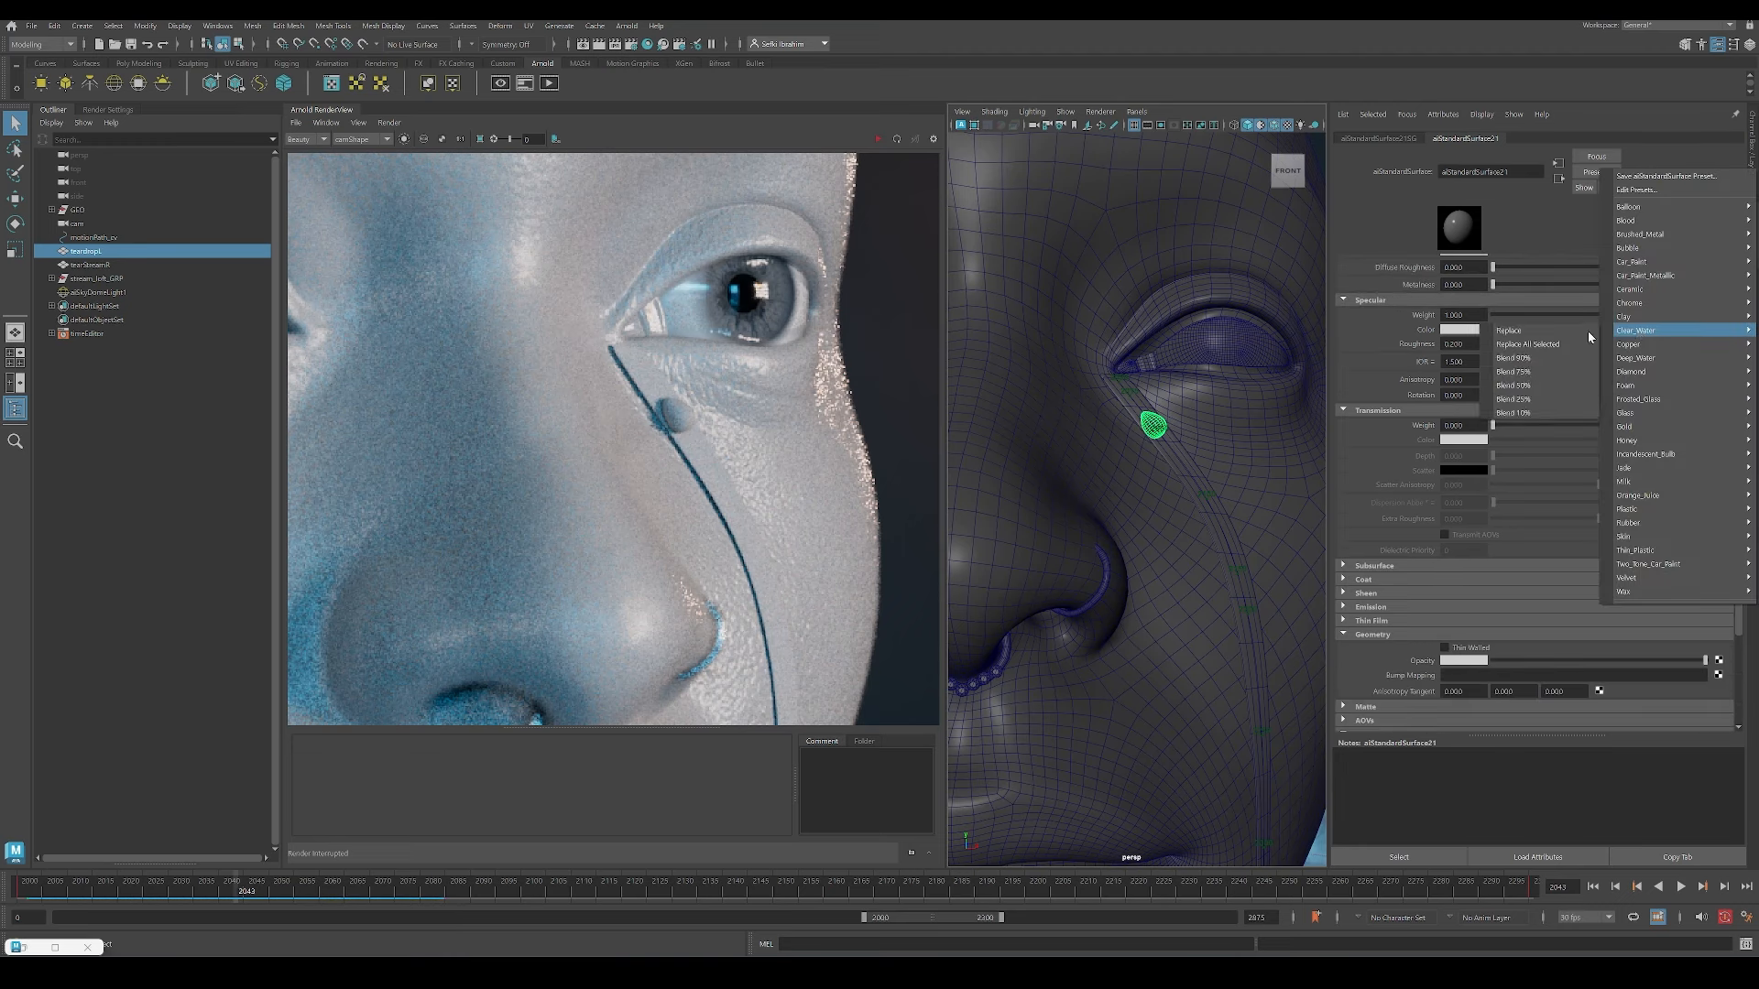
left_click(1587, 331)
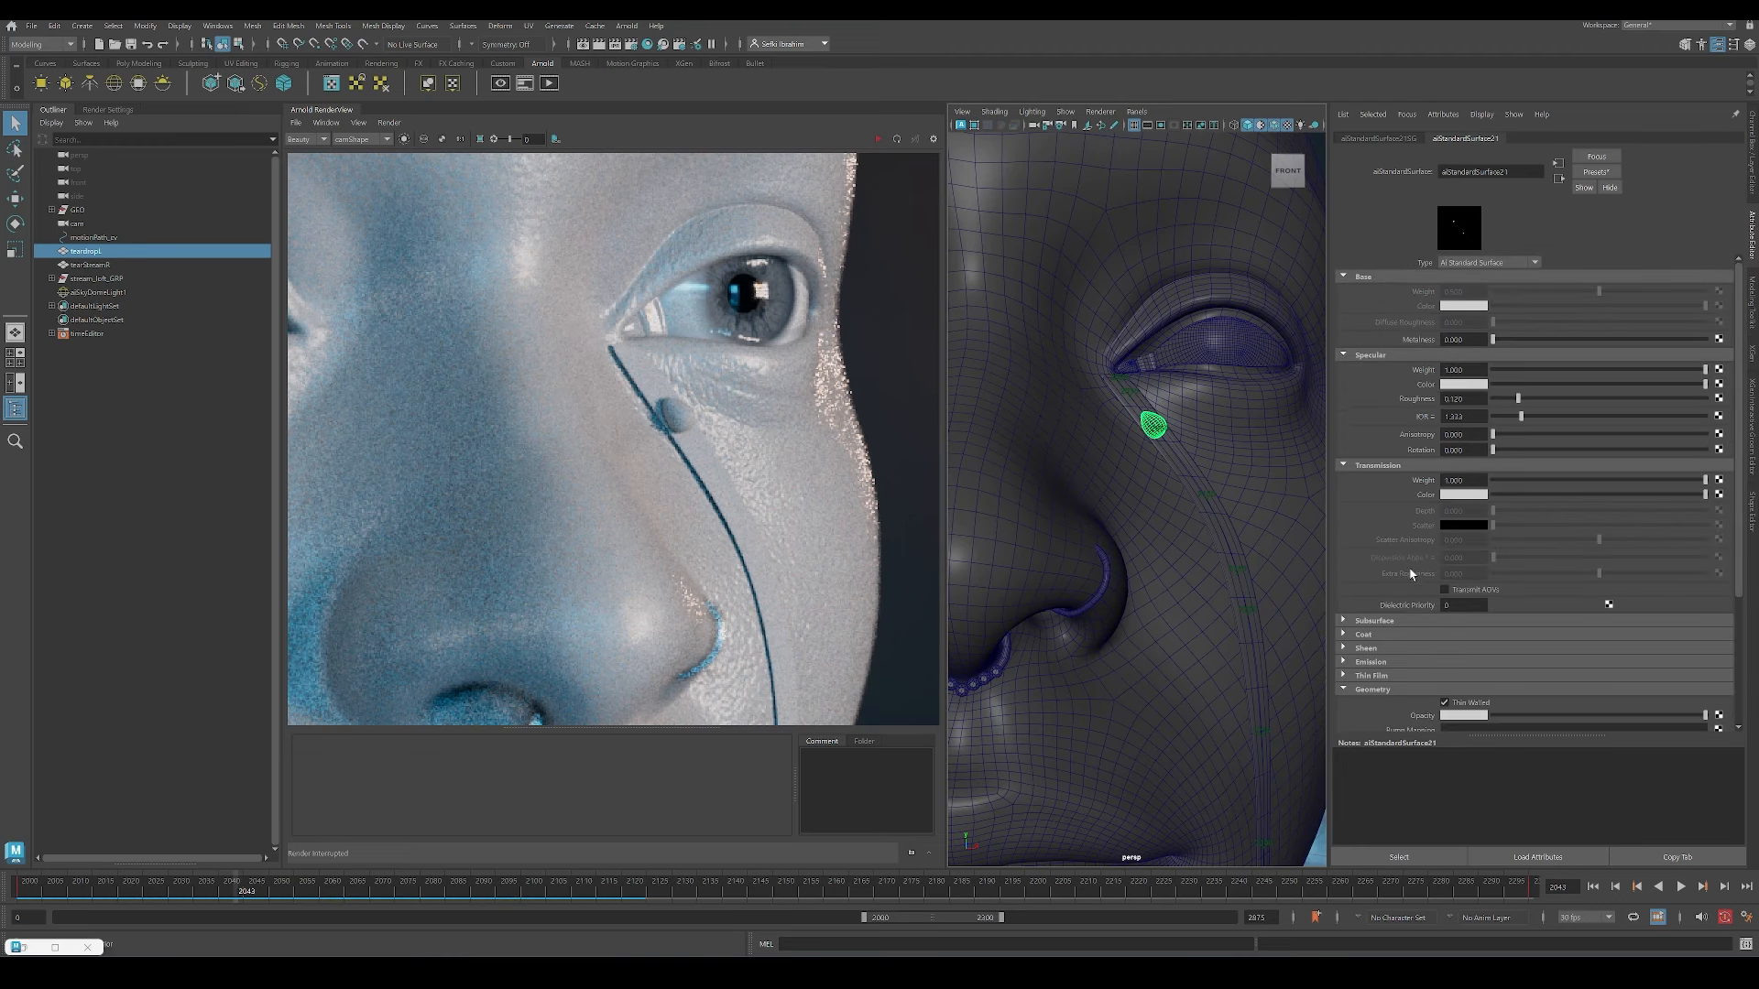
left_click(1461, 495)
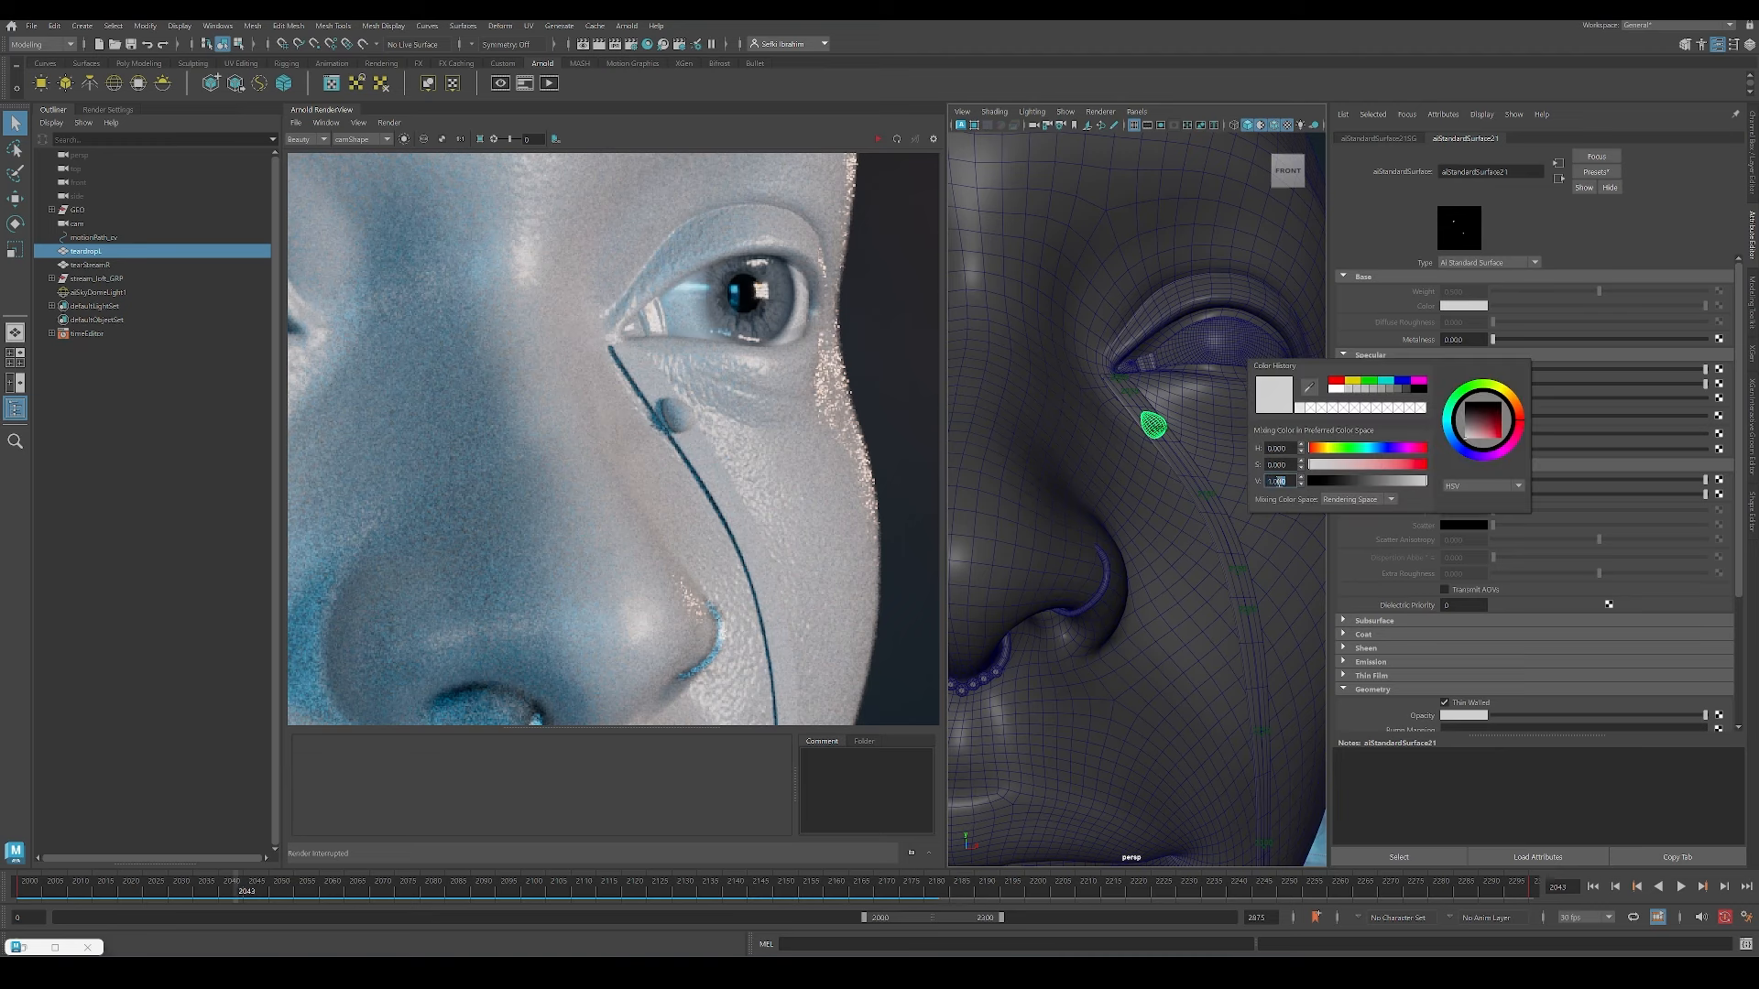
type("3")
key("Return")
Step: Store a snapshot of the old render and re-render the cheek region to check the new tear materials
scroll(639, 408, "down", 4)
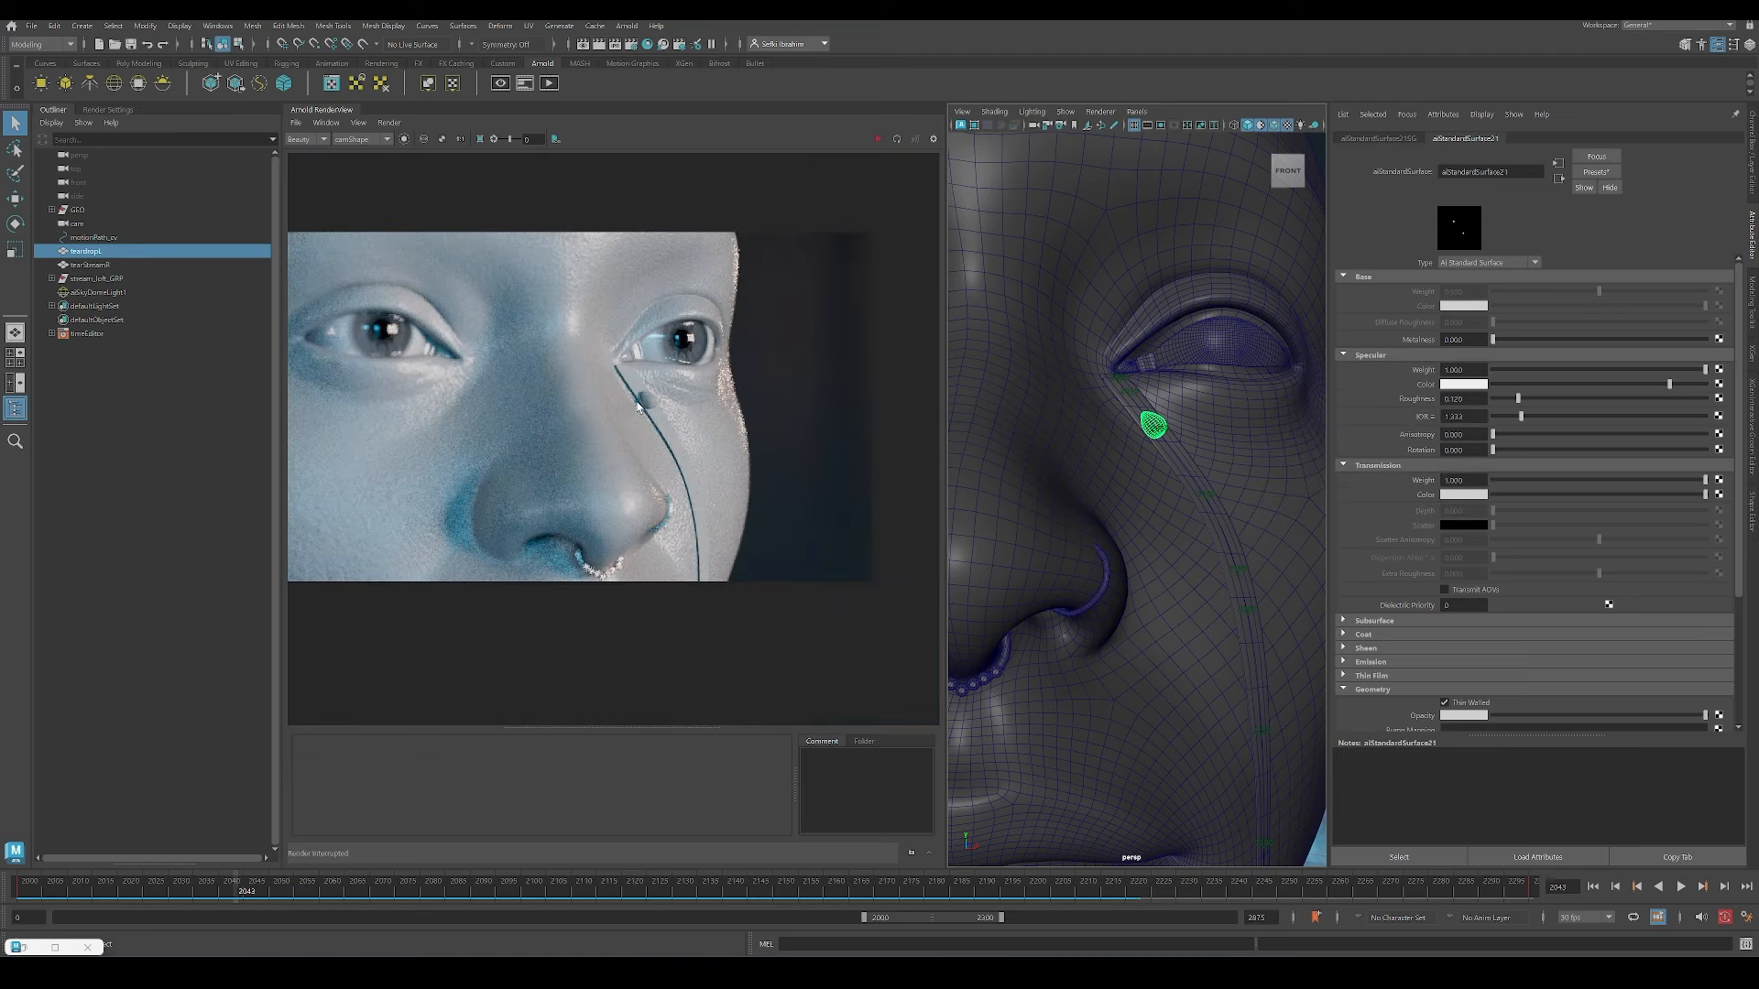
left_click(911, 853)
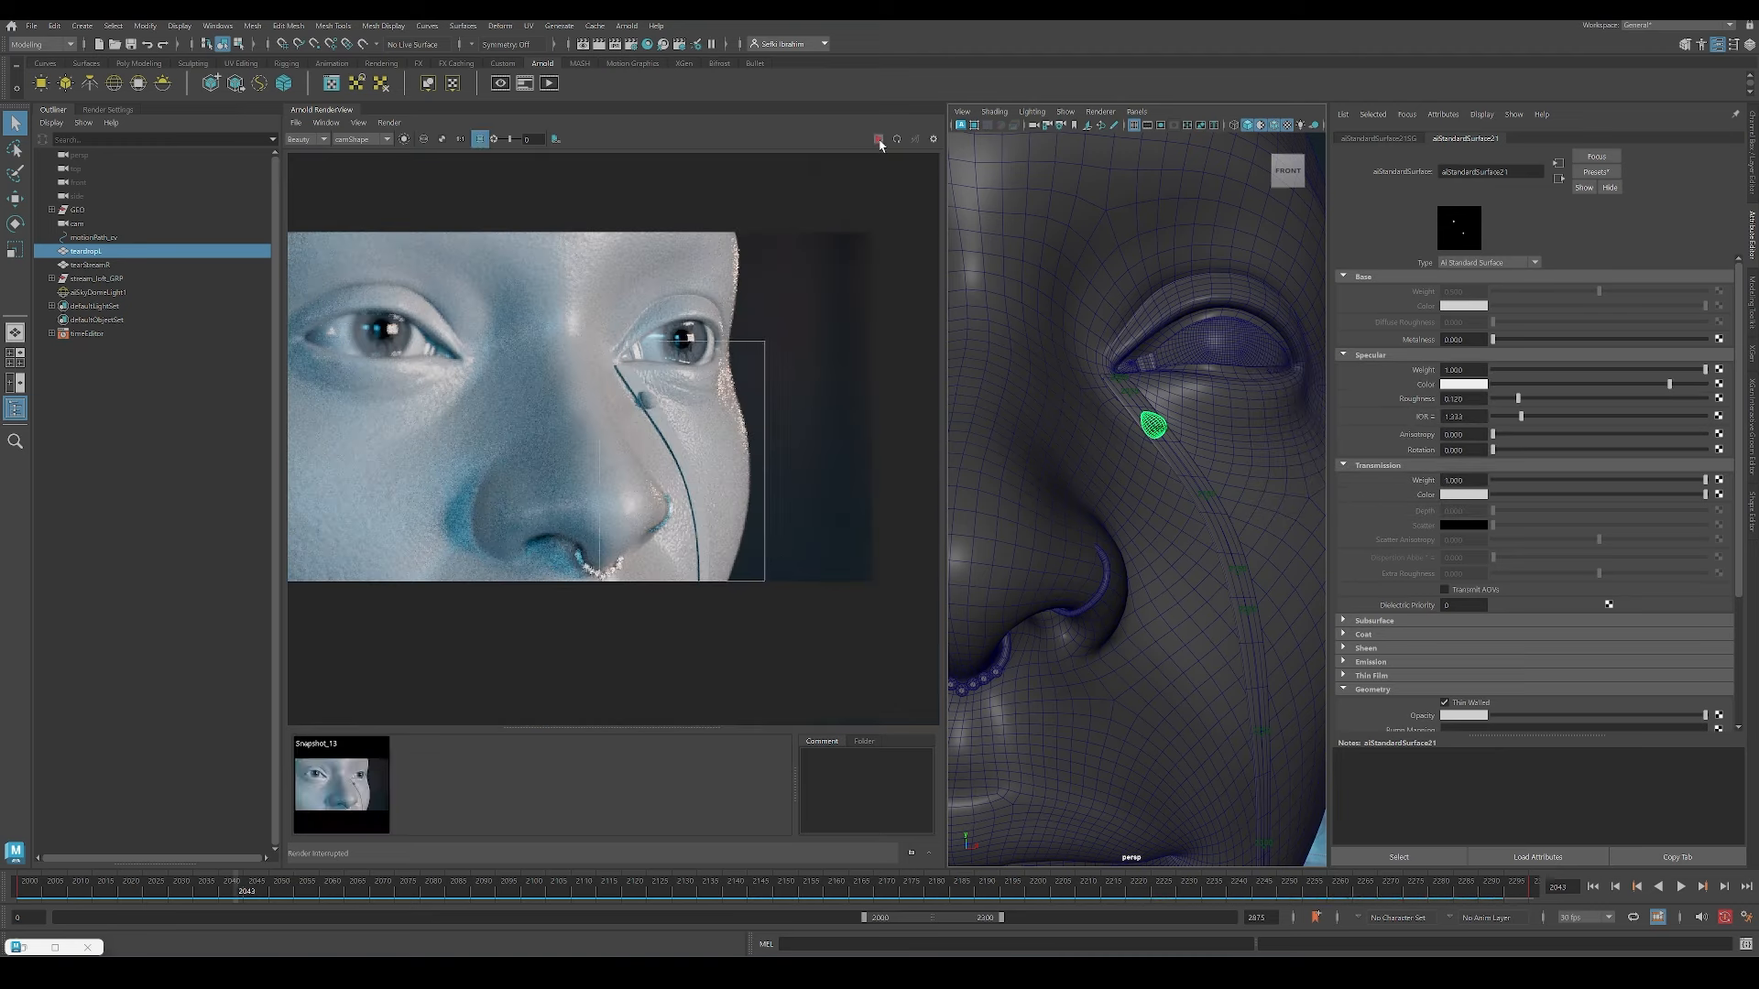
left_click(878, 140)
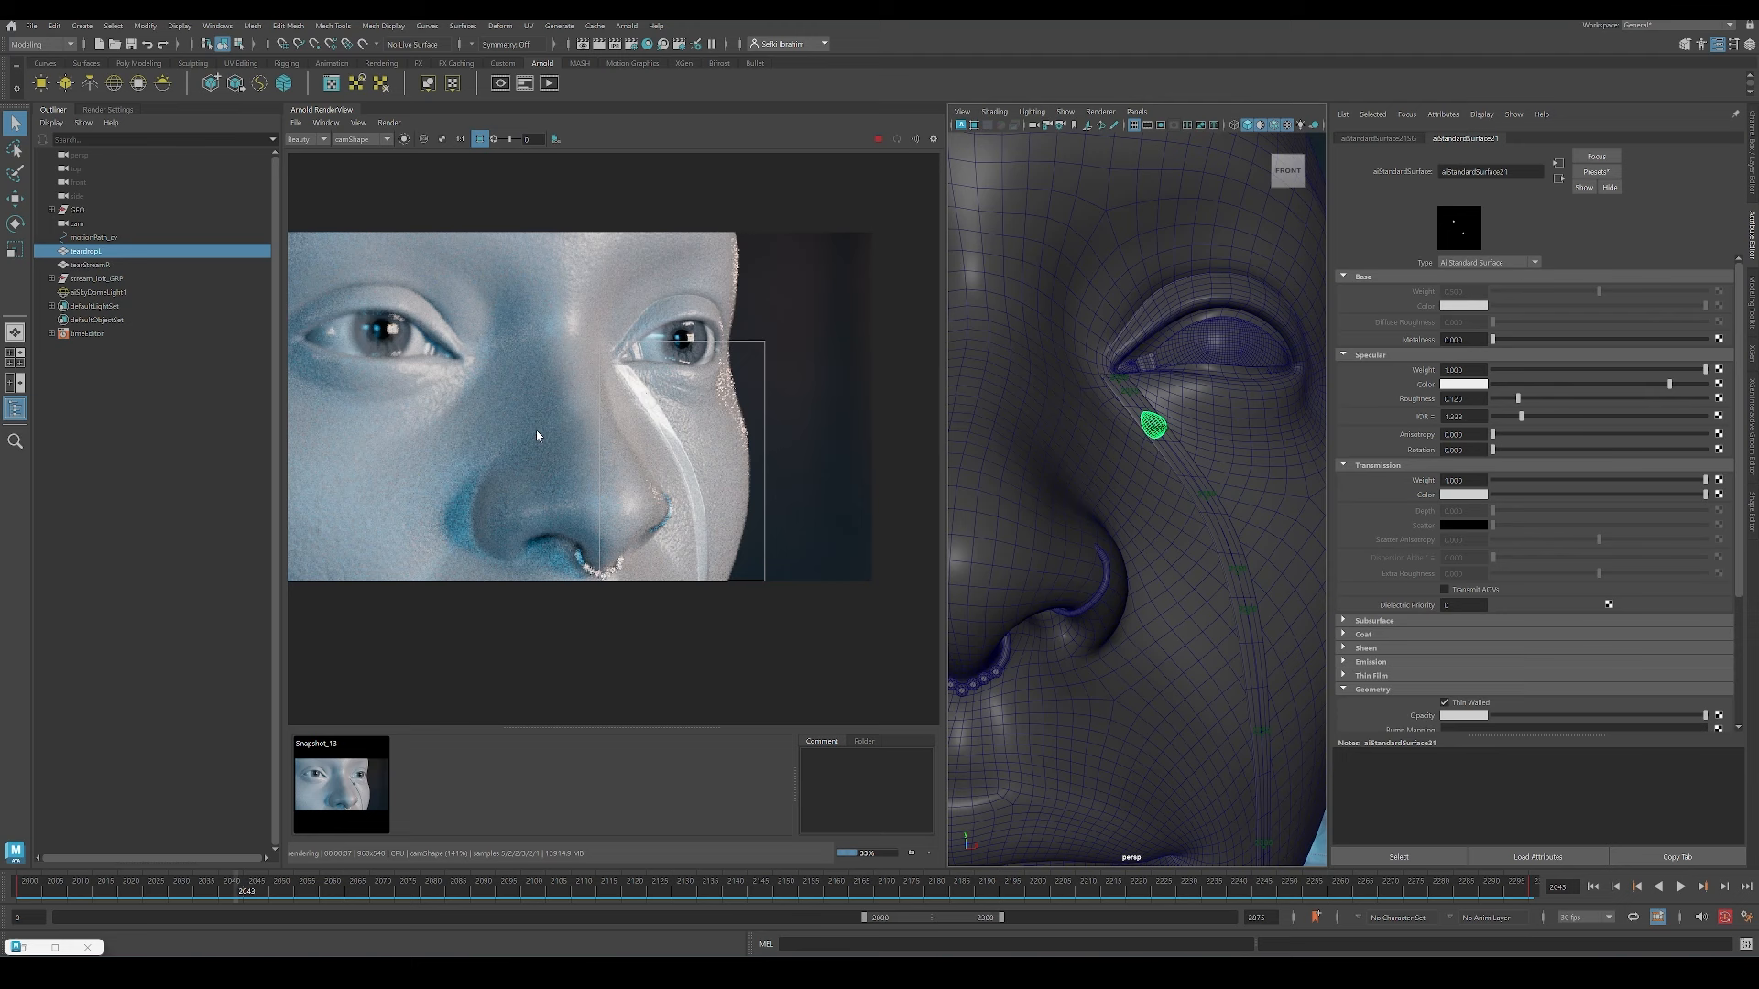
scroll(657, 536, "up", 2)
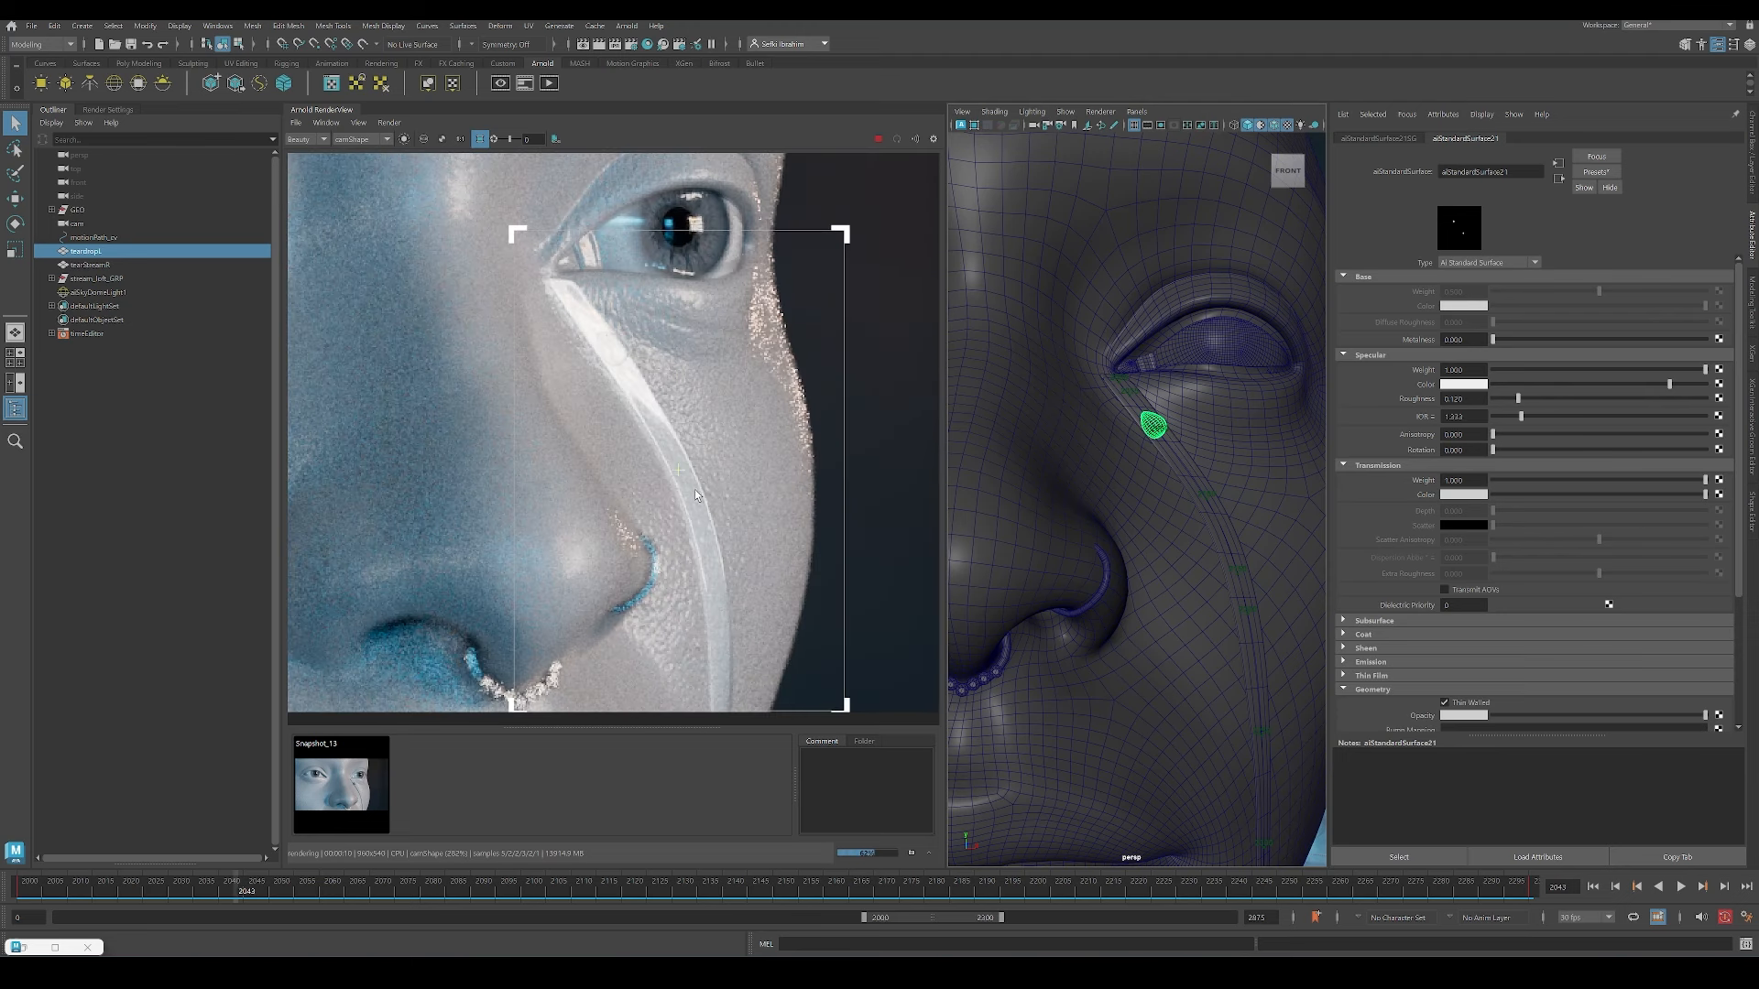
left_click(878, 141)
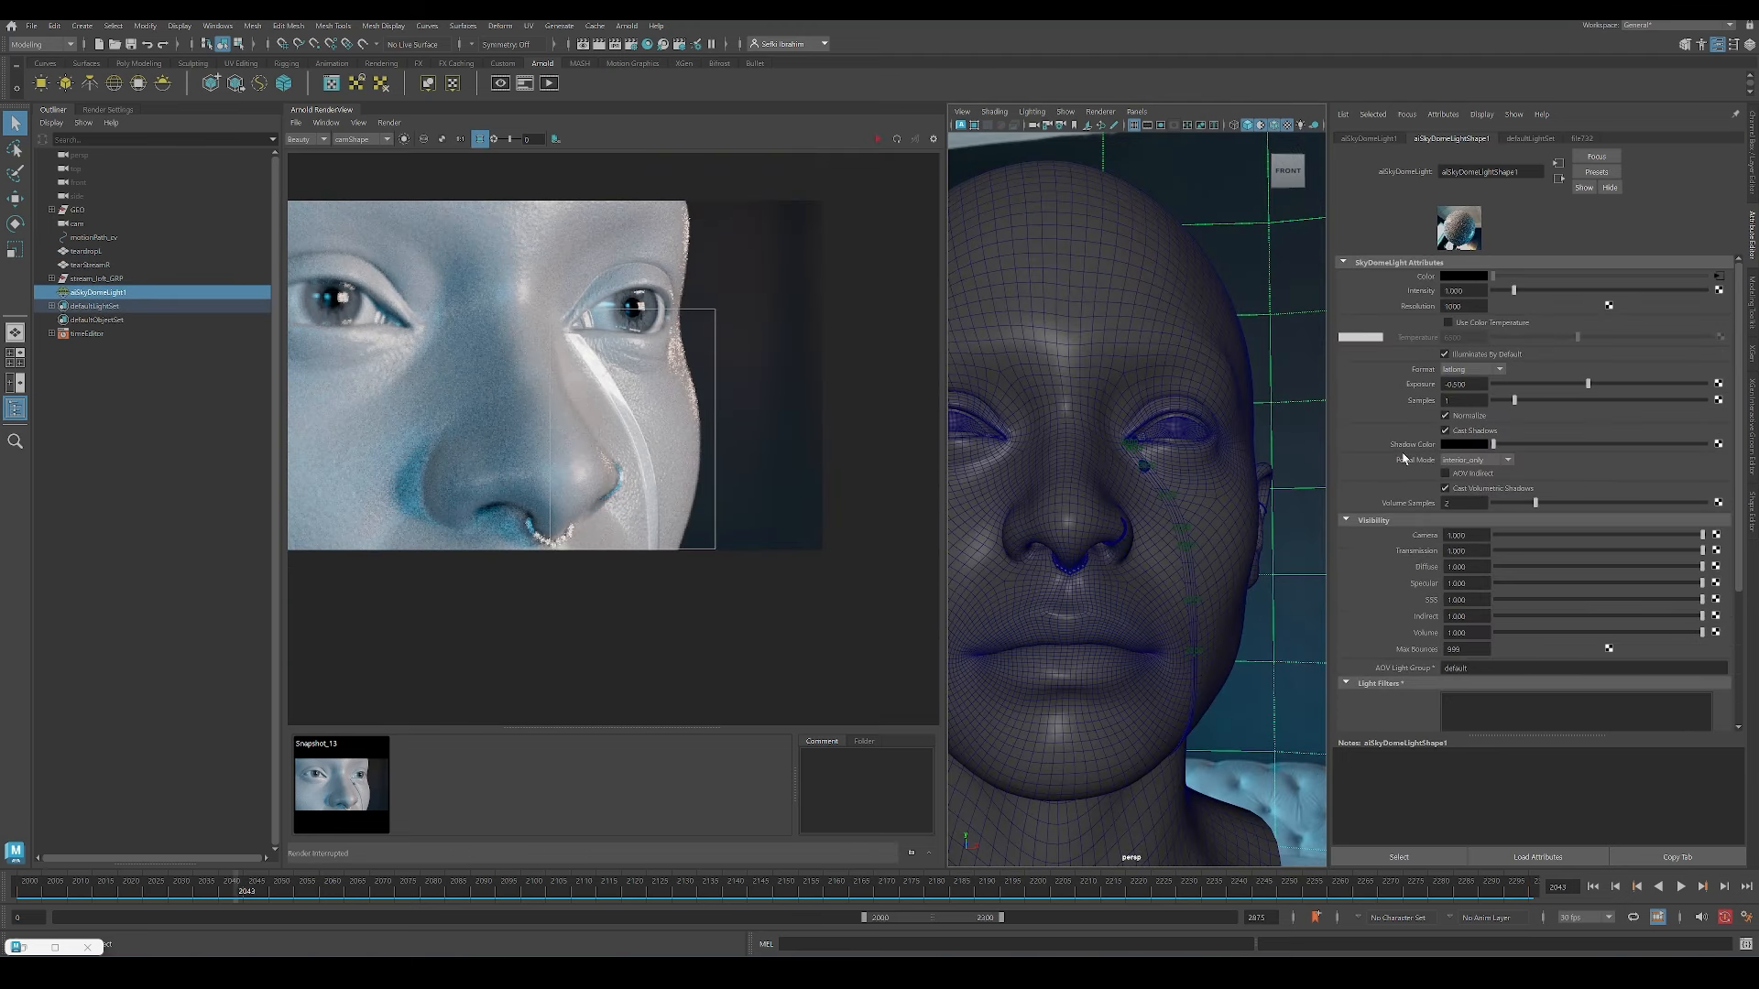
Step: Set aiSkyDomeLight1's Transmission visibility to 0.3 and re-render the cheek region after storing a snapshot of the previous result
left_click(912, 853)
left_click(878, 140)
scroll(604, 377, "up", 2)
Step: Compare the new cheek render with the stored Snapshot_14 and examine the tear stream's brightness up close
left_click(441, 805)
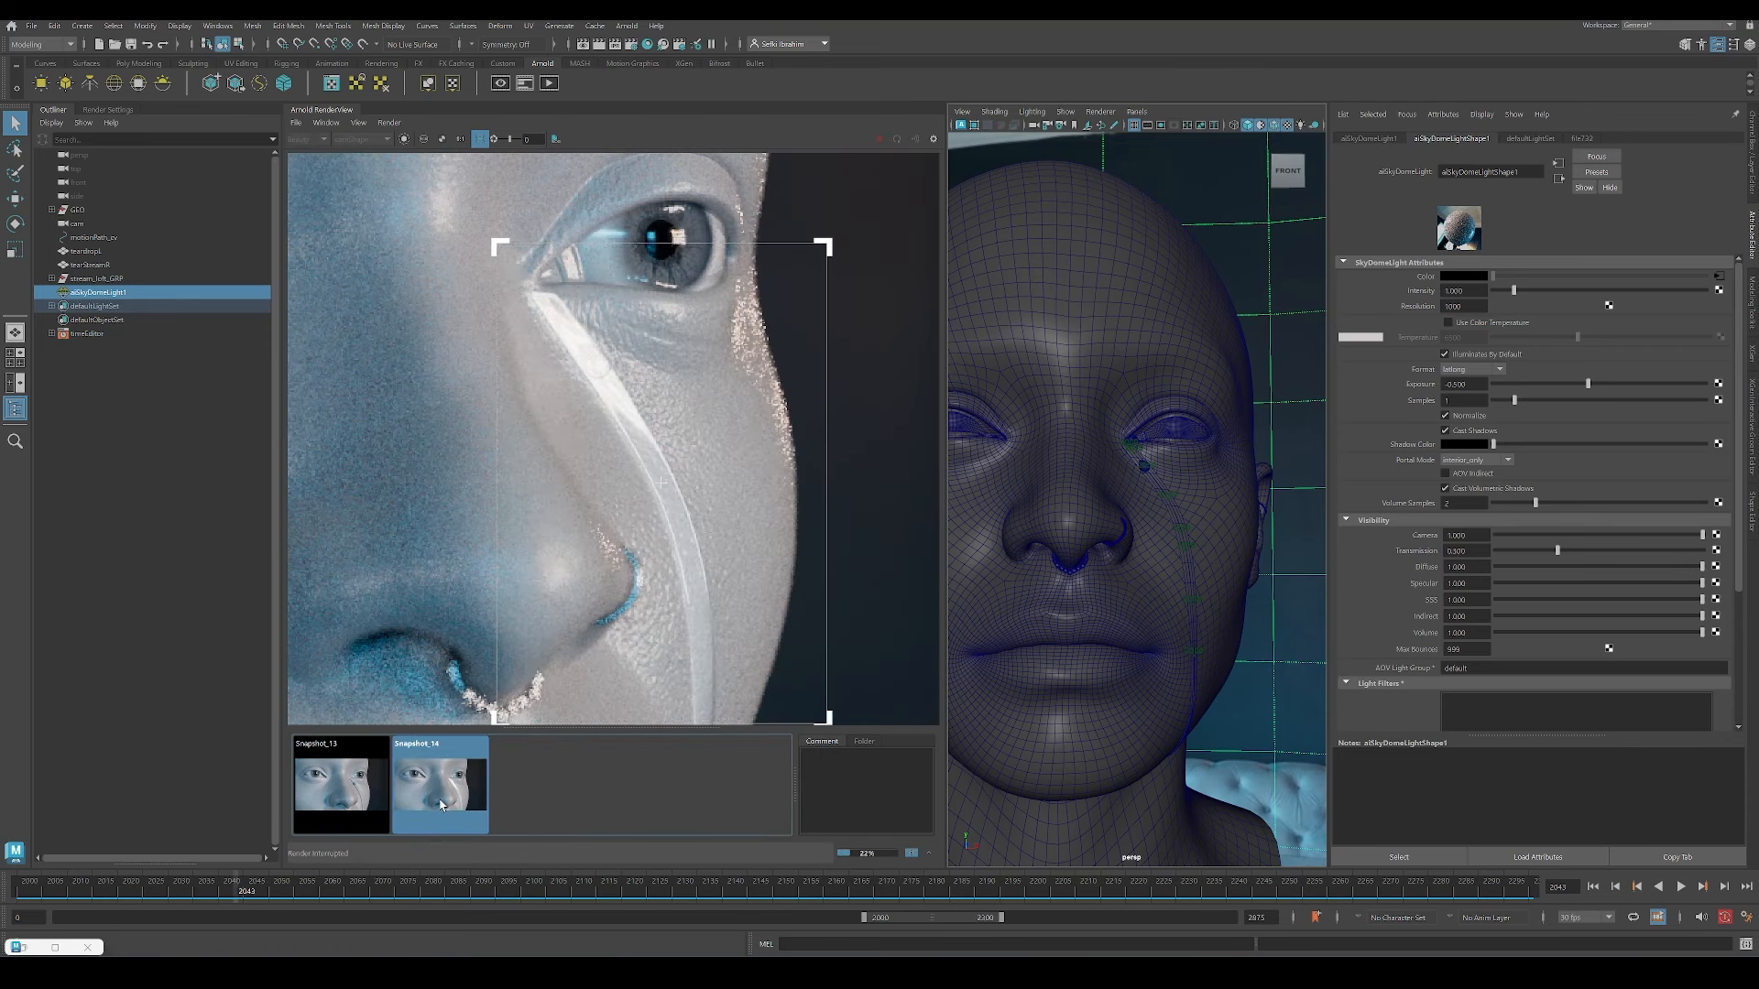
left_click(440, 806)
scroll(664, 425, "down", 2)
left_click(442, 819)
left_click(442, 818)
scroll(666, 417, "down", 1)
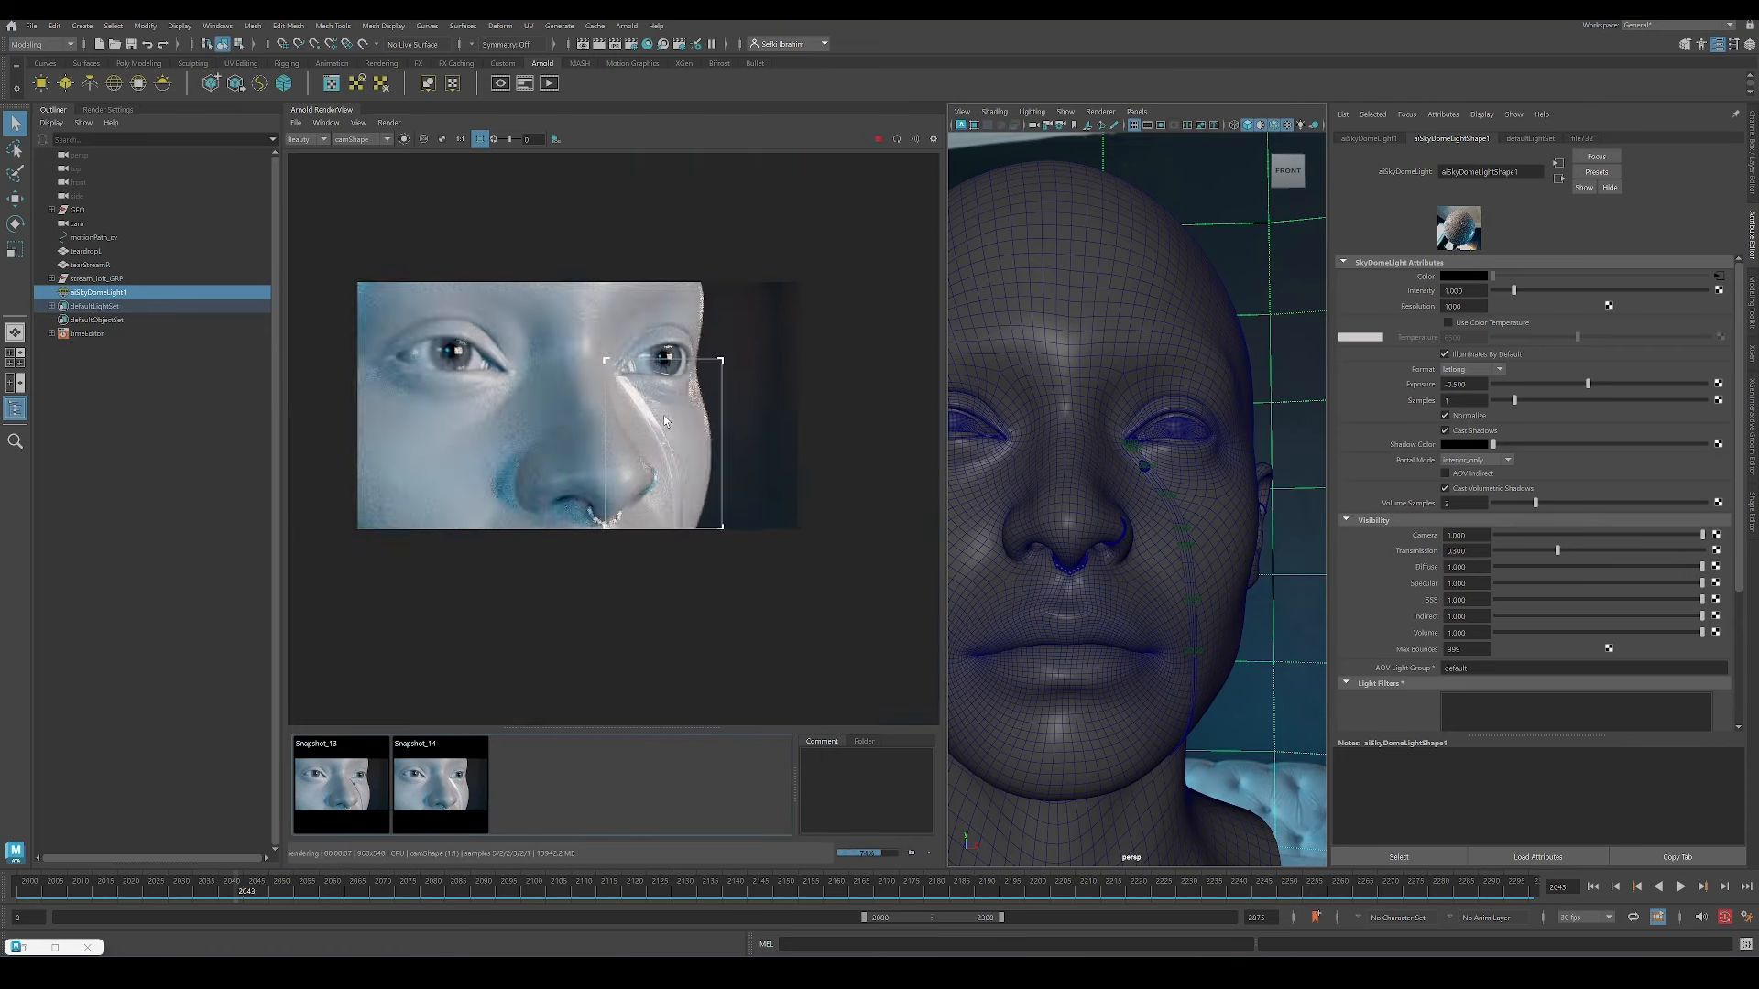
scroll(674, 435, "up", 3)
middle_click_drag(704, 476, 703, 508)
scroll(704, 507, "down", 1)
left_click(878, 141)
scroll(646, 556, "down", 2)
scroll(667, 556, "up", 2)
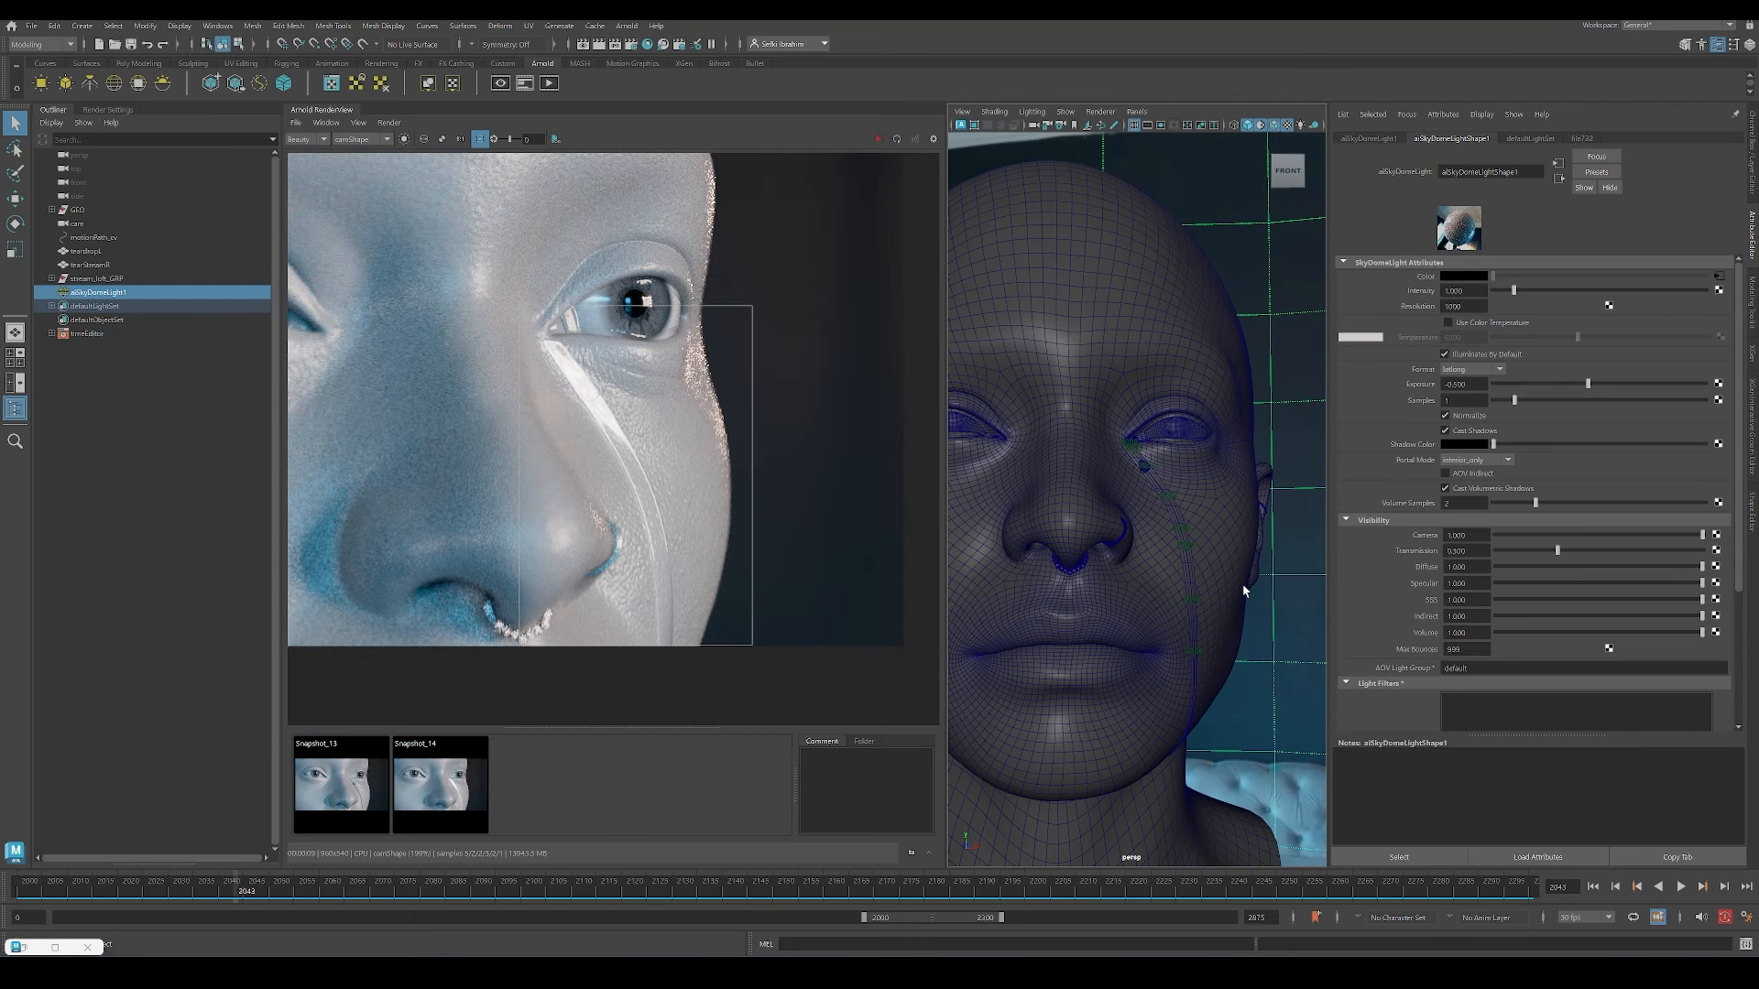
Step: Rename the tear stream's material to stream_mtl and the teardrop's material to teardrop_mtl
scroll(1210, 580, "up", 2)
left_click(1209, 580)
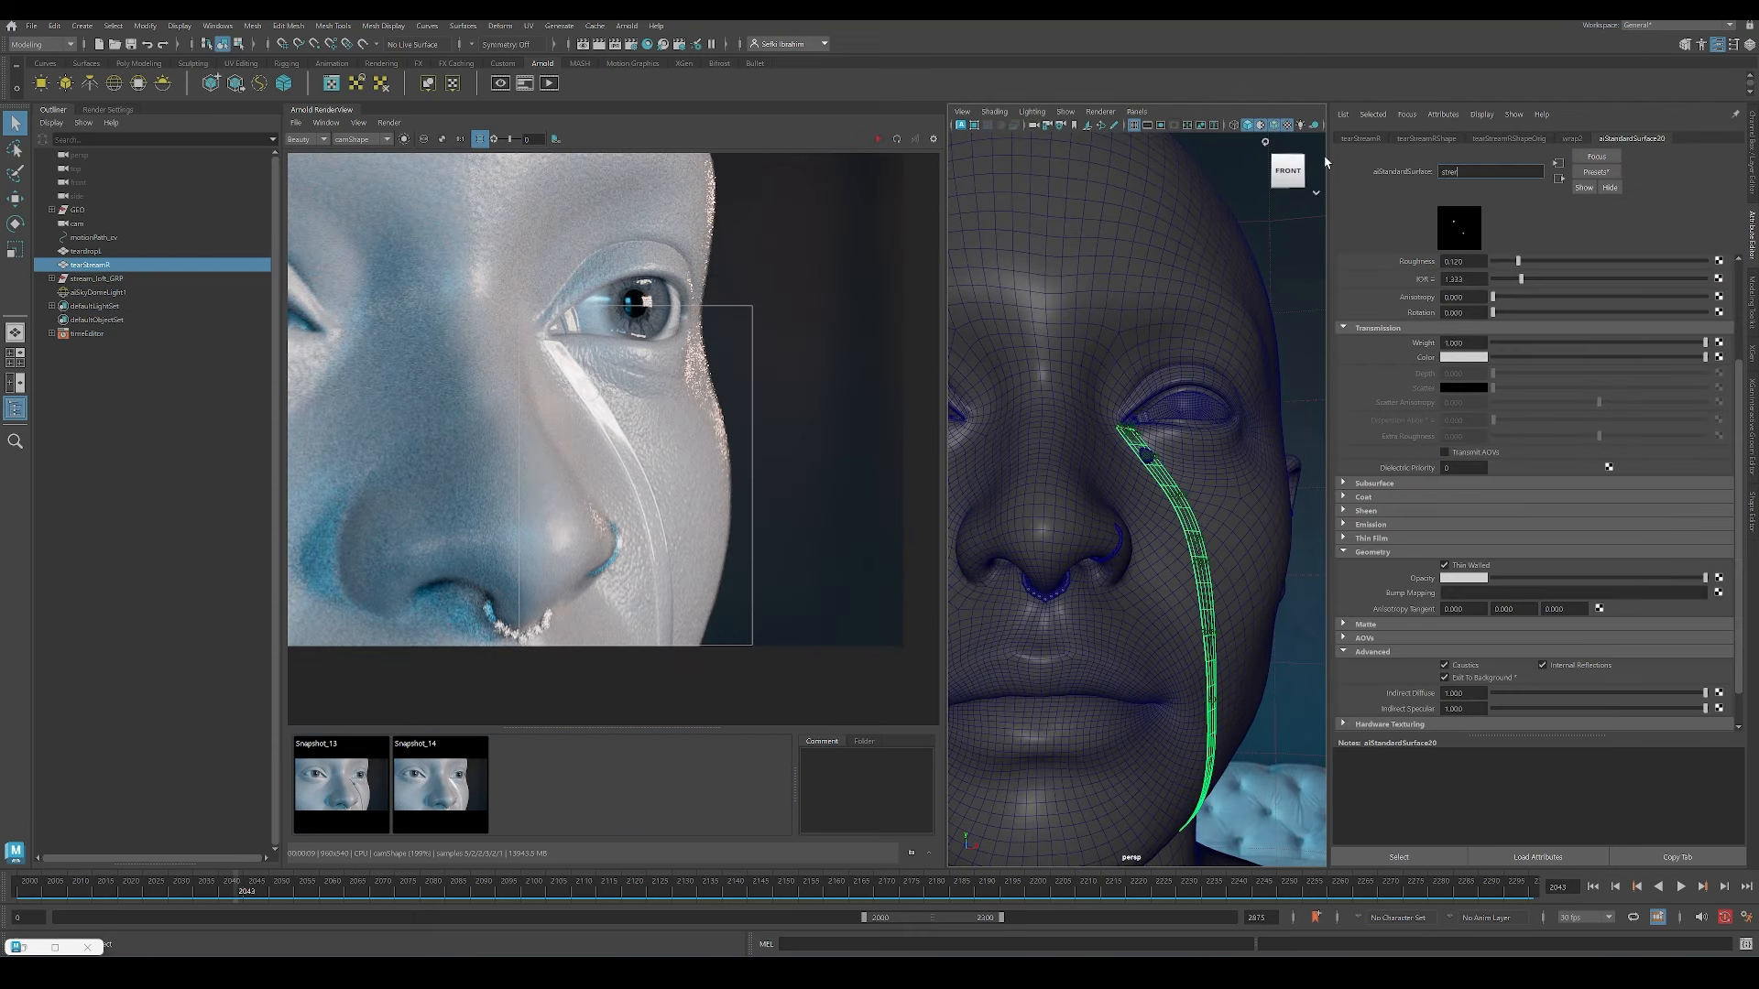
left_click(1146, 456)
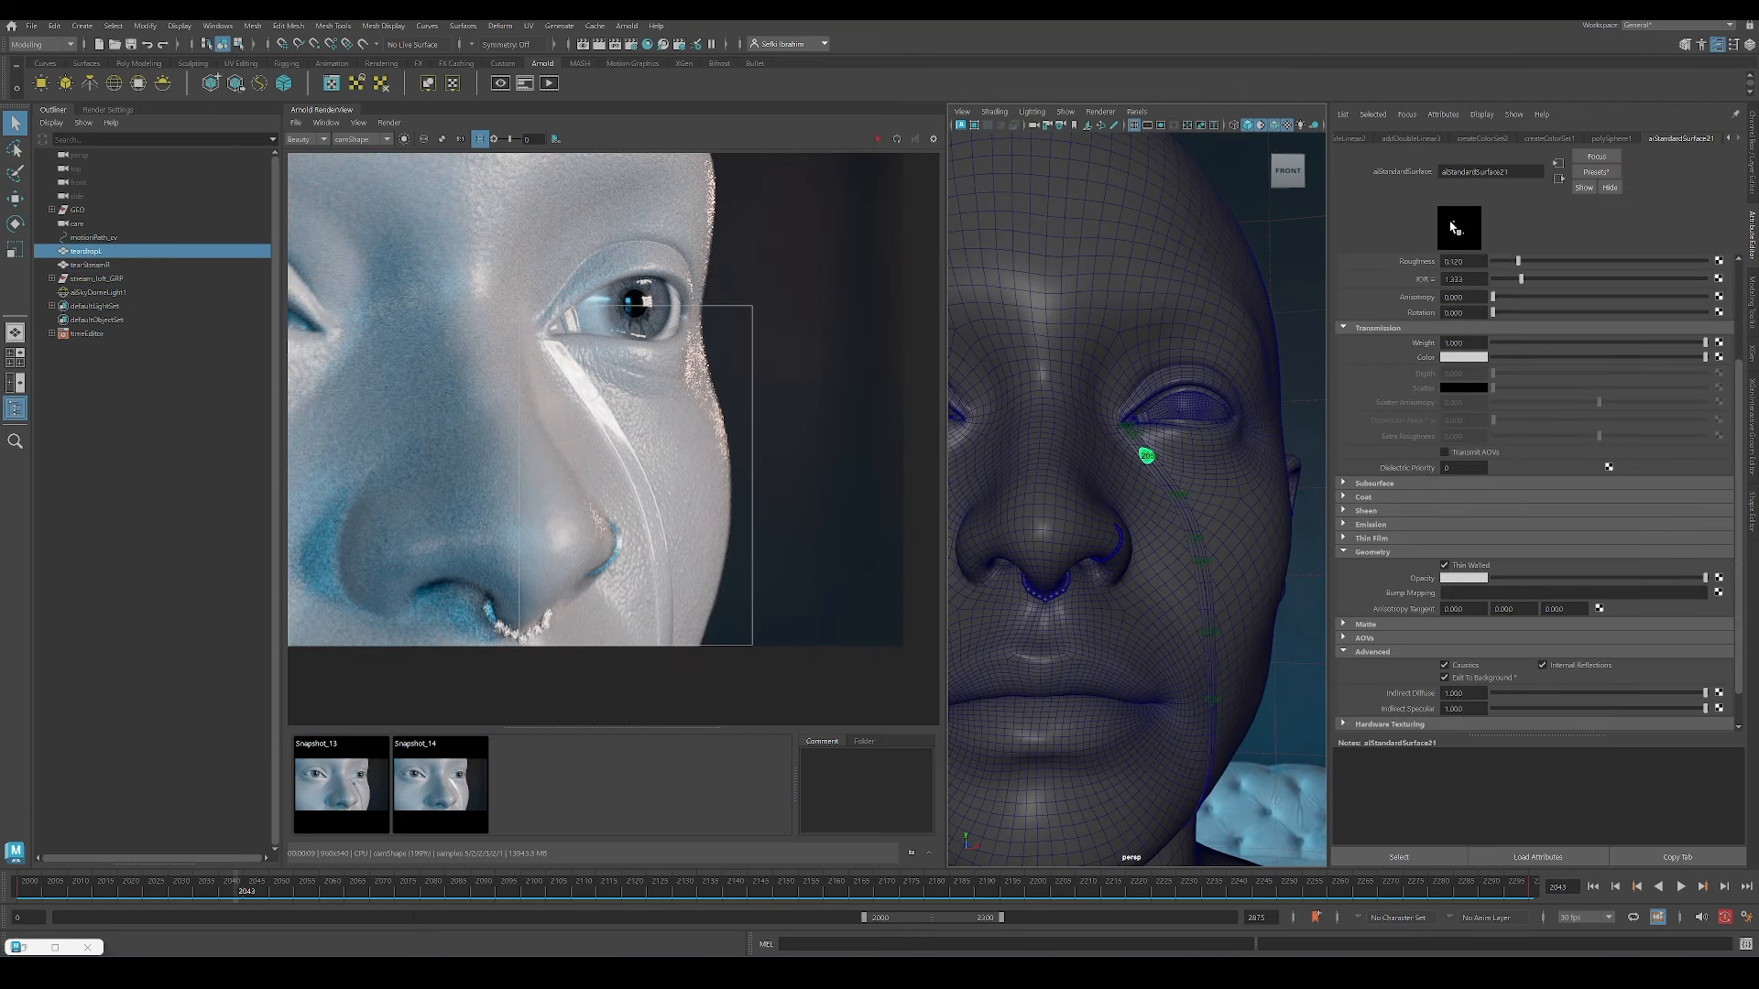
type("teardrop_mtl")
key("Return")
Step: Connect a new ramp texture to the Opacity of stream_mtl on the tear stream
left_click(1148, 475)
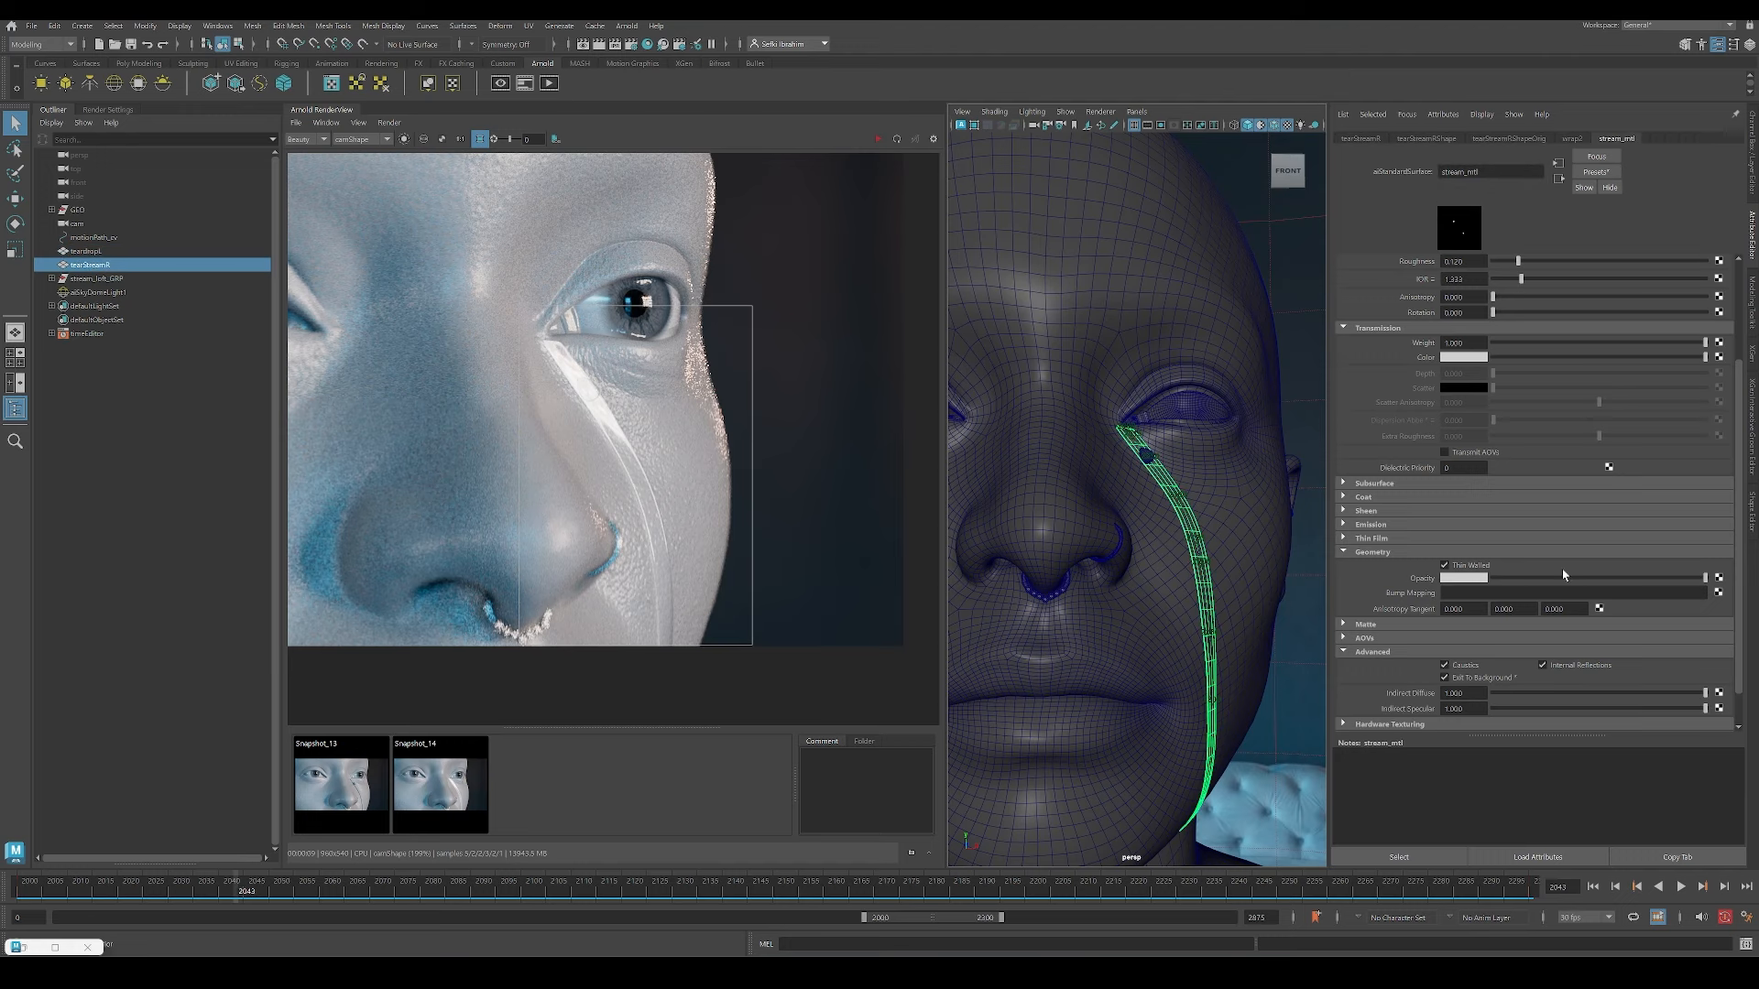
left_click(1721, 592)
left_click(706, 585)
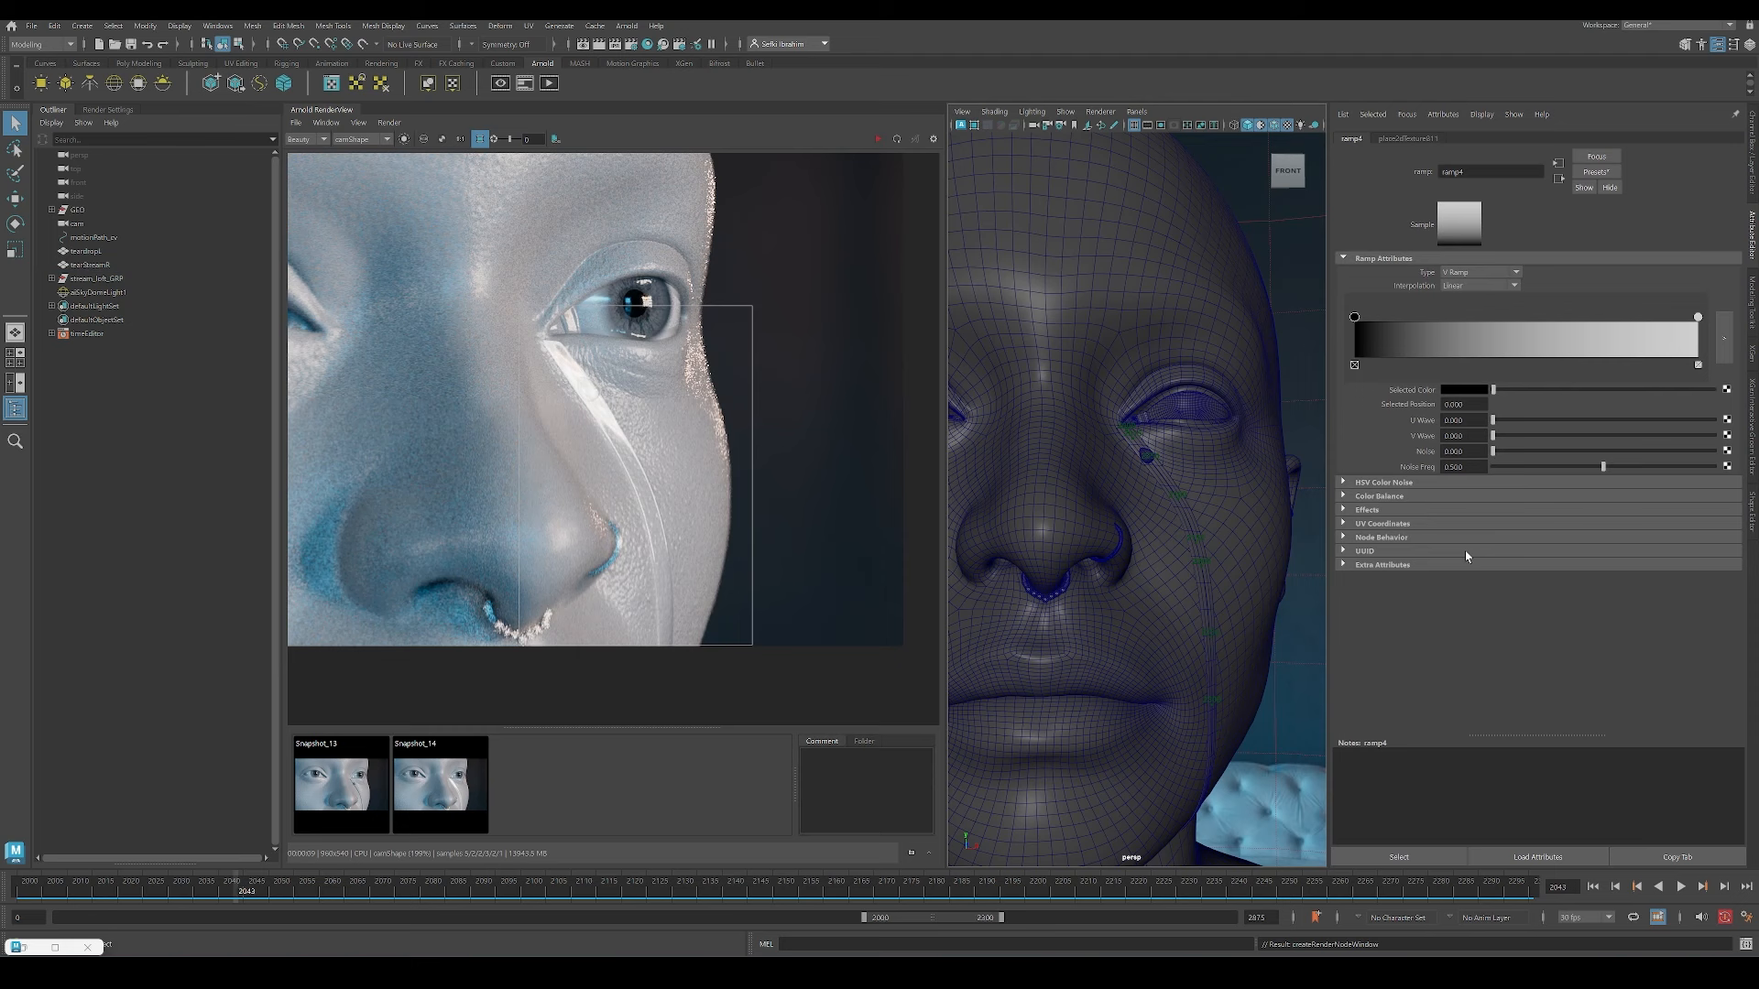
Step: Check the tear stream mesh's UV layout in the UV Editor
left_click(1196, 541)
left_click(538, 27)
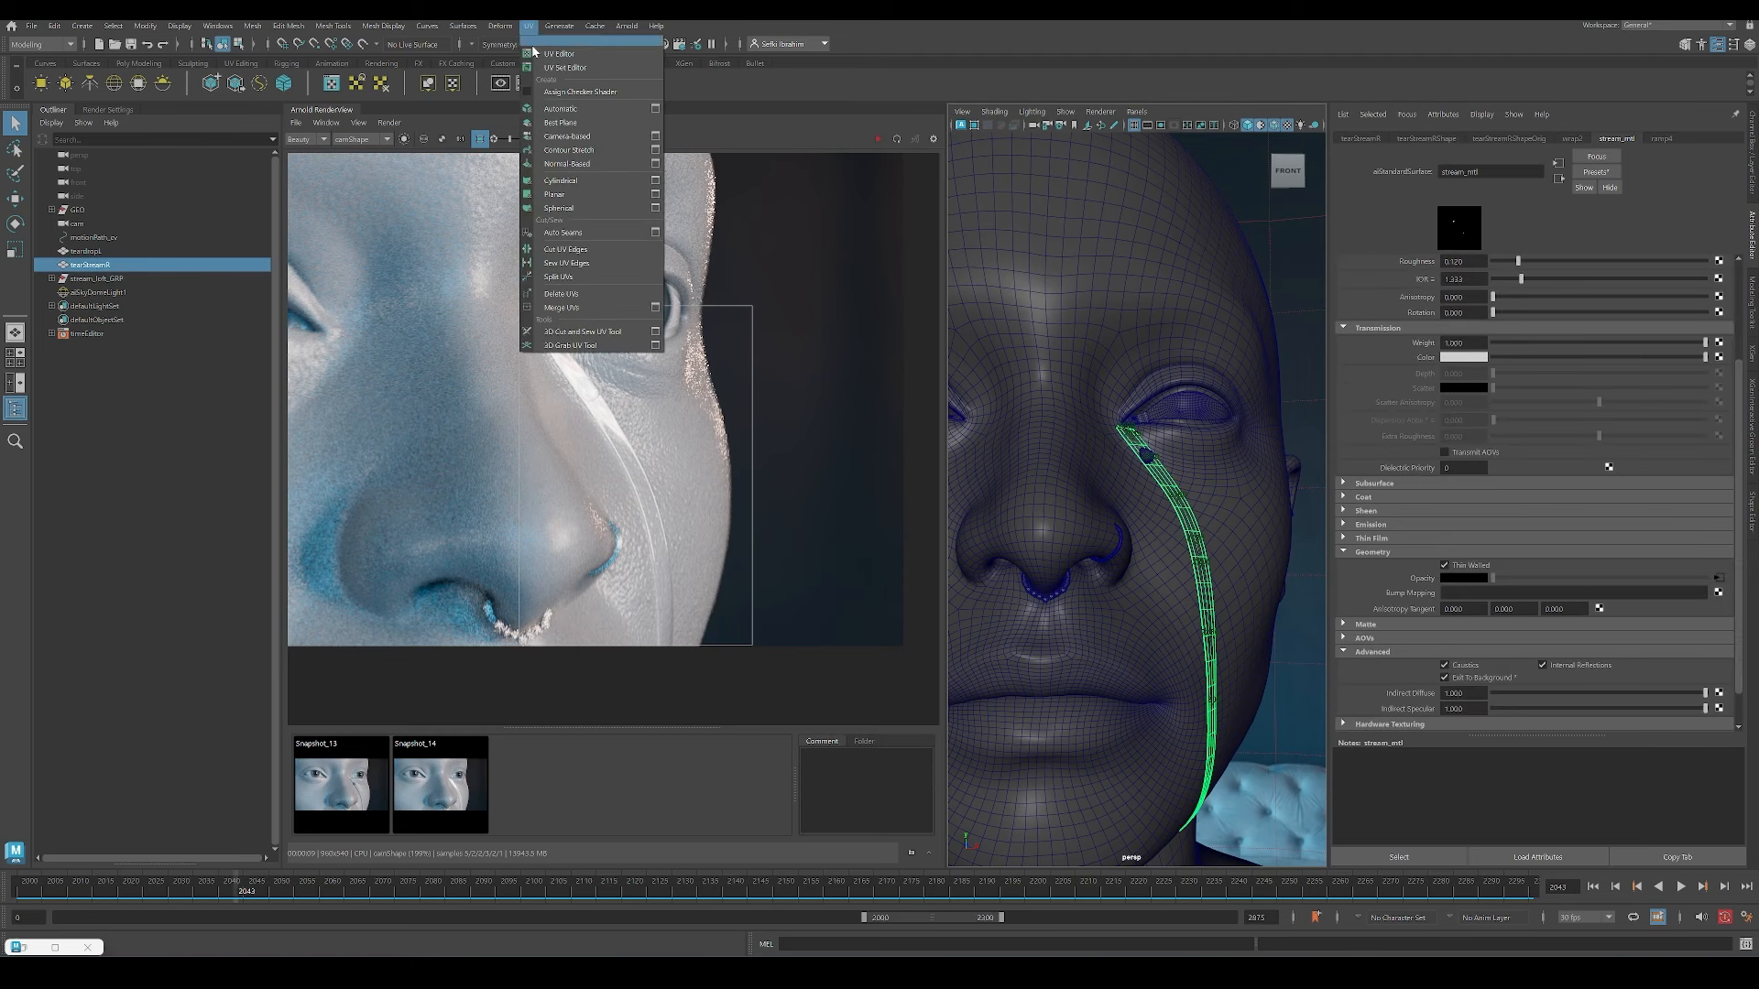
left_click(554, 37)
left_click(1000, 99)
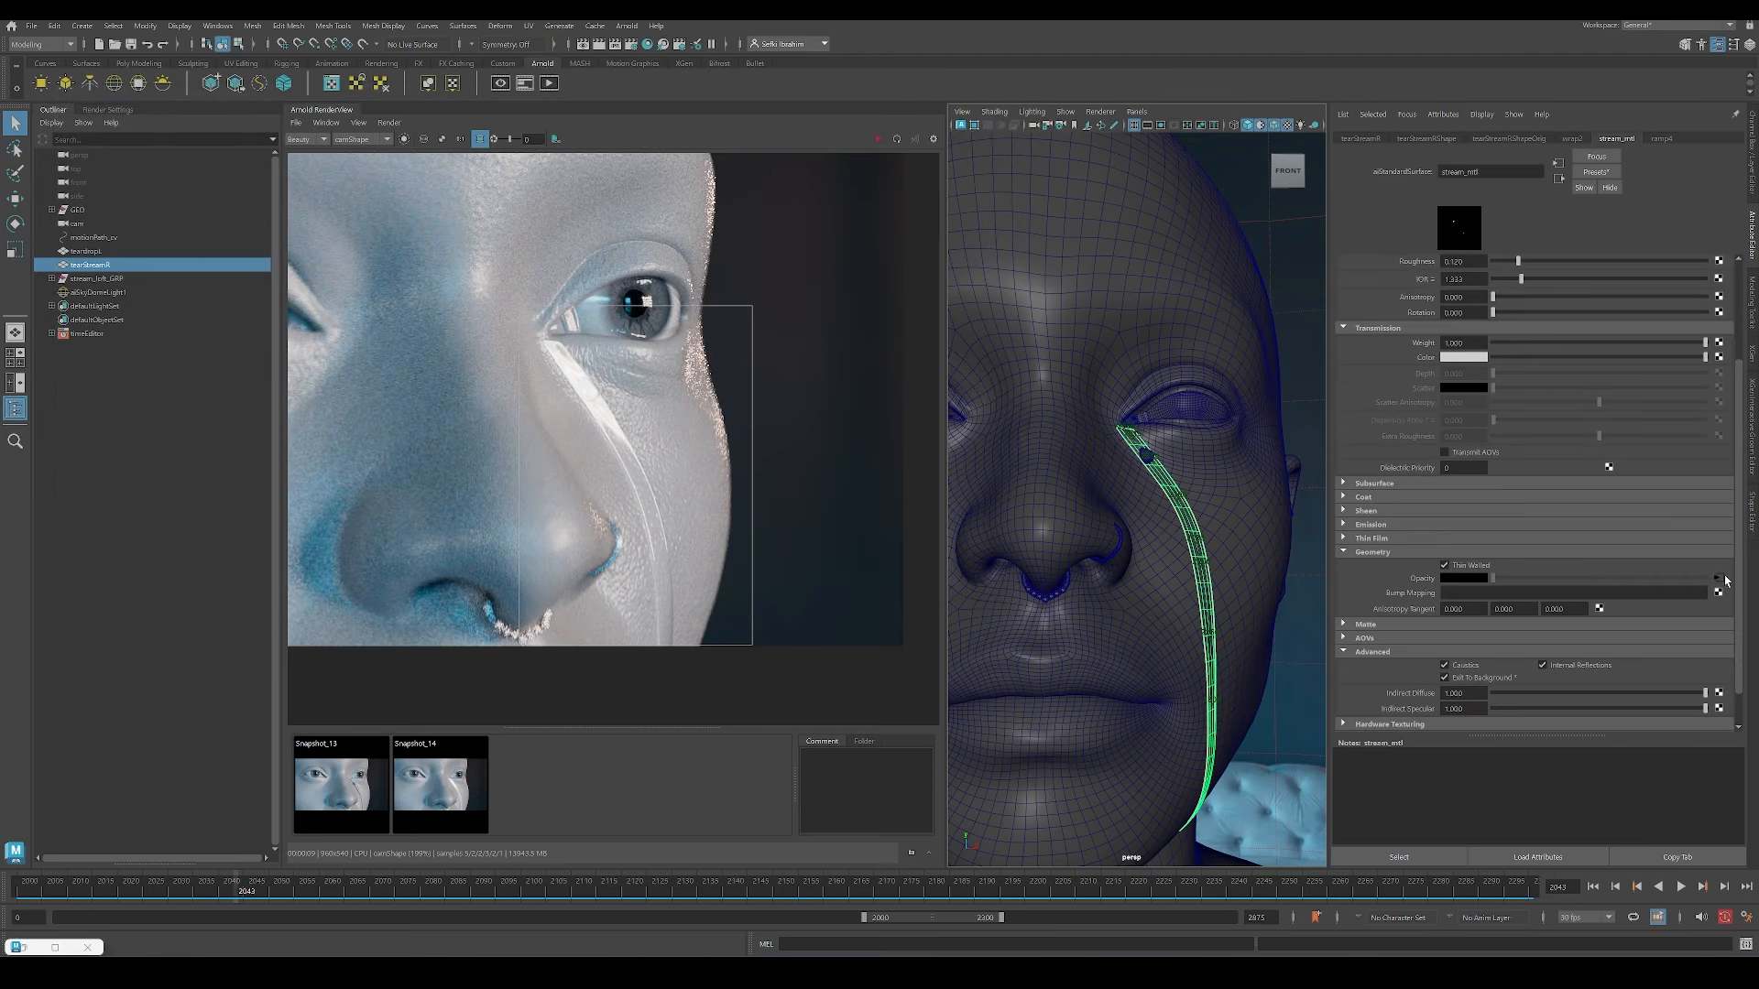
Step: Open the opacity ramp of stream_mtl, keep its type as V Ramp and isolate the ramp in the render view
left_click(1719, 579)
left_click(1461, 271)
left_click(1461, 272)
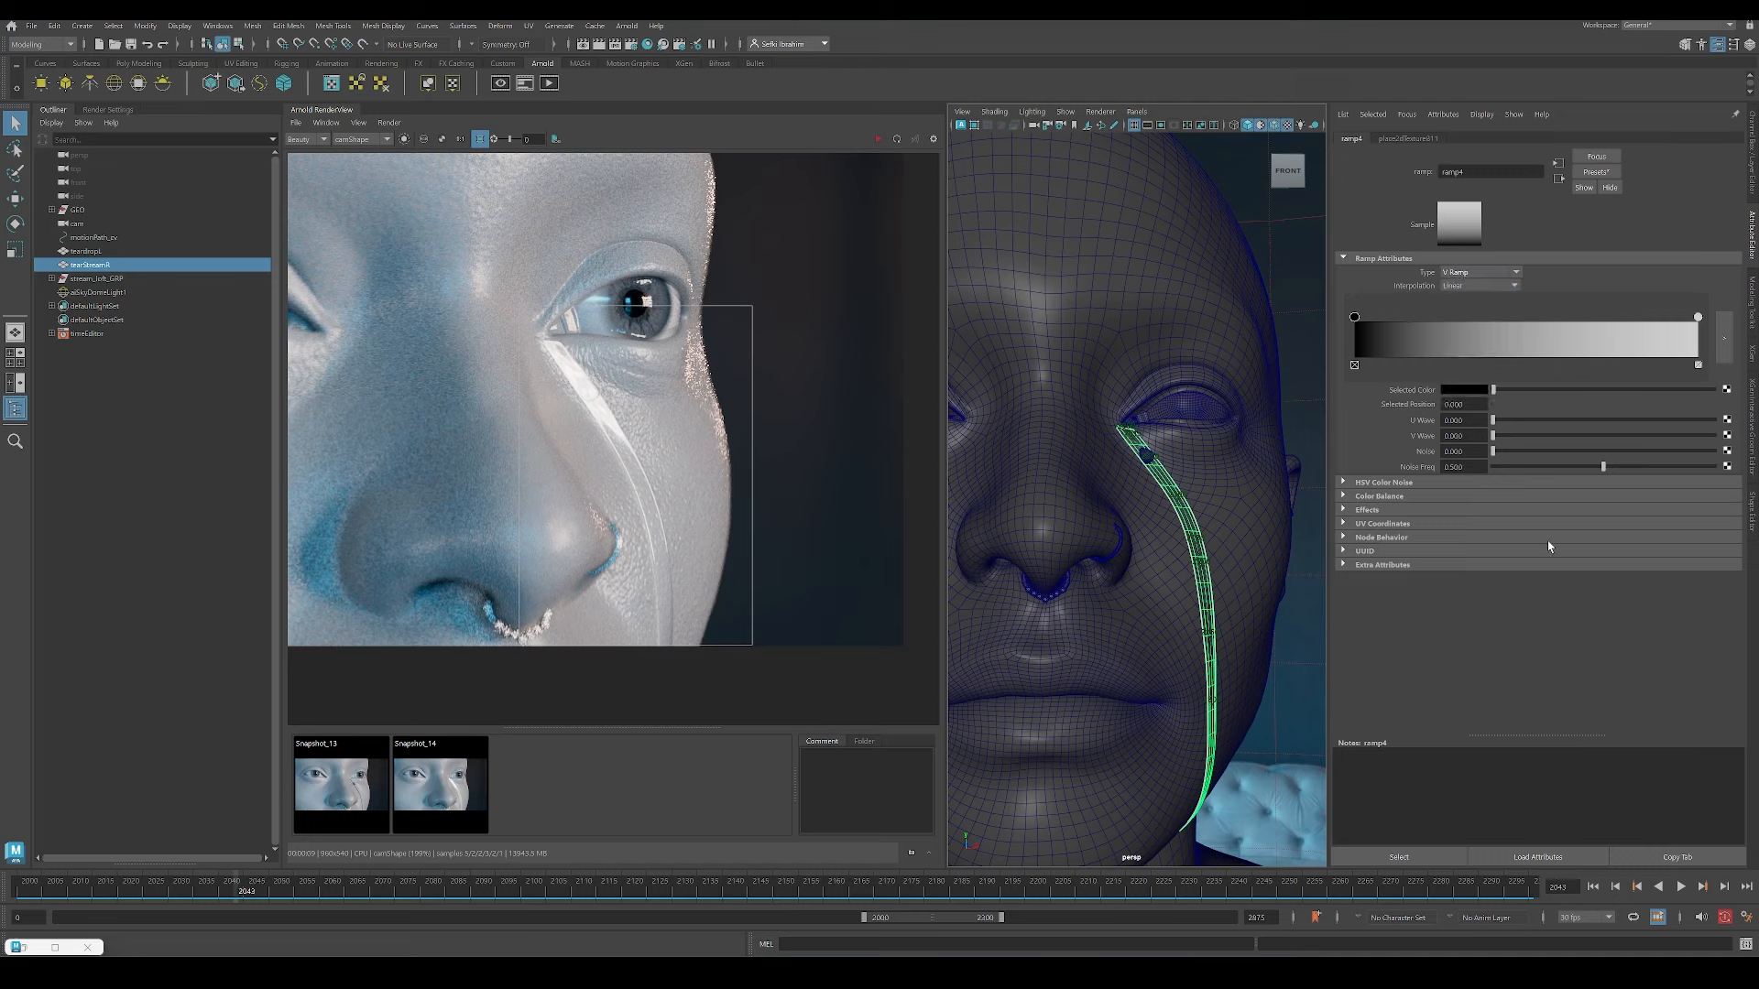
left_click(1417, 858)
left_click(404, 141)
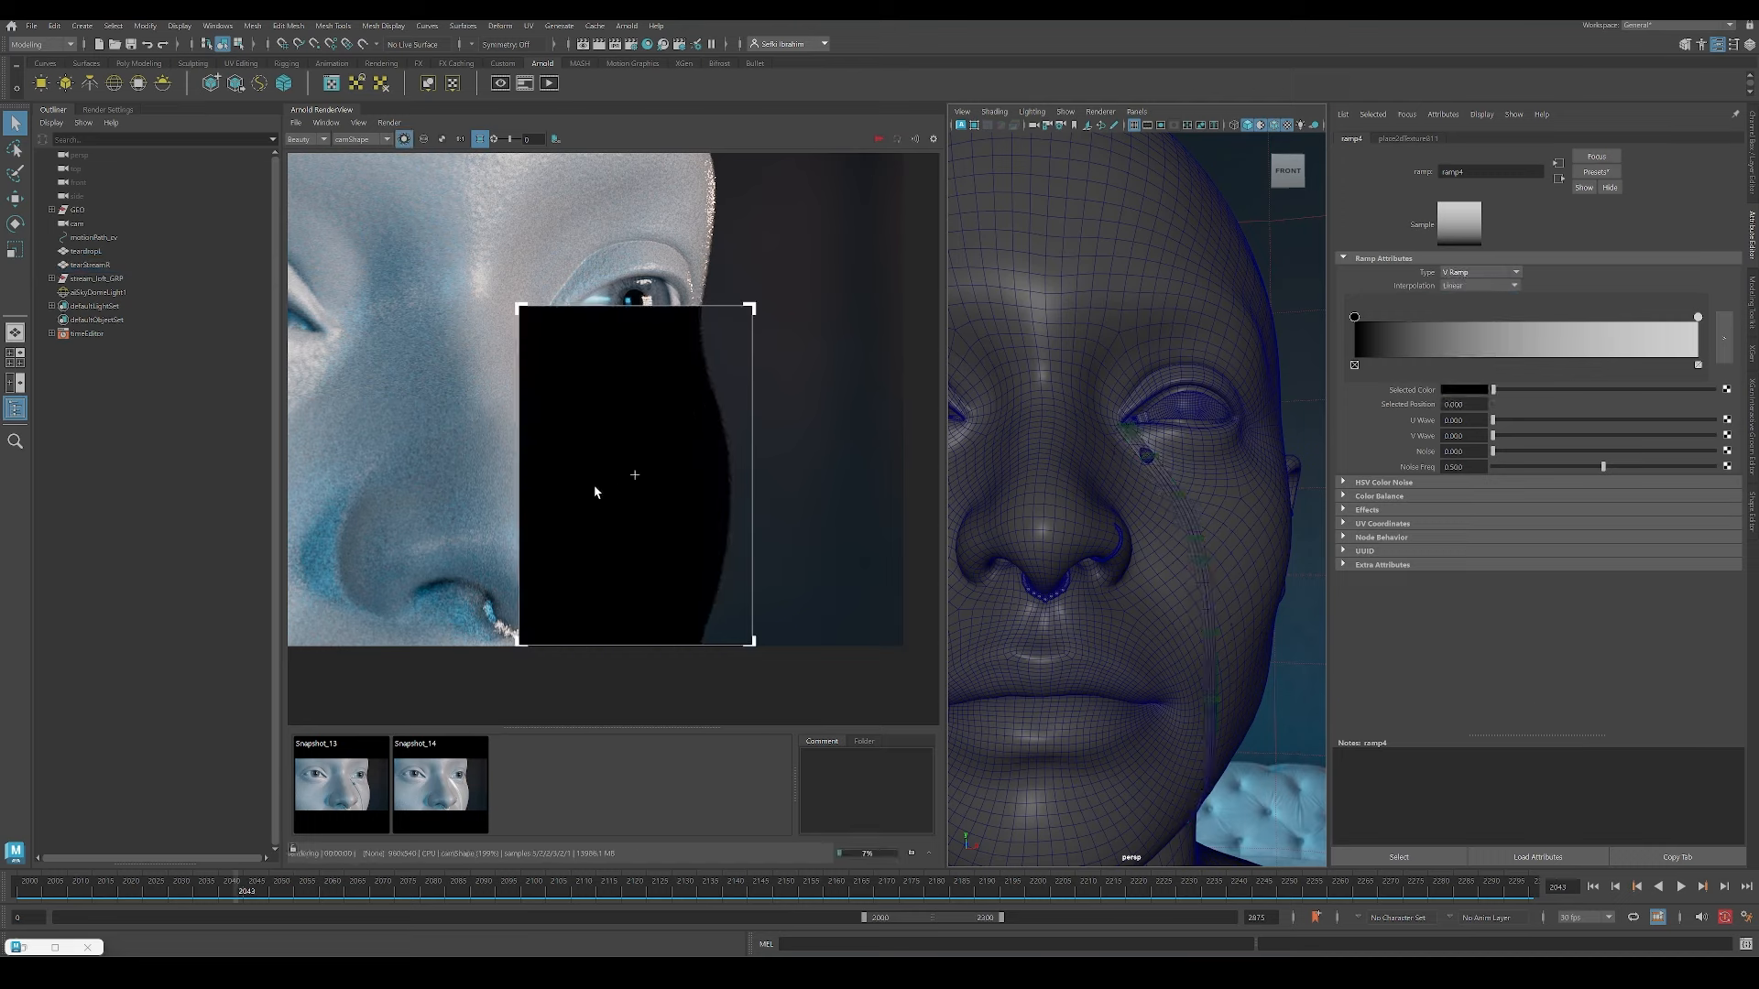
Step: Shape the opacity ramp with black at both ends and near-white keys at about 0.24 and 0.79
left_click_drag(1698, 317, 1438, 318)
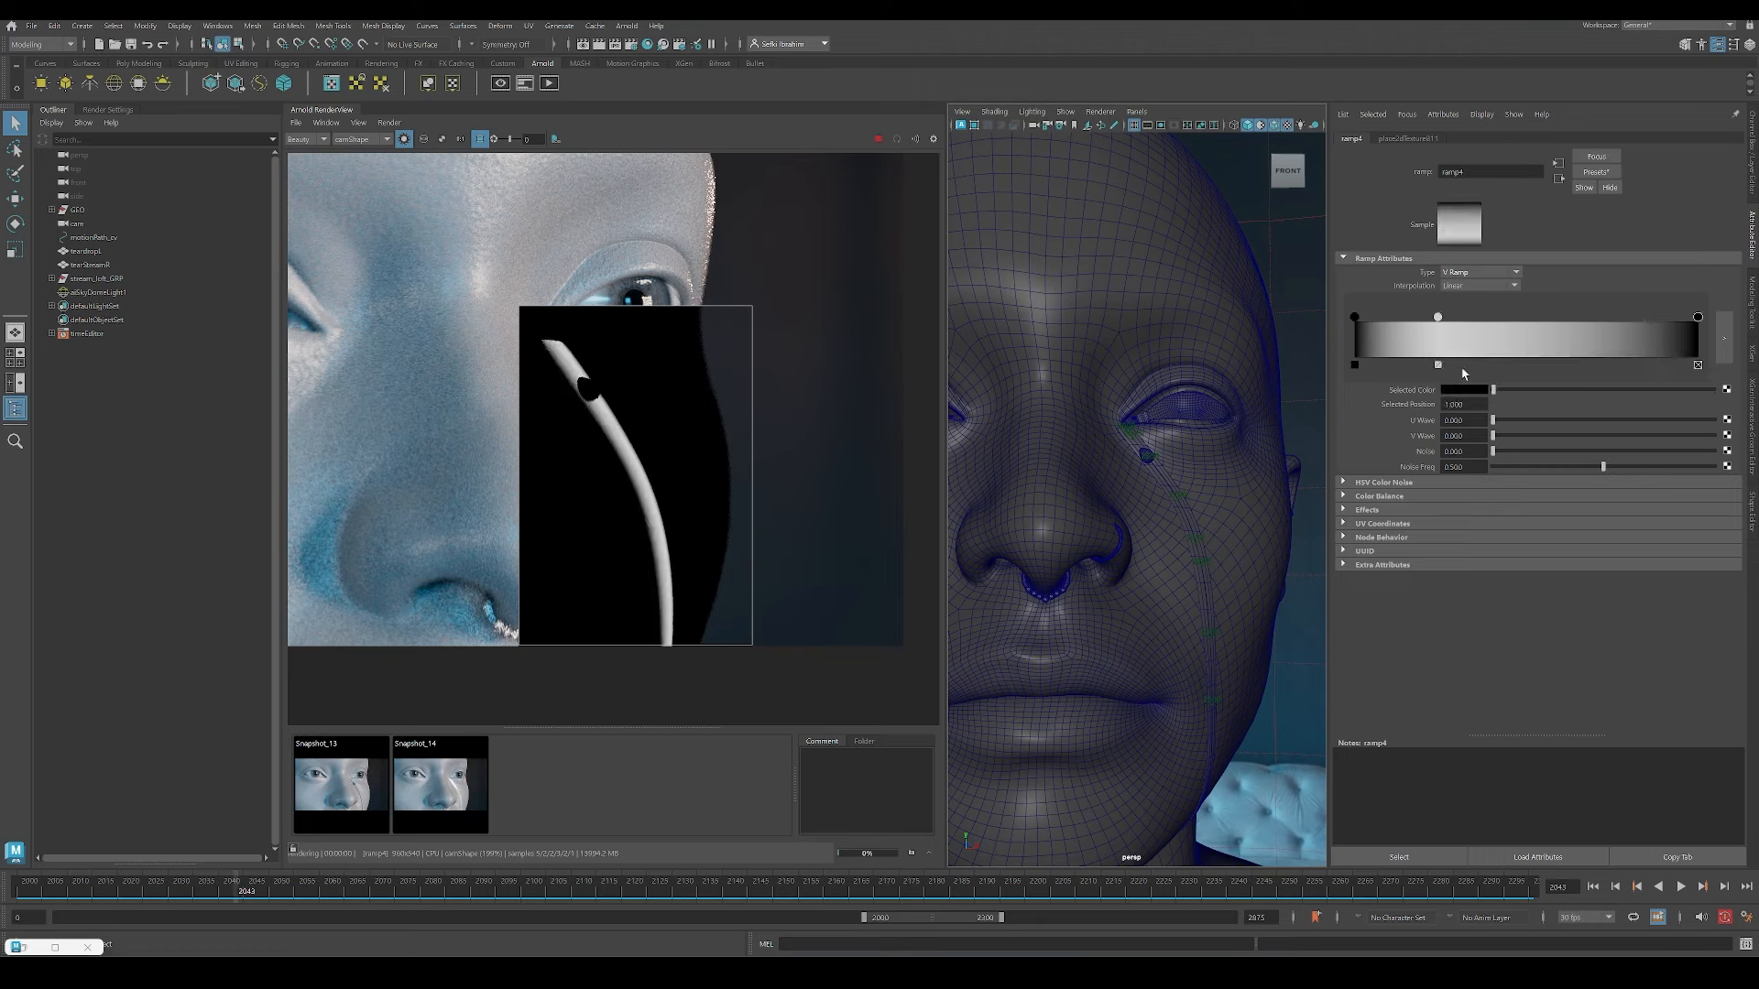
left_click(1612, 339)
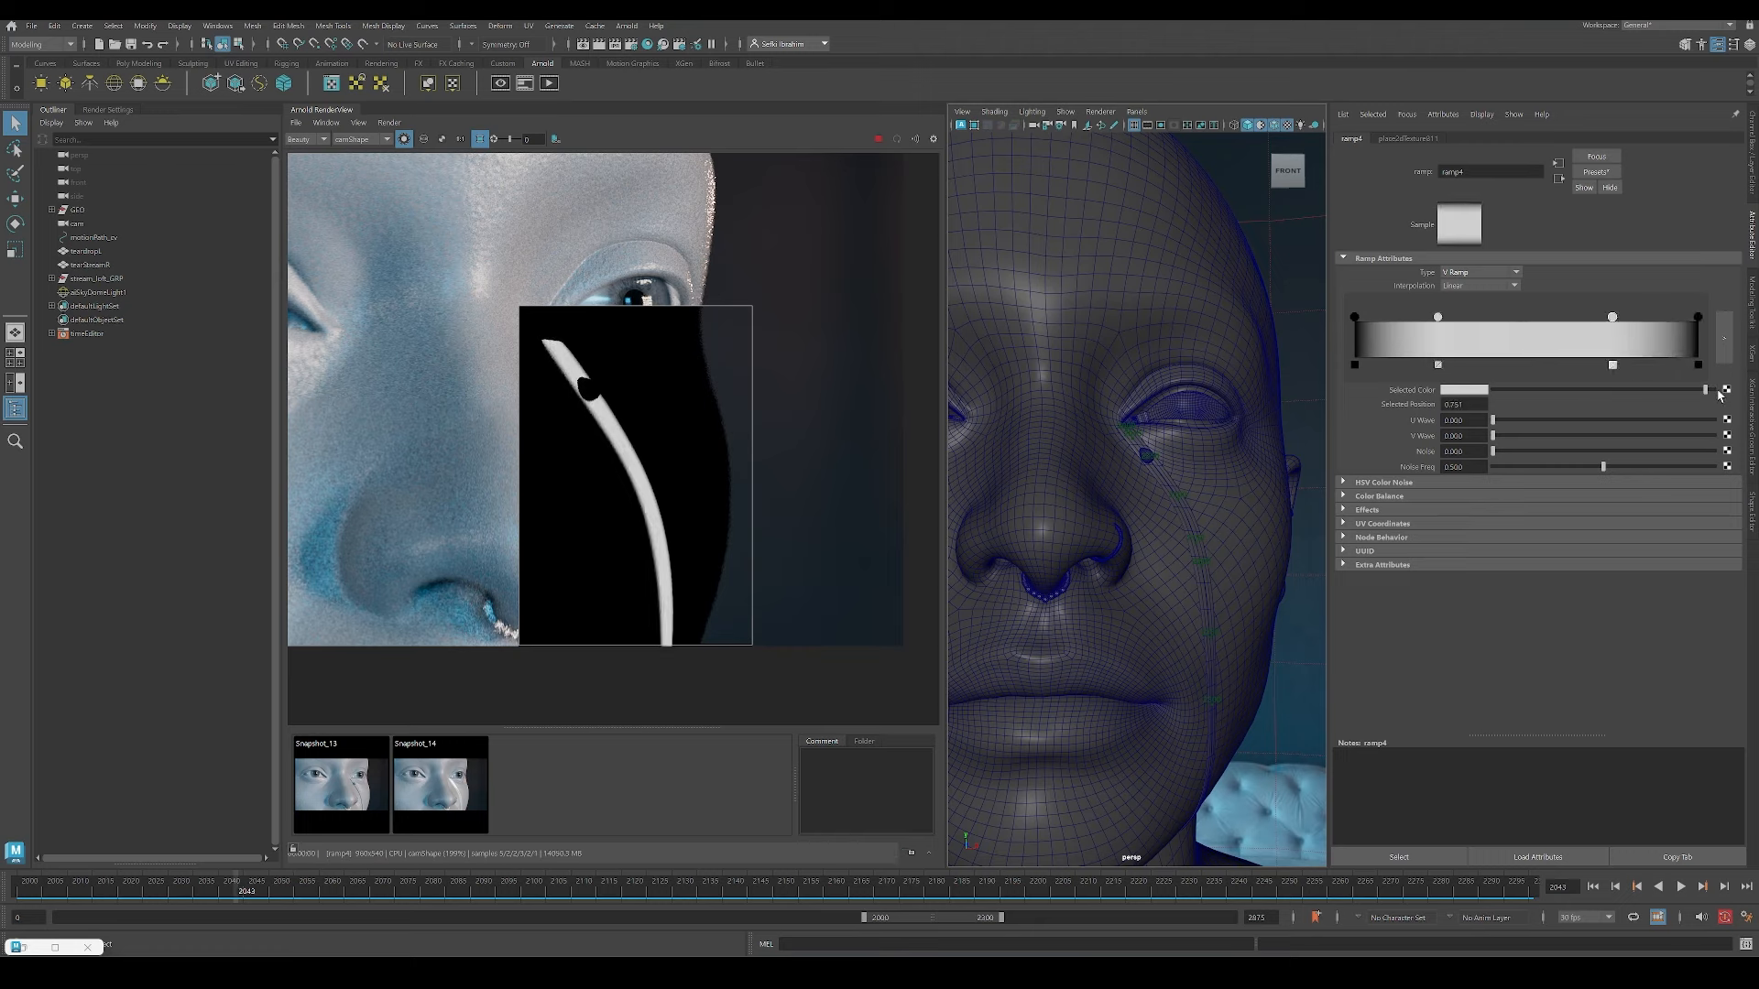
left_click_drag(1613, 317, 1626, 322)
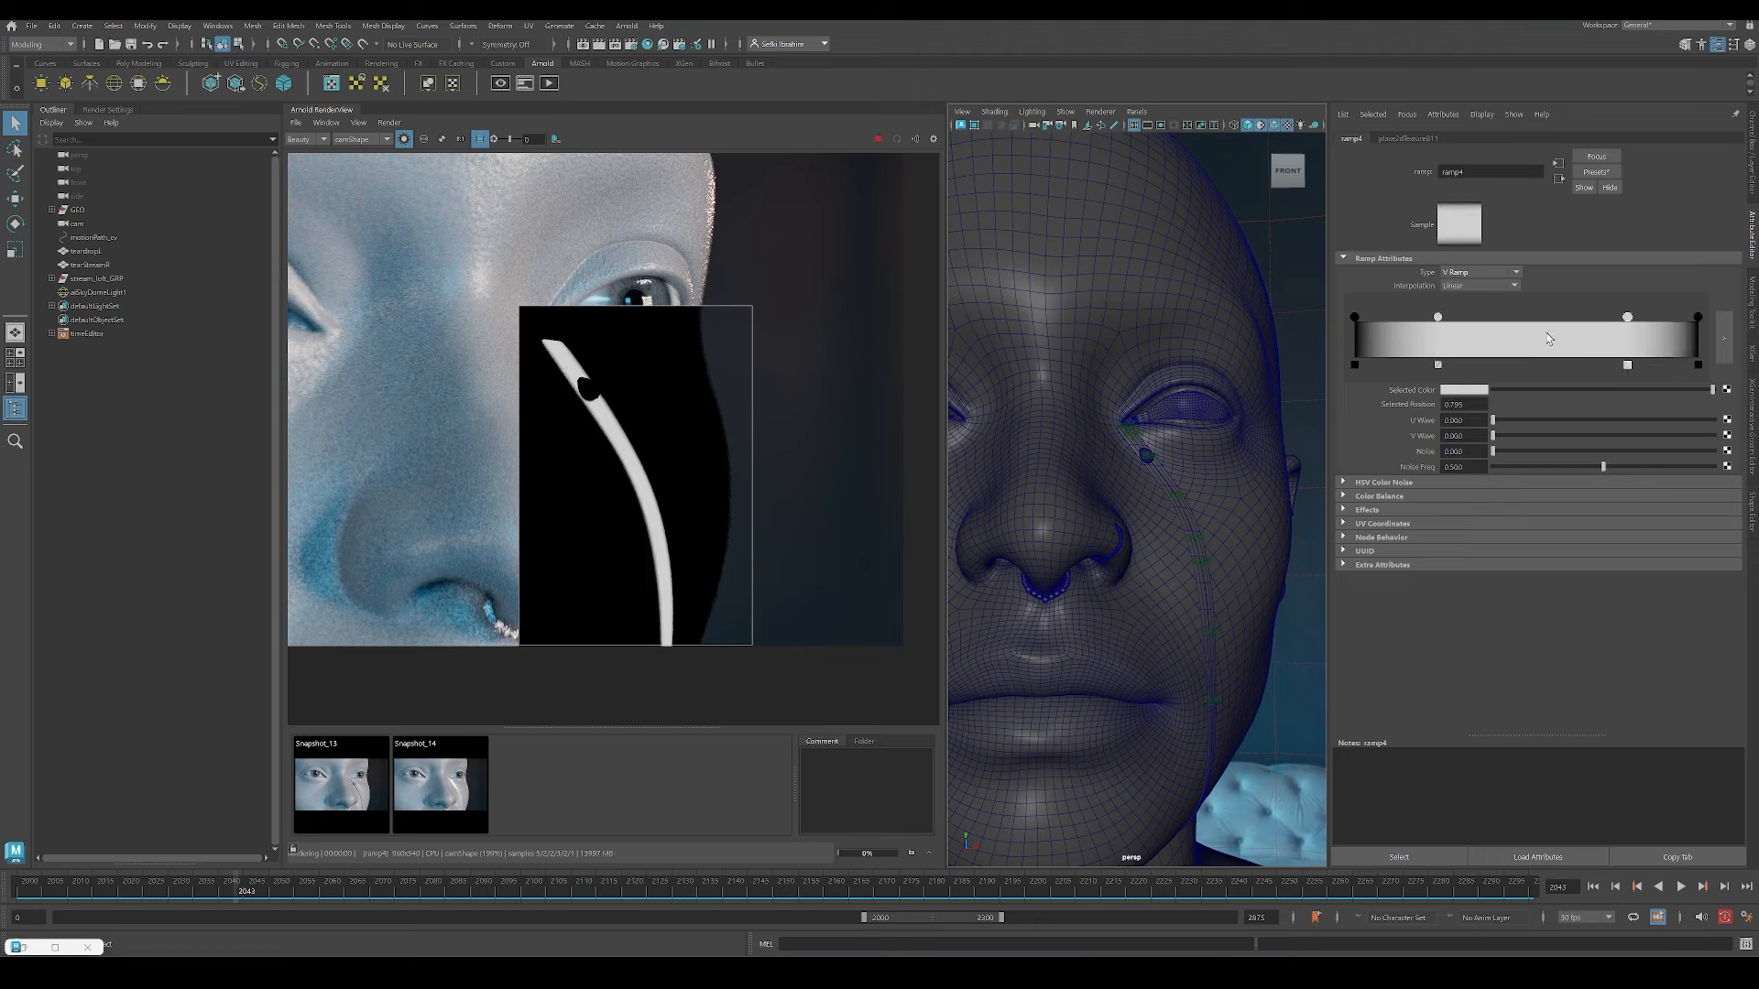
Step: Return the render view from ramp isolation to the full shading and move the opacity ramp's two black end keys slightly inward
scroll(630, 505, "up", 2)
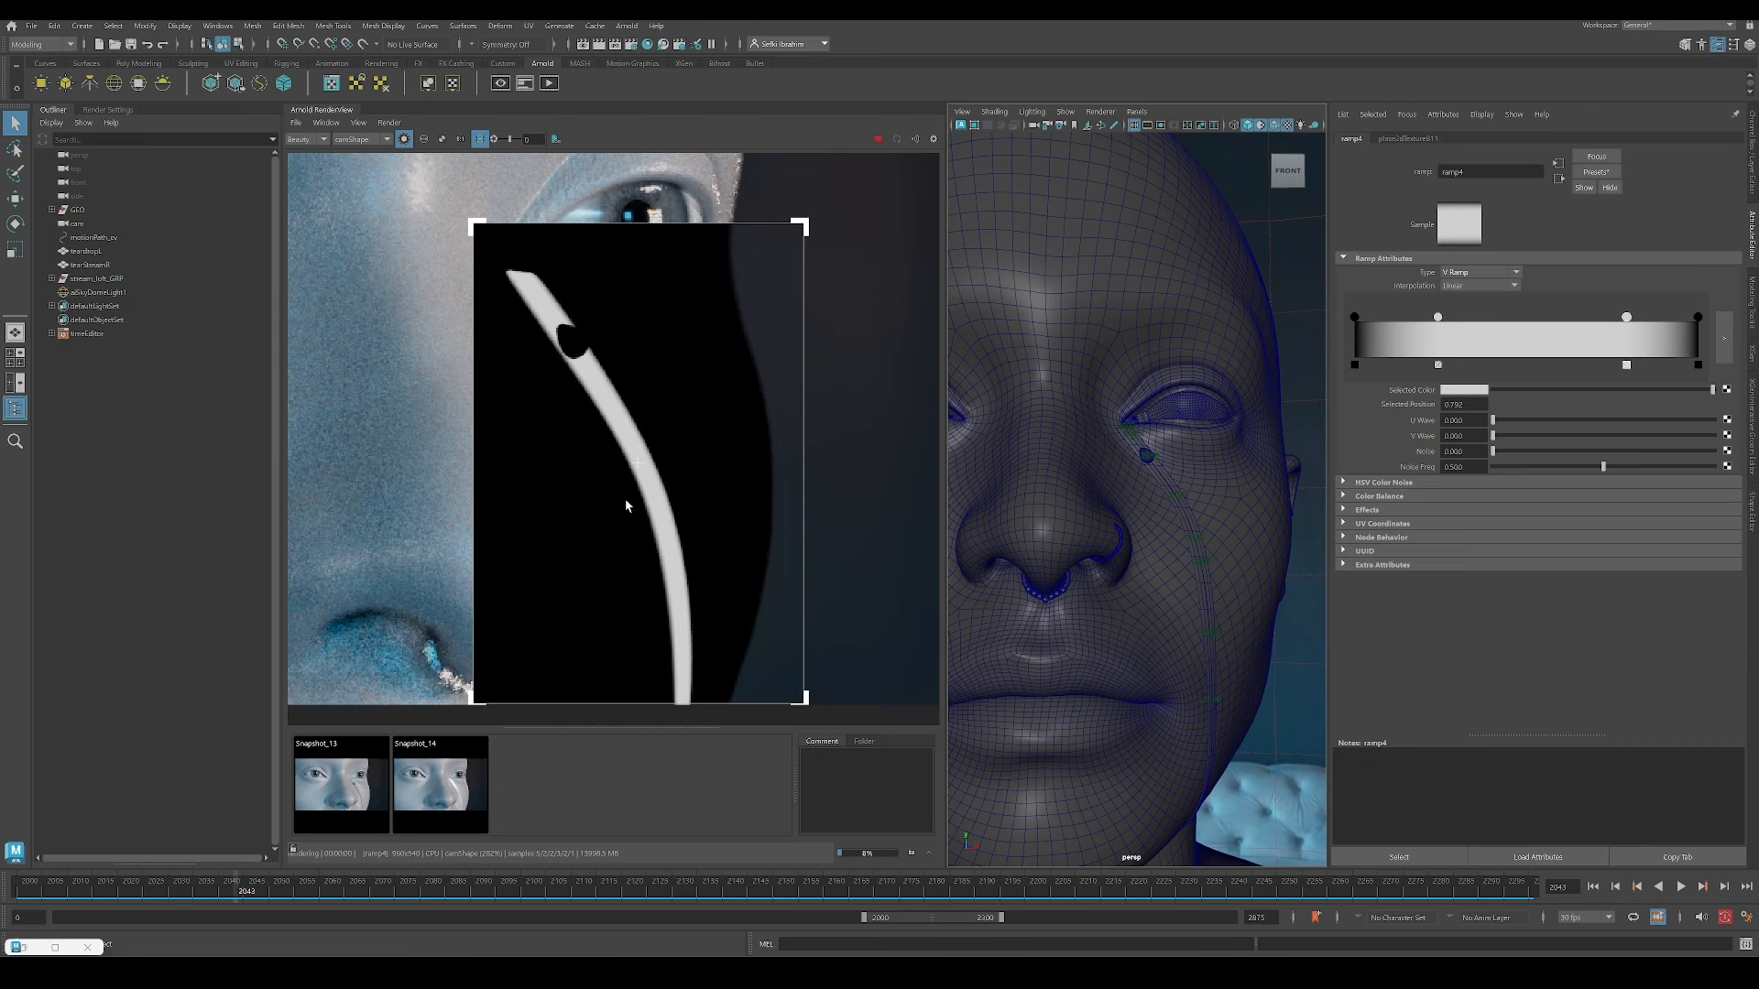
left_click(404, 138)
left_click(455, 817)
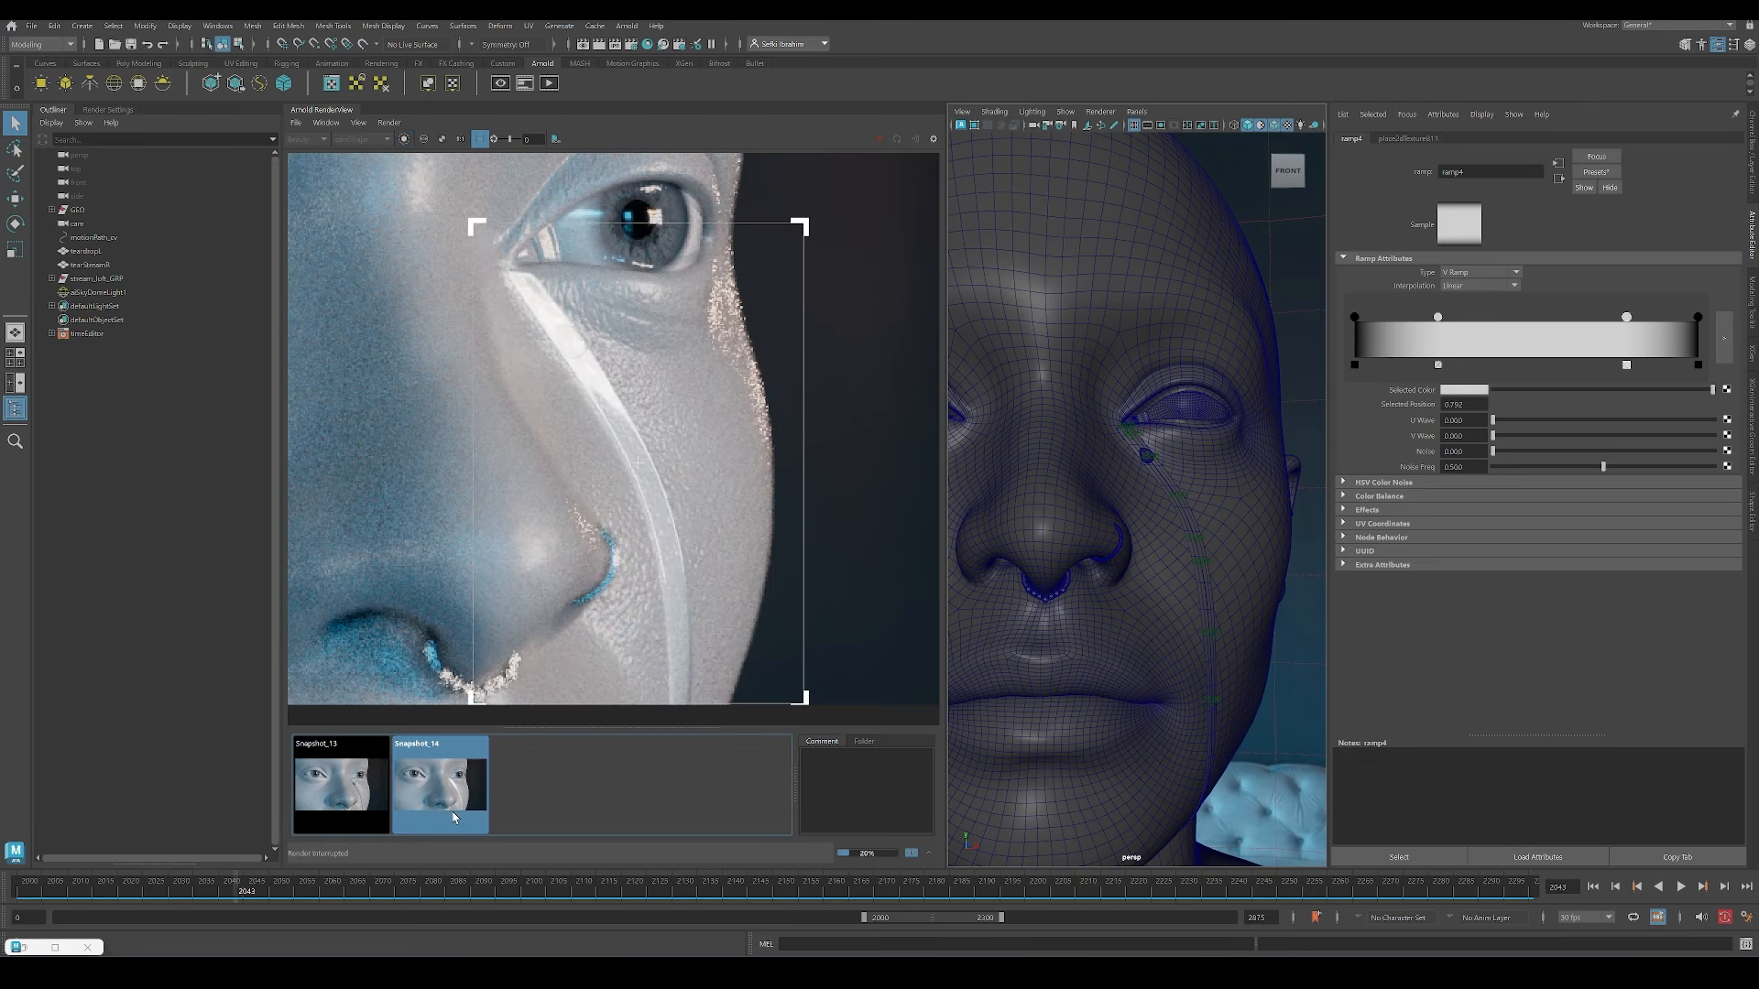
left_click(455, 817)
left_click_drag(1355, 318, 1369, 319)
left_click_drag(1702, 325, 1687, 321)
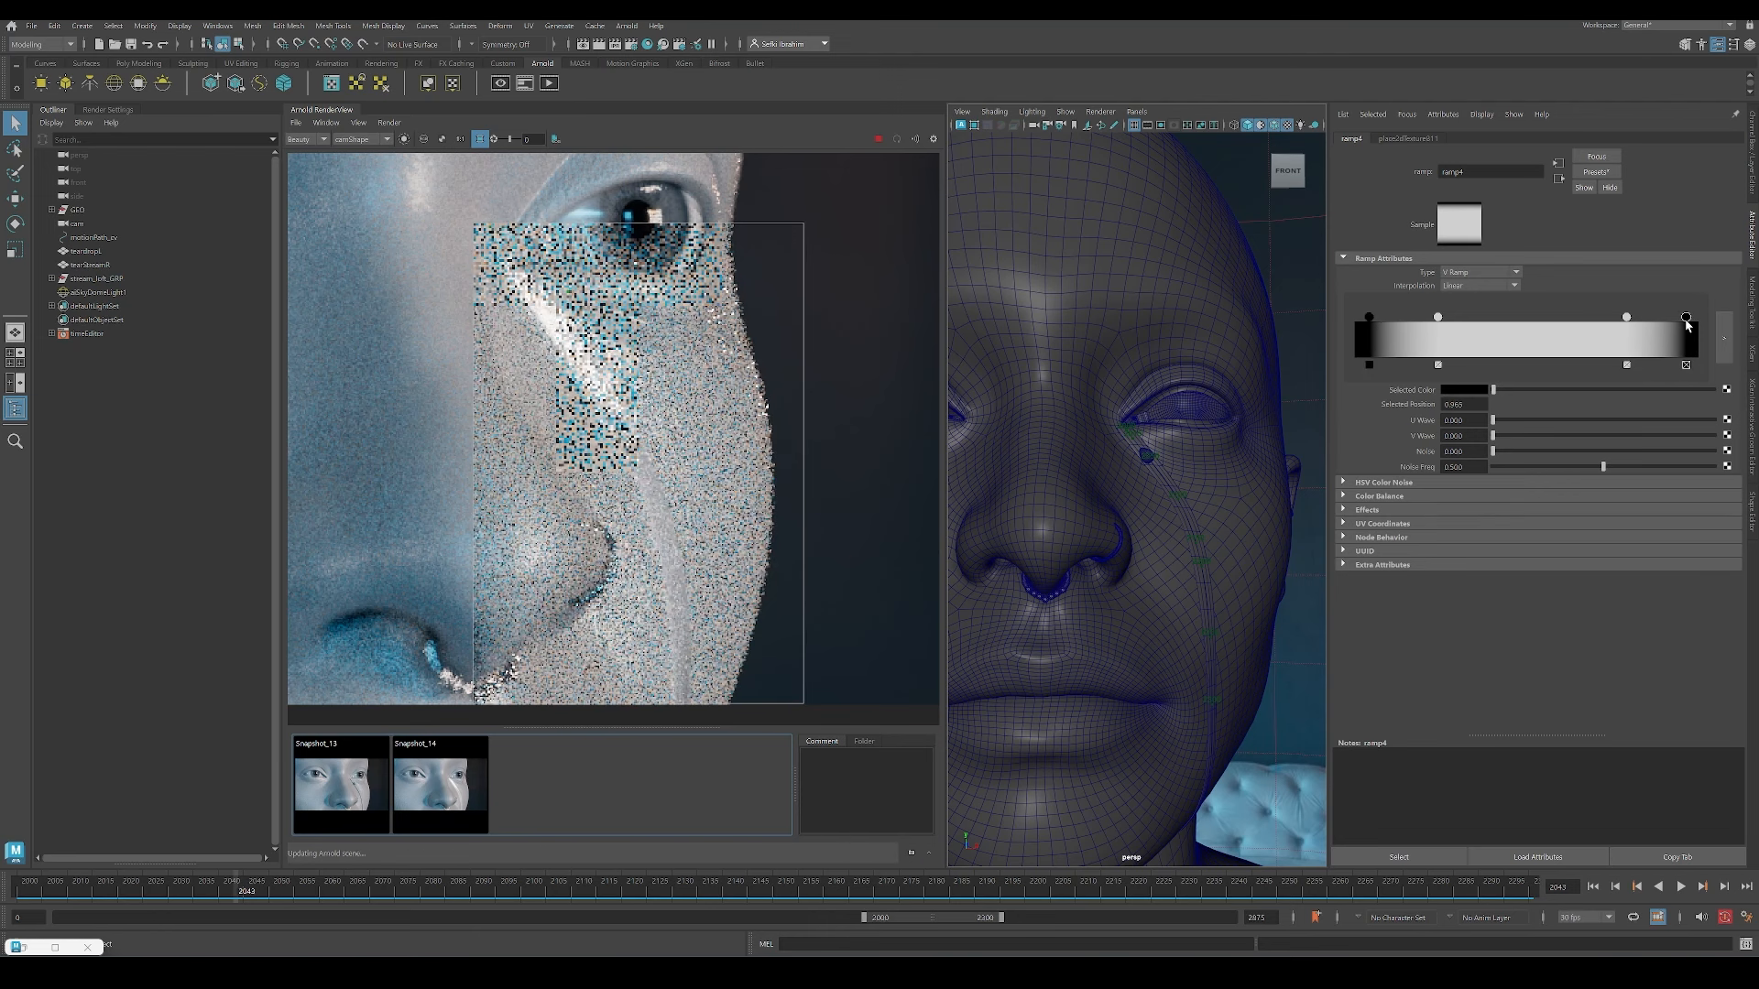
Step: Compare the tear stream's current render with Snapshot_14 and Snapshot_13
left_click(465, 768)
left_click(465, 768)
left_click(466, 768)
left_click(465, 768)
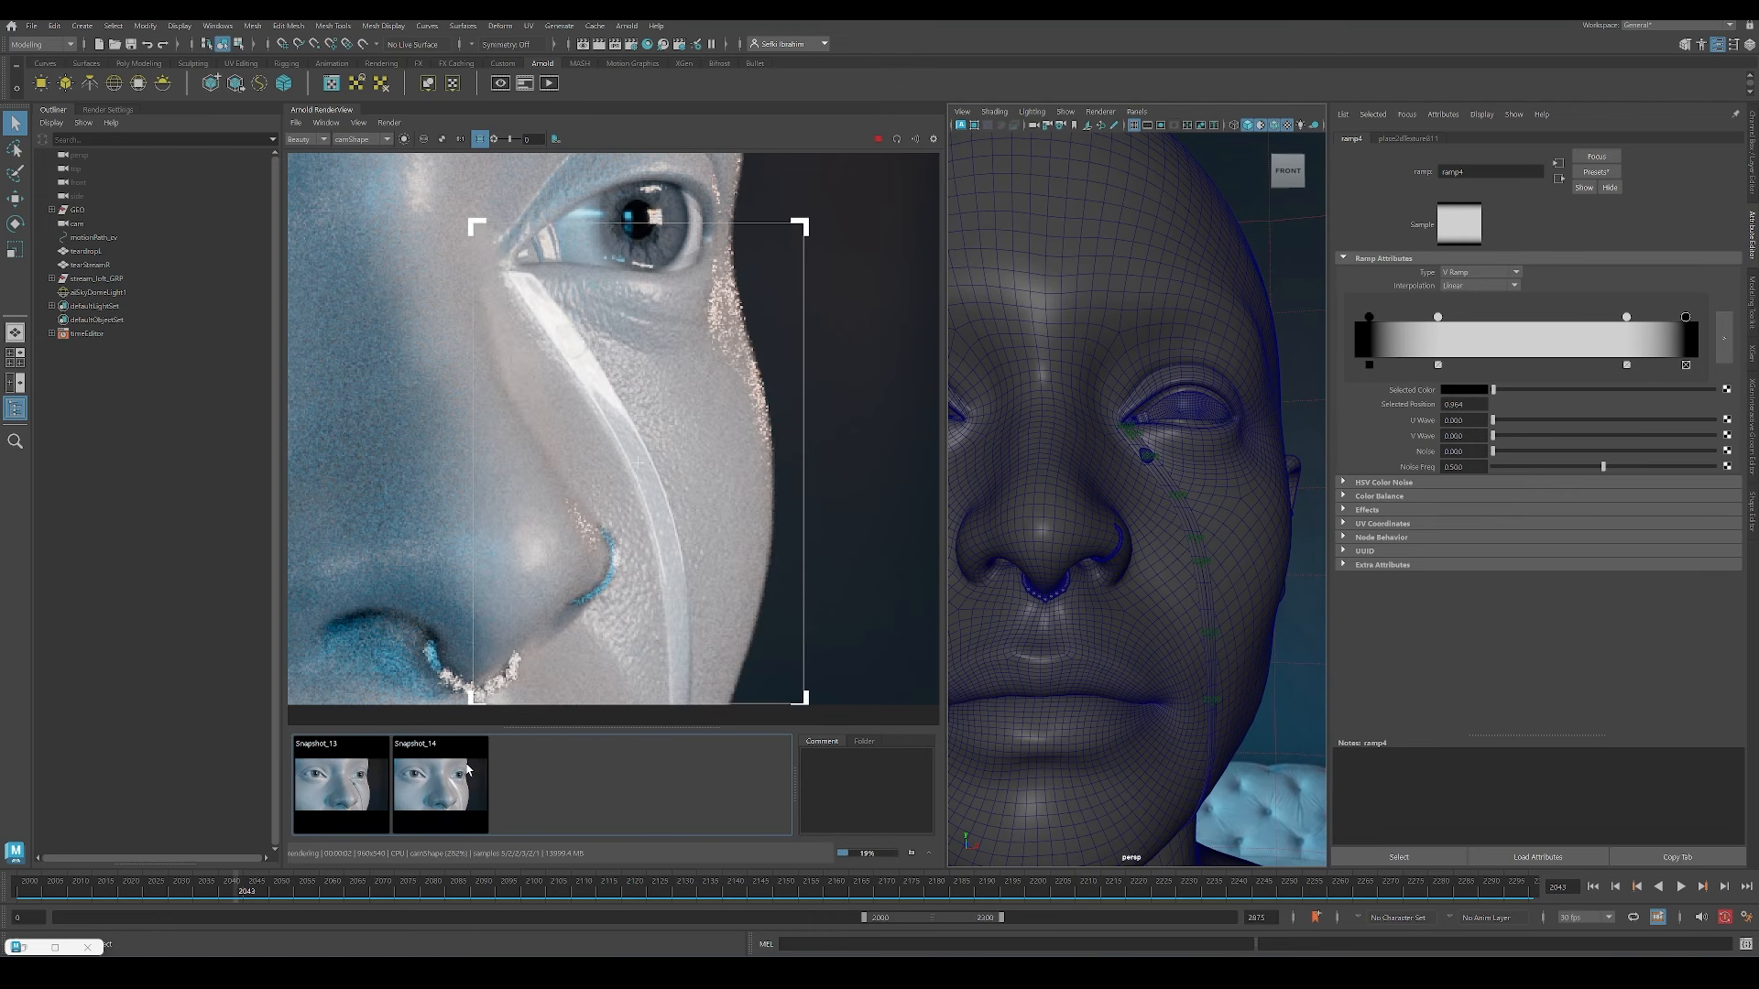
left_click(466, 768)
left_click(466, 767)
left_click(465, 768)
left_click(466, 768)
scroll(765, 444, "down", 2)
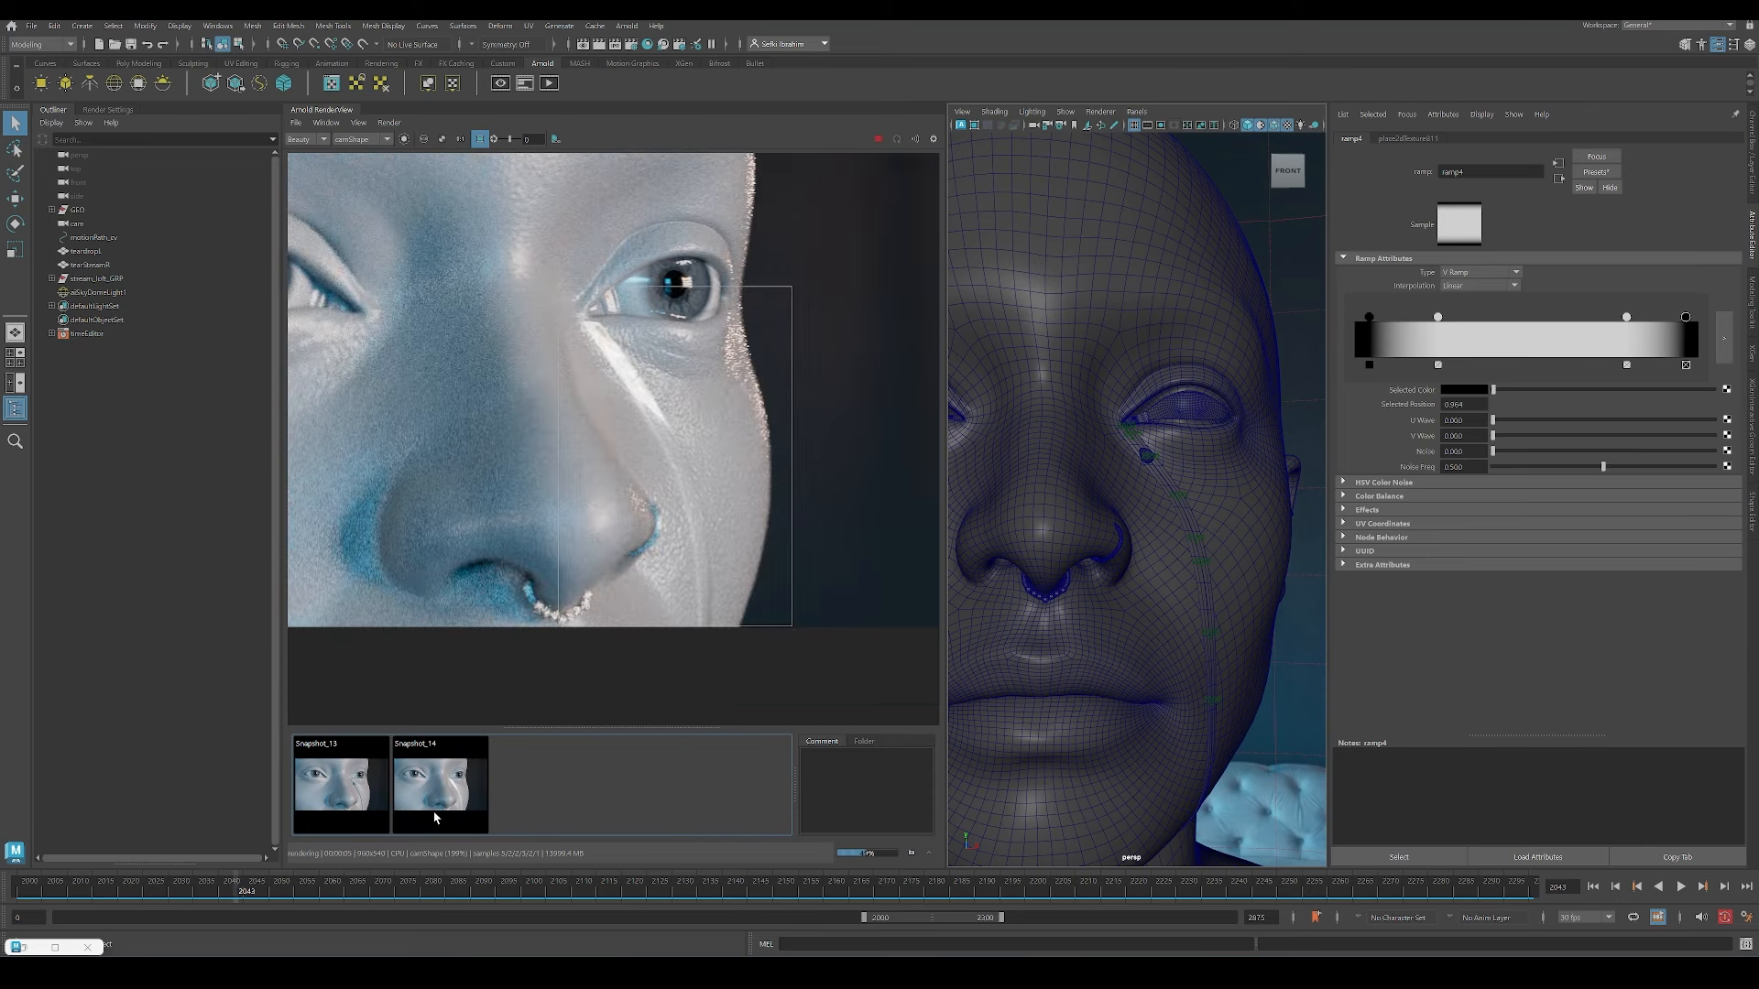
scroll(621, 506, "down", 3)
left_click(353, 792)
left_click(353, 792)
left_click(353, 791)
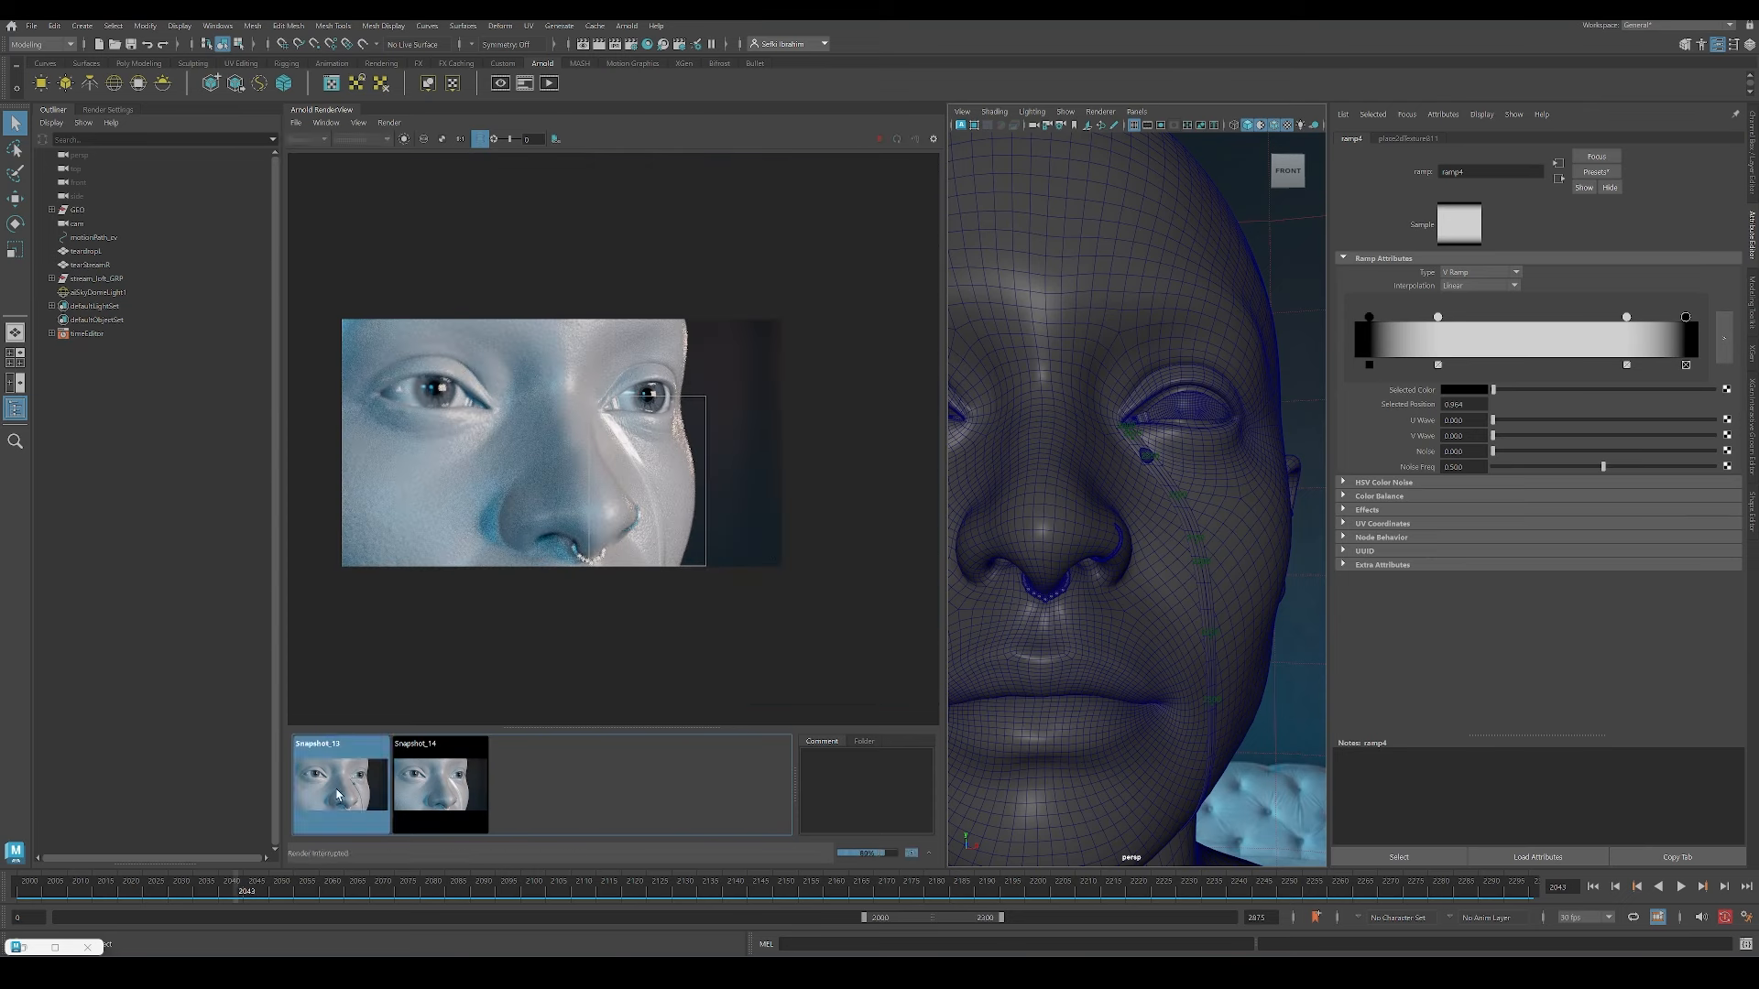
left_click(353, 791)
scroll(634, 523, "up", 2)
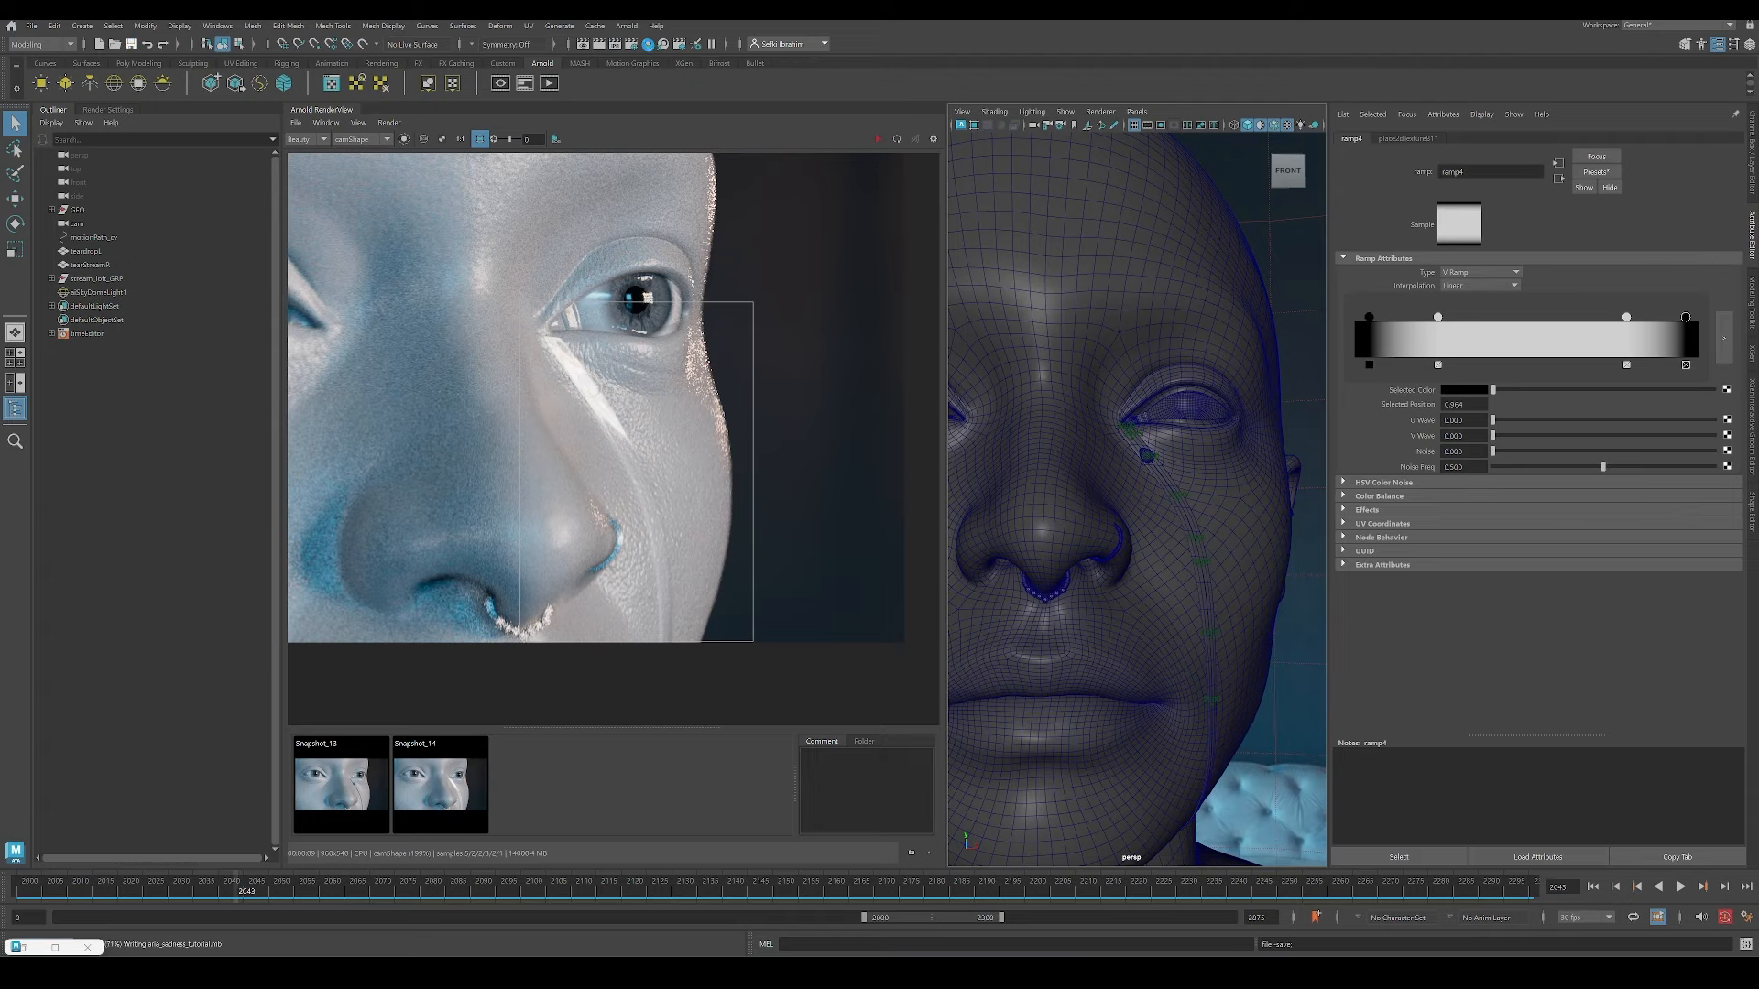
Step: Open the Hypershade, graph the input and output network of stream_mtl, and move its ramp and placement nodes away from the material
left_click(647, 44)
left_click(1496, 239)
middle_click_drag(766, 362, 880, 541, "alt")
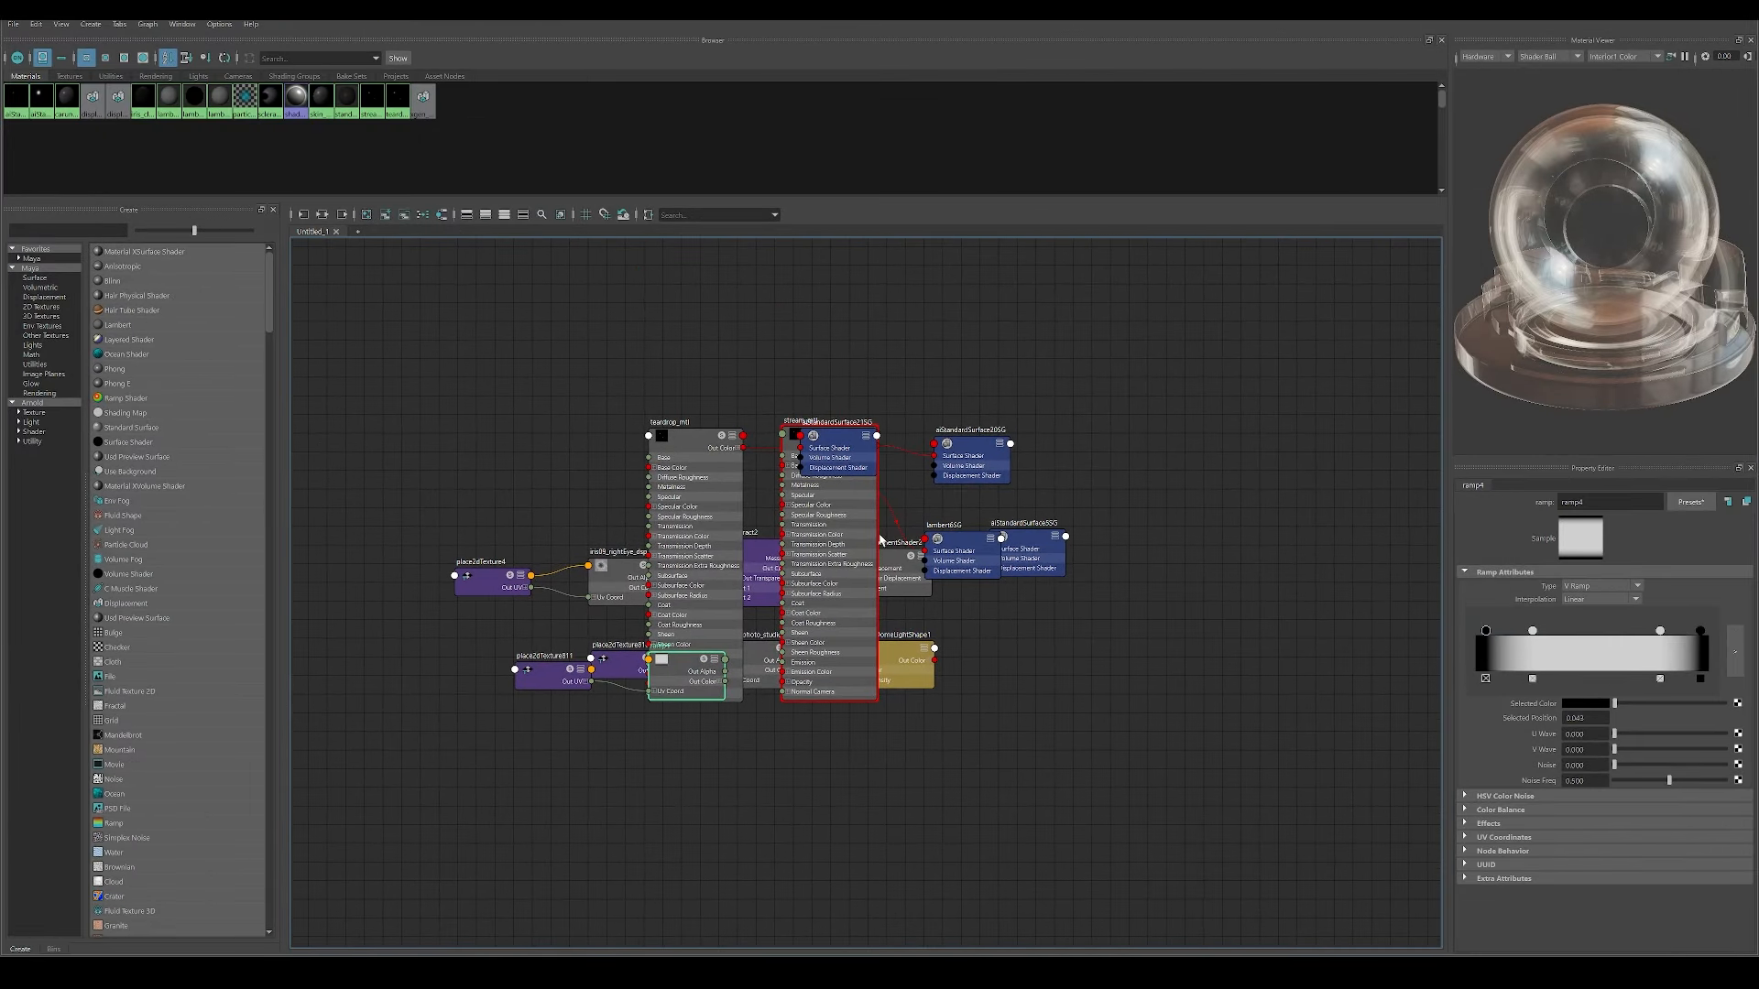
left_click(817, 495)
right_click_drag(374, 100, 453, 101)
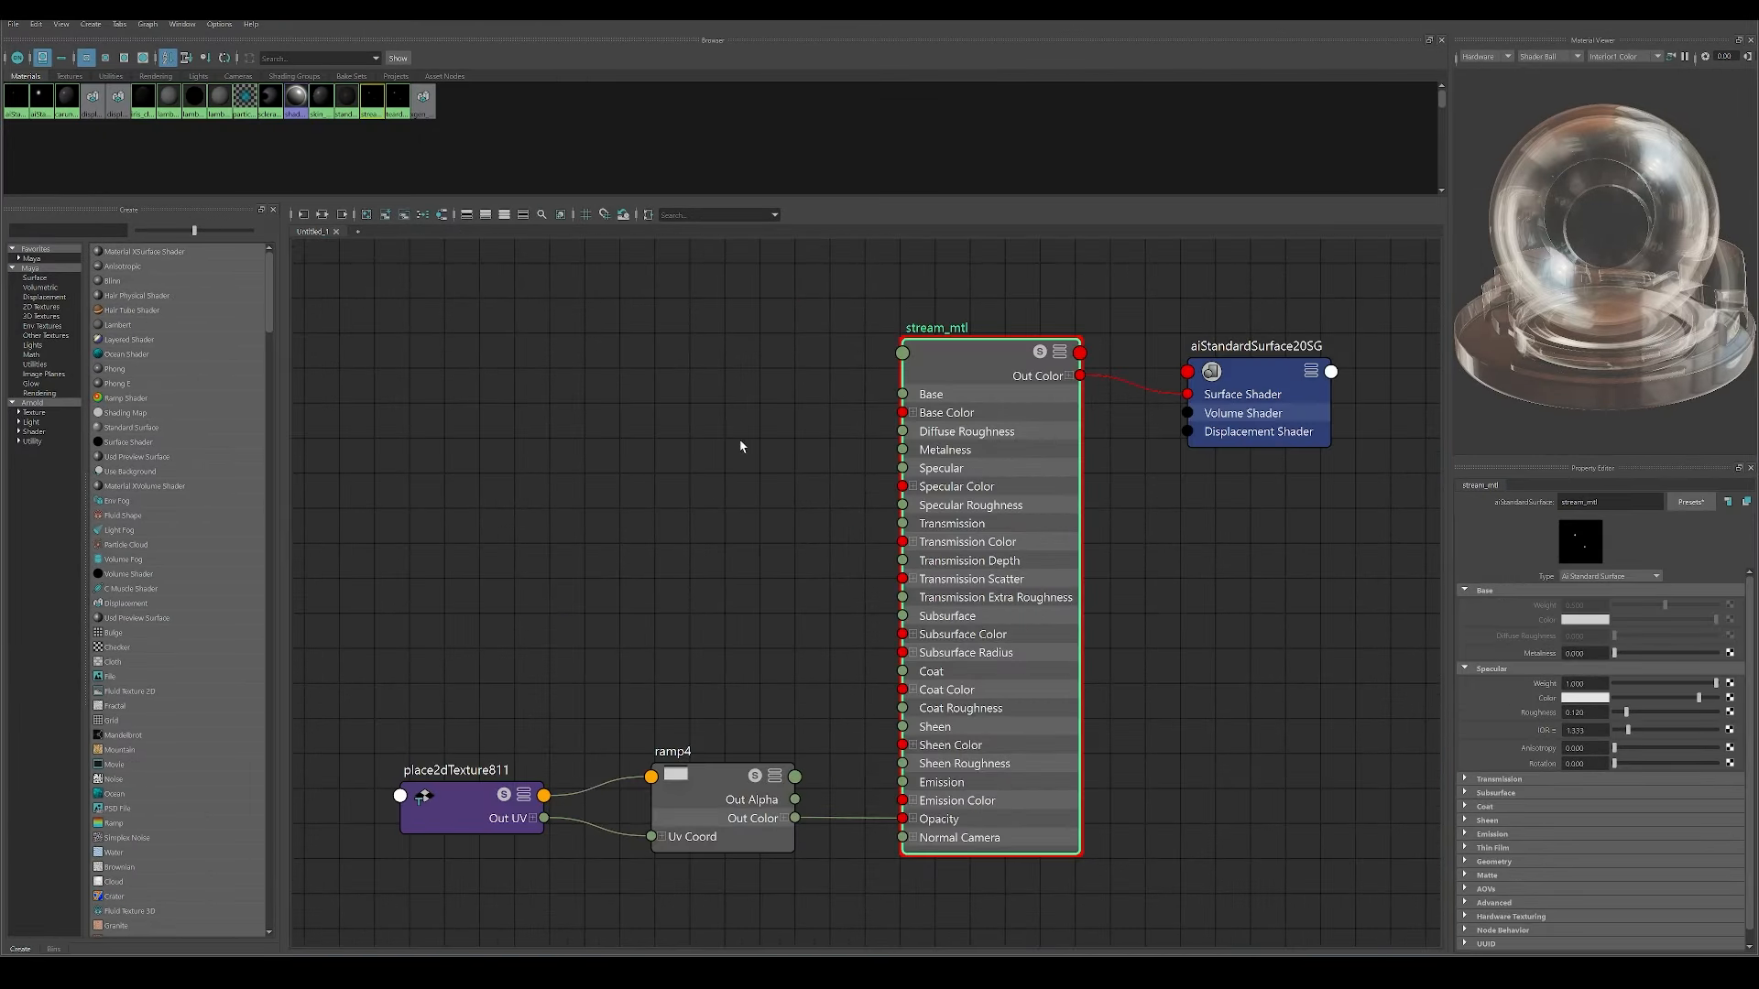
middle_click_drag(436, 664, 604, 594, "alt")
left_click_drag(604, 594, 869, 728)
left_click_drag(870, 729, 556, 695)
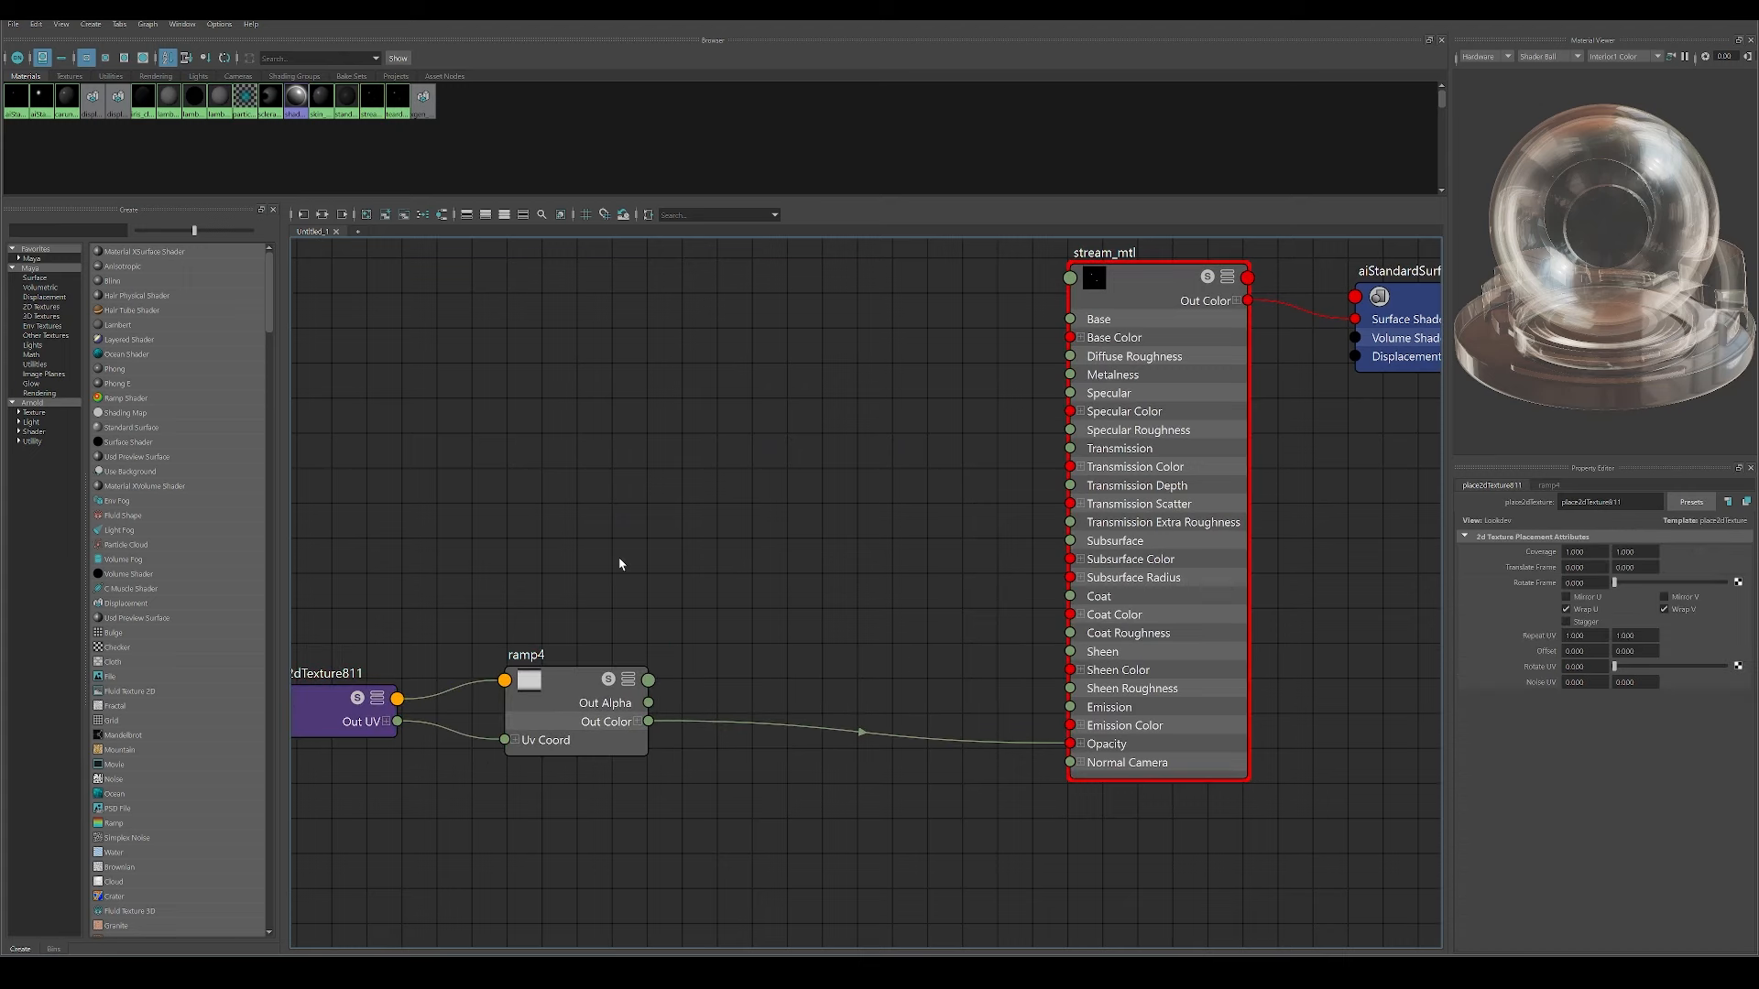
Step: Create an aiLayerRgba node, feed ramp4's Out Color into Input 1 and connect its Out Color to the Opacity of stream_mtl
key("Tab")
type("layer")
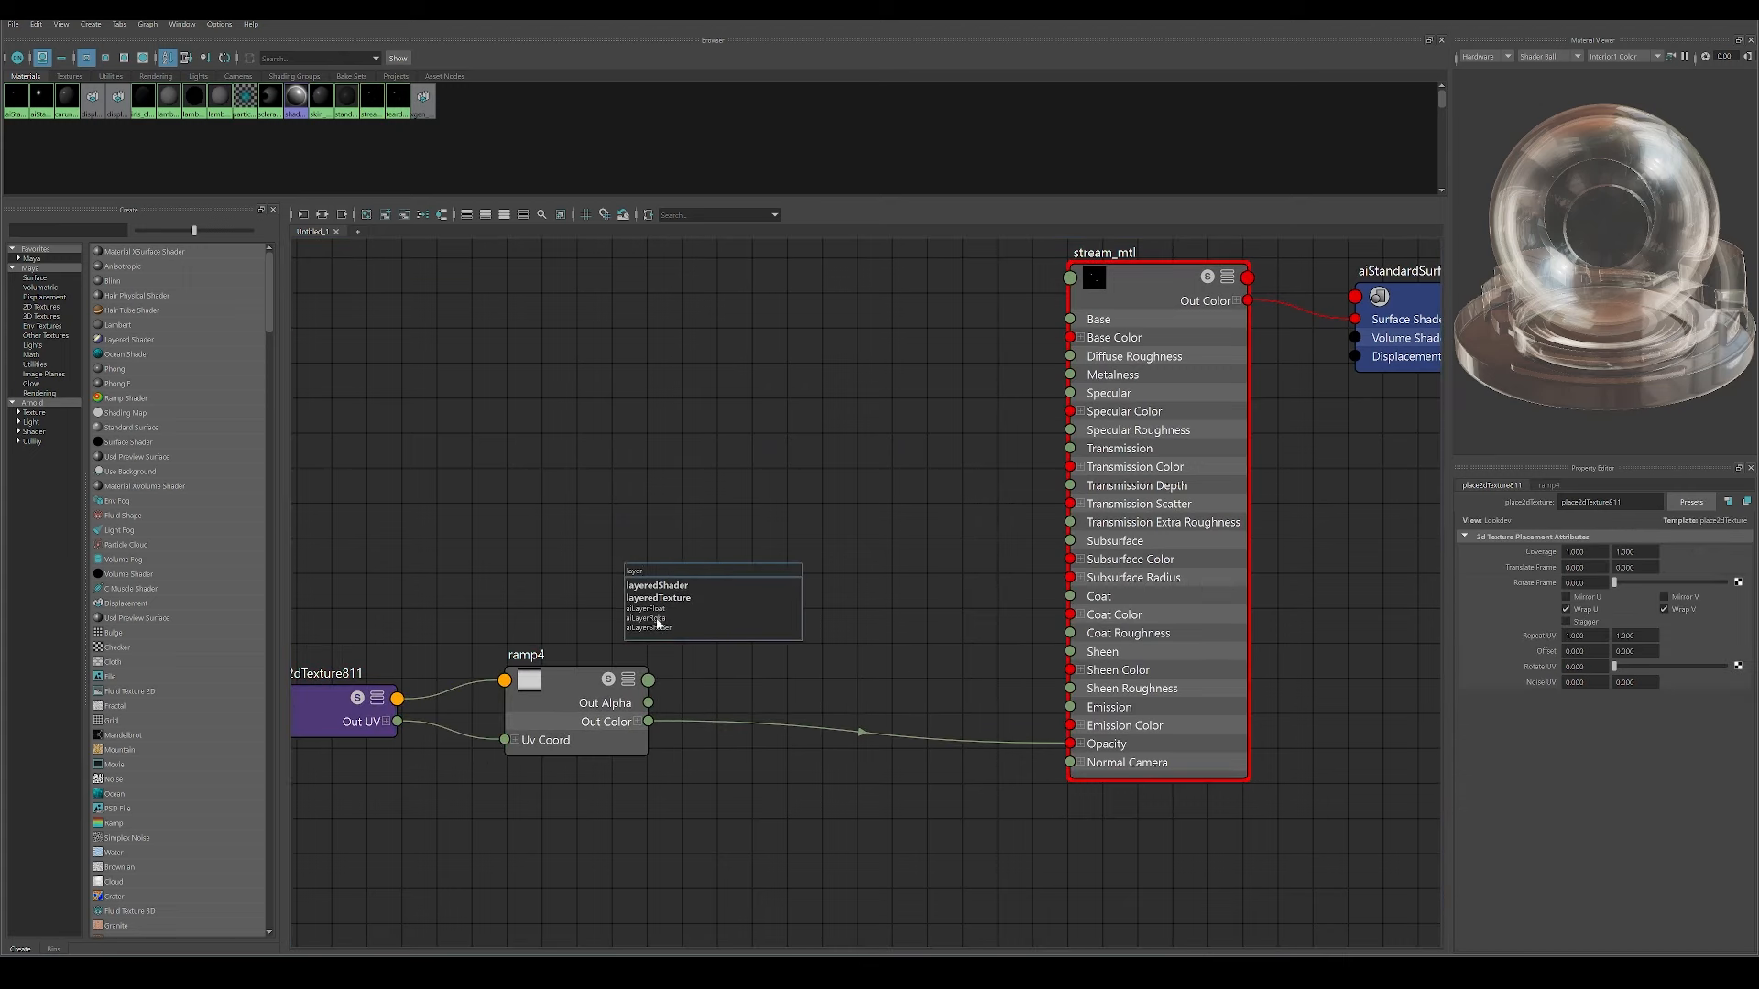
left_click(652, 620)
left_click_drag(648, 722, 871, 615)
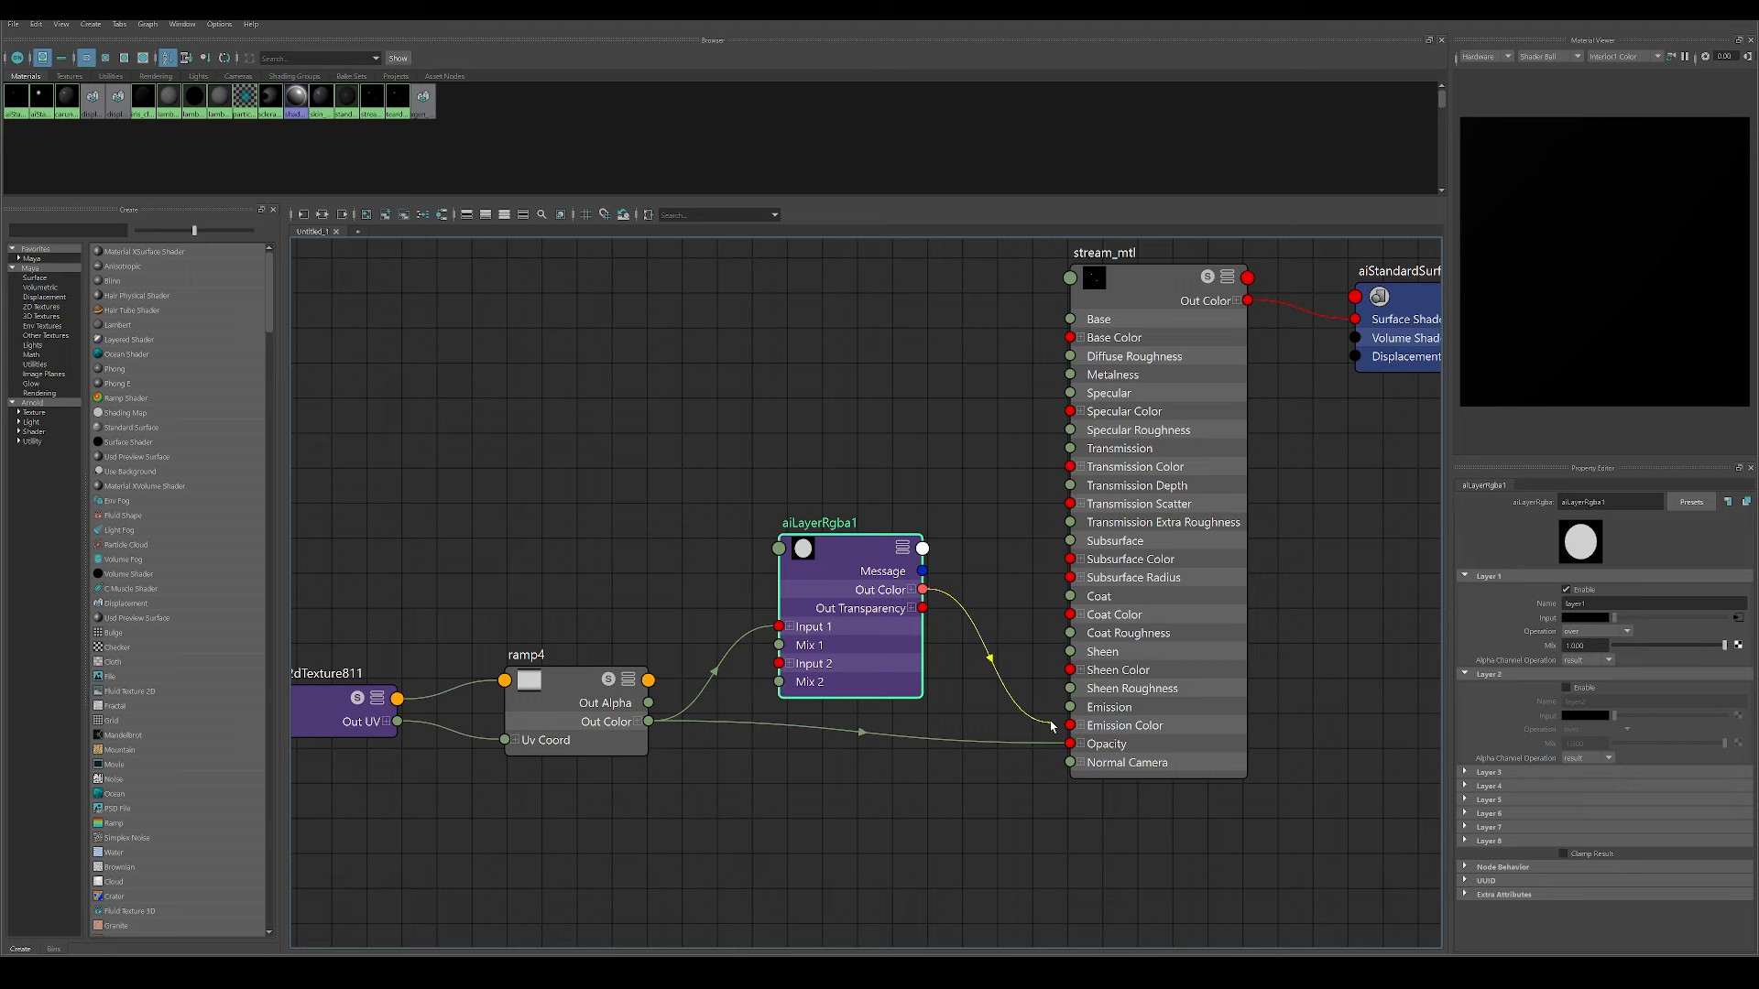
left_click_drag(1051, 726, 1069, 744)
Step: Rename the layer node as stream_opacity_LAYER
type("s")
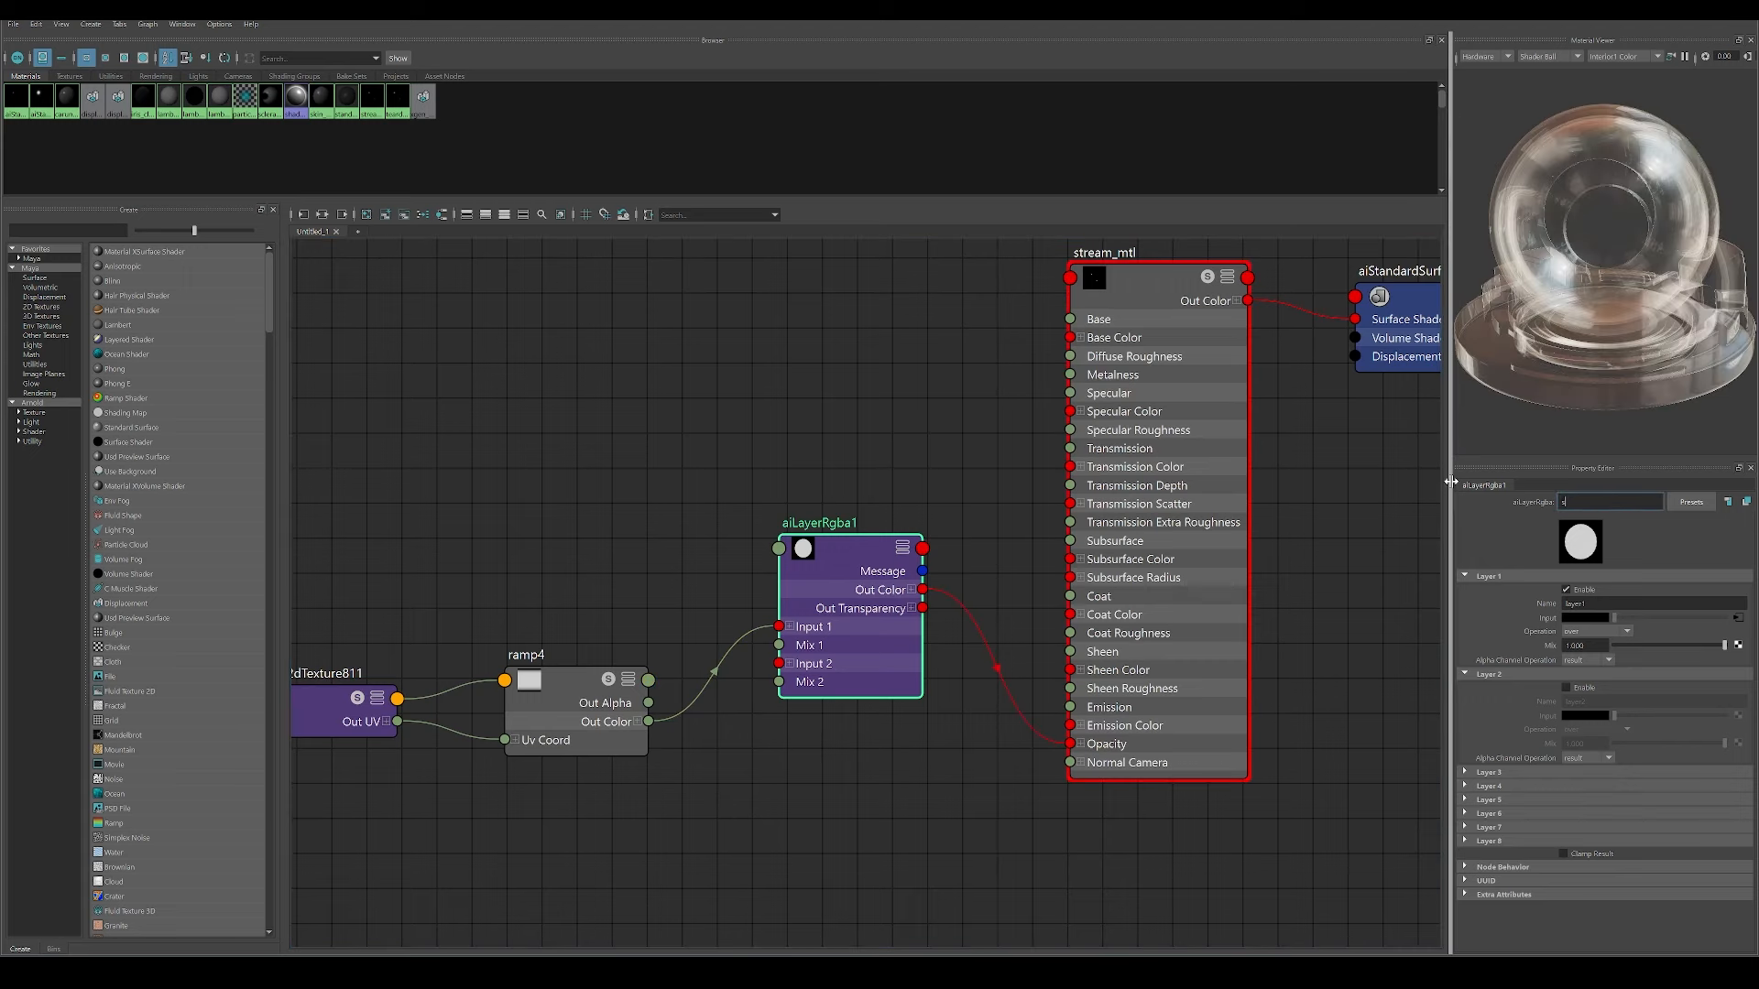
type("tream_opacity_")
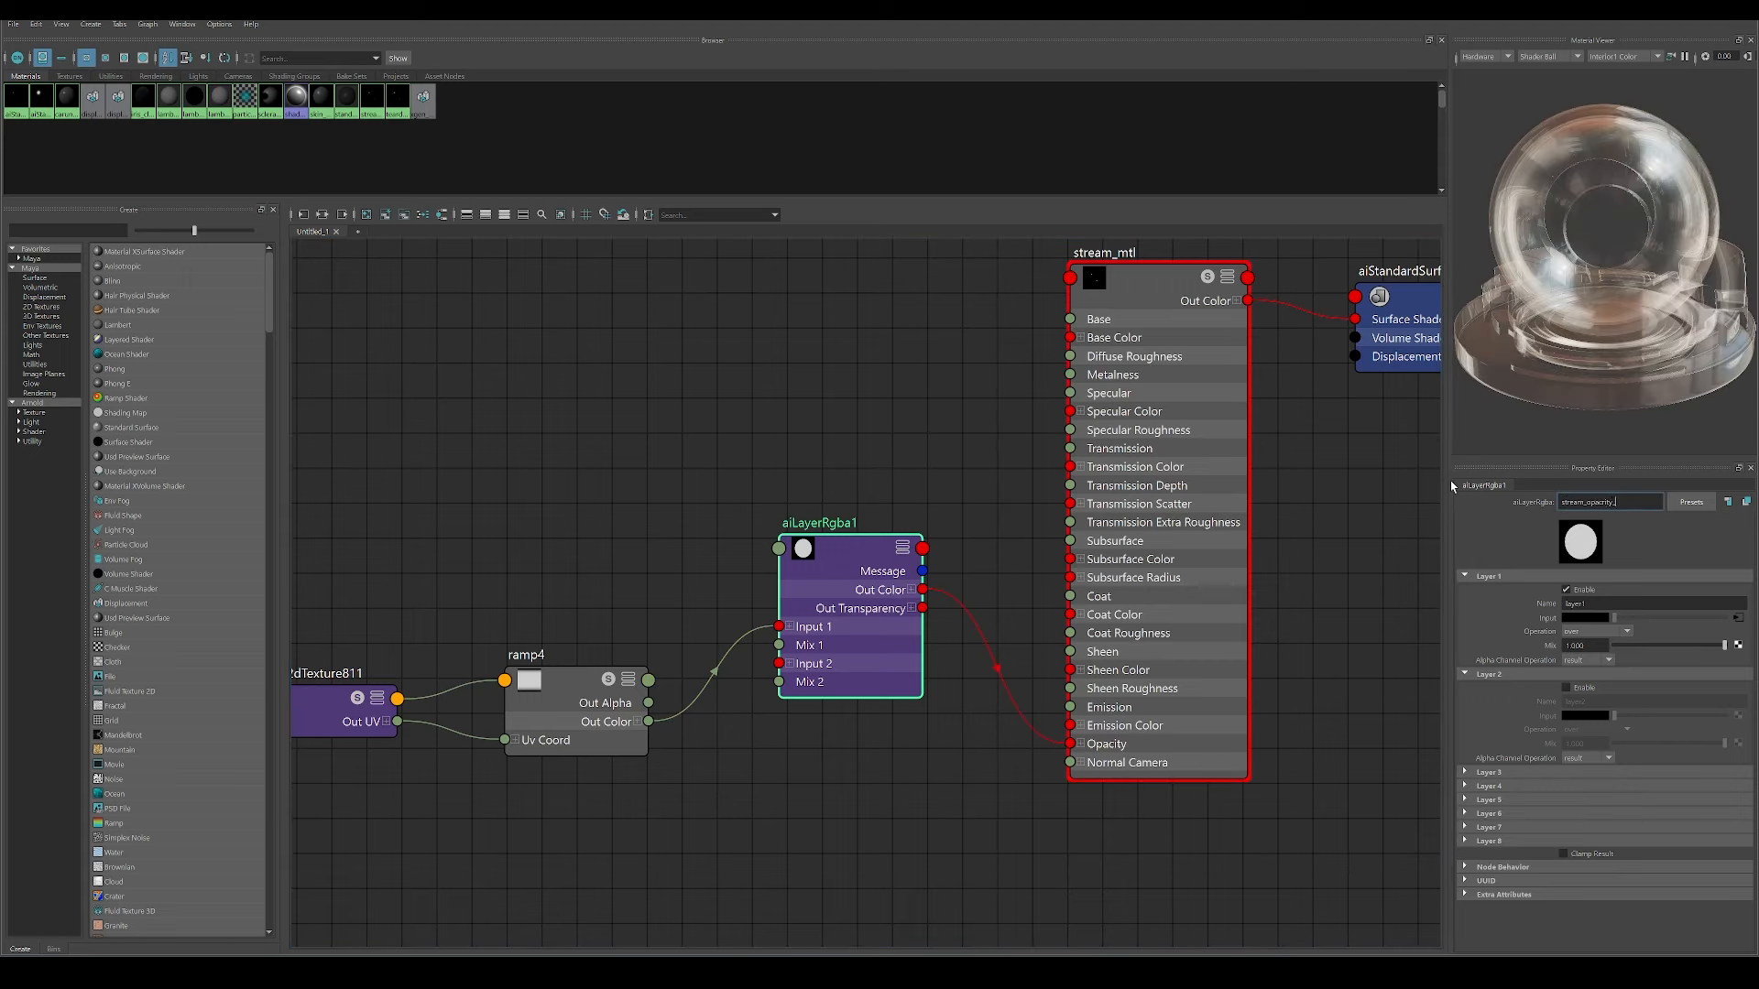
type("LAYER")
key("Return")
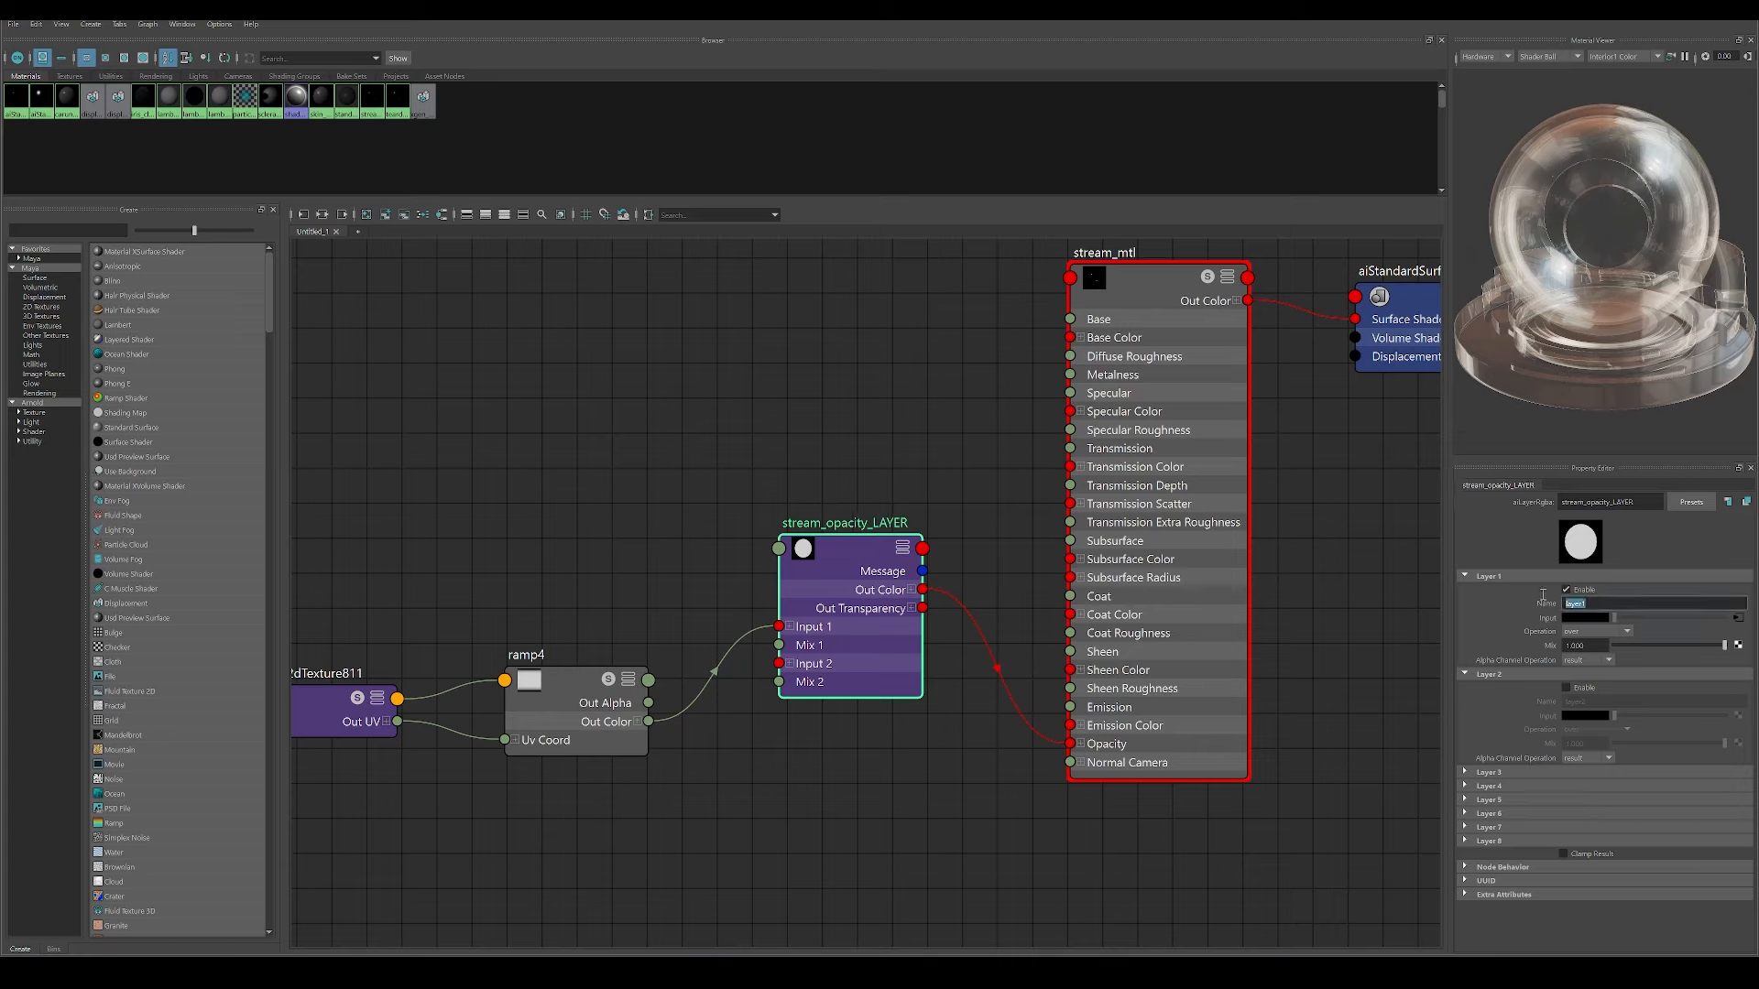
Step: Enable Layer 2 of stream_opacity_LAYER, connect a new ramp texture to its input and set the layer's operation to multiply
left_click(1566, 687)
left_click(1738, 716)
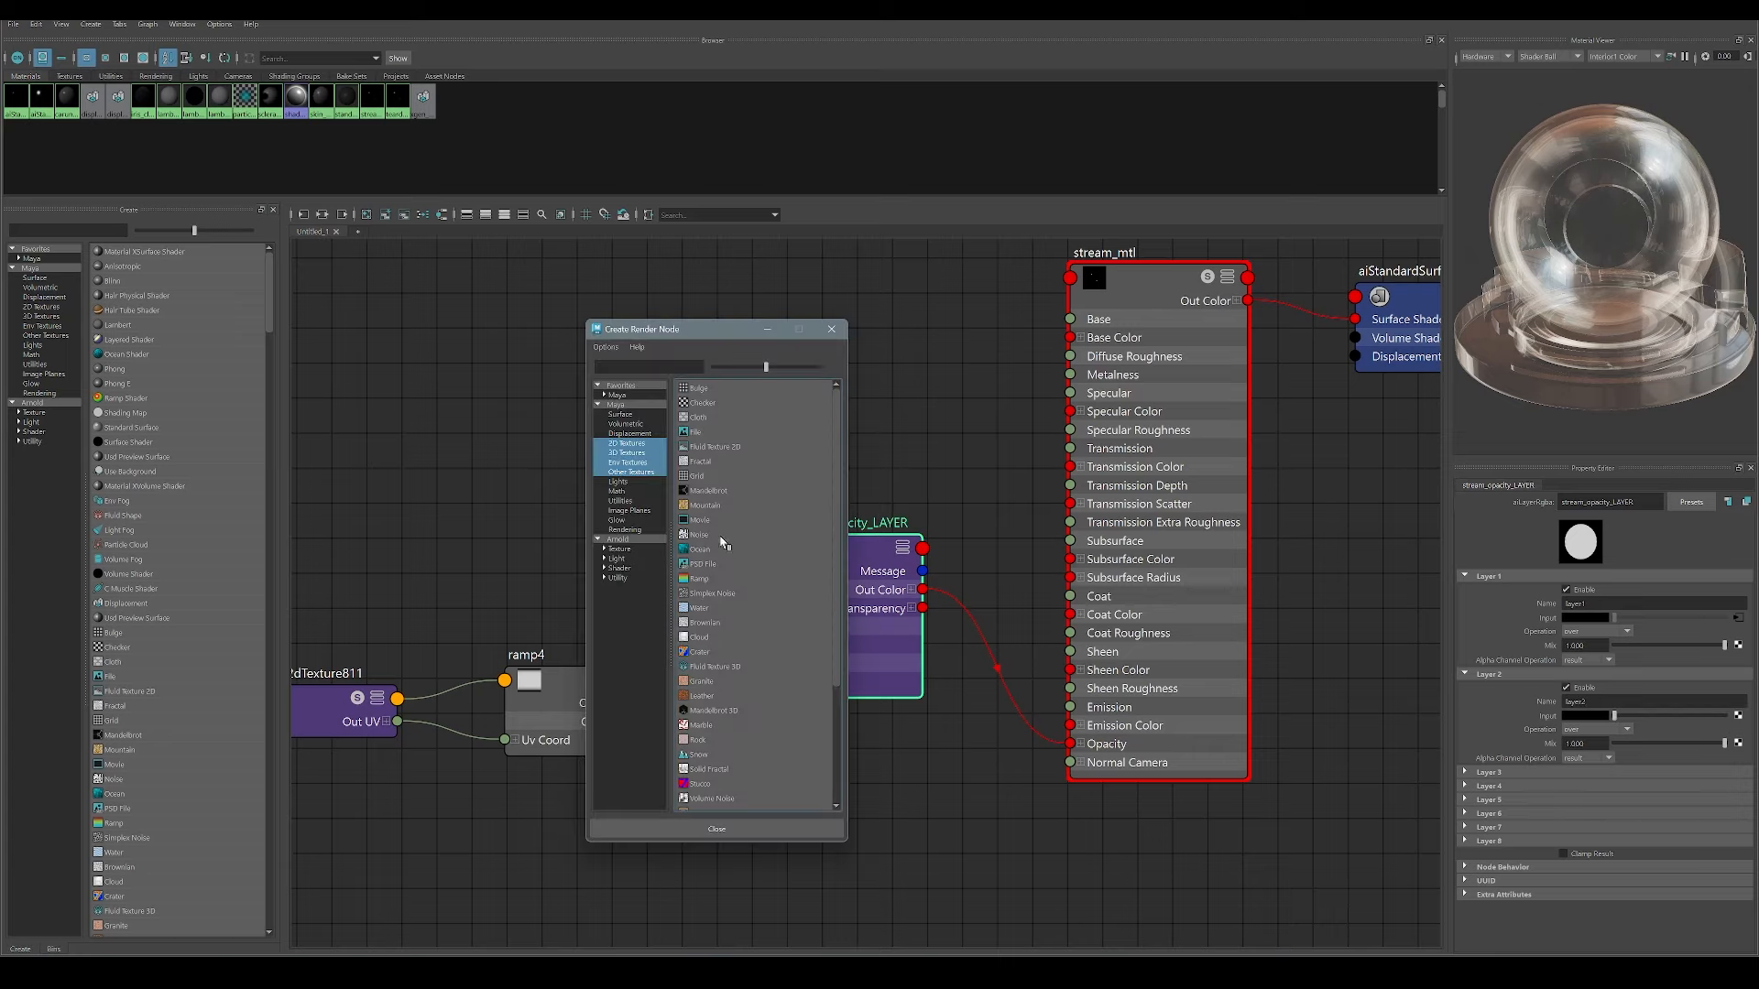
left_click(698, 580)
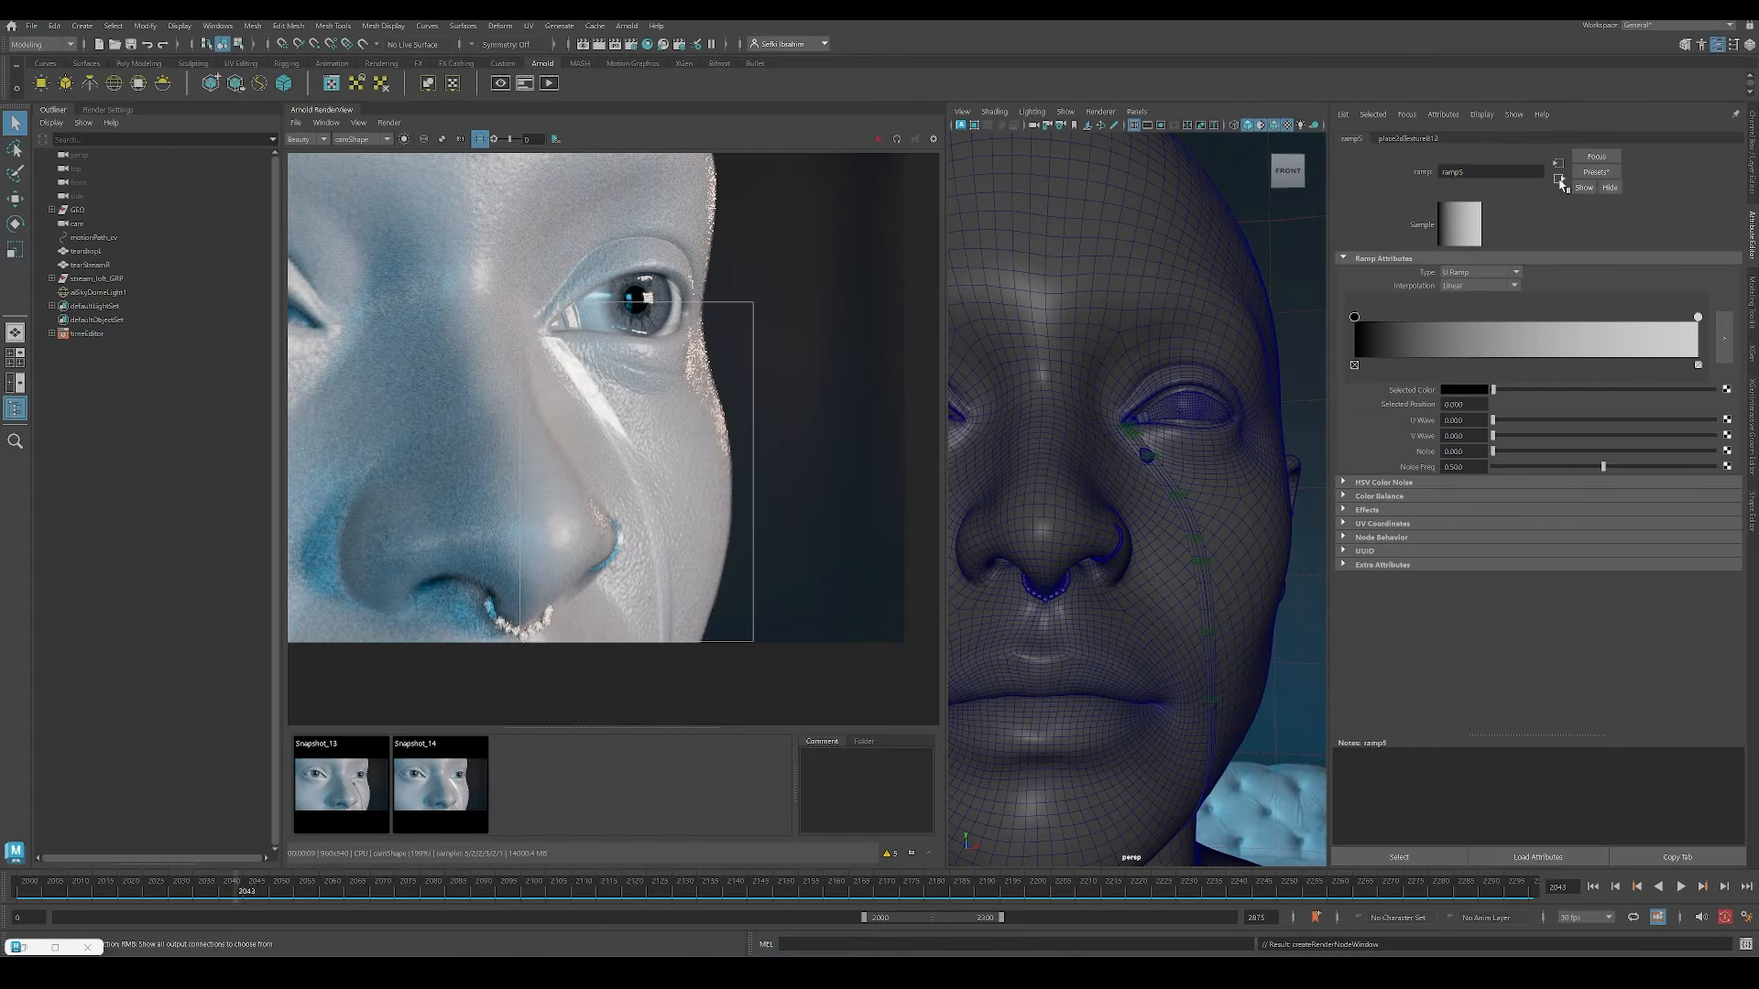
left_click(1559, 180)
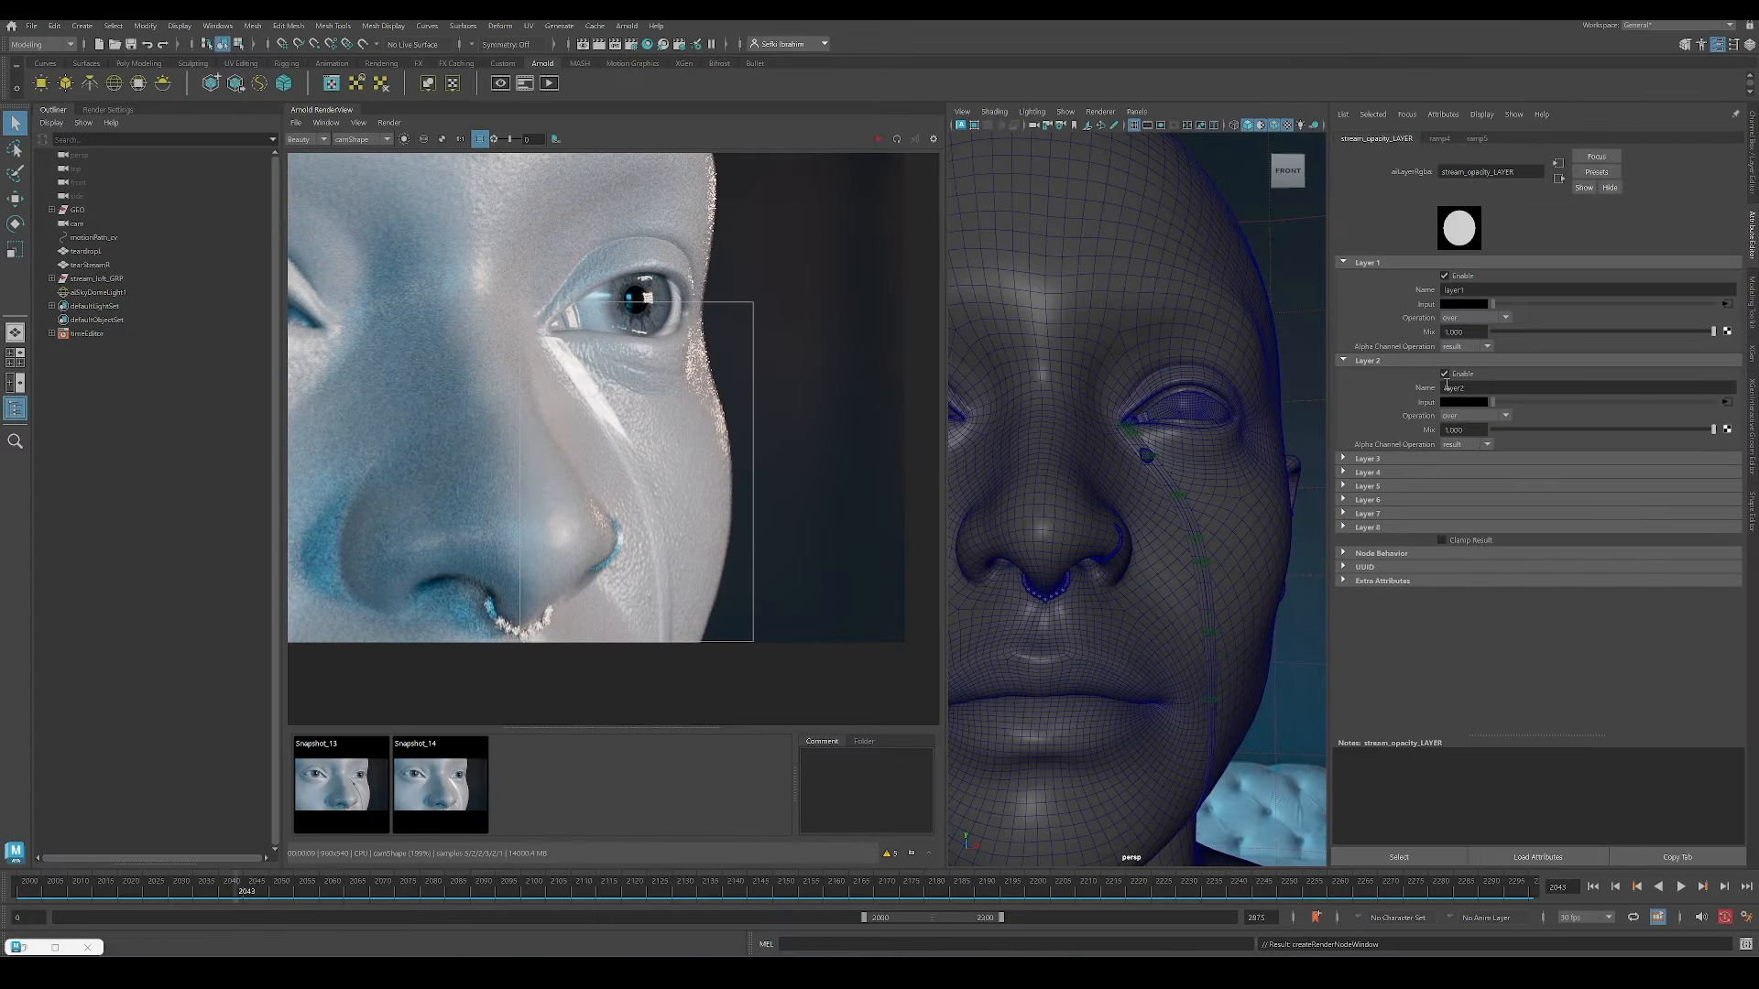
left_click(1475, 415)
left_click(1466, 512)
Step: Isolate the opacity network in the render view, move the Layer 2 ramp's white key to about 0.24 and set its interpolation to Smooth
left_click(443, 140)
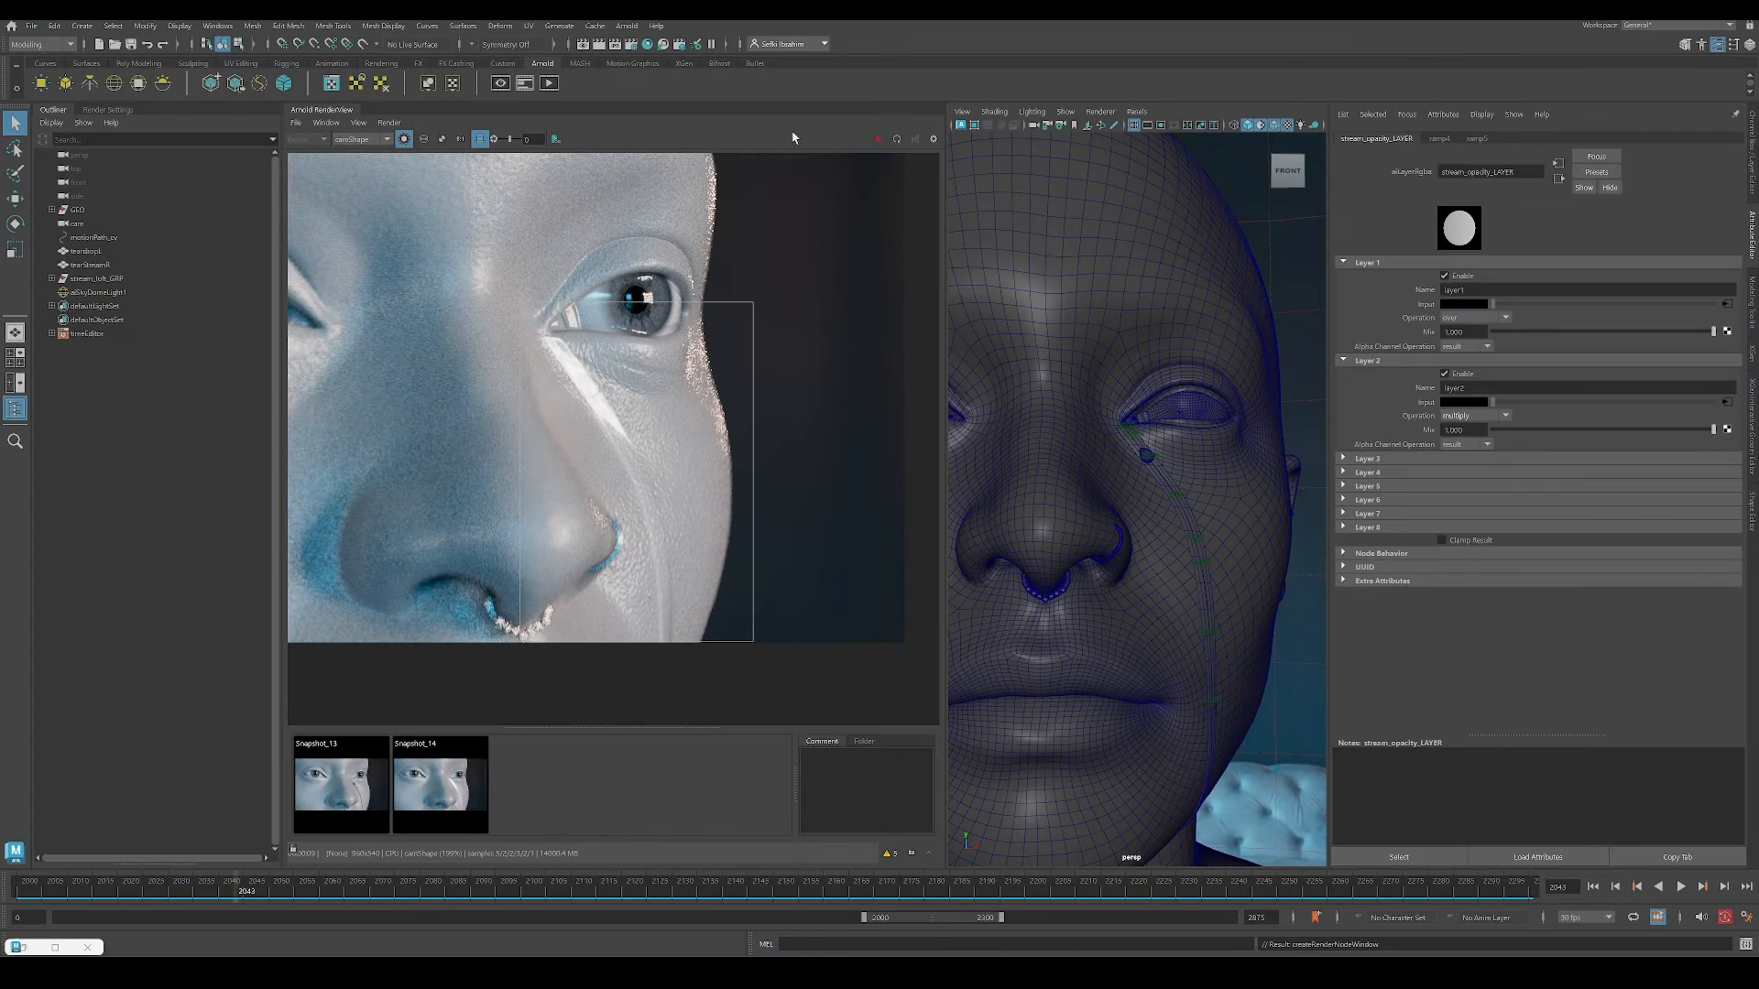
left_click(1726, 401)
left_click_drag(1702, 318, 1351, 319)
left_click(1477, 286)
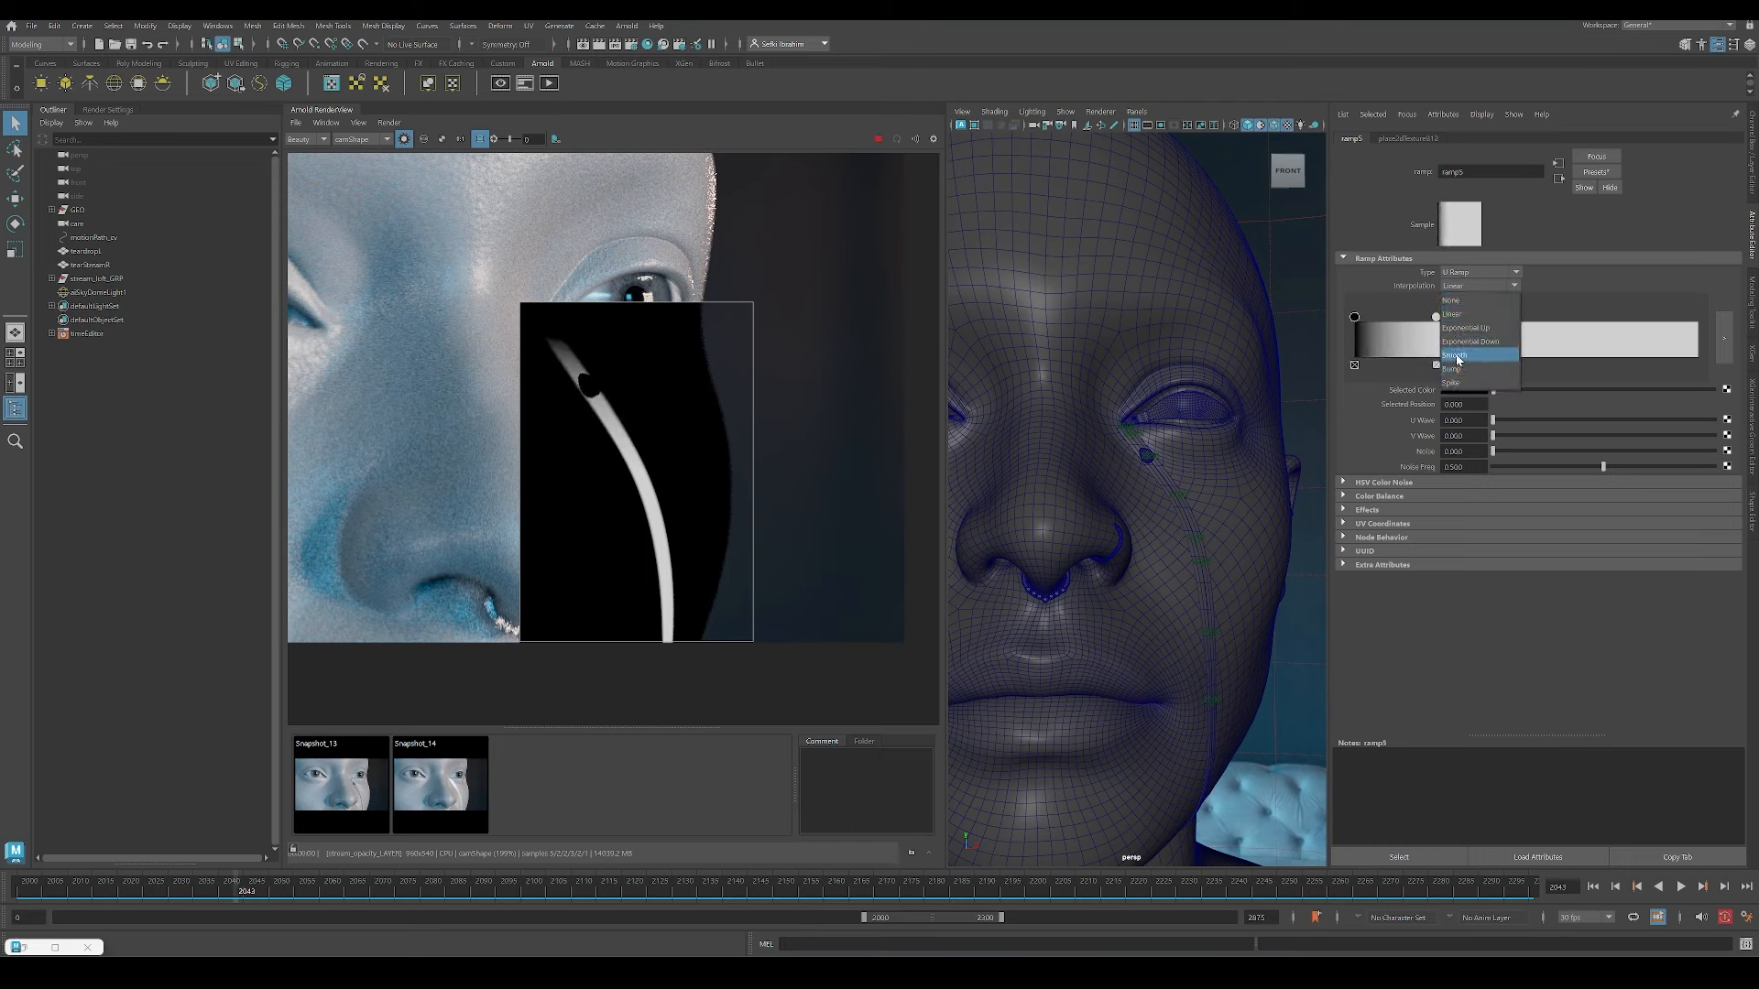
left_click(1471, 358)
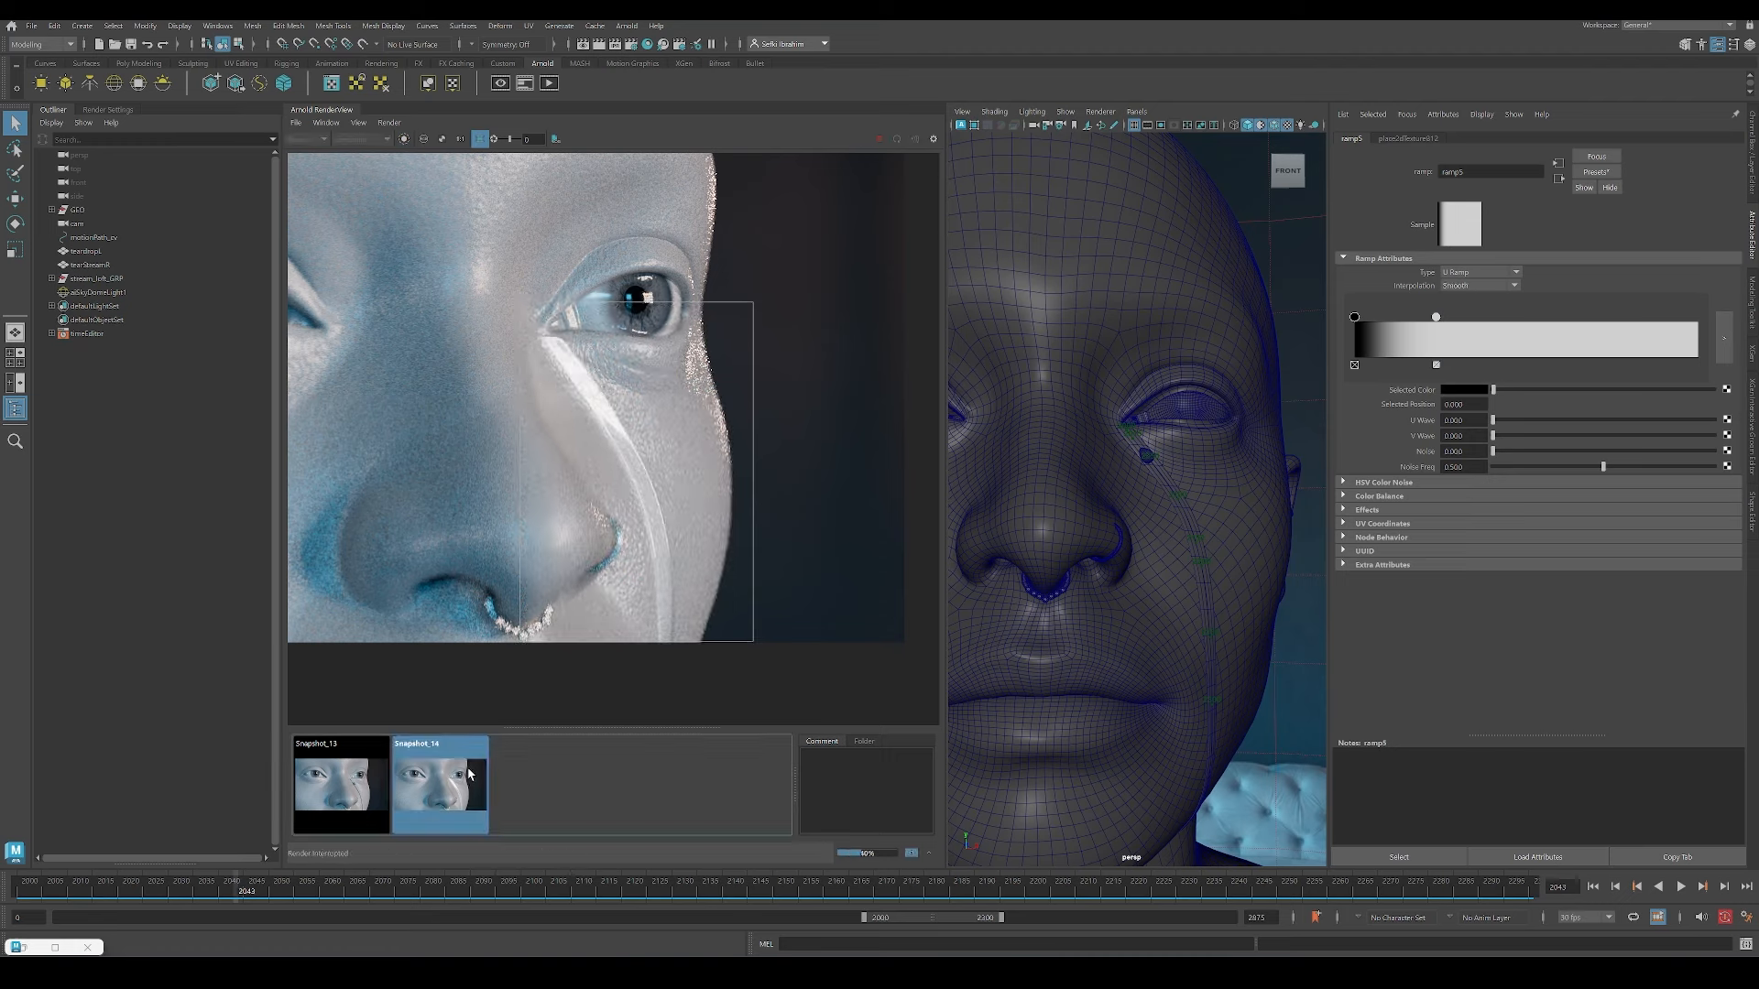
Step: Stop the live render and set the Layer 2 ramp's white key position to 0.2
scroll(891, 176, "down", 2)
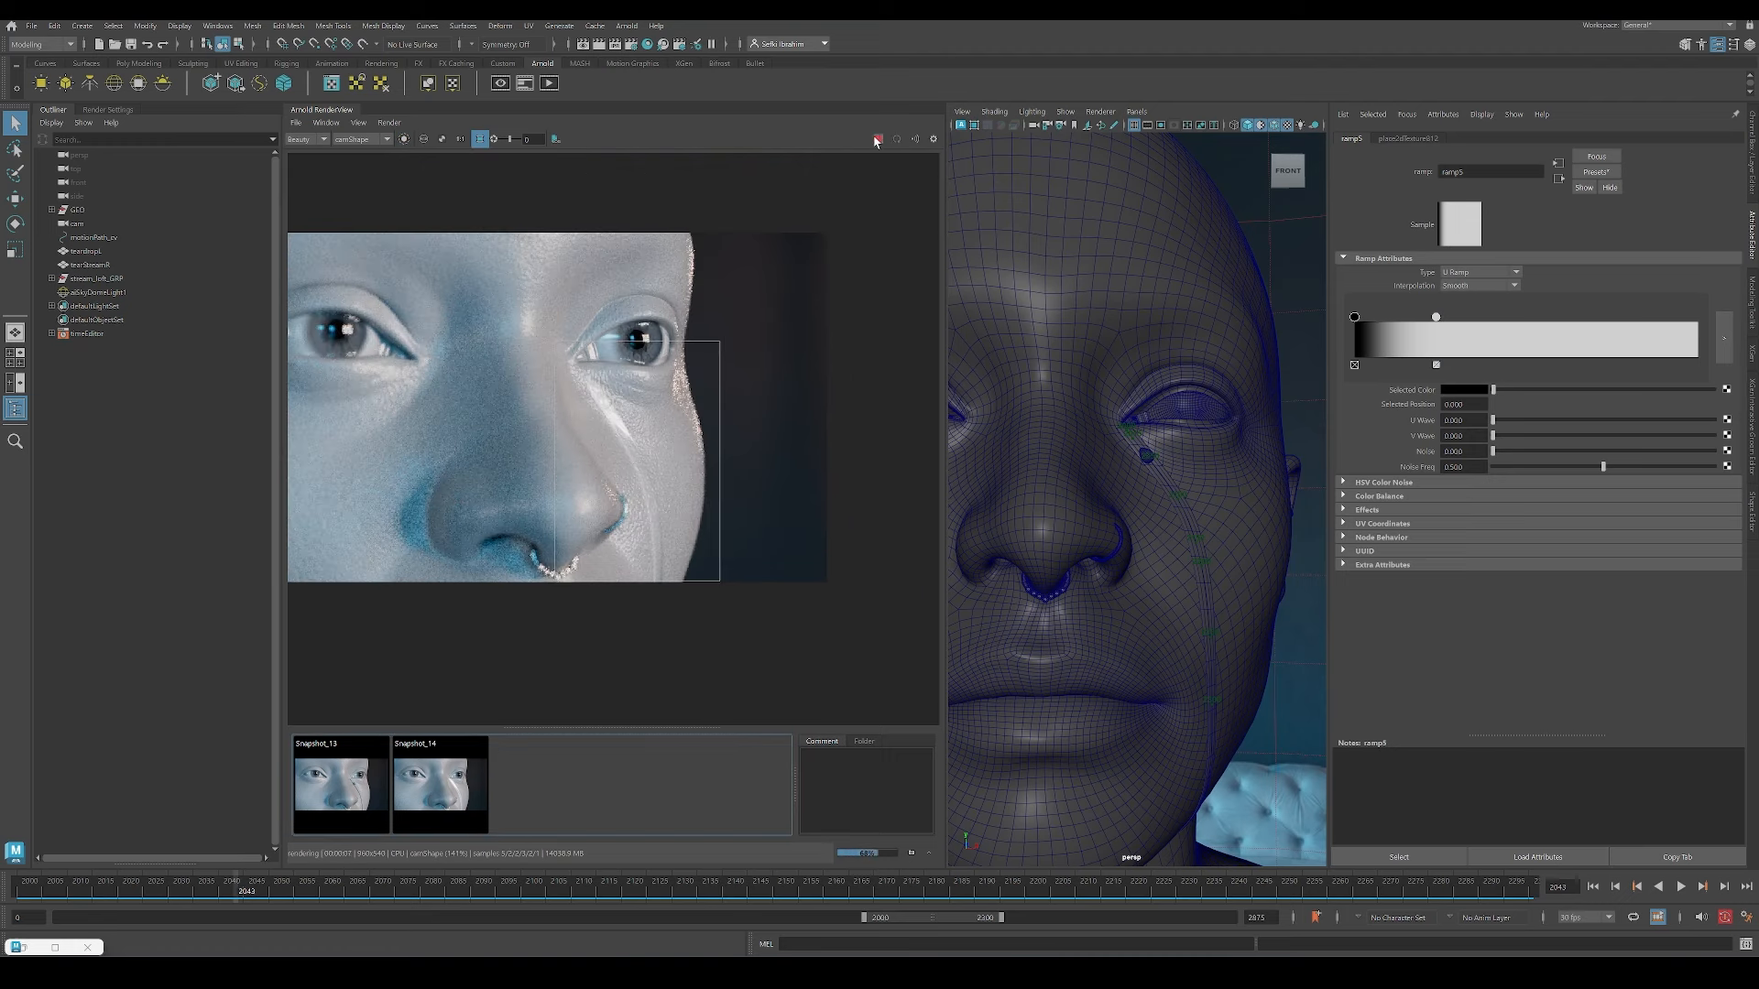
left_click(877, 140)
scroll(705, 532, "up", 2)
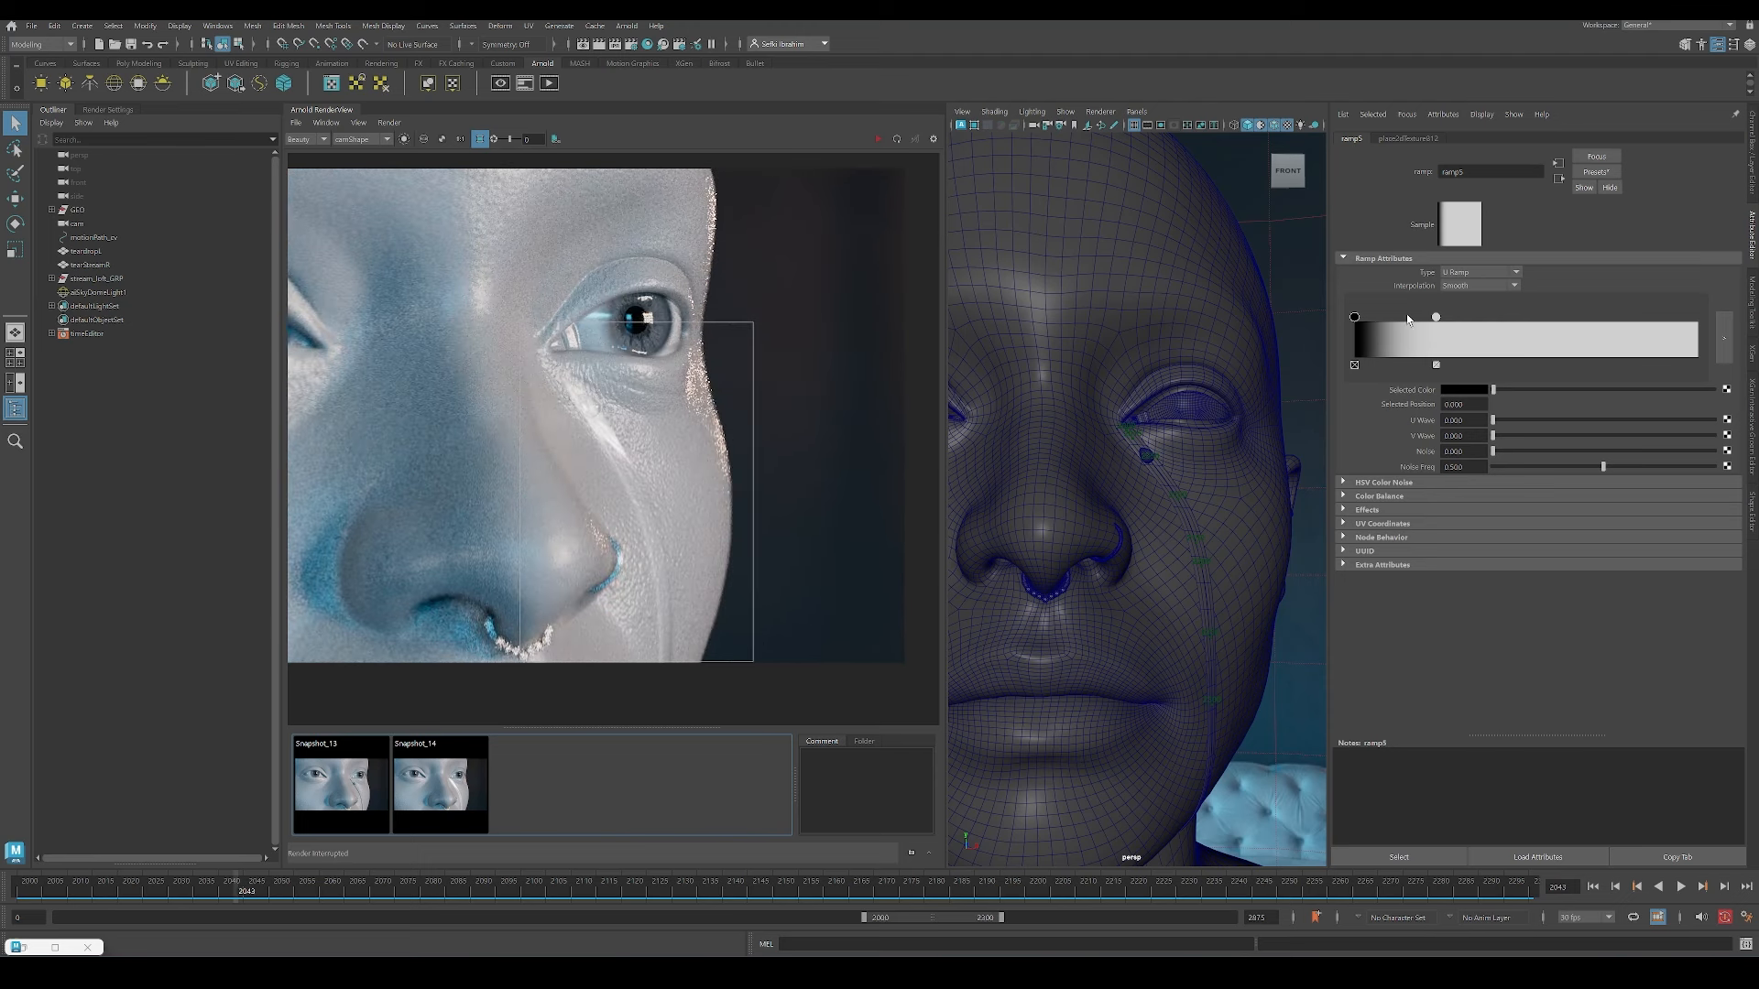
left_click(1436, 317)
double_click(1476, 404)
type("0.2")
key("Return")
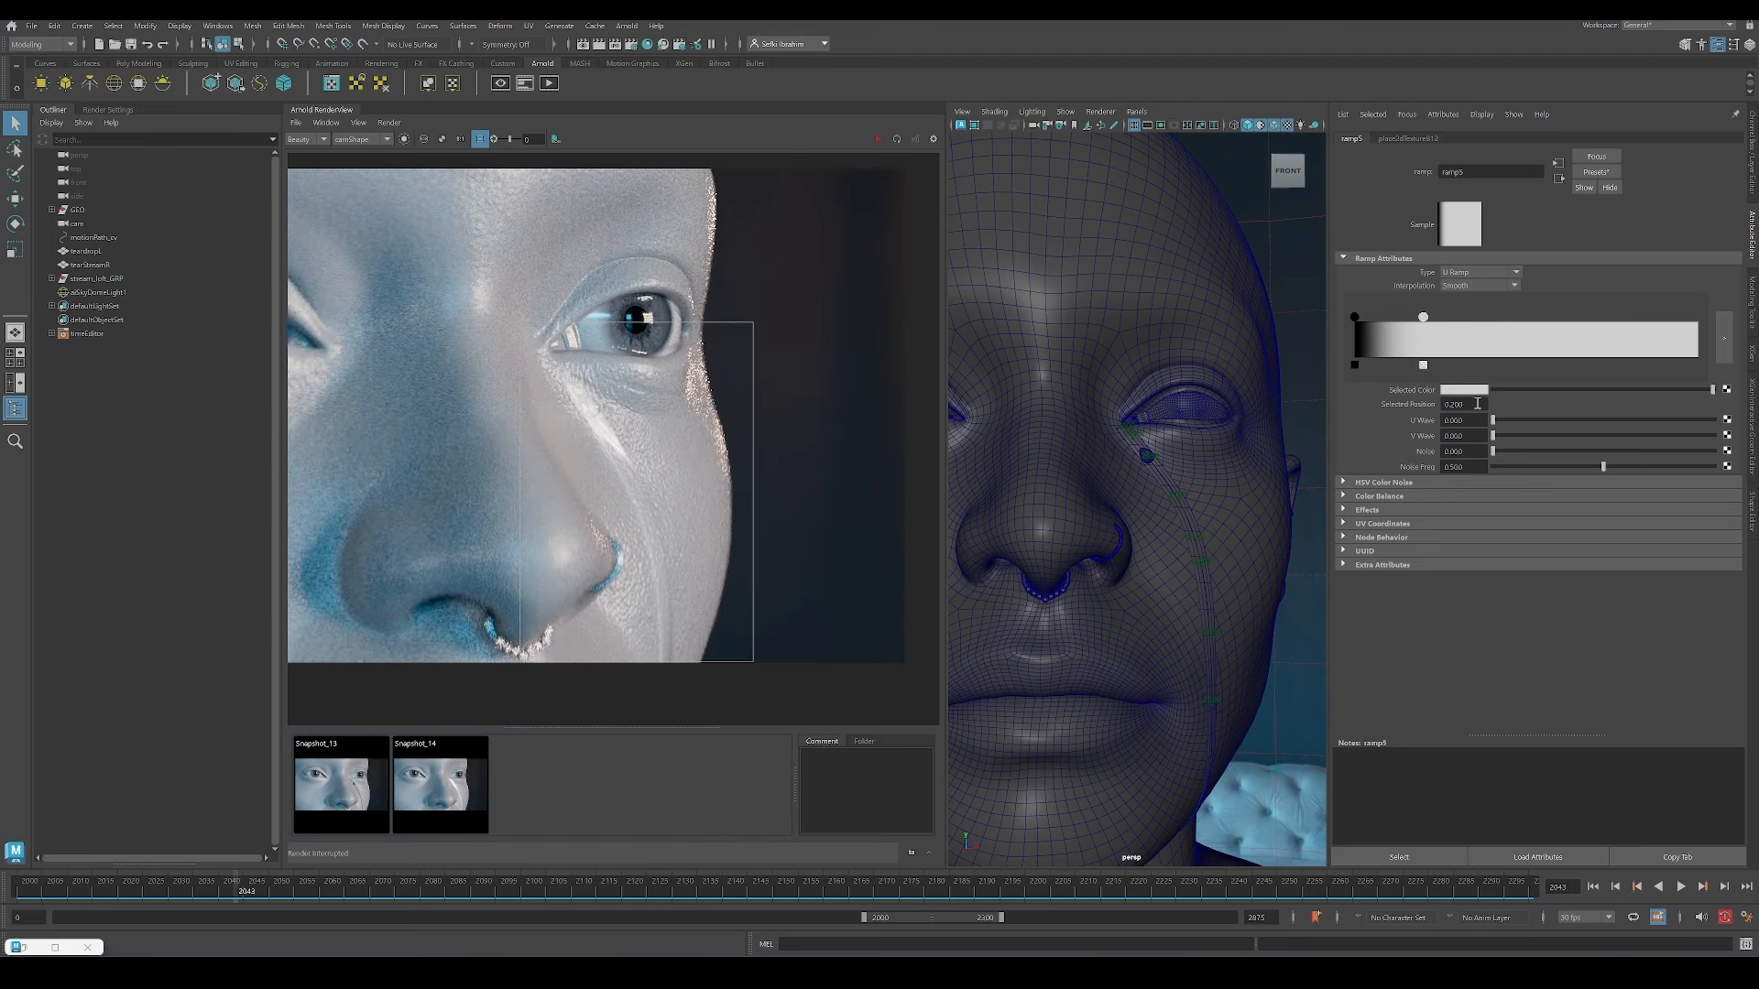
Step: Enable Layer 3 of stream_opacity_LAYER and connect a new ramp texture to its input
left_click(1558, 179)
scroll(1191, 302, "down", 5)
left_click(647, 44)
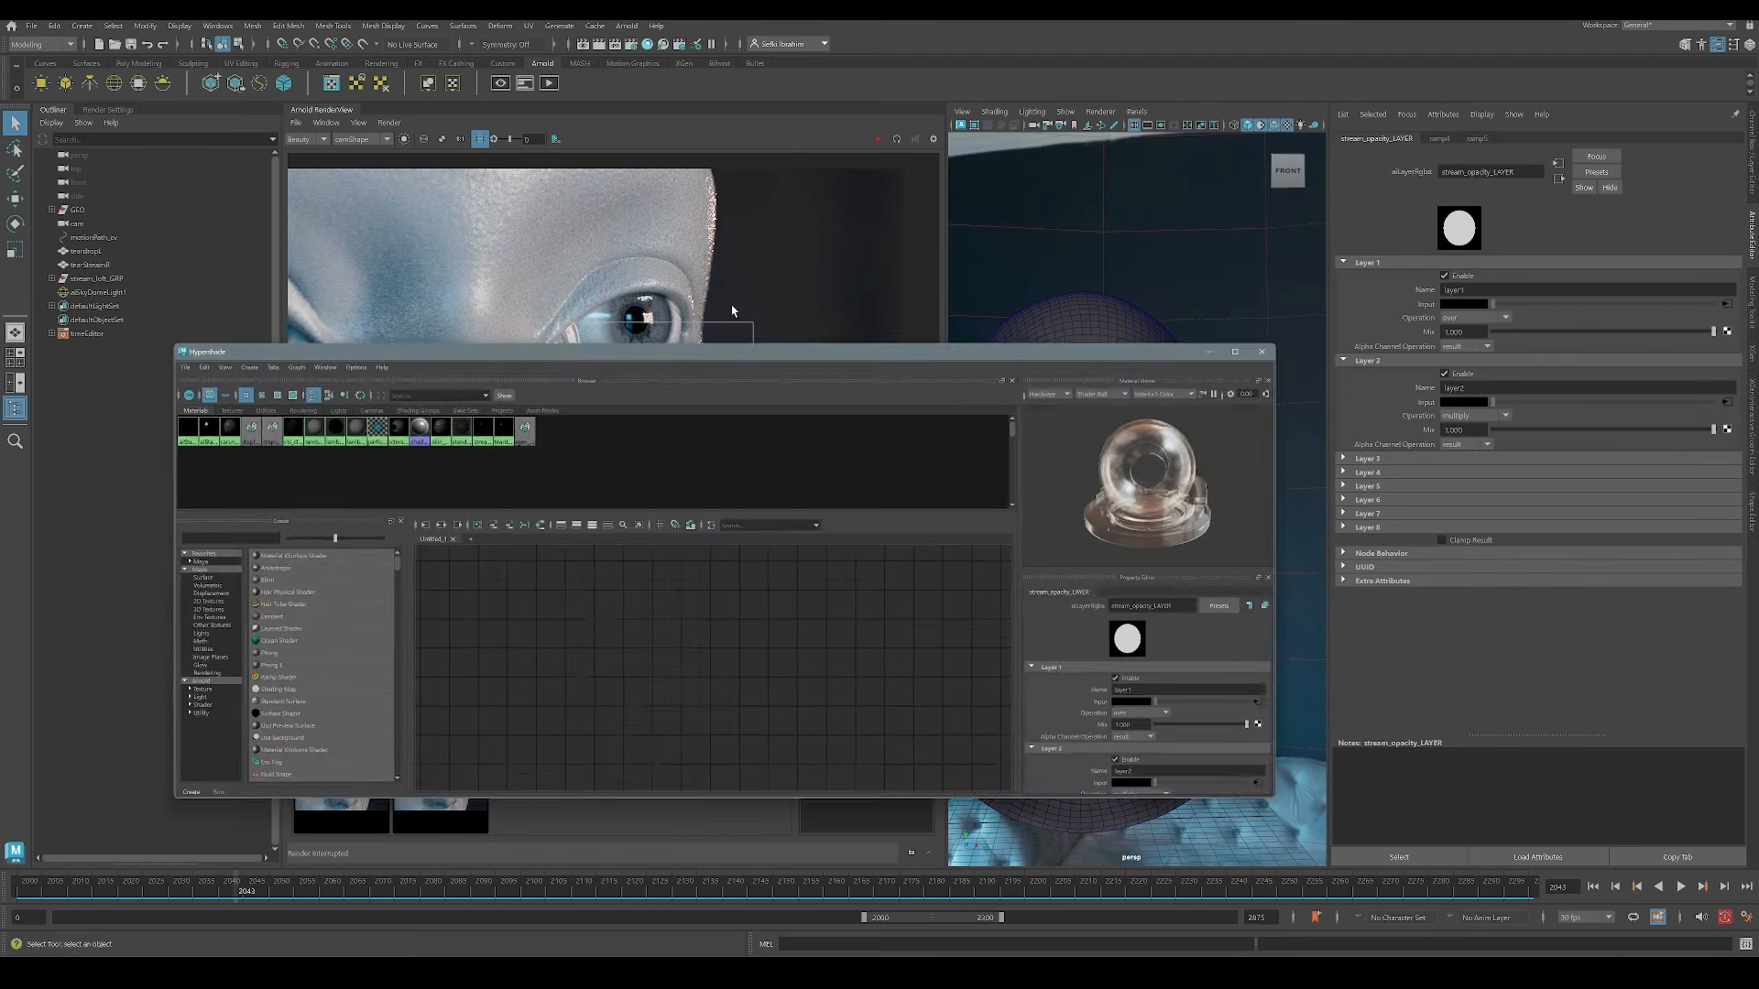
left_click(1455, 238)
left_click(1650, 458)
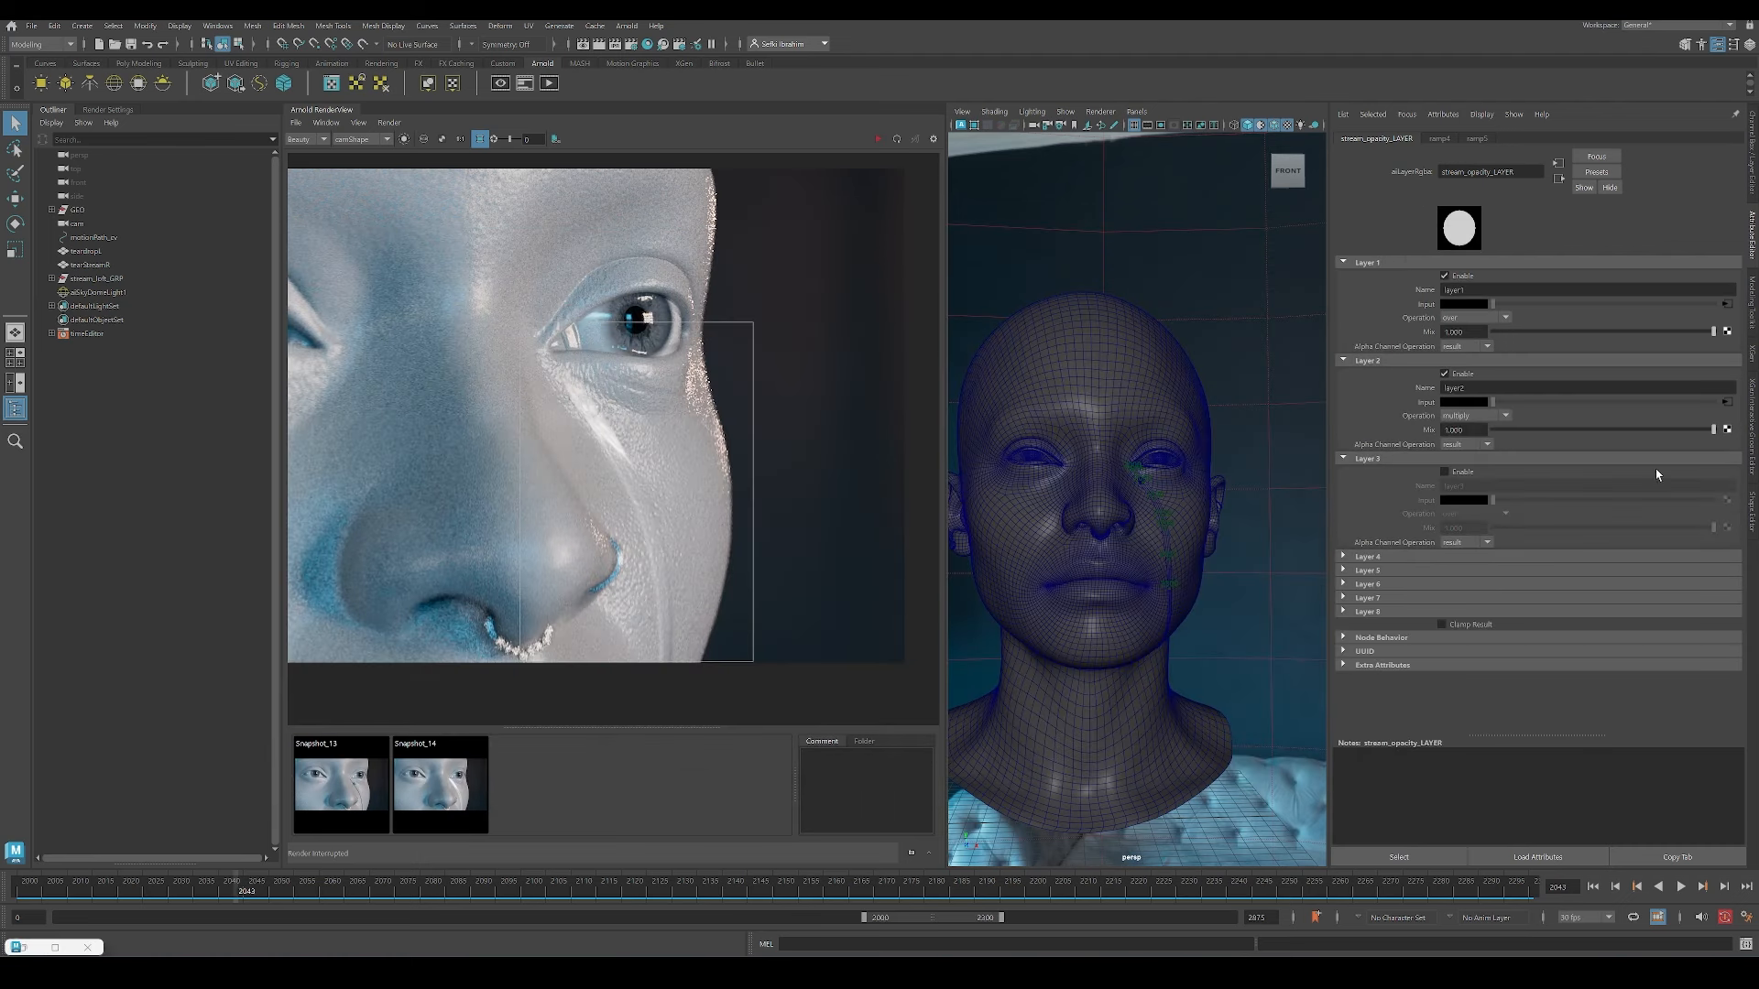
left_click(1727, 500)
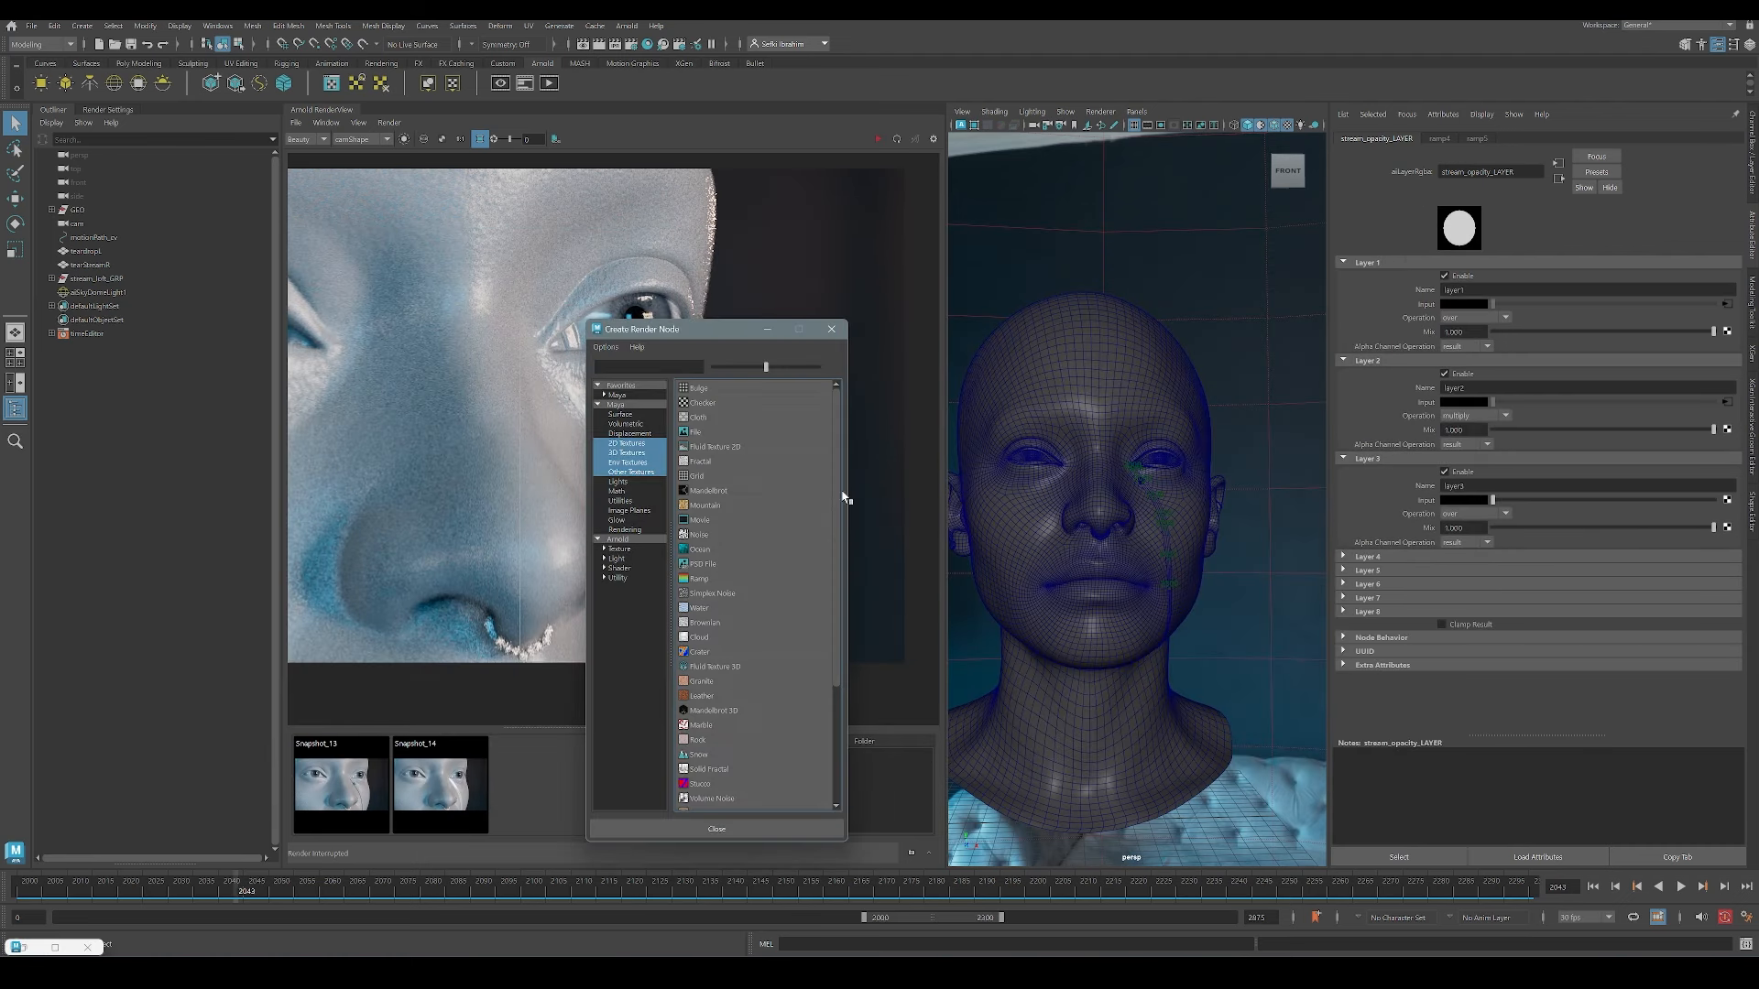
left_click(700, 579)
Step: Select the tear stream mesh in an enlarged viewport and change the transmission color of stream_mtl
scroll(1218, 536, "up", 5)
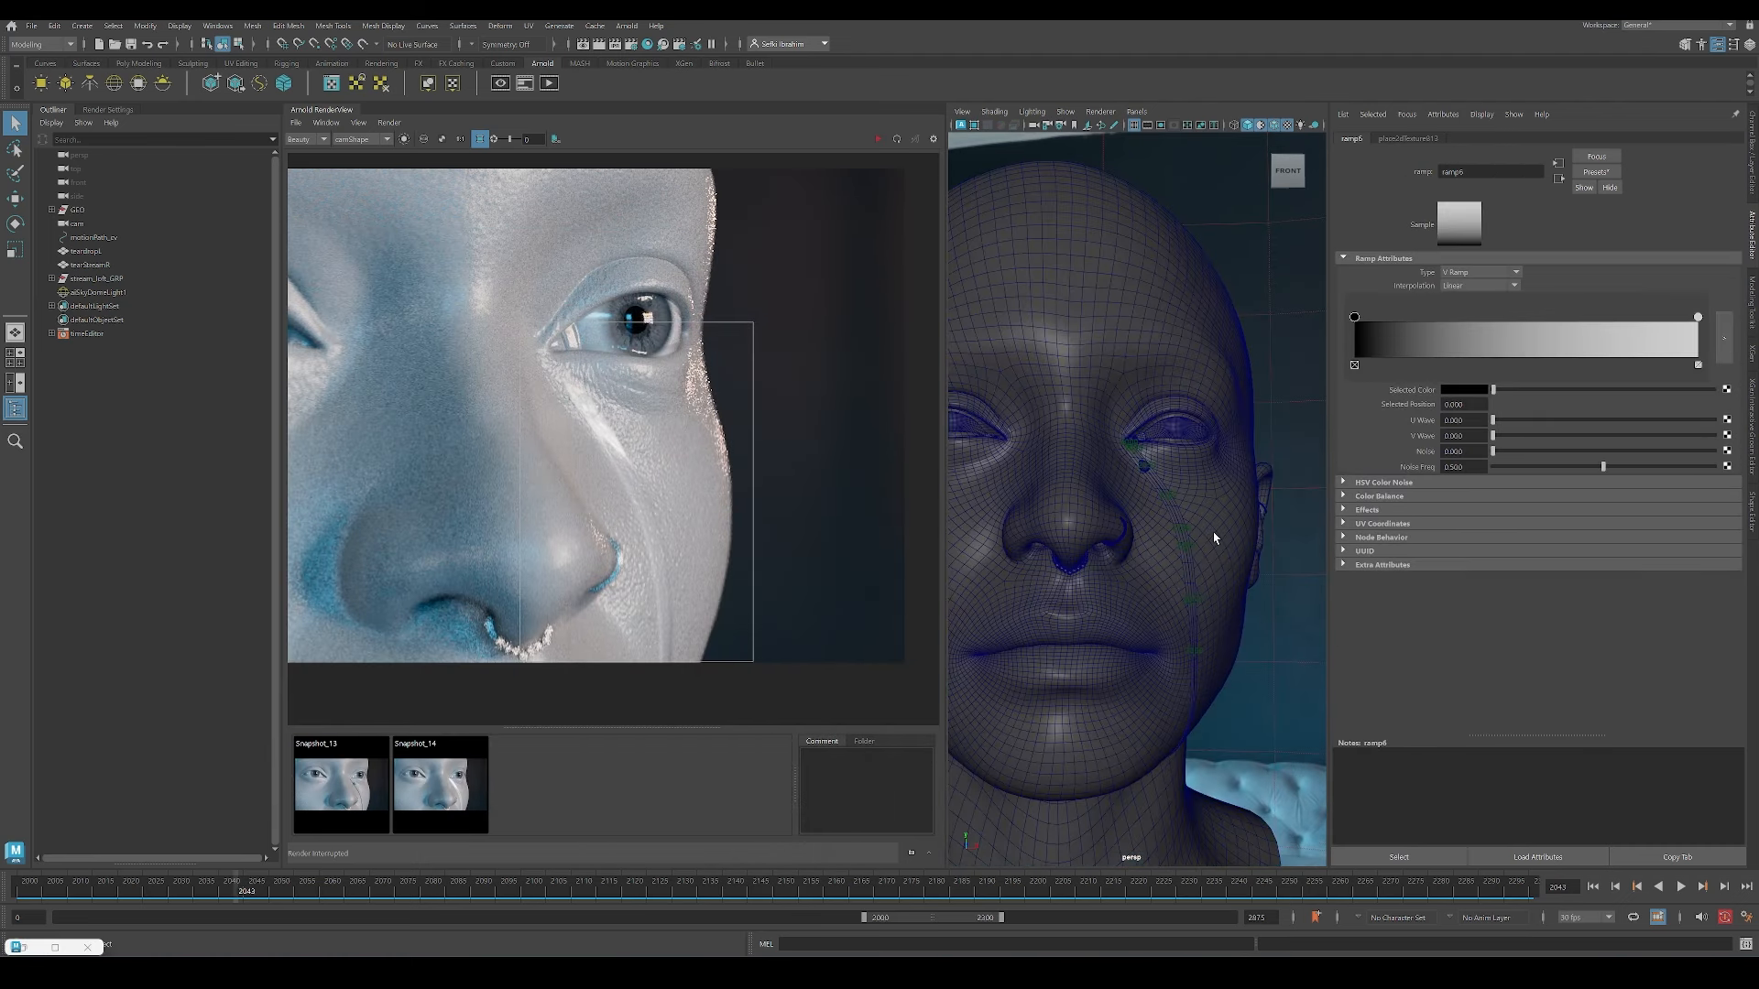
double_click(330, 110)
scroll(931, 542, "down", 5)
middle_click_drag(919, 551, 891, 500, "alt")
left_click_drag(892, 500, 864, 487, "alt")
left_click(864, 486)
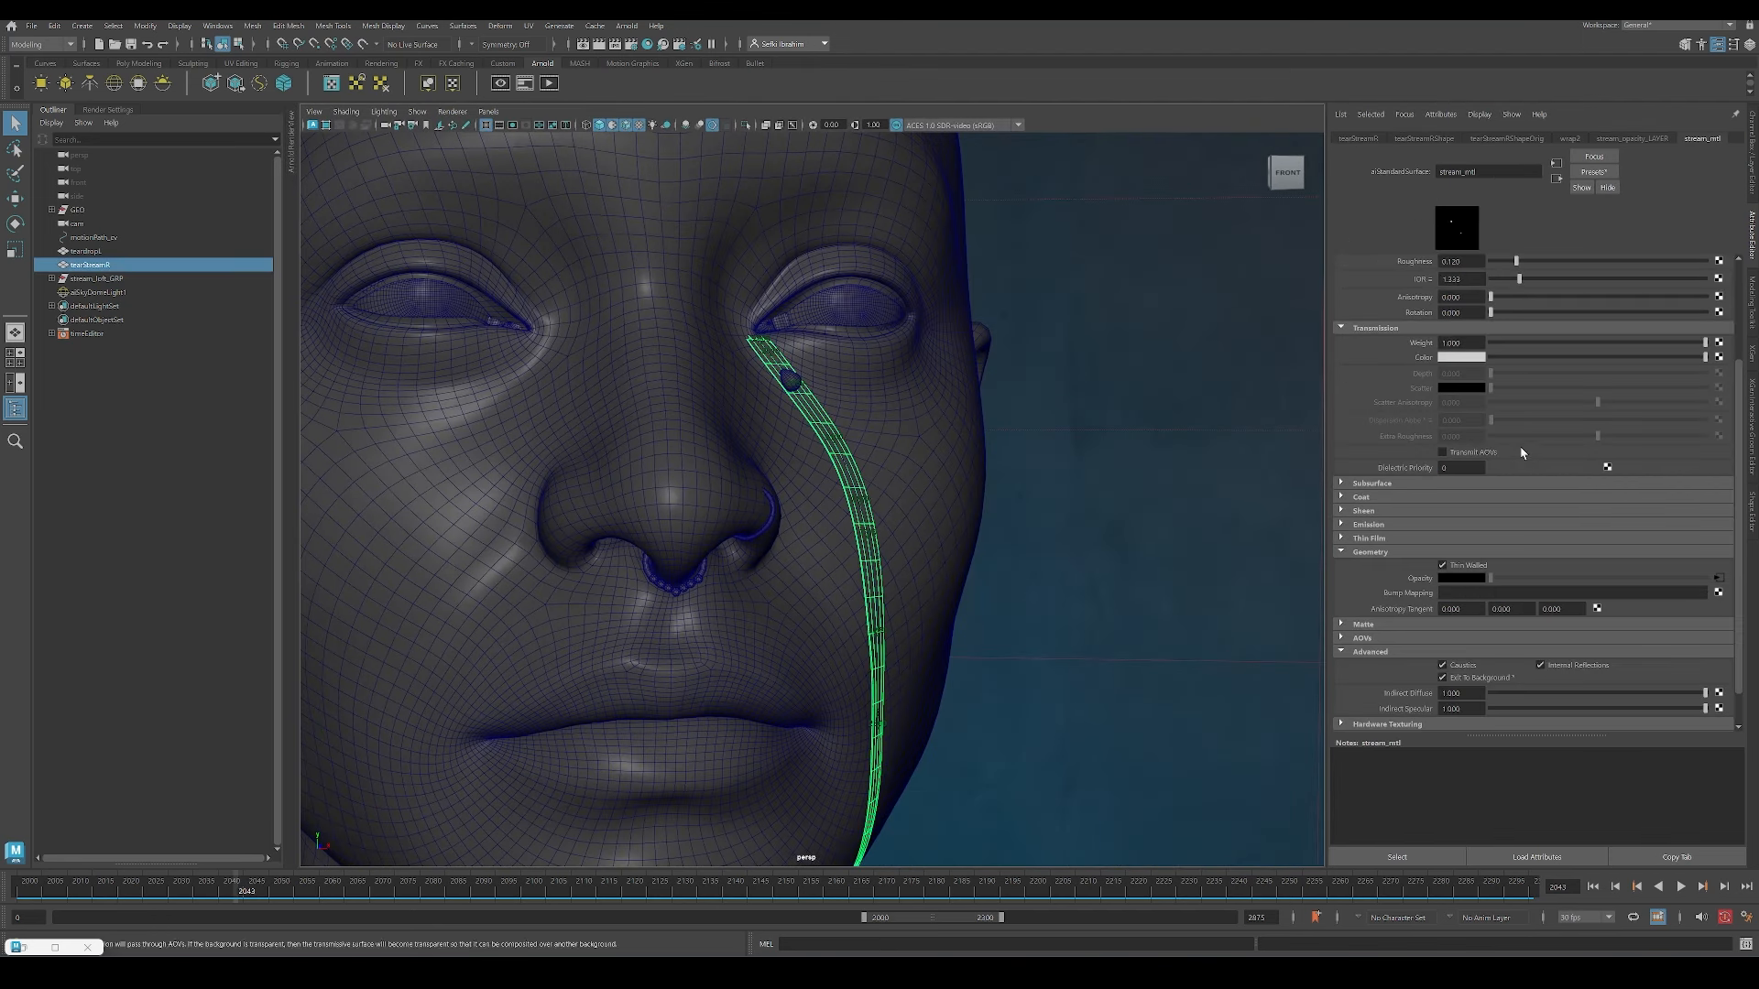
left_click(1467, 359)
left_click_drag(1559, 370, 1587, 405)
Step: Show the assigned materials in the viewport and turn off the wireframe overlay on shaded objects
left_click(1153, 523)
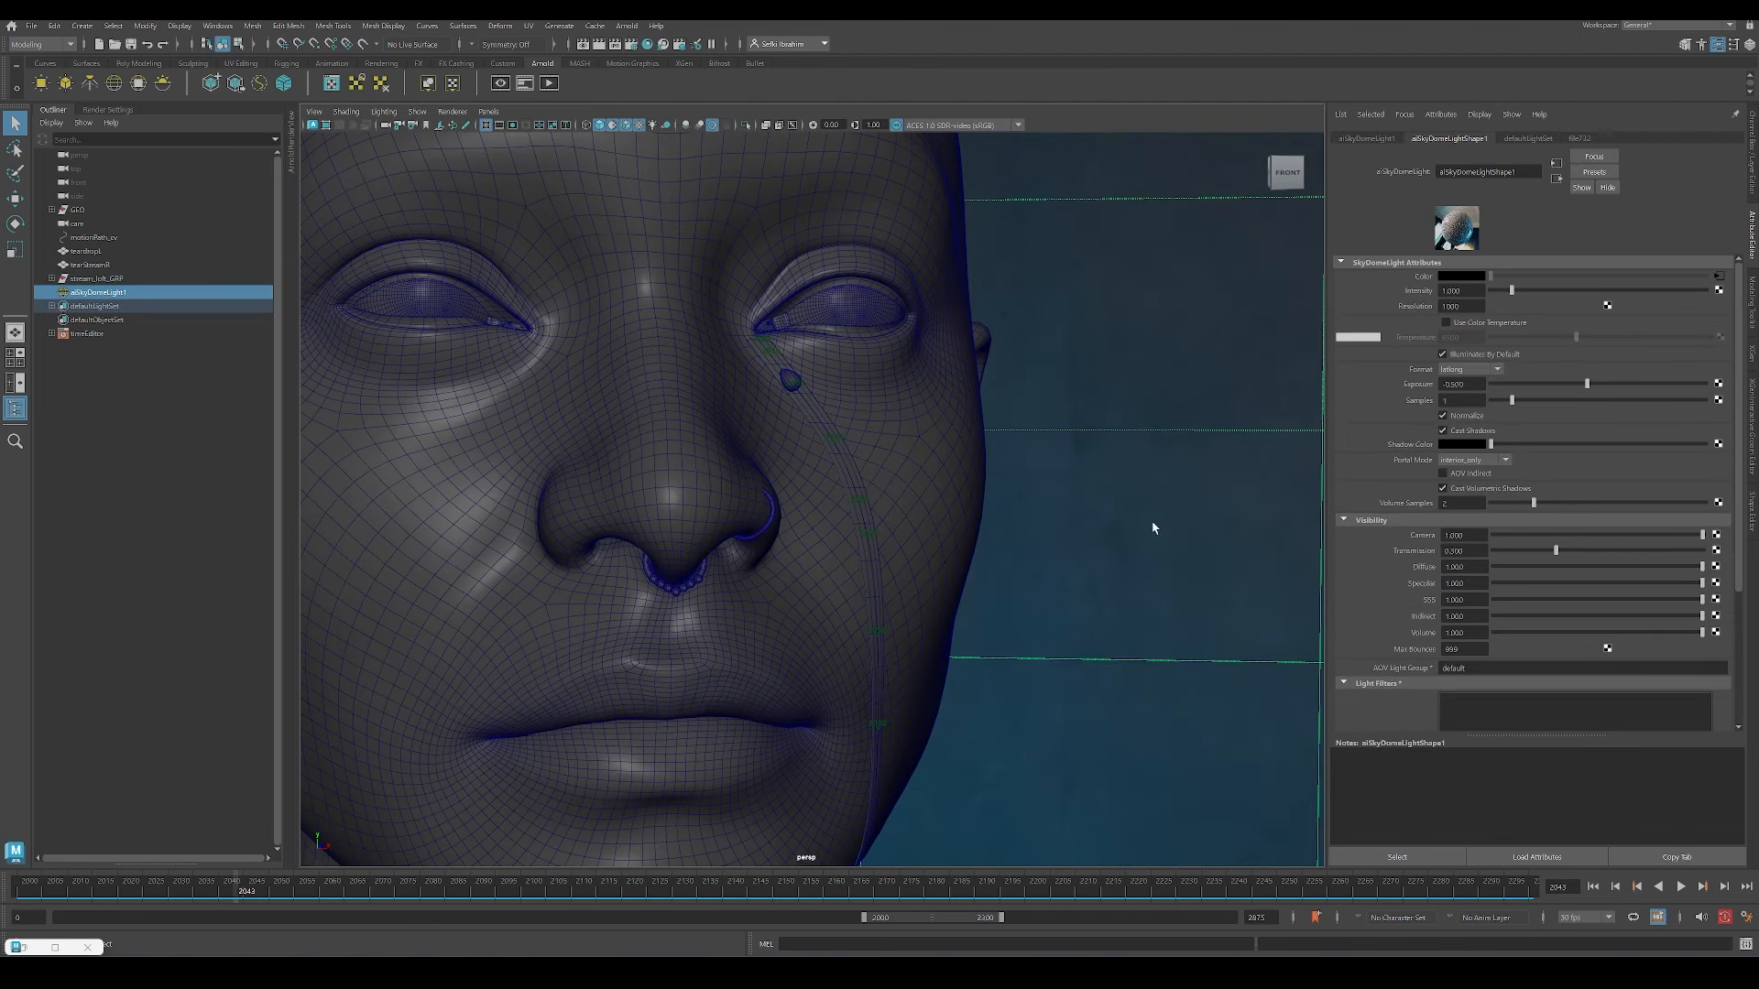
left_click(613, 127)
scroll(954, 483, "up", 1)
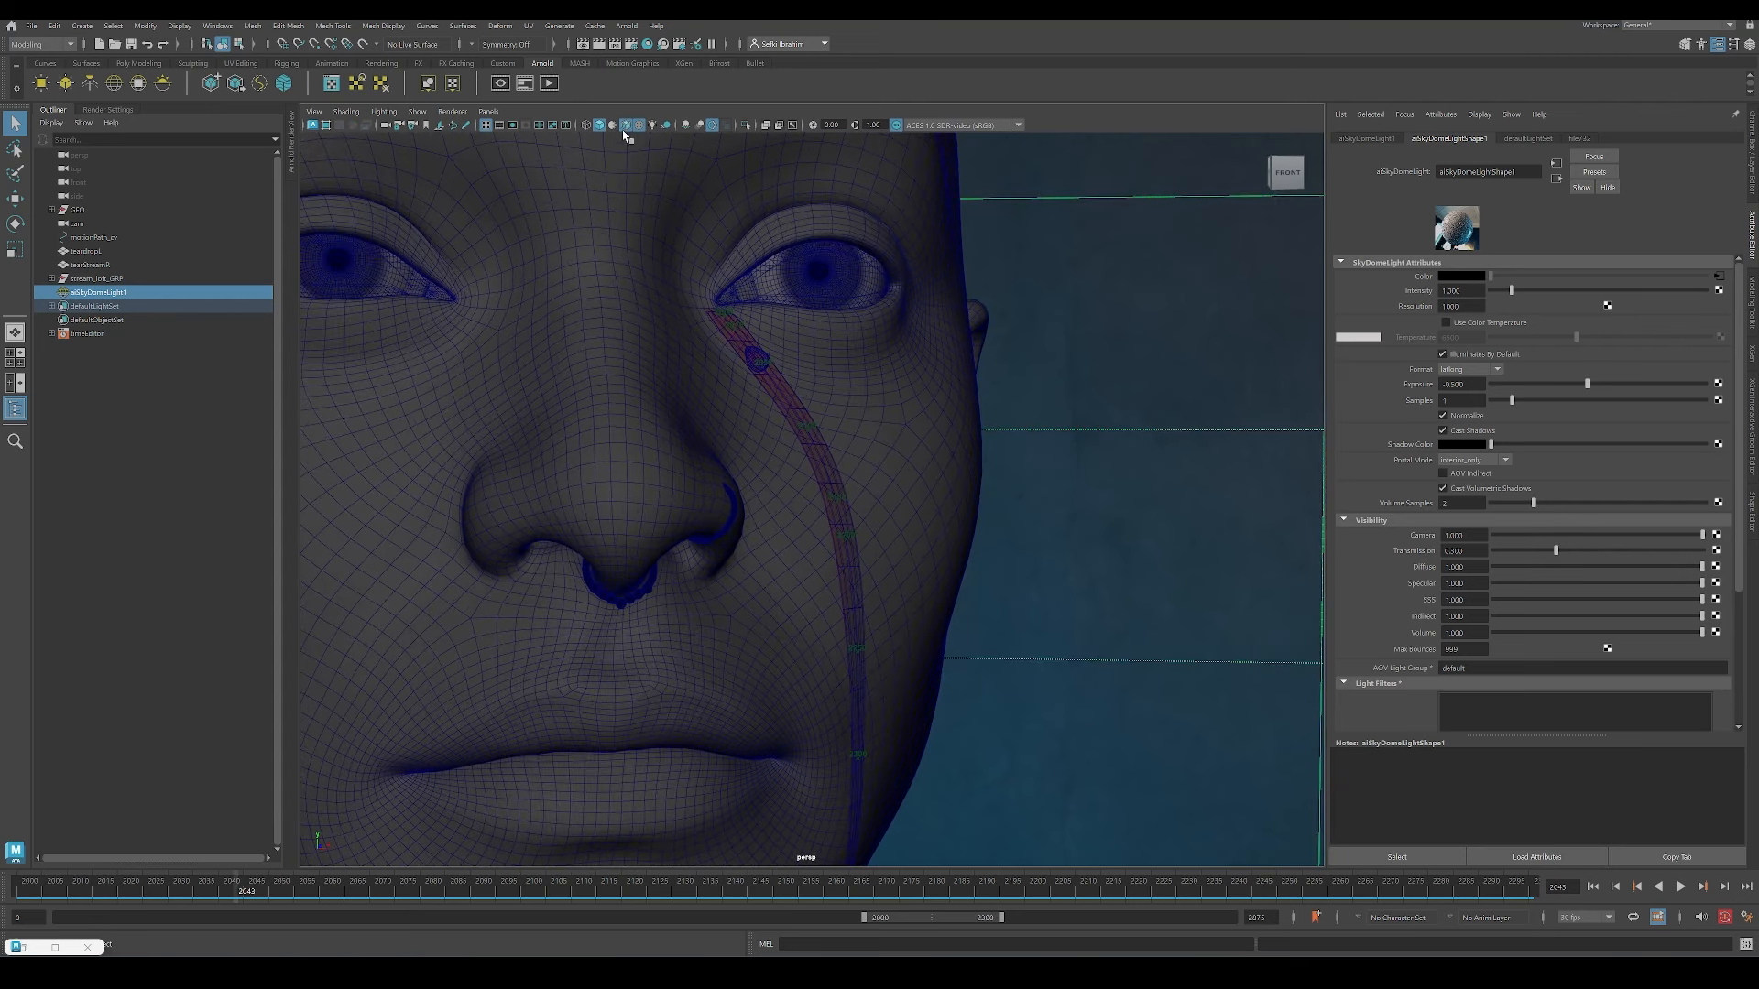
left_click(625, 128)
scroll(865, 422, "up", 2)
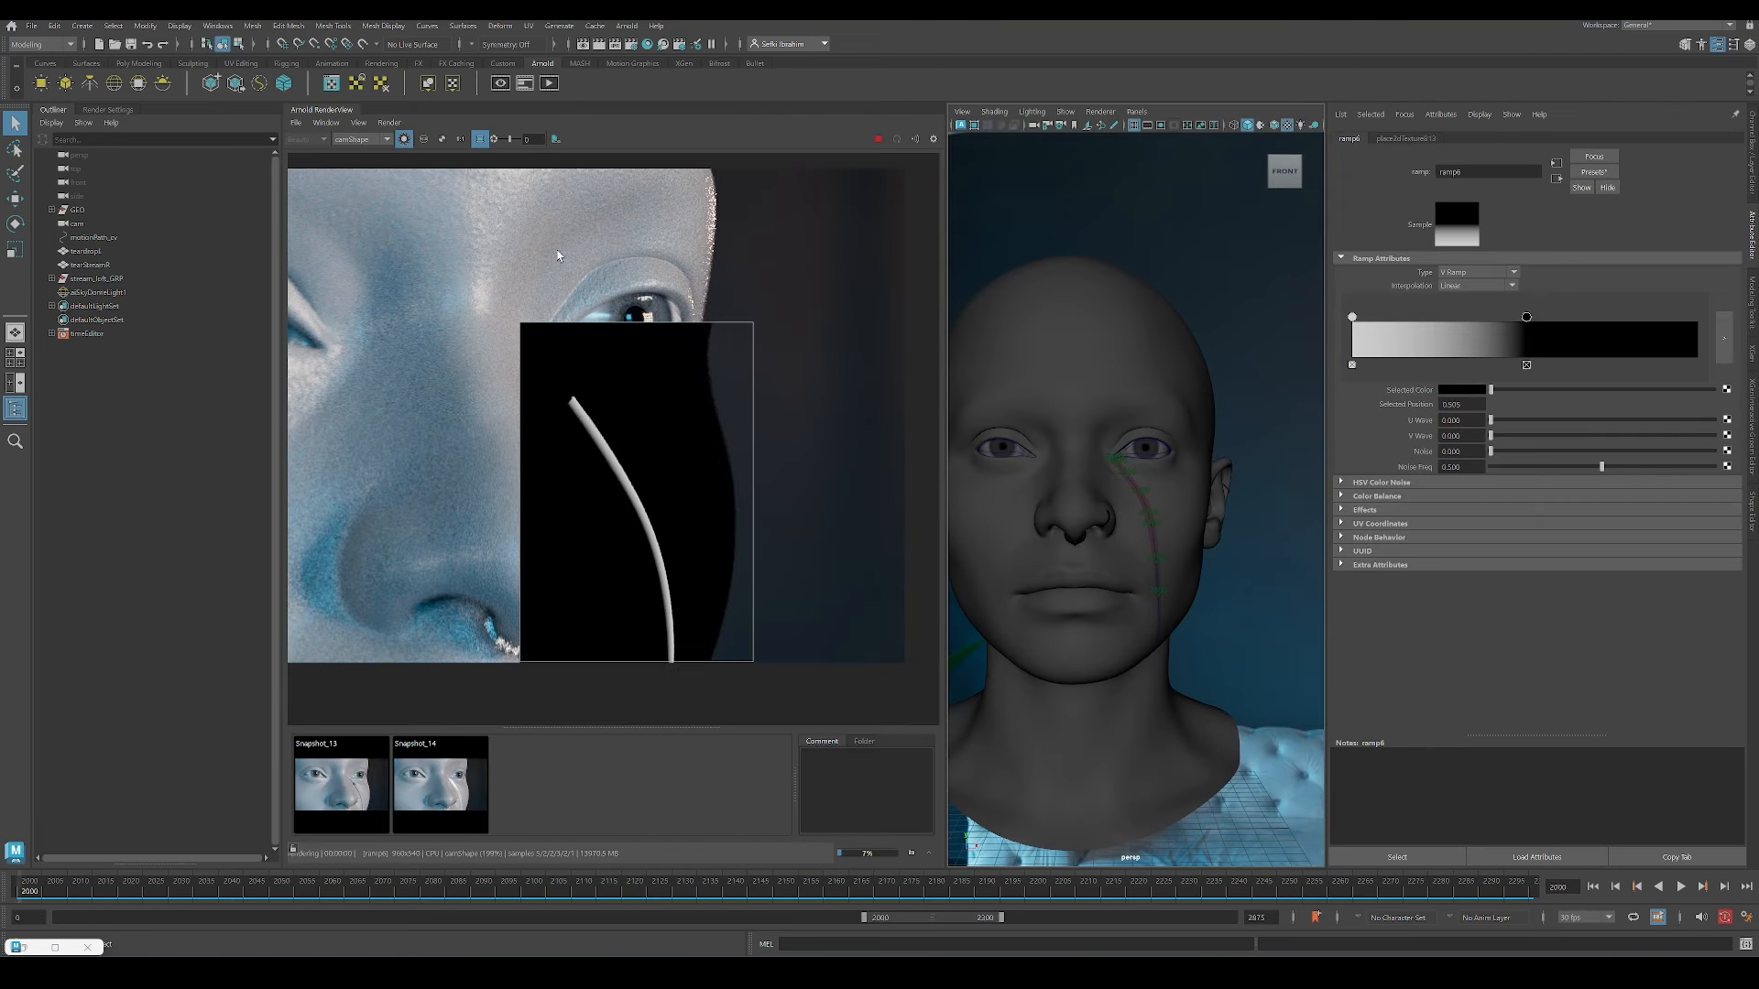
Step: Set the Layer 3 ramp's type to U Ramp and move its black key to about 0.05, close to the white key
left_click(1477, 272)
left_click(1461, 302)
mouse_move(1527, 317)
left_mouse_down()
mouse_move(1549, 332)
mouse_move(1371, 339)
mouse_move(1374, 319)
mouse_move(1555, 318)
mouse_move(1360, 327)
left_mouse_up()
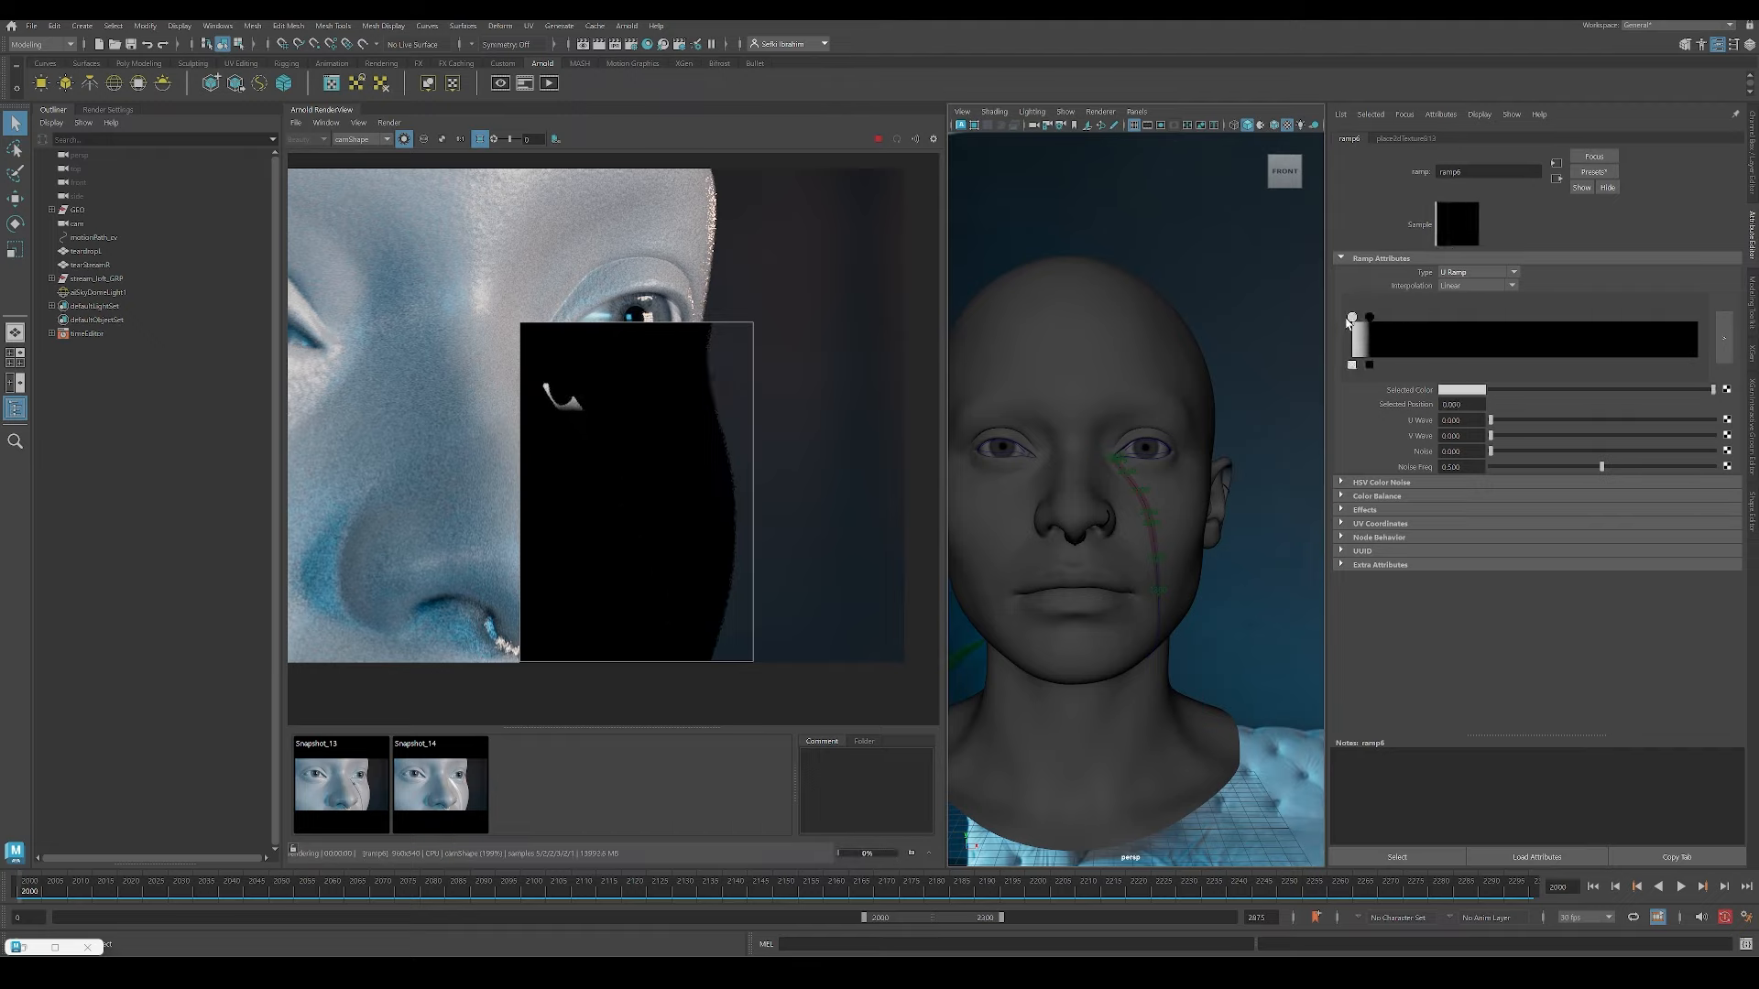
Step: At frame 2000, keyframe the white ramp handle's position, then move the black handle to about 0.015 and keyframe it
right_click(1456, 404)
left_click(1459, 414)
left_click(1369, 318)
left_click_drag(1369, 318, 1358, 317)
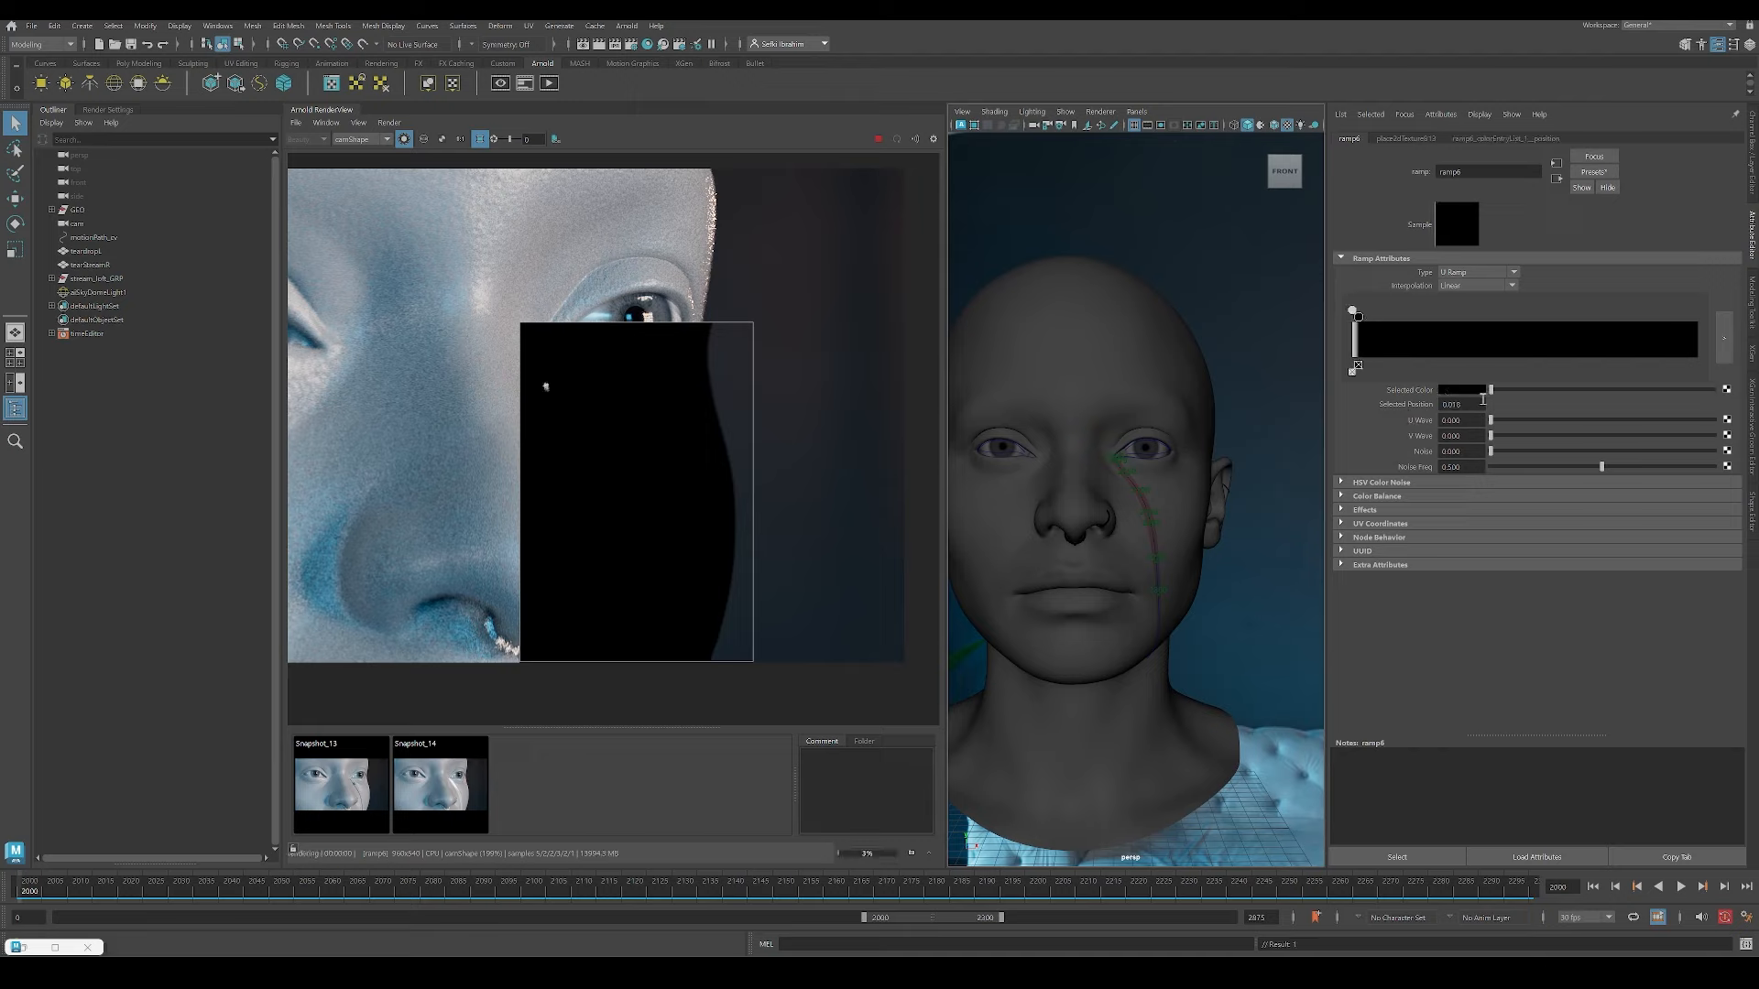
right_click(1422, 407)
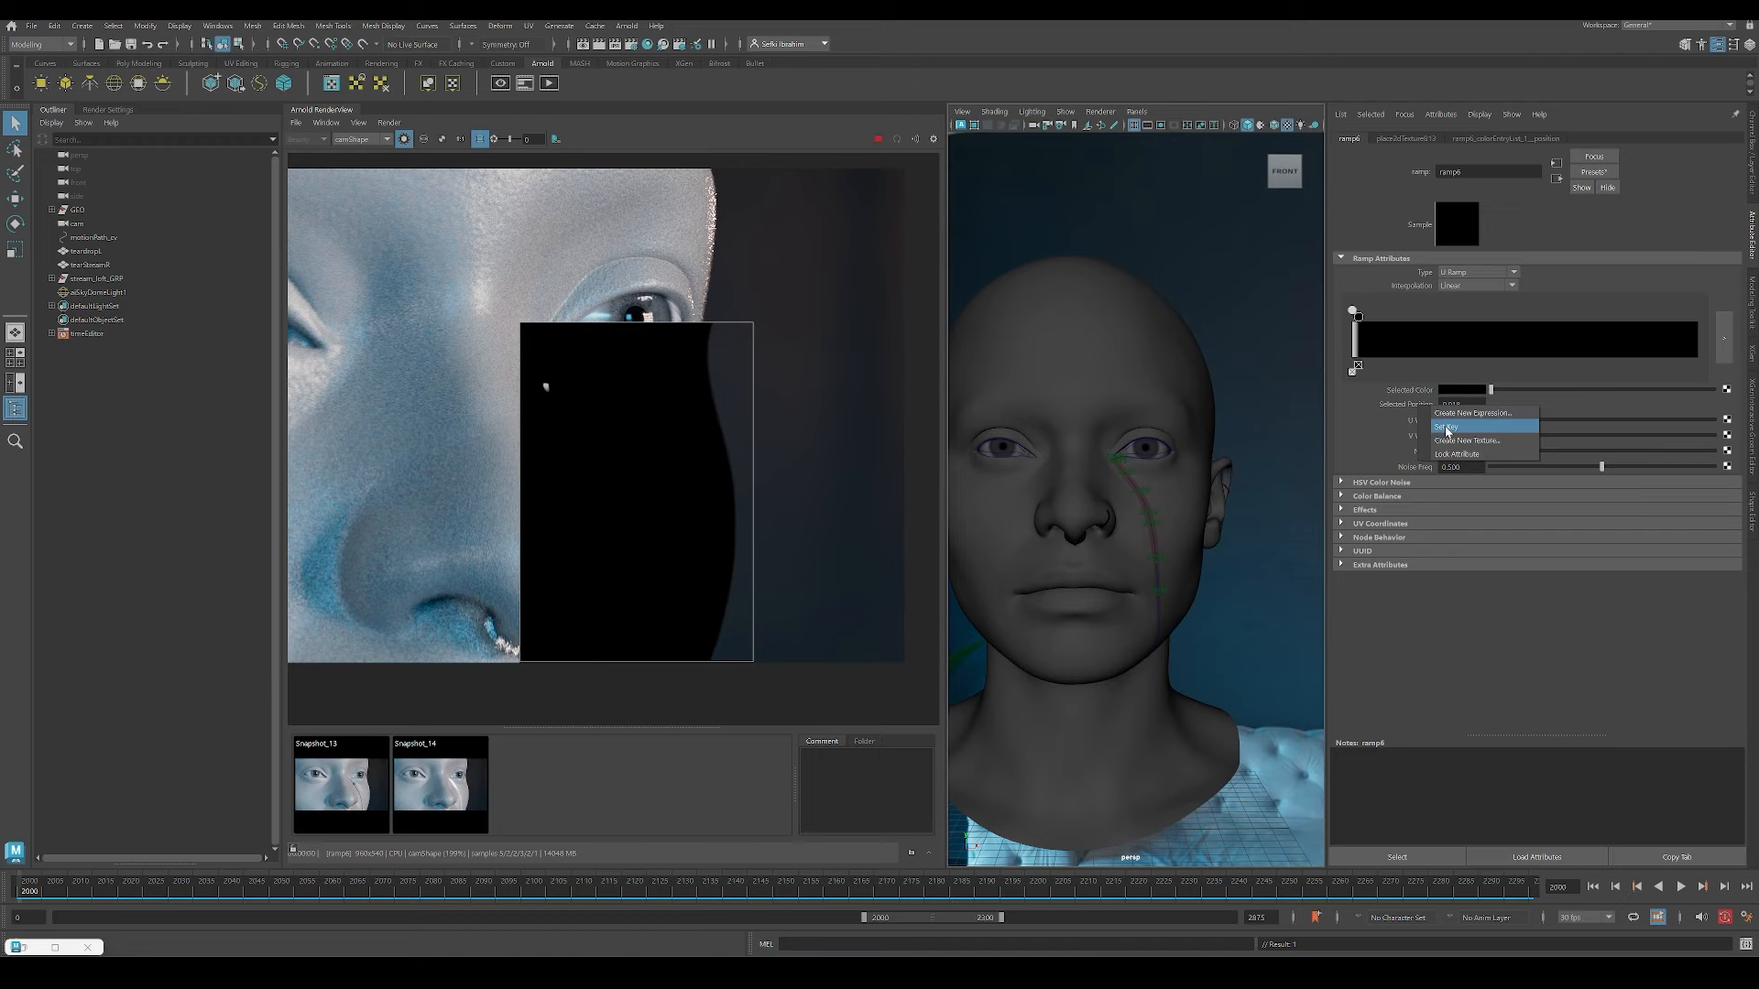
left_click(1457, 427)
Step: Frame the teardrop on the cheek and open its motionPath1 attributes in a separate window
left_click(1158, 540)
key("f")
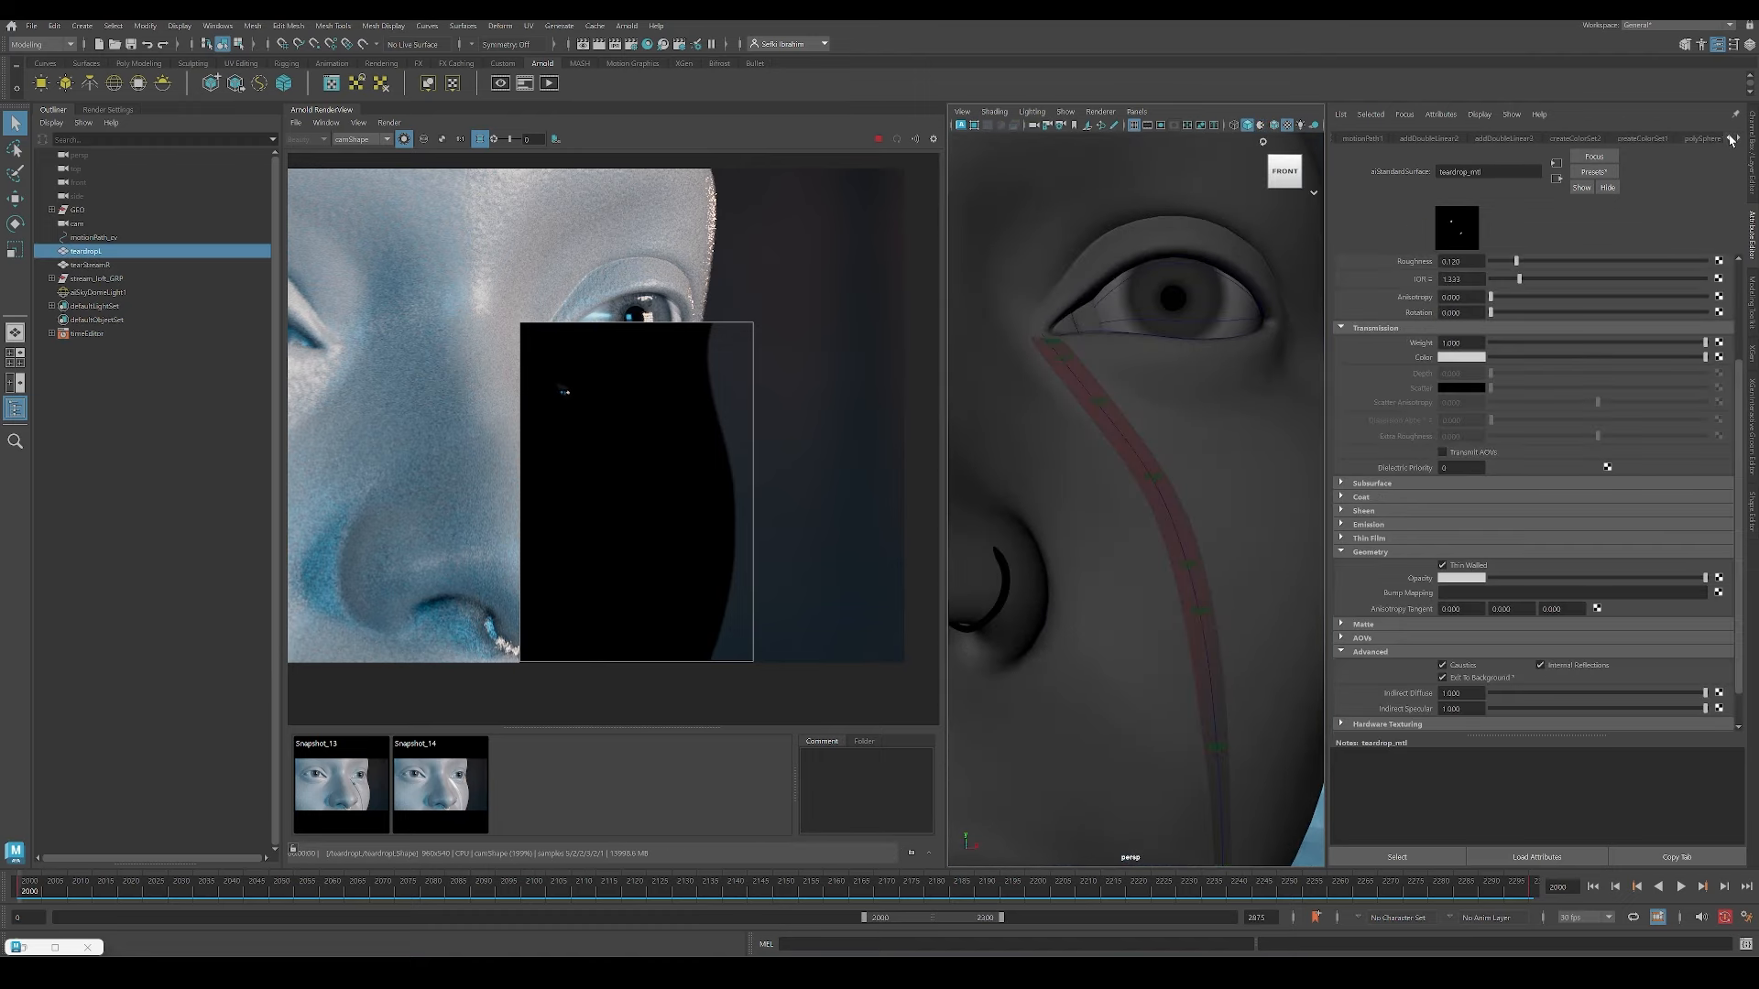
left_click(1731, 139)
left_click(1677, 857)
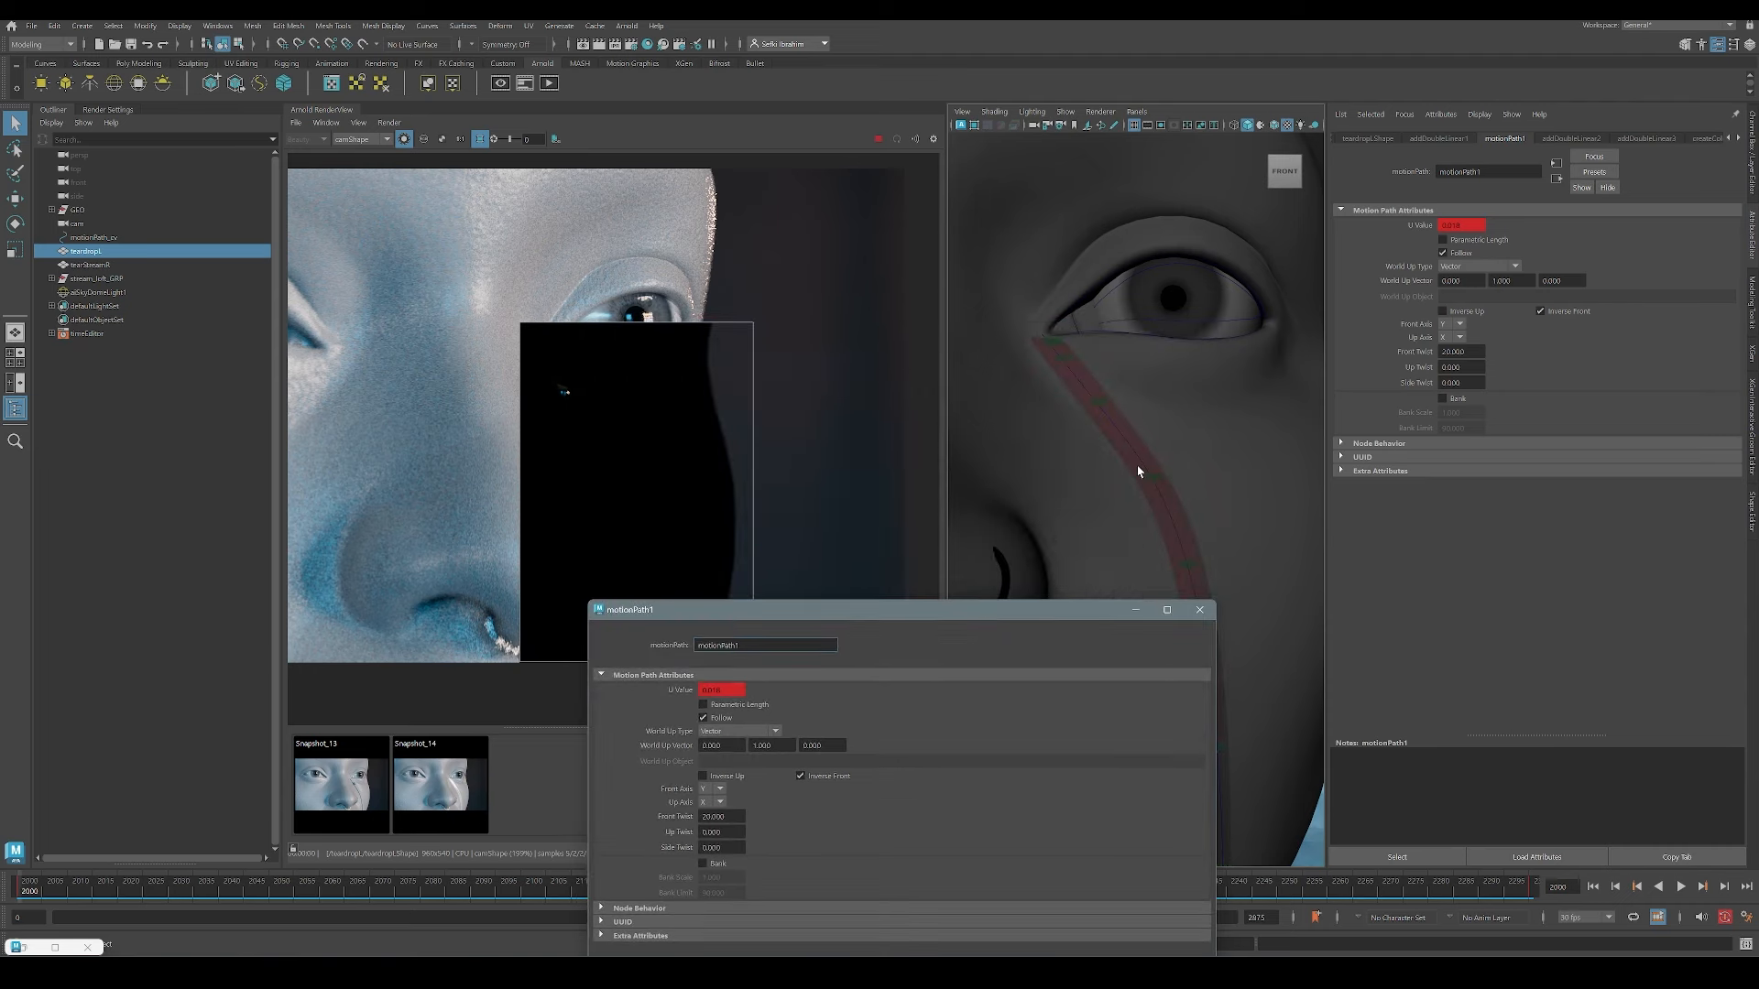
Step: Select the tear stream mesh and switch from the Arnold render to an enlarged viewport, with the motionPath1 window kept beside it
left_click(1138, 471)
left_click_drag(1216, 601, 962, 808)
left_click(795, 139)
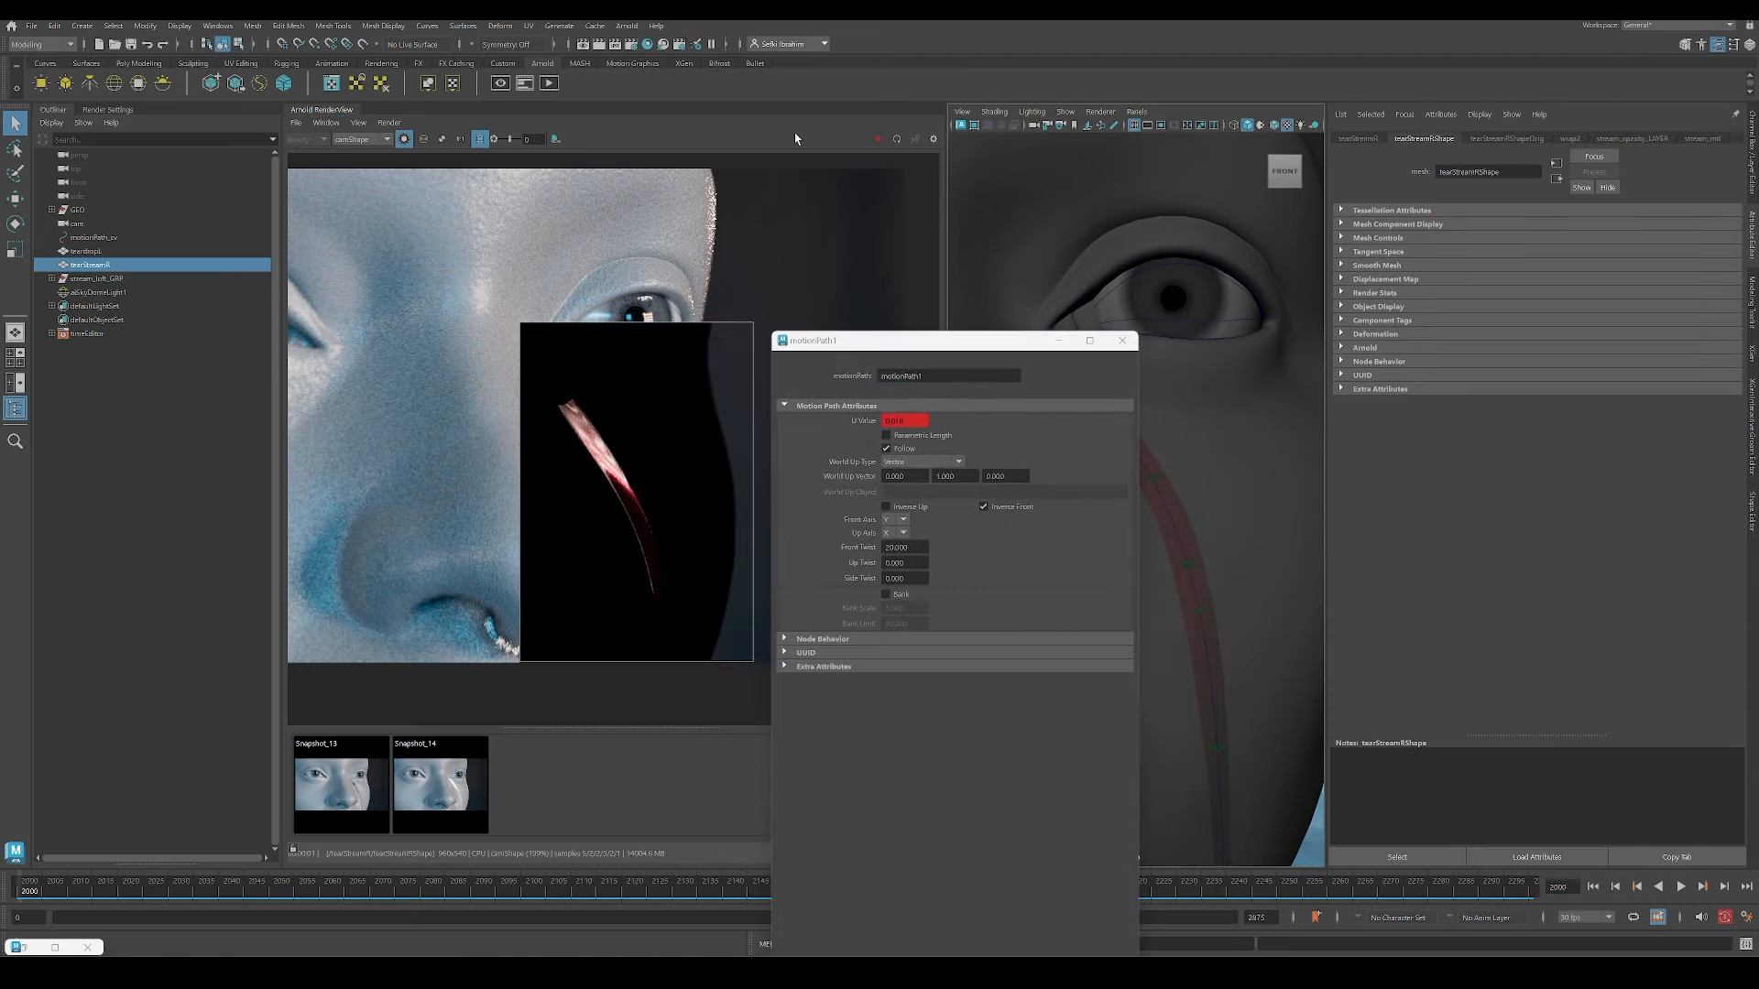
left_click(408, 140)
double_click(357, 108)
left_click_drag(944, 343, 1137, 293)
scroll(744, 407, "down", 5)
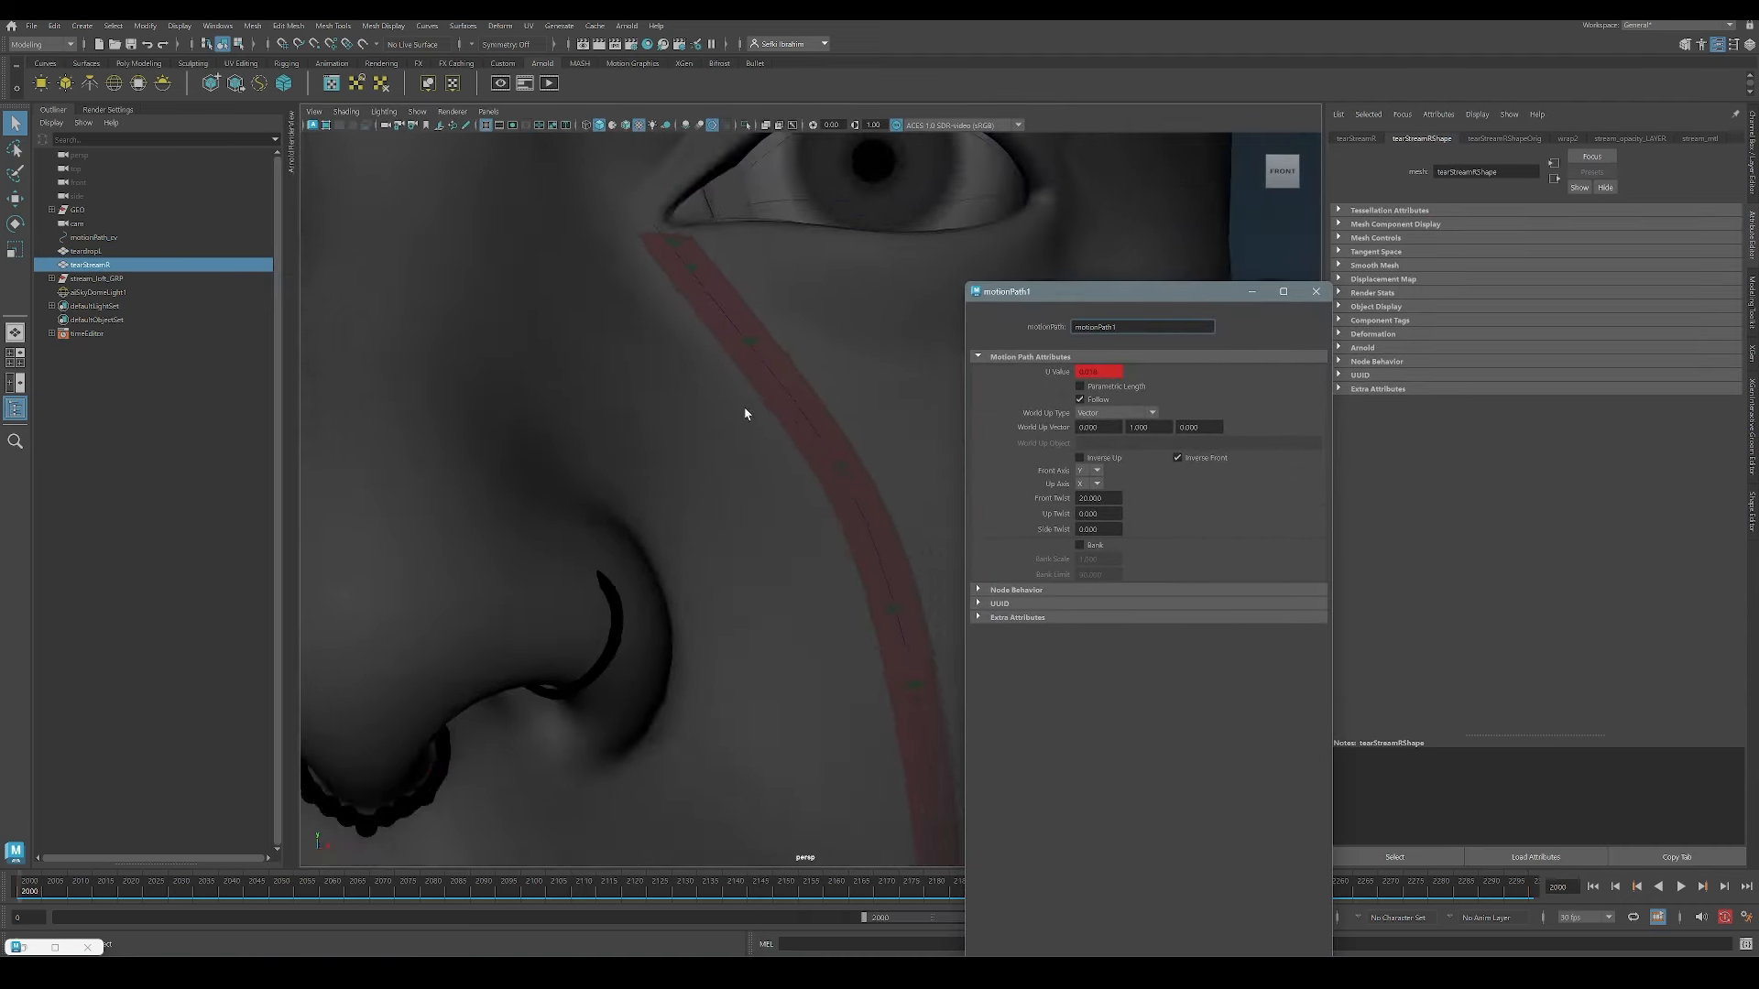
Step: Open the Layer 3 ramp through stream_mtl's opacity and keyframe its black handle at position 0.04 on frame 2015
left_click(1695, 140)
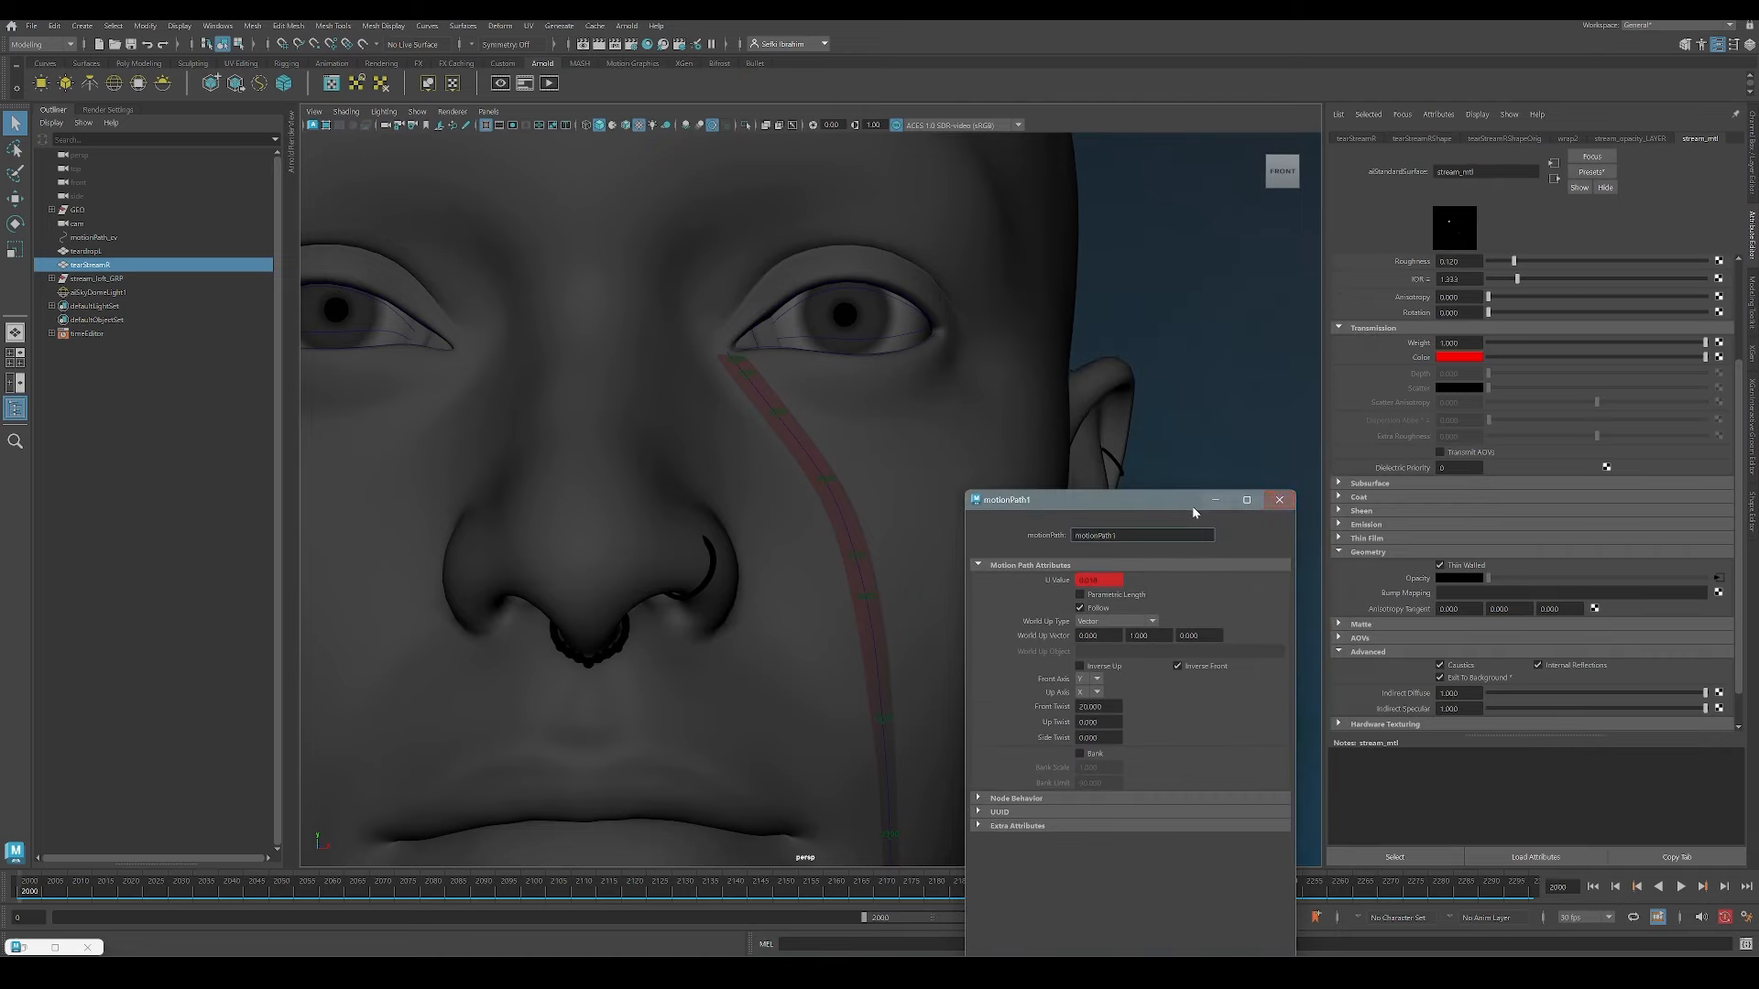
left_click(1721, 579)
left_click(1723, 507)
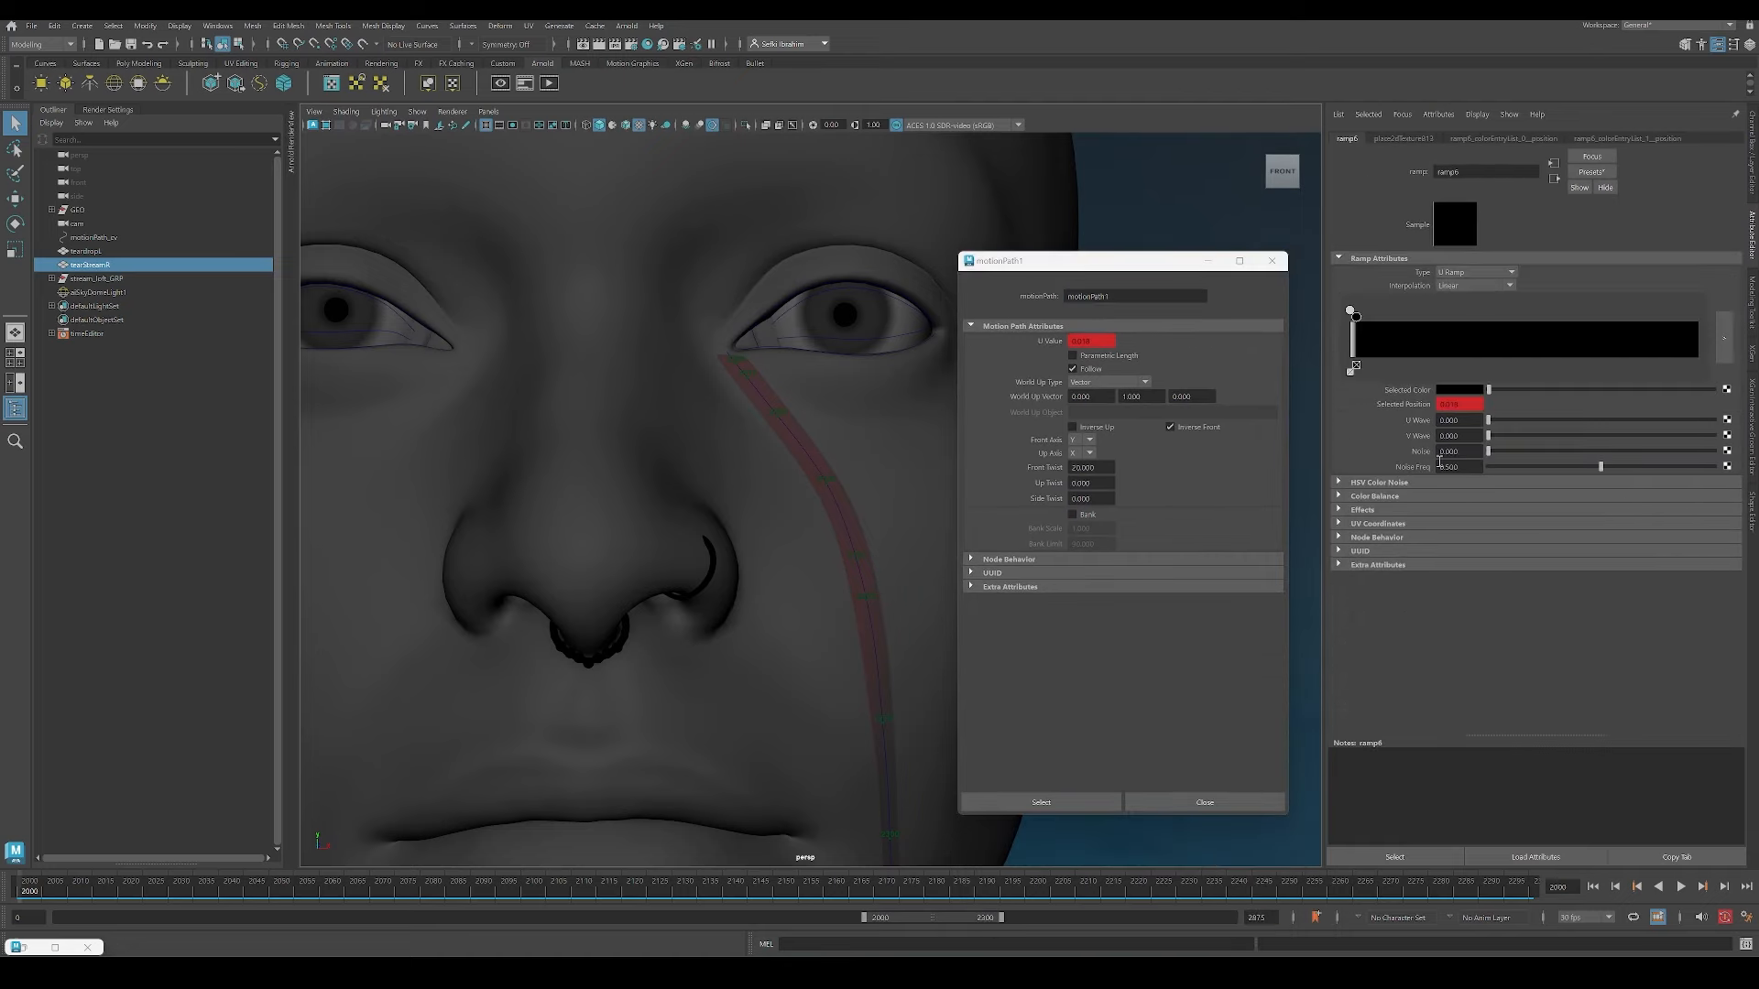
left_click(106, 895)
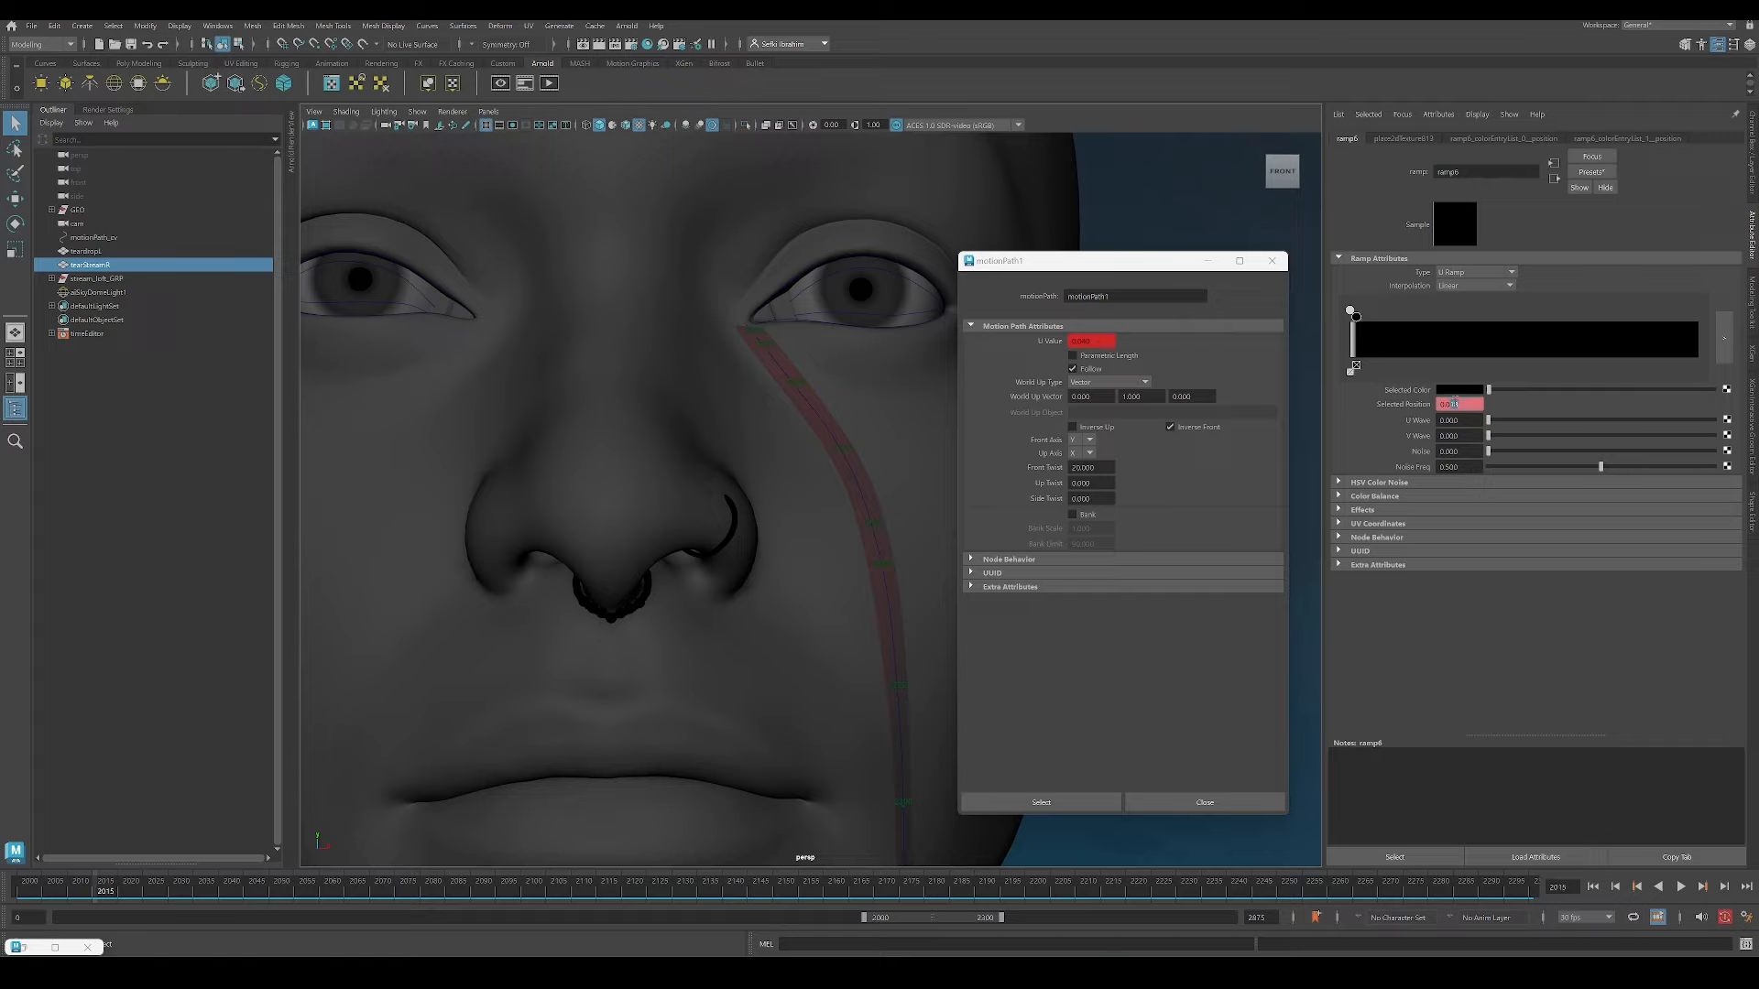
type("0.04")
key("Return")
right_click(1422, 407)
left_click(1445, 432)
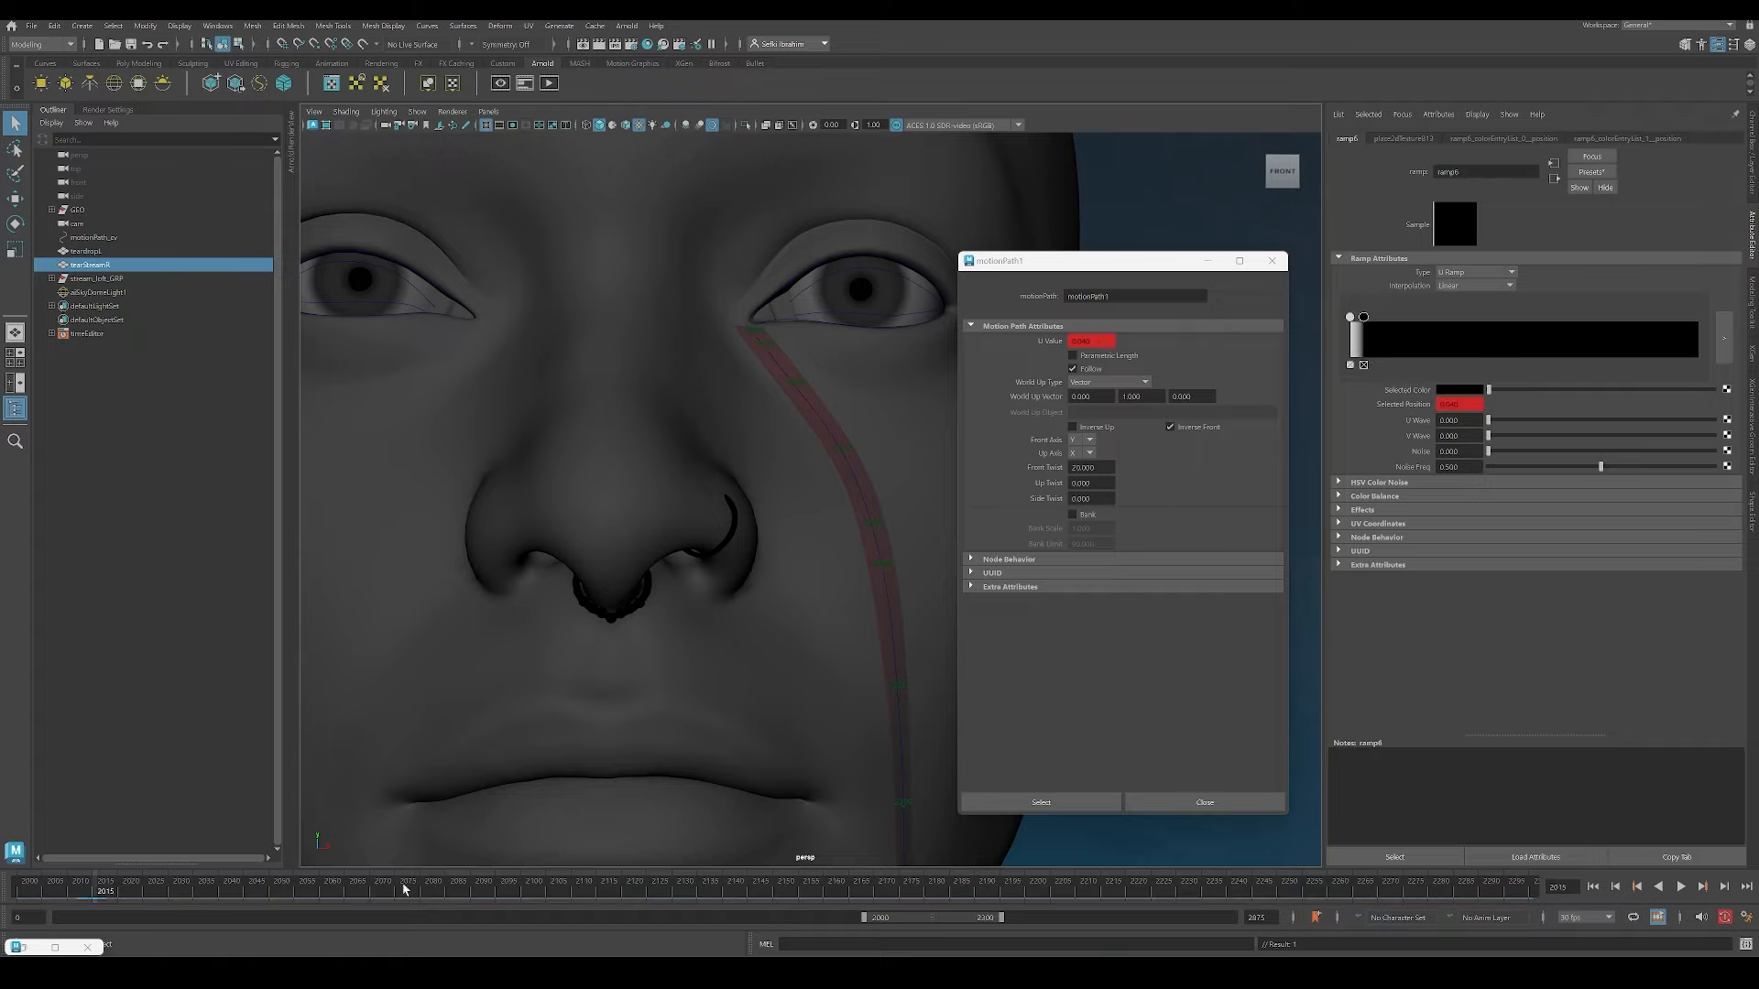
Step: Keyframe the black ramp handle at position 0.1 on frame 2050
left_click(272, 895)
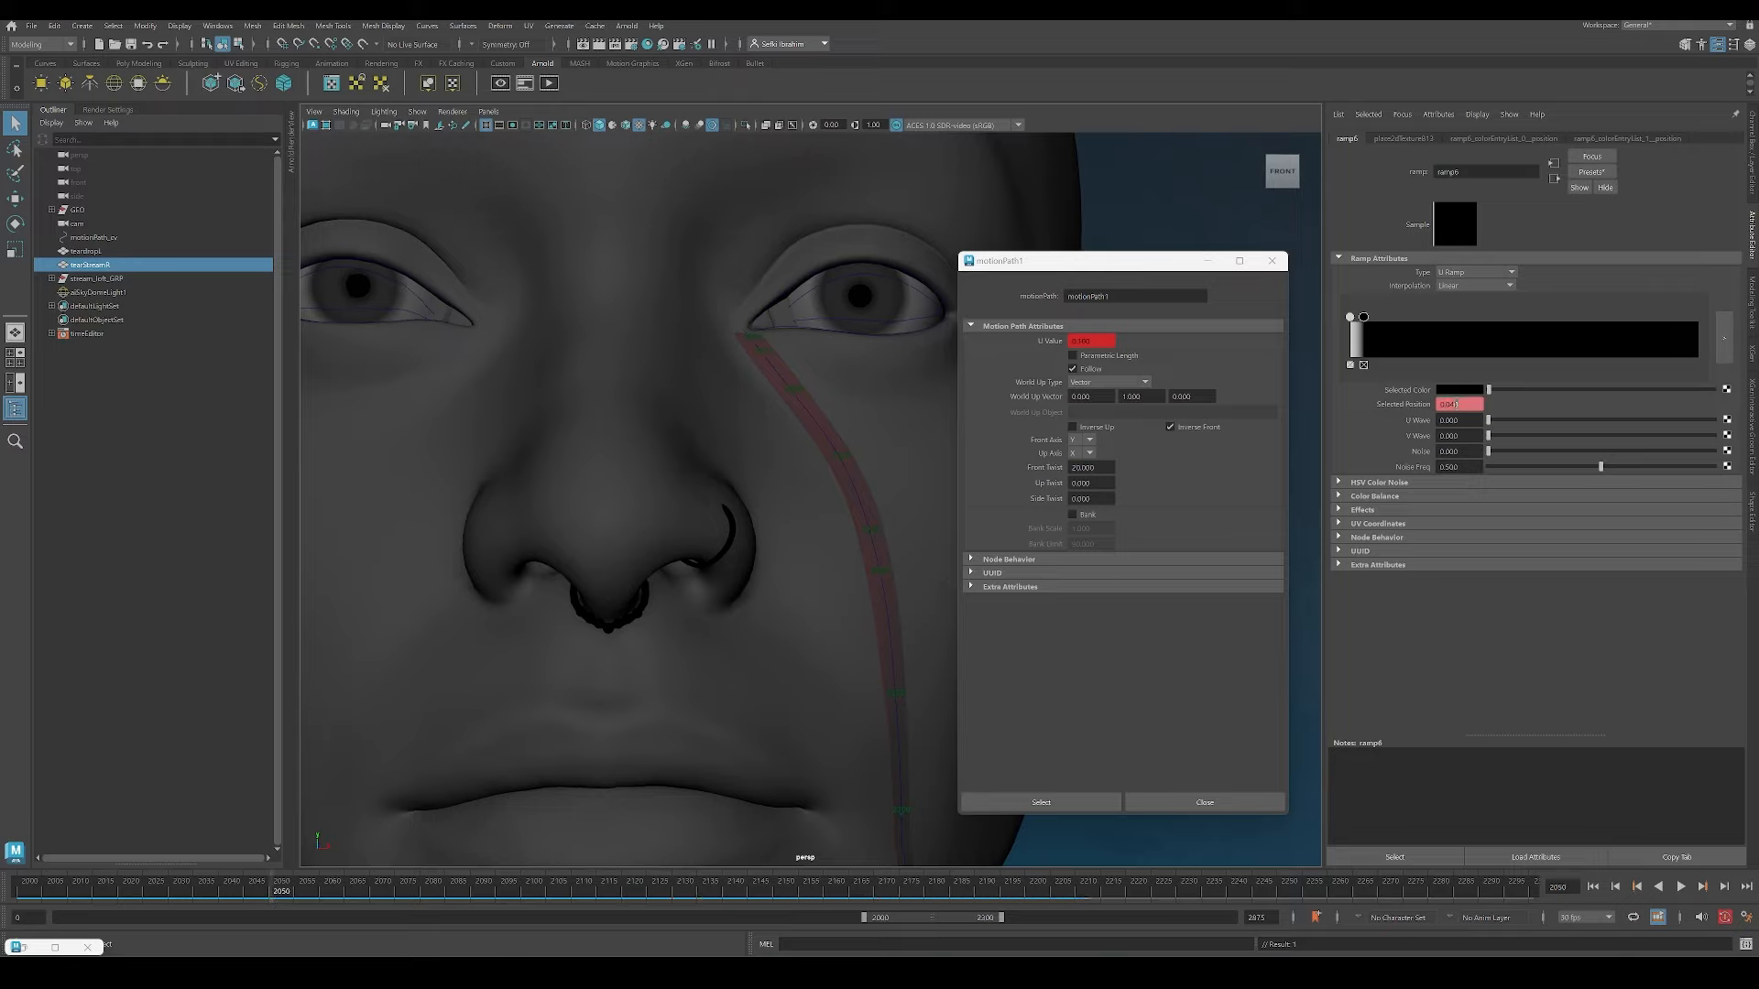
key("Return")
right_click(1422, 404)
left_click(1445, 430)
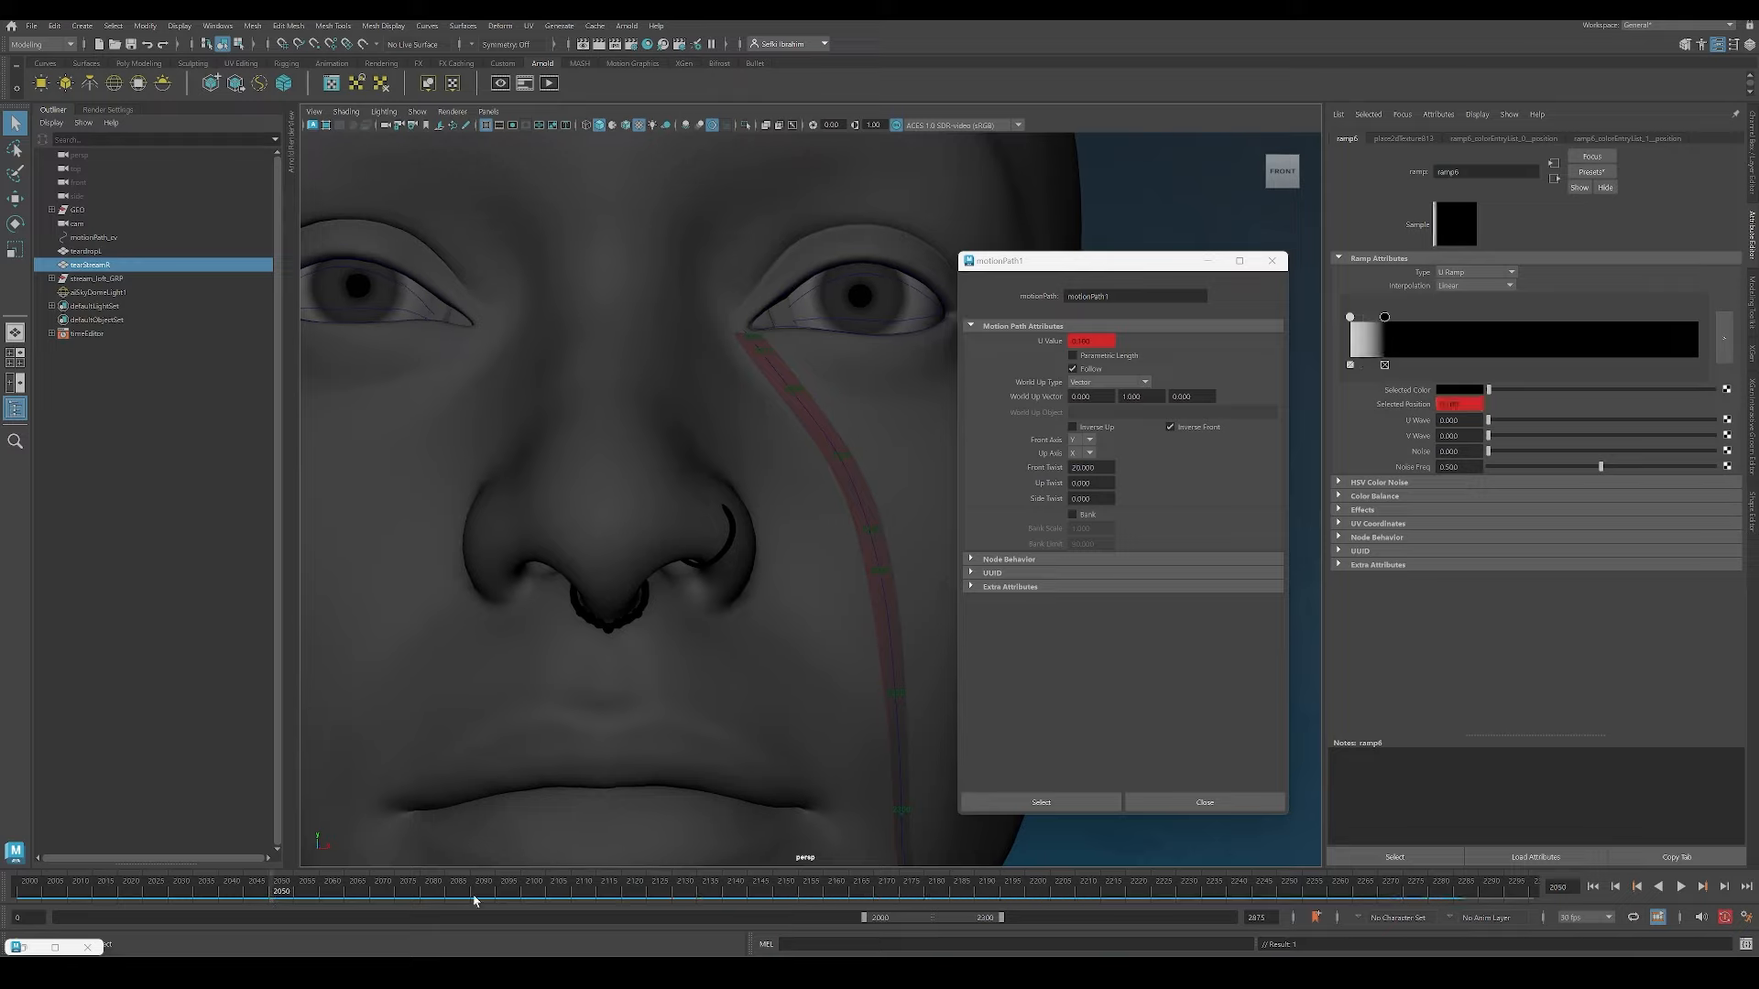
Step: Keyframe the black ramp handle at position 0.2 on frame 2100
left_click(533, 895)
key("Return")
right_click(1408, 400)
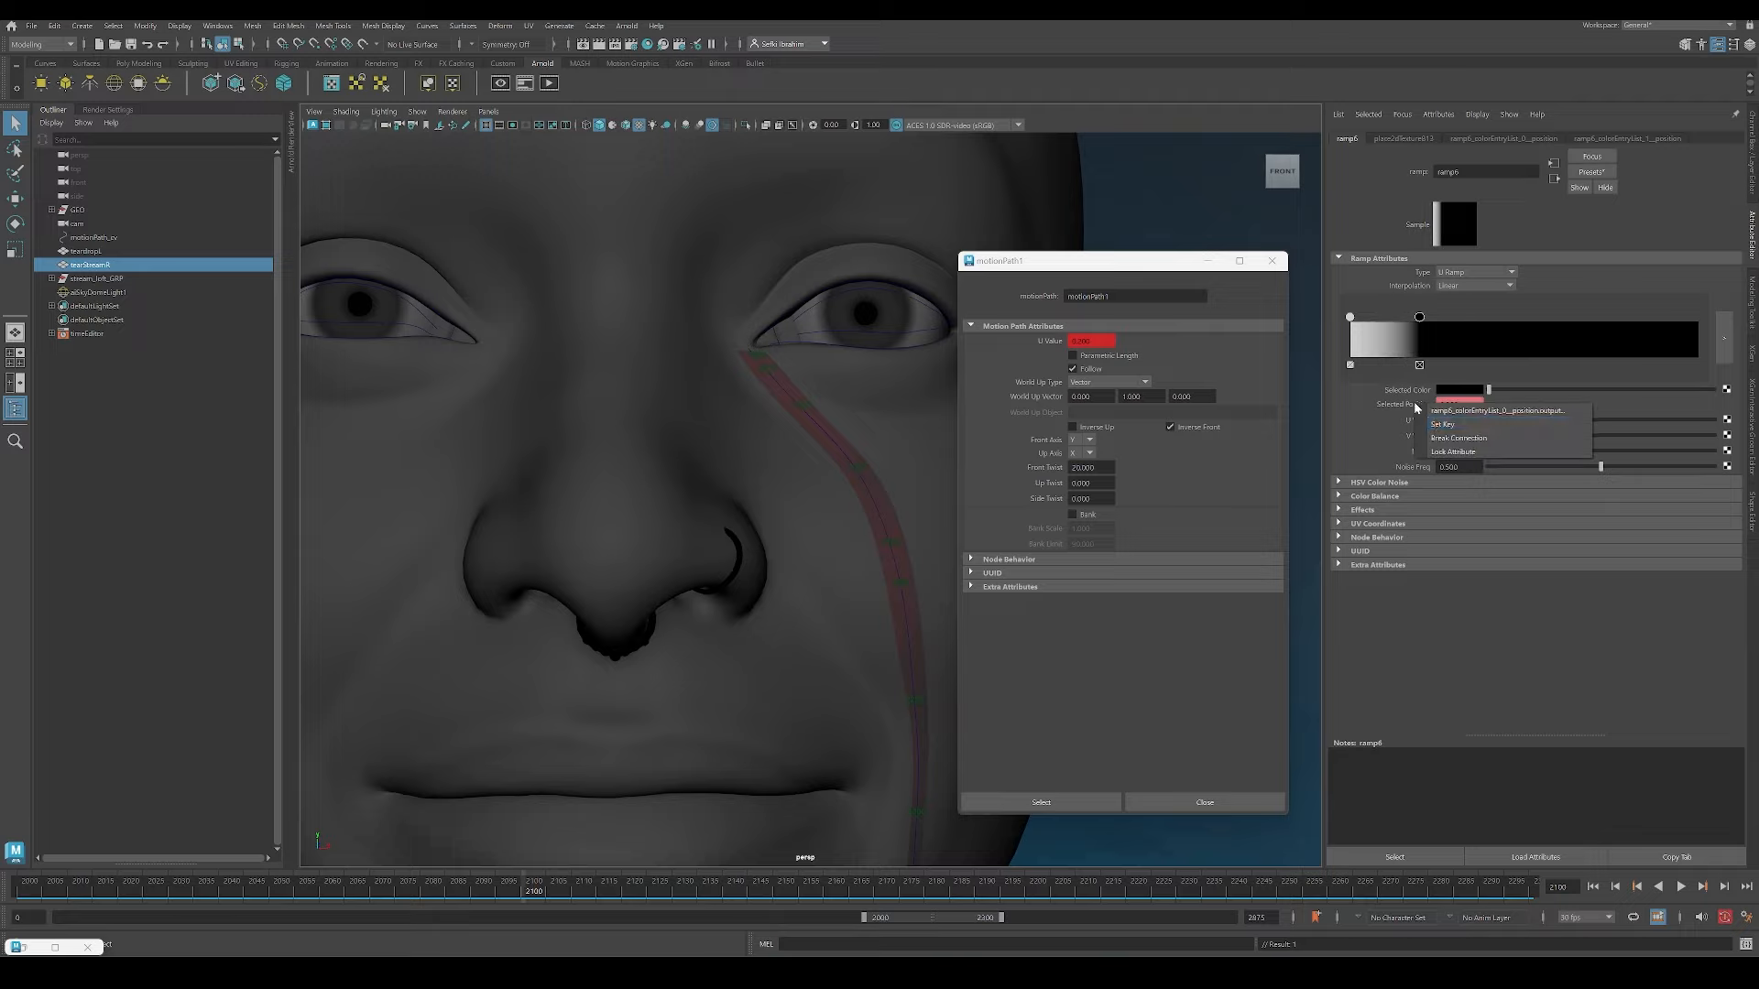
left_click(1445, 426)
Step: Keyframe the black ramp handle at position 0.3 on frame 2150
left_click(785, 895)
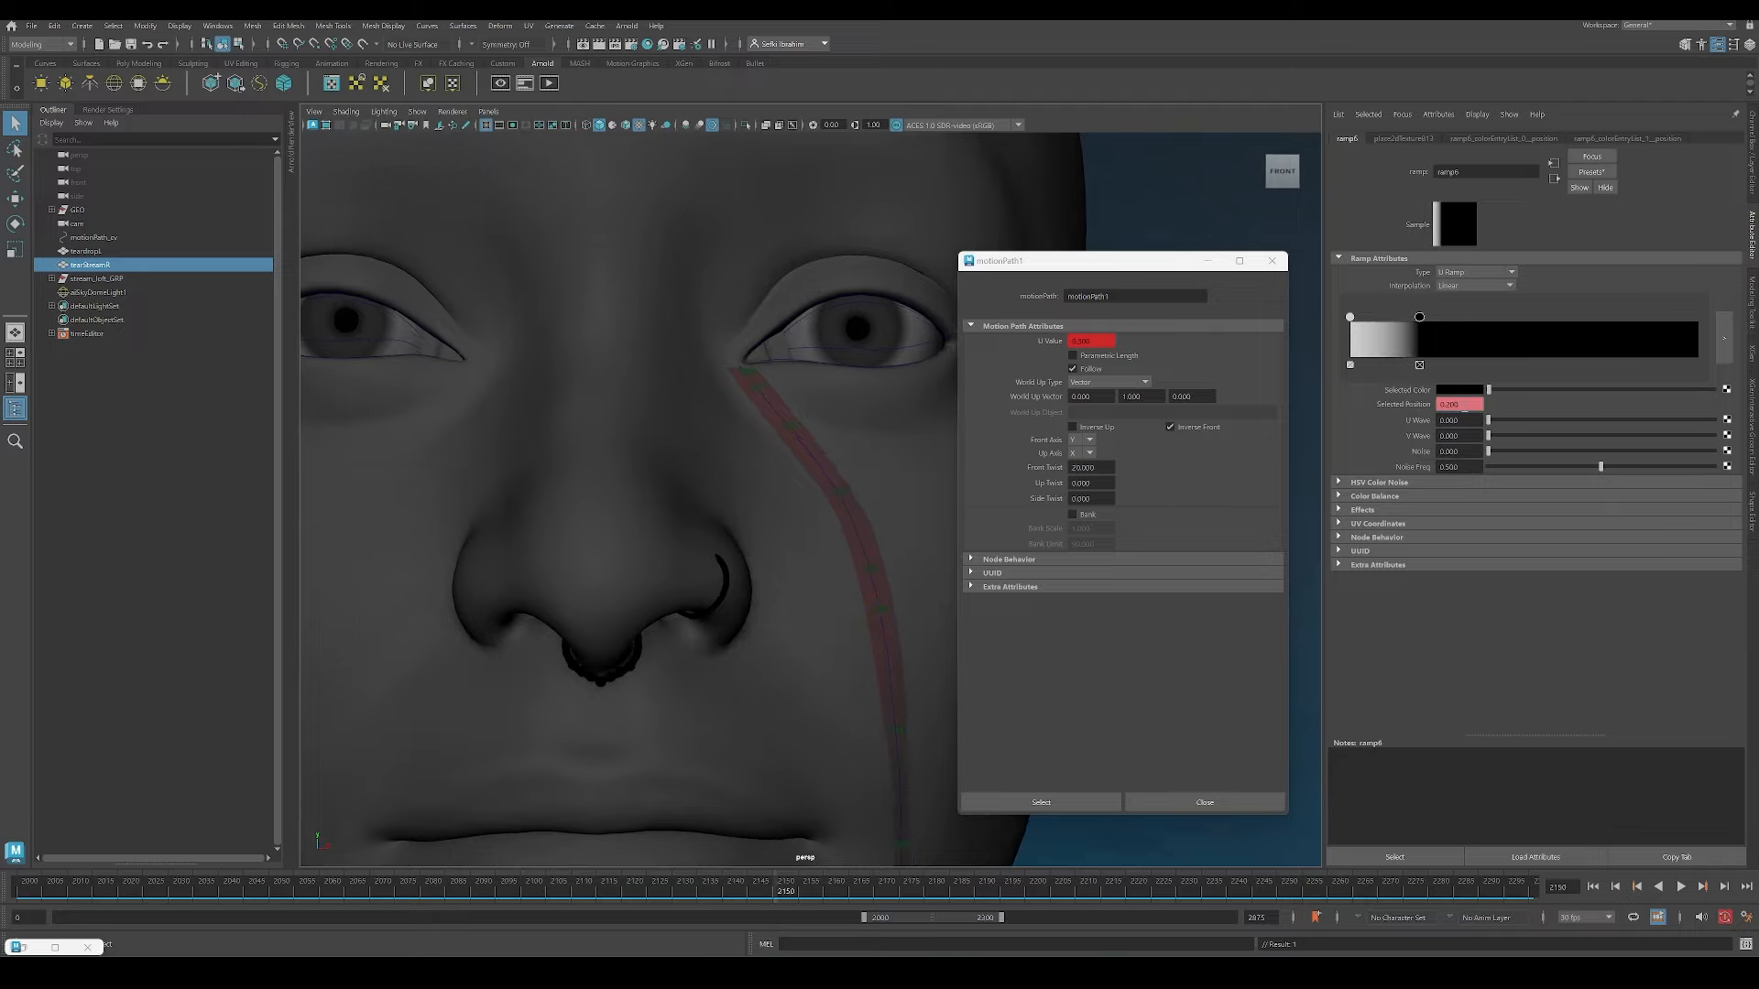
type("0.3")
key("Return")
right_click(1409, 410)
left_click(1446, 436)
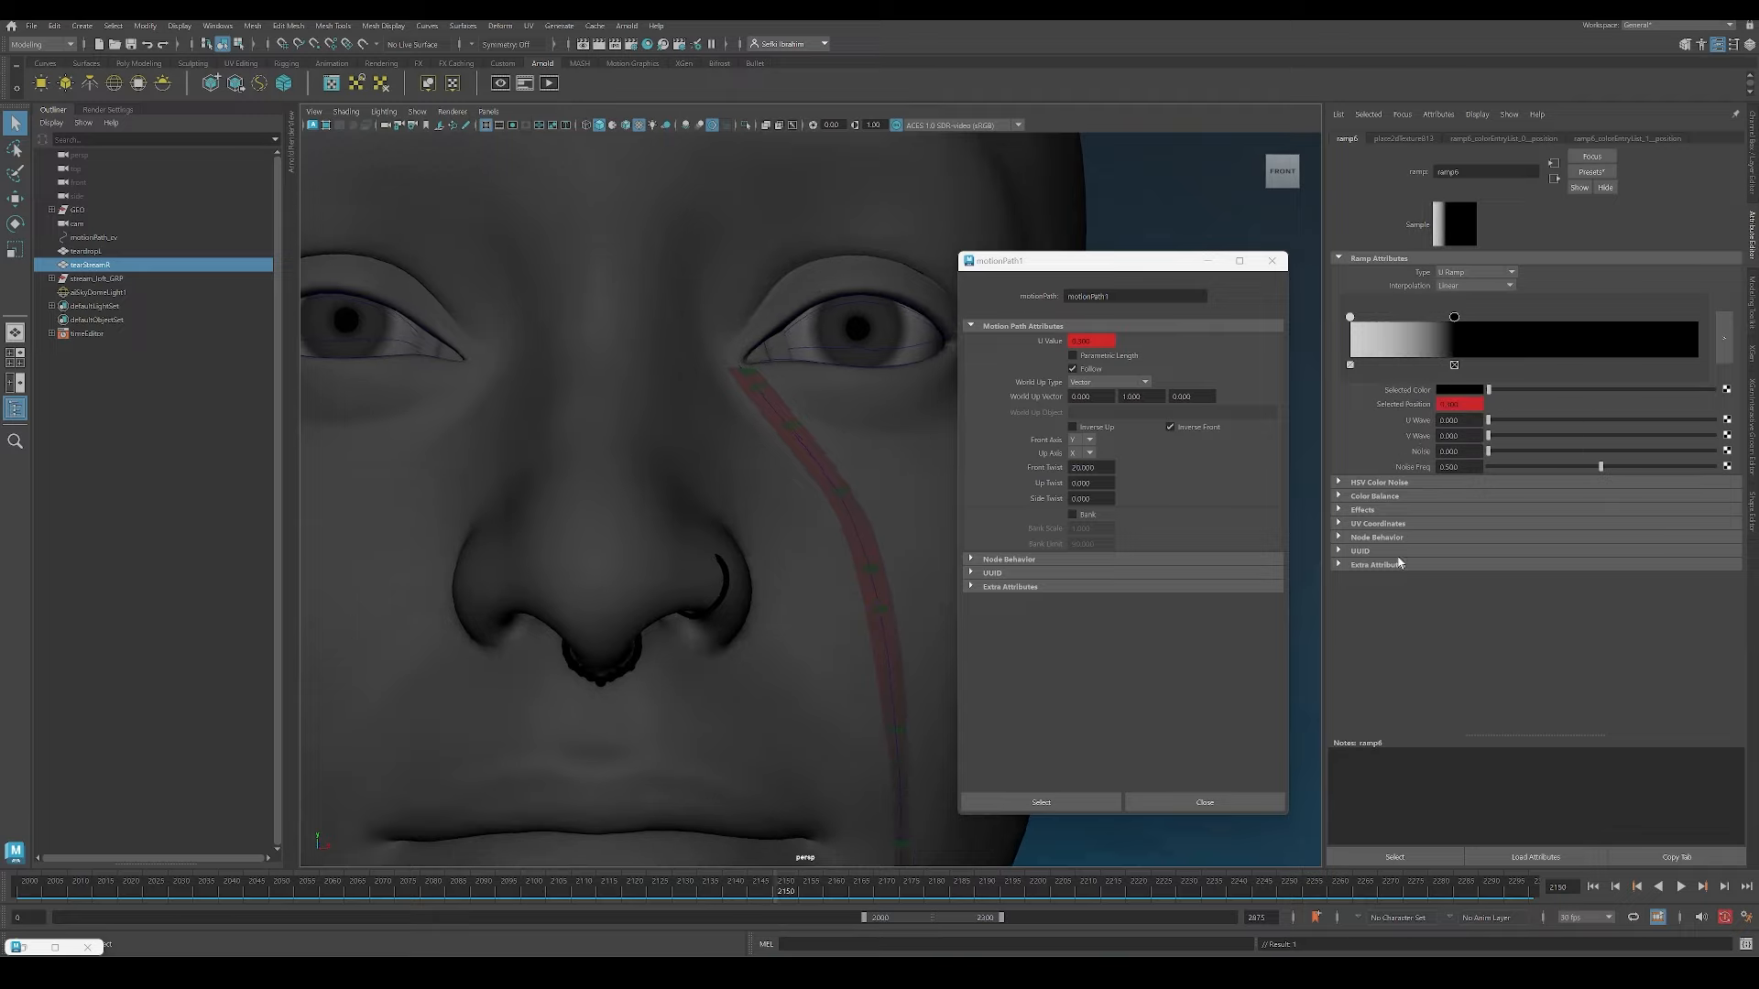
Step: Keyframe the black ramp handle at position 0.35 on frame 2200
left_click(1028, 895)
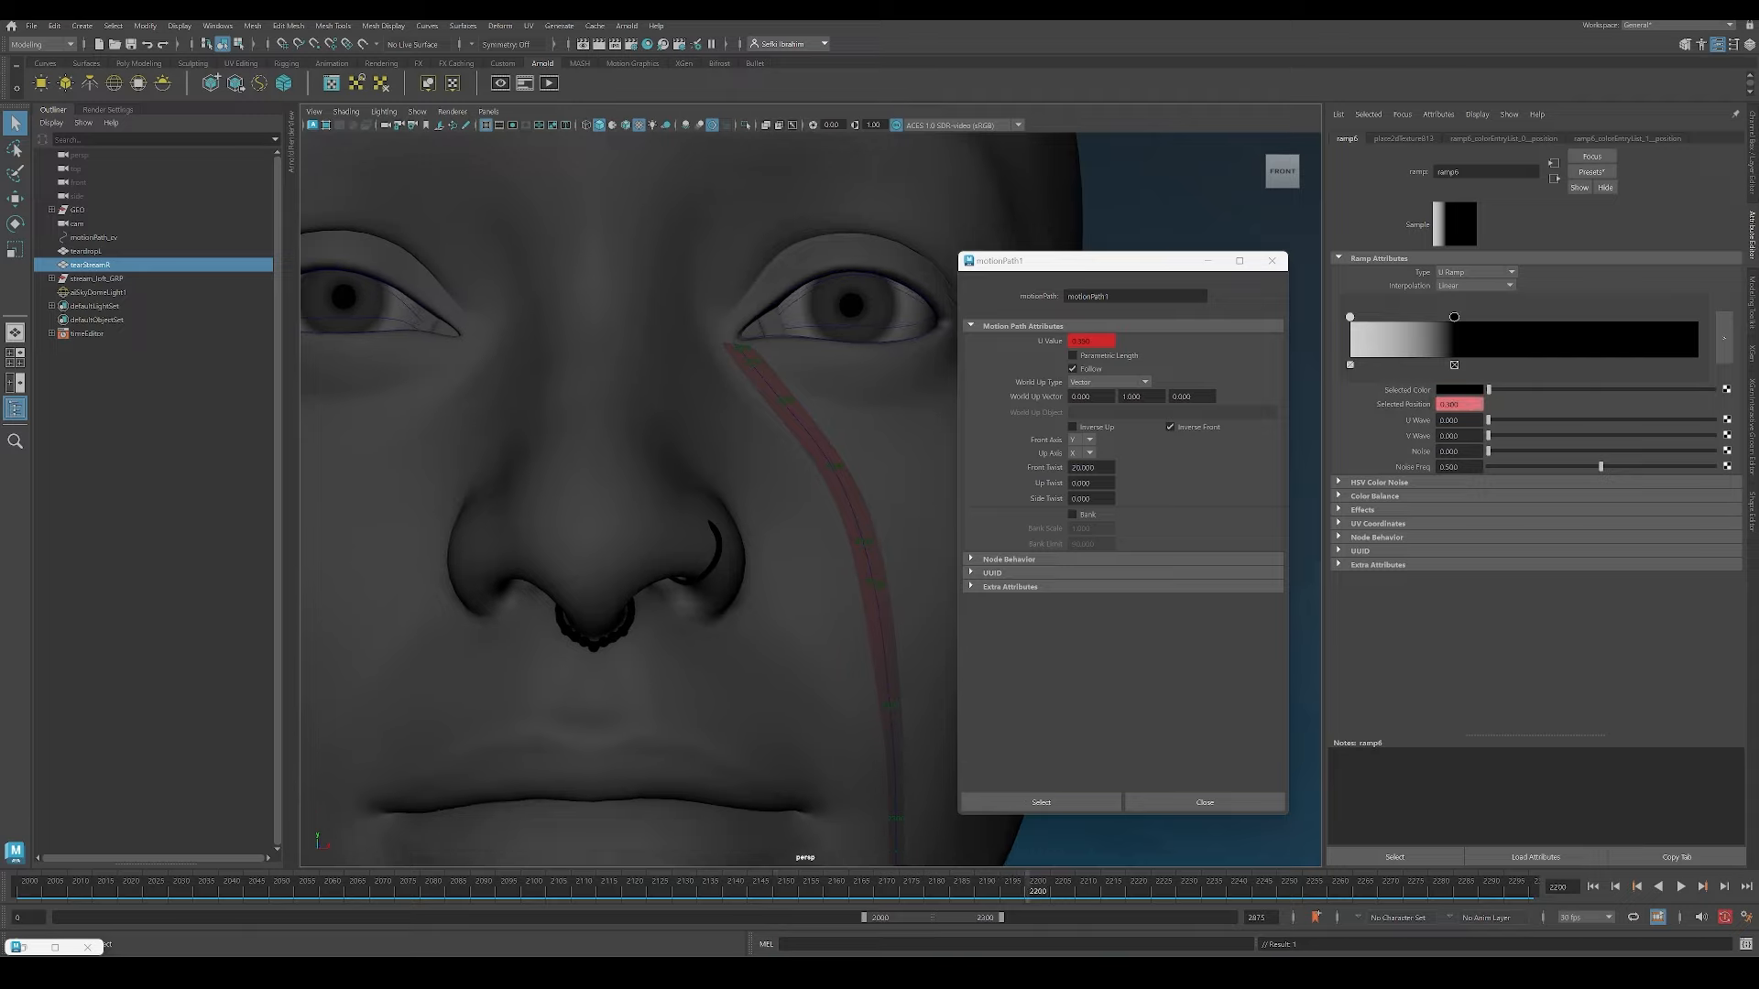
type("0.35")
key("Return")
right_click(1409, 409)
left_click(1445, 428)
key("ctrl+z")
Step: Keyframe the black ramp handle at position 0.5 on frame 2250
left_click(1280, 895)
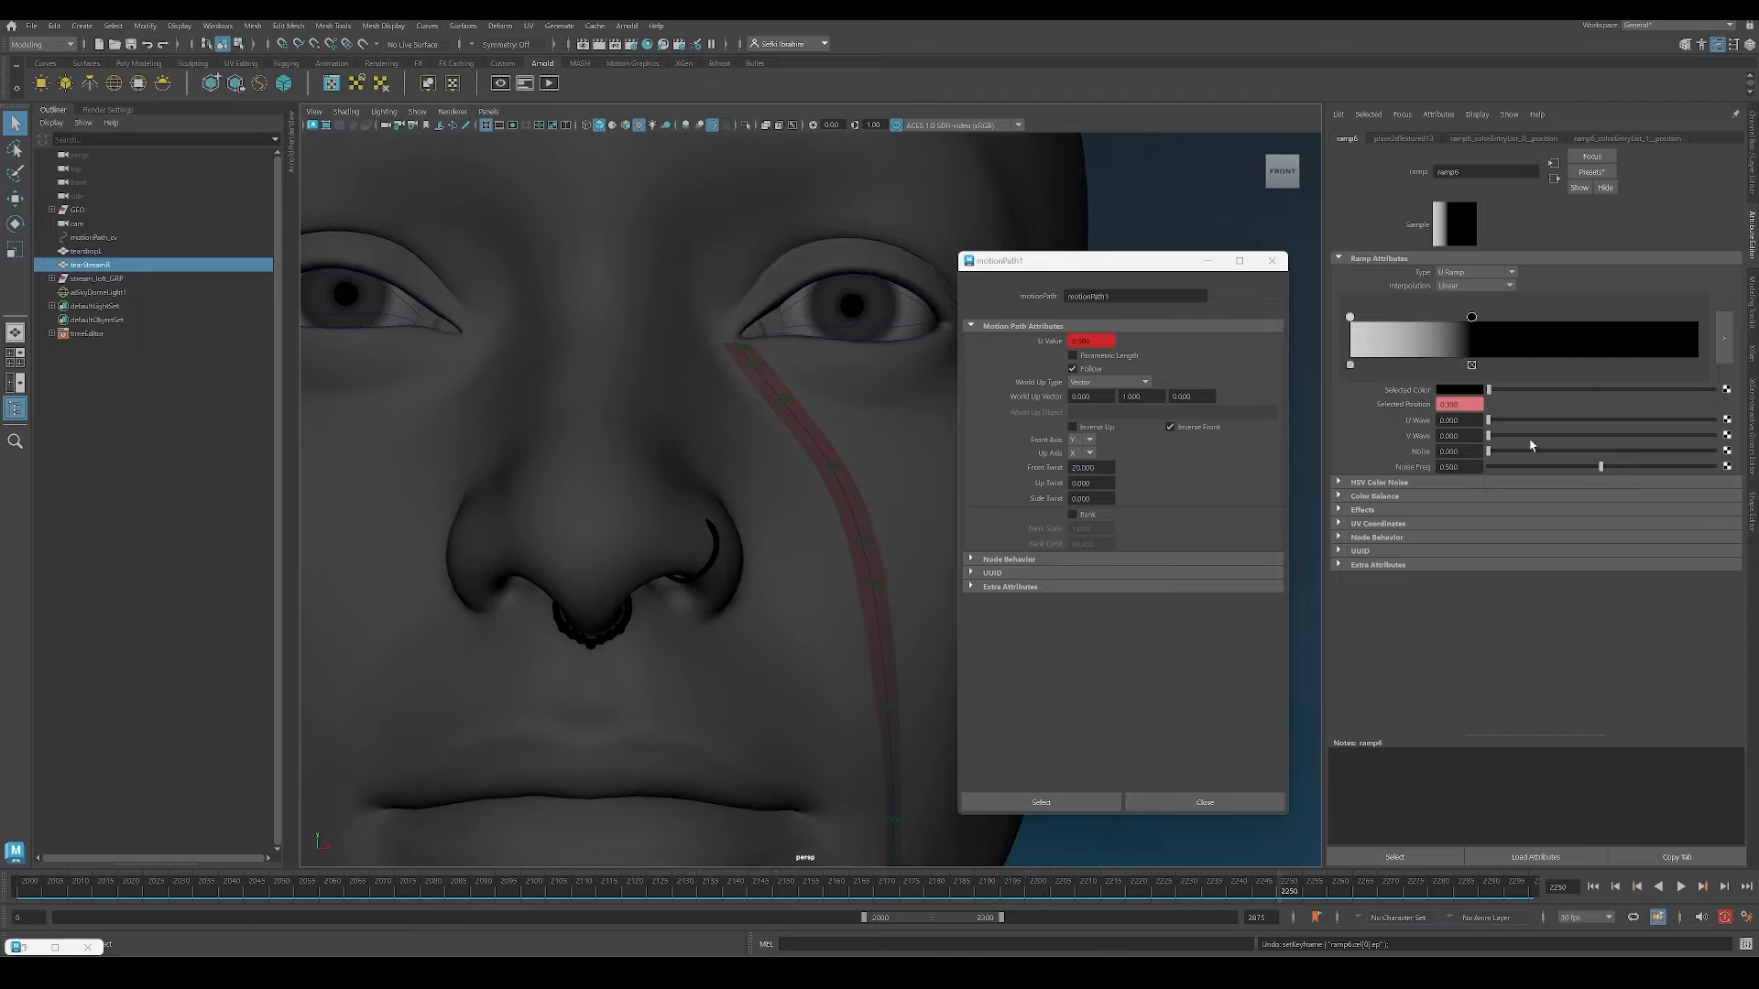
type("0.5")
key("Return")
right_click(1409, 409)
left_click(1445, 427)
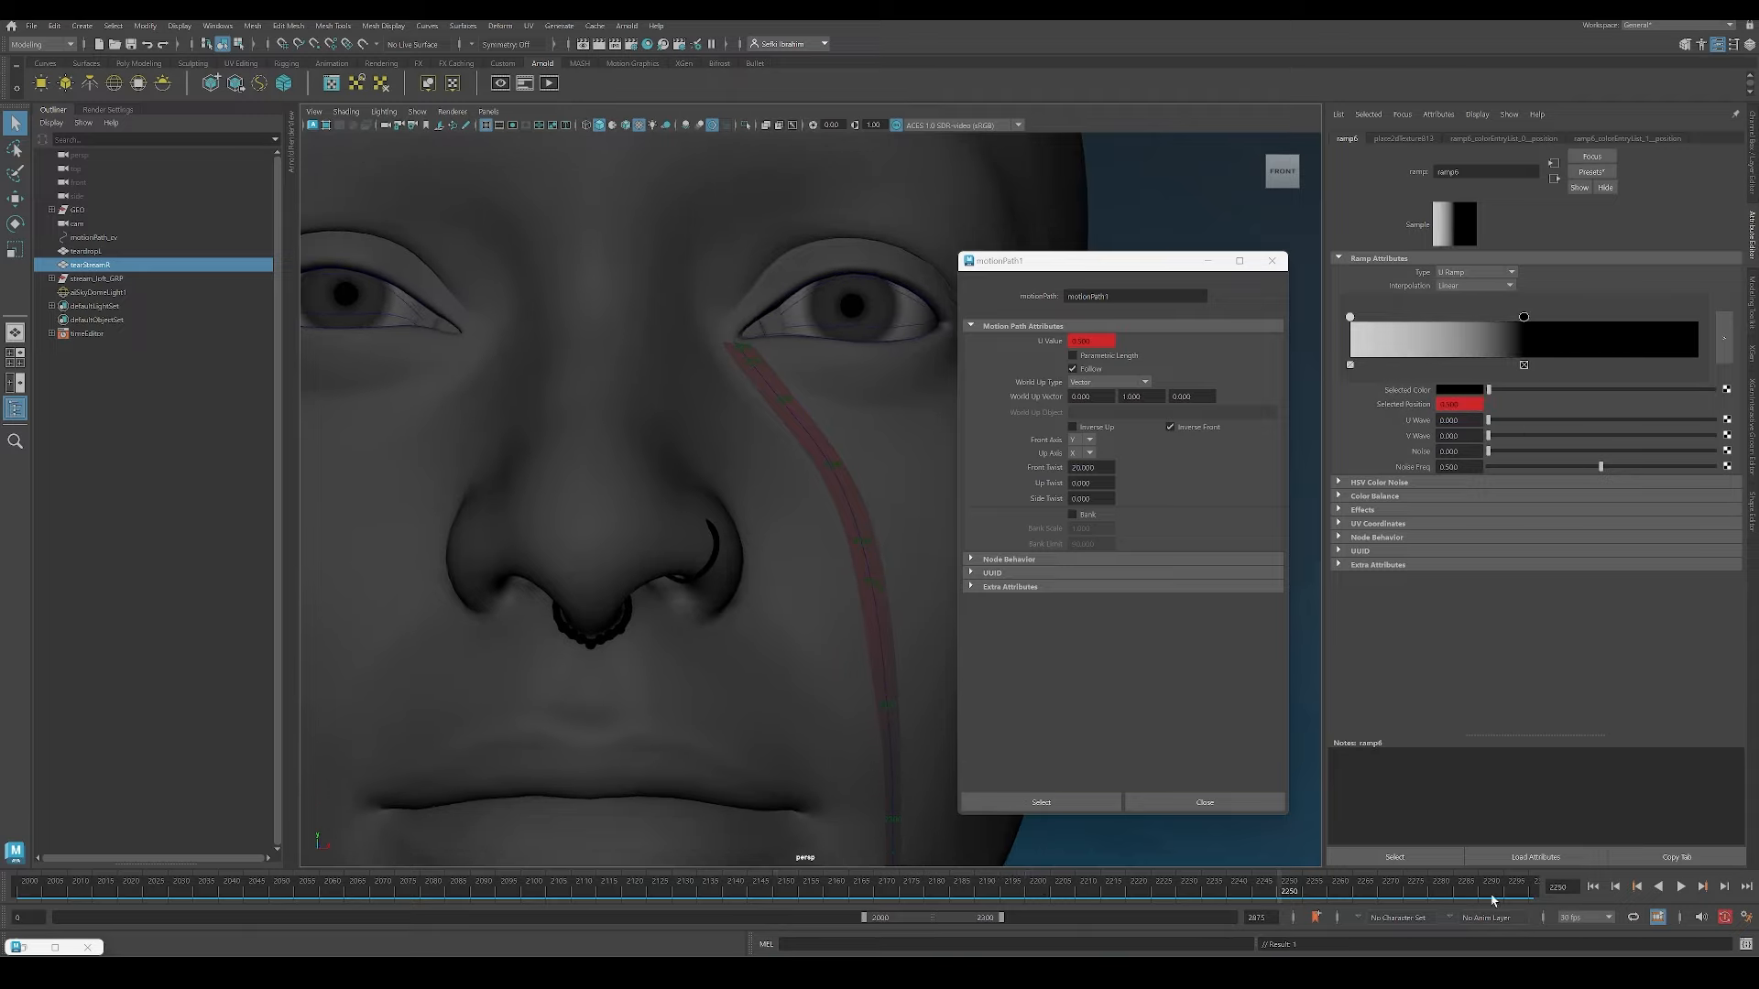
Step: Keyframe the black ramp handle at position 0.65 on frame 2300
left_click(1531, 896)
type("0.65")
key("Return")
right_click(1401, 404)
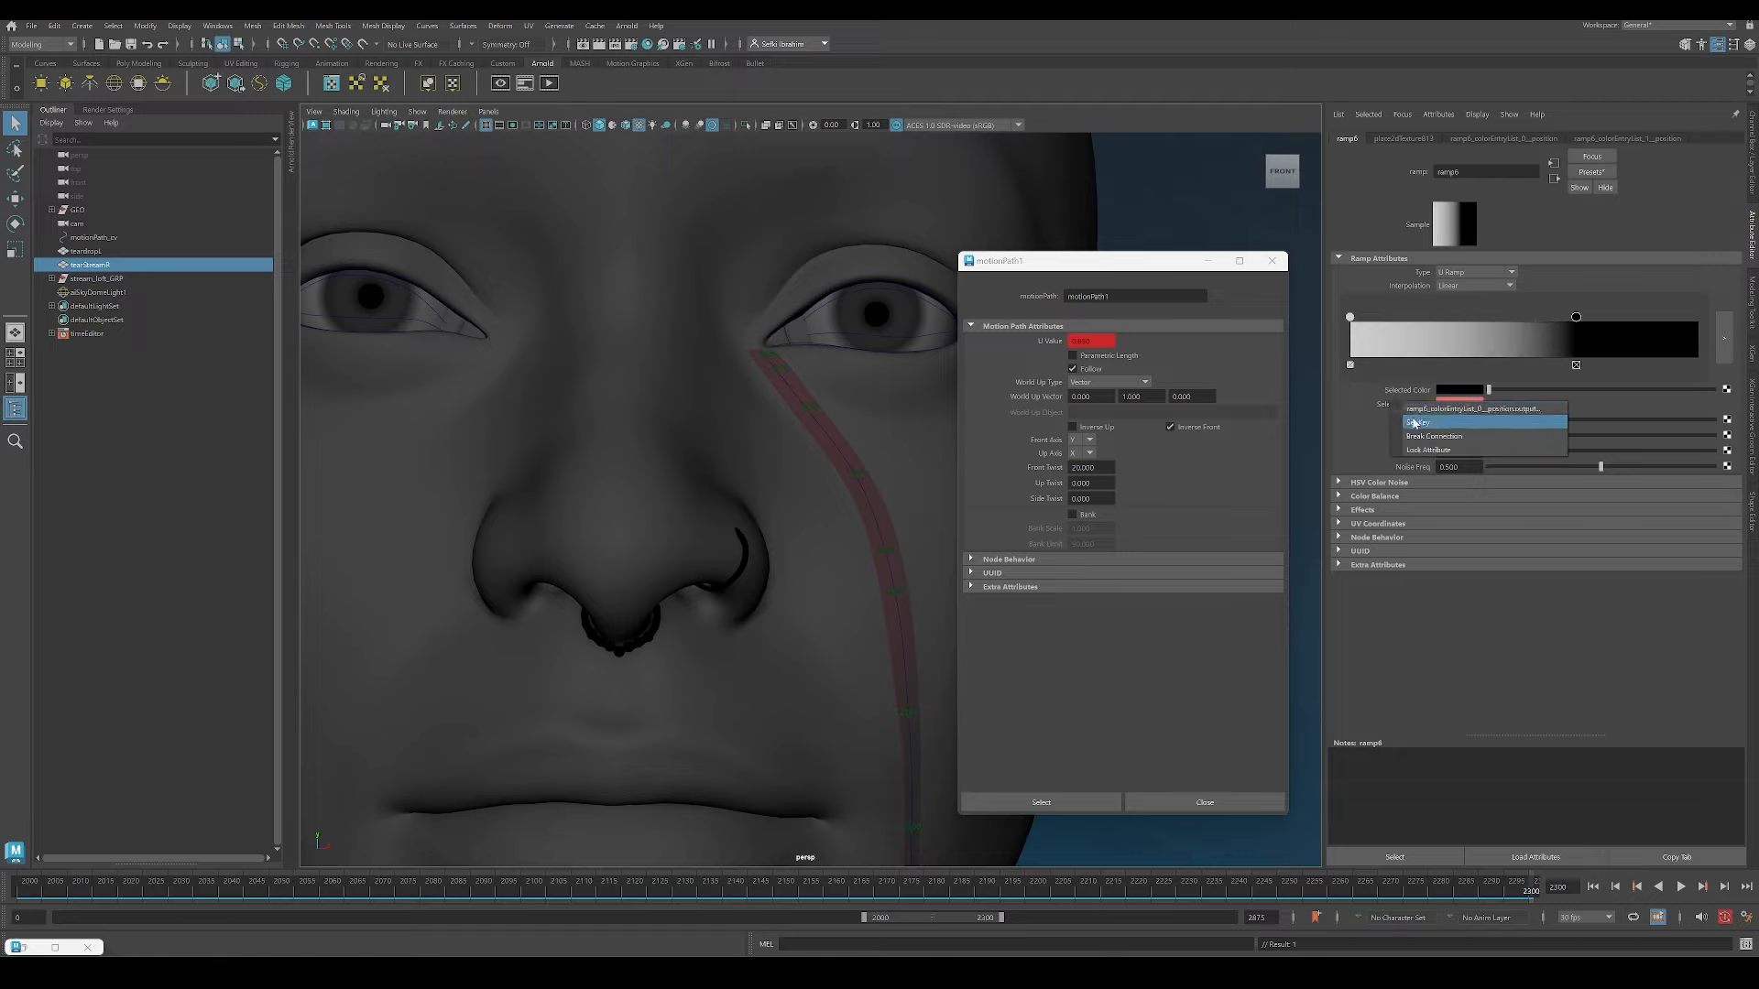
left_click(1418, 421)
Step: Keyframe the white ramp handle's position on frame 2015, and at 0.05 on frame 2050
left_click_drag(1525, 897, 4, 904)
left_click(97, 893)
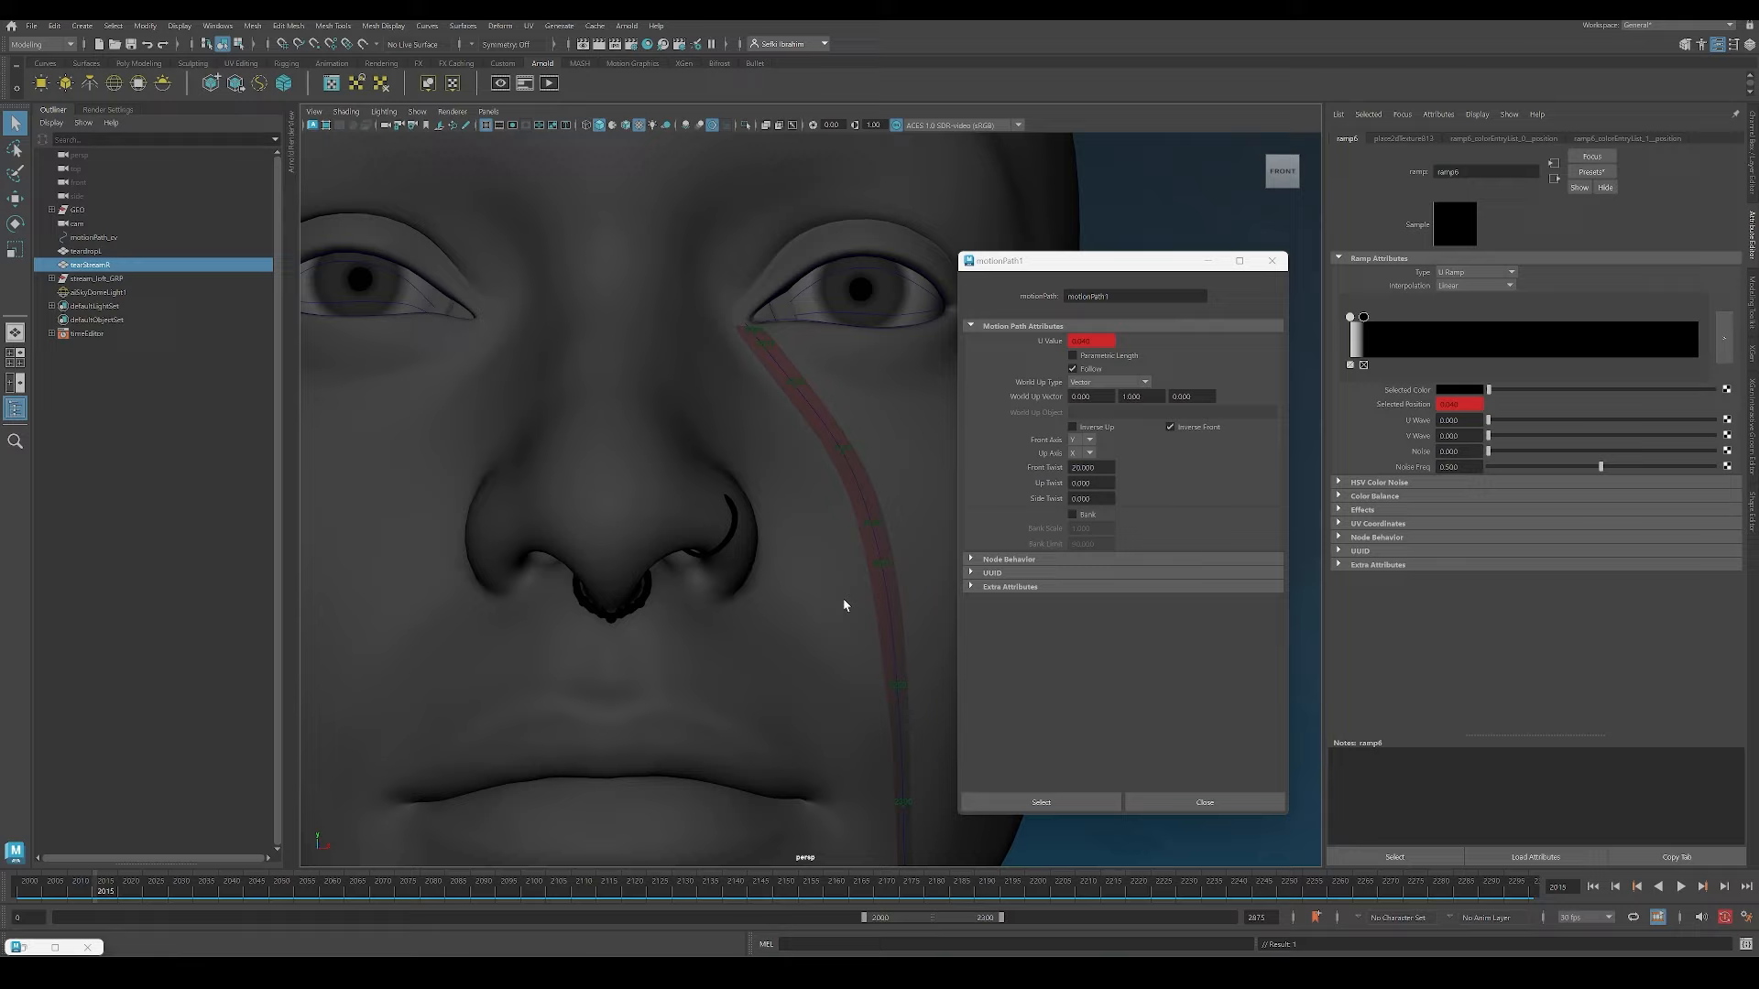
left_click(1350, 318)
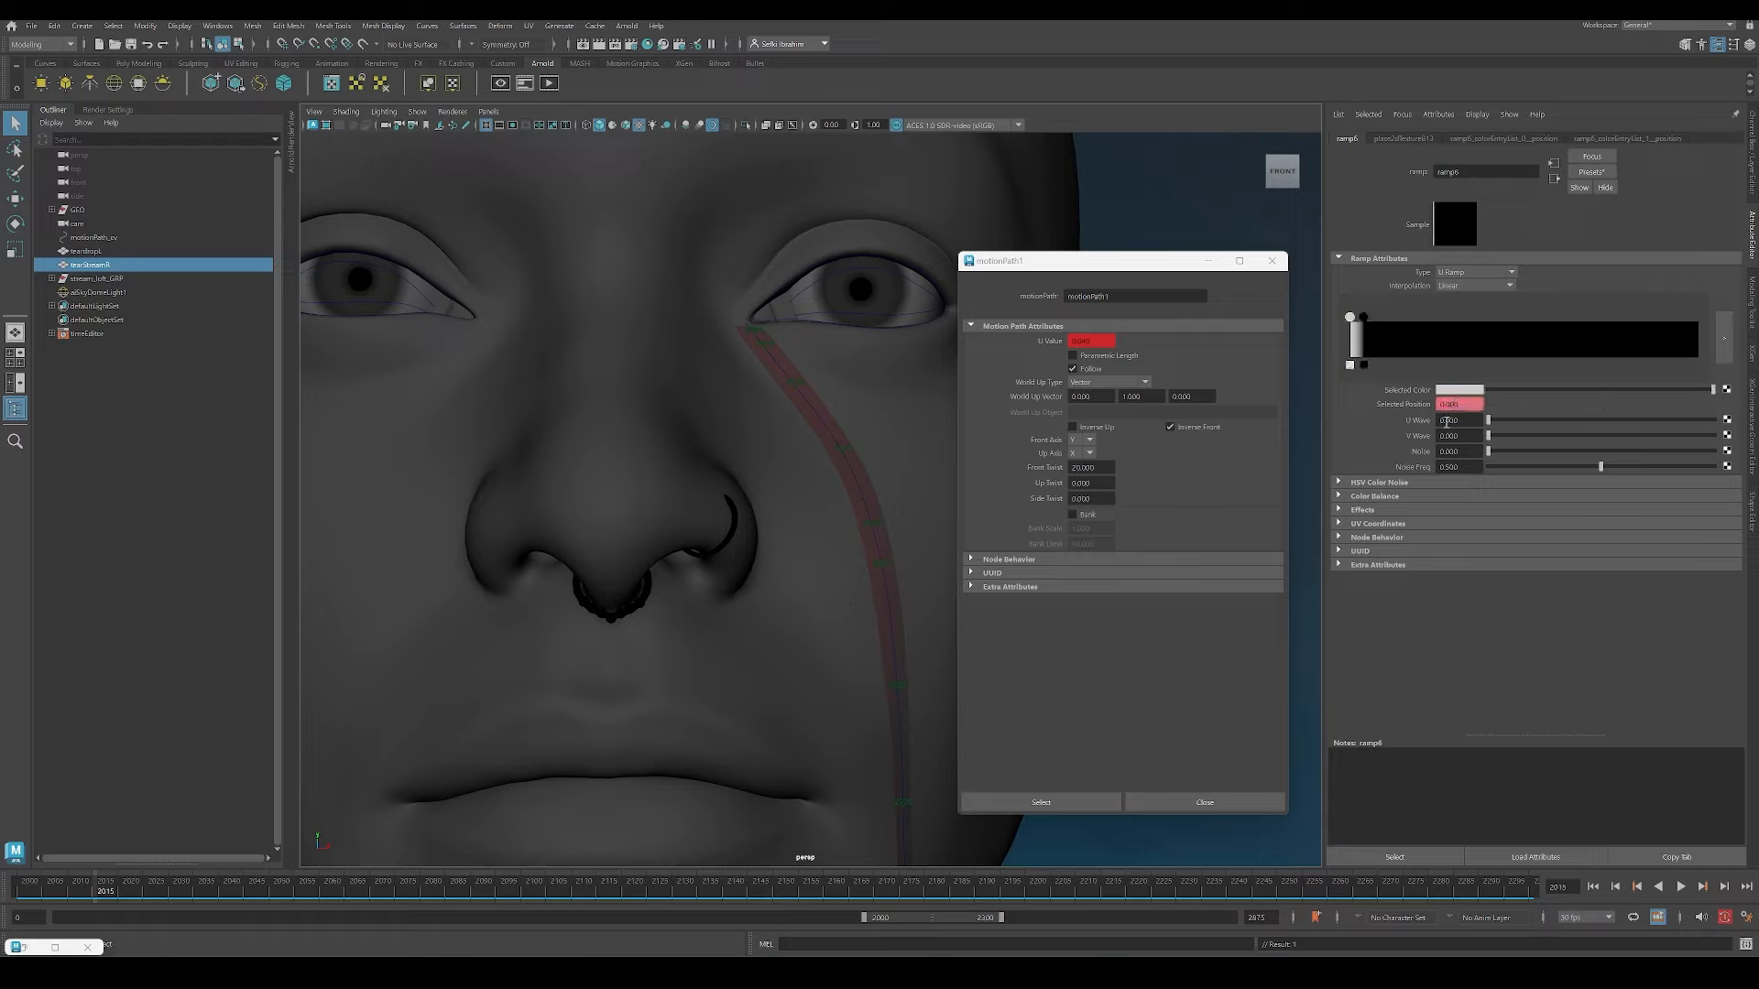
left_click(284, 892)
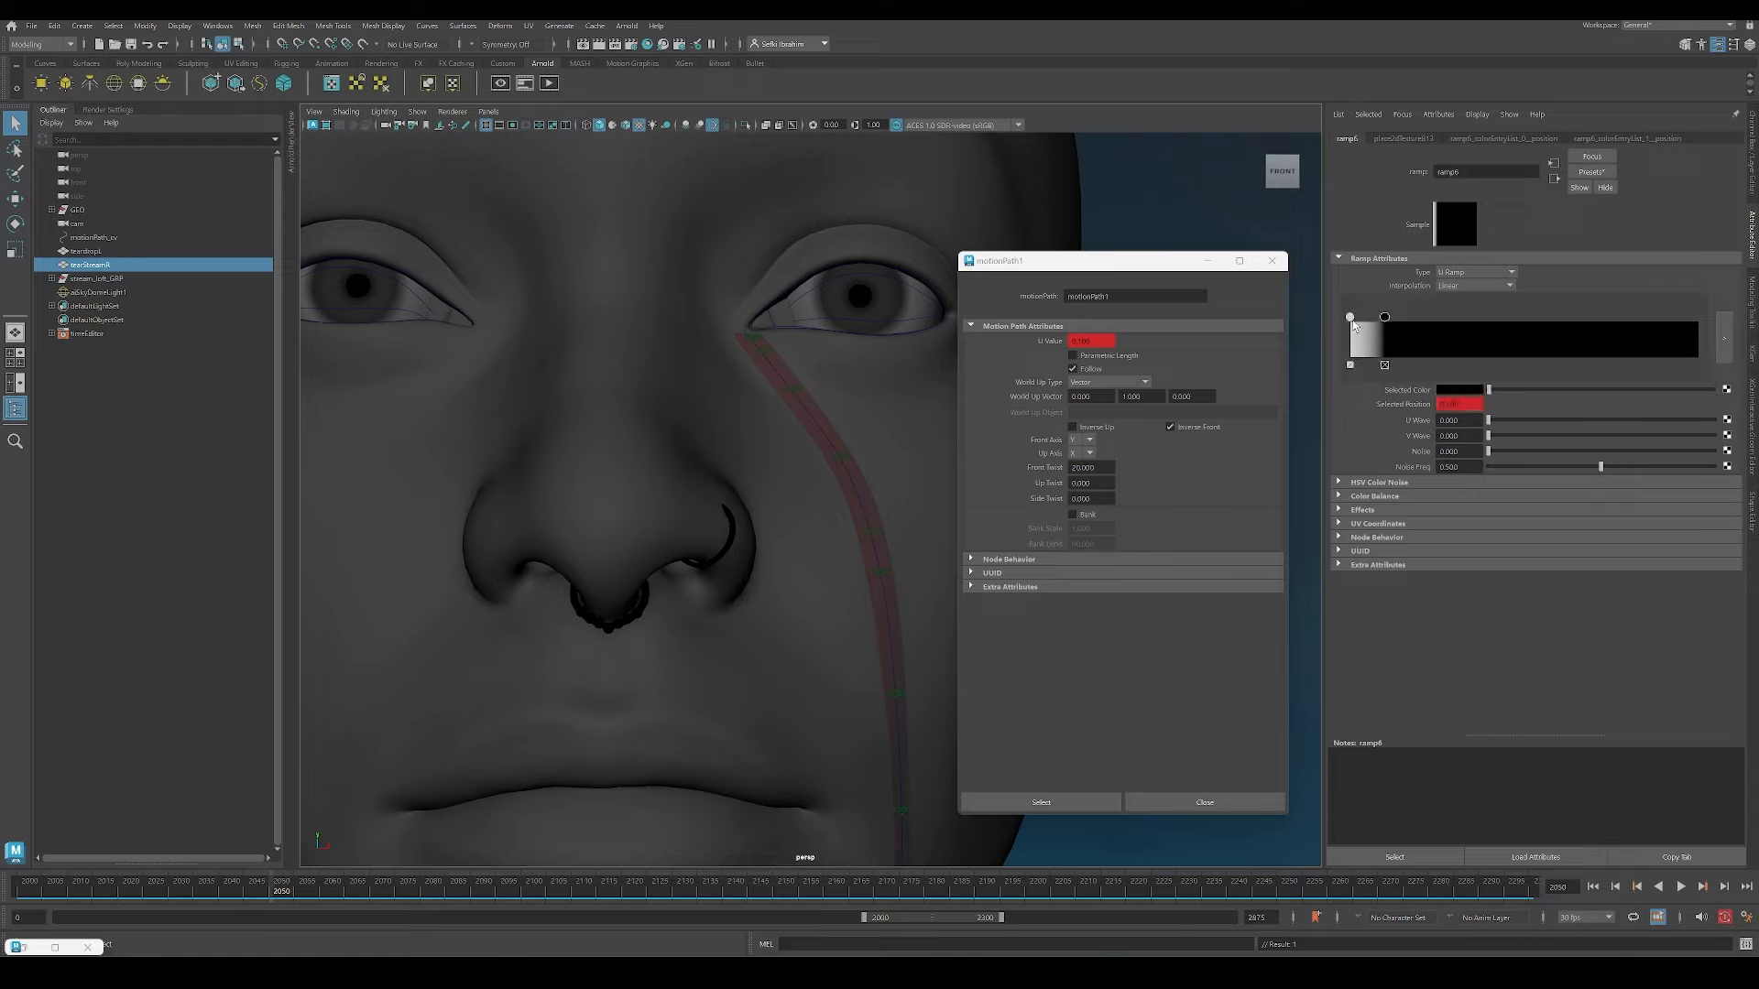
double_click(1435, 404)
key("Return")
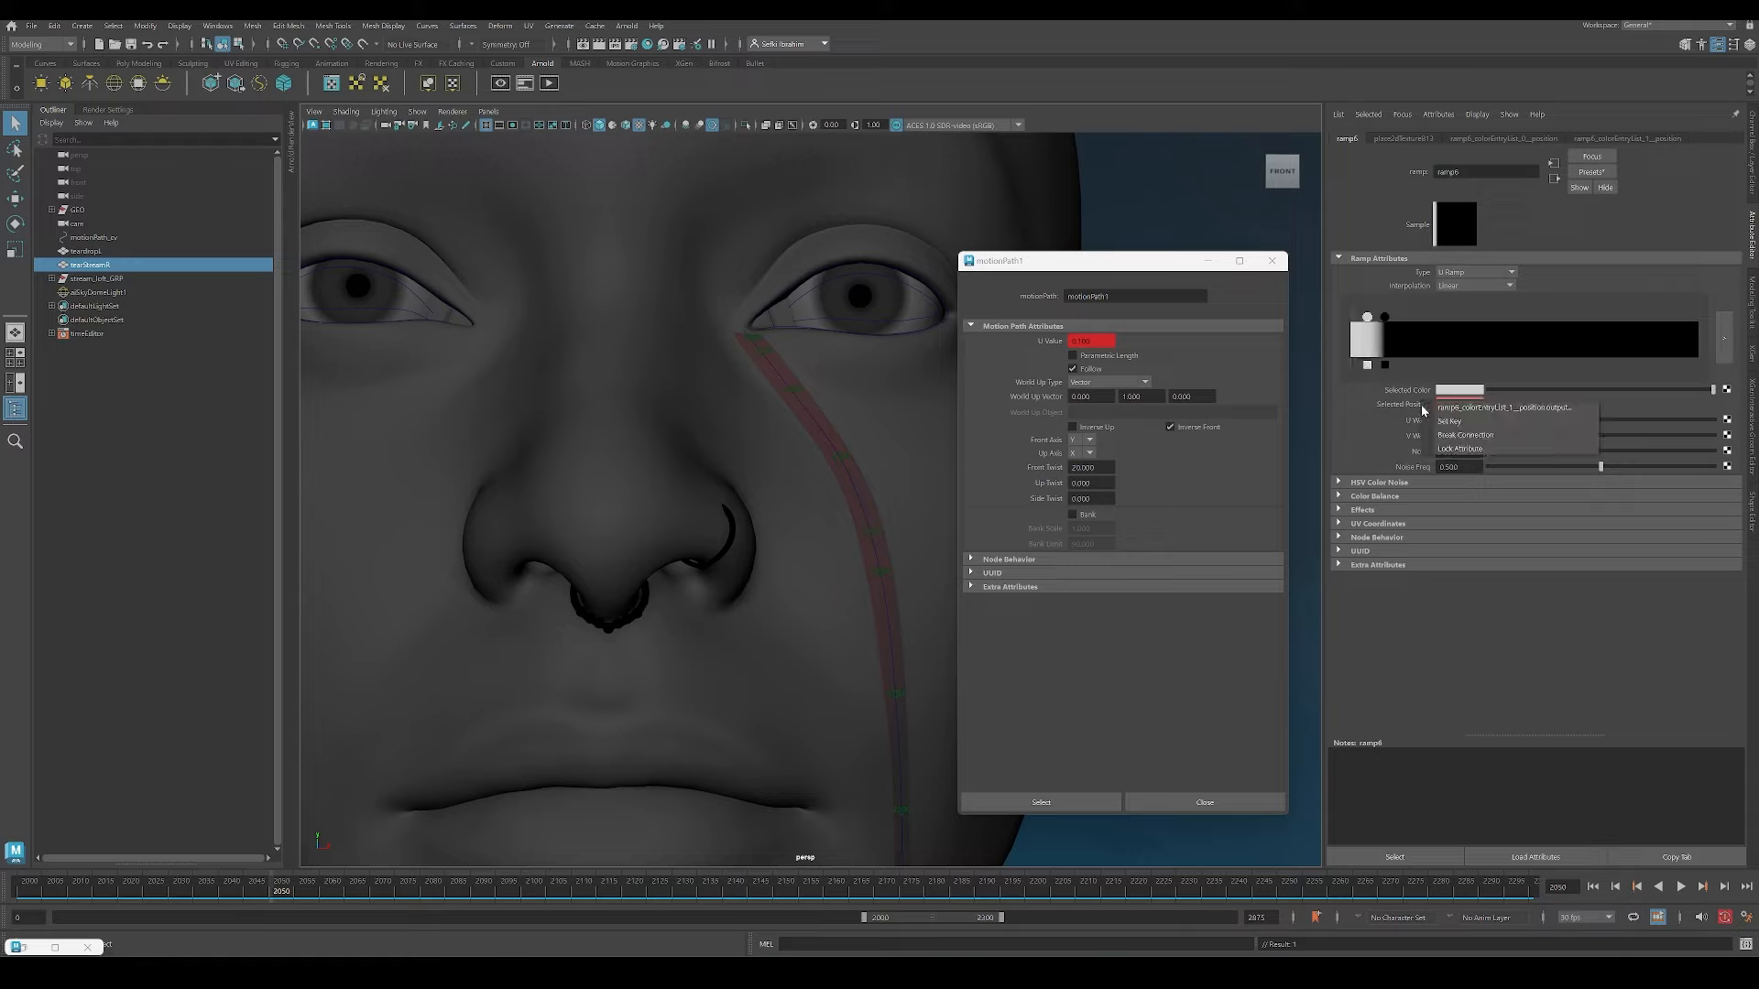
Step: Keyframe the white ramp handle at position 0.15 on frame 2100
left_click(532, 894)
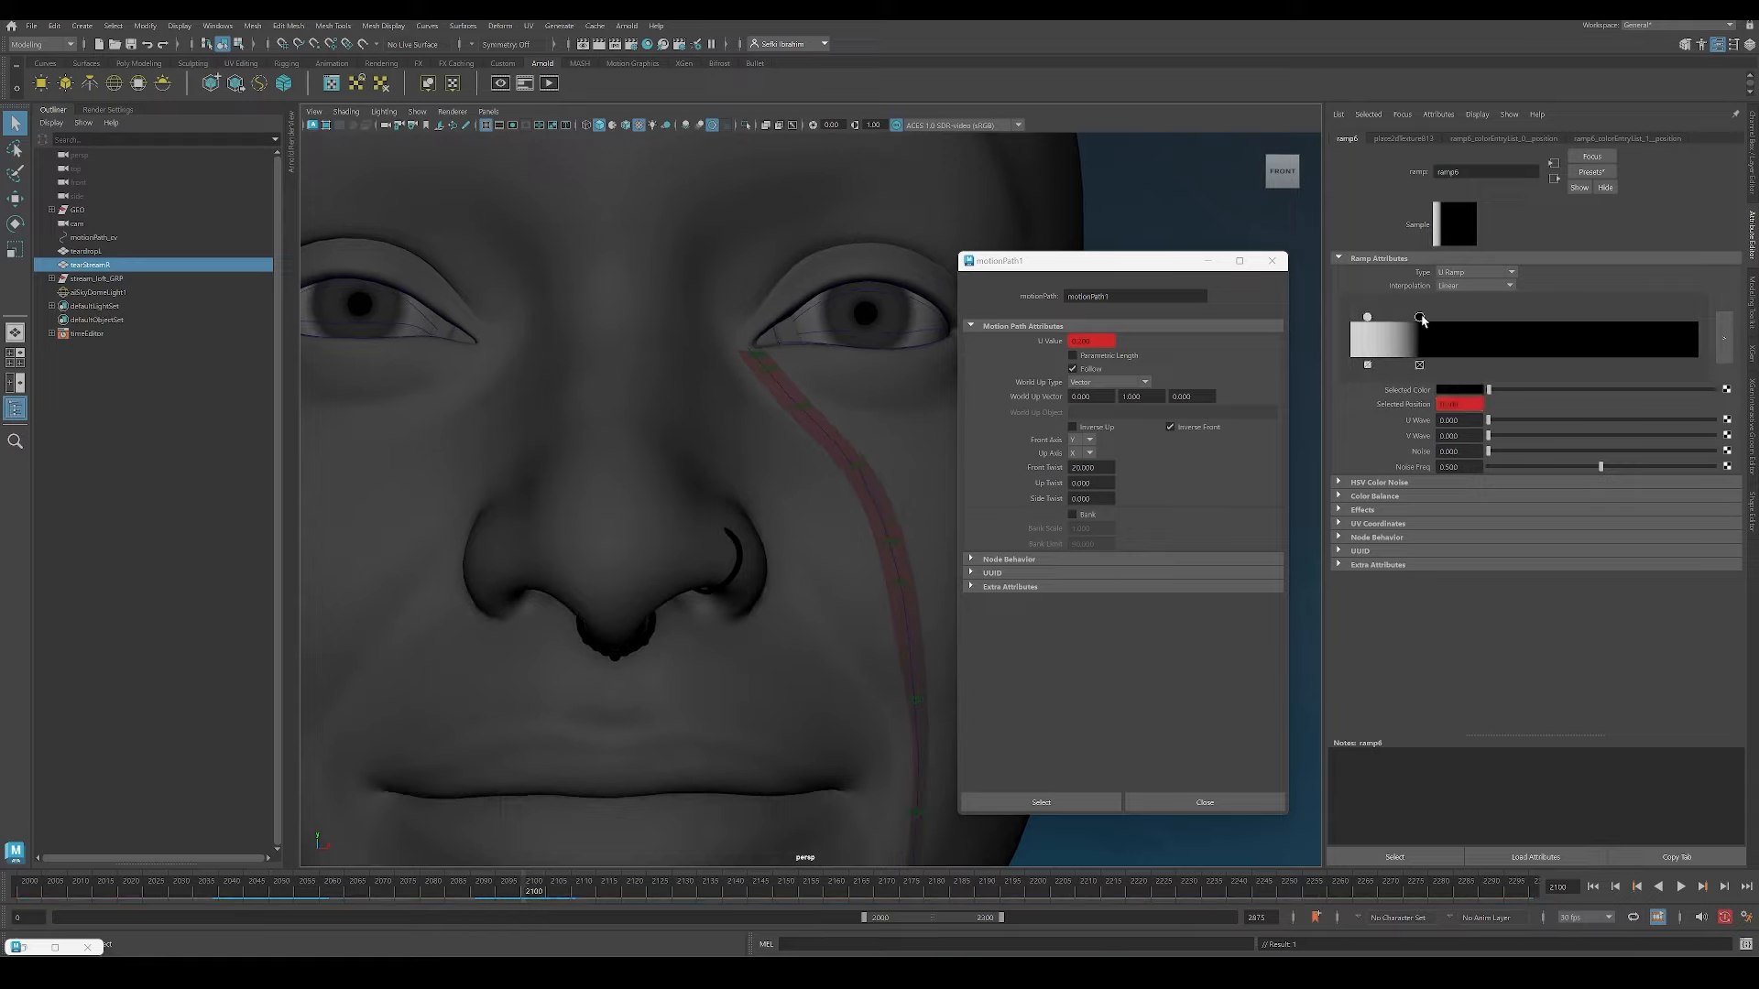
type("0.15")
key("Return")
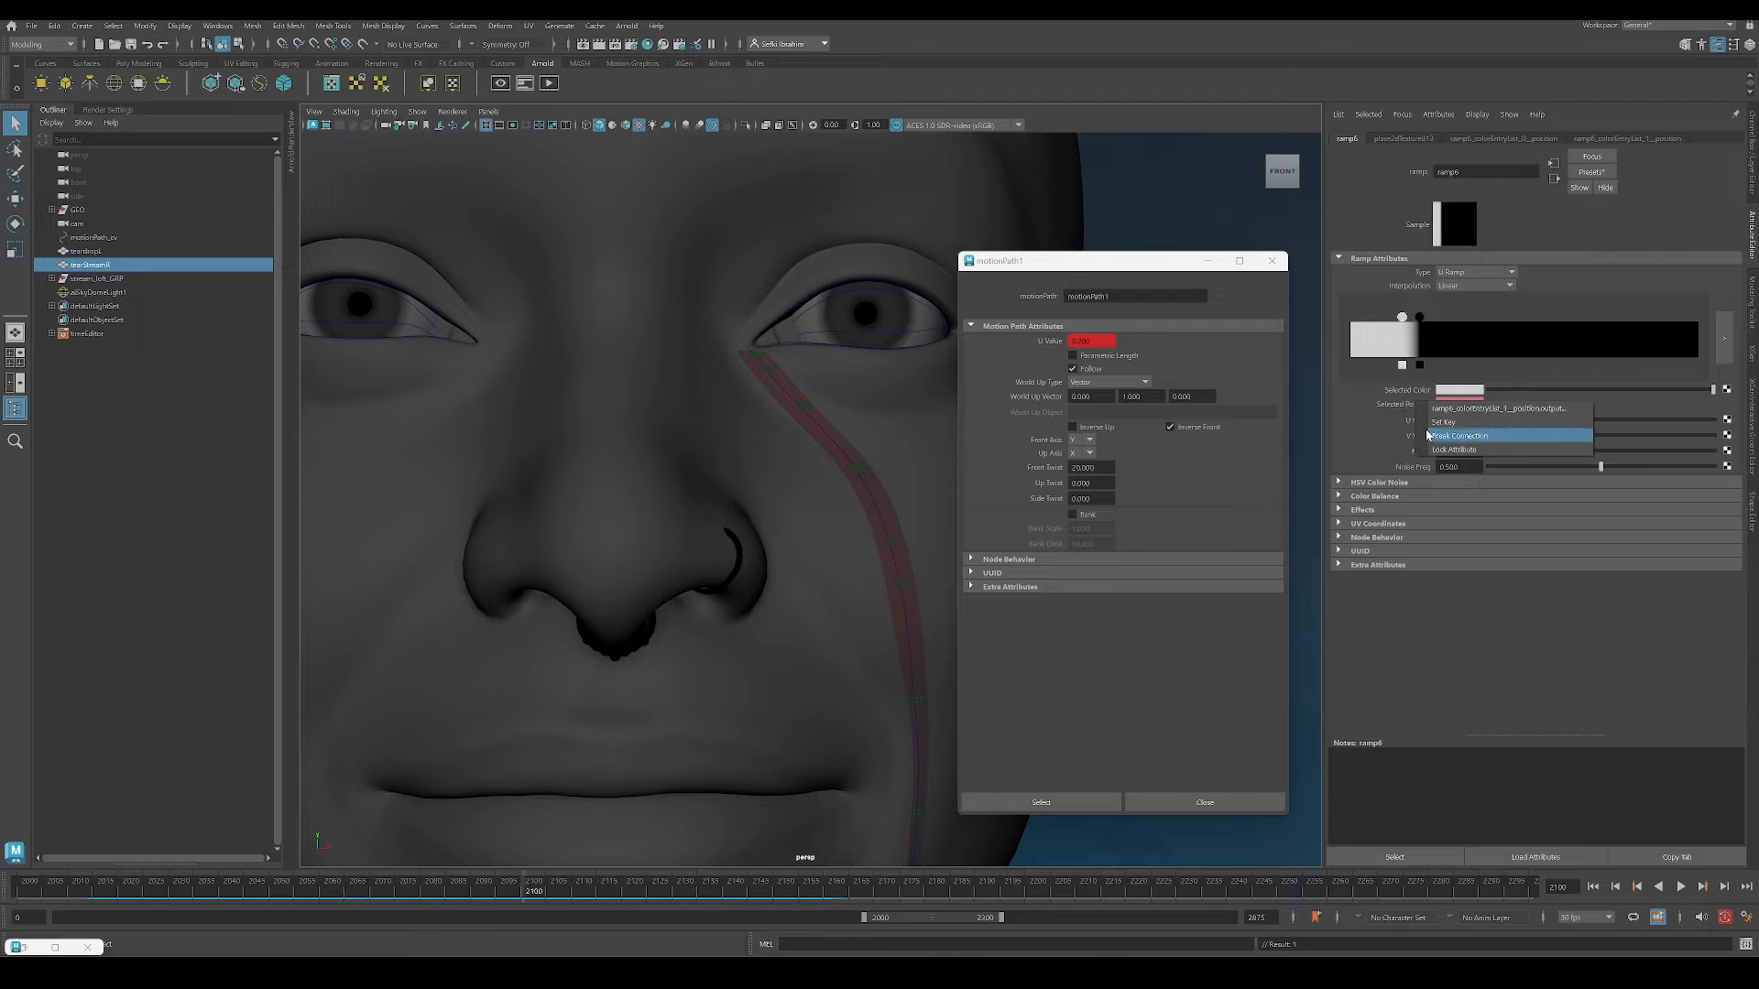
Step: Keyframe the white ramp handle at position 0.25 on frame 2150
left_click(787, 894)
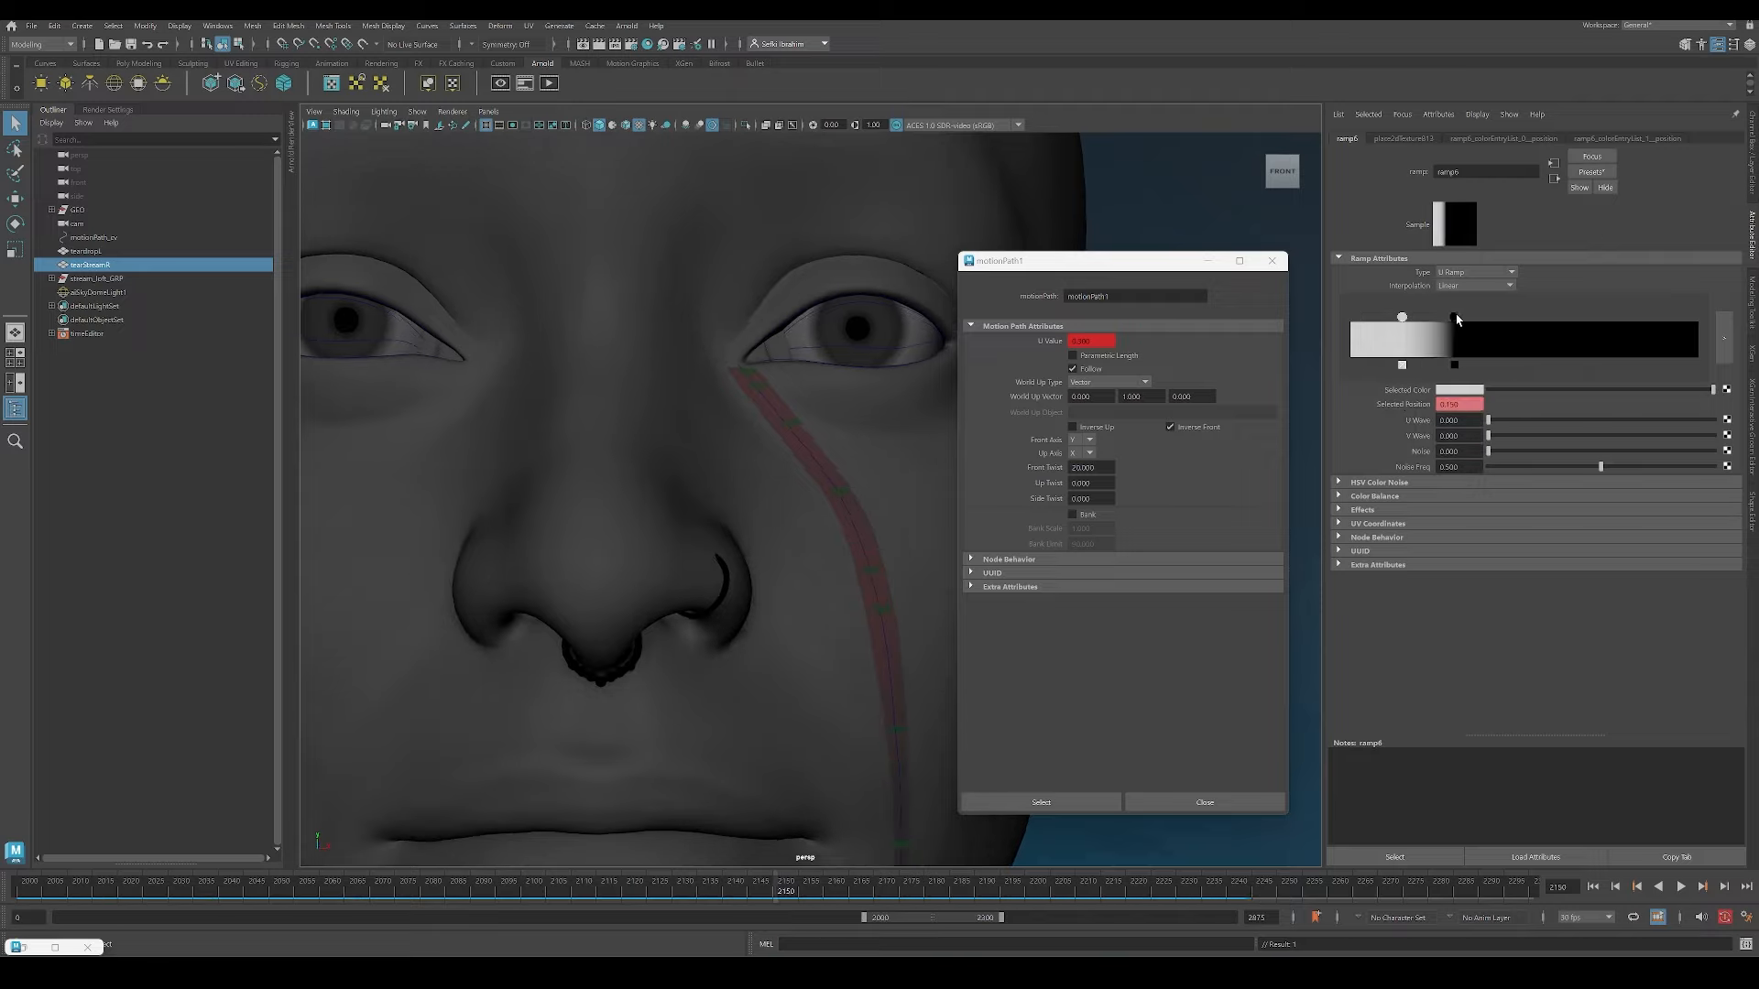
double_click(1452, 404)
type(".25")
key("Return")
Step: Keyframe the white ramp handle at position 0.3 on frame 2200
left_click(1045, 894)
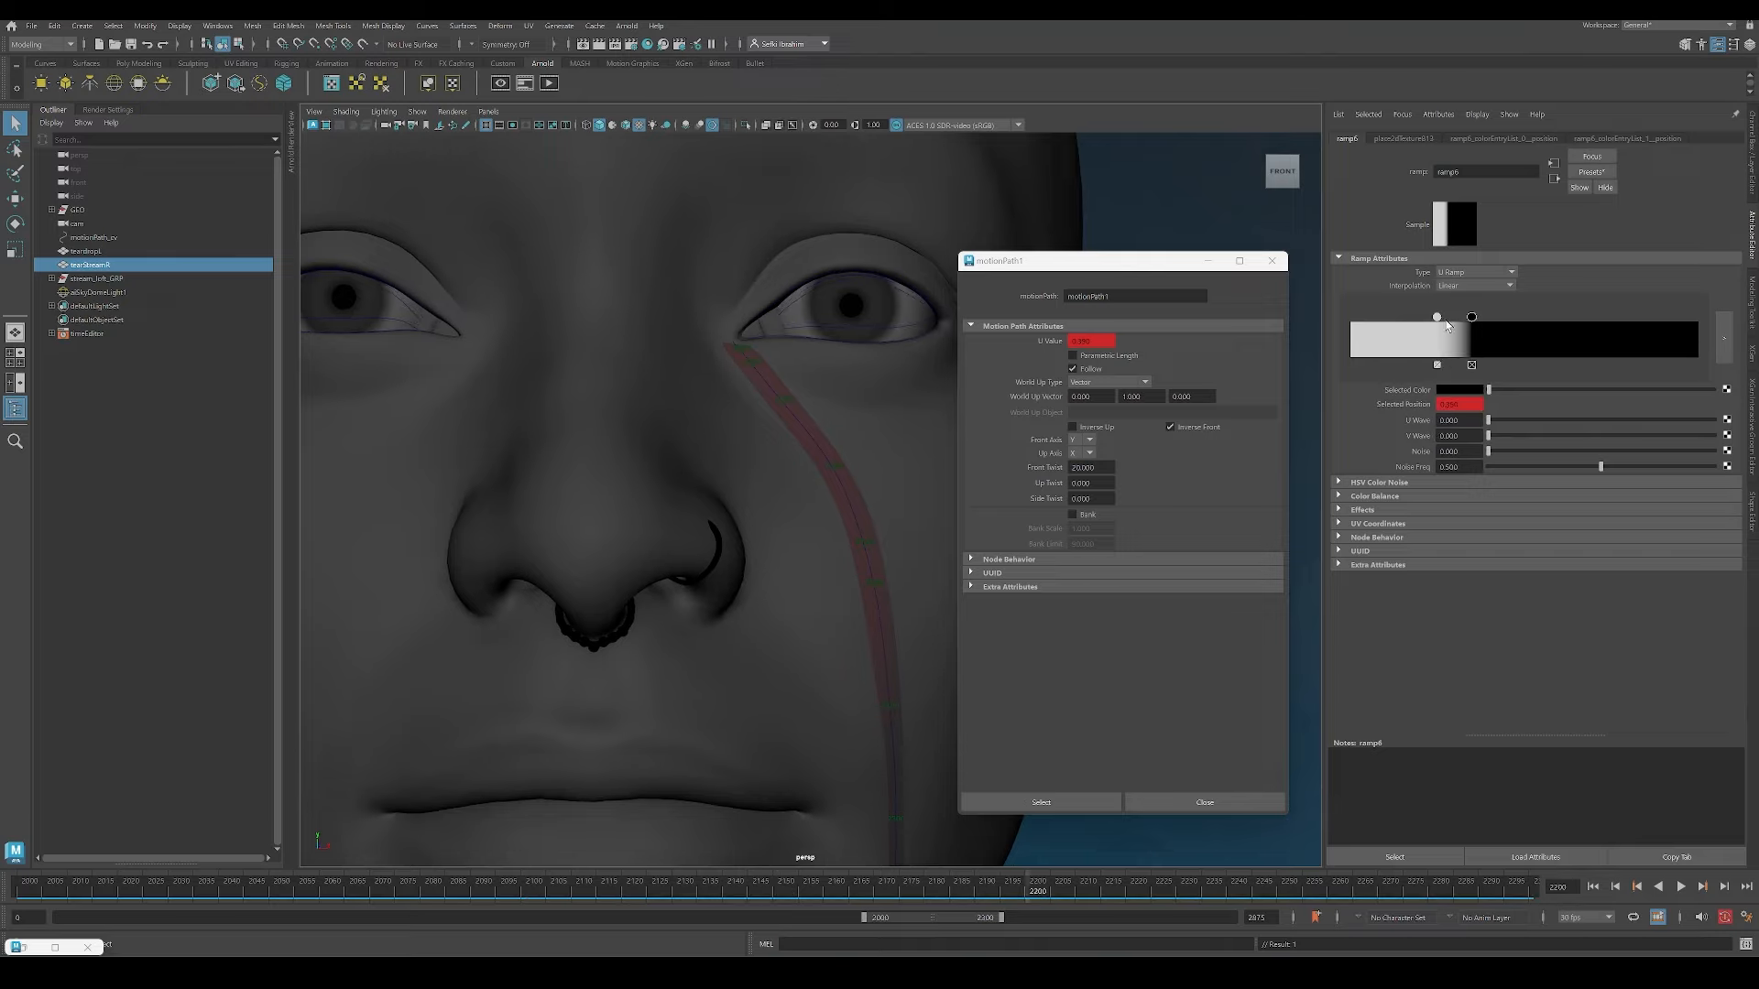
type(".3")
key("Return")
Step: Keyframe the white ramp handle at position 0.45 on frame 2250
left_click(1285, 892)
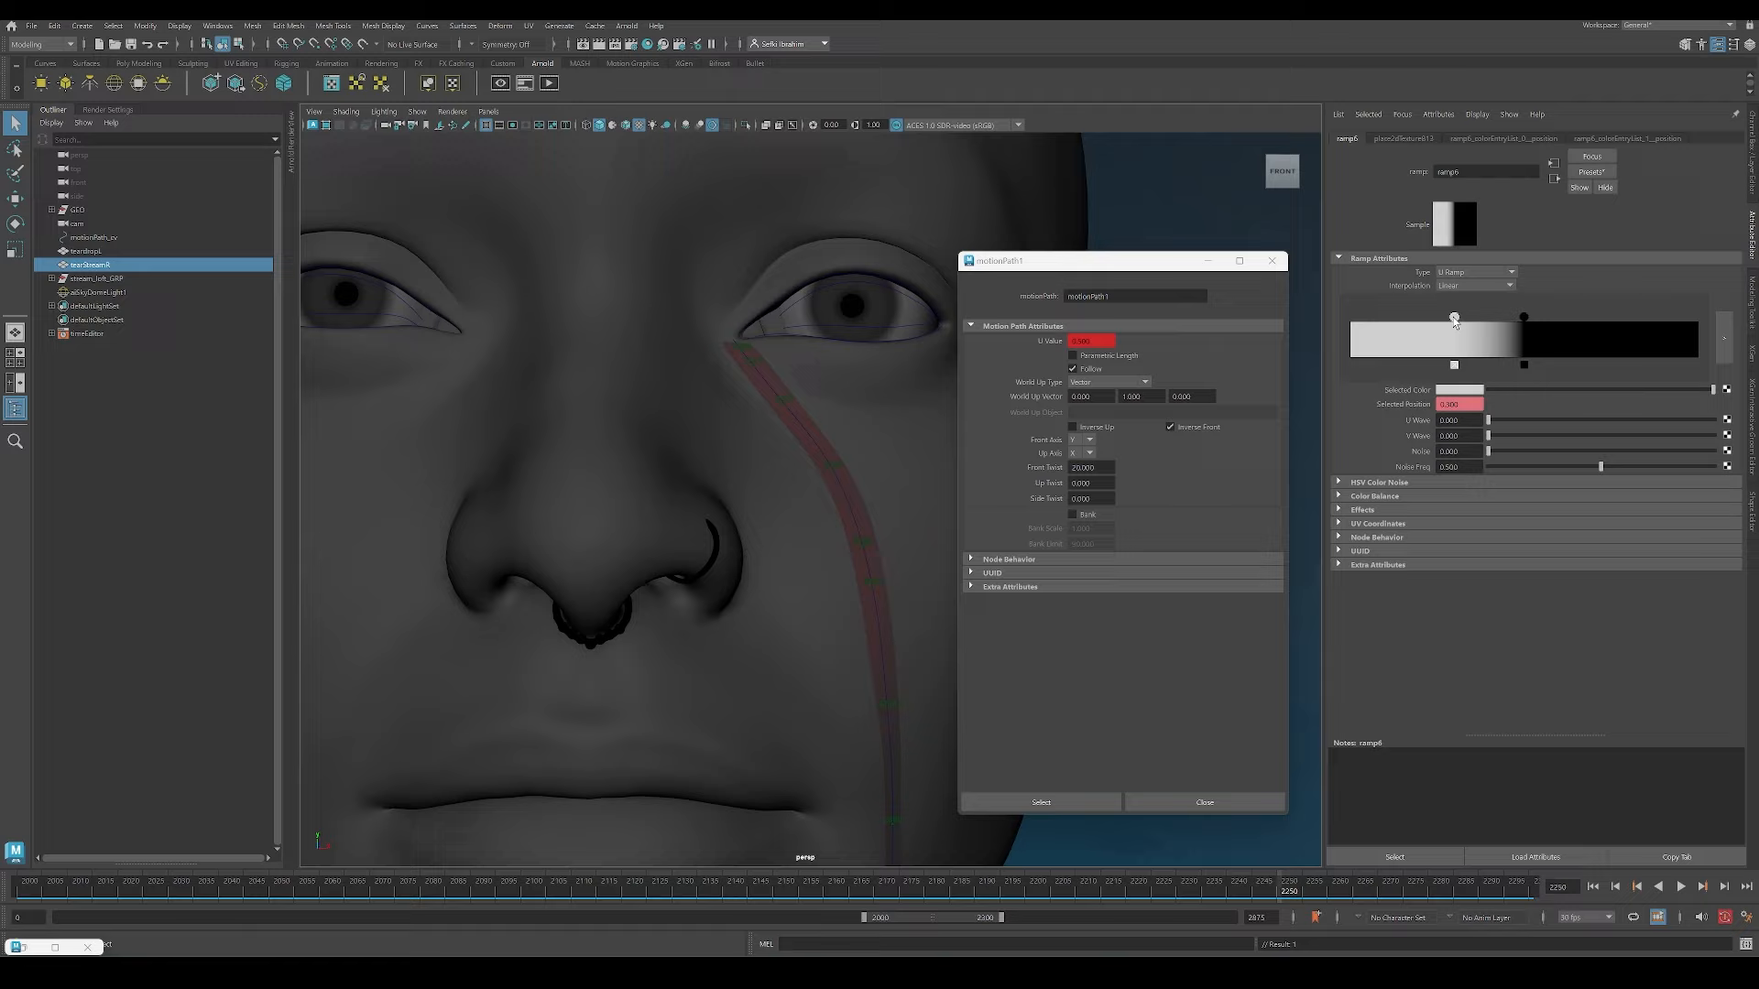
left_click(1525, 318)
left_click(1455, 318)
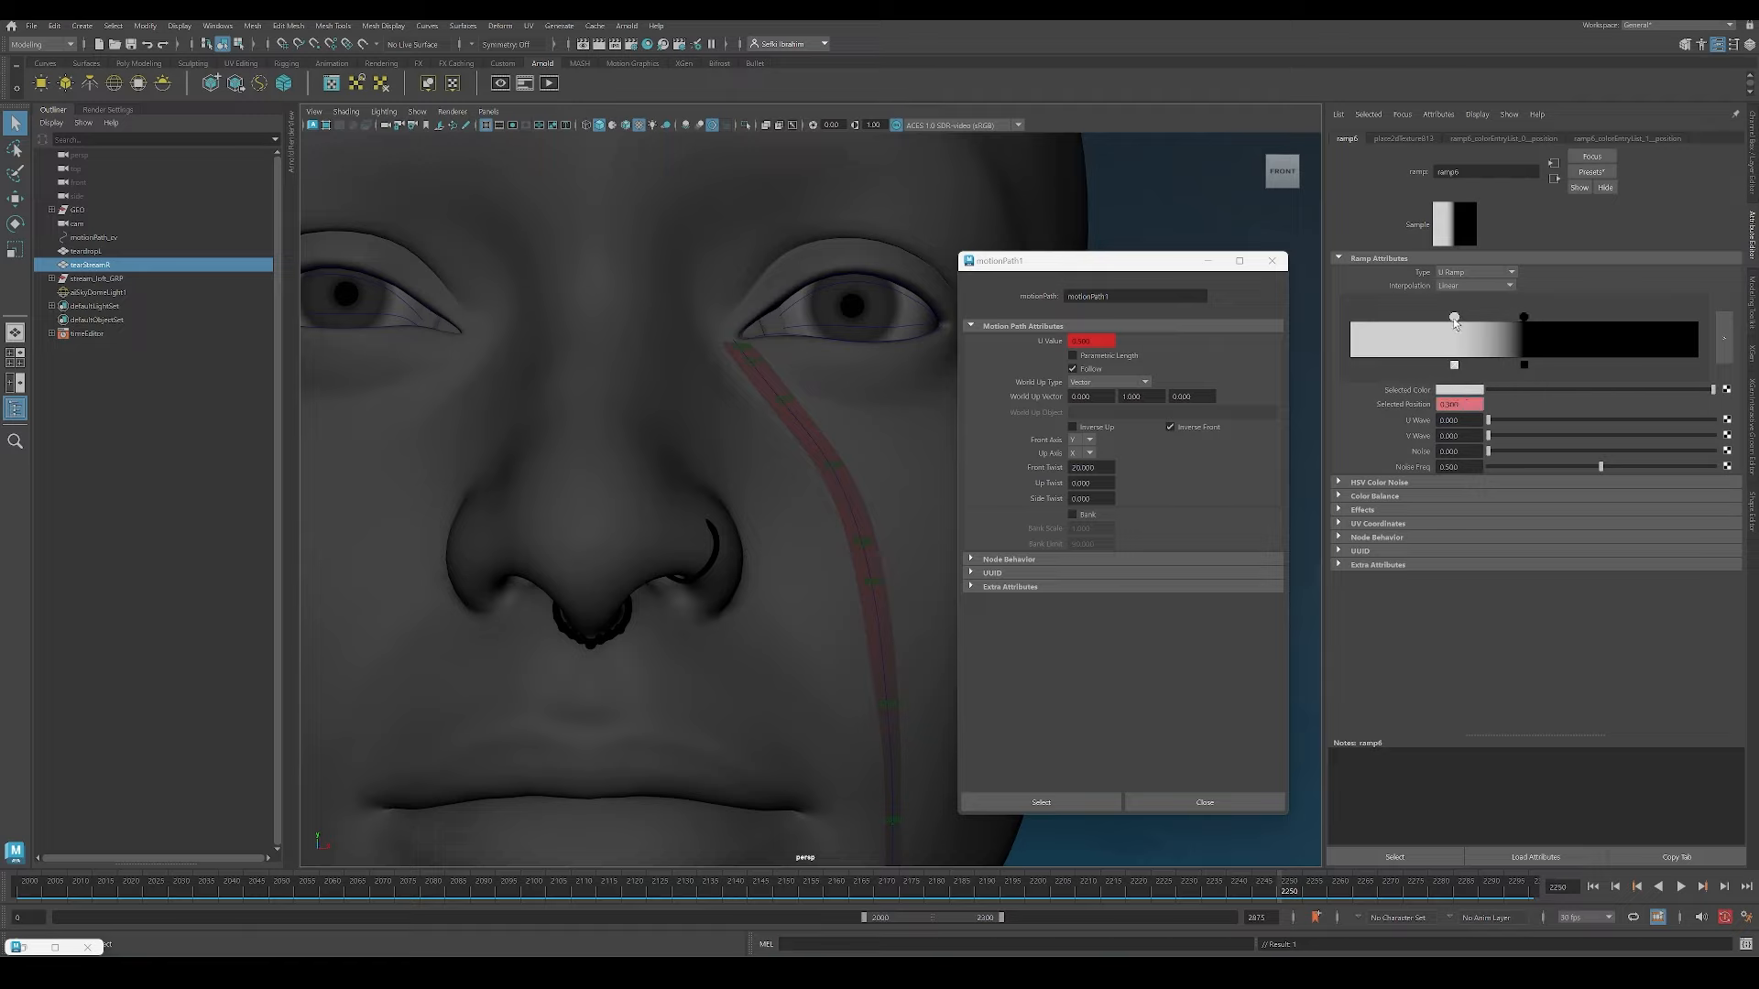
type(".45")
key("Return")
right_click(1408, 406)
left_click(1430, 427)
Step: Keyframe the white ramp handle at position 0.6 on frame 2300
left_click(1532, 892)
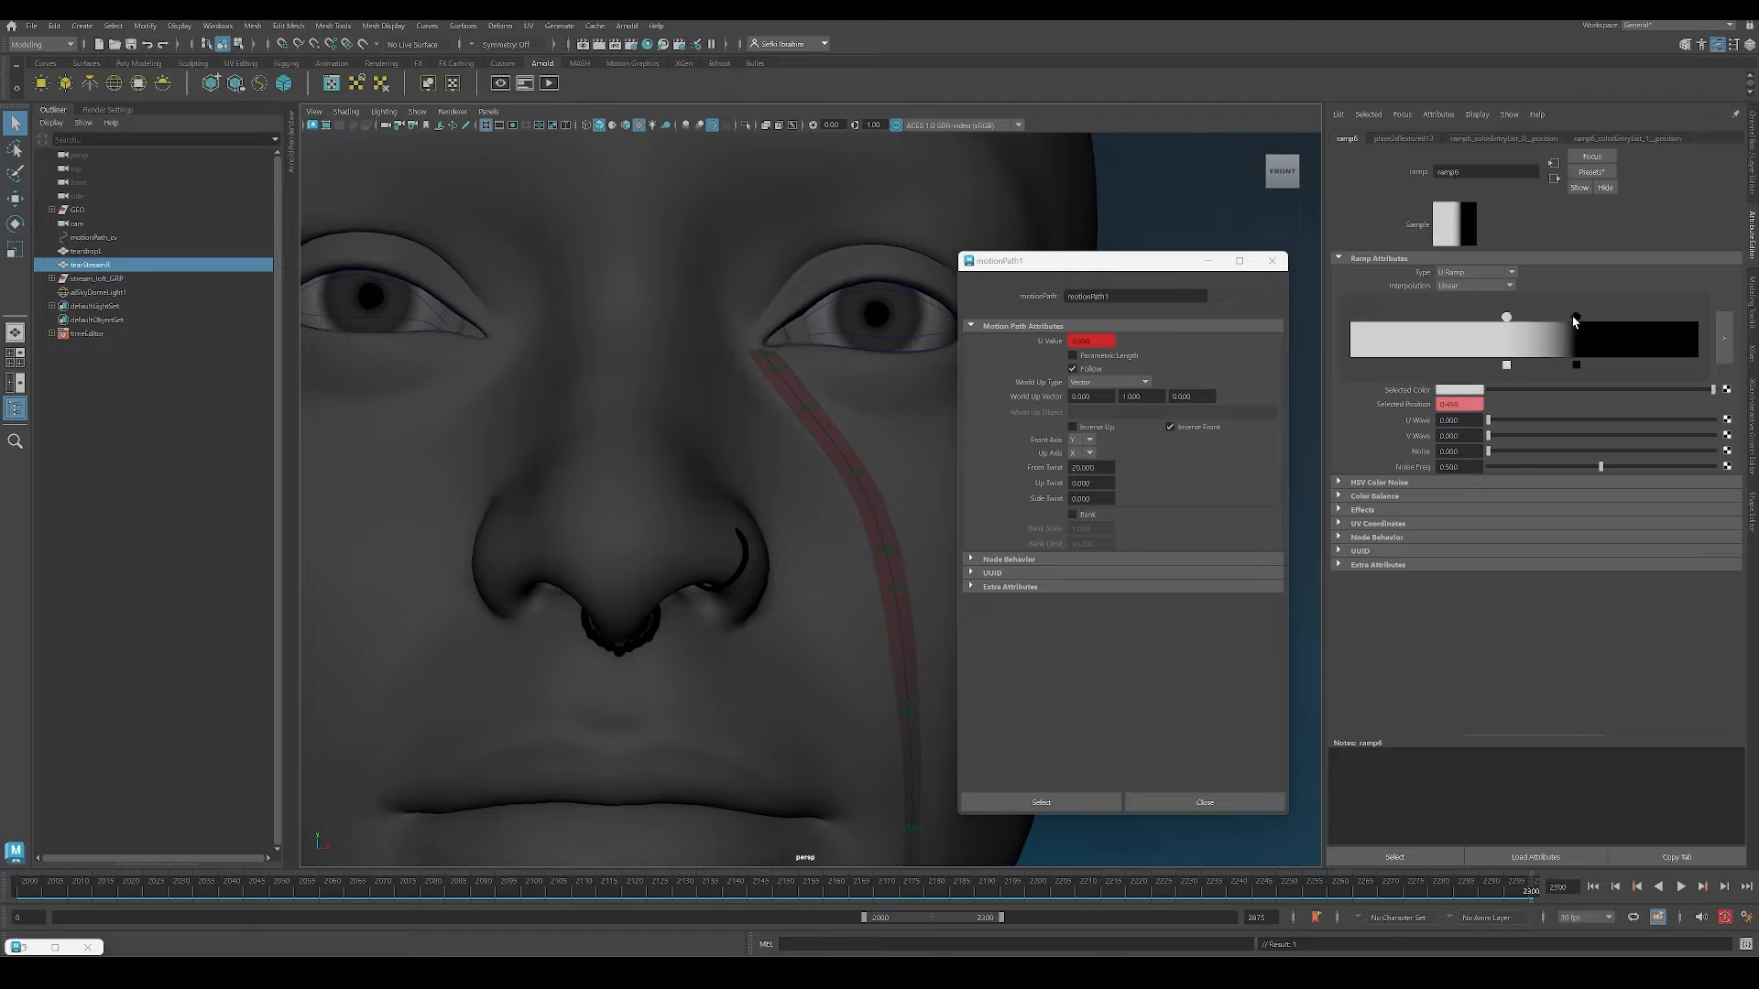
left_click(1576, 318)
left_click(1506, 318)
left_click_drag(1468, 404, 1406, 395)
type(".6")
key("Return")
right_click(1408, 406)
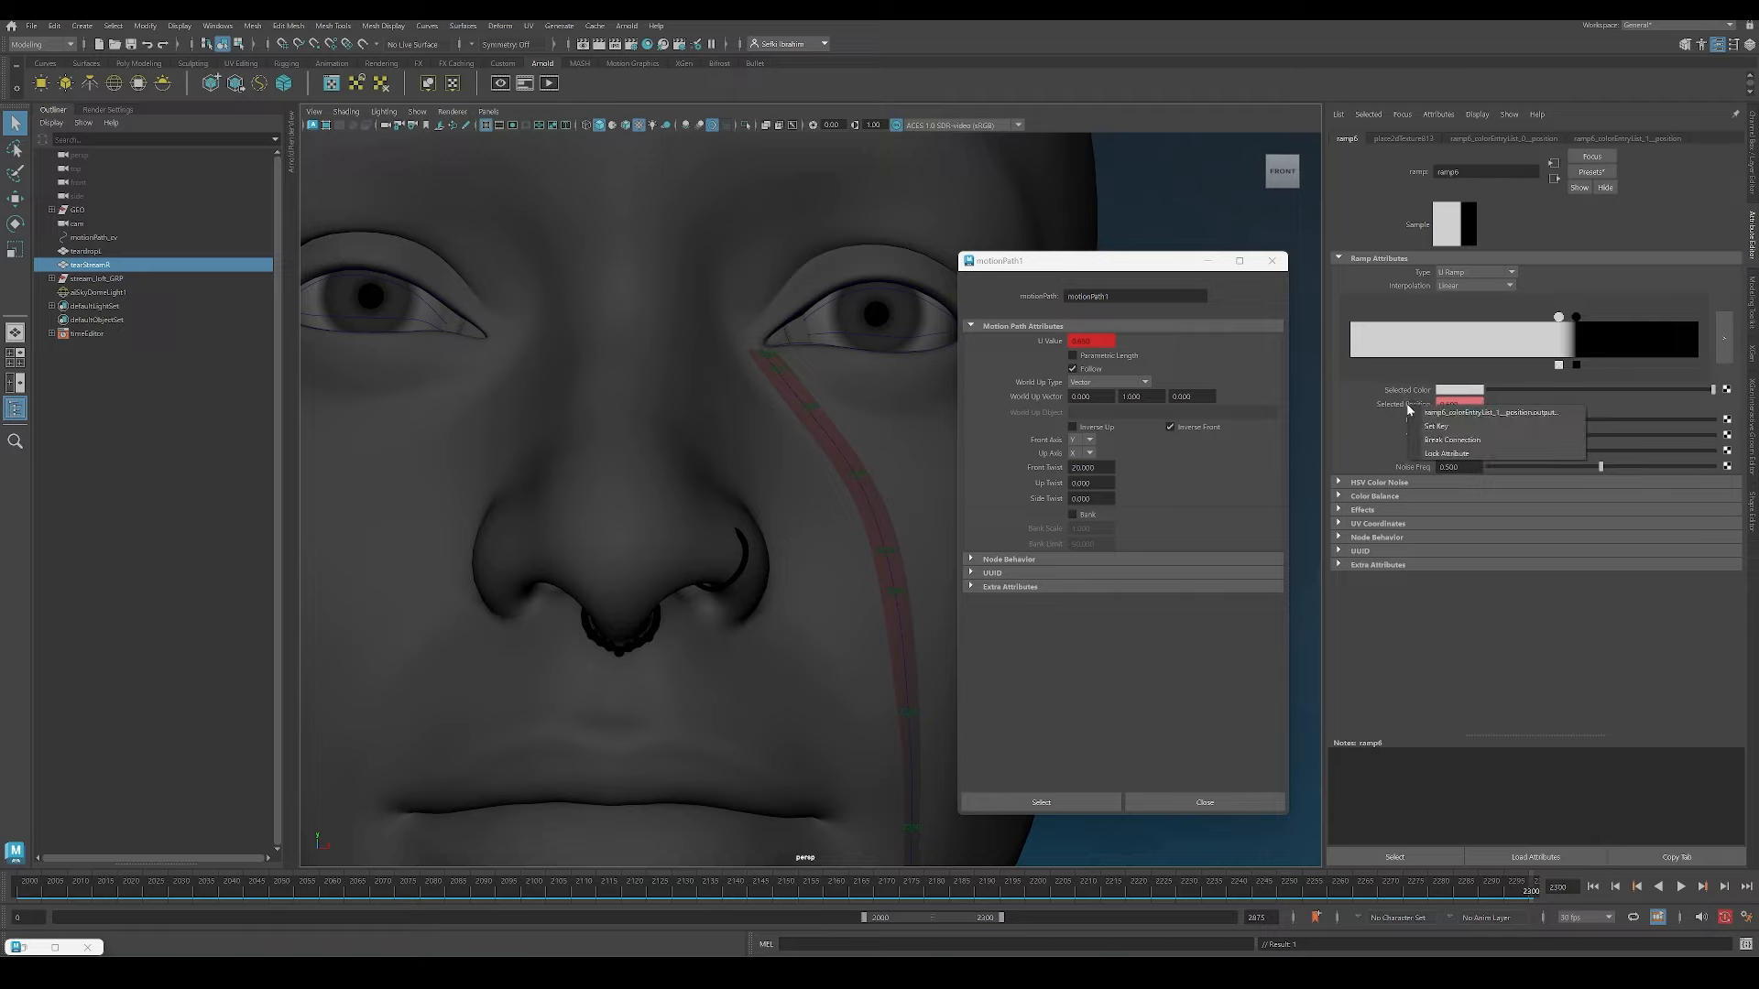
left_click(1436, 426)
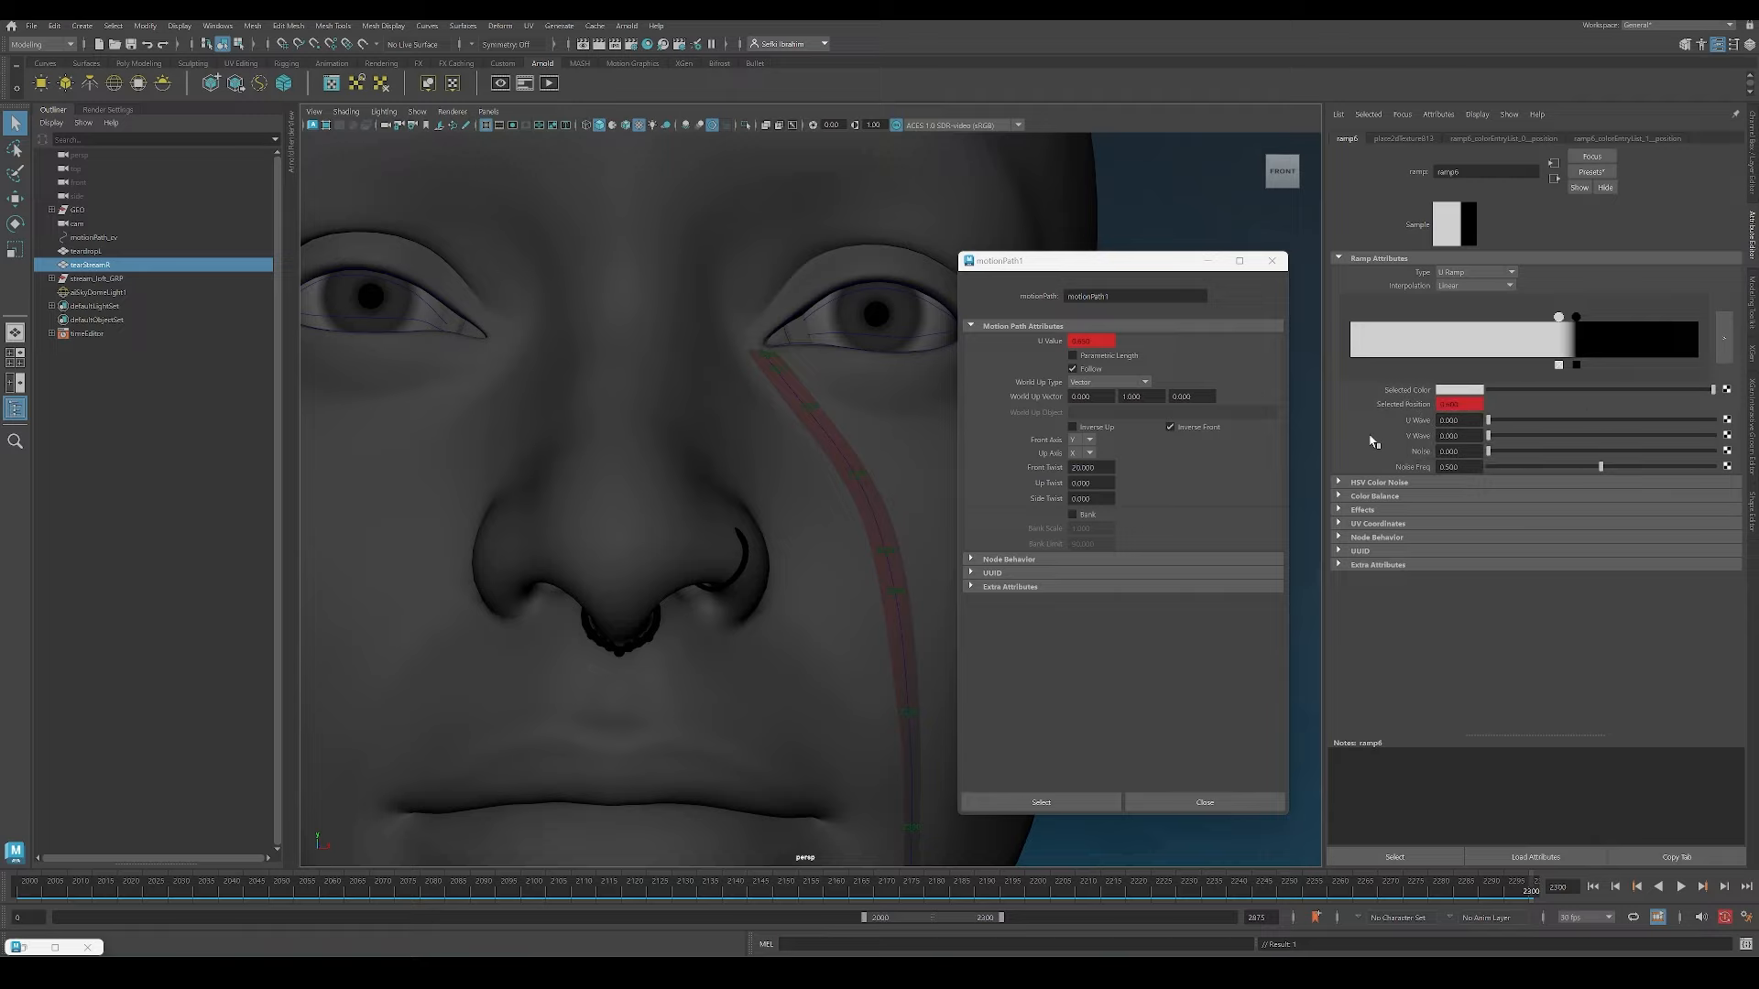
Step: Close the motionPath1 window and check the tear stream animation in playback and in the Arnold render
left_click(1272, 260)
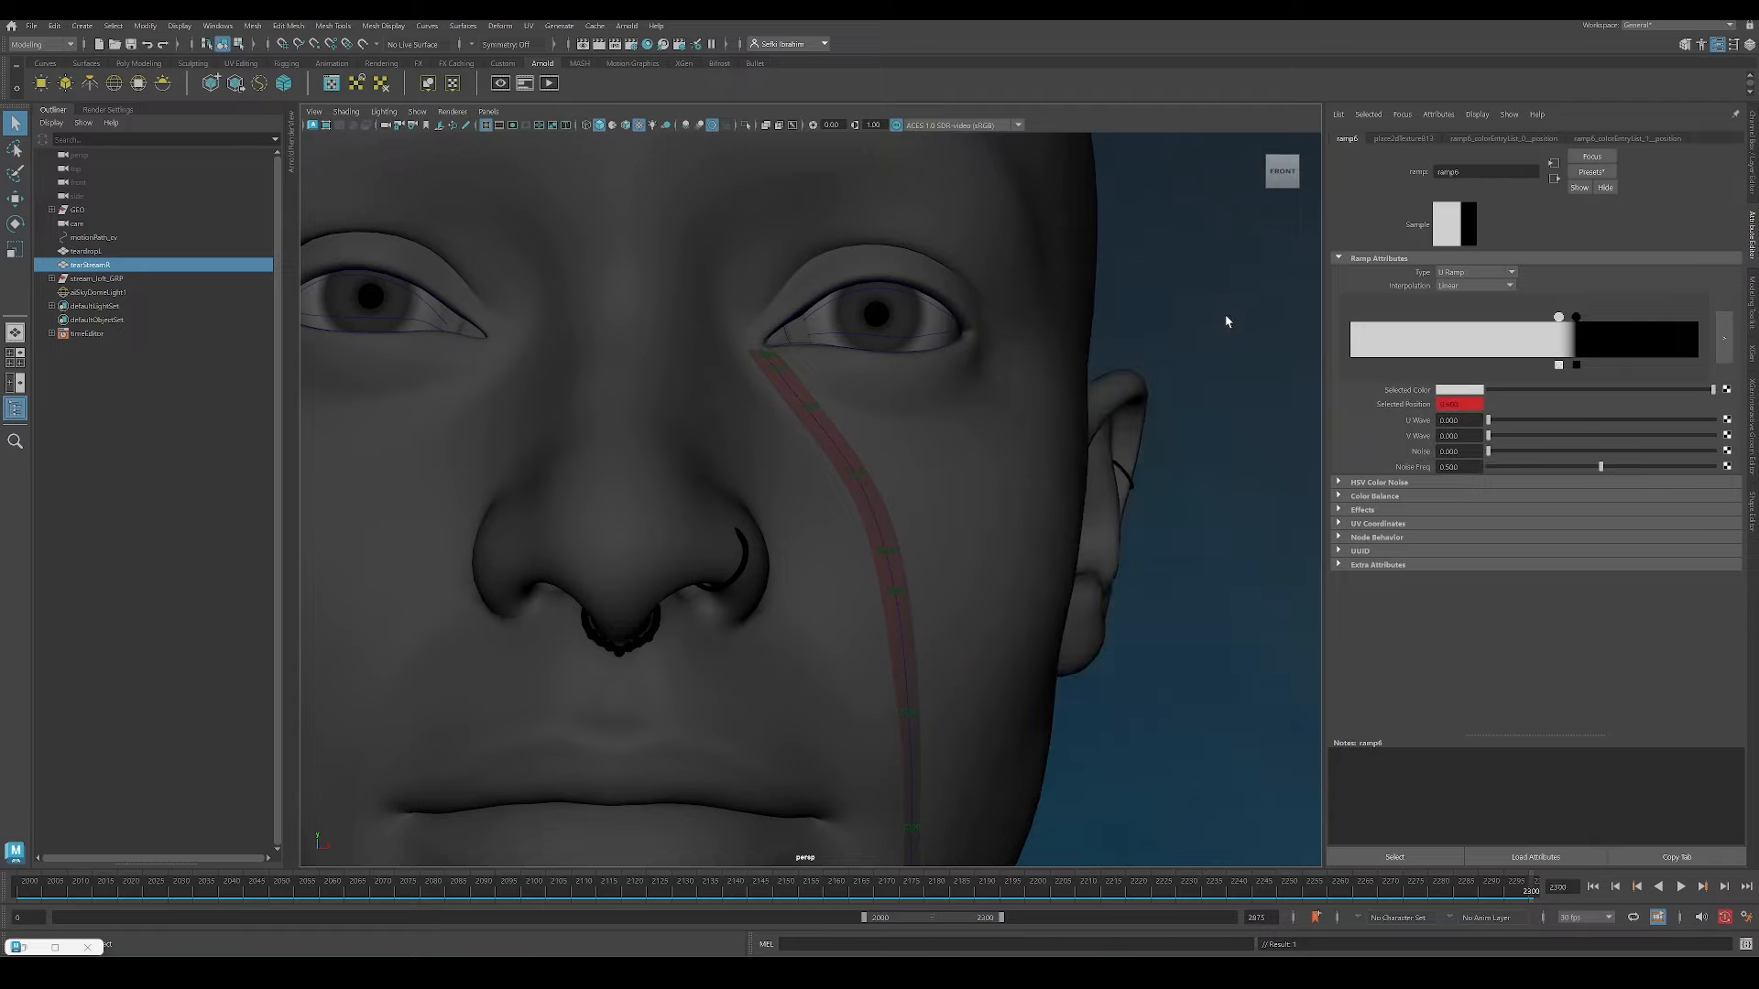
key("alt+v")
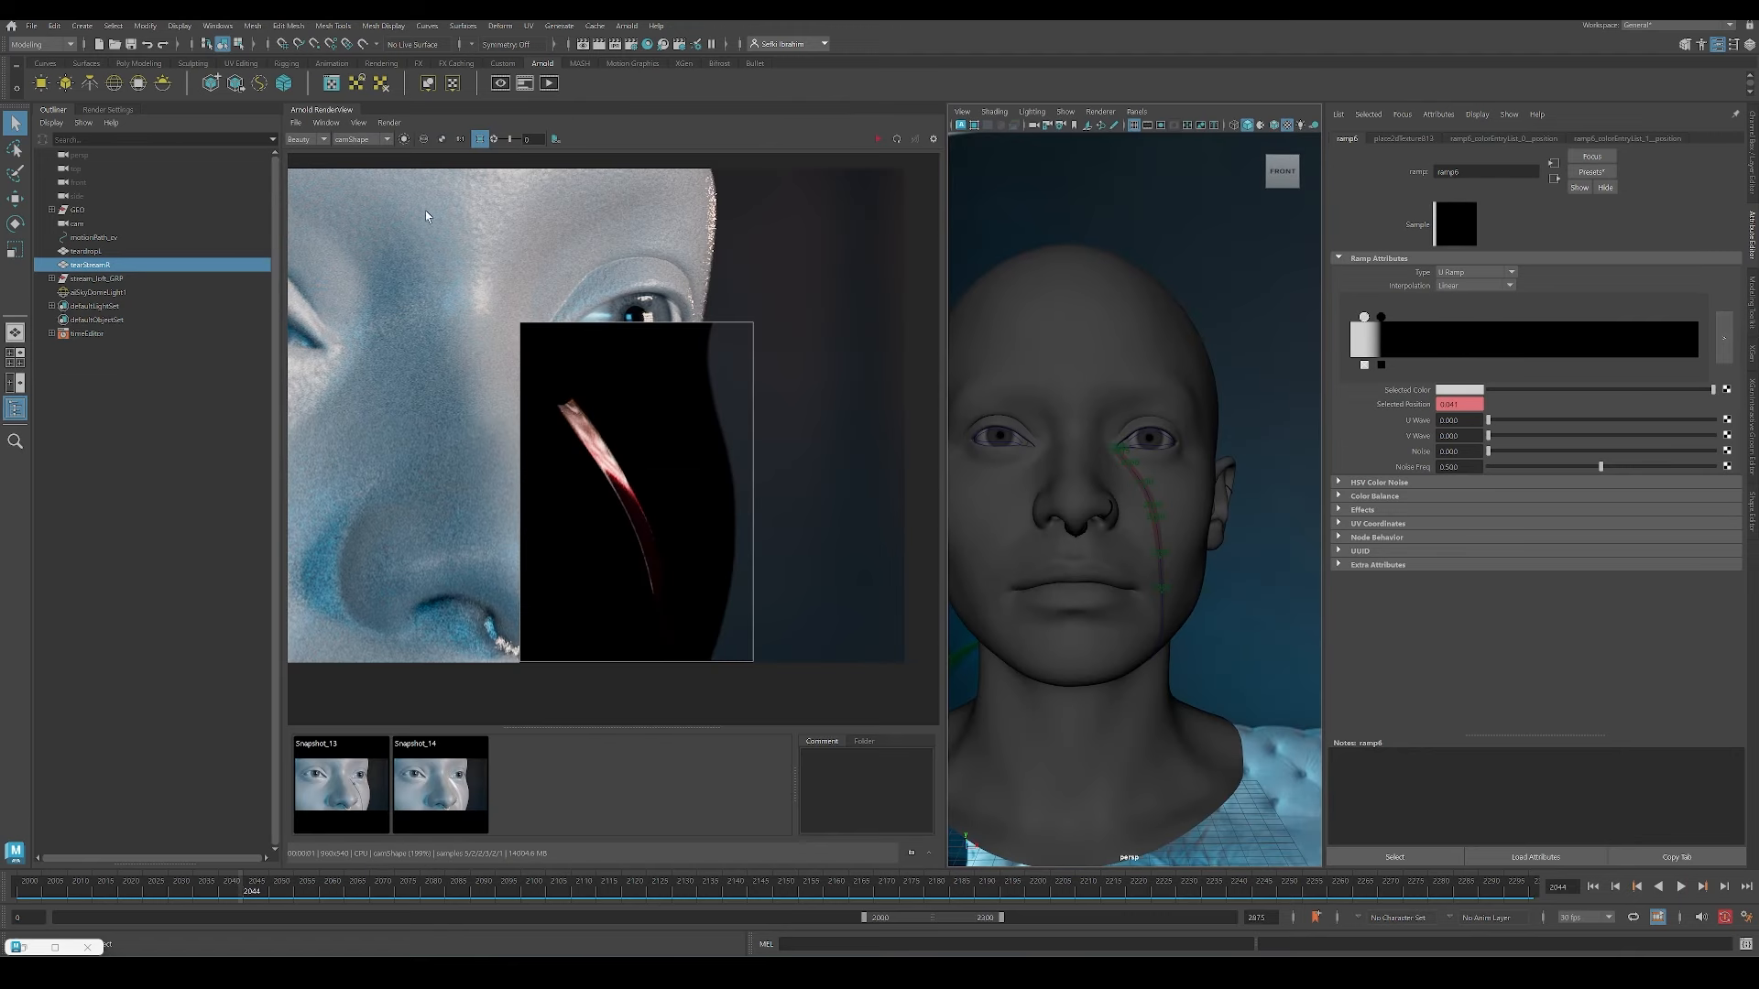
left_click(878, 140)
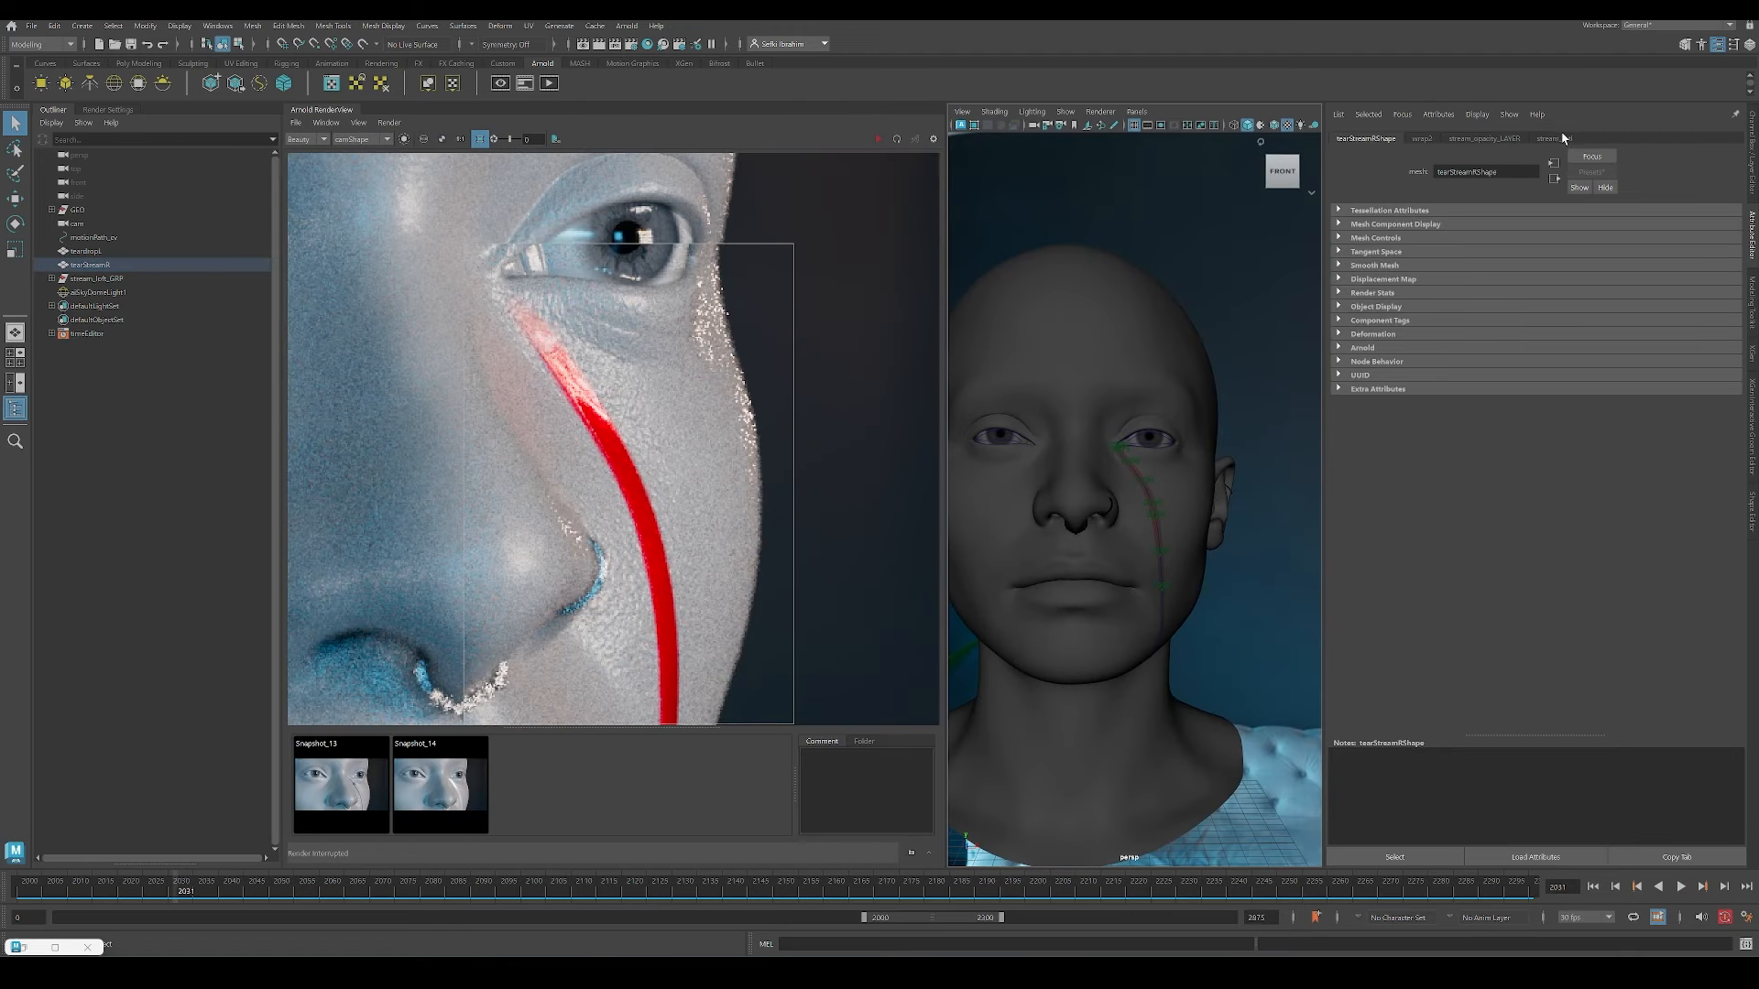
Step: Set Layer 3 of the stream material's opacity layers to the multiply operation and play back the animation
scroll(1452, 418, "down", 5)
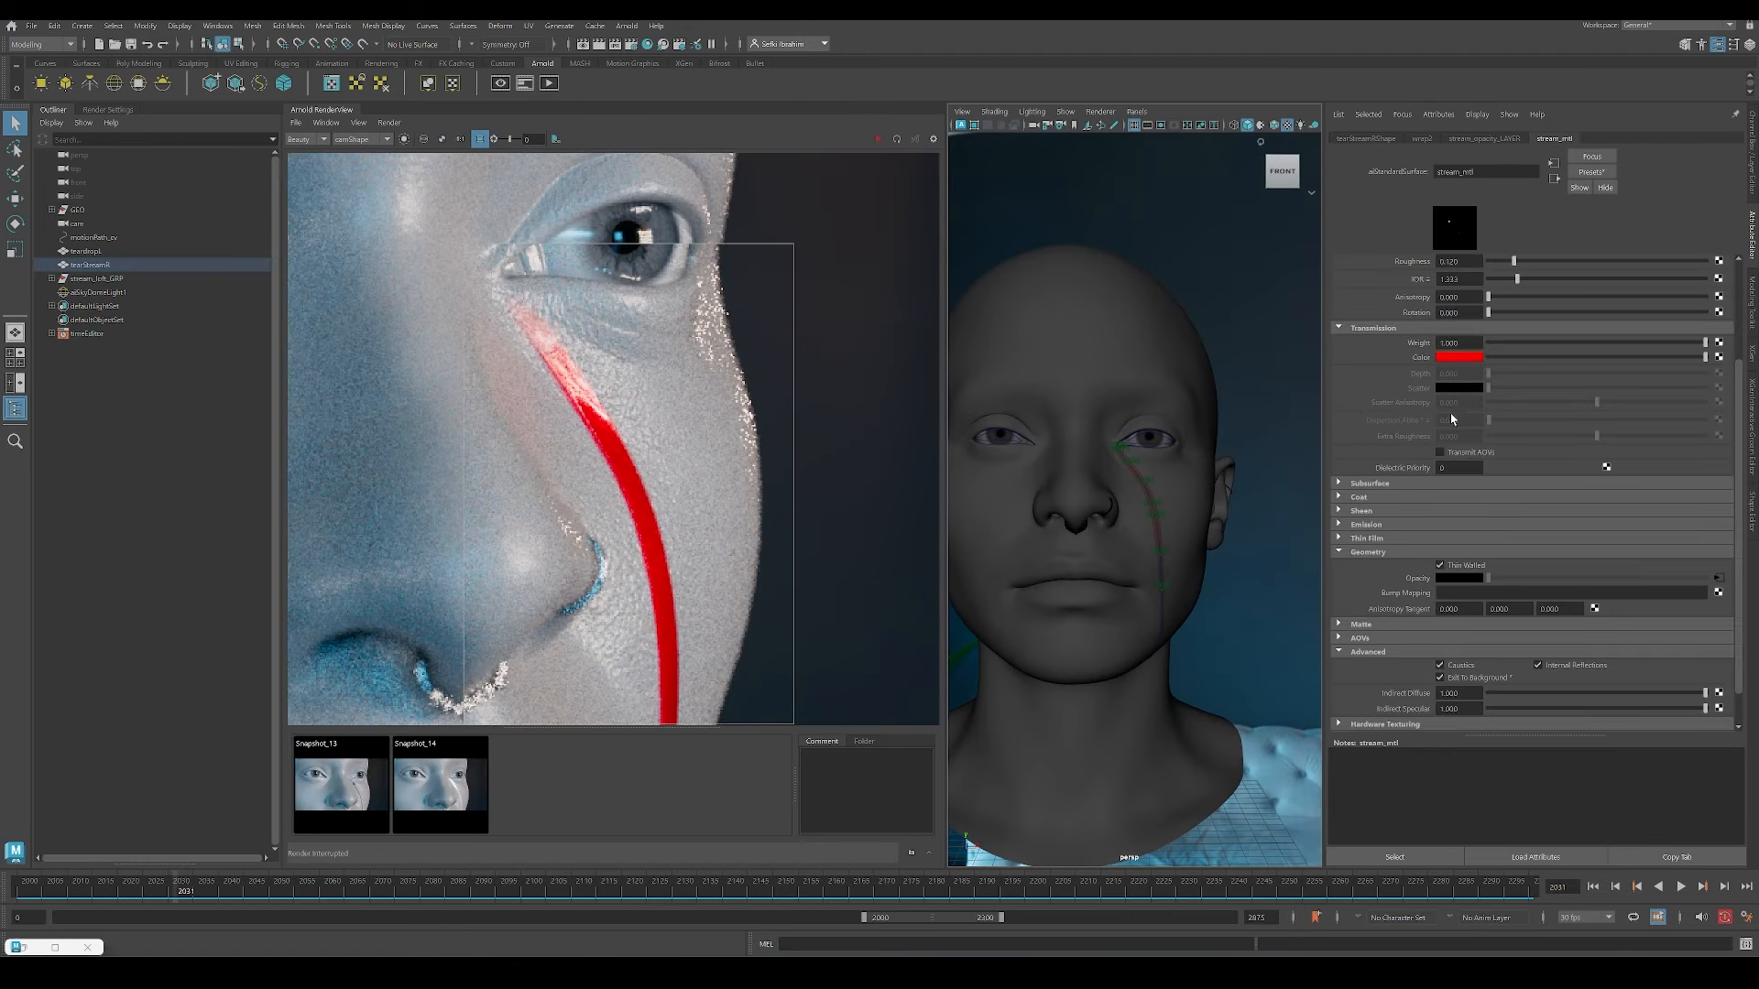
left_click(1717, 578)
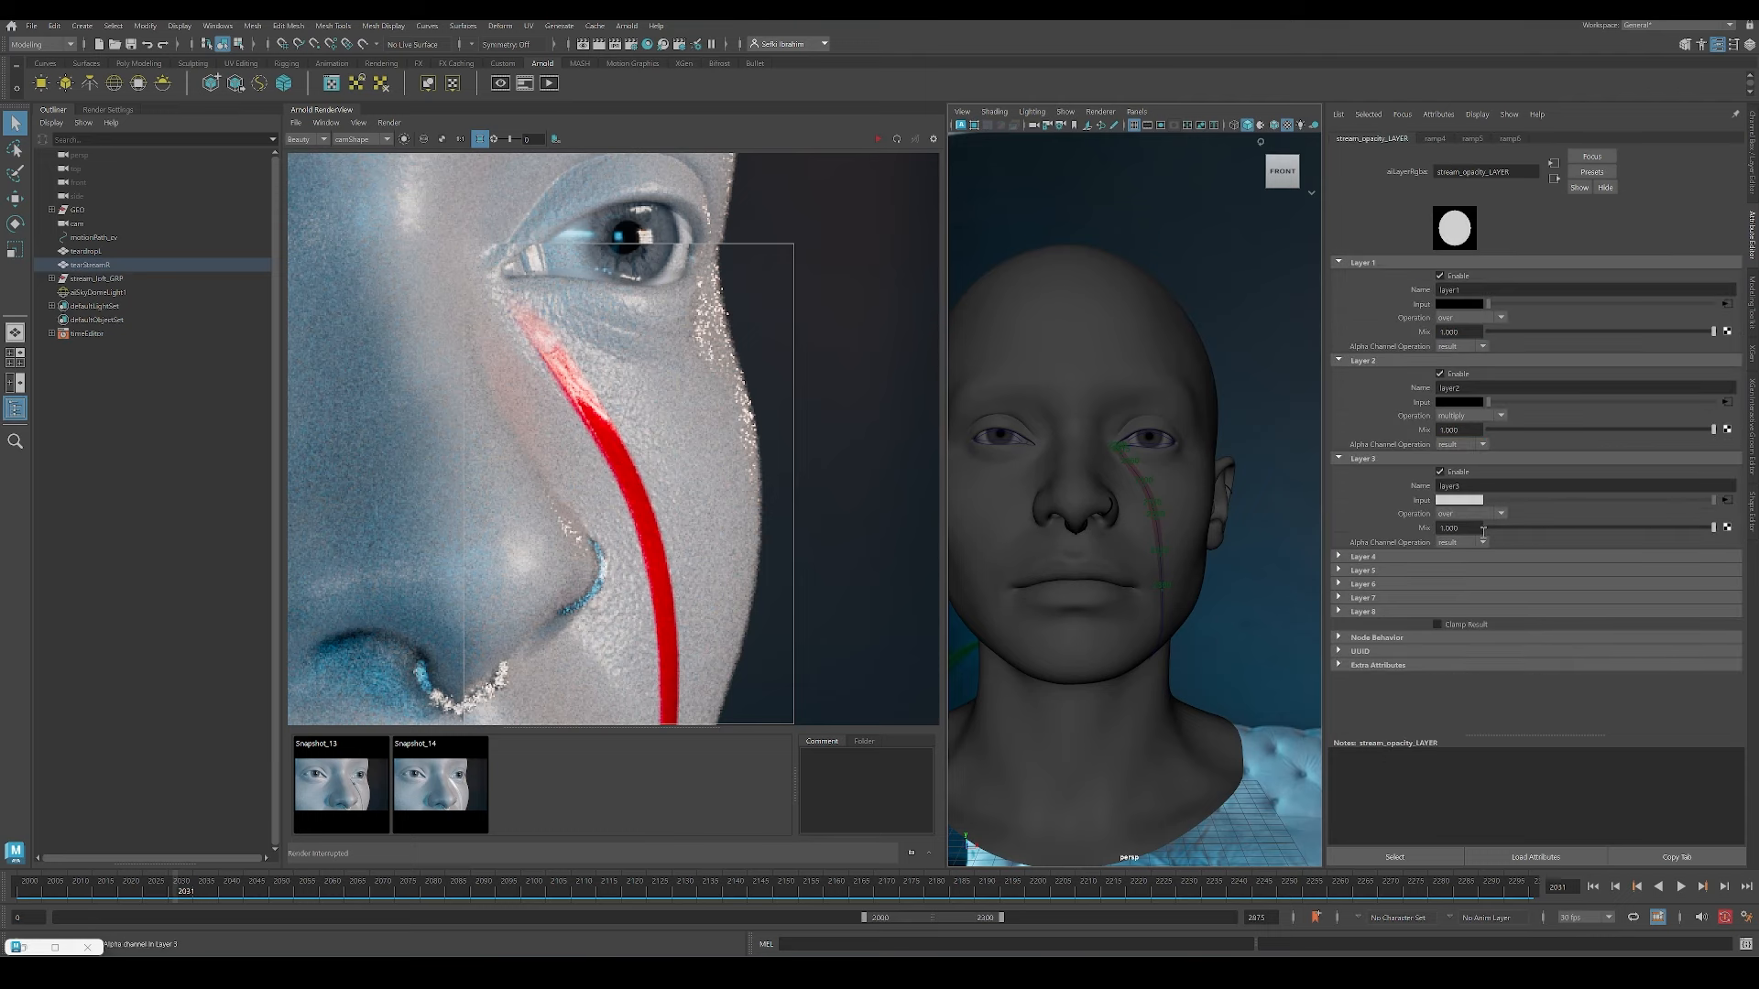
key("alt+v")
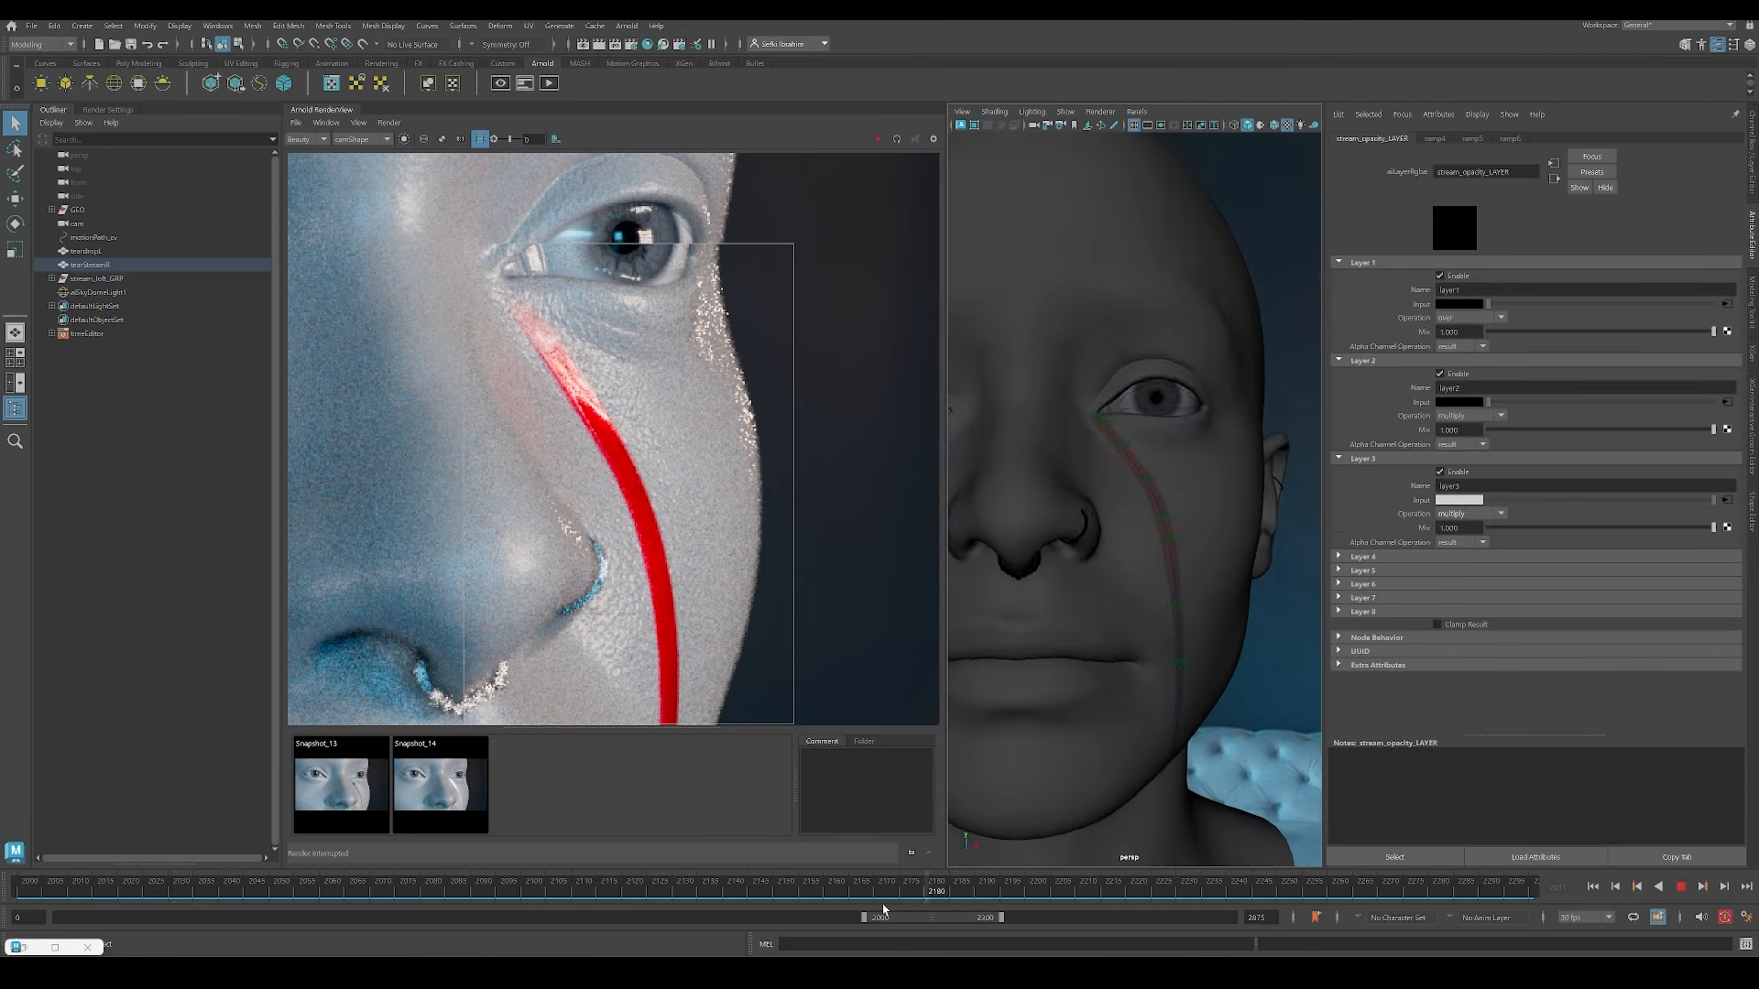
key("alt+v")
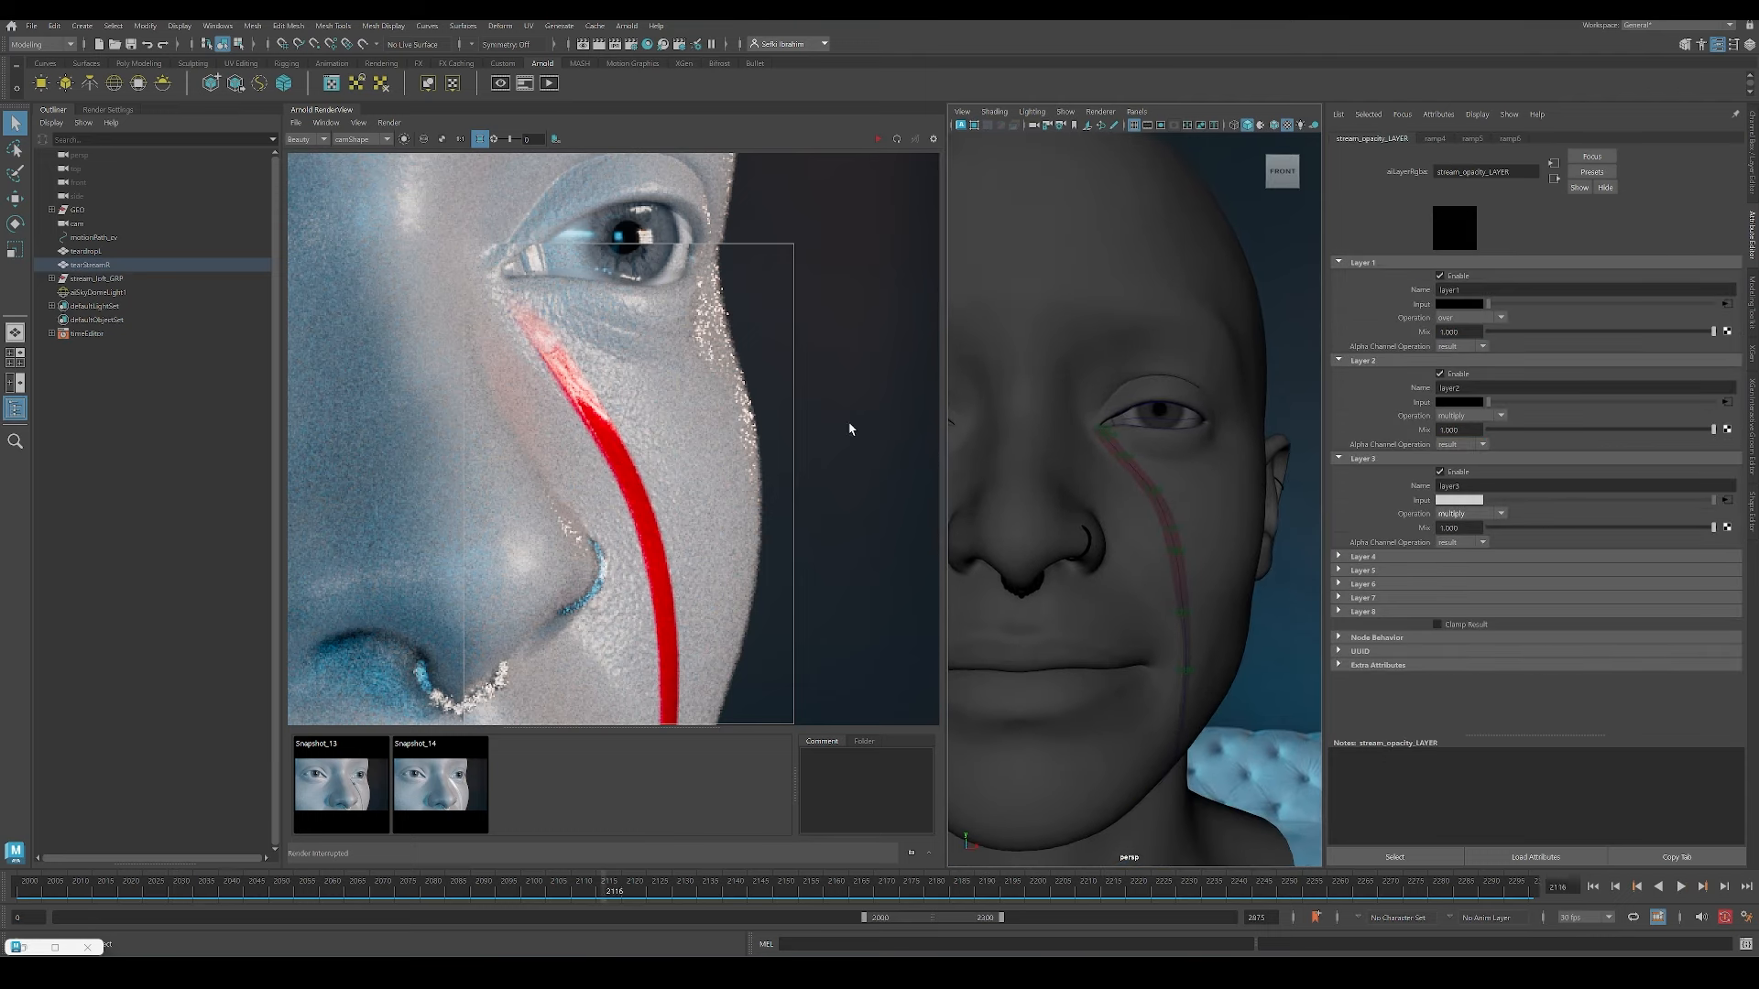
Step: Render the full face without the crop region and check the tear stream on frames 2237 and 2190
left_click(879, 141)
scroll(747, 452, "down", 2)
middle_click_drag(744, 453, 751, 463)
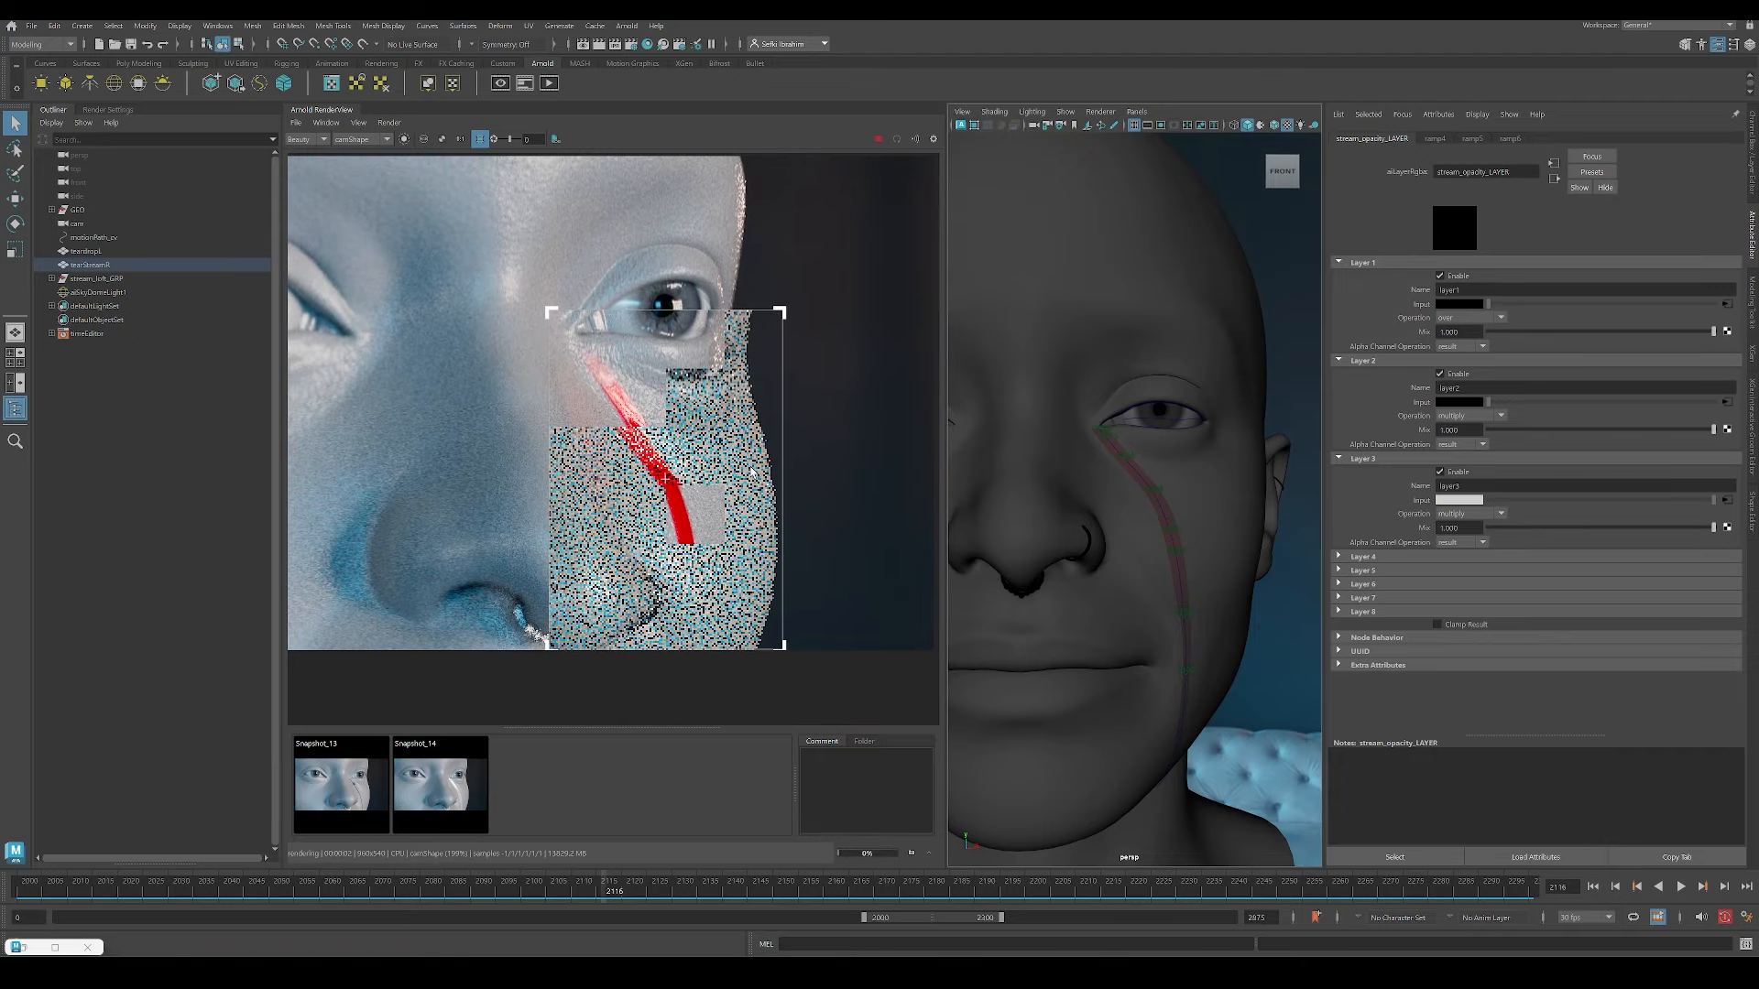
left_click(480, 140)
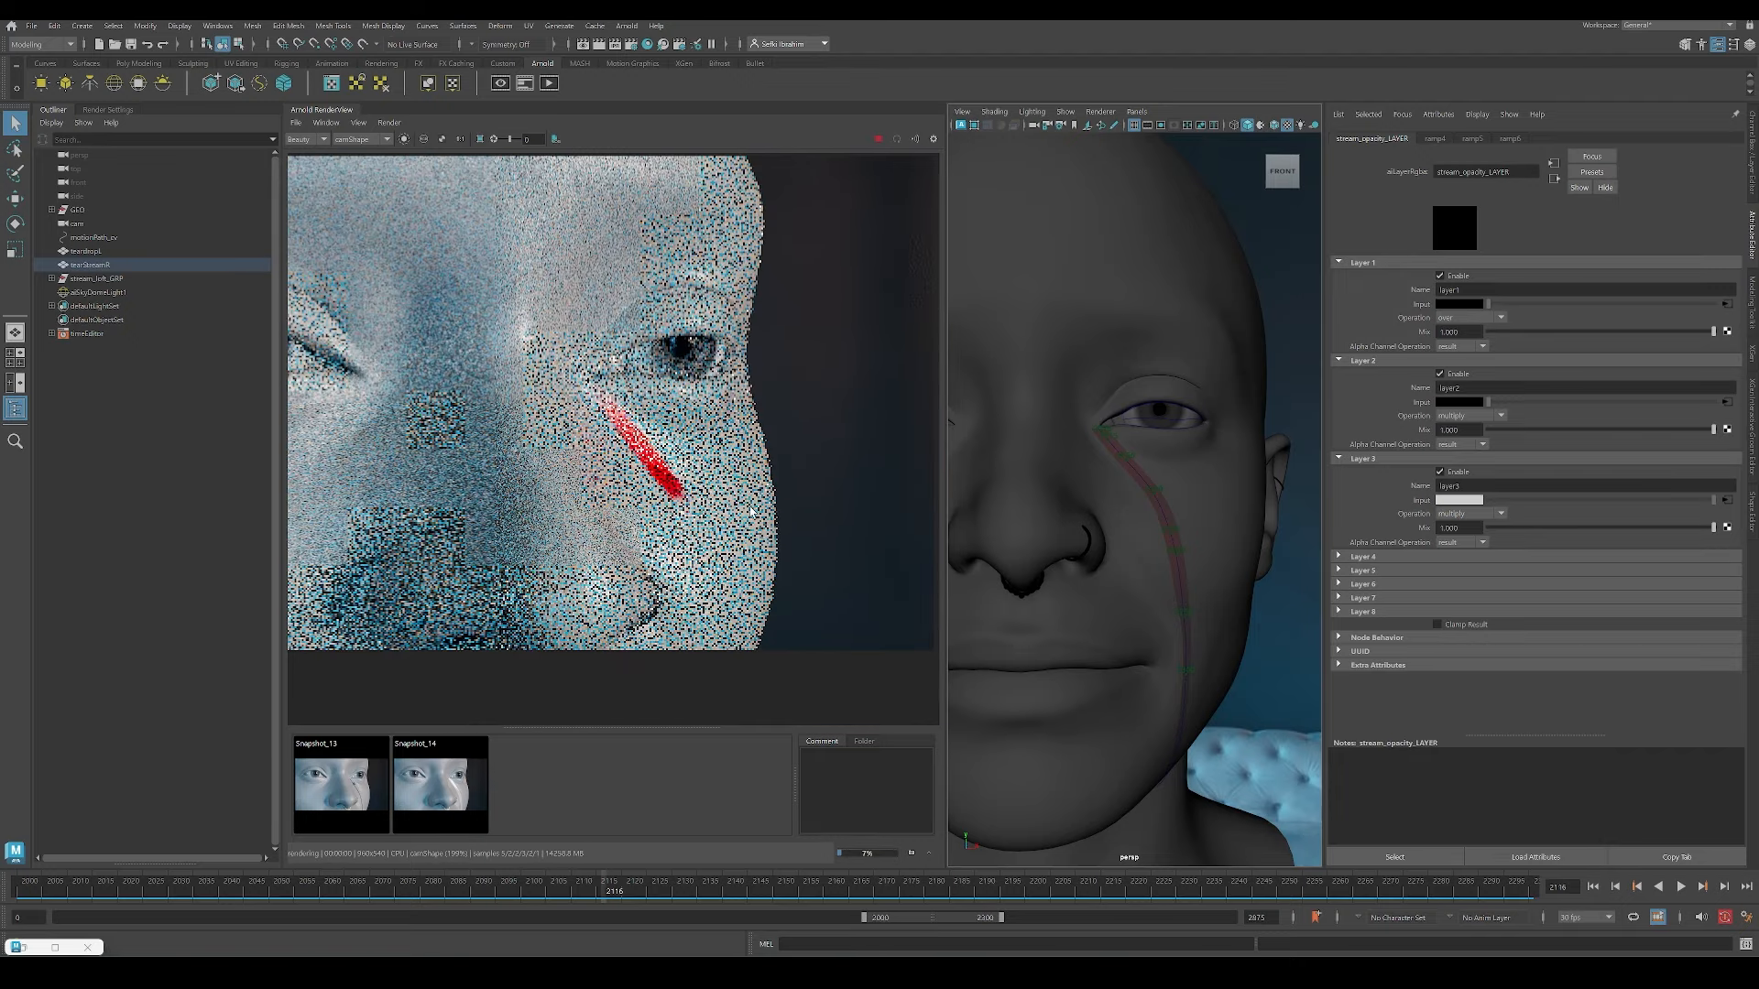
scroll(752, 513, "up", 1)
scroll(751, 513, "up", 1)
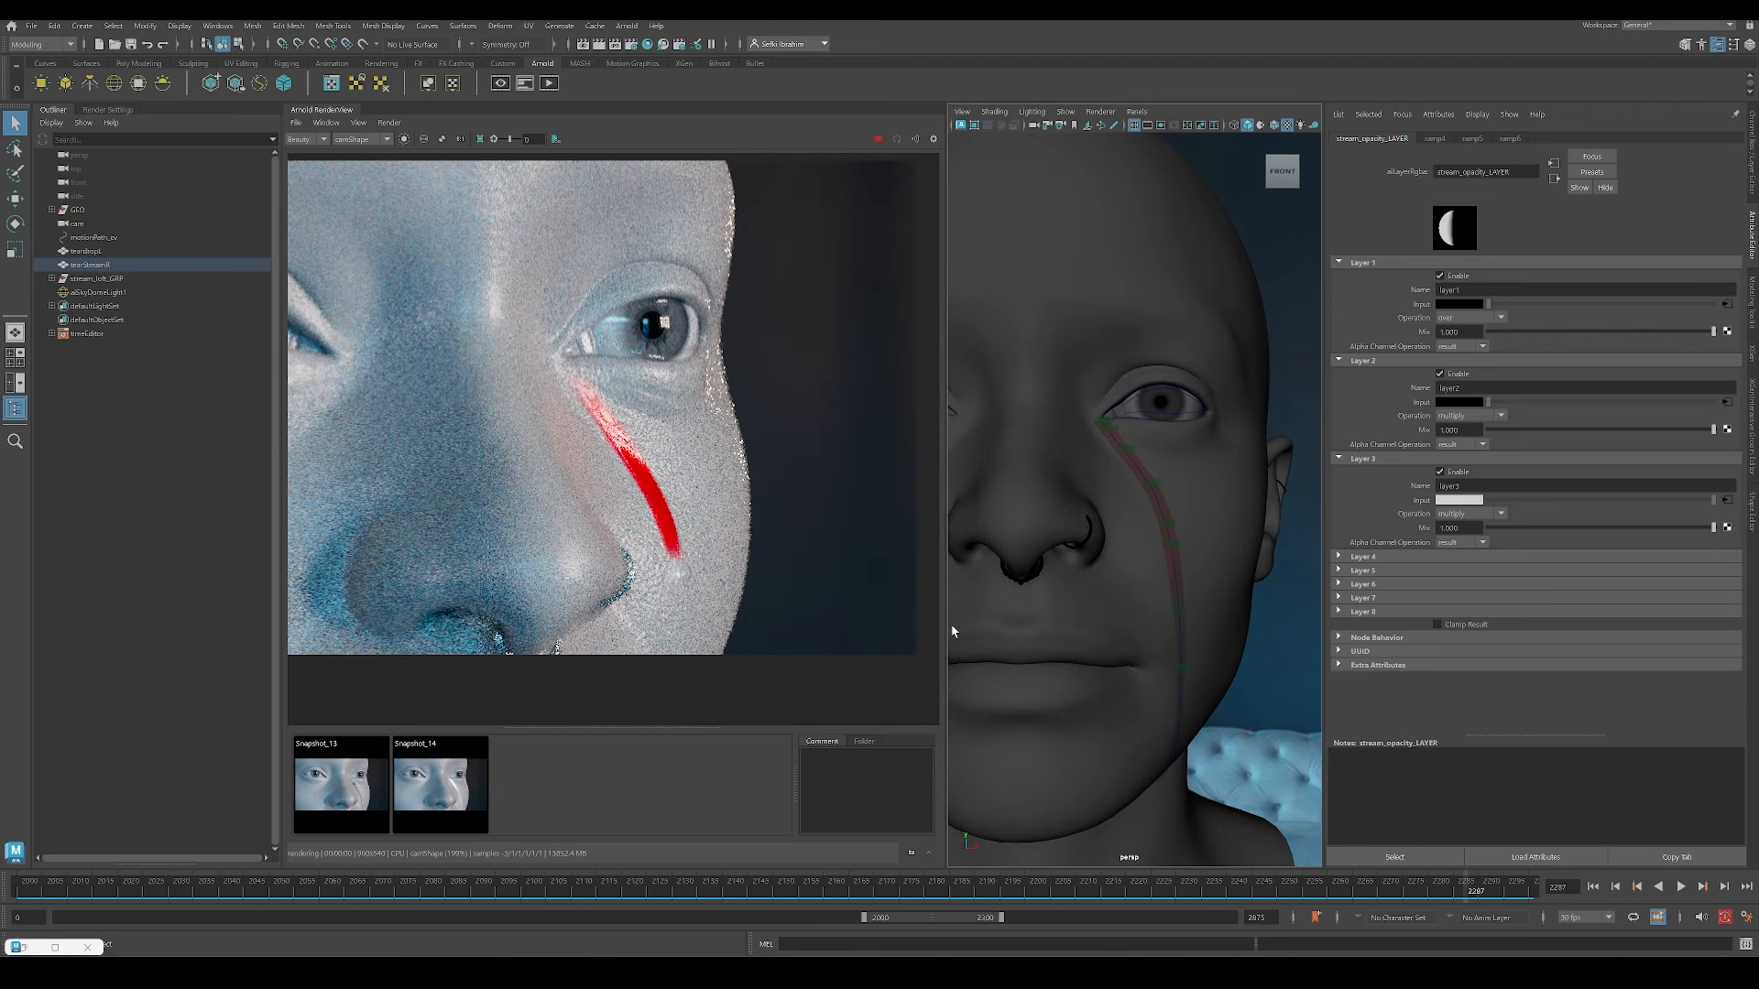
left_click(1214, 895)
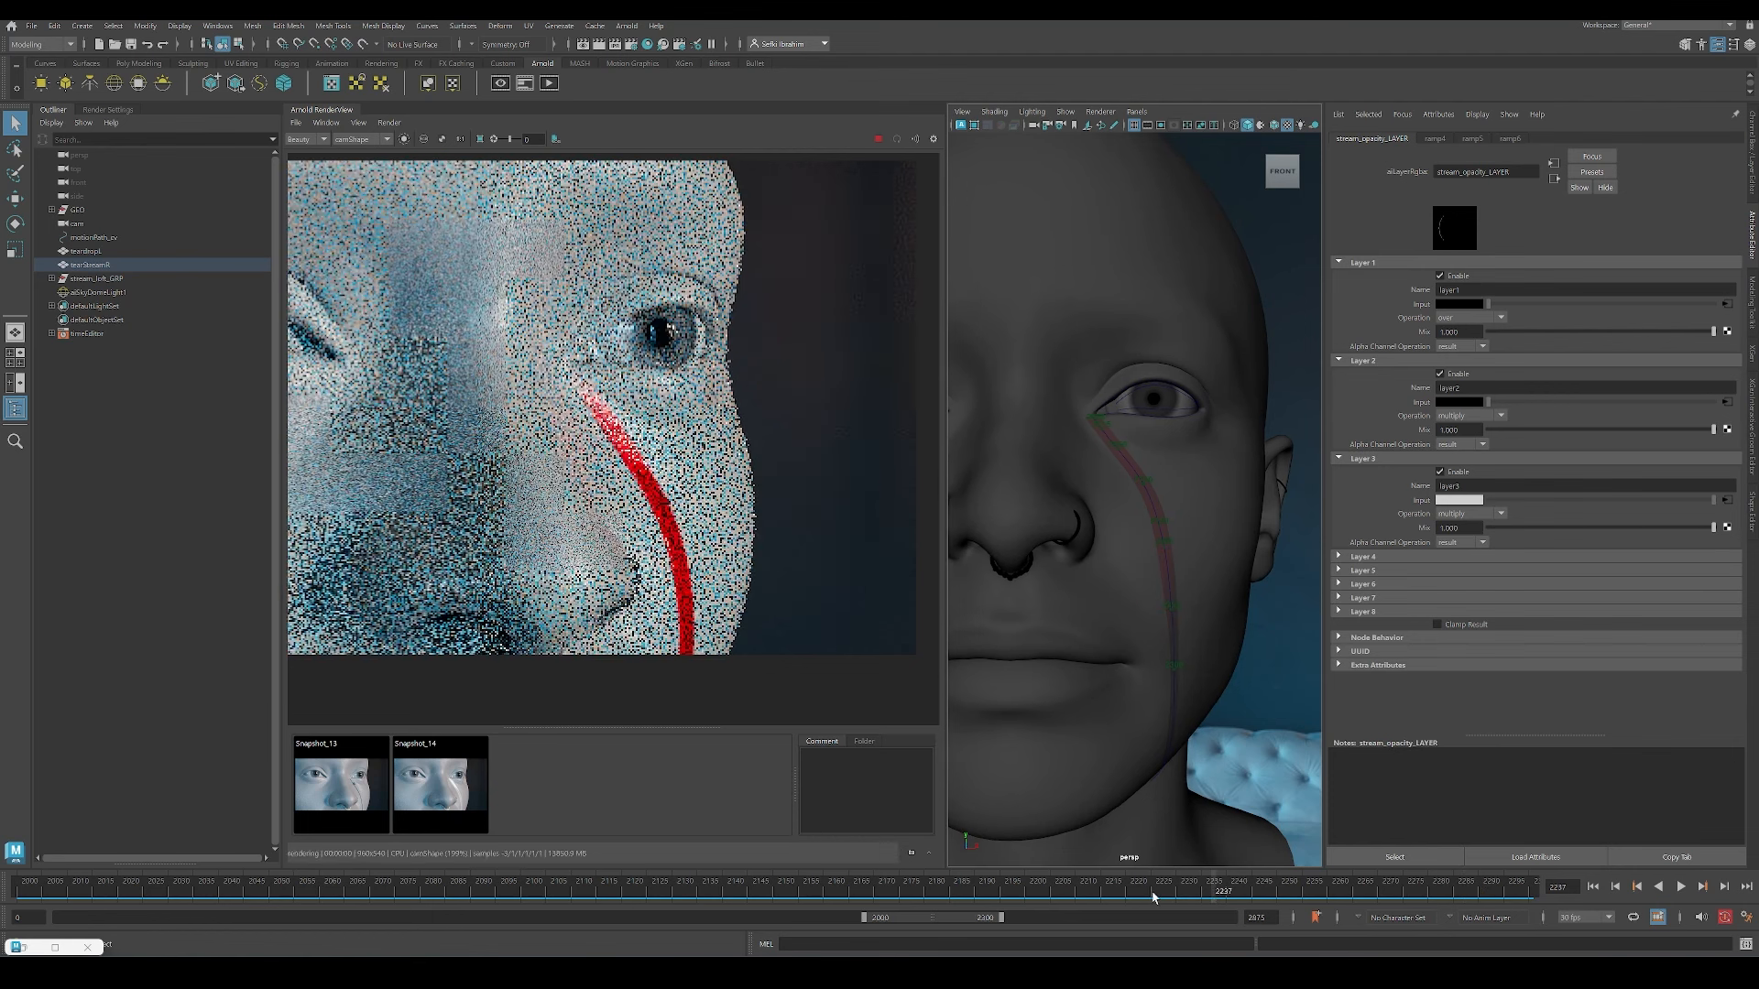
left_click(977, 893)
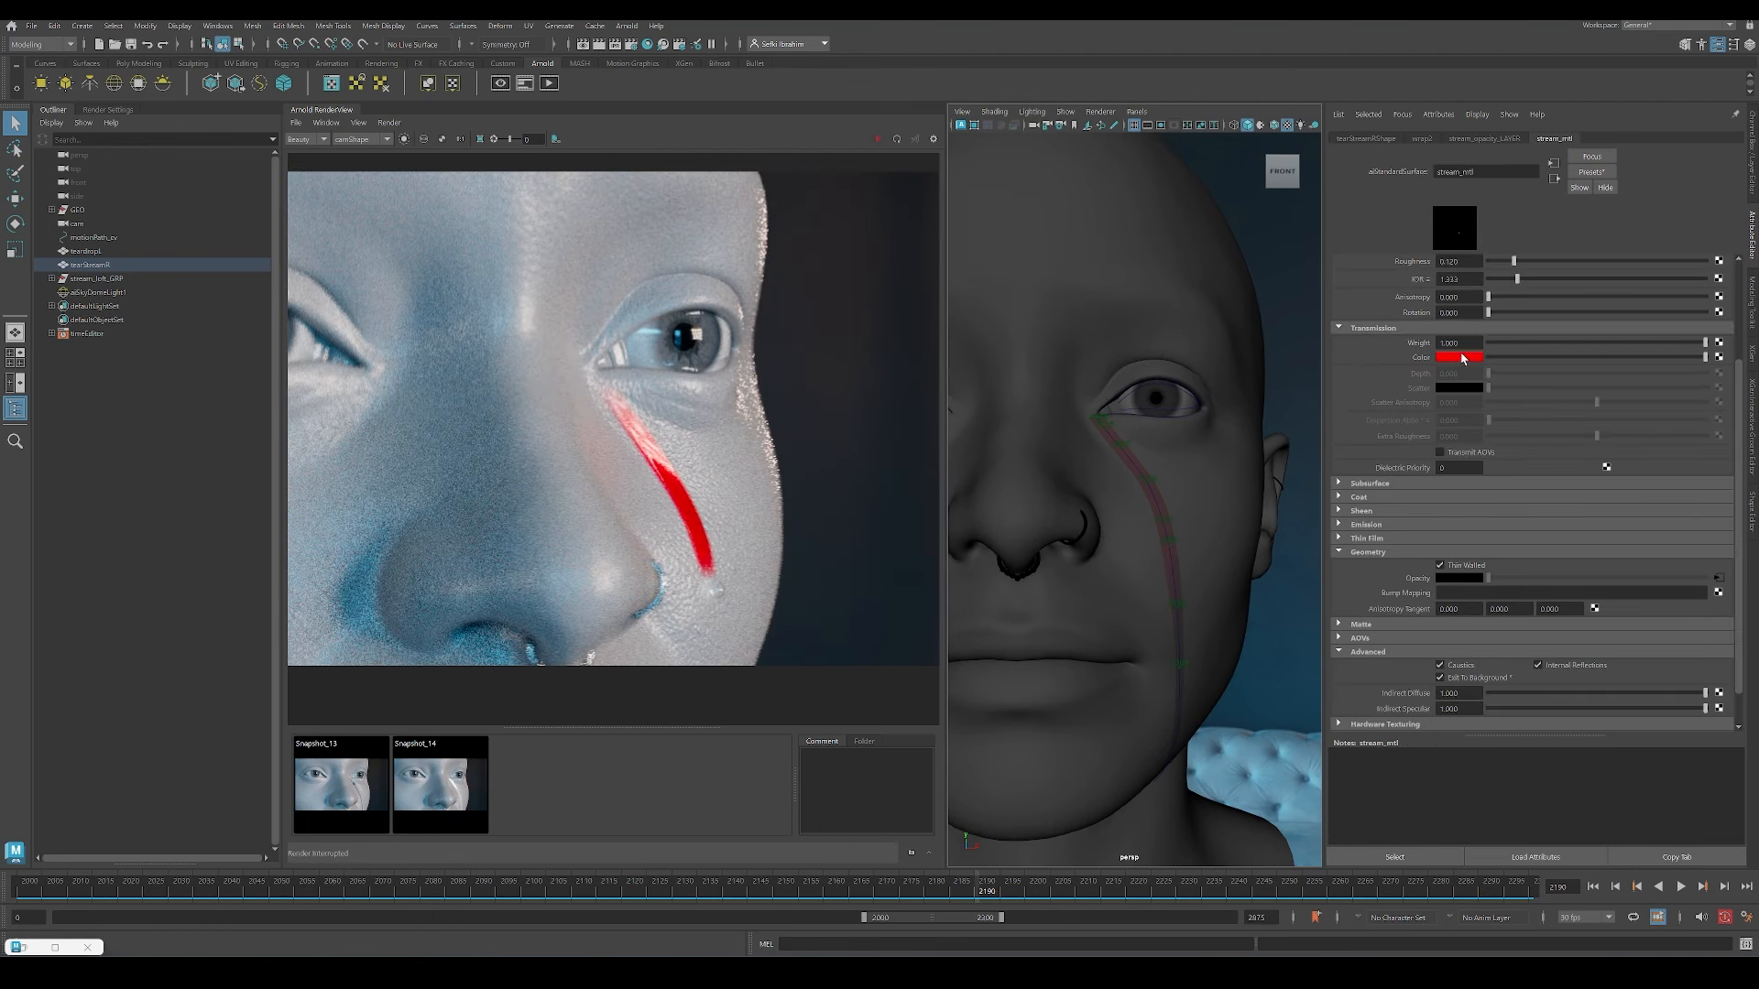
Step: Change the transmission color of stream_mtl to white and render the tear stream again
left_click(1463, 358)
left_click(1558, 359)
left_click(876, 139)
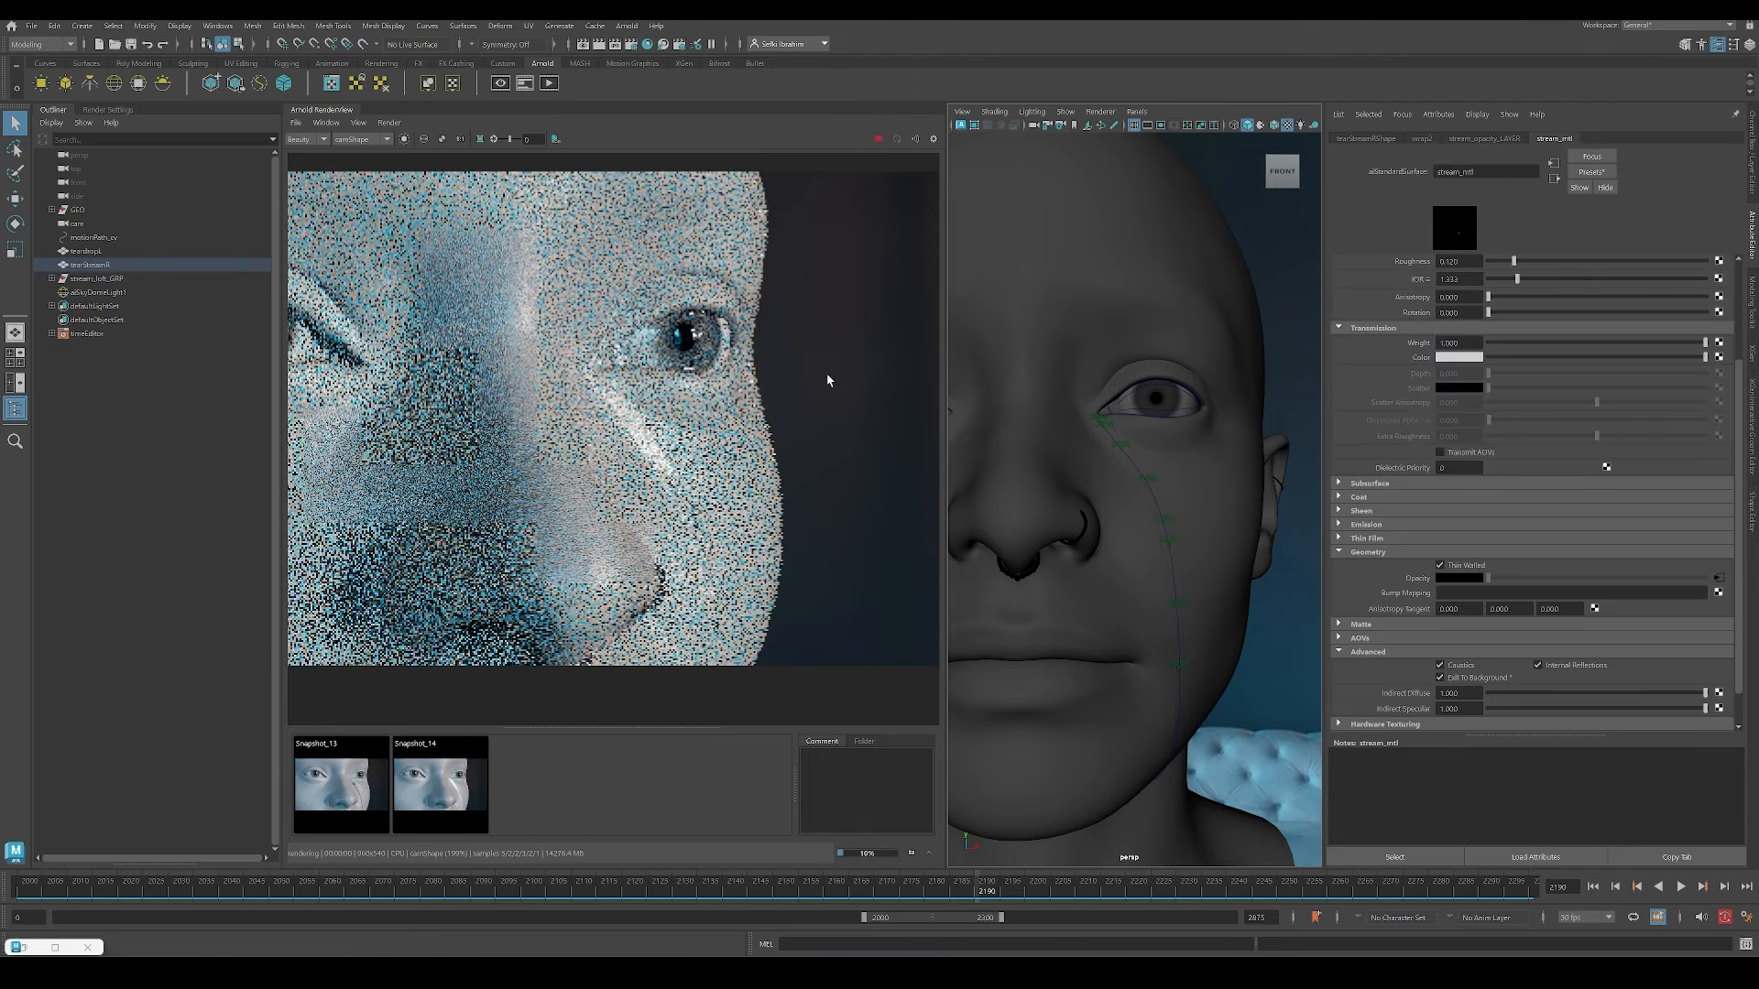
scroll(730, 493, "down", 3)
scroll(732, 521, "up", 3)
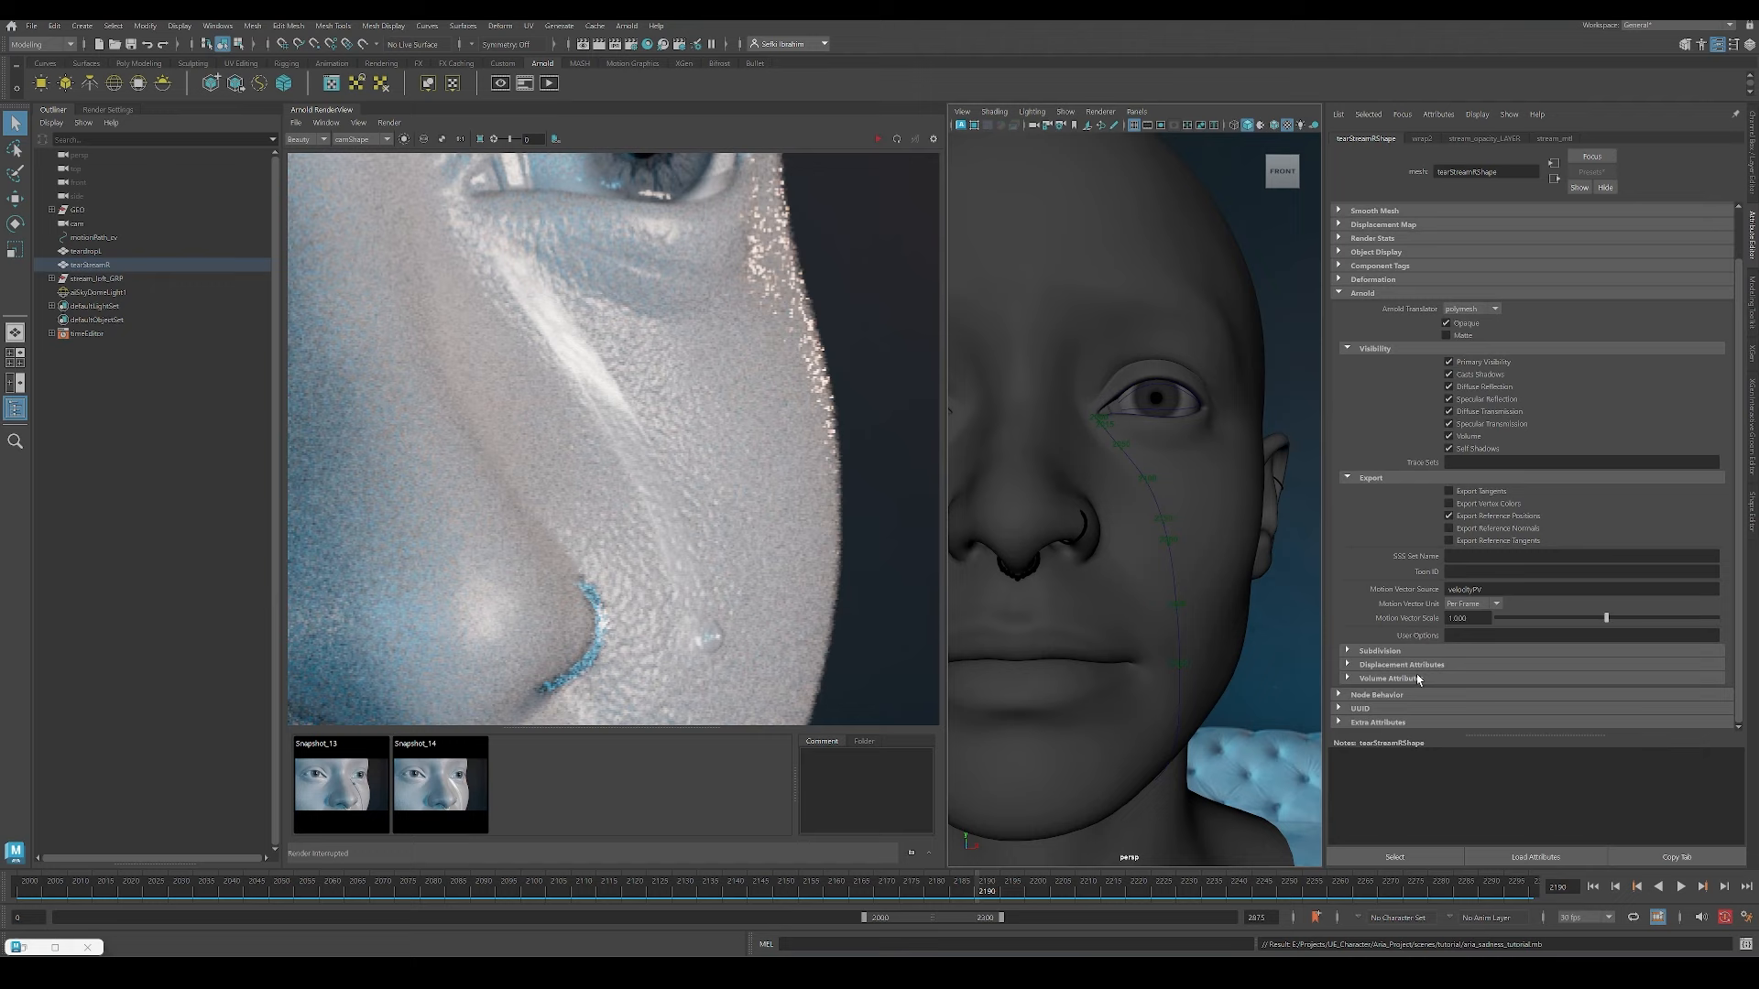
Step: Connect a Noise texture as the displacement material in the shading group of stream_mtl
scroll(1411, 657, "down", 3)
left_click(1510, 259)
left_click(1555, 140)
left_click(1553, 179)
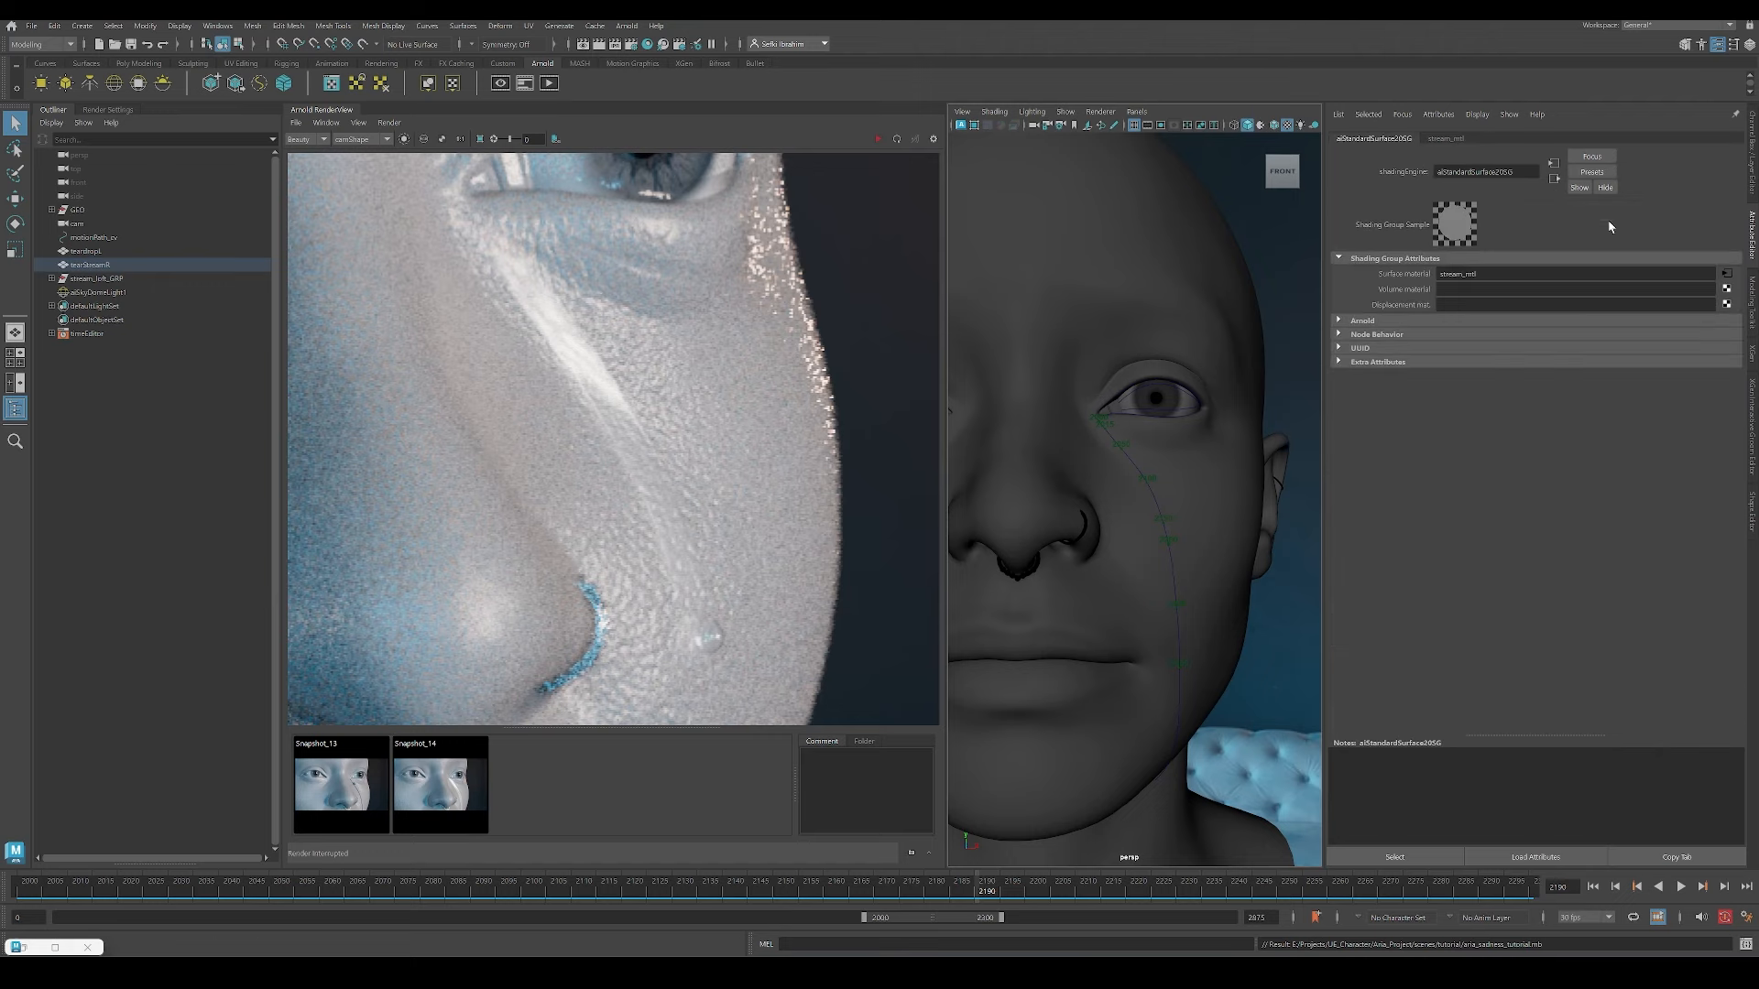
left_click(1726, 305)
left_click(701, 536)
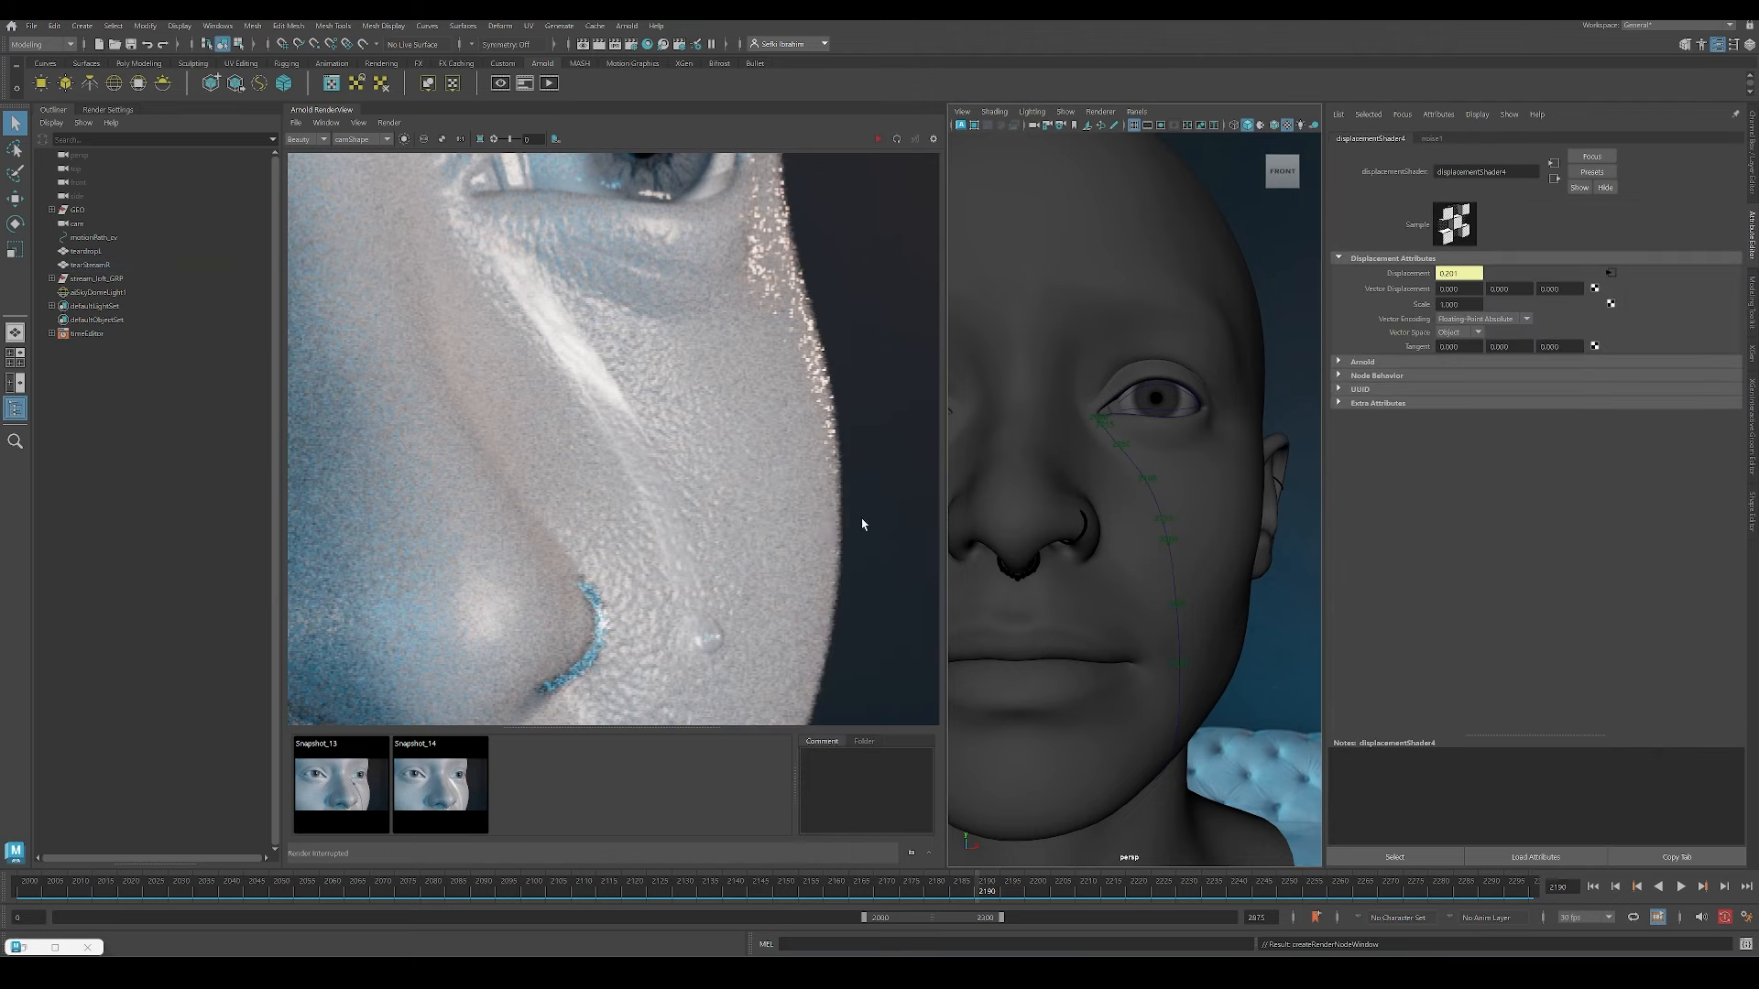
Step: Set the displacement shader's scale to 0.05 and open the attributes of its noise texture
left_click_drag(1468, 305, 1426, 306)
type(".05")
key("Return")
left_click(1432, 138)
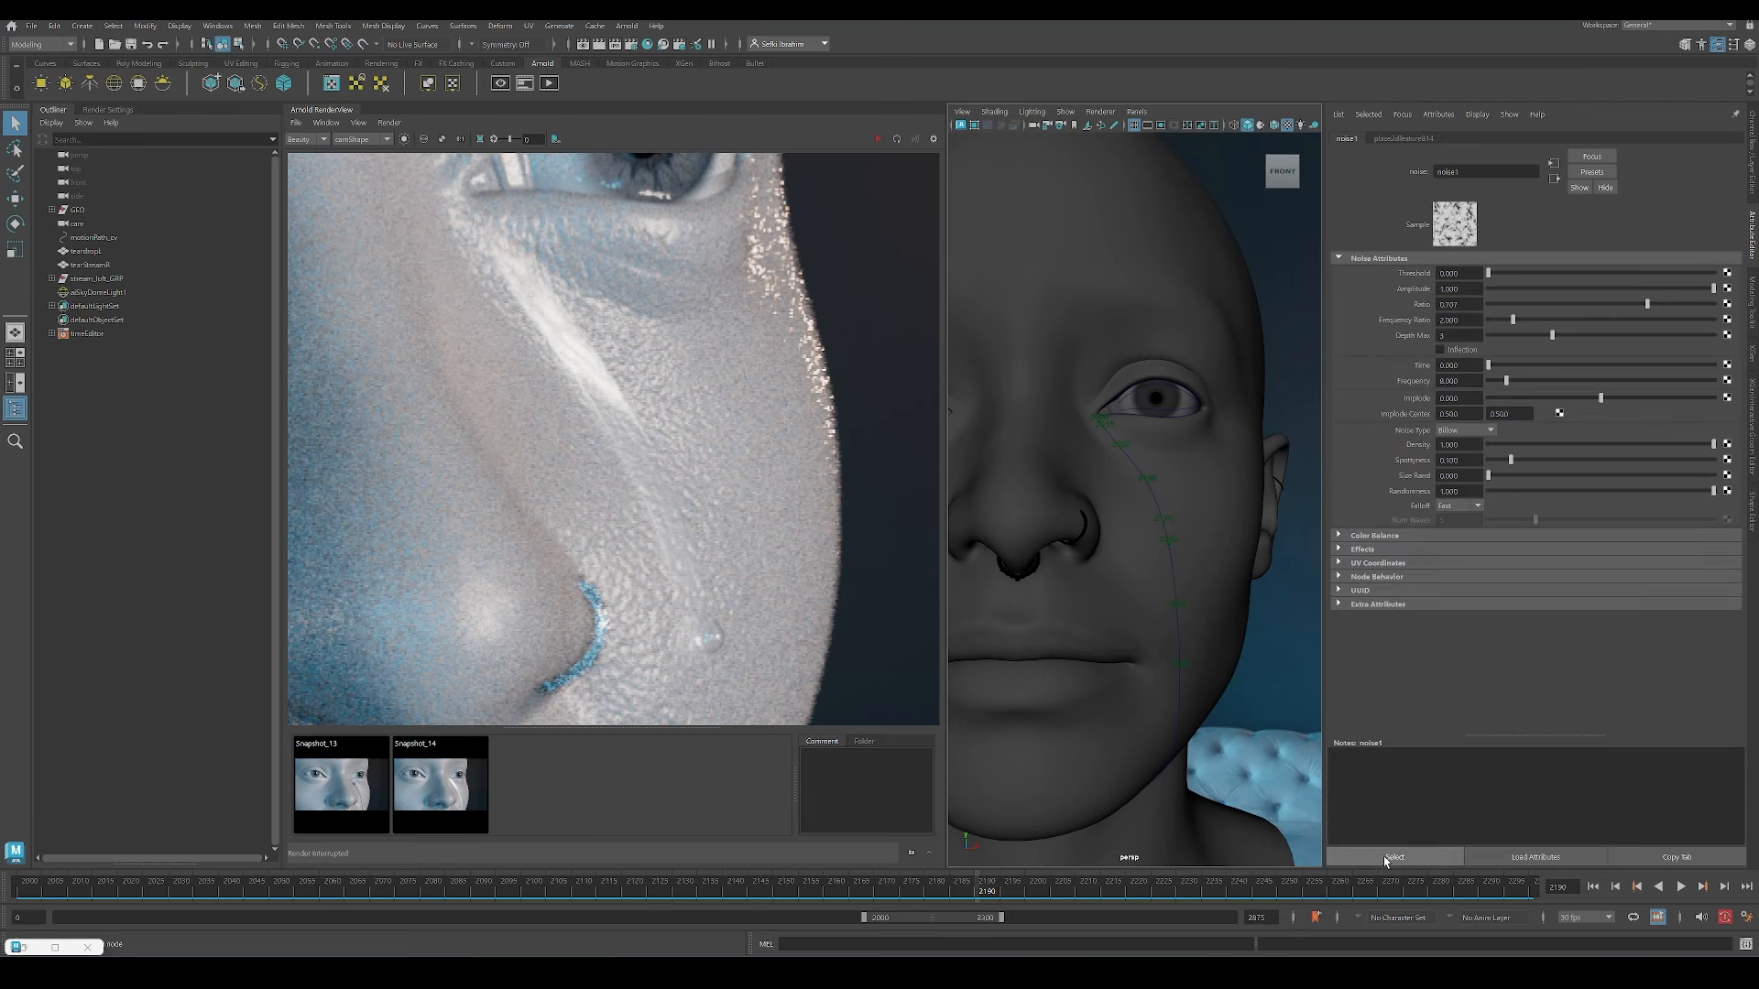
Step: Enable the render crop region and frame it around the tear stream on the cheek
left_click(481, 140)
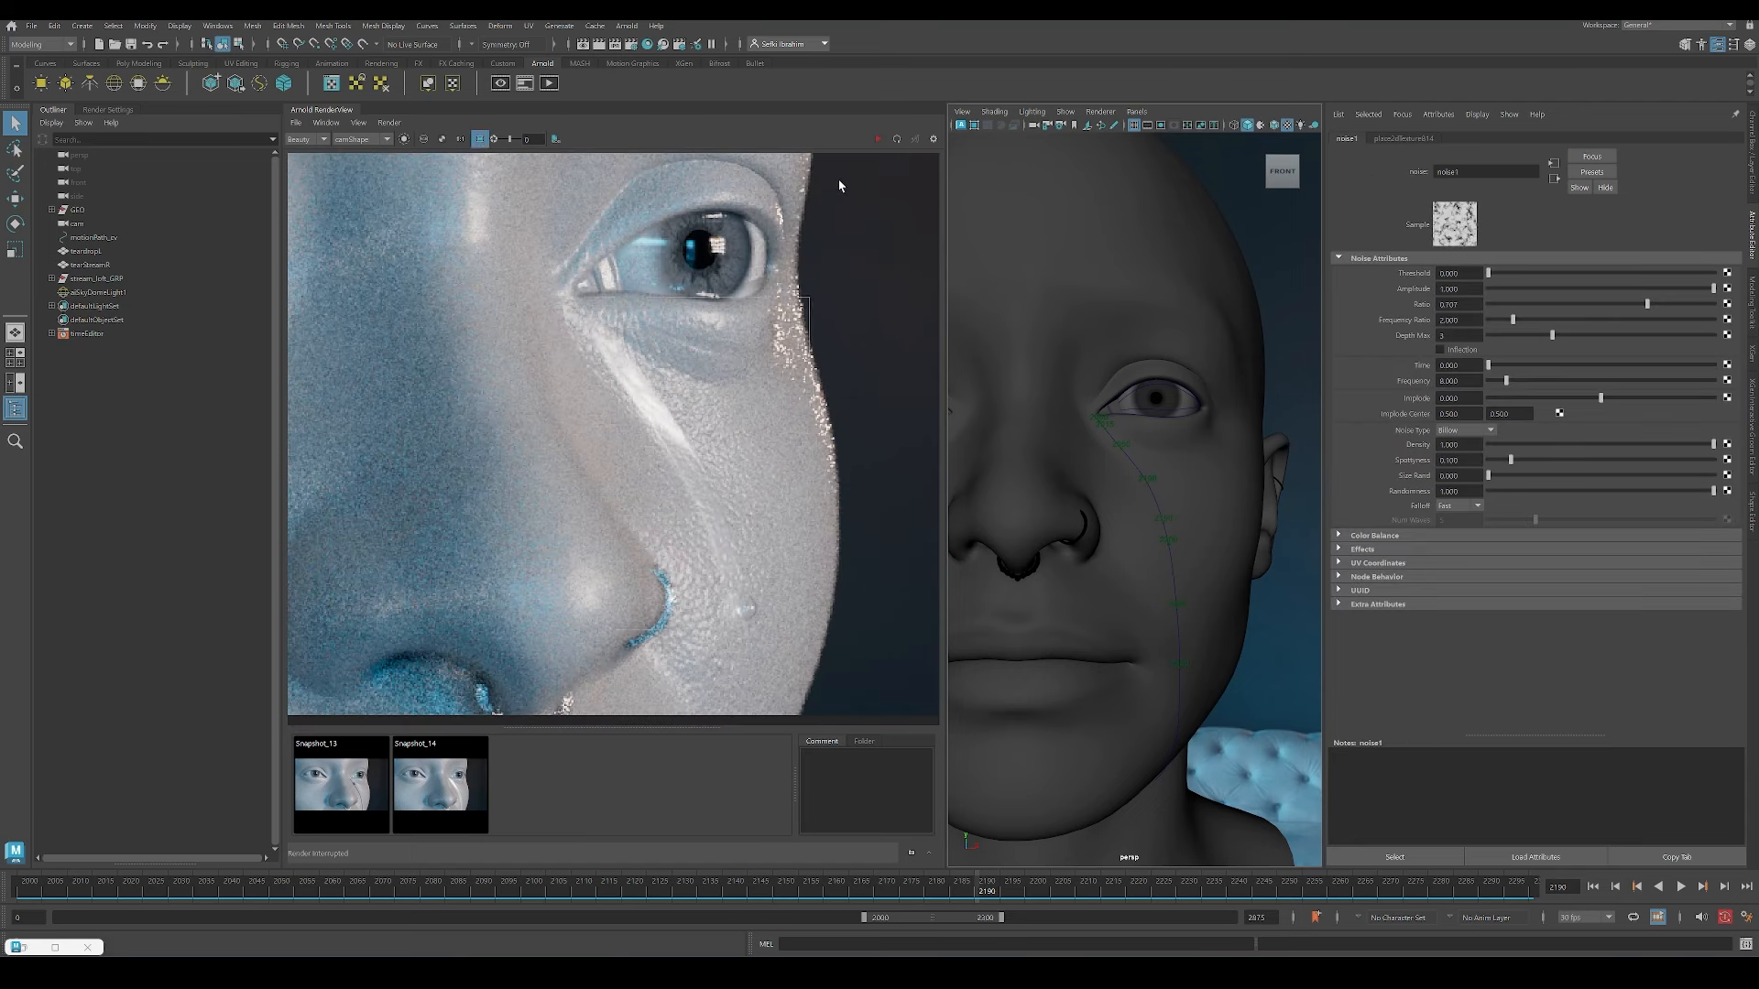
left_click_drag(567, 297, 812, 631)
scroll(733, 454, "up", 2)
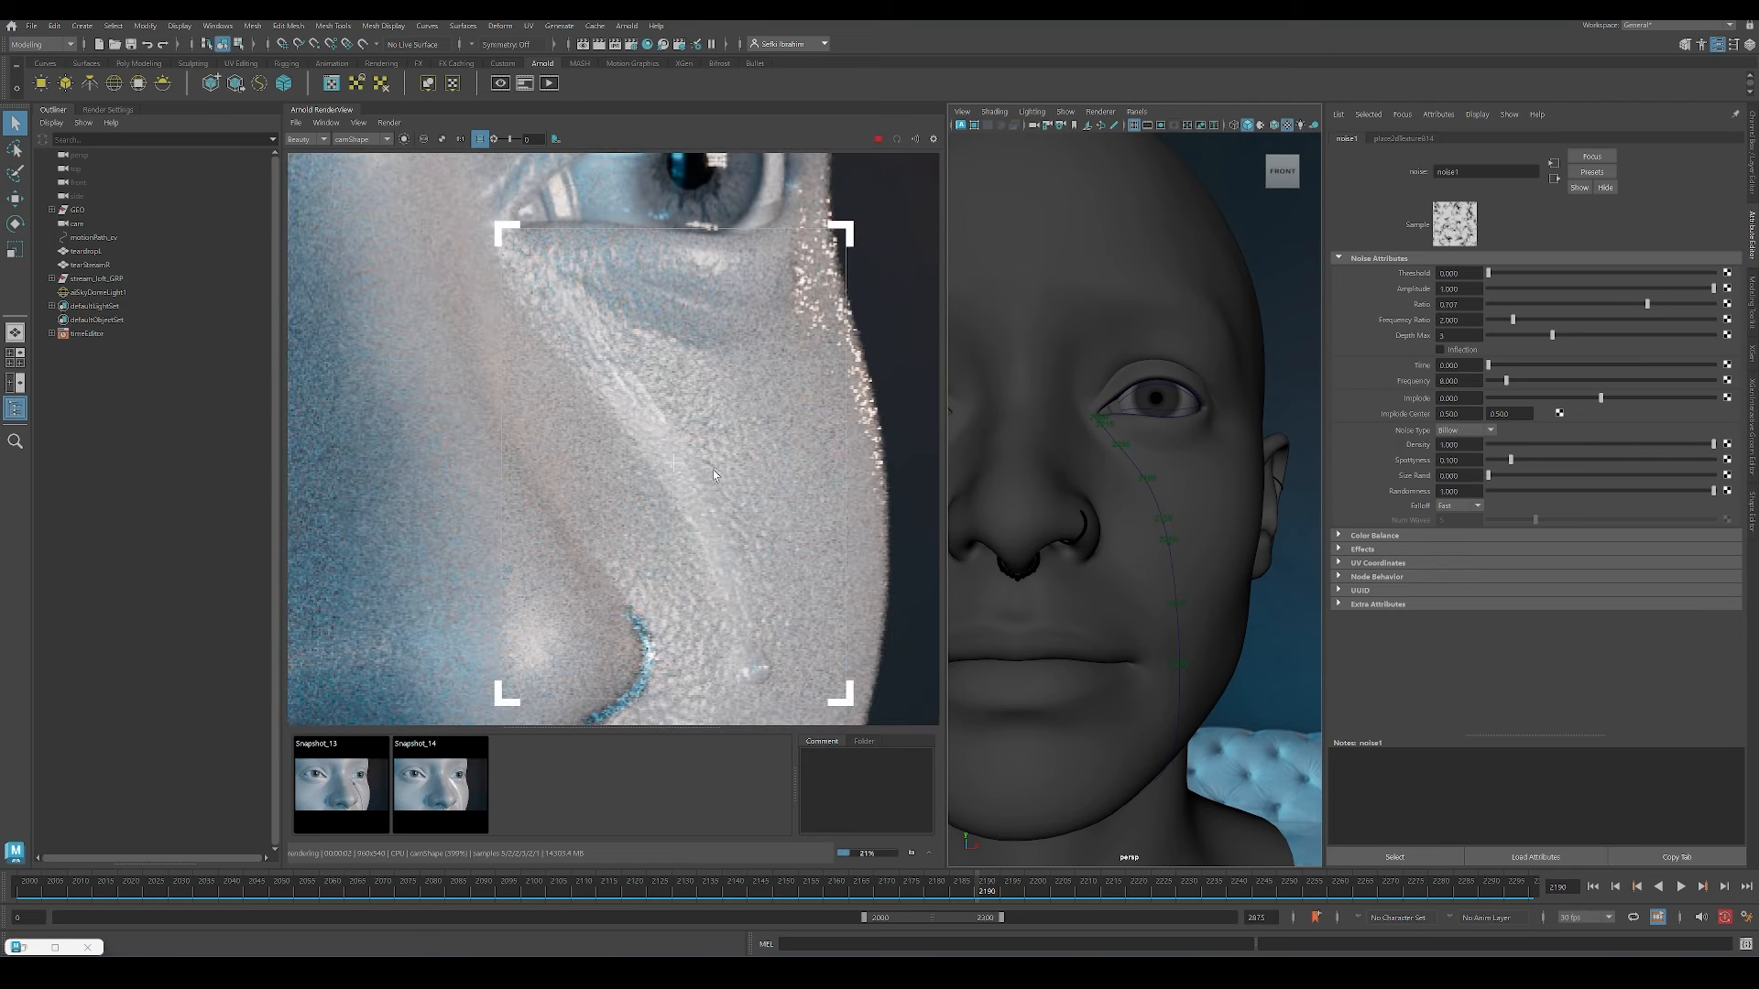
Step: Show the debug shading control in the Arnold RenderView and set the shading mode to Basic
left_click(326, 122)
mouse_move(385, 246)
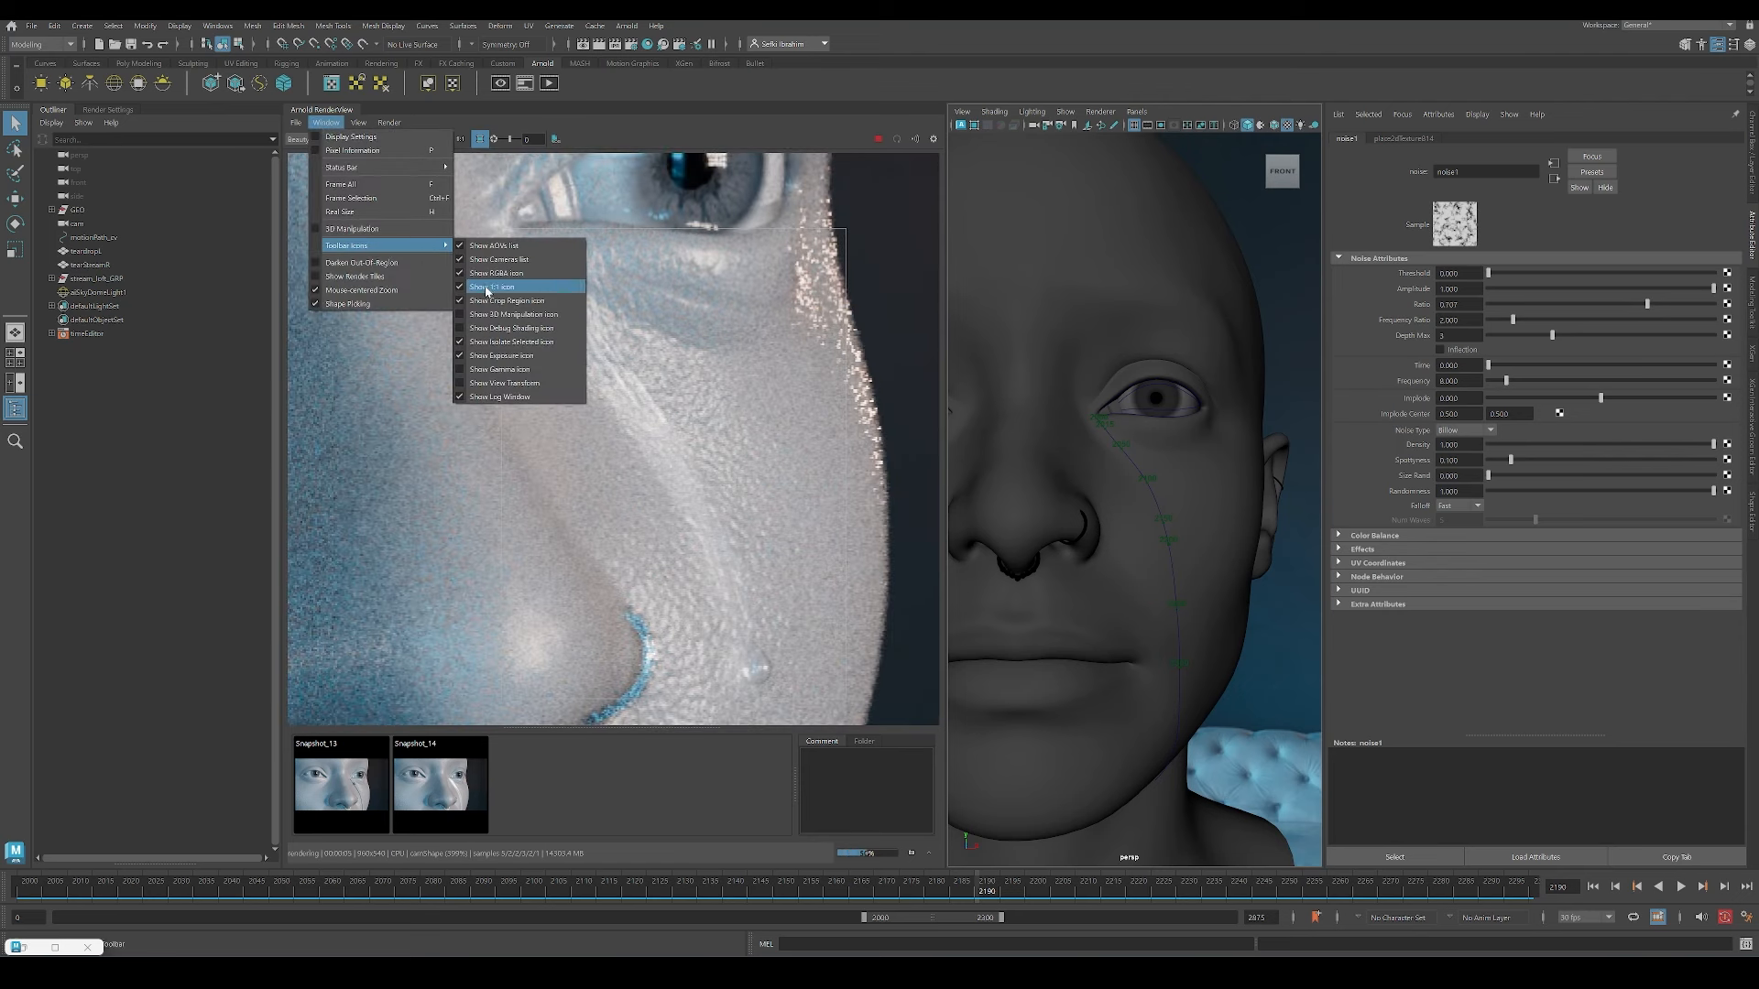
left_click(495, 329)
left_click(429, 140)
left_click(425, 167)
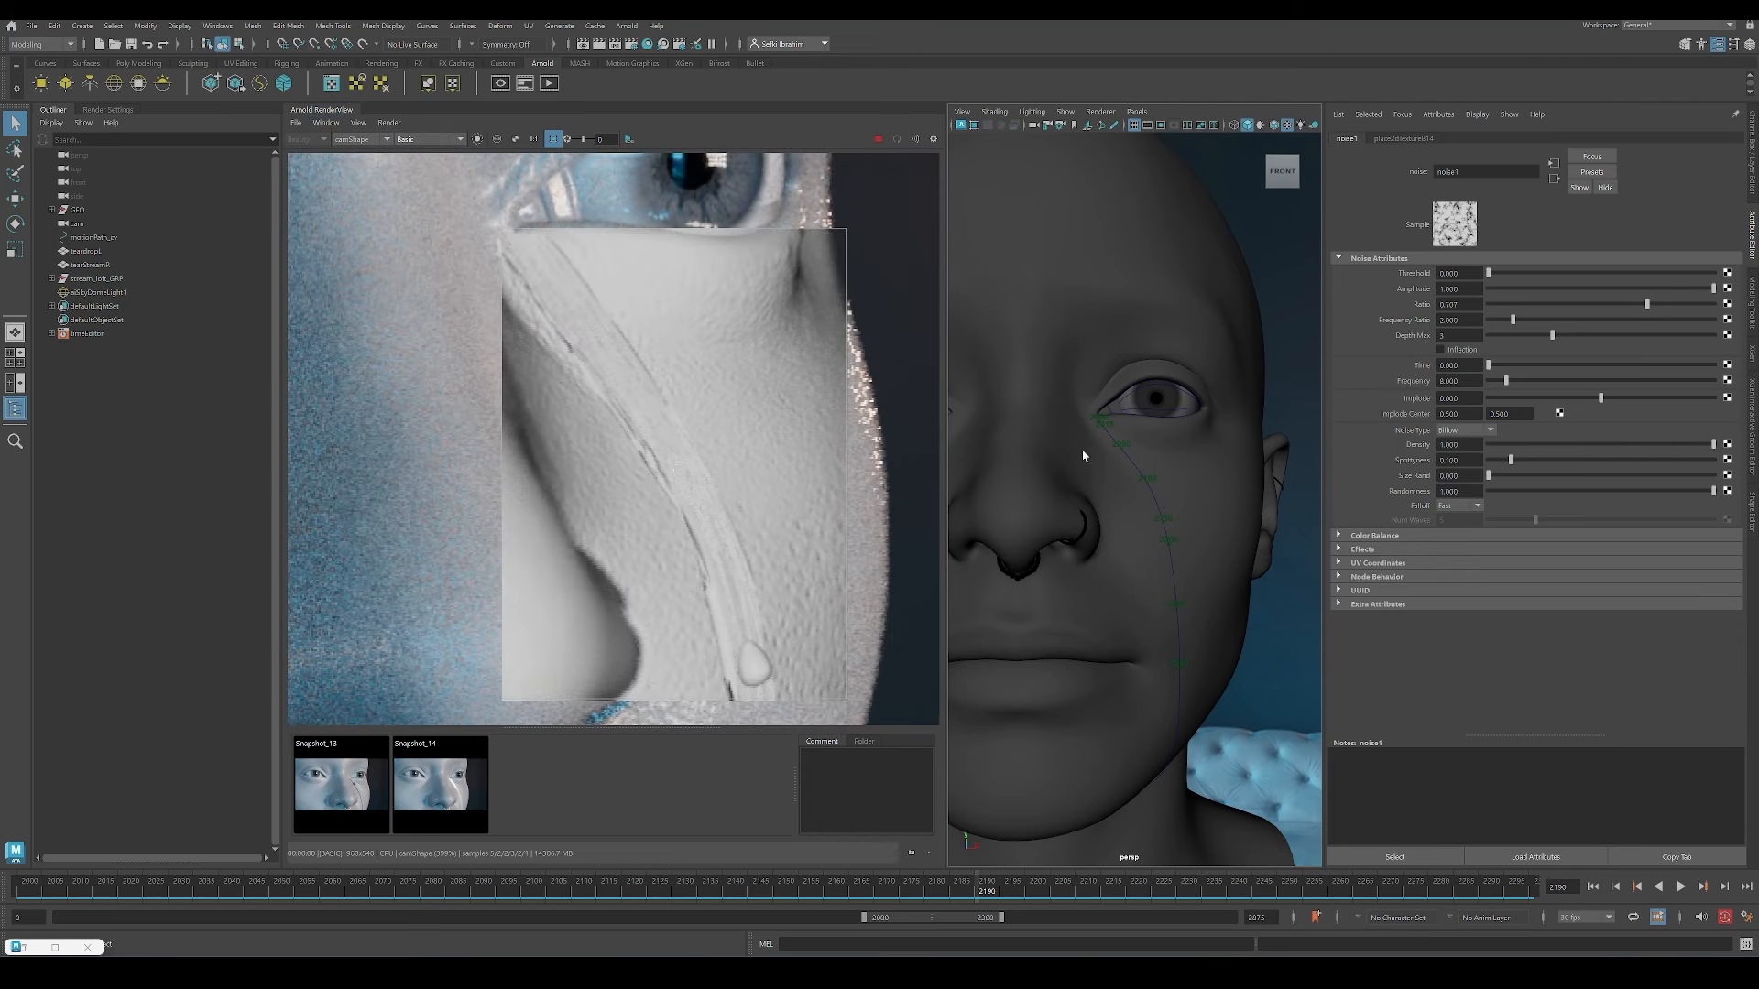
Step: Set the first Repeat UV value to 4 in the noise texture's 2D placement node
left_click(1399, 564)
left_click(1558, 574)
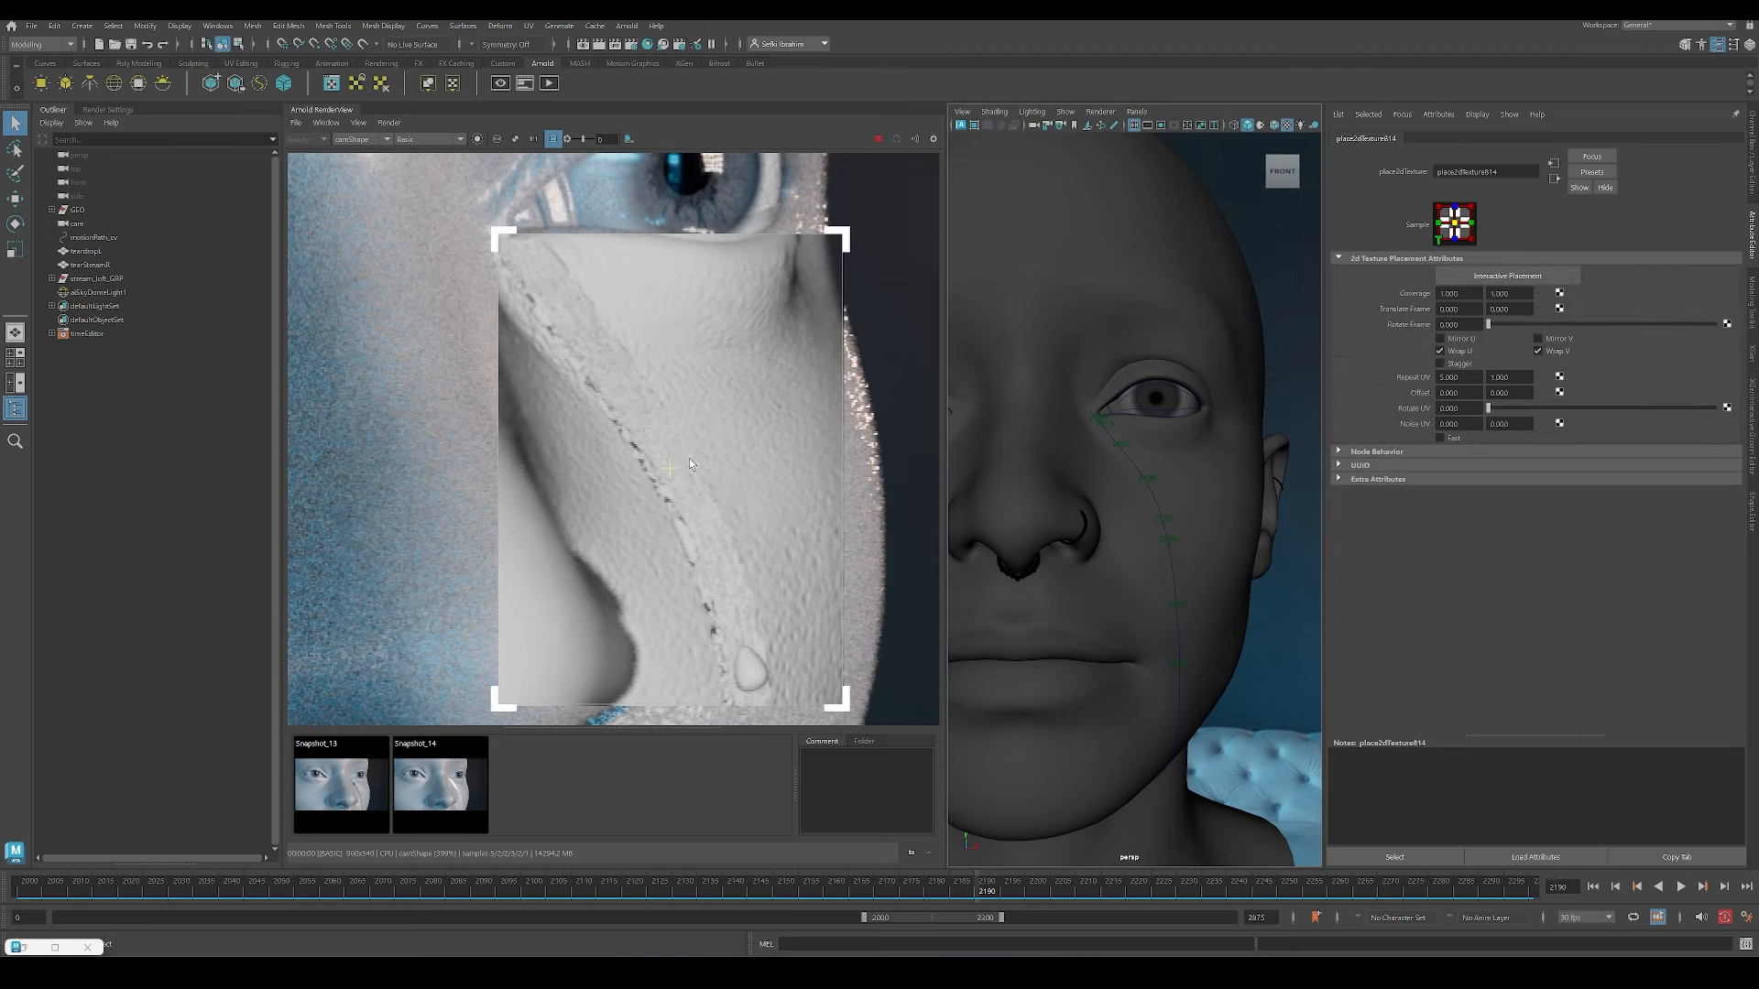
scroll(689, 463, "down", 4)
scroll(668, 447, "up", 6)
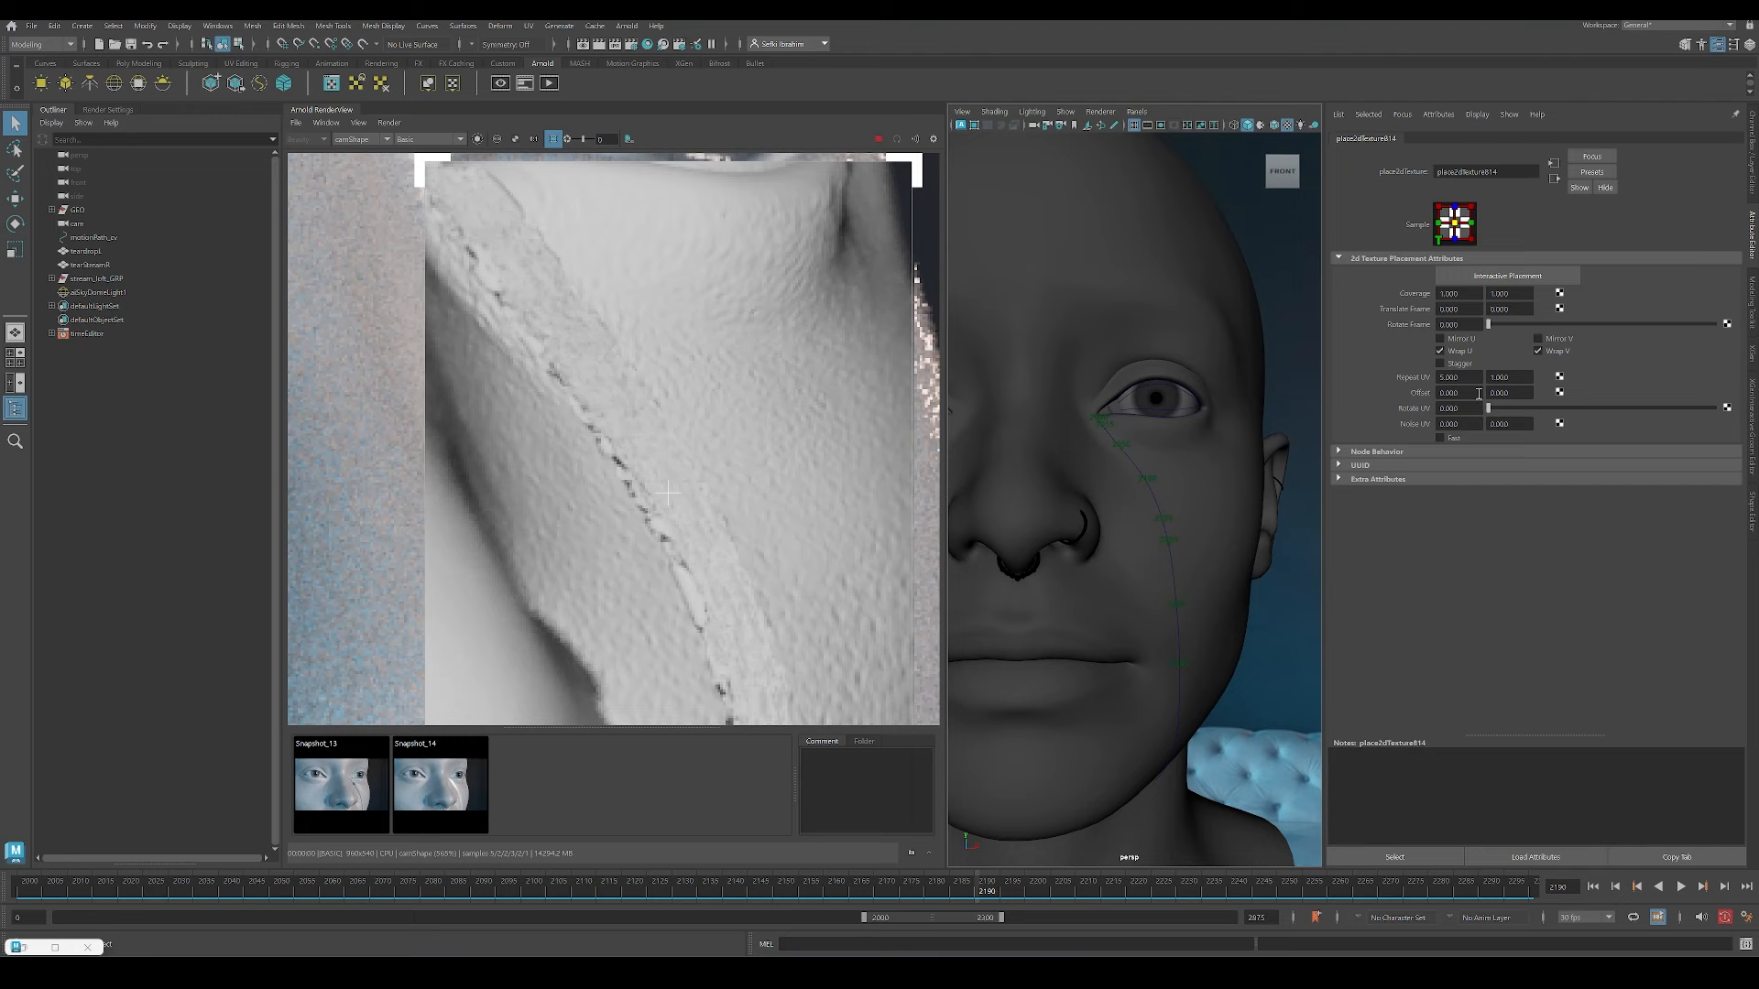
double_click(1457, 377)
type("4")
key("Return")
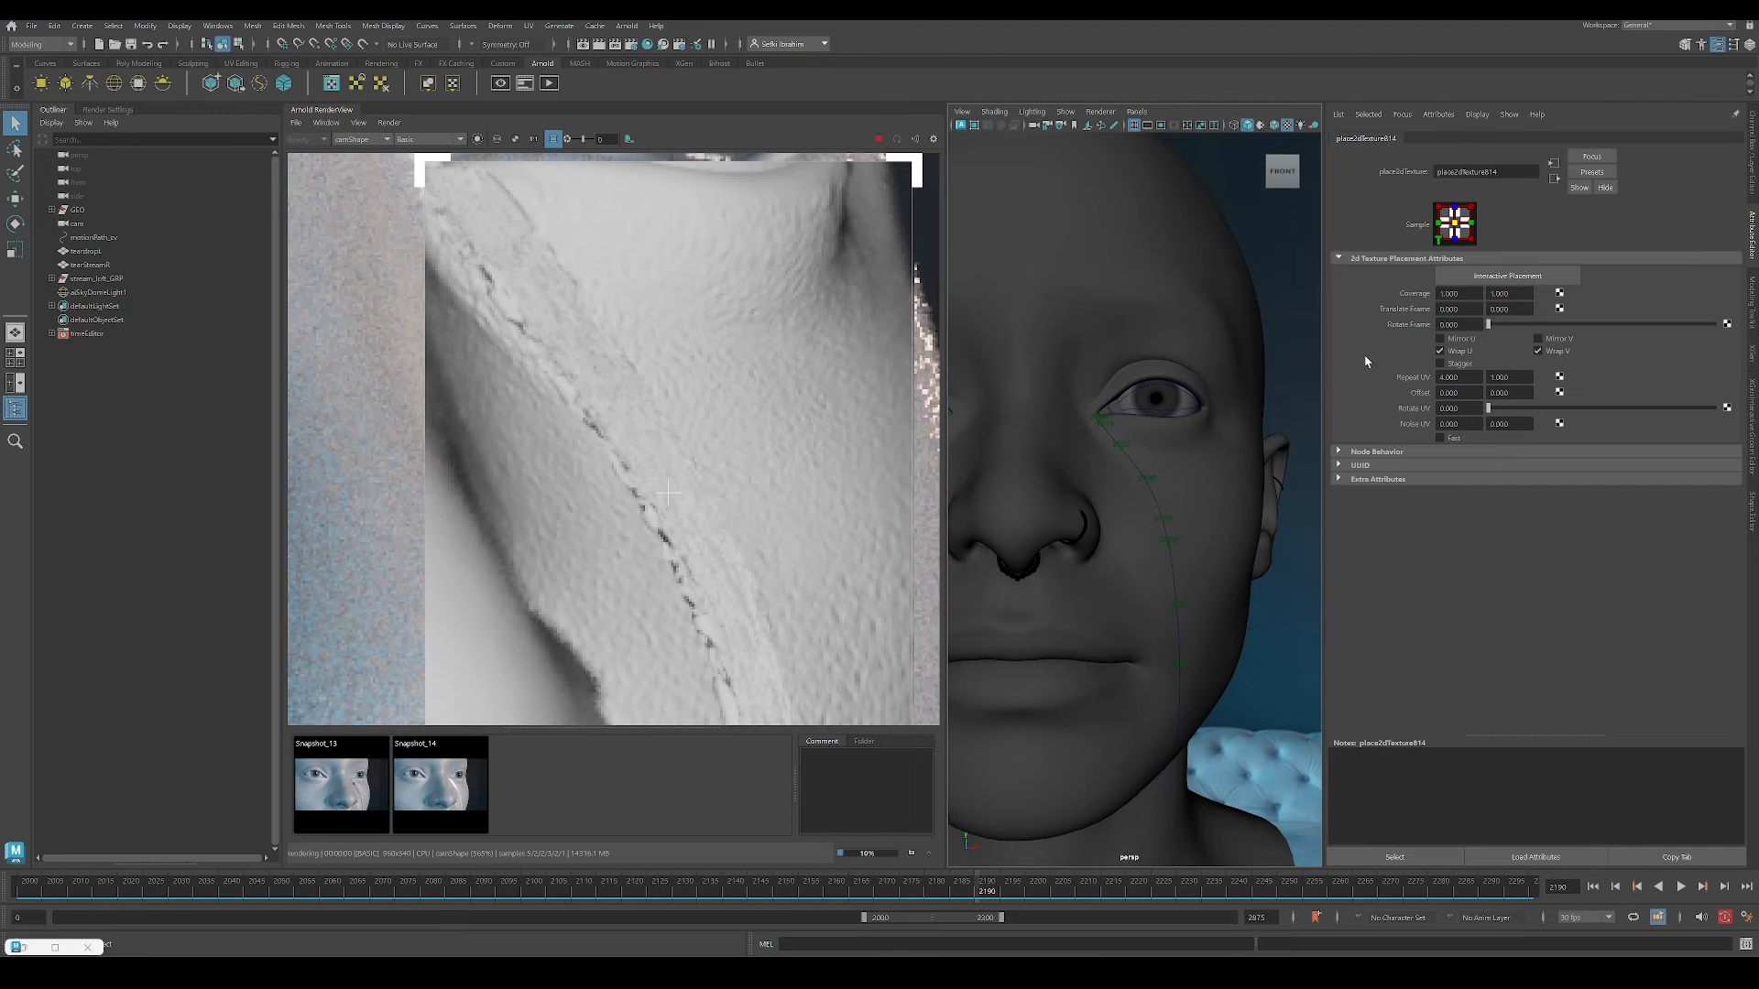
scroll(854, 499, "down", 2)
Step: Lower the noise texture's frequency slightly and examine the displaced stream in the render
left_click(1554, 178)
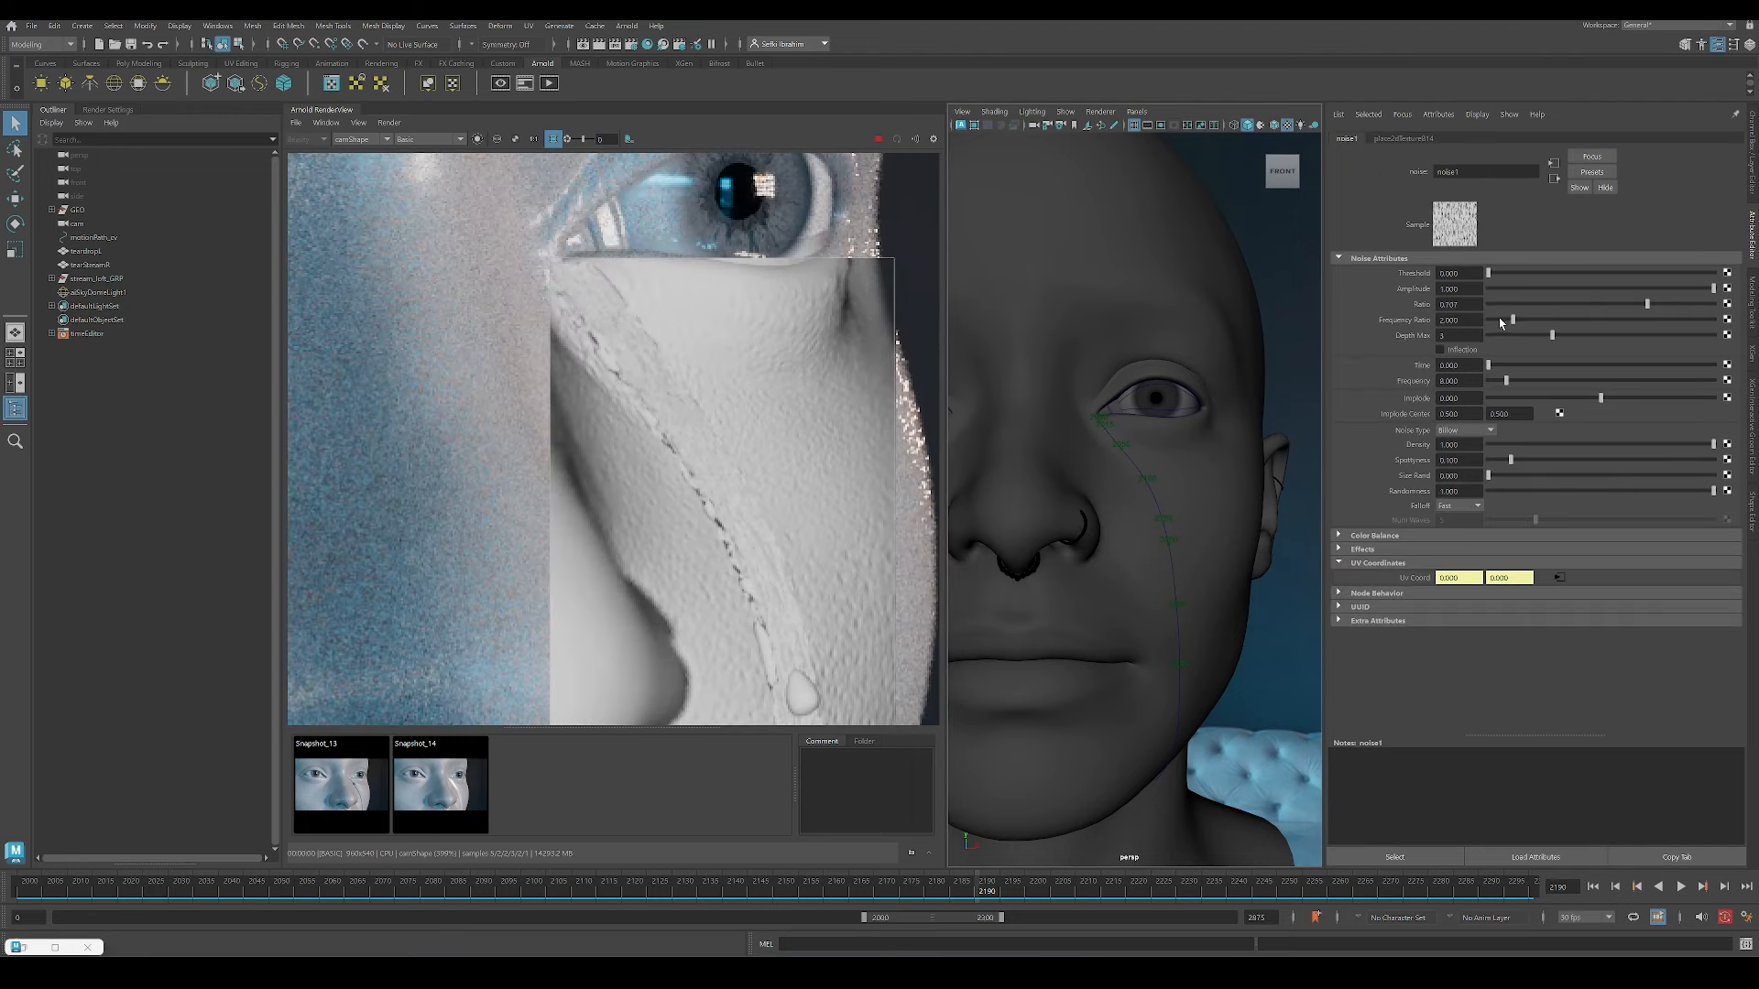
left_click_drag(1513, 383, 1509, 383)
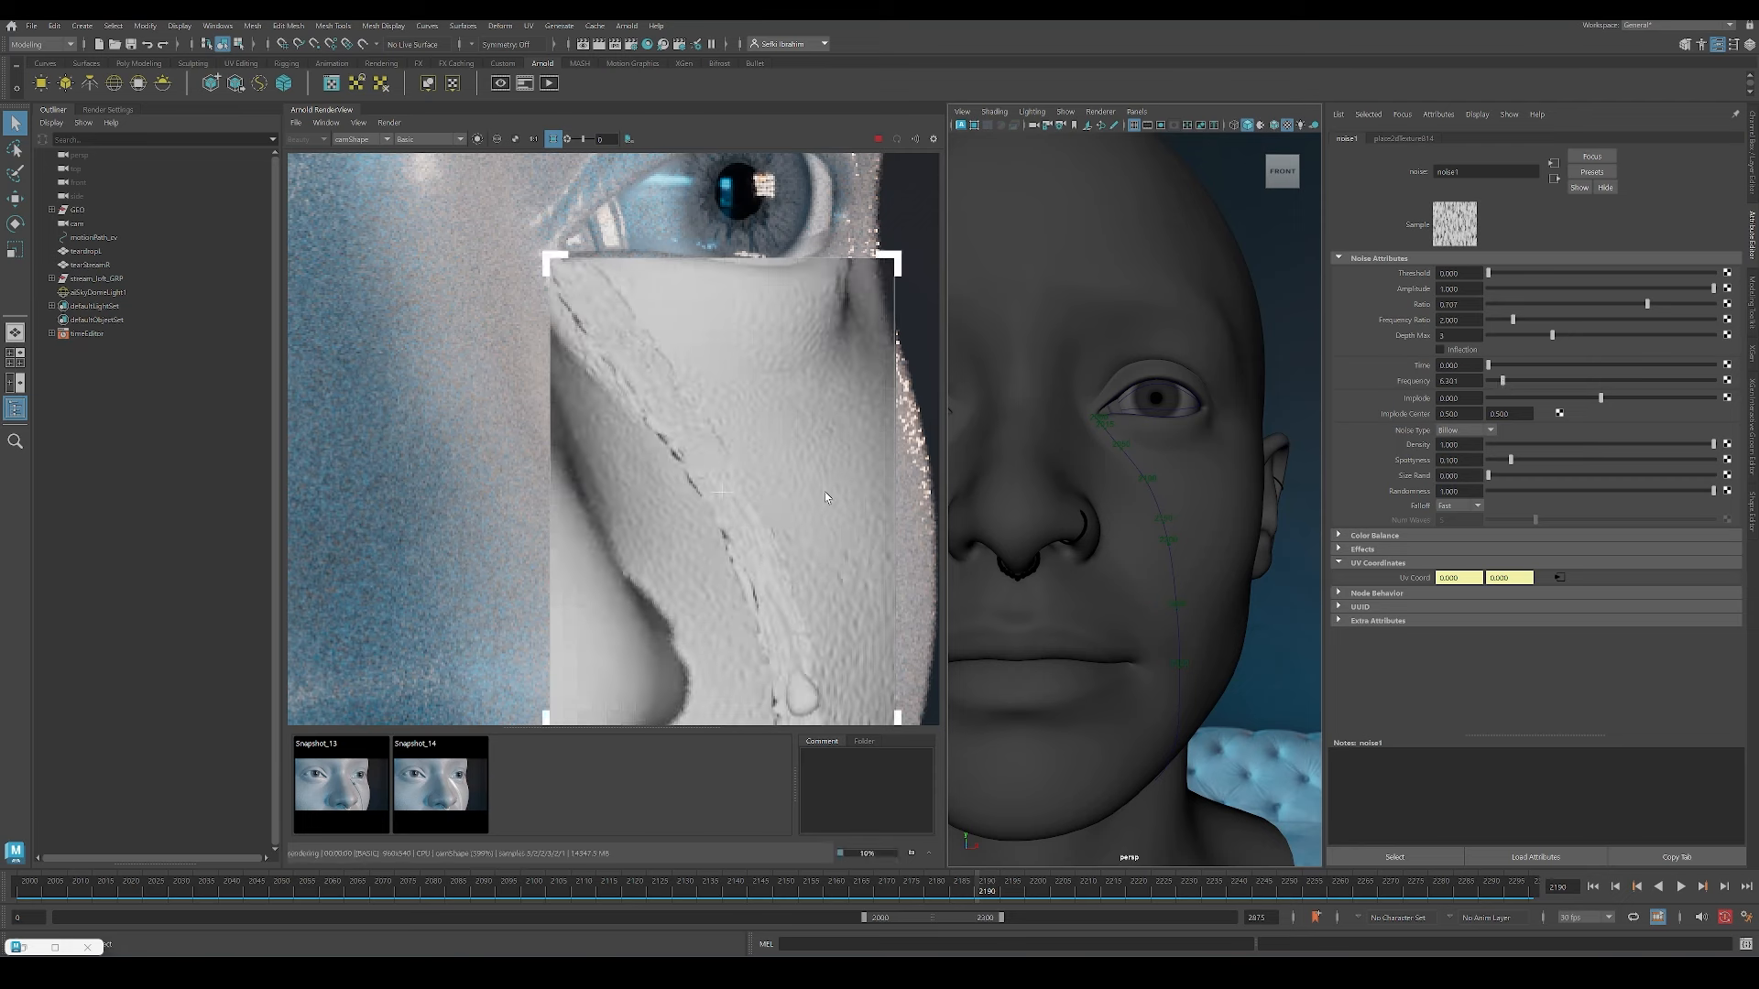
scroll(698, 394, "up", 2)
scroll(699, 394, "down", 2)
Step: Switch the render's debug mode back to Shading and inspect the tear stream's displacement
left_click(431, 139)
left_click(424, 152)
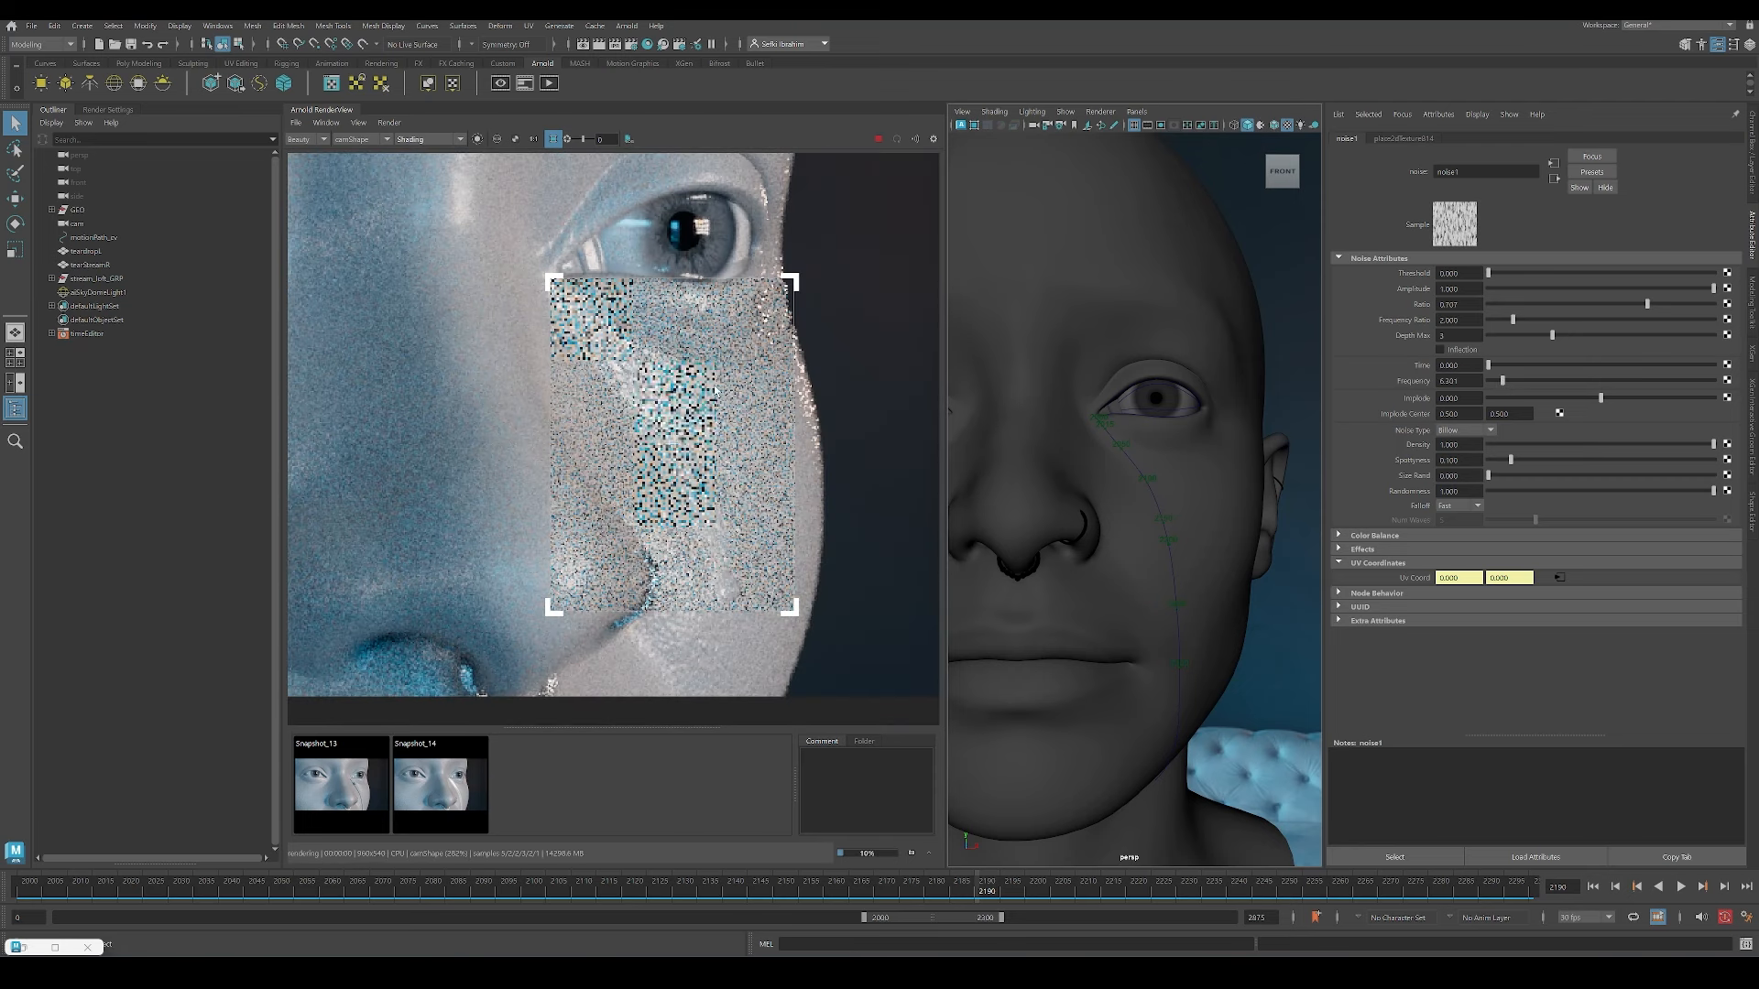
scroll(652, 527, "down", 2)
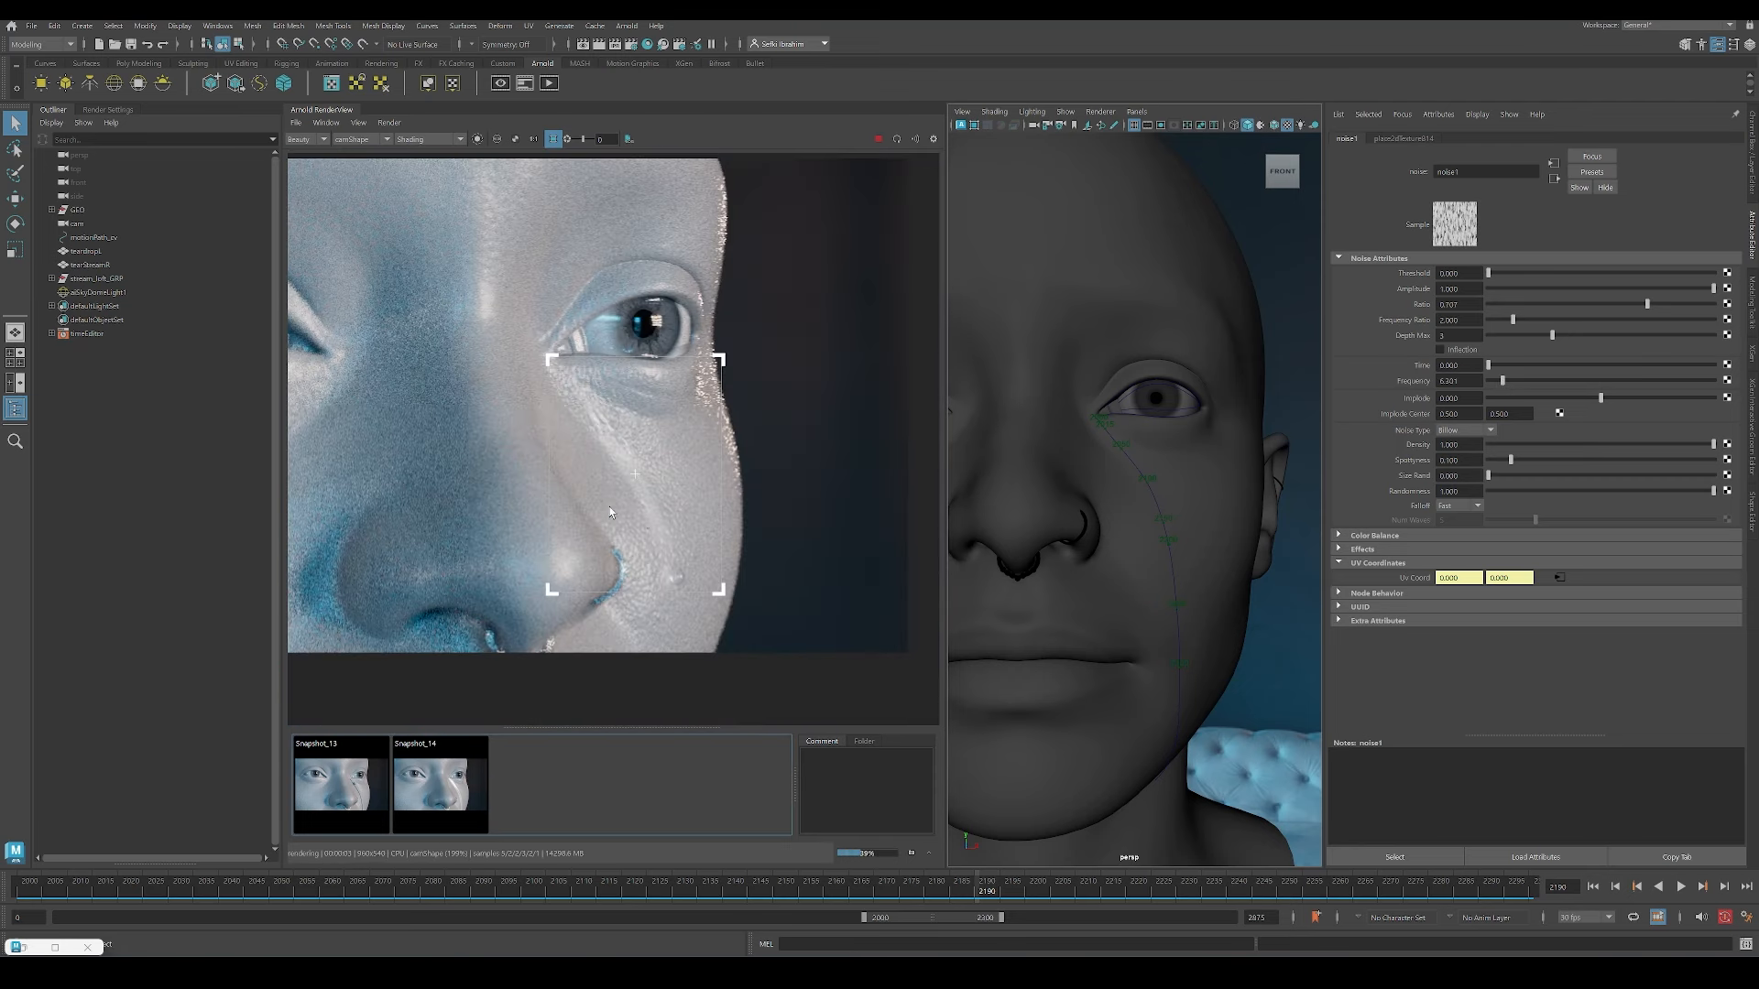
scroll(649, 528, "up", 2)
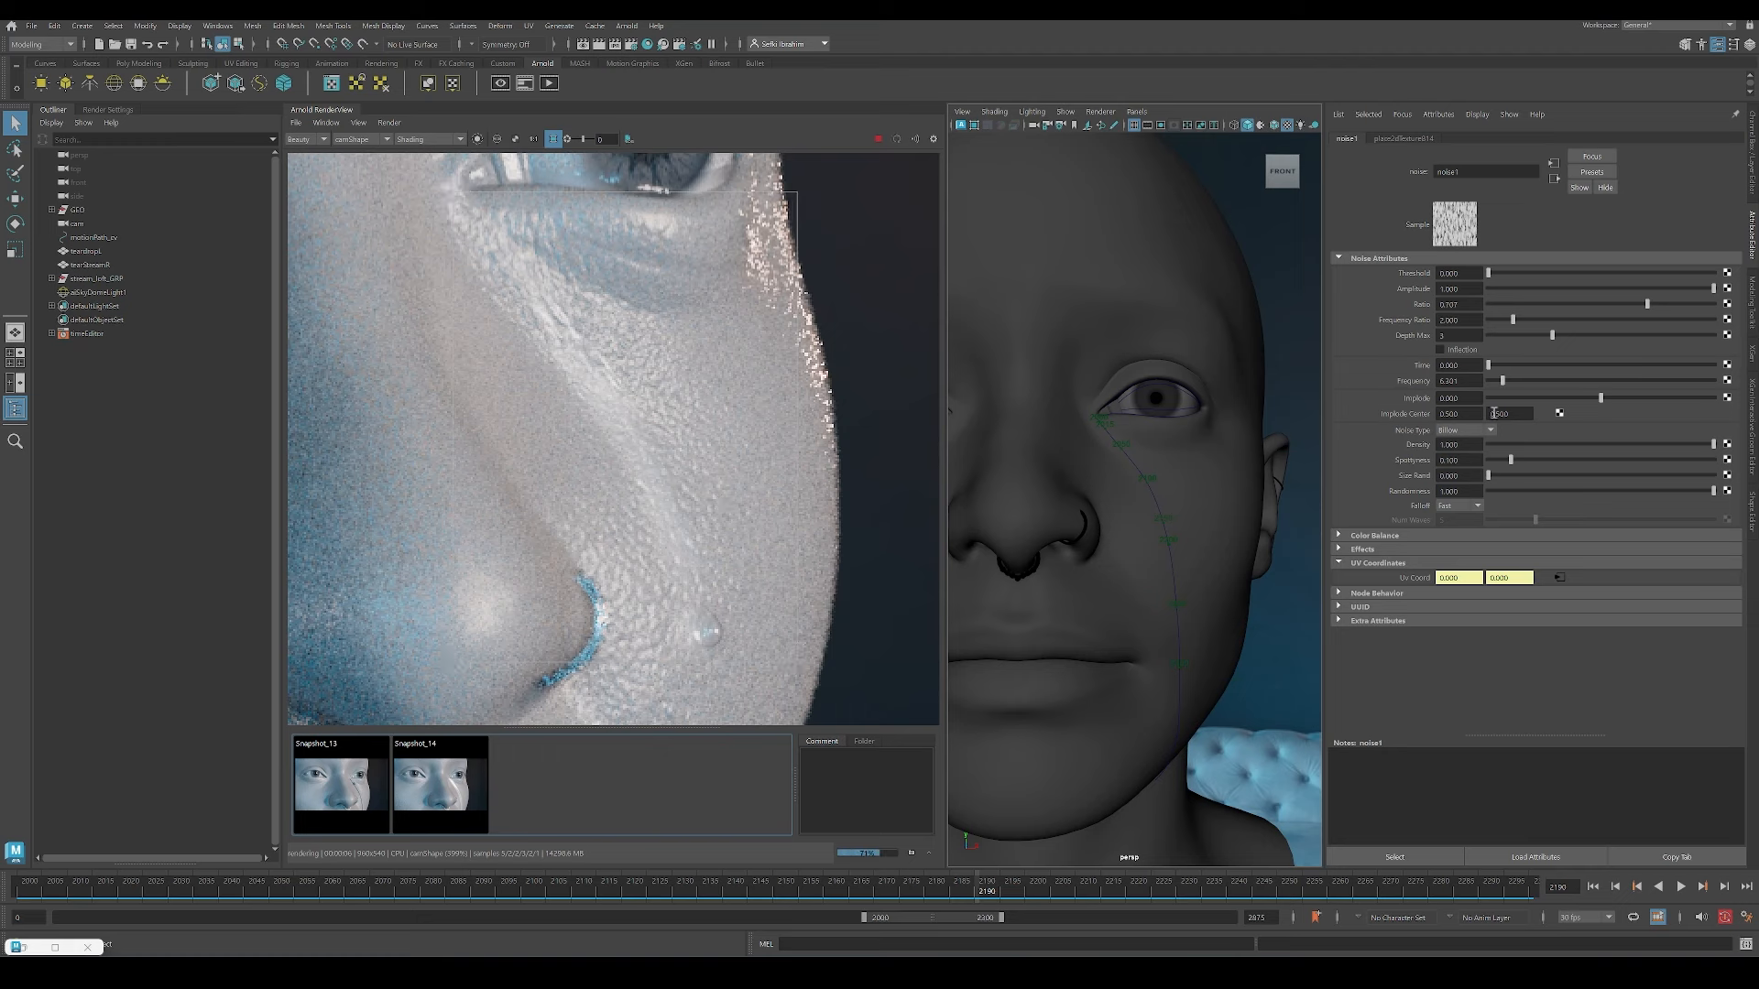
Step: Set the noise texture's frequency to 7
left_click_drag(1476, 380, 1411, 376)
type("7")
key("Return")
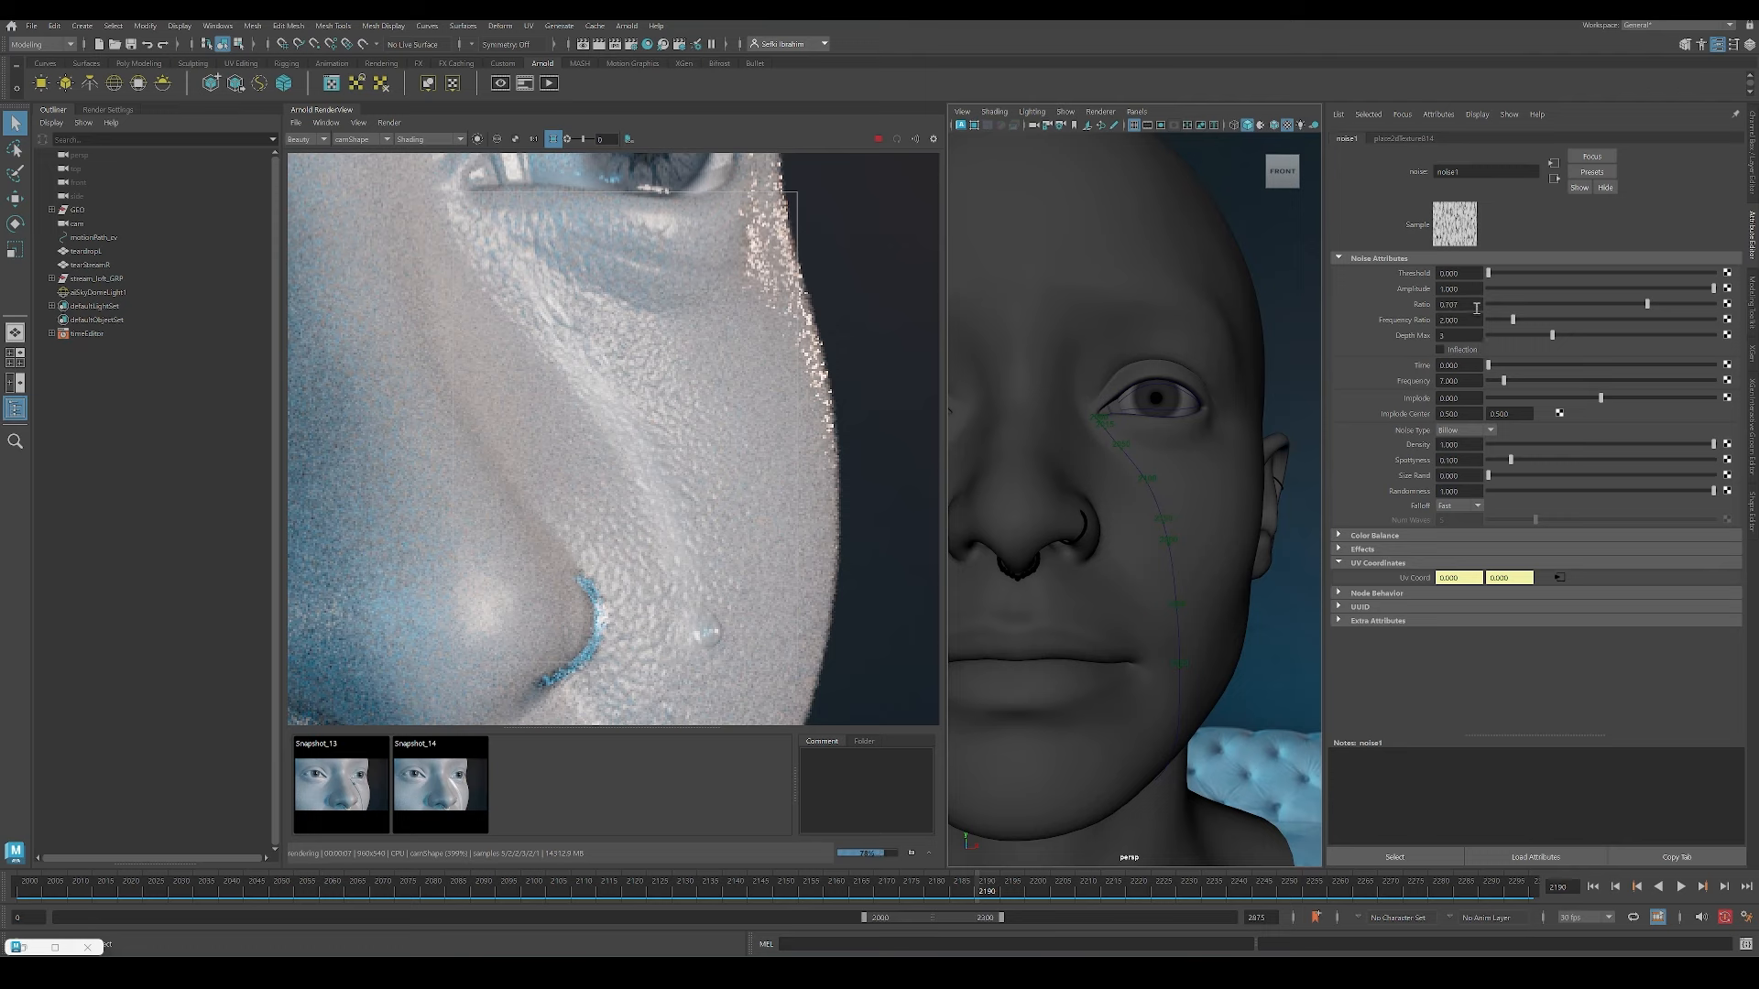
Step: Lower the noise texture's ratio to about 0.55 and set its frequency to 5
left_click(1611, 304)
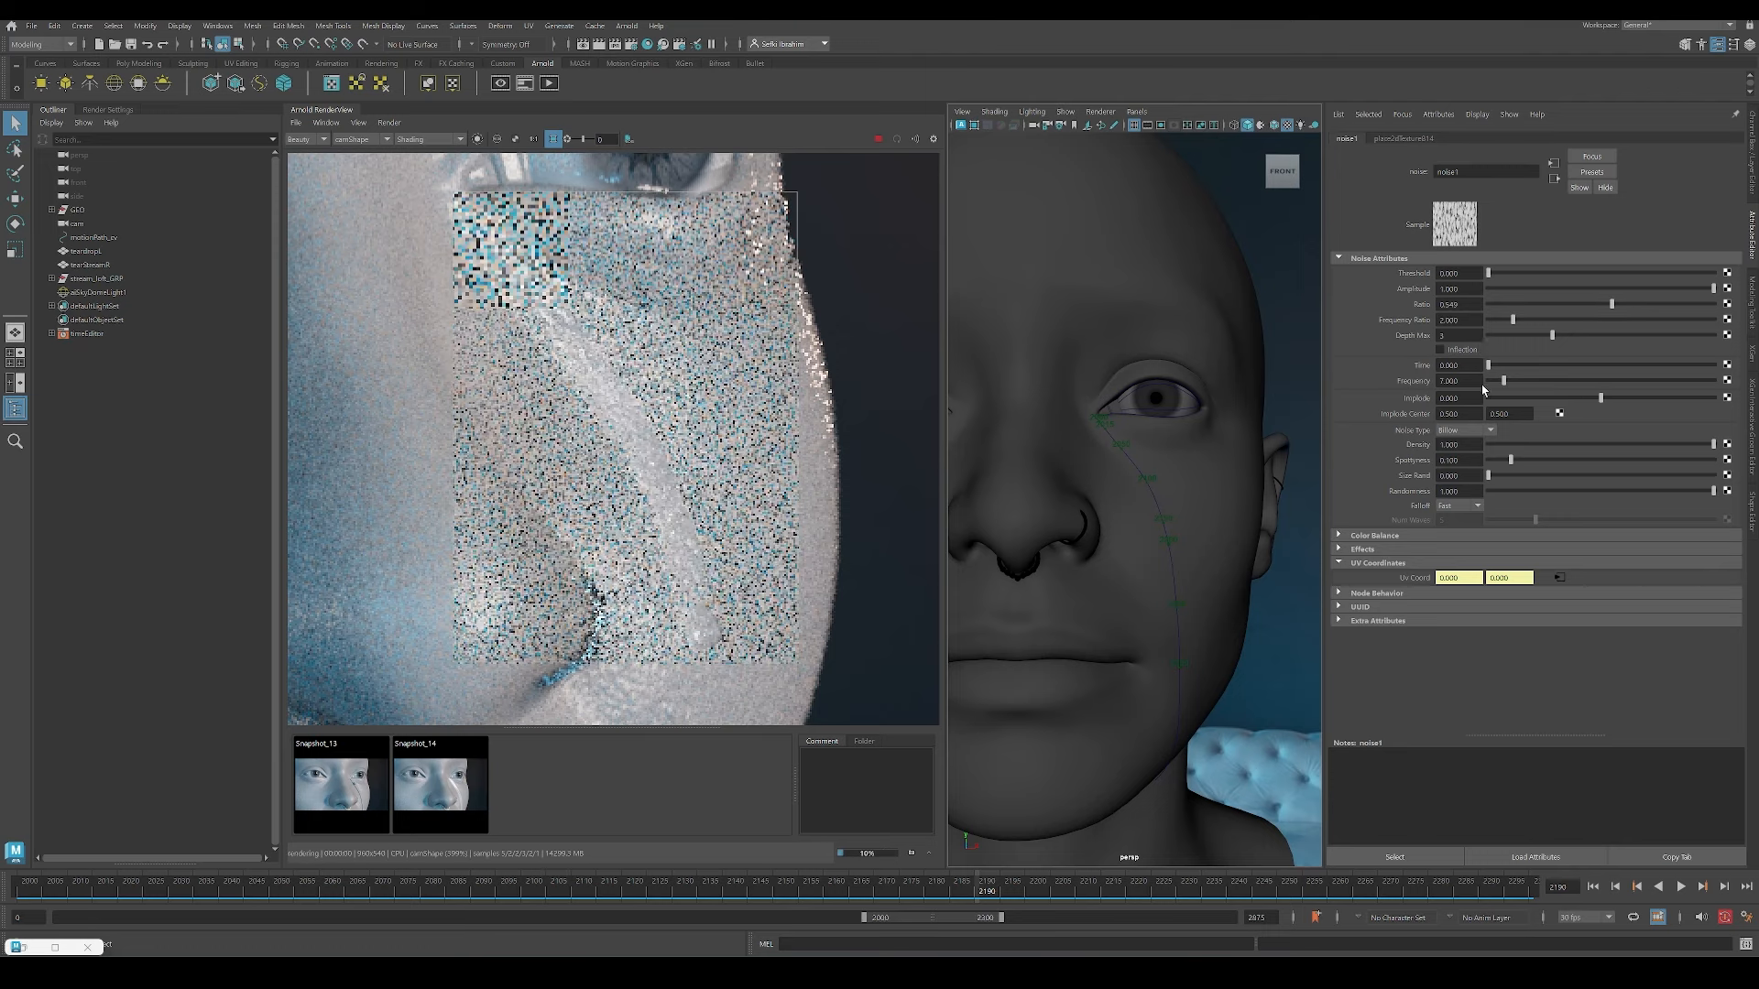
left_click_drag(1475, 381, 1402, 375)
type("5")
key("Return")
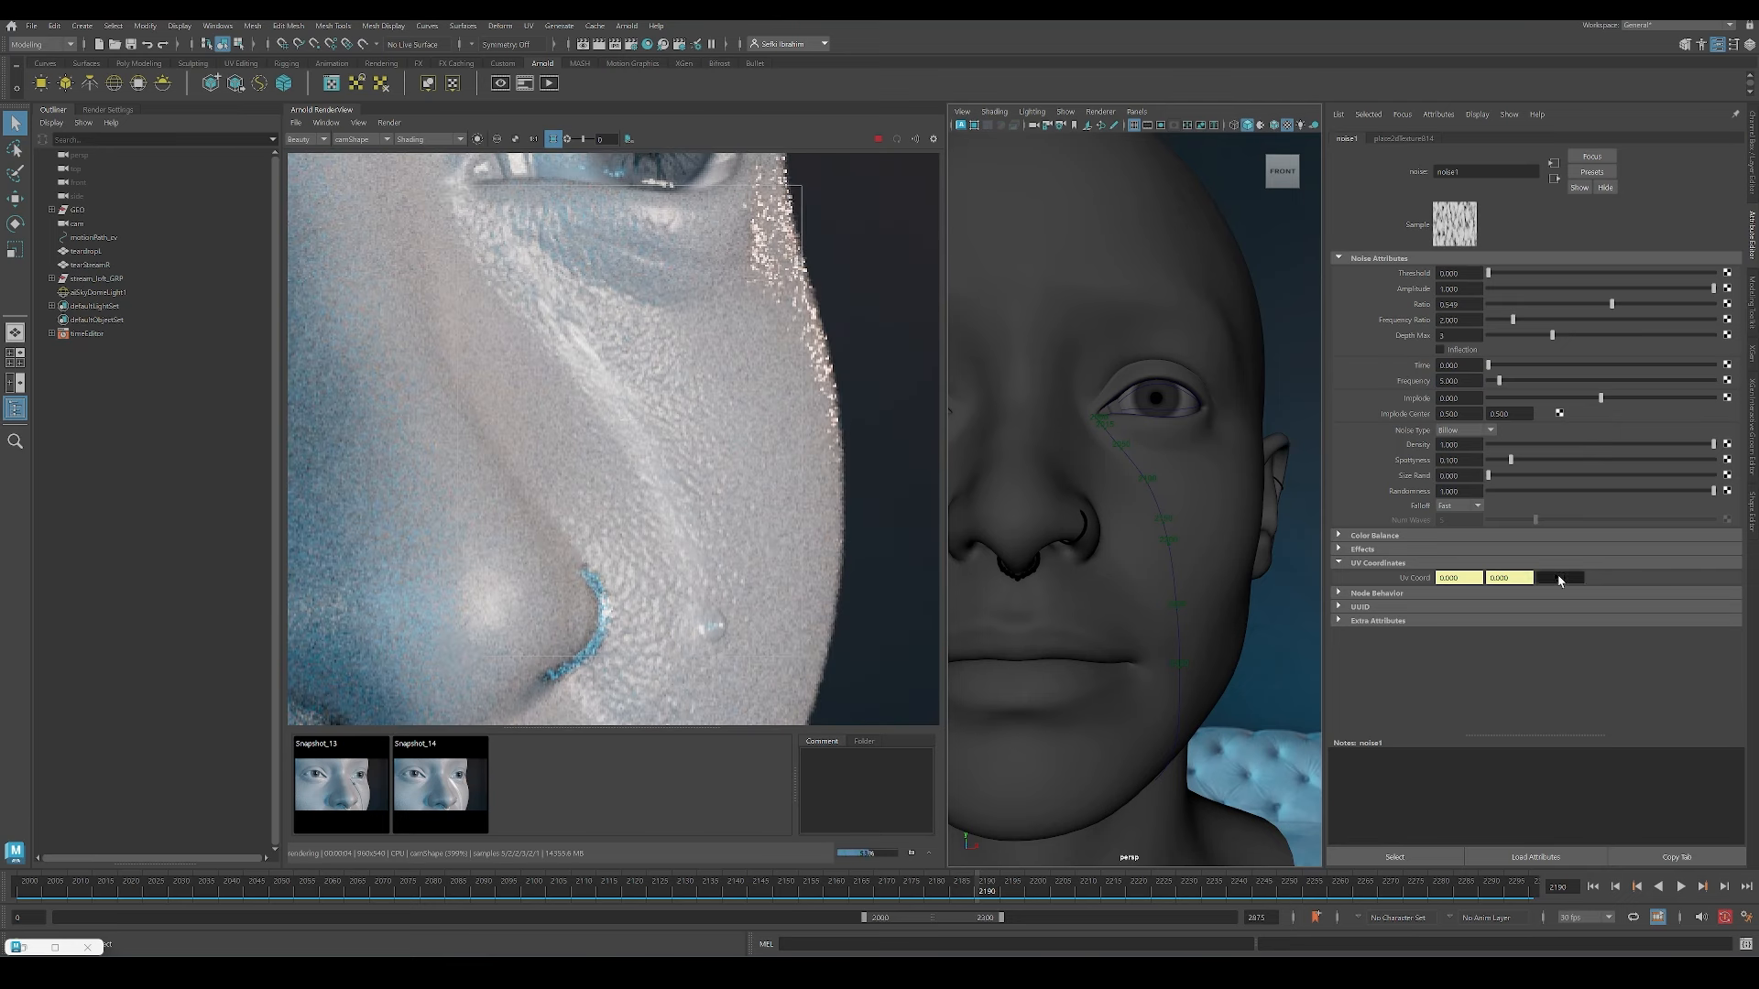
Step: Set Repeat UV to 3 and 0.5 in the noise texture's 2D placement node
left_click(1558, 576)
left_click_drag(1483, 377, 1372, 370)
type("3")
key("Return")
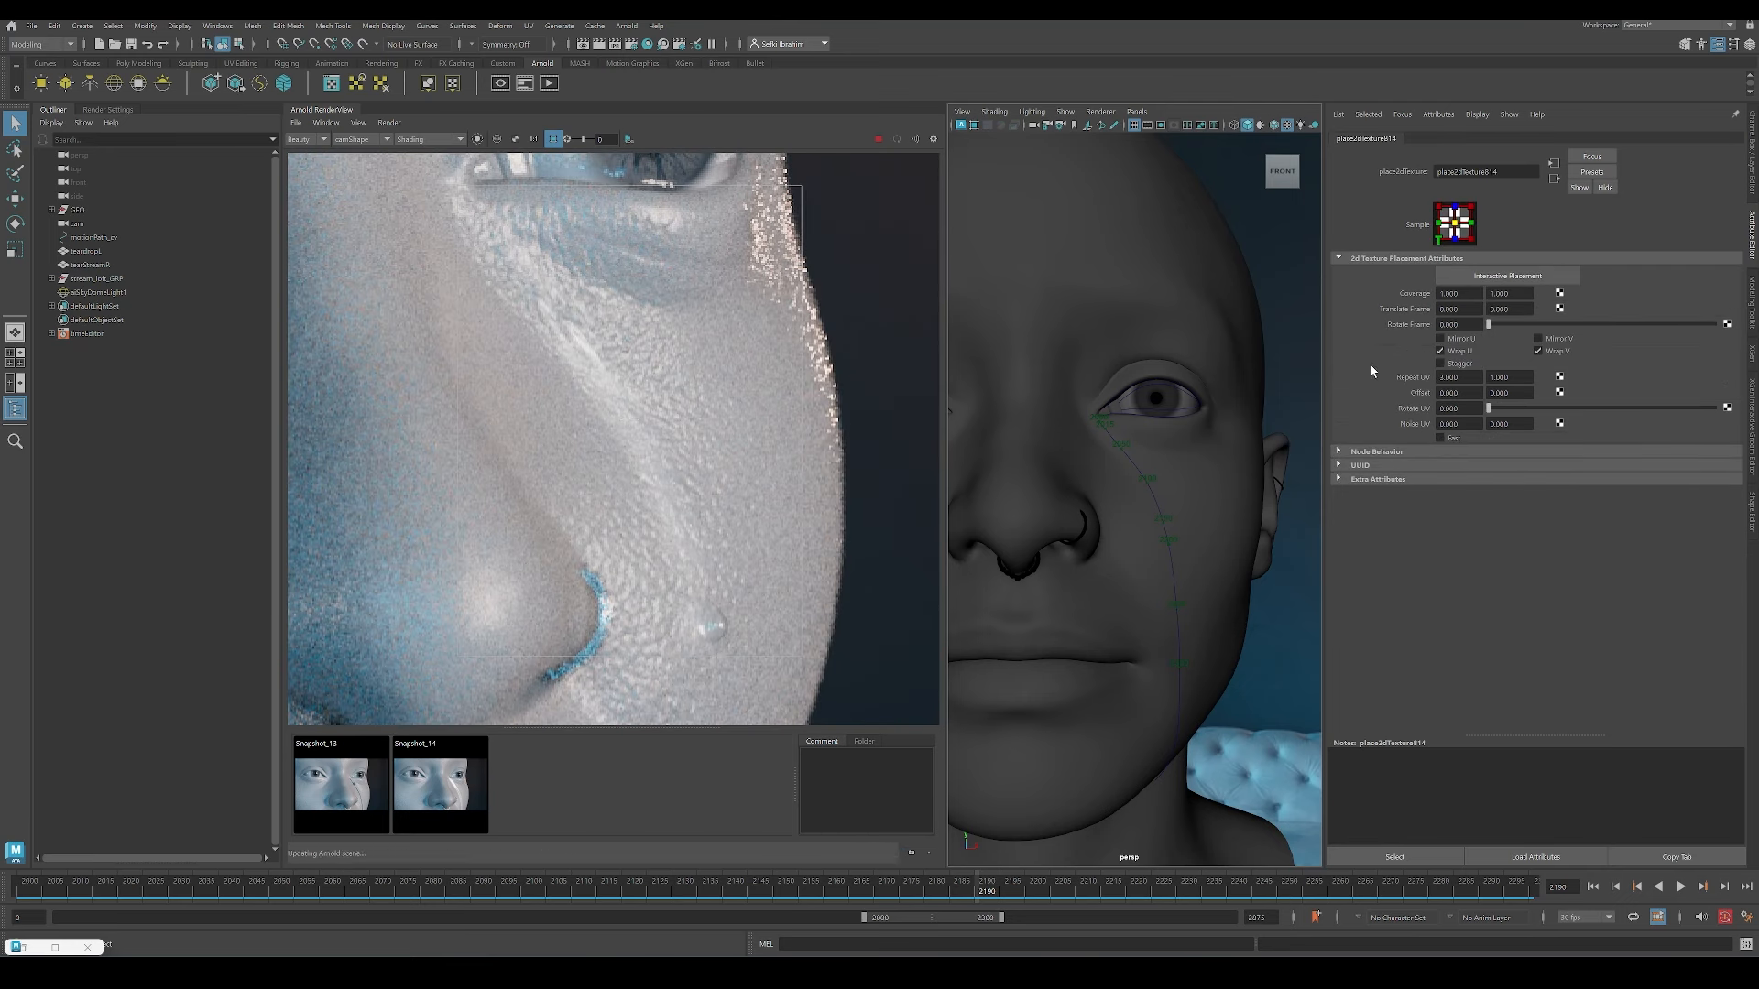
left_click_drag(1516, 378, 1445, 377)
type(".5")
key("Return")
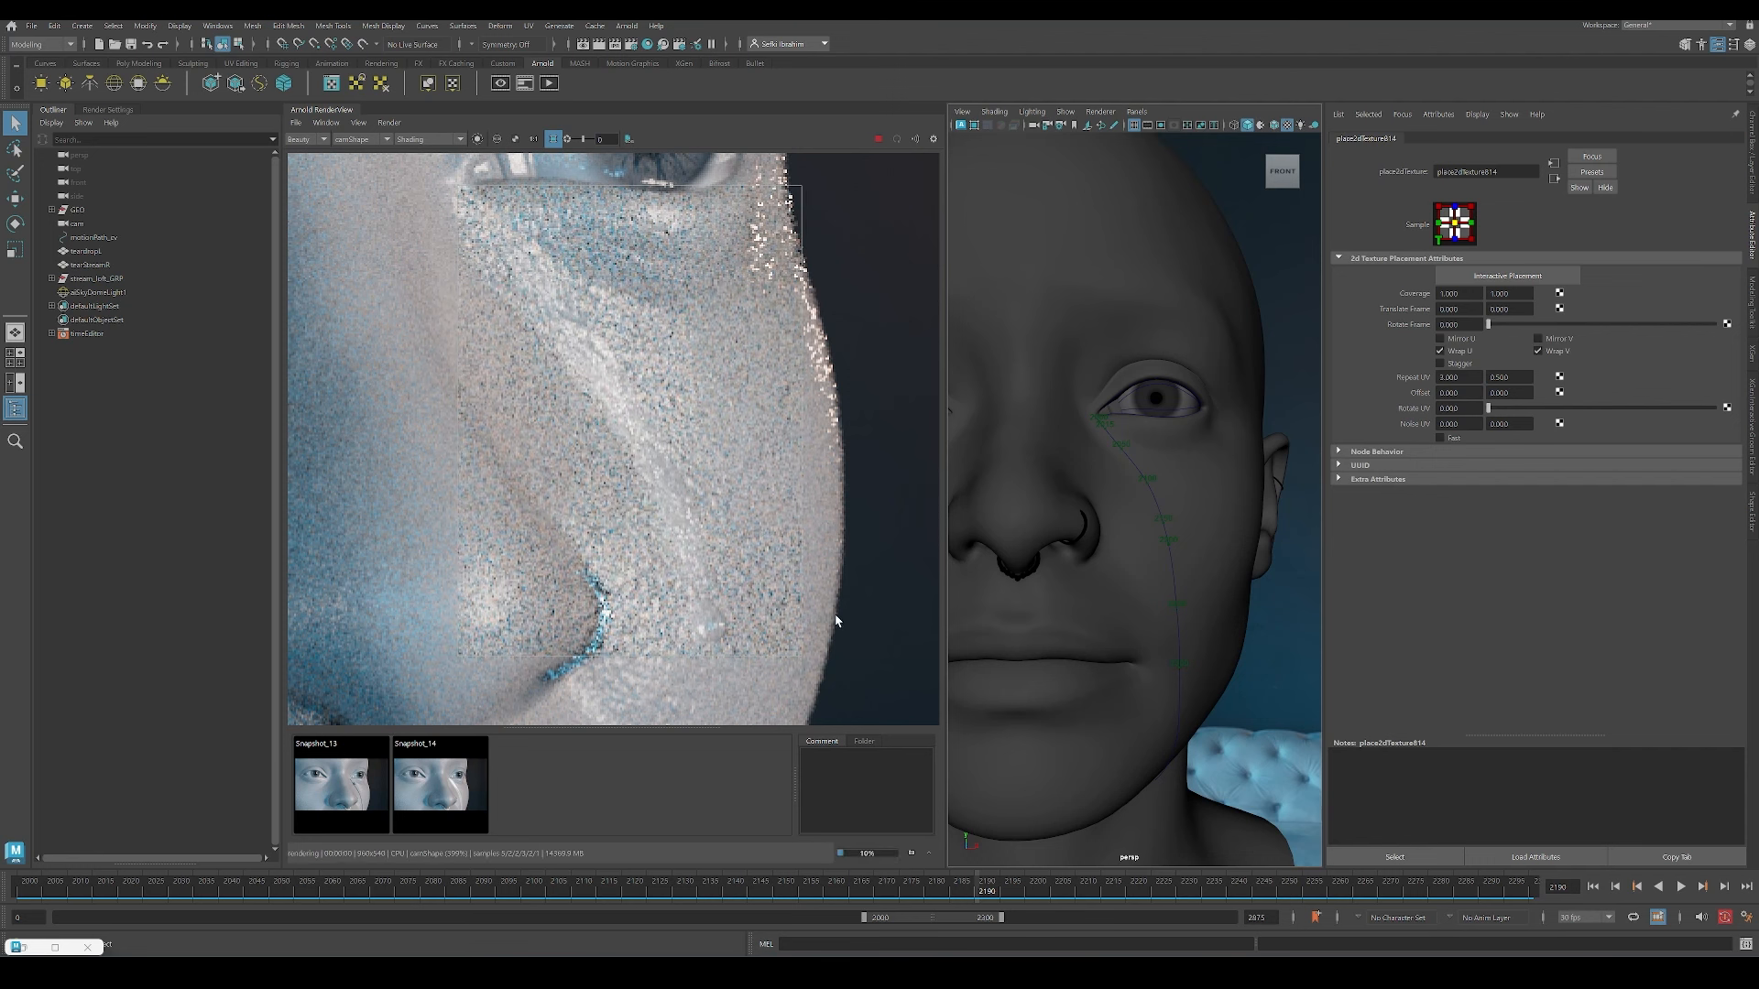
Step: Set the noise placement's Repeat UV to 2 and 0.3, checking the stream in the render
left_click_drag(1529, 378, 1478, 366)
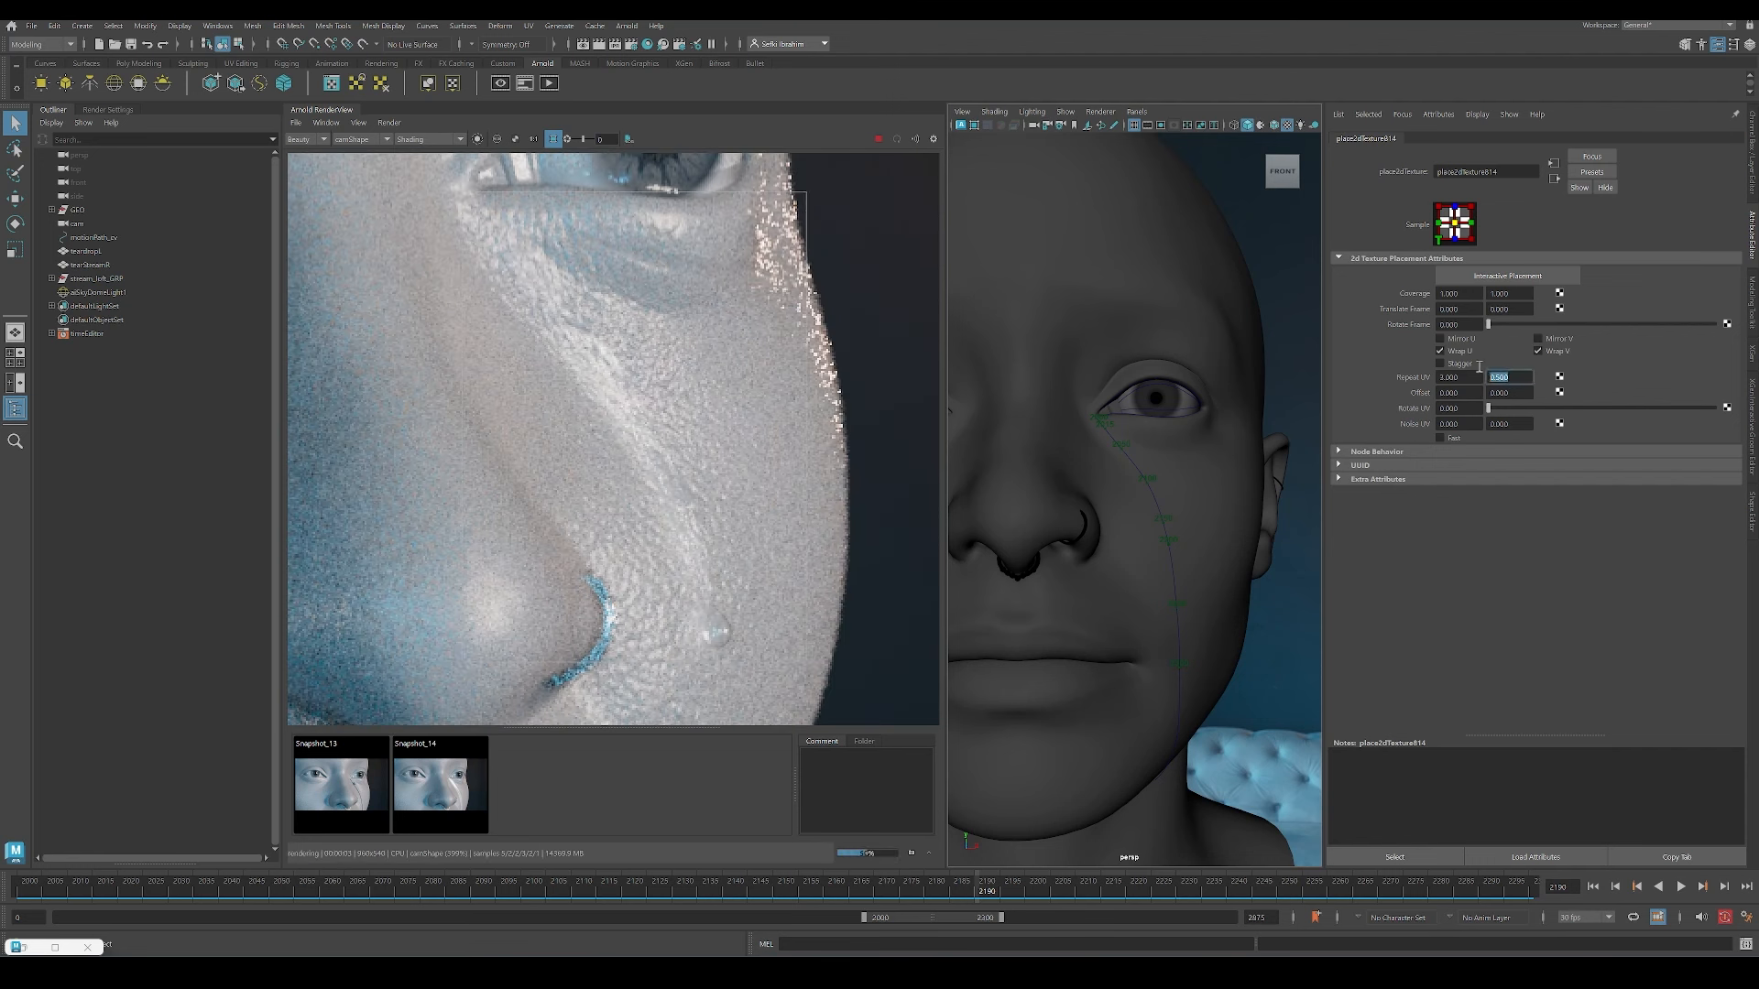
type(".3")
key("Return")
scroll(690, 547, "down", 2)
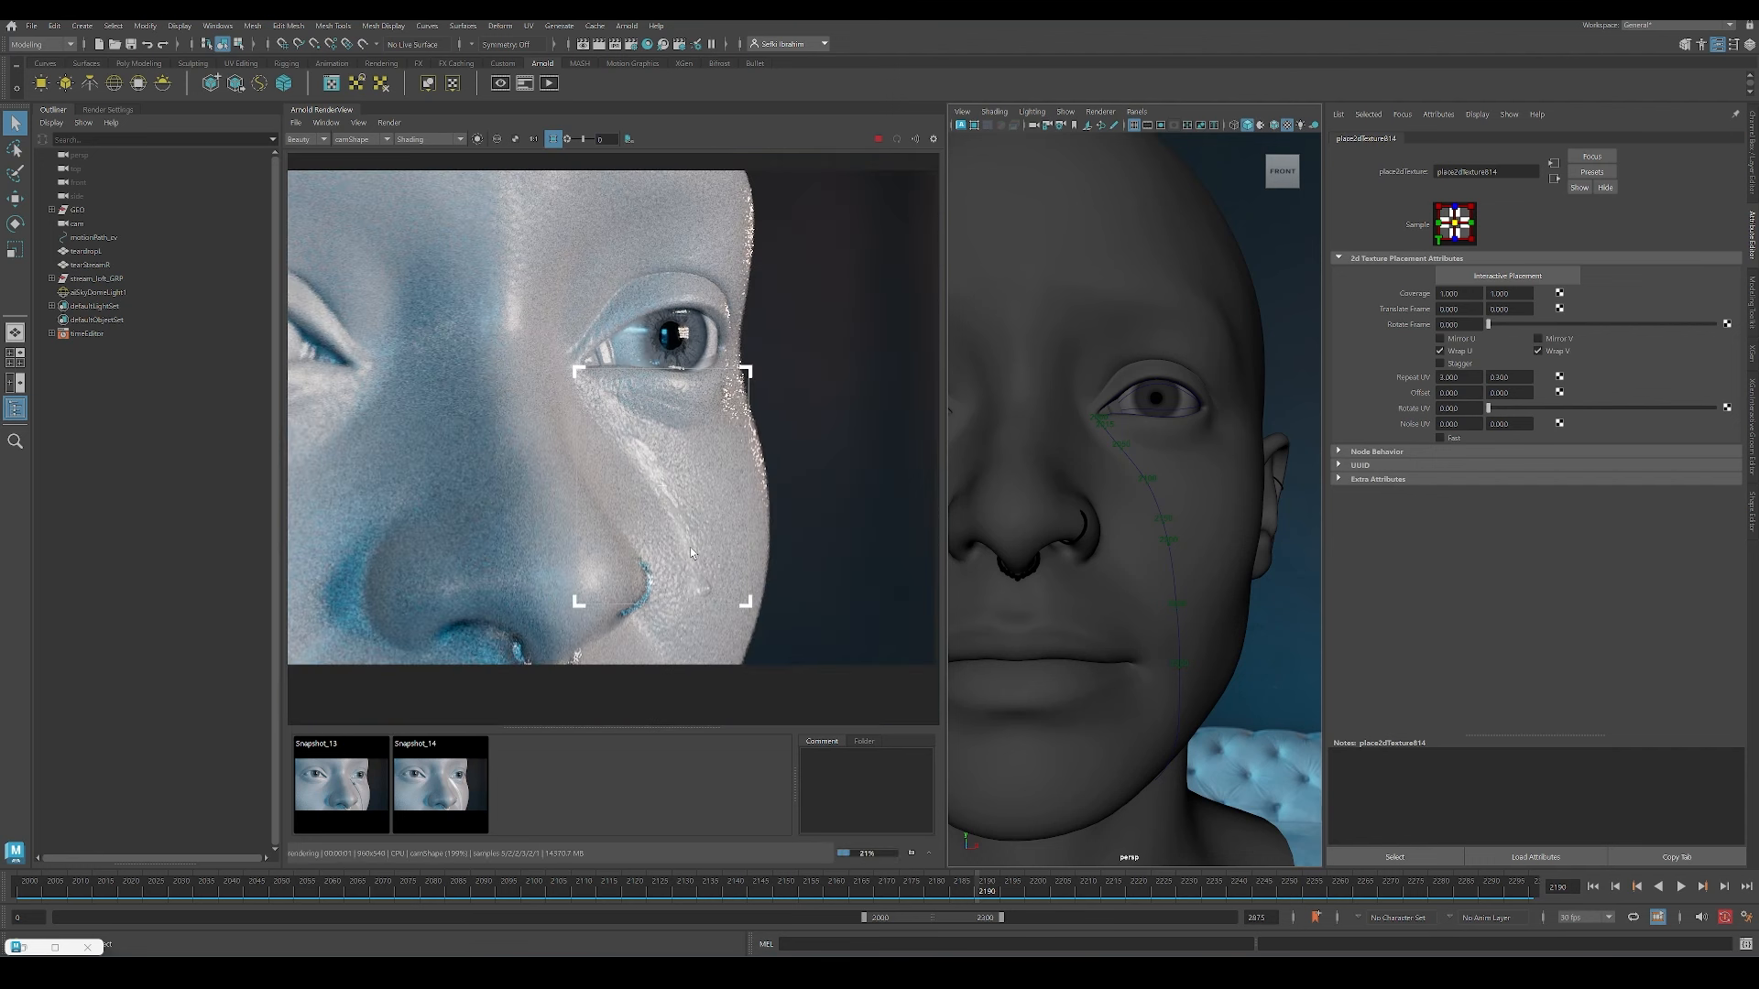
scroll(705, 551, "up", 2)
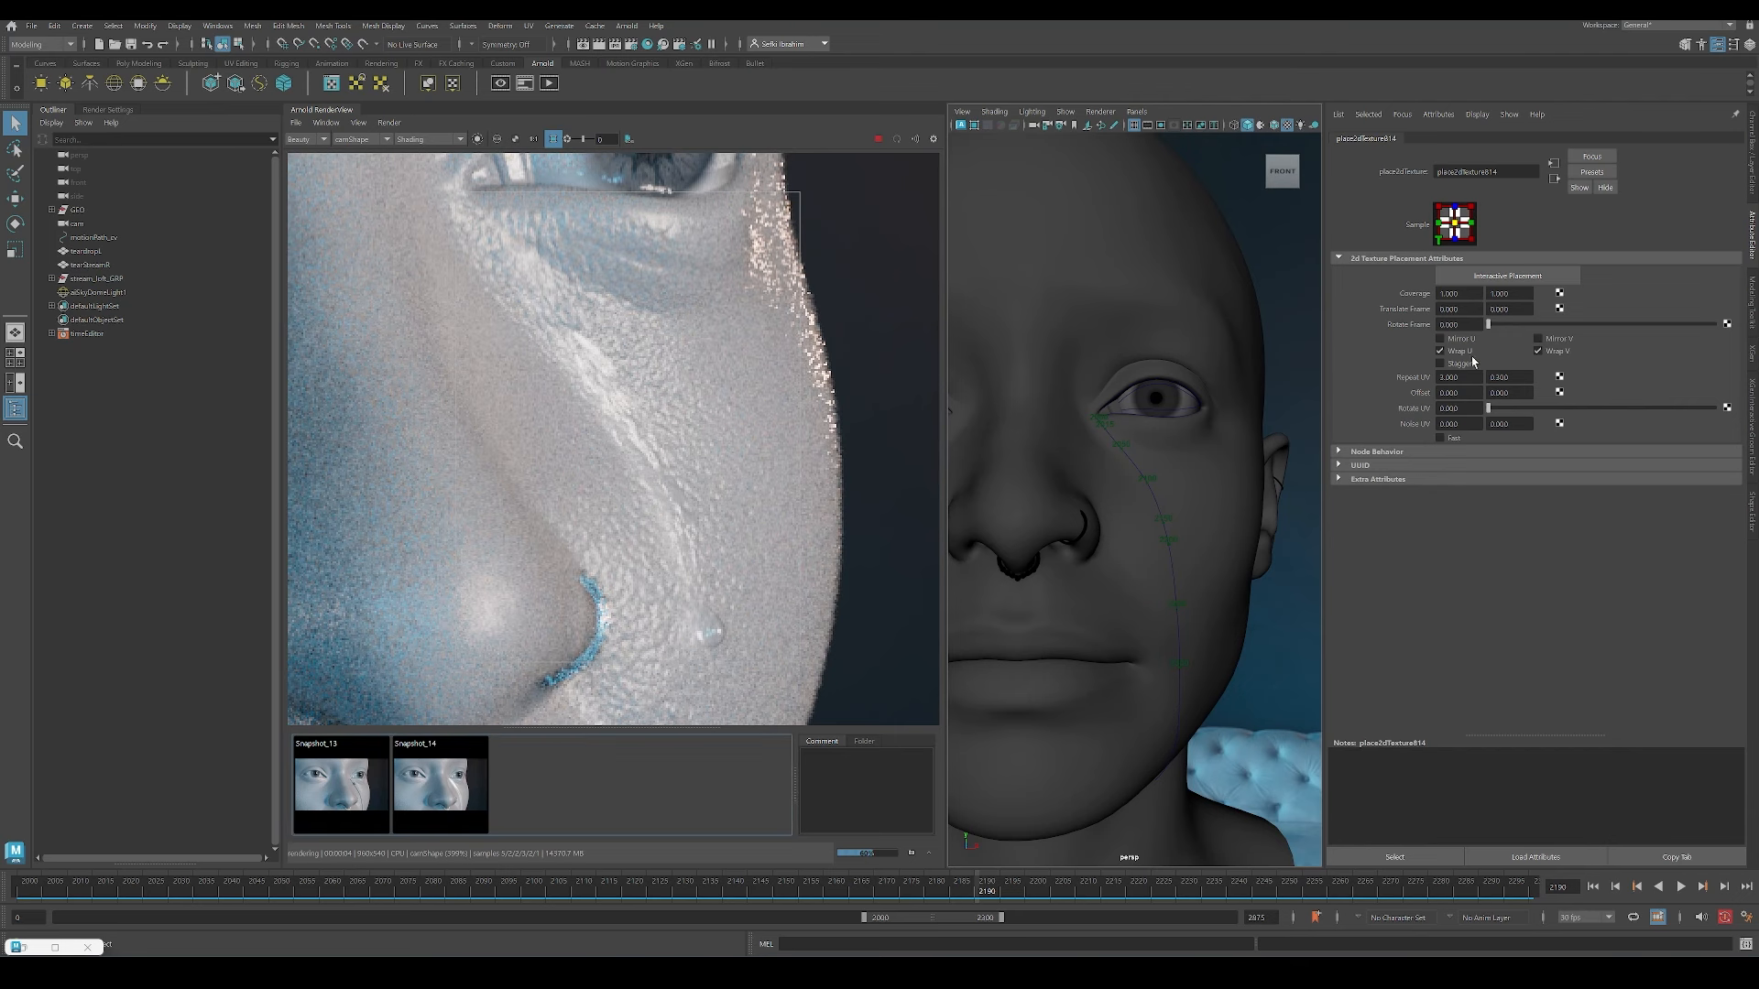
left_click_drag(1475, 376, 1351, 367)
type("2")
key("Return")
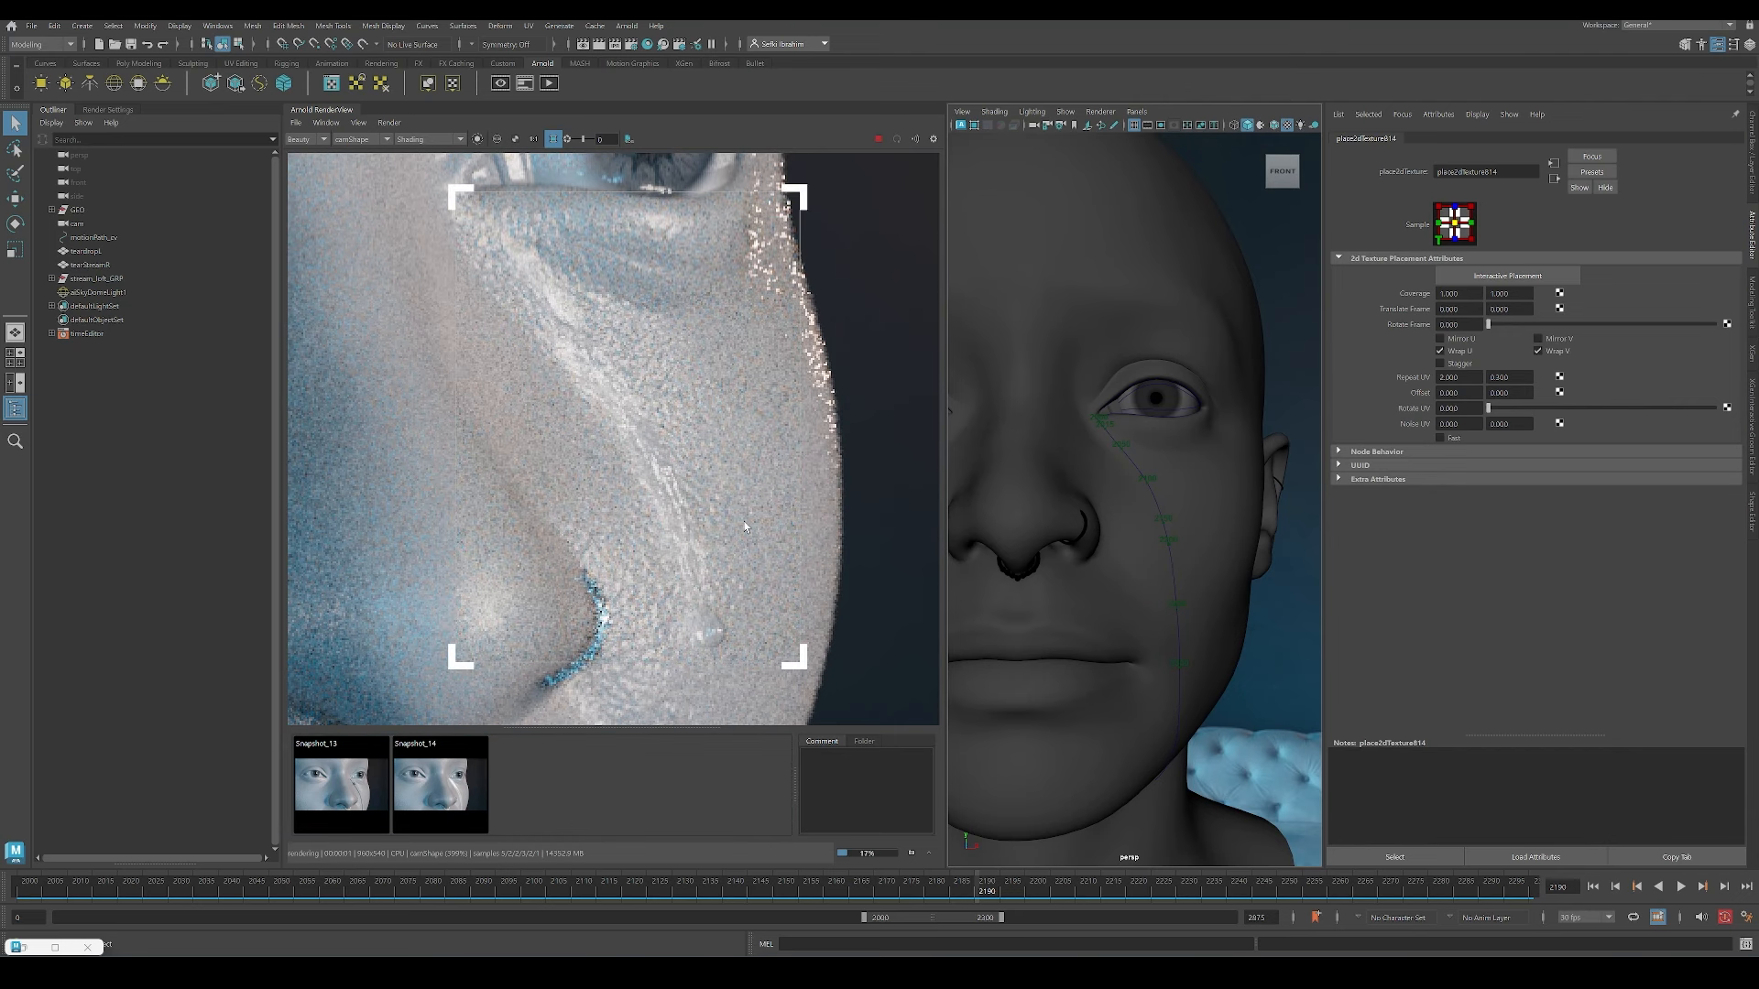
Step: Set the noise placement's Repeat U to 5 and check the tear stream in the render
type("5")
key("Return")
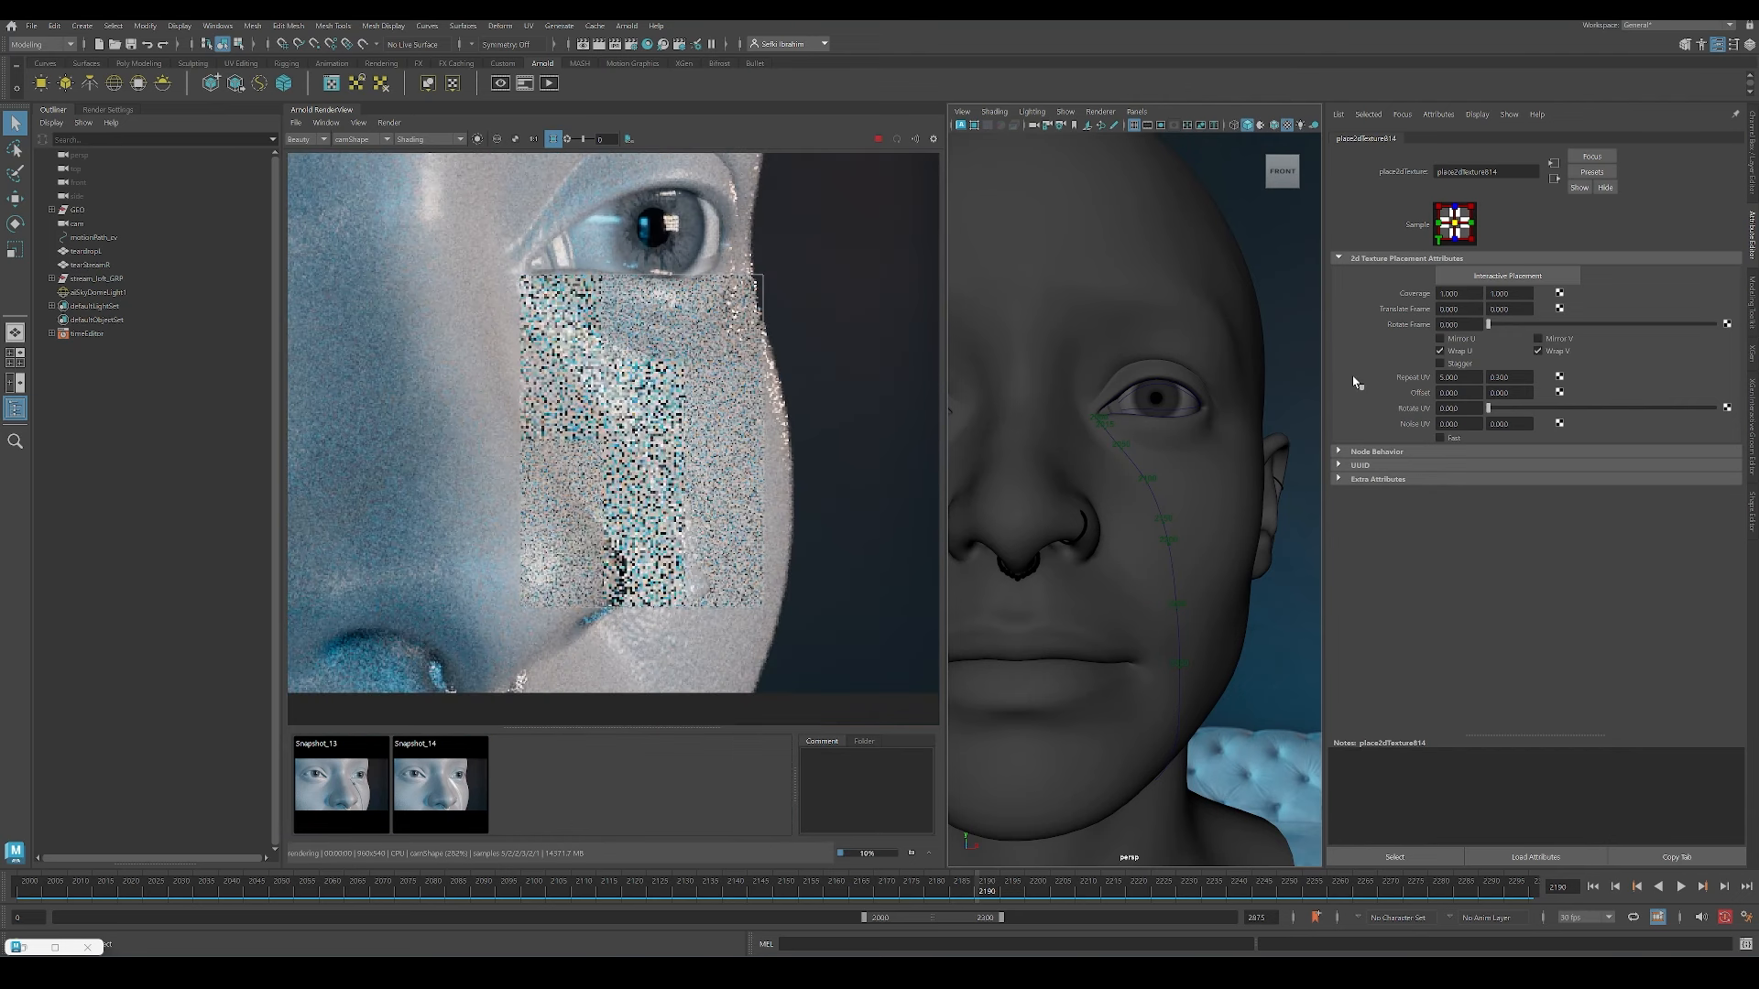
scroll(678, 502, "up", 1)
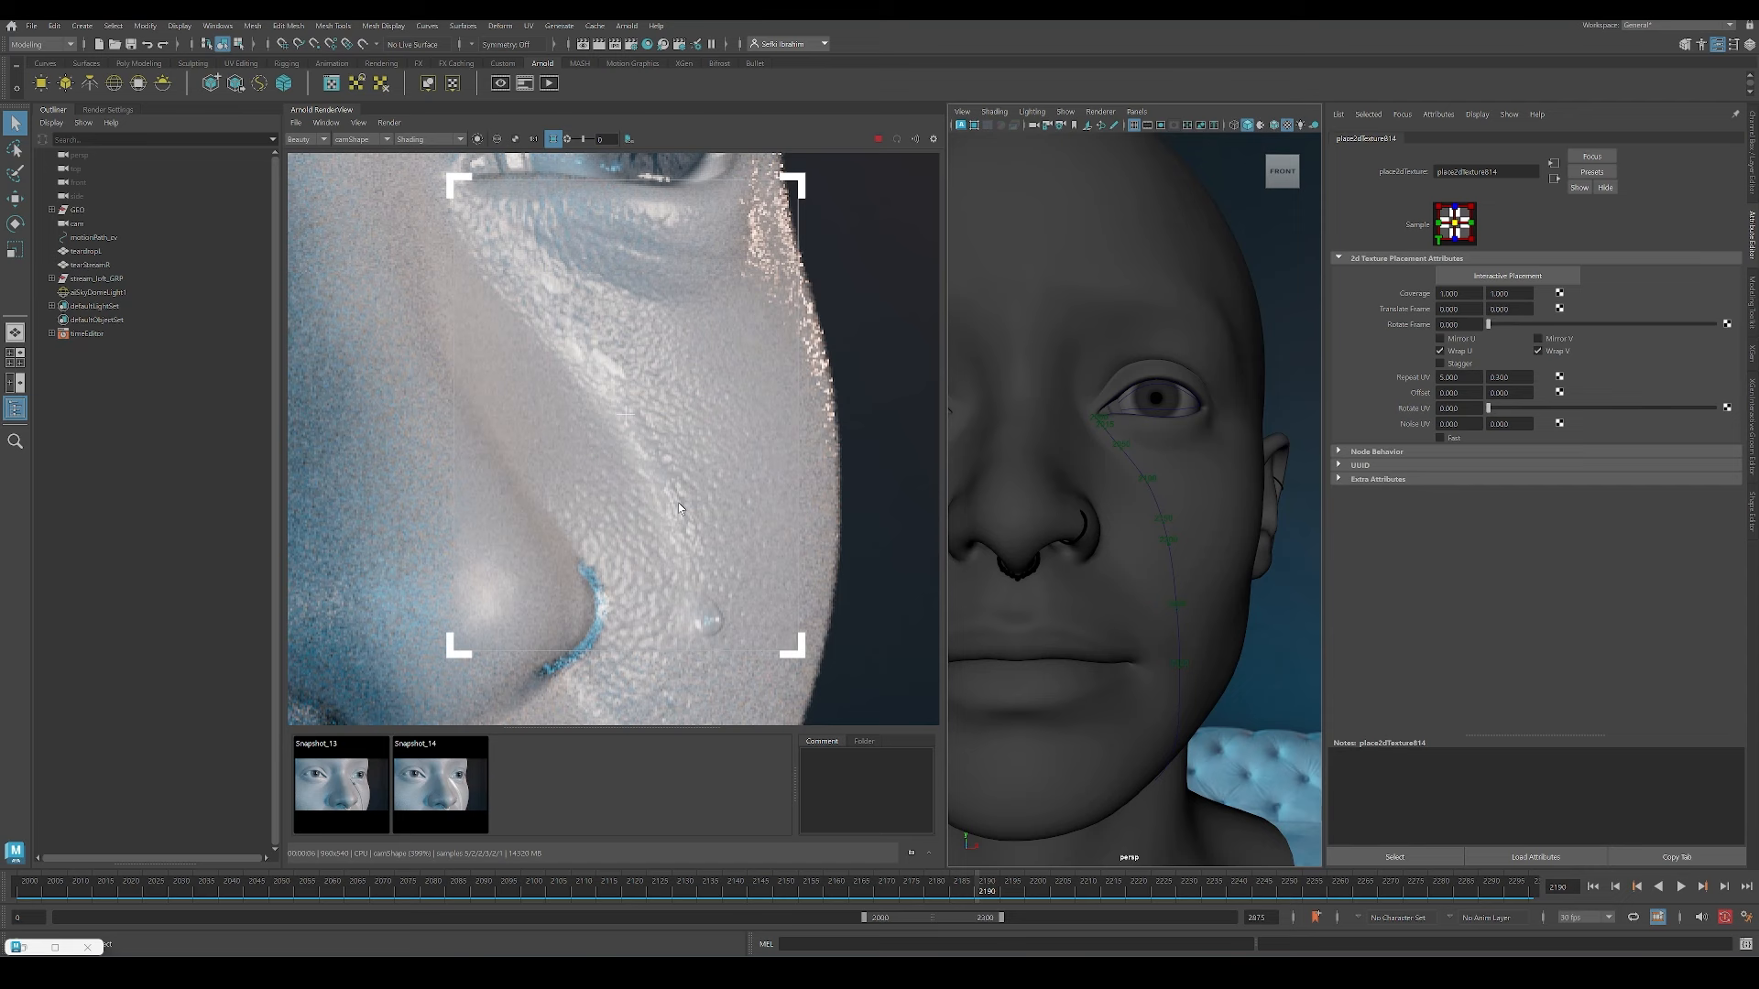
scroll(678, 502, "down", 5)
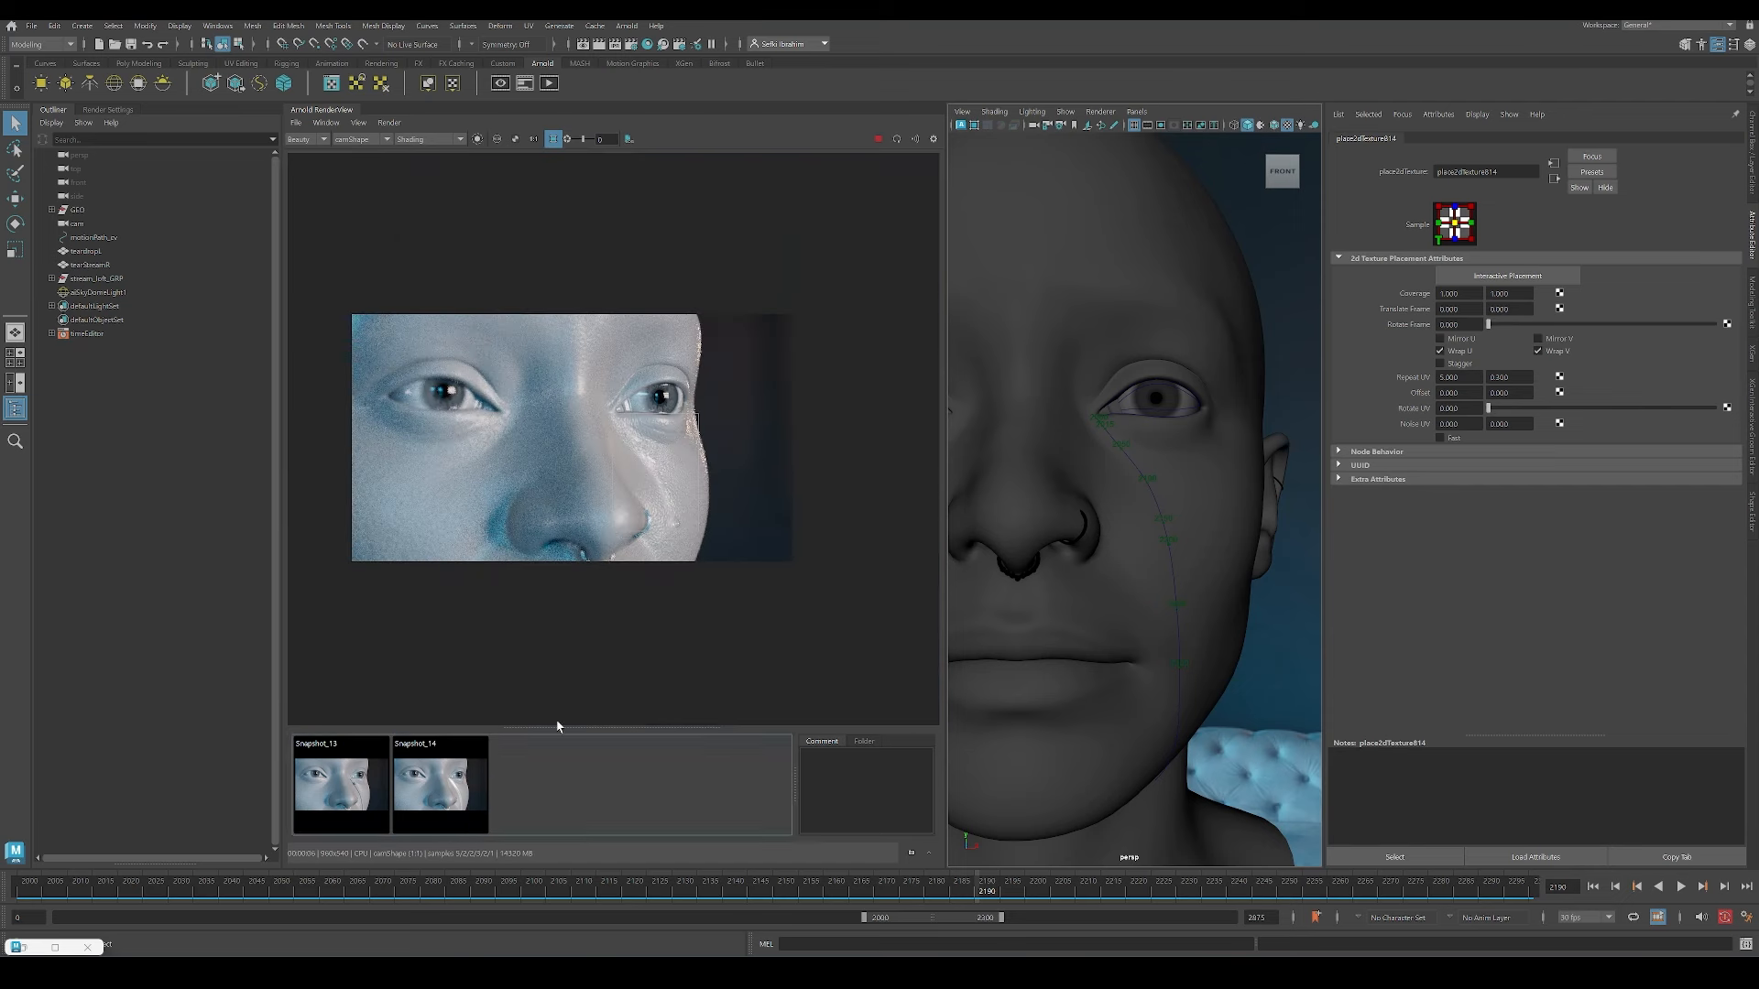
scroll(637, 535, "up", 4)
Step: Reopen the displacement noise from the stream material's shading group and lower its ratio to about 0.35
left_click(689, 531)
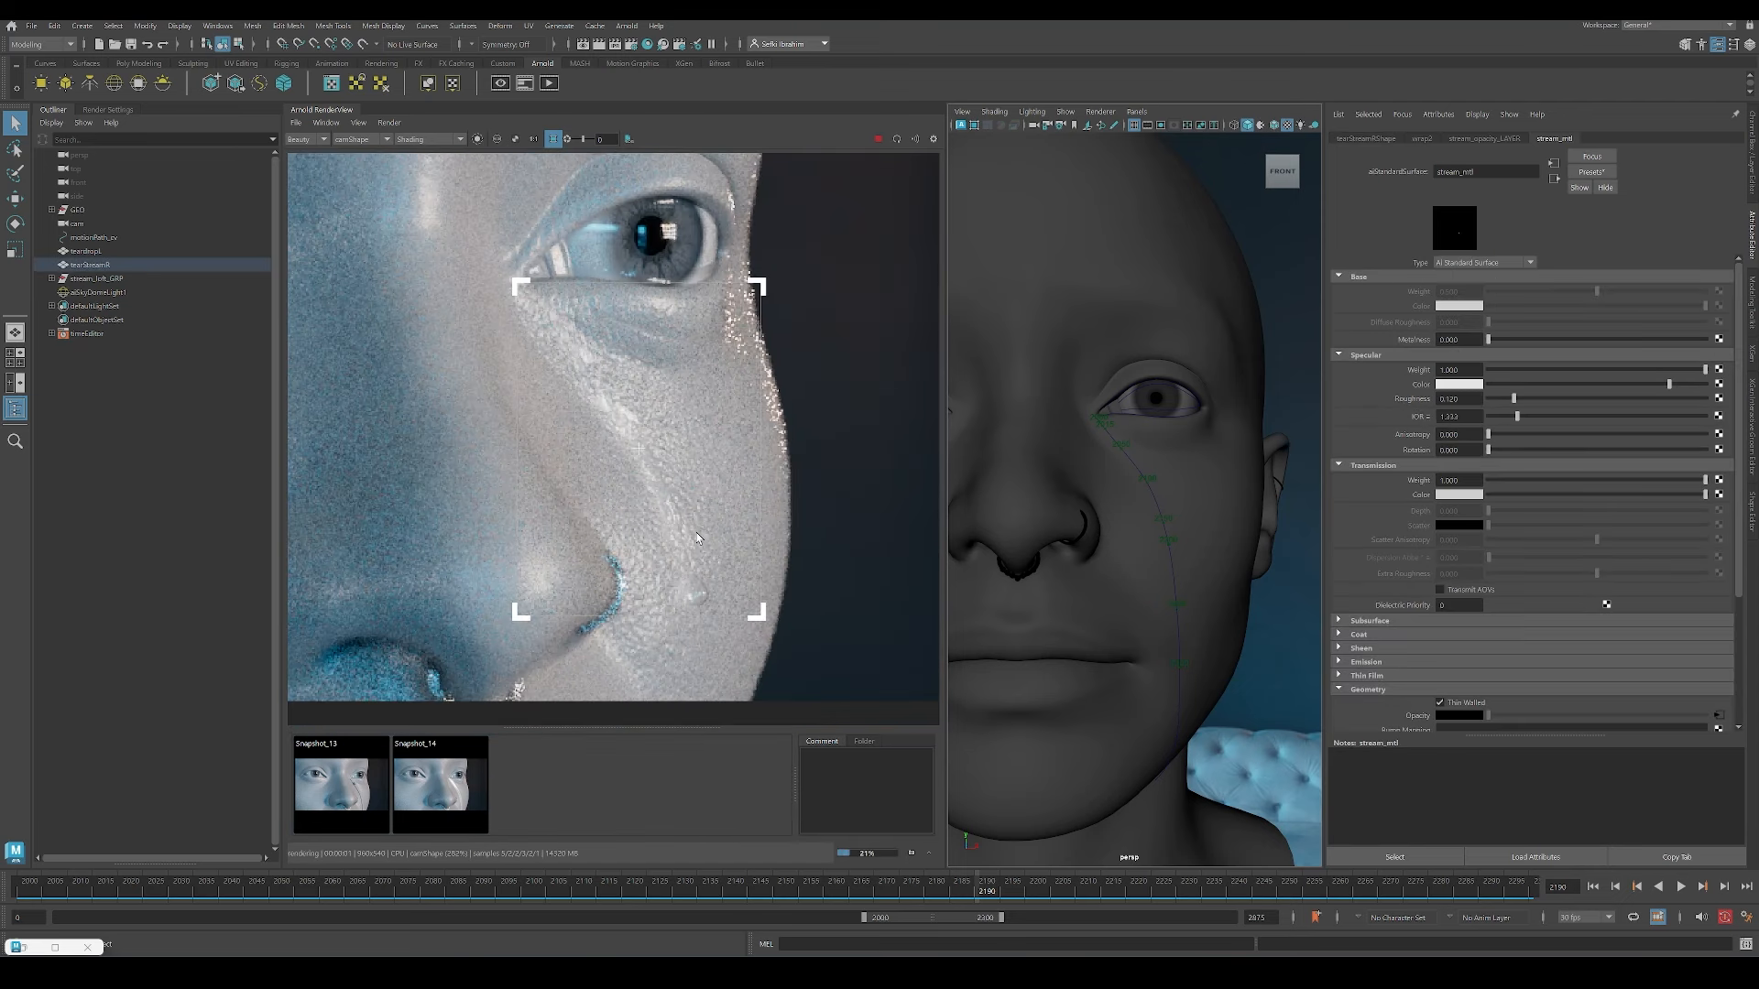
scroll(1704, 673, "down", 1)
left_click(1555, 177)
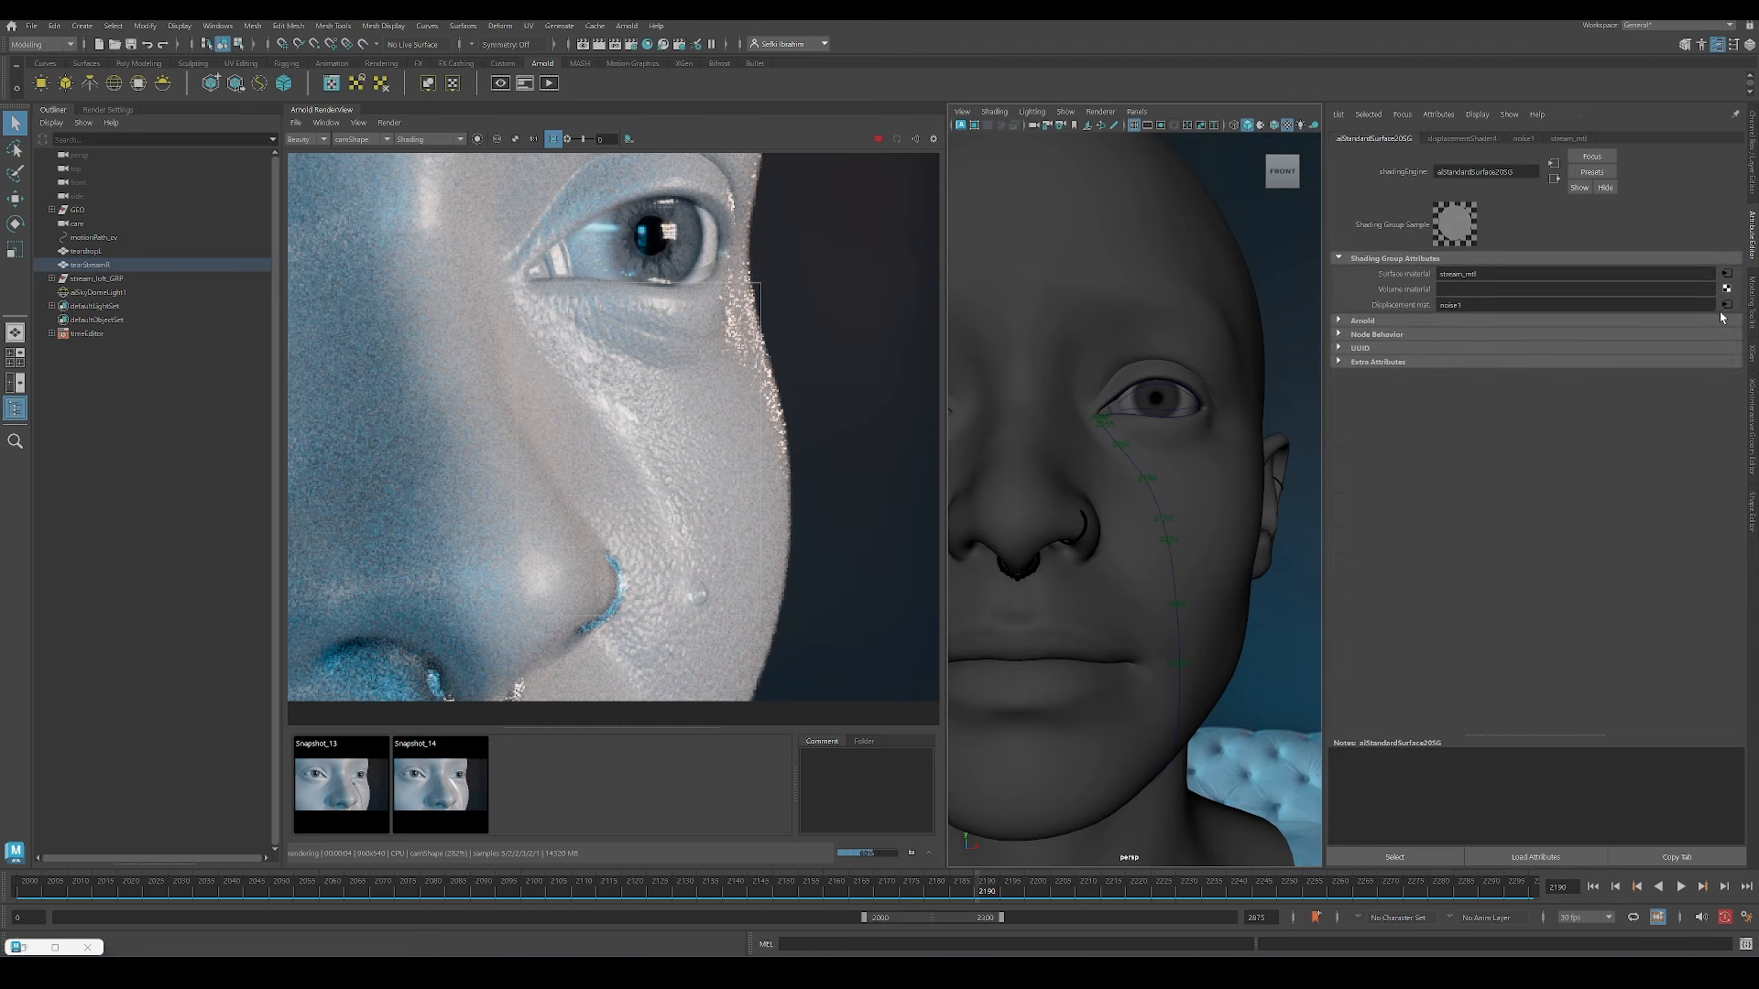
scroll(731, 530, "down", 4)
scroll(731, 529, "up", 6)
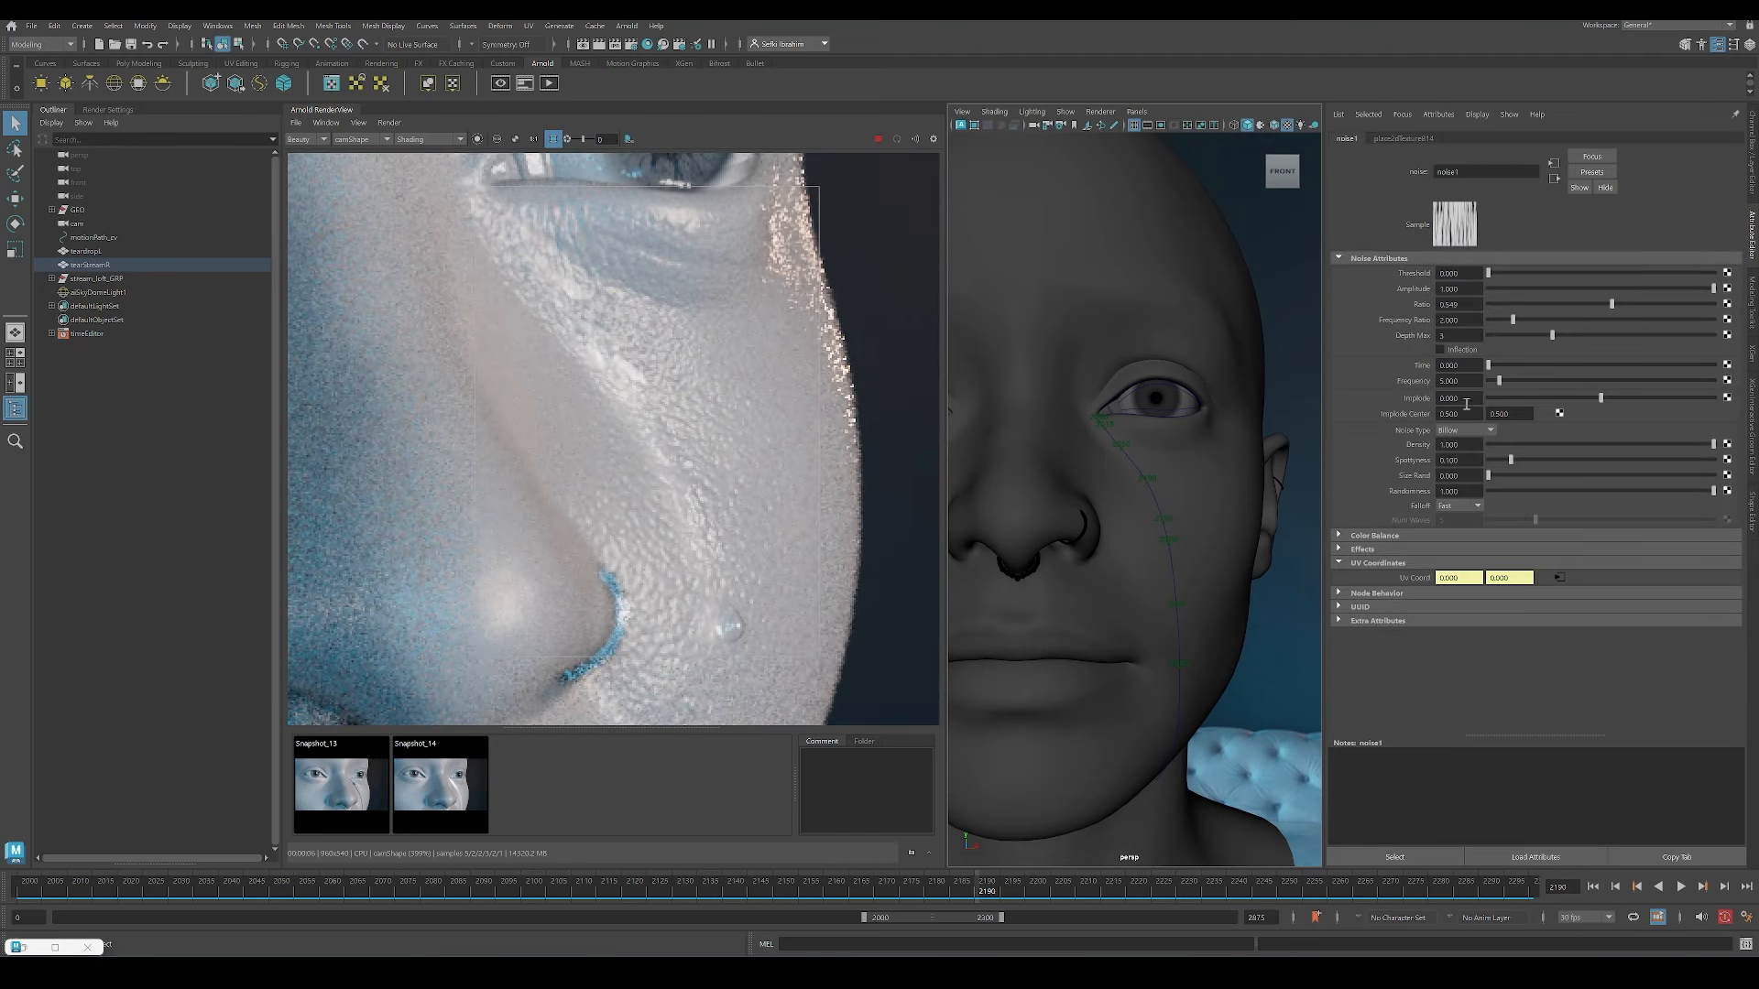
left_click_drag(1469, 305, 1432, 305)
left_click_drag(1612, 304, 1568, 305)
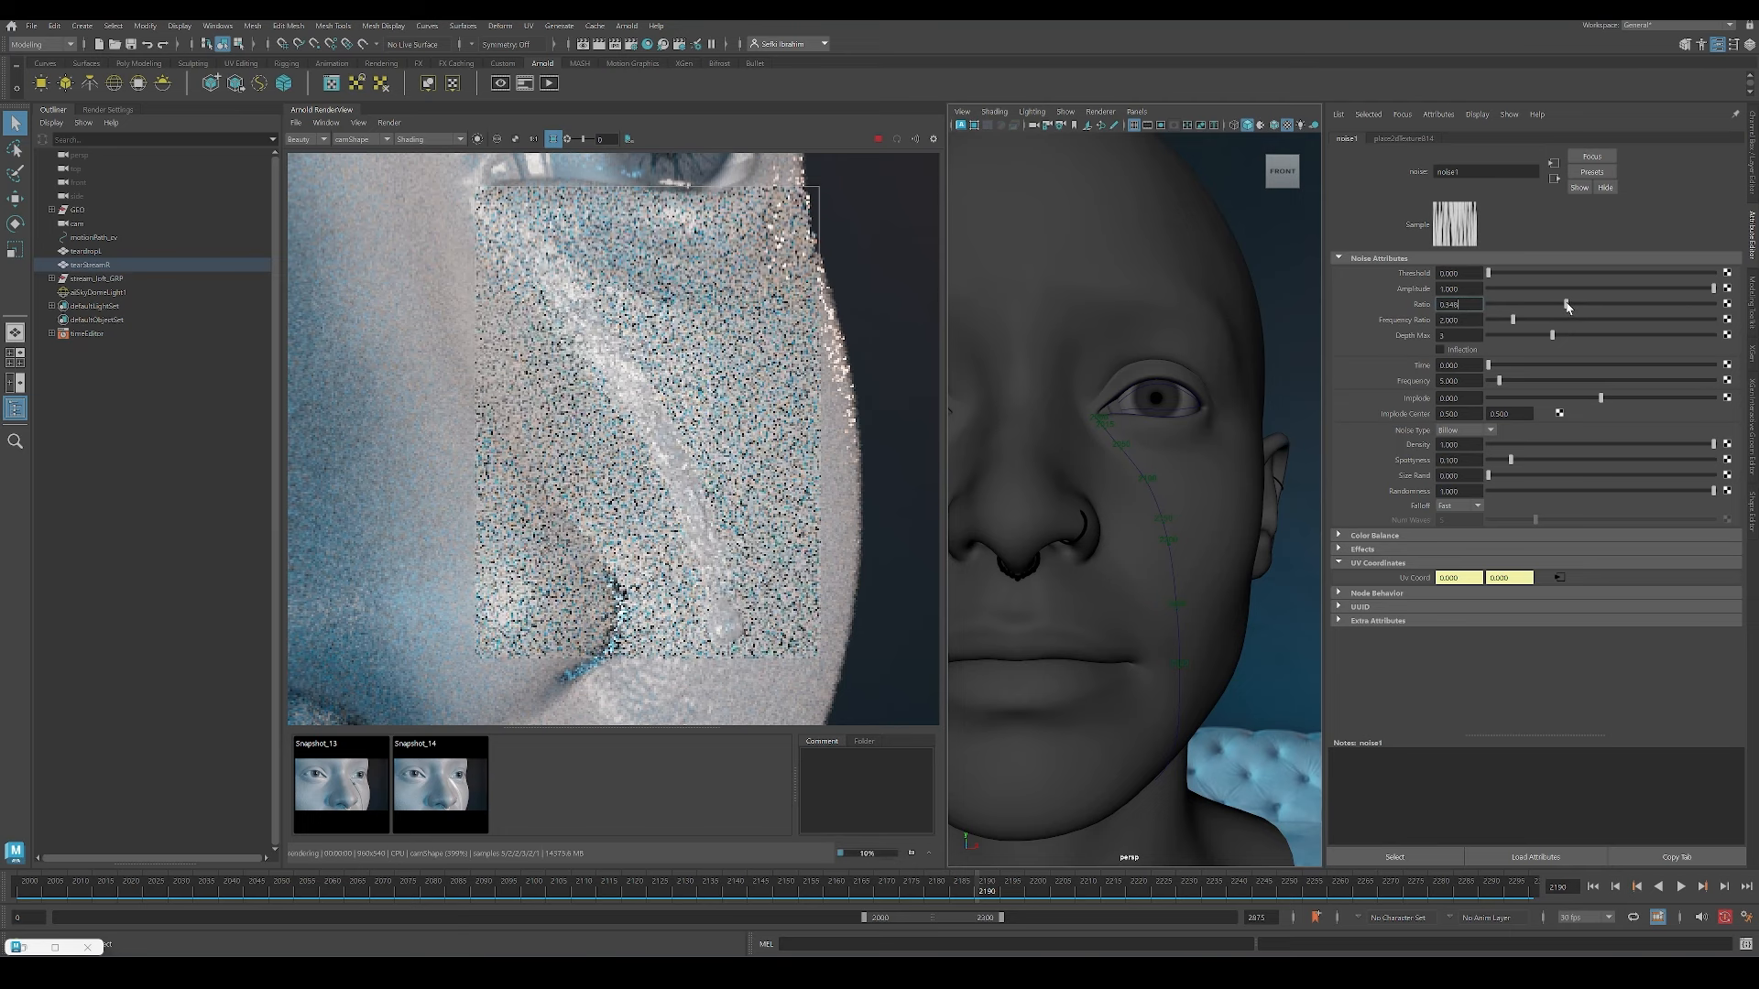
Step: Set Repeat U to 2 in the noise texture's 2D placement node
left_click(1559, 578)
left_click_drag(1462, 378, 1410, 374)
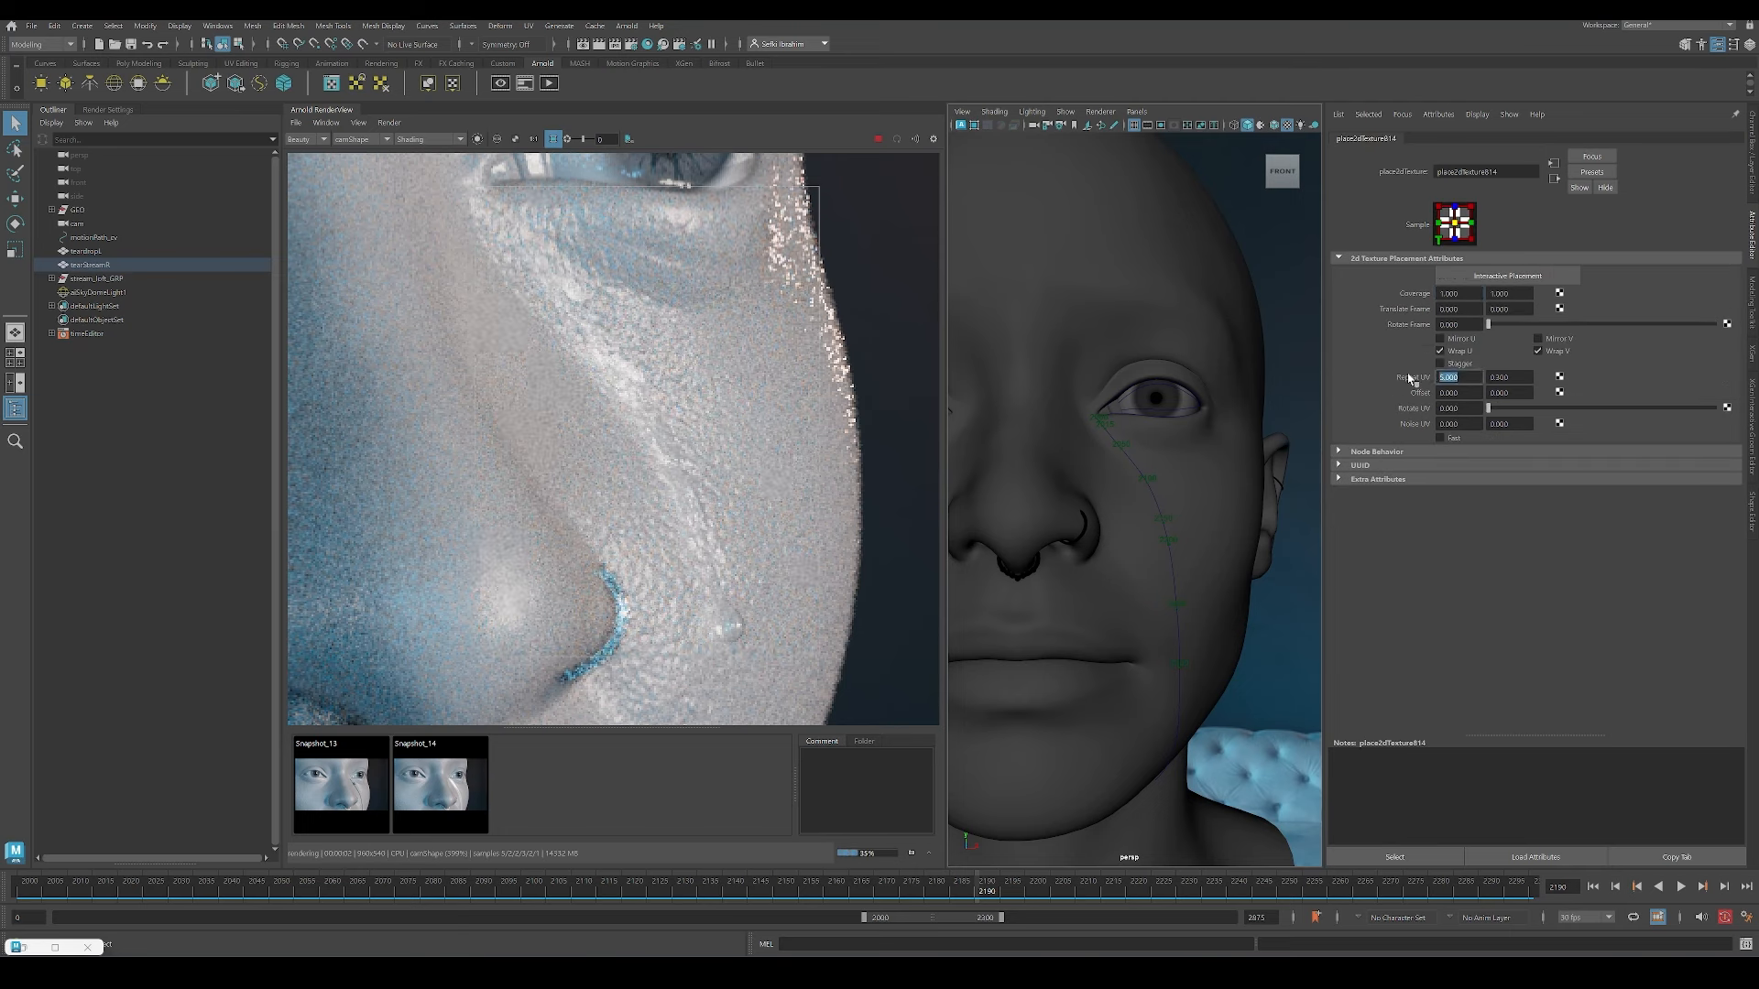
type("2")
key("Return")
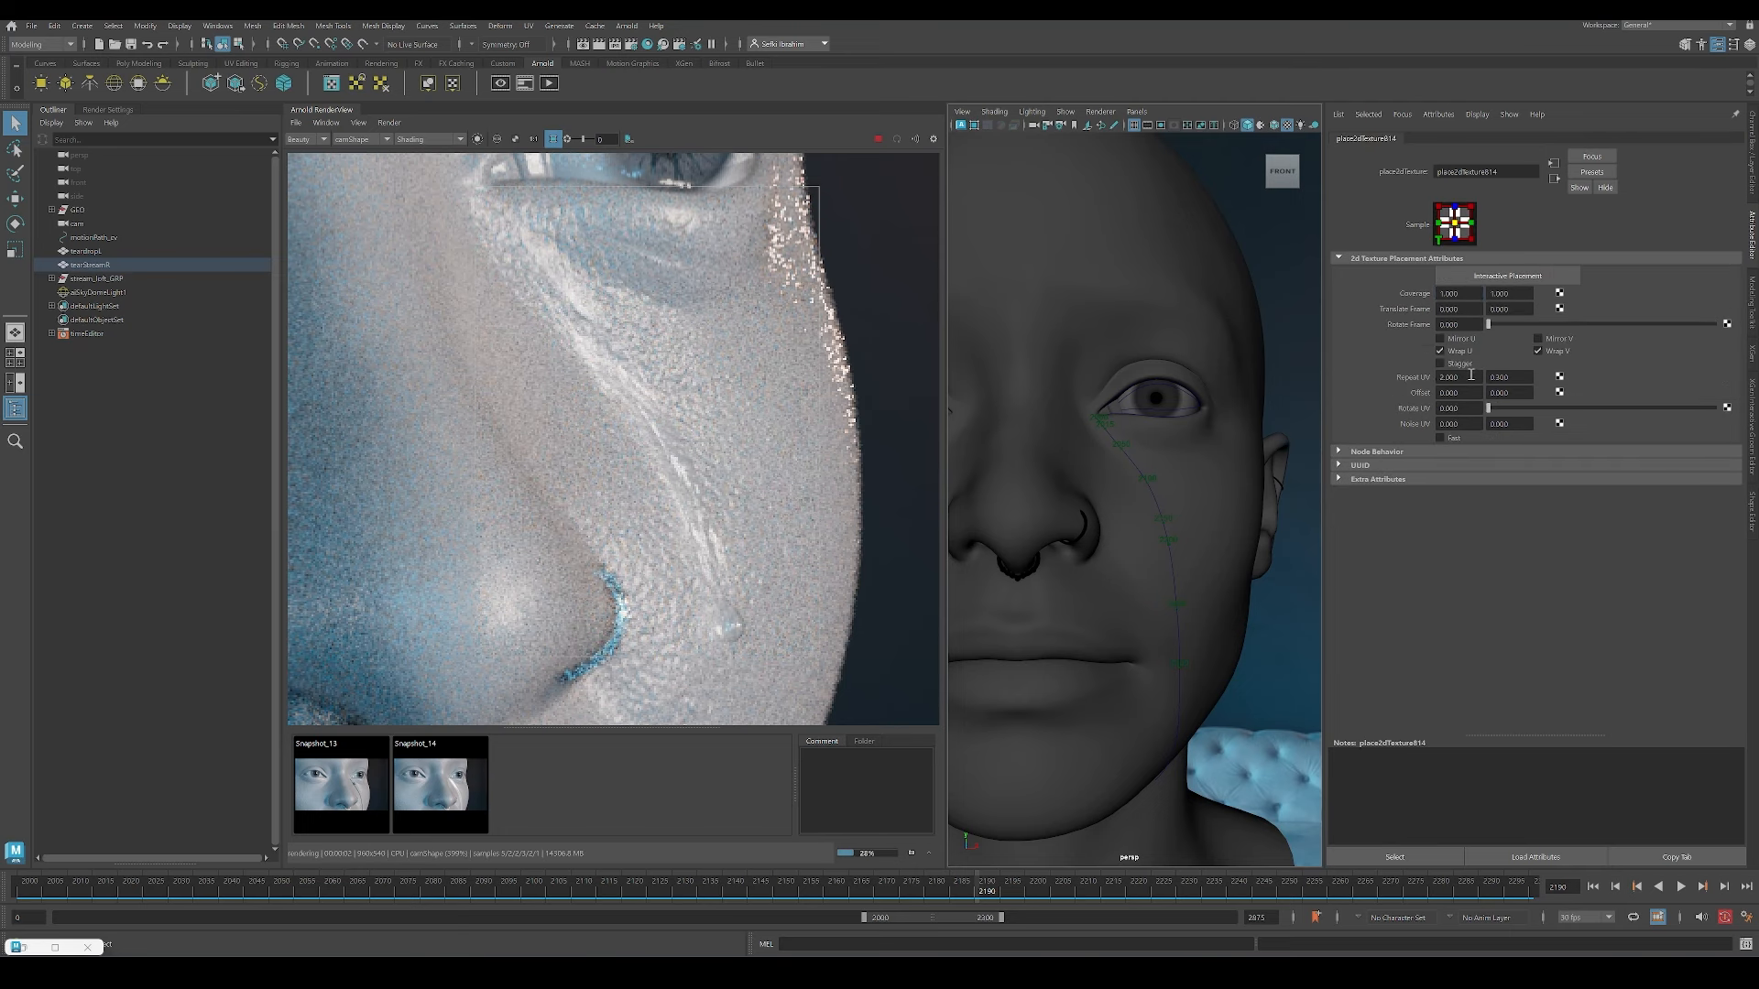
Step: Set the noise placement's Repeat UV to 4 and 0.2, comparing the rendered stream with the reference photos
double_click(1472, 375)
type("4")
key("Return")
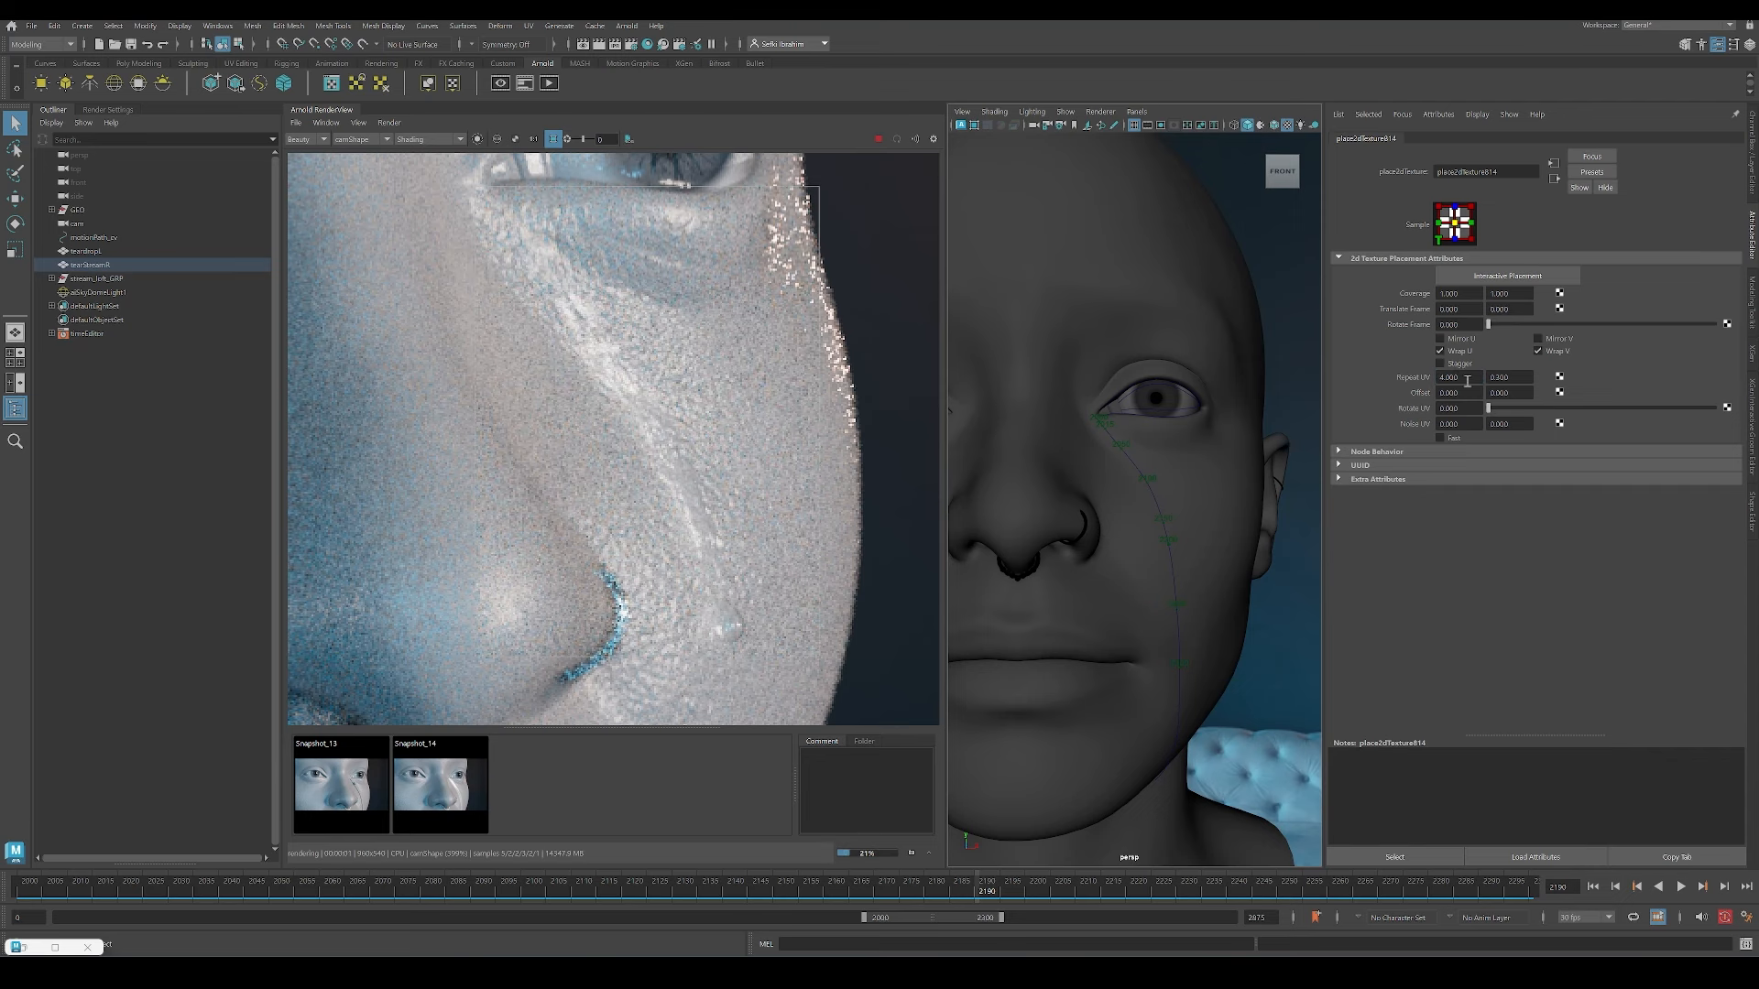
key("Tab")
key("Return")
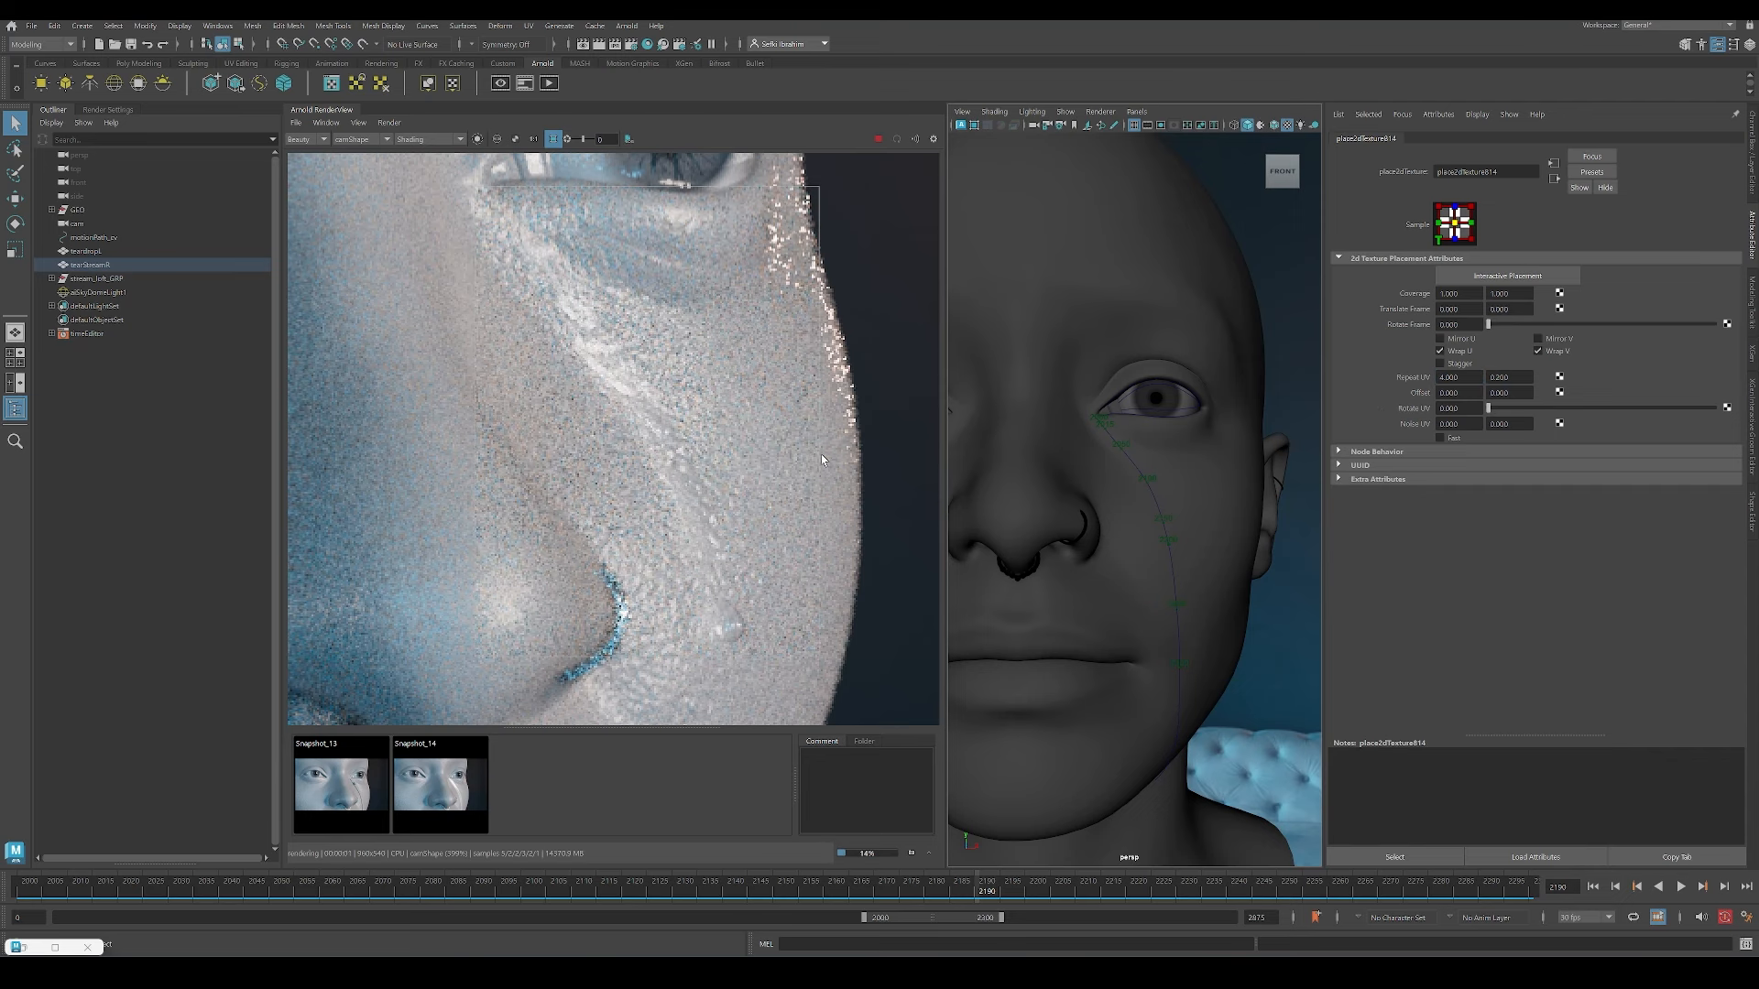
scroll(674, 493, "down", 2)
scroll(682, 483, "up", 1)
scroll(683, 483, "up", 1)
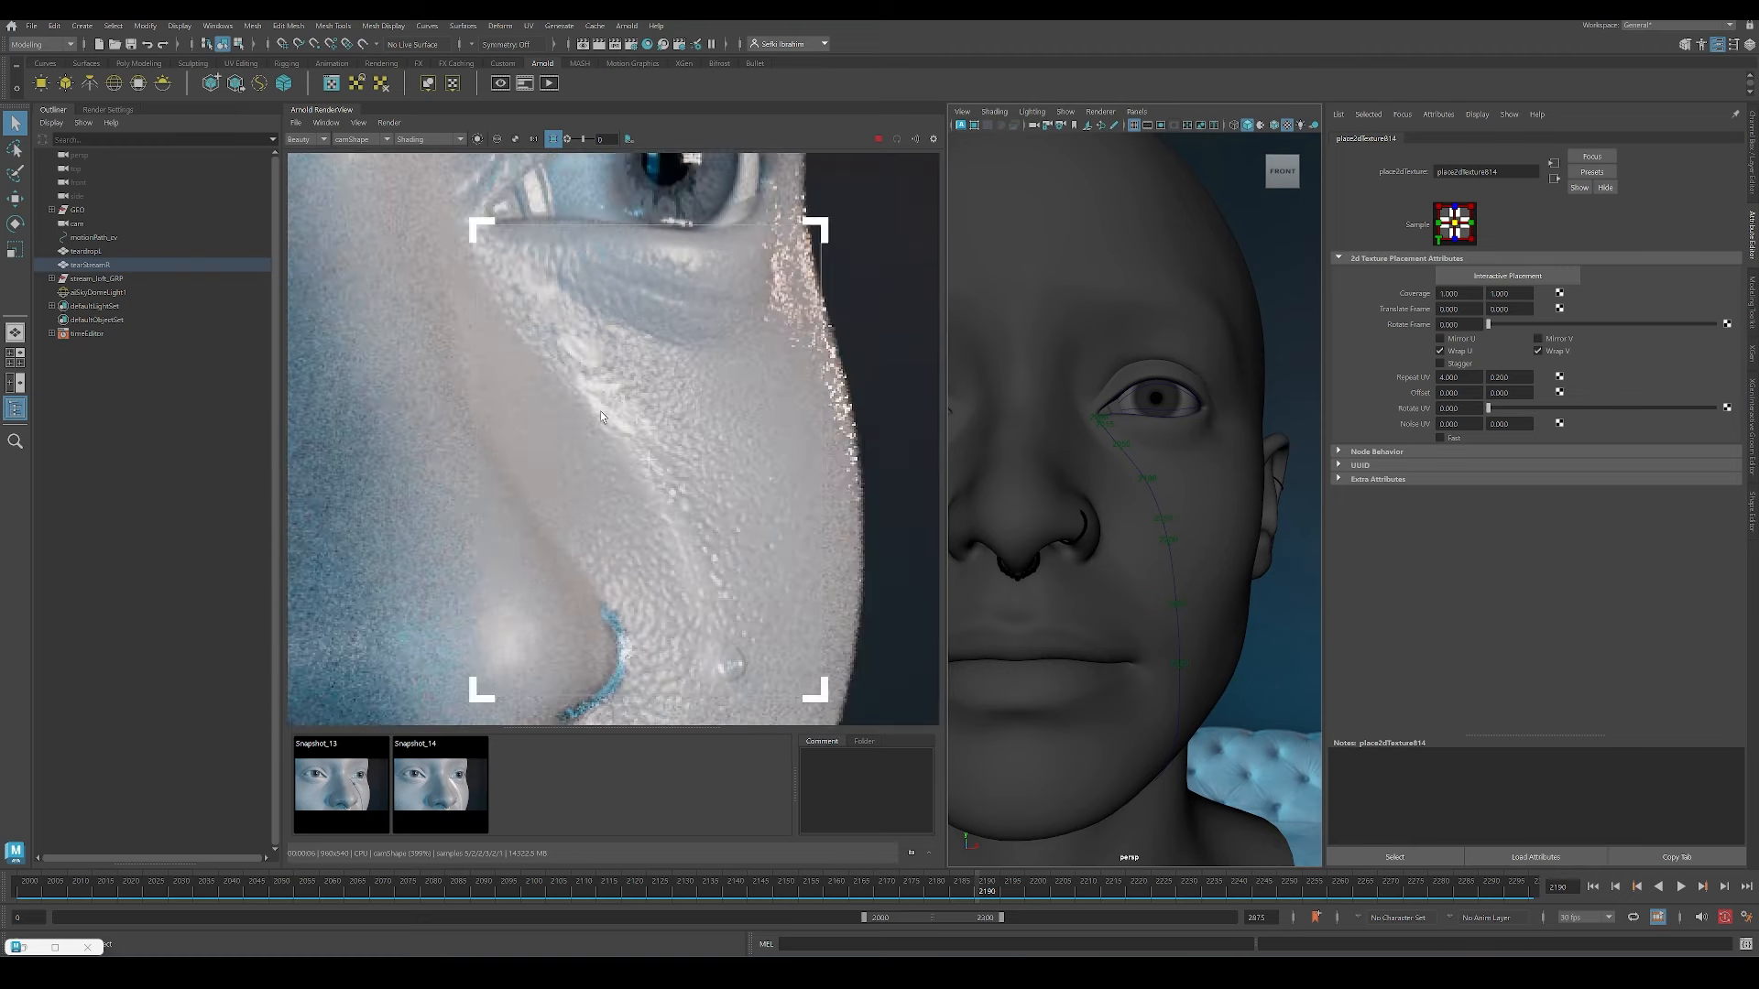
scroll(601, 411, "down", 1)
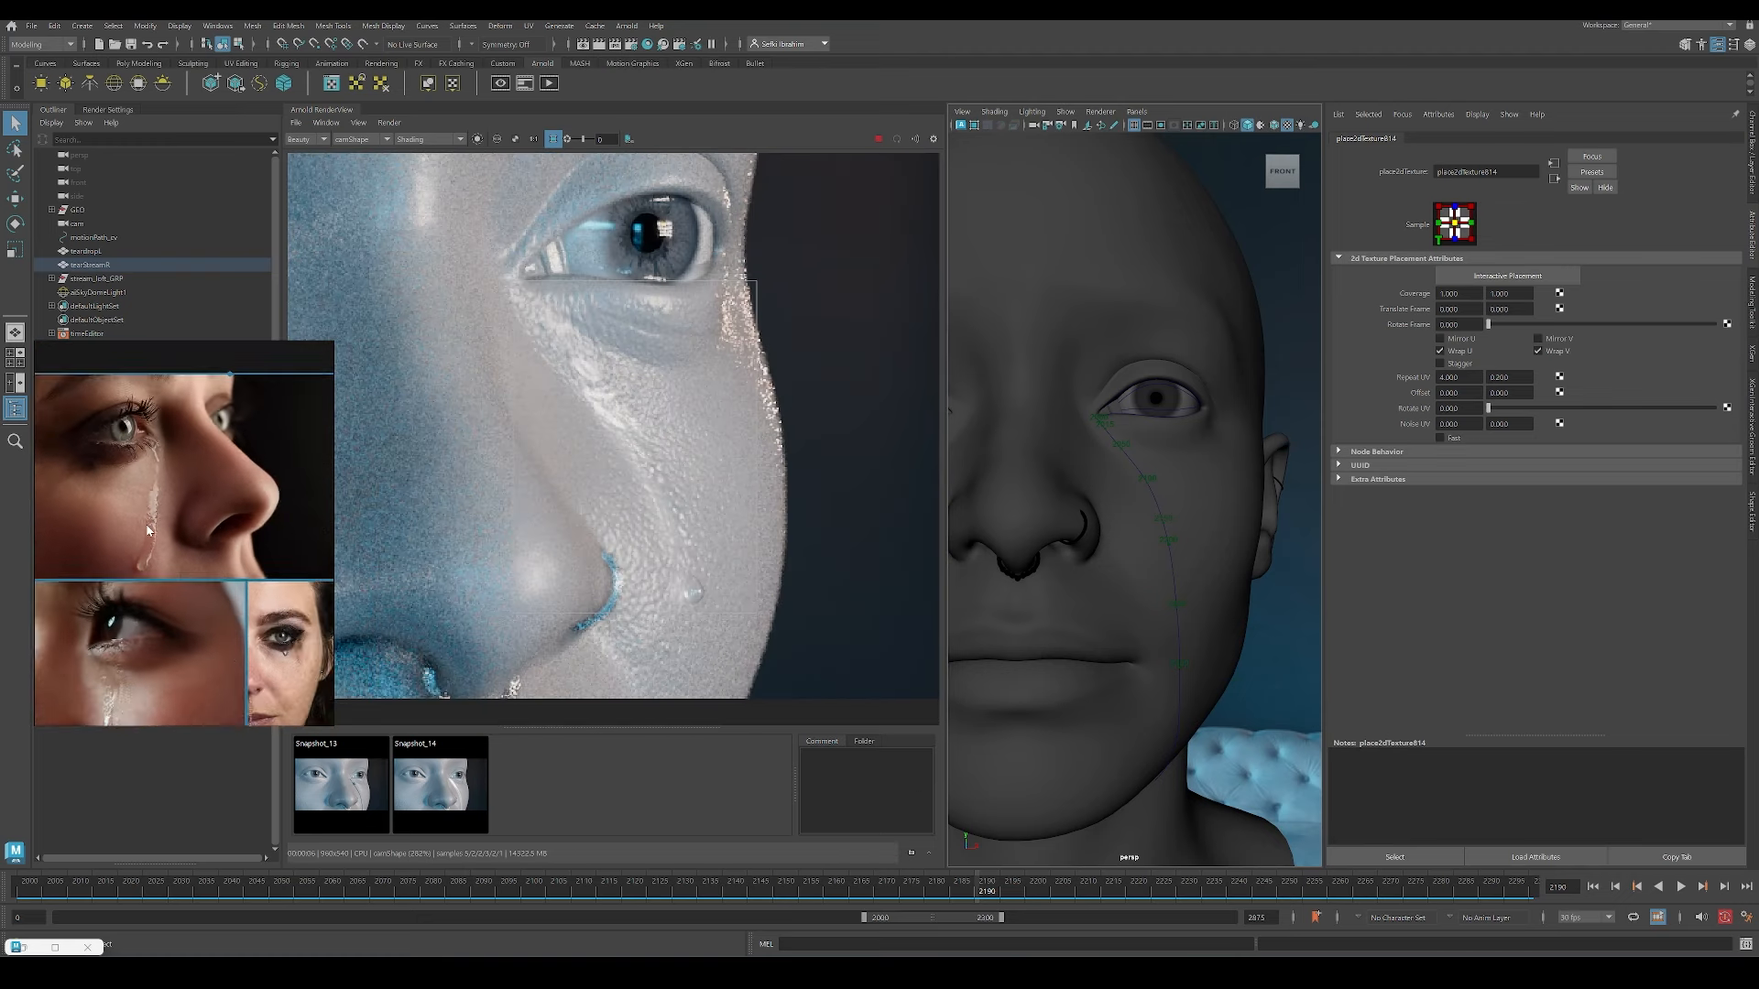
scroll(684, 493, "up", 1)
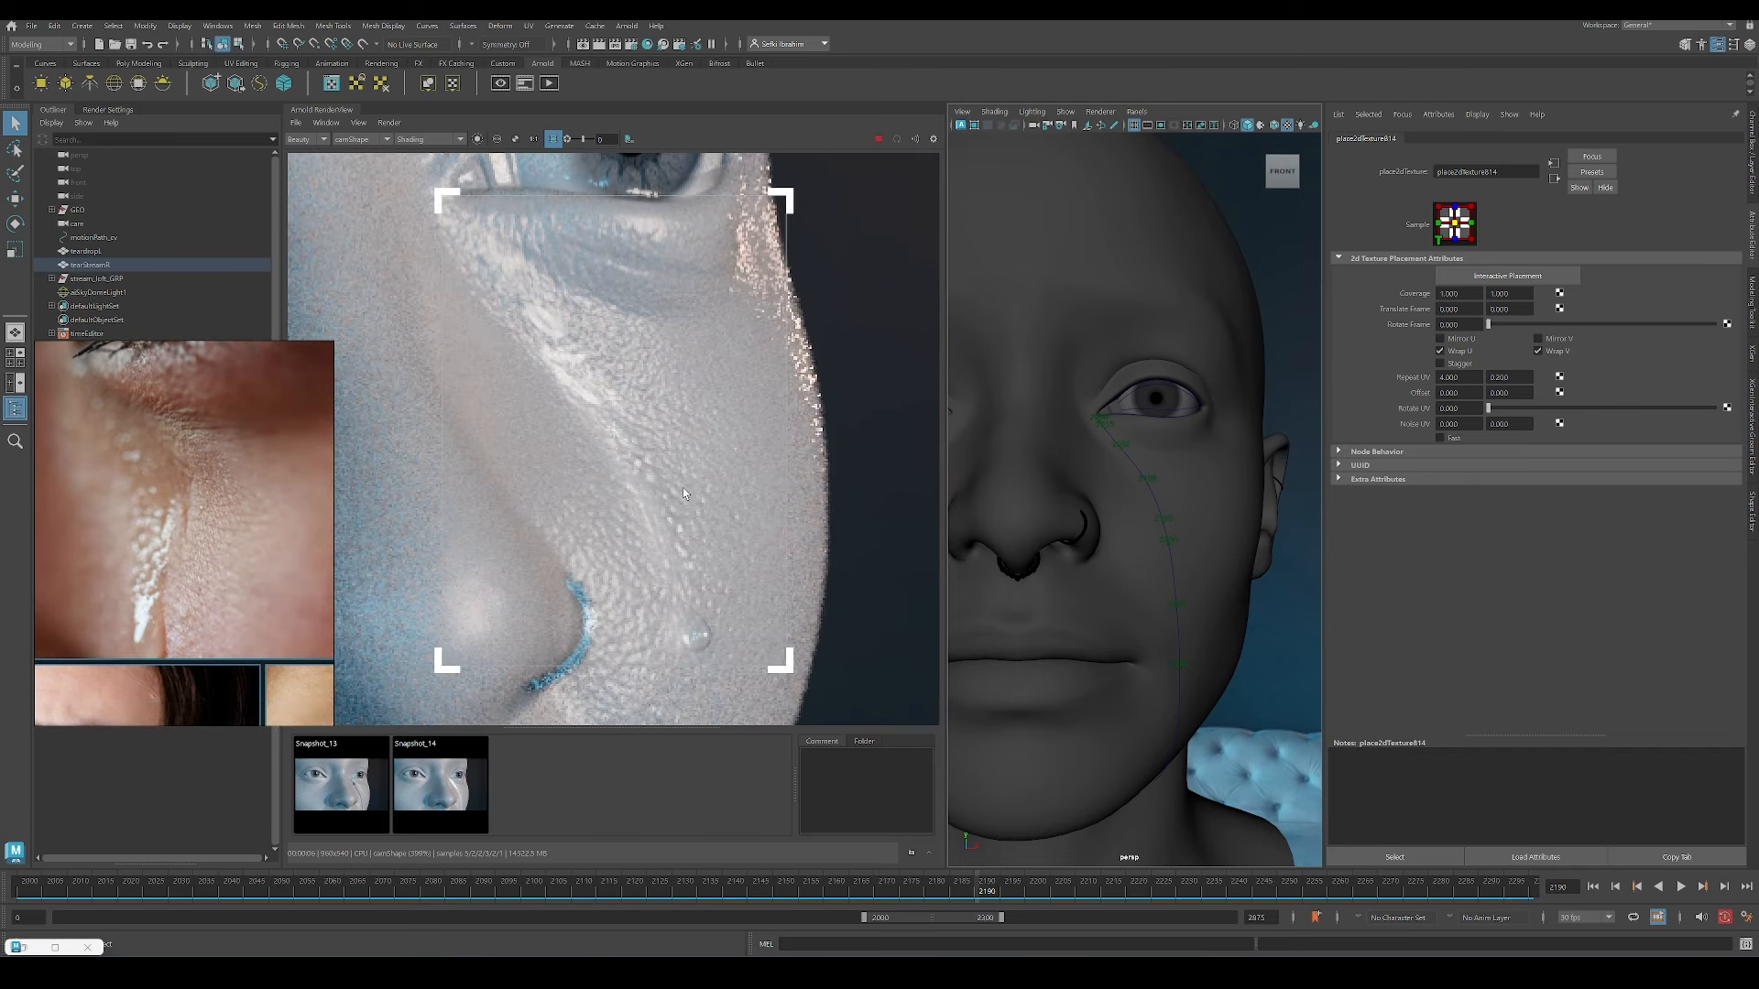
Step: Raise the noise placement's Repeat U to 5 and compare the rendered stream with the close-up tear reference
left_click_drag(1465, 380, 1422, 370)
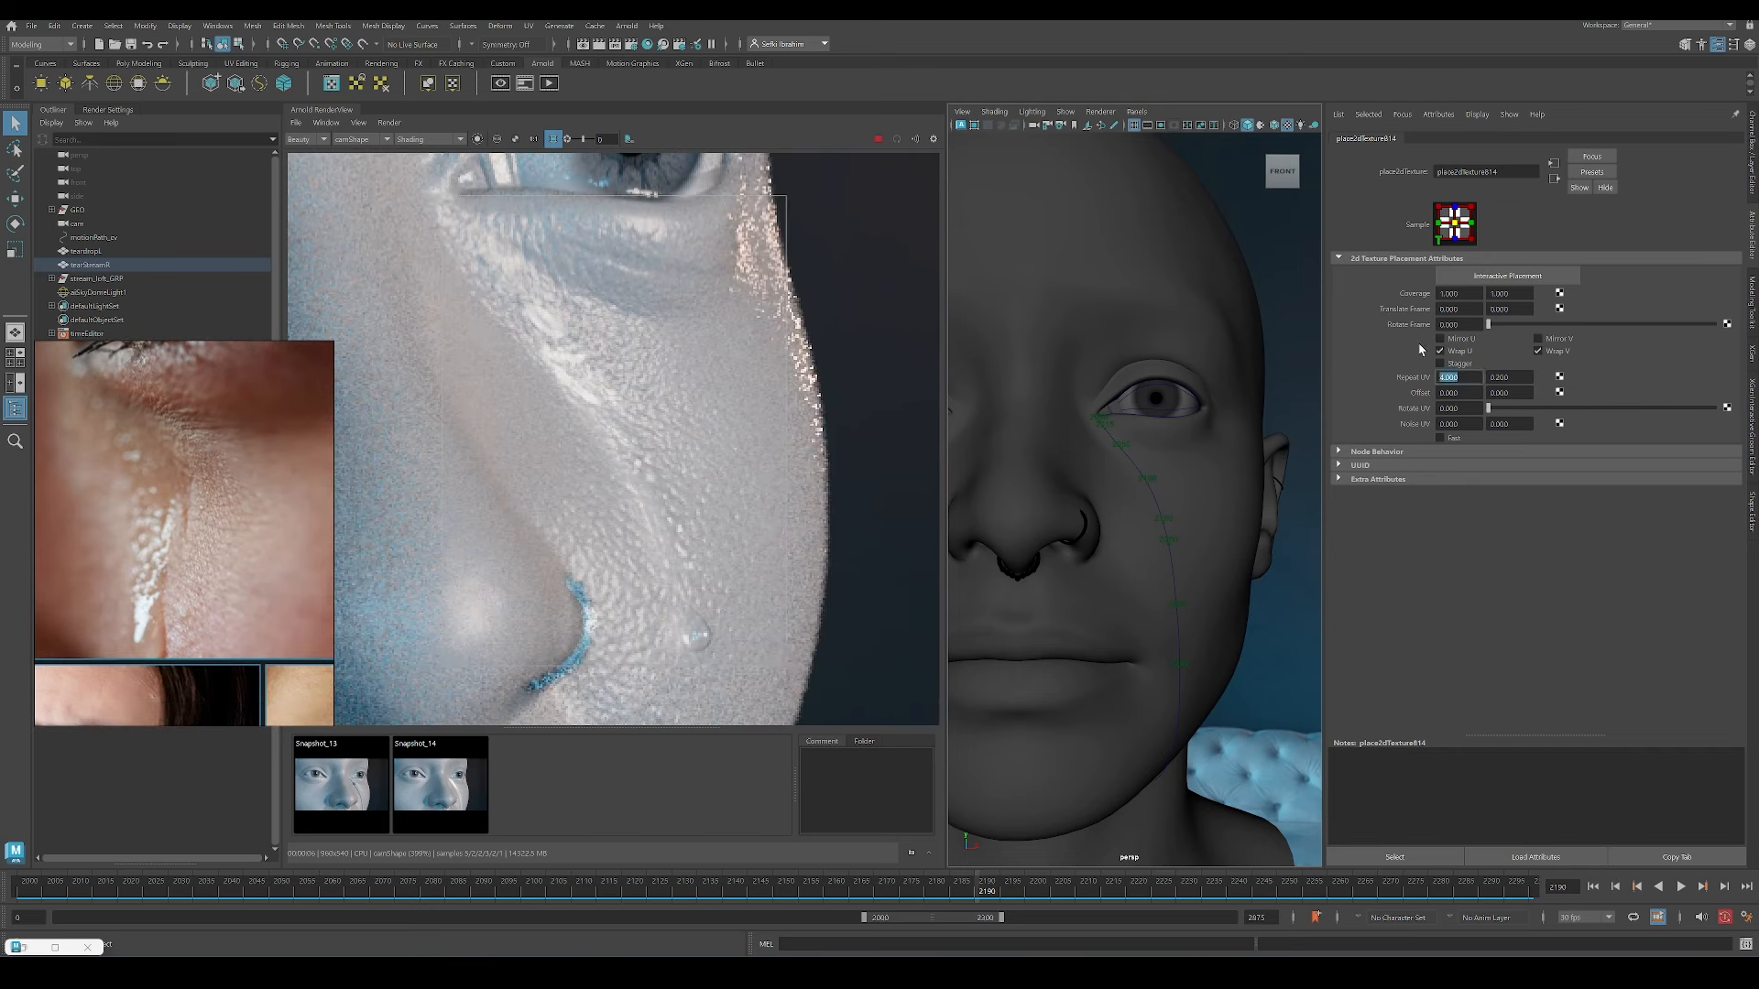
type("5")
key("Return")
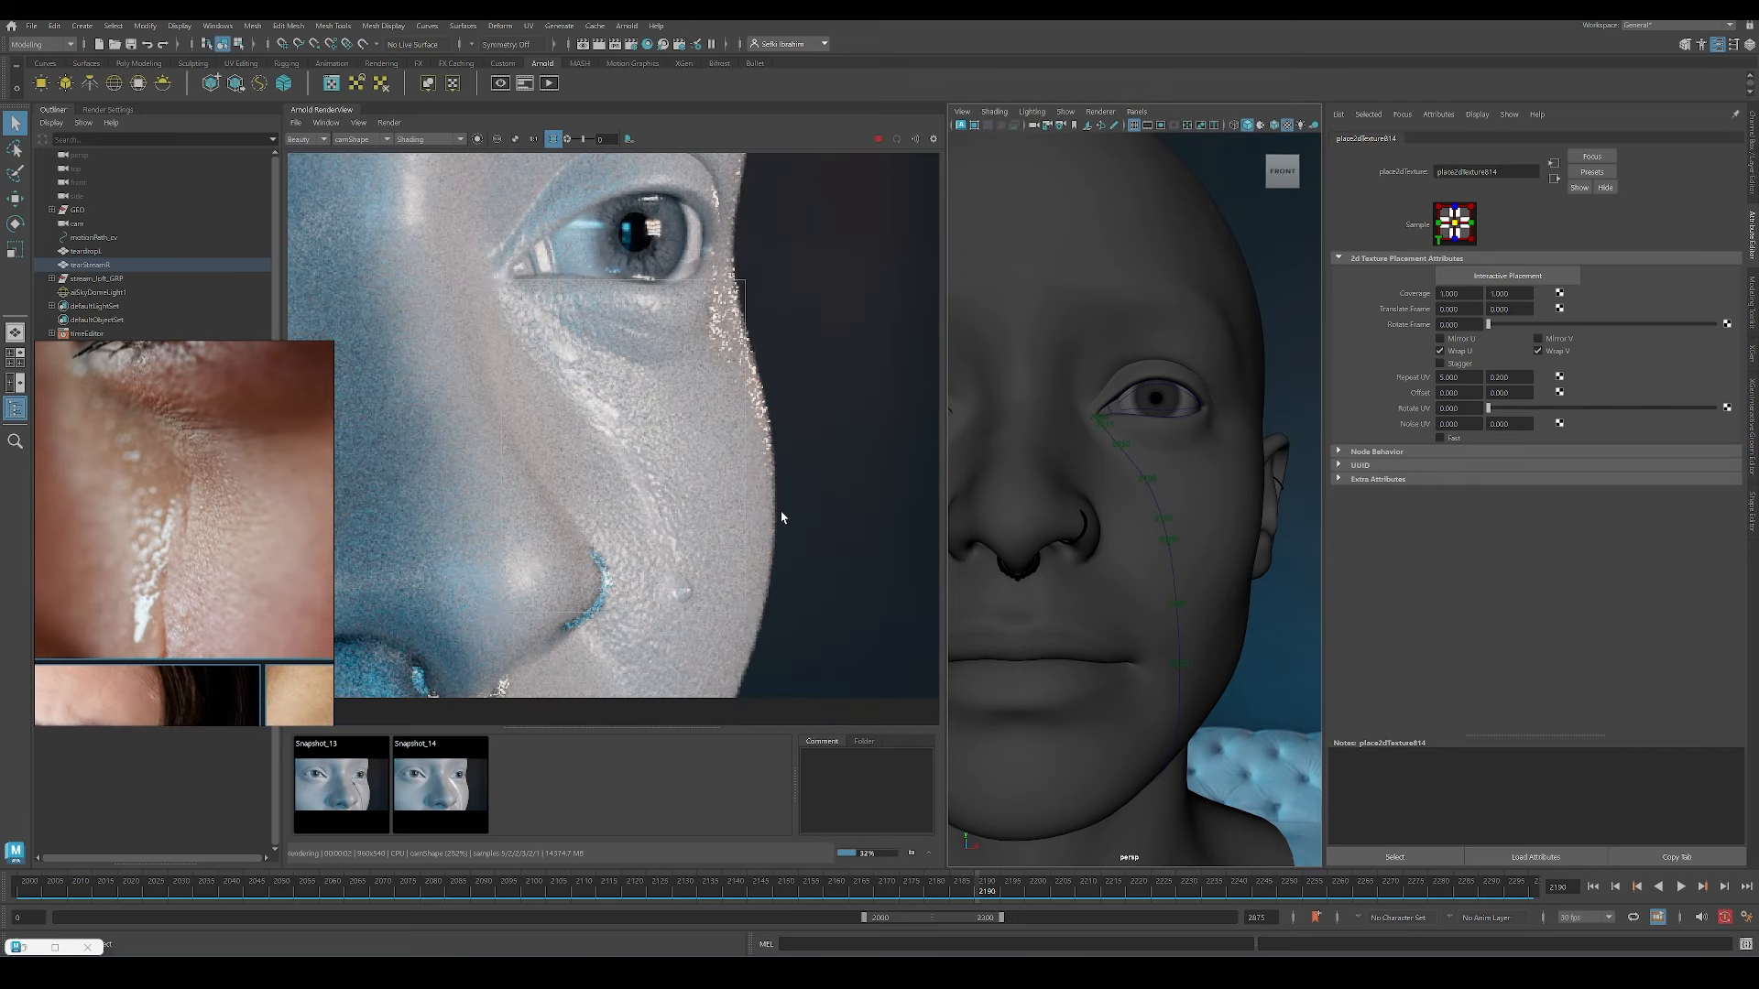
scroll(632, 533, "up", 2)
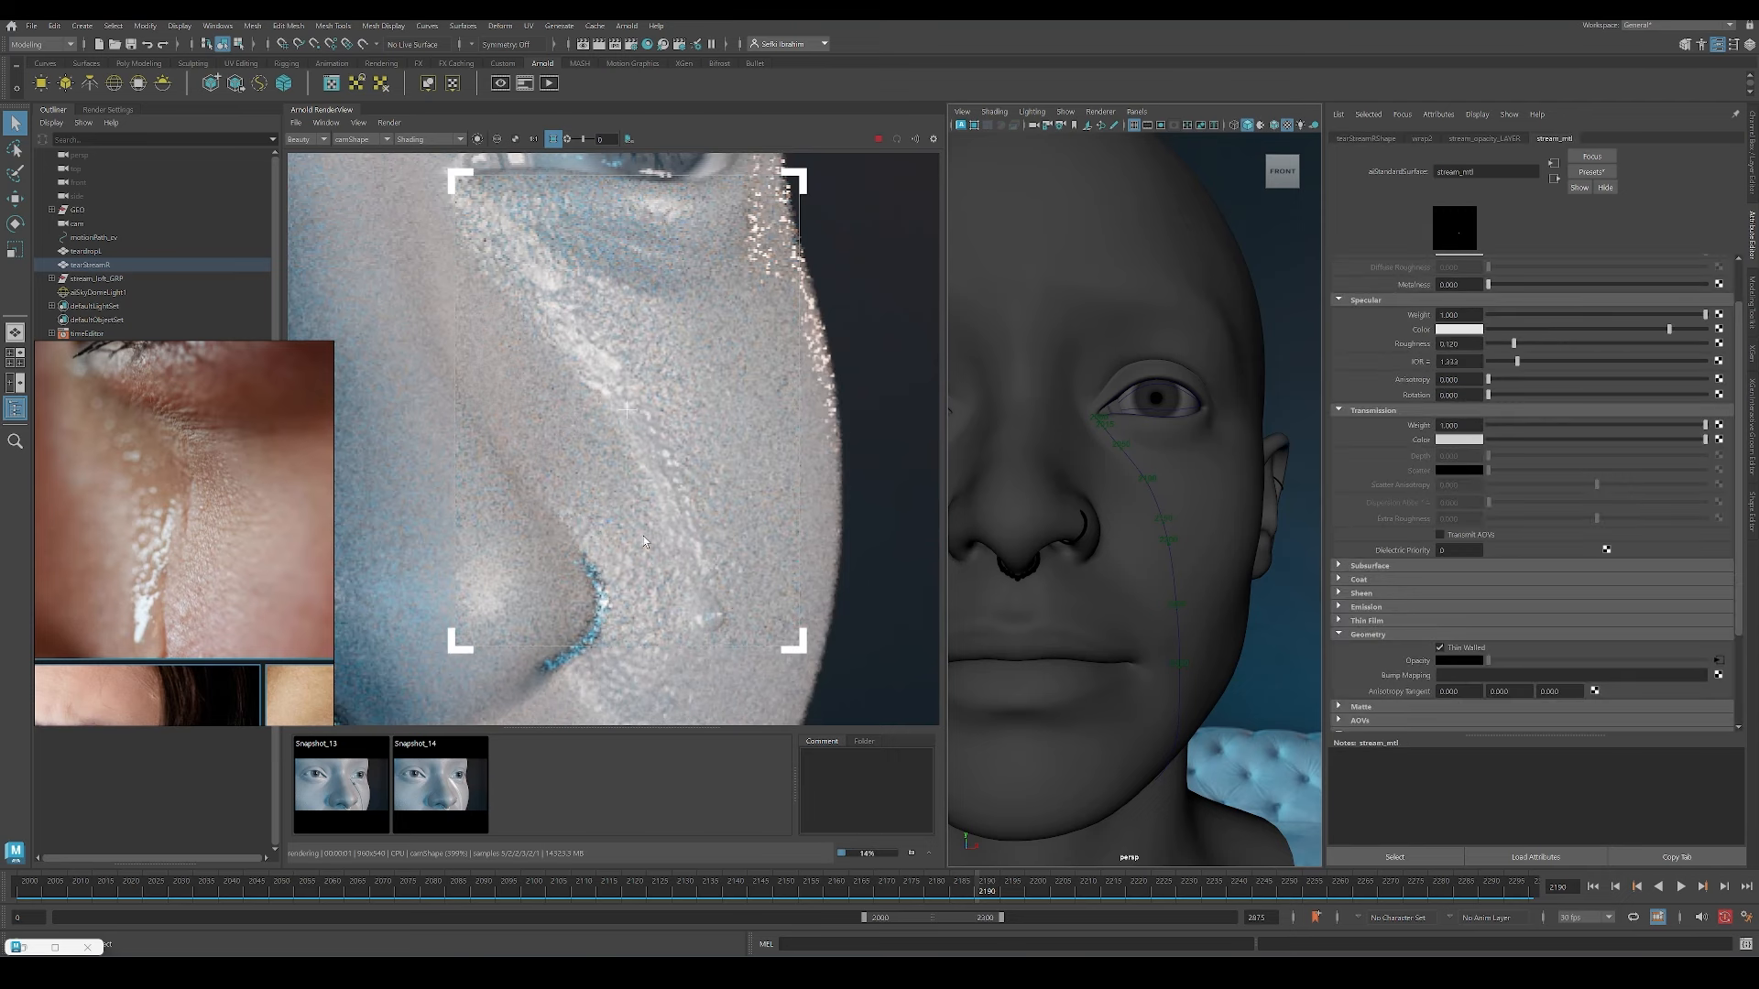
scroll(663, 535, "down", 2)
scroll(663, 535, "up", 2)
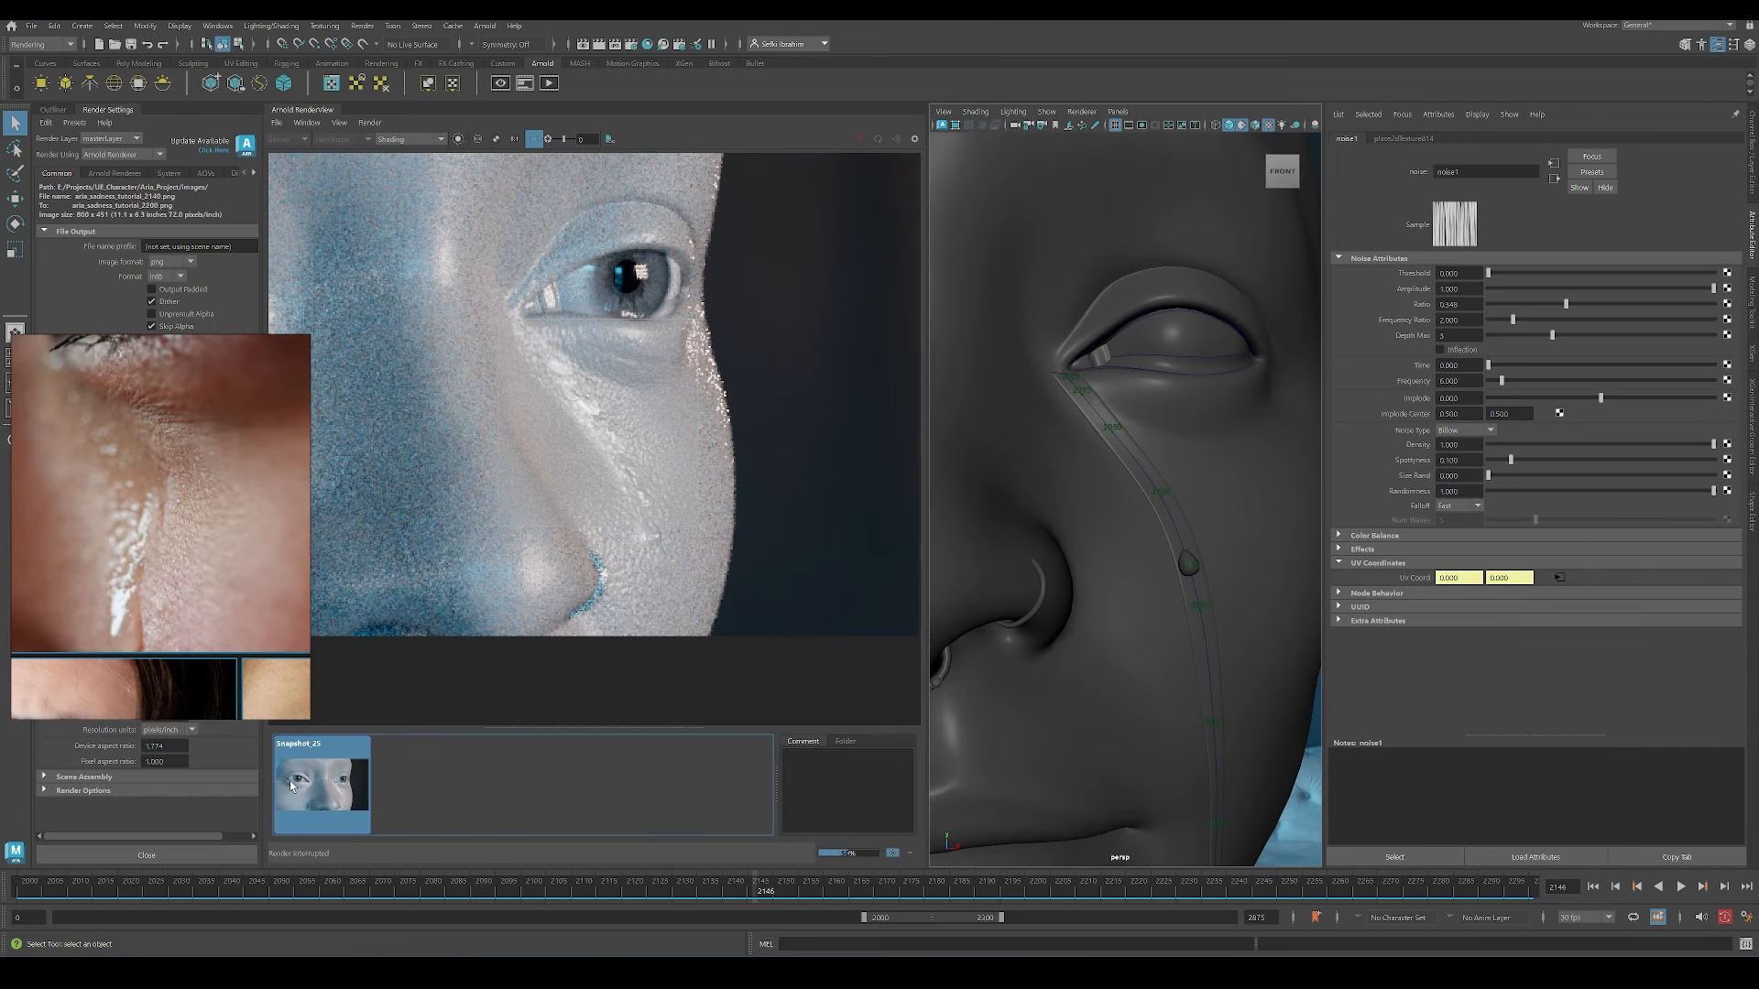
Step: Review the tear stream in the render and open the noise texture's 2D placement node
scroll(586, 492, "down", 2)
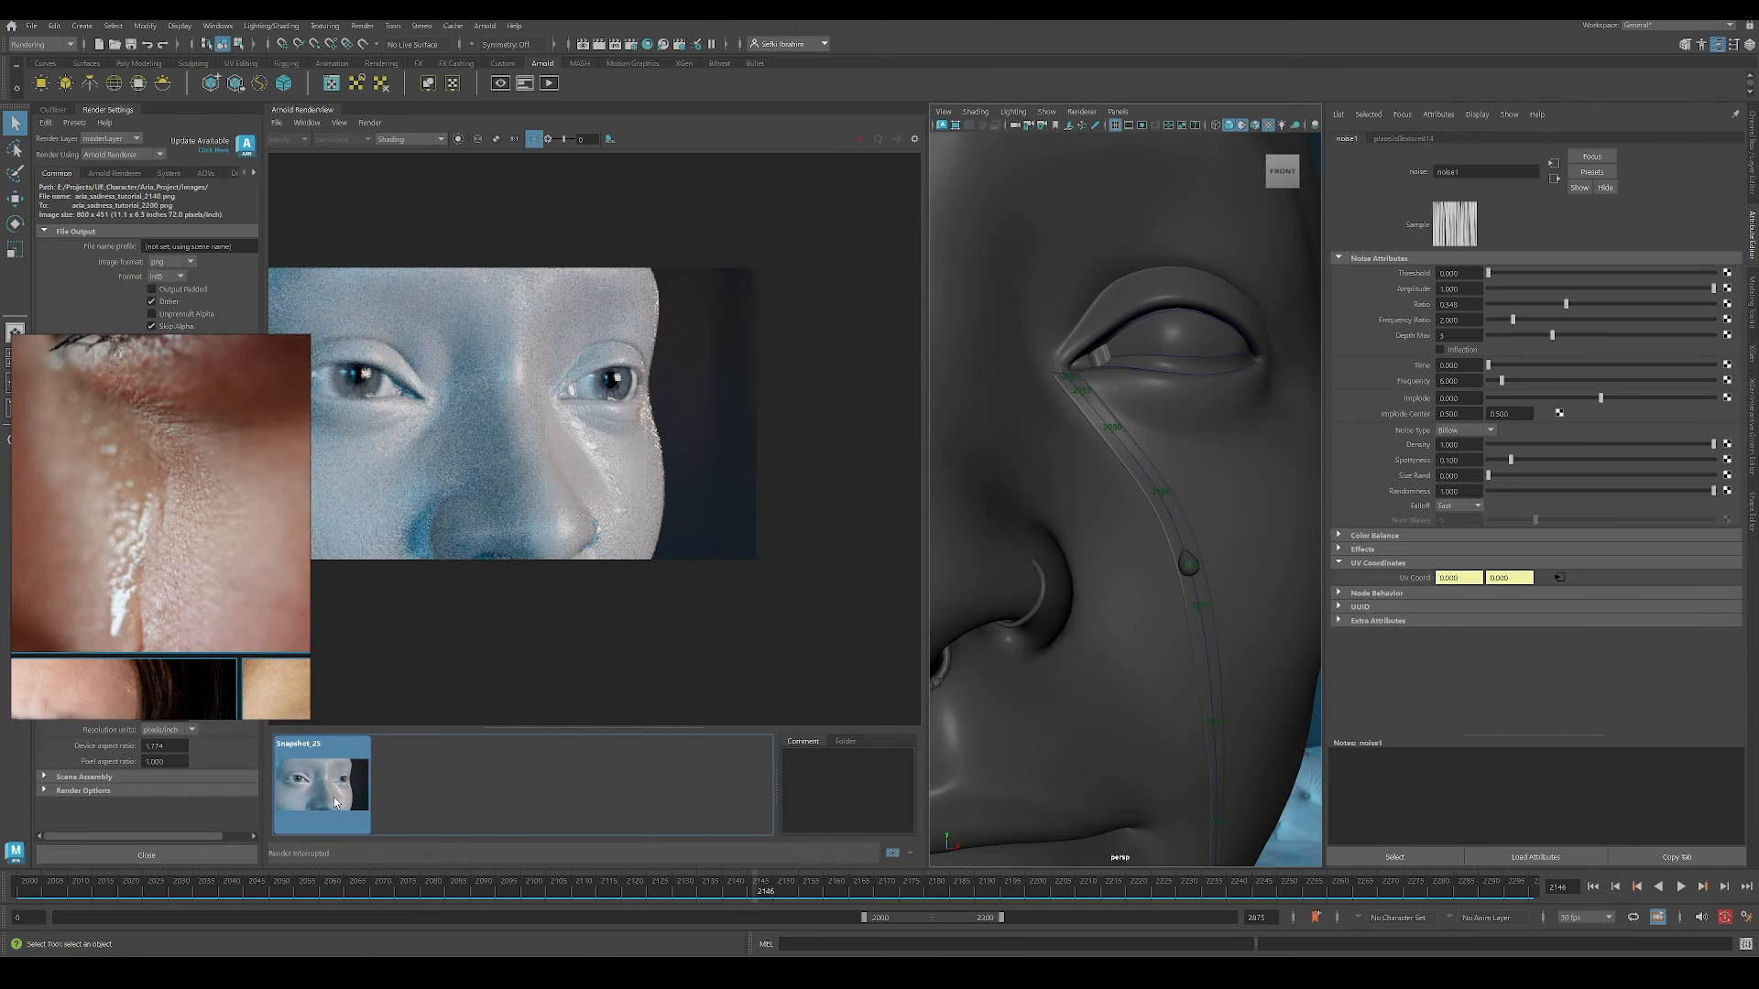
scroll(605, 495, "up", 2)
left_click(1560, 579)
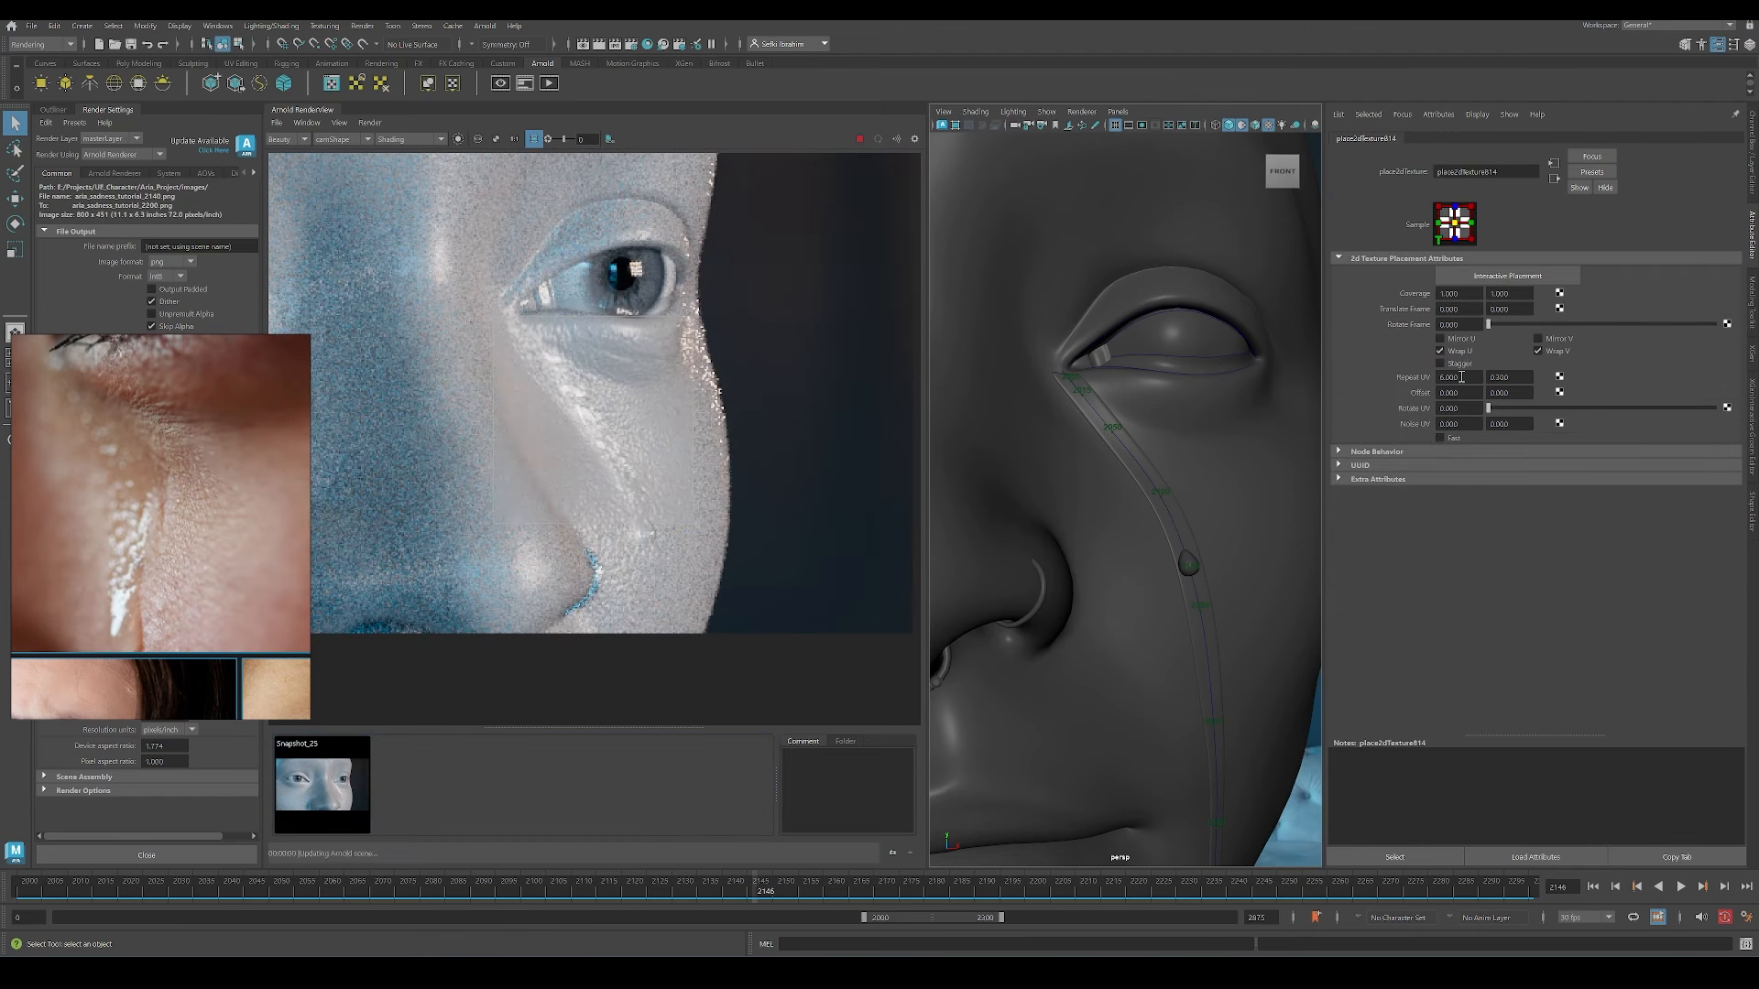
scroll(626, 518, "down", 2)
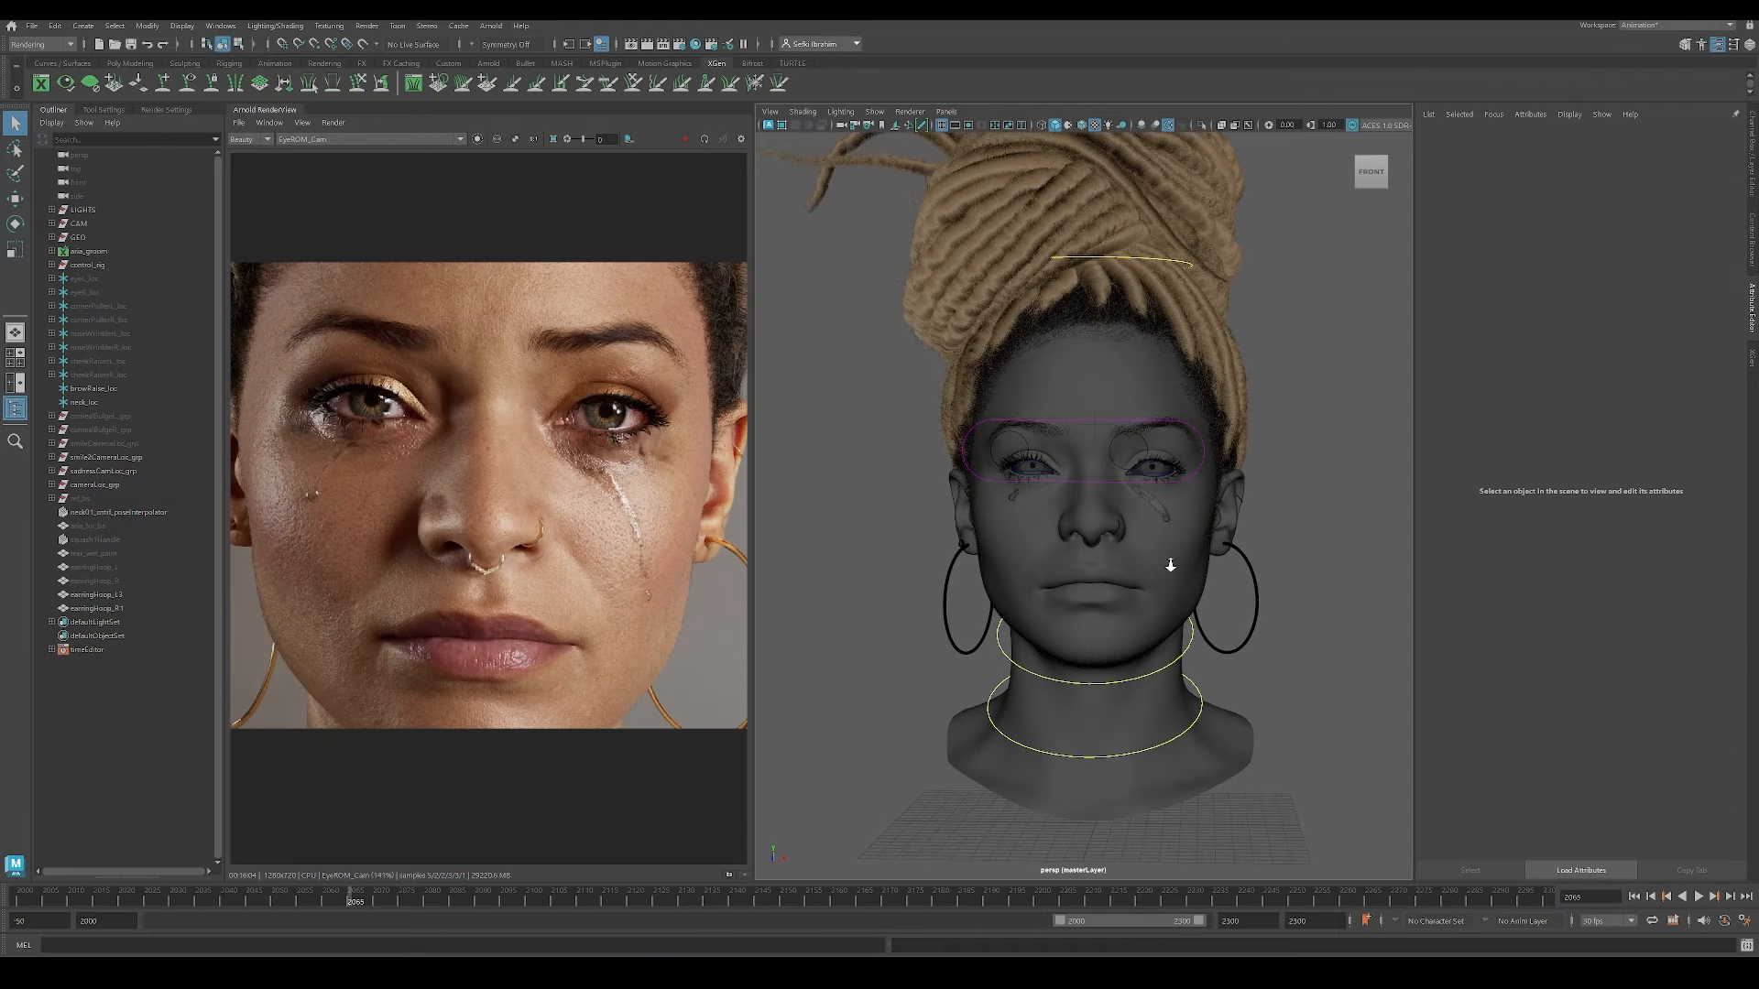
Step: Examine the teardrop and stream below the textured character's right eye from the front and the side
left_click_drag(1116, 499, 1226, 576, "alt")
middle_click_drag(1226, 576, 1241, 616, "alt")
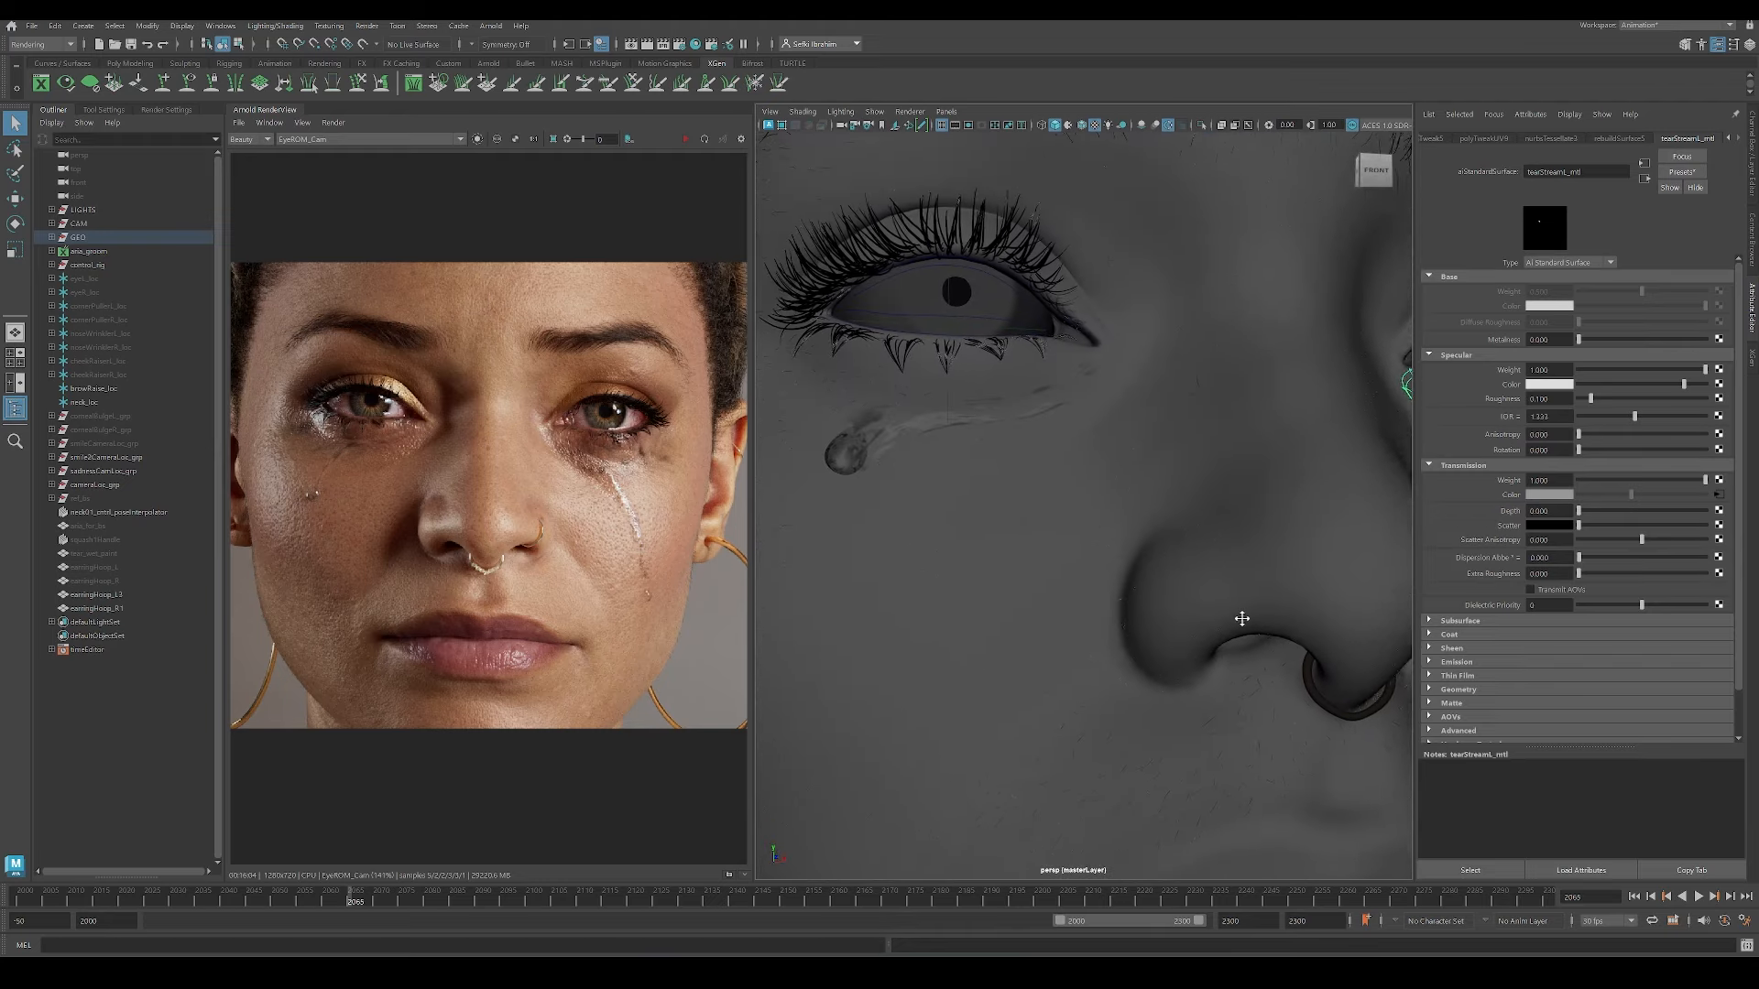
left_click_drag(1240, 617, 1301, 595, "alt")
left_click(1017, 431)
left_click_drag(1017, 431, 1048, 487, "alt")
right_click_drag(1048, 487, 1182, 568, "alt")
mouse_move(1182, 568)
left_mouse_down("alt")
mouse_move(1217, 583)
mouse_move(1205, 574)
left_mouse_up("alt")
right_click_drag(1206, 573, 1145, 540, "alt")
left_click(1340, 479)
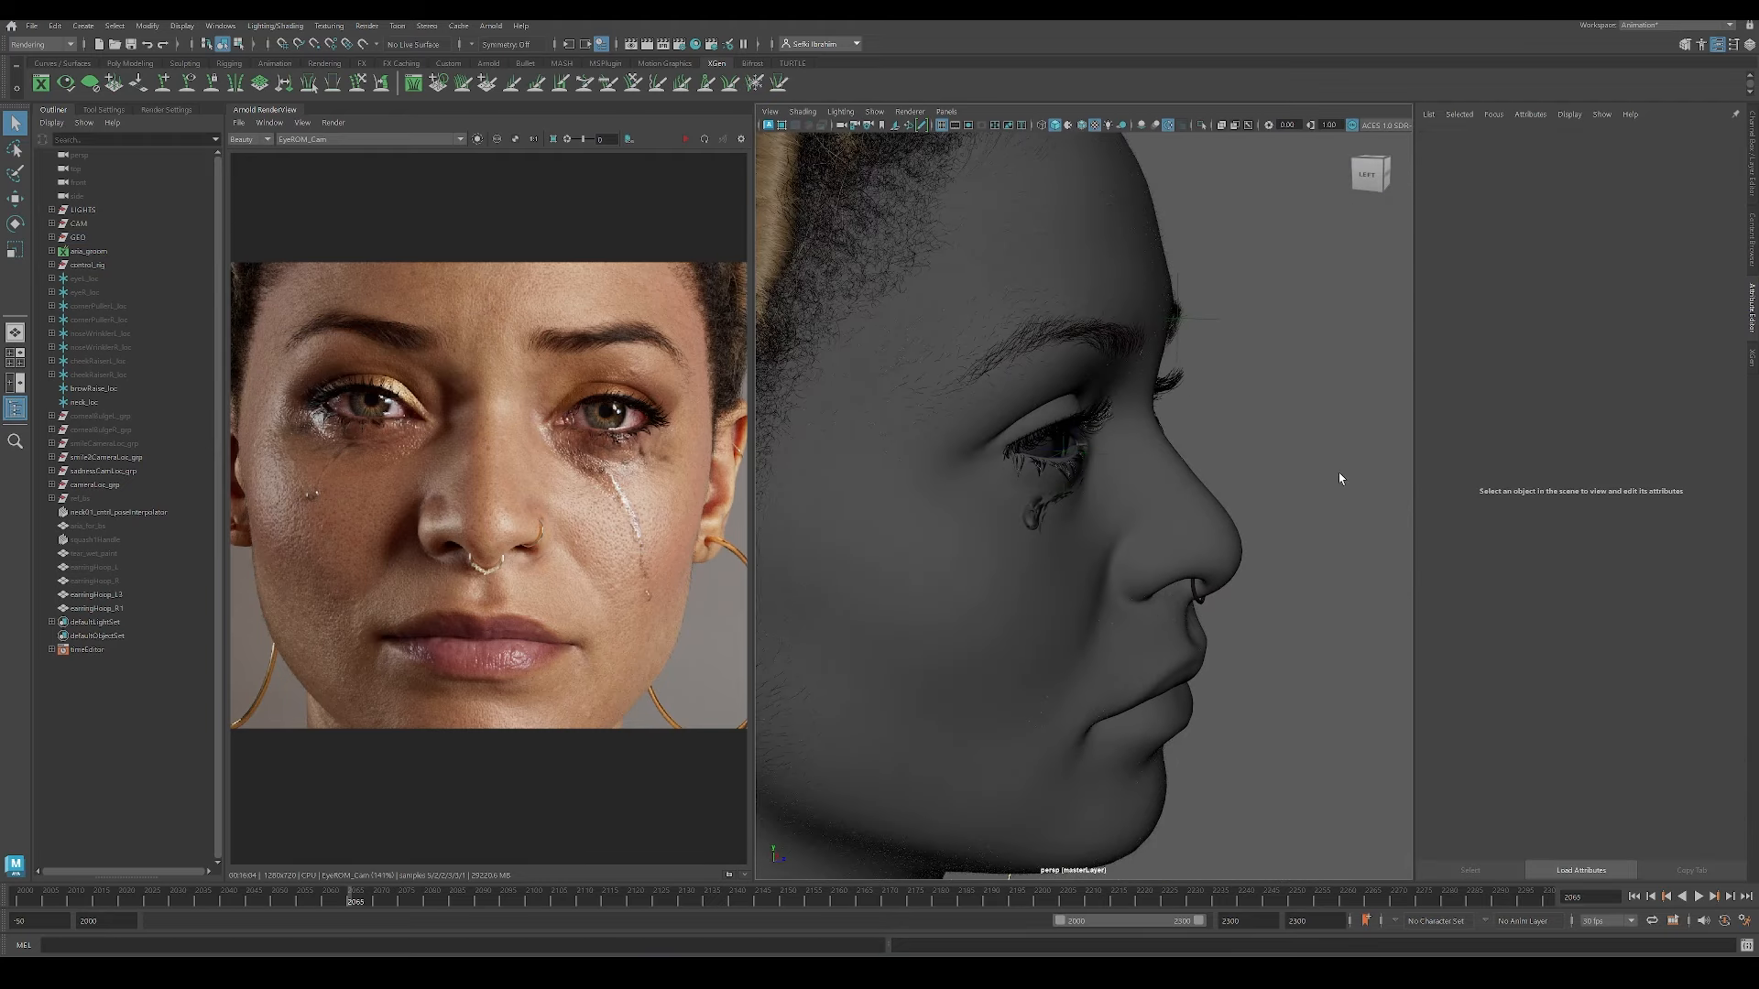
left_click_drag(1339, 480, 1268, 479, "alt")
right_click_drag(1268, 480, 1295, 488, "alt")
left_click_drag(1294, 488, 1185, 475, "alt")
right_click_drag(1186, 475, 1191, 502, "alt")
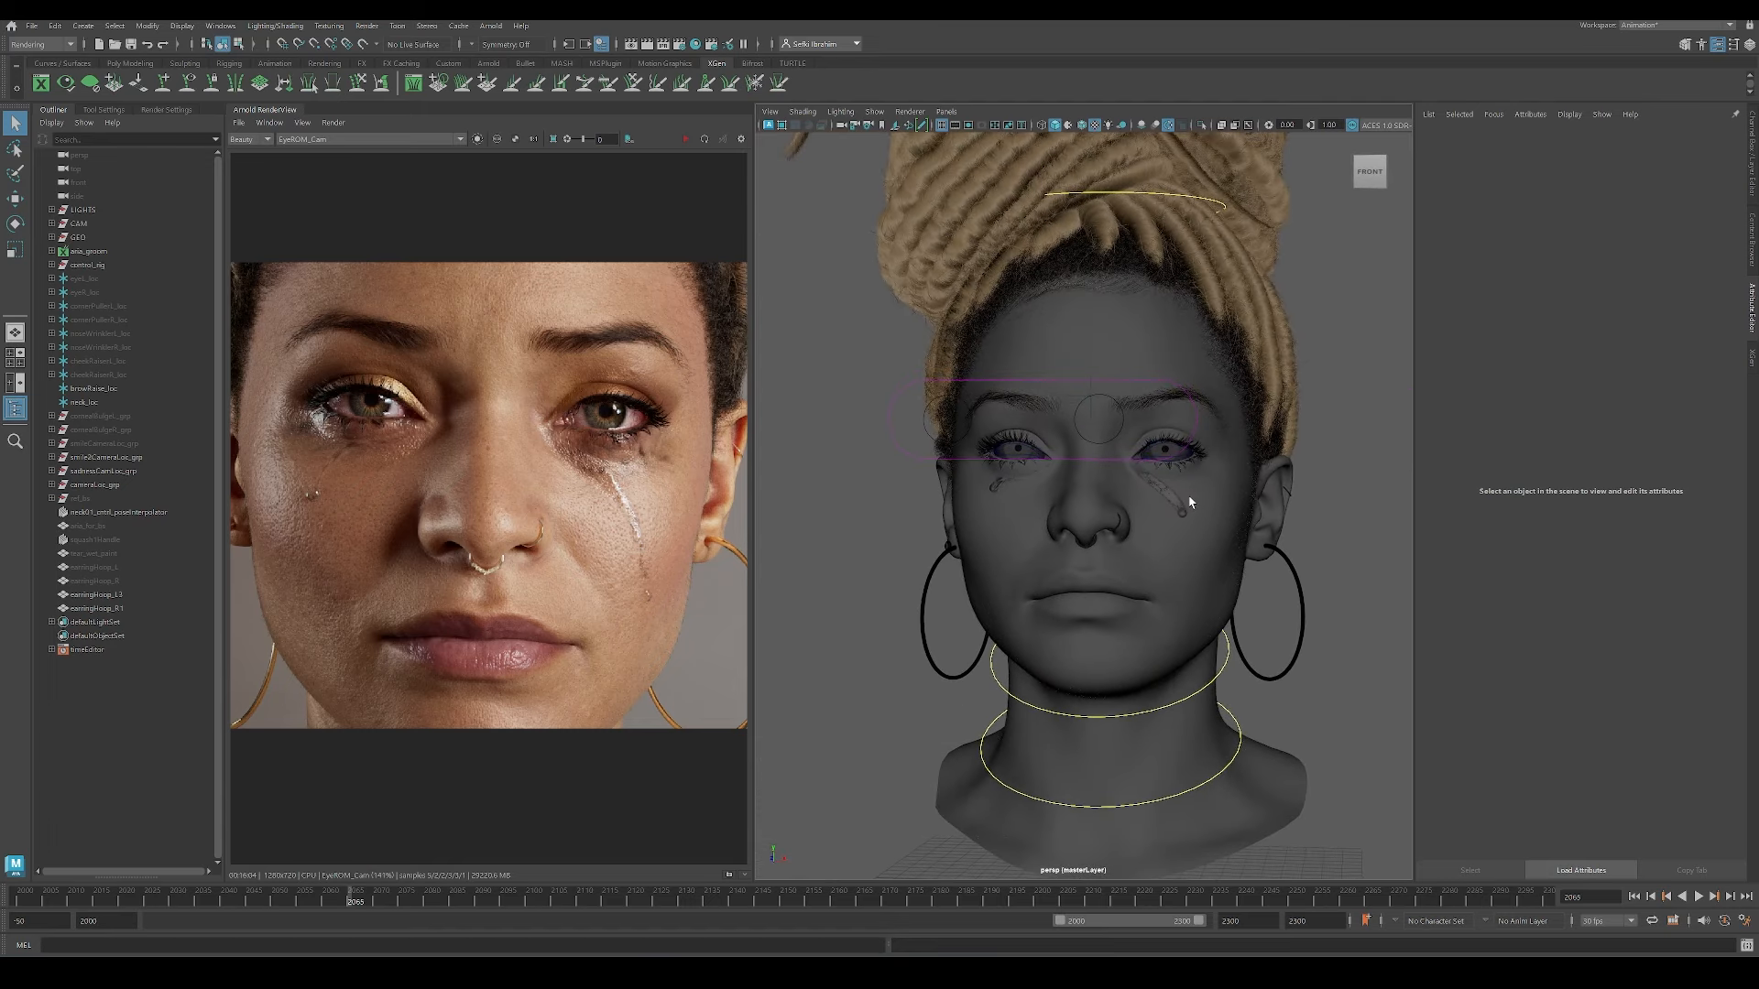
Step: Select the tear stream on the character's left cheek and examine its mesh from the front and the side
middle_click_drag(1179, 497, 1136, 498, "alt")
right_click_drag(1167, 503, 1328, 644, "alt")
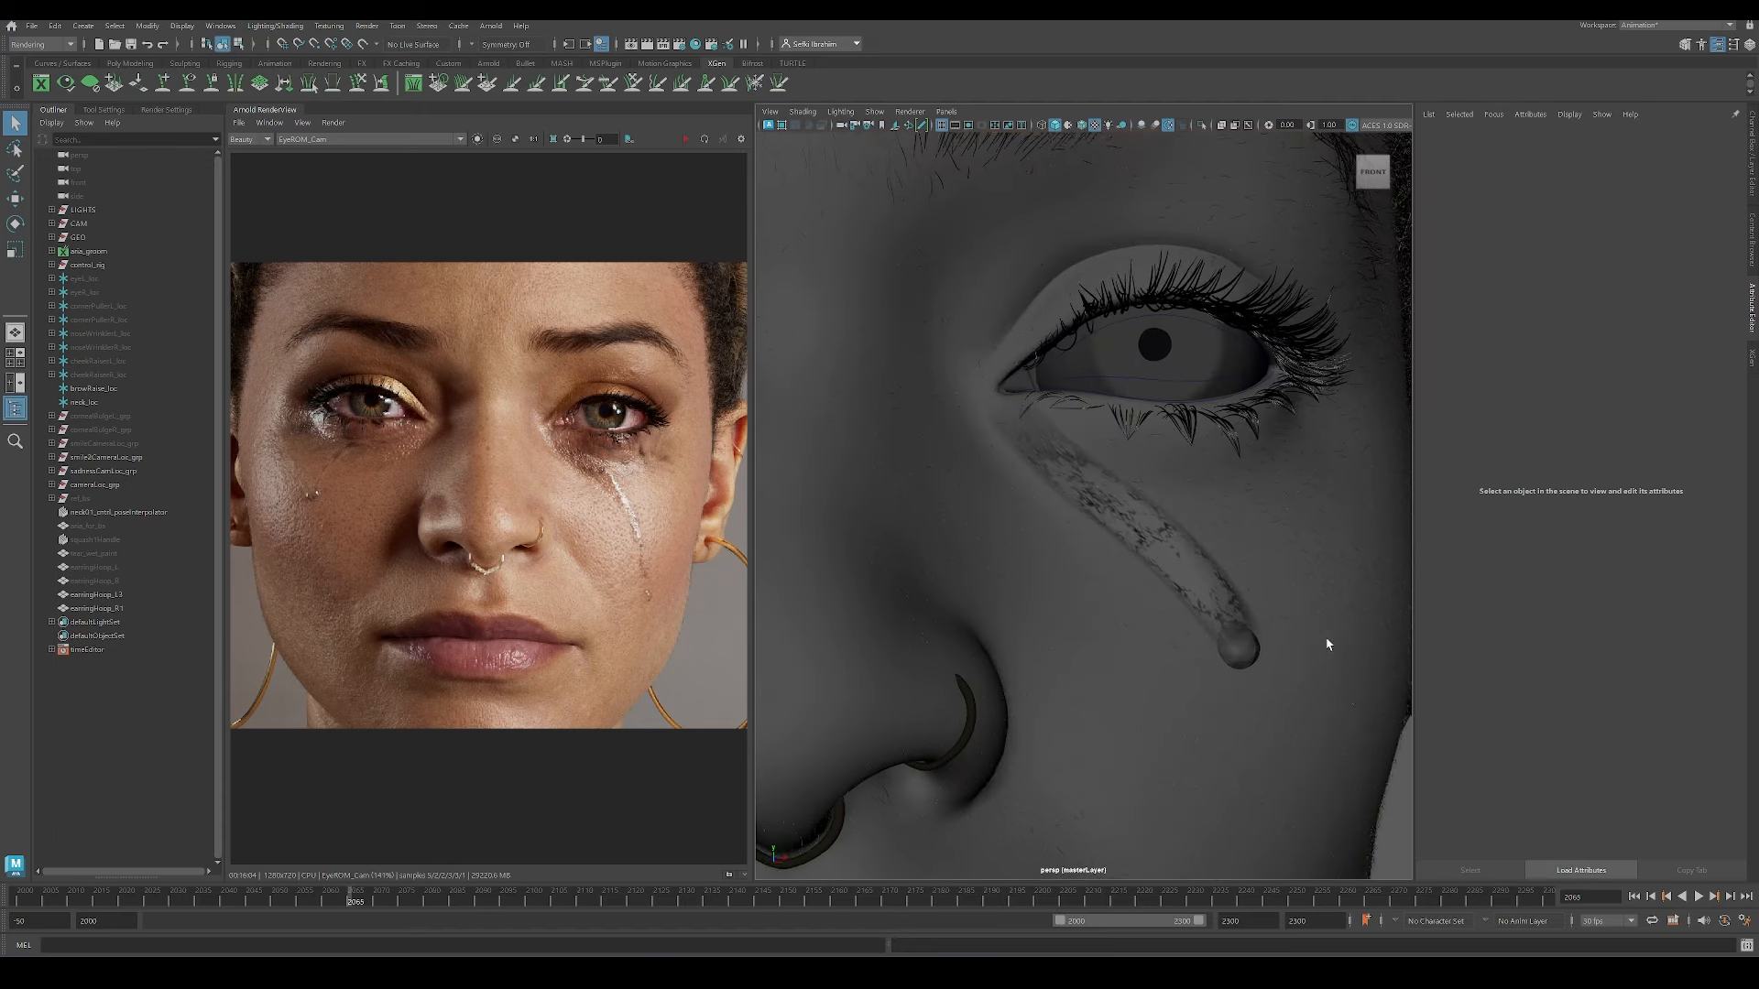
left_click_drag(1327, 644, 1071, 600, "alt")
right_click_drag(1071, 600, 1080, 562, "alt")
left_click(1080, 562)
left_click_drag(1080, 562, 1069, 506, "alt")
right_click_drag(1068, 507, 934, 537, "alt")
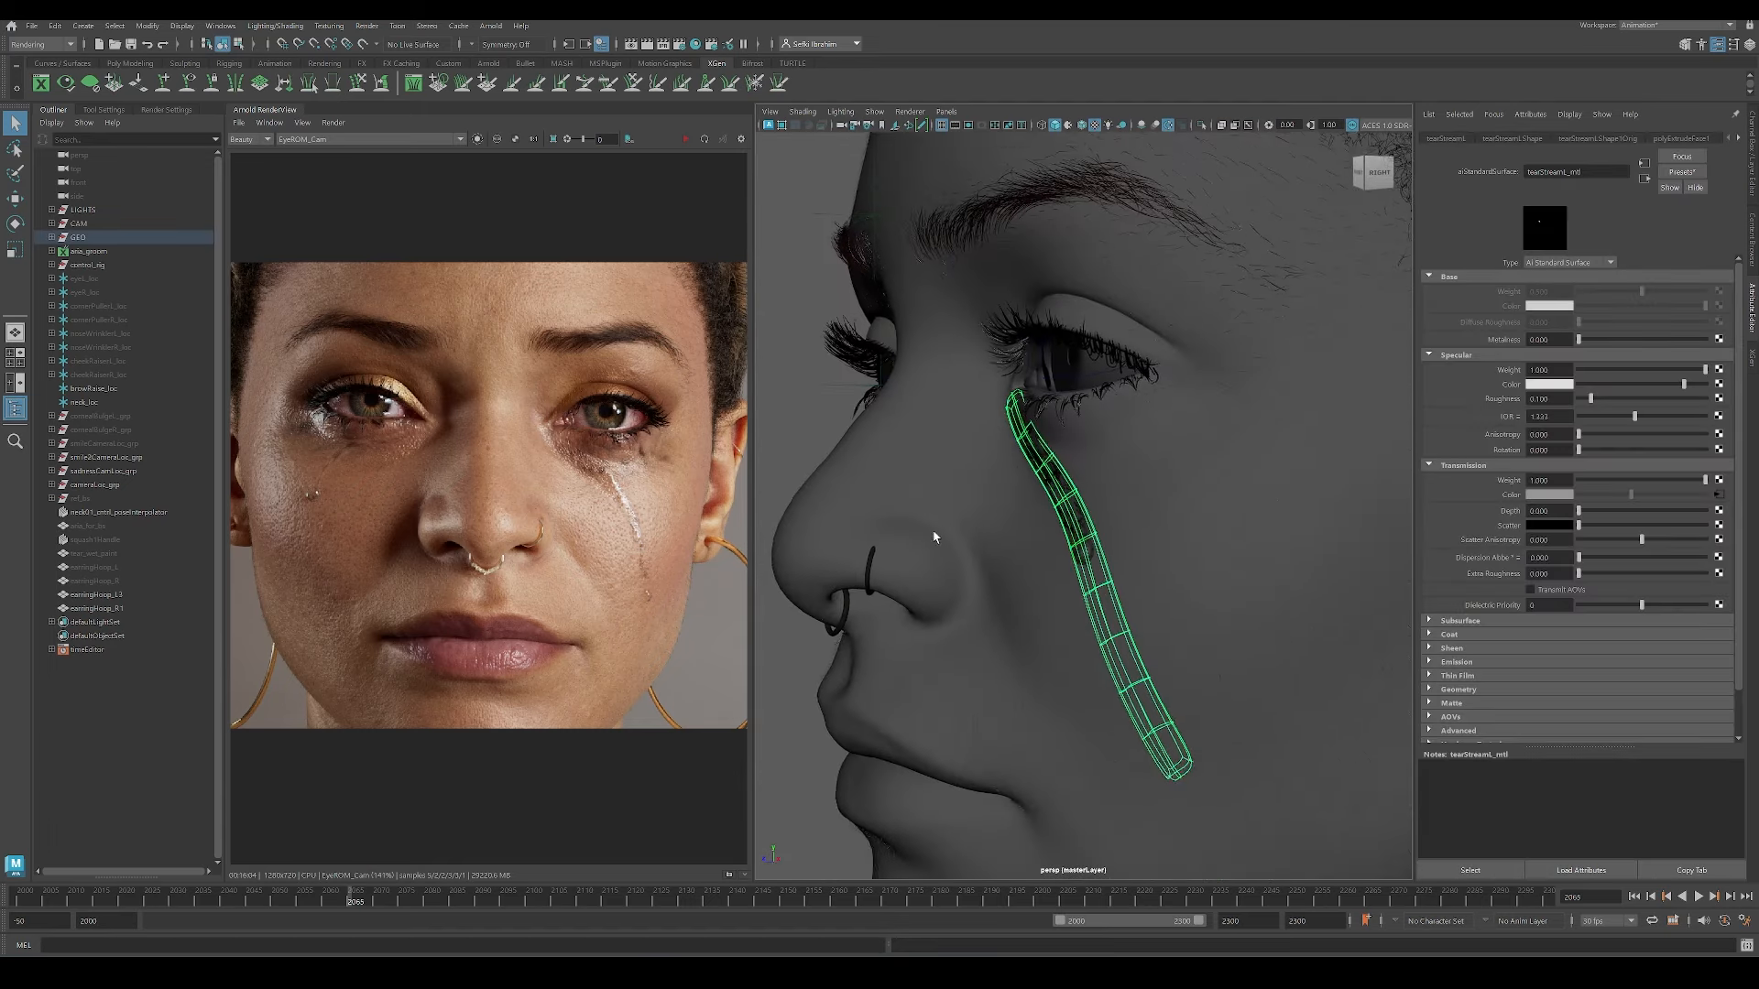
left_click_drag(935, 537, 1065, 531, "alt")
Step: Select the teardrop at the end of the left-cheek stream and examine it up close
left_click(1357, 539)
left_click(1108, 551)
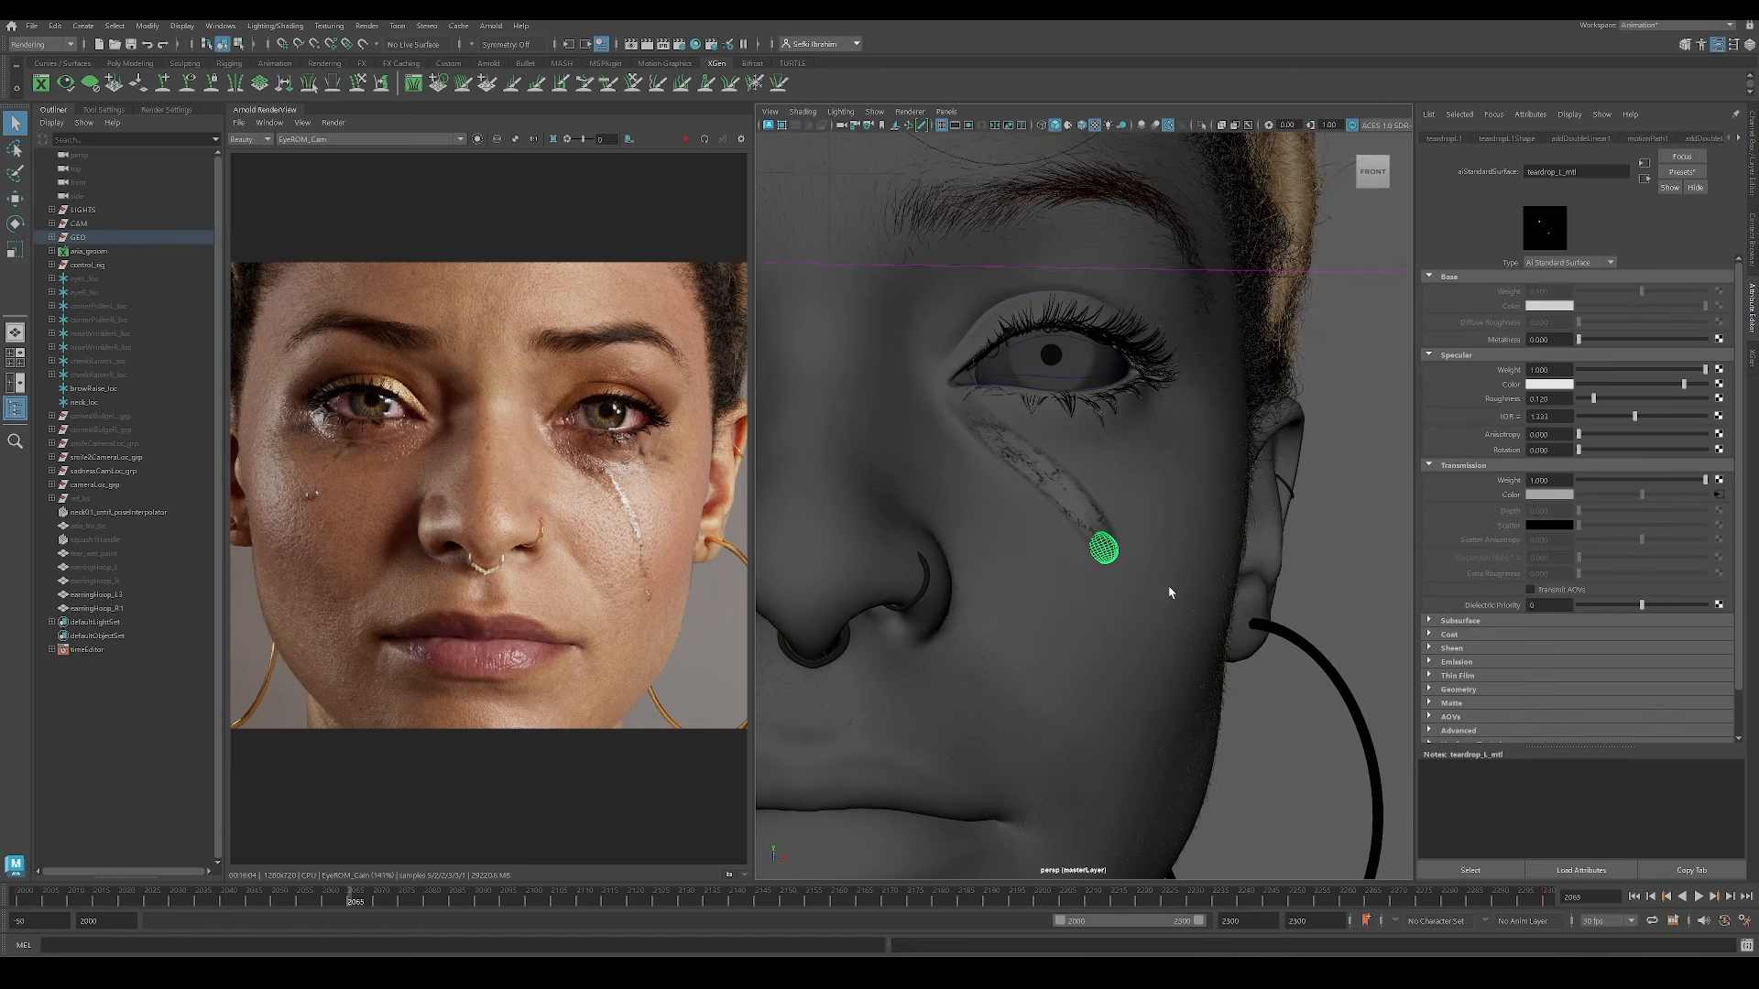
middle_click_drag(1337, 566, 1287, 553, "alt")
left_click(1286, 553)
right_click_drag(985, 577, 1038, 660, "alt")
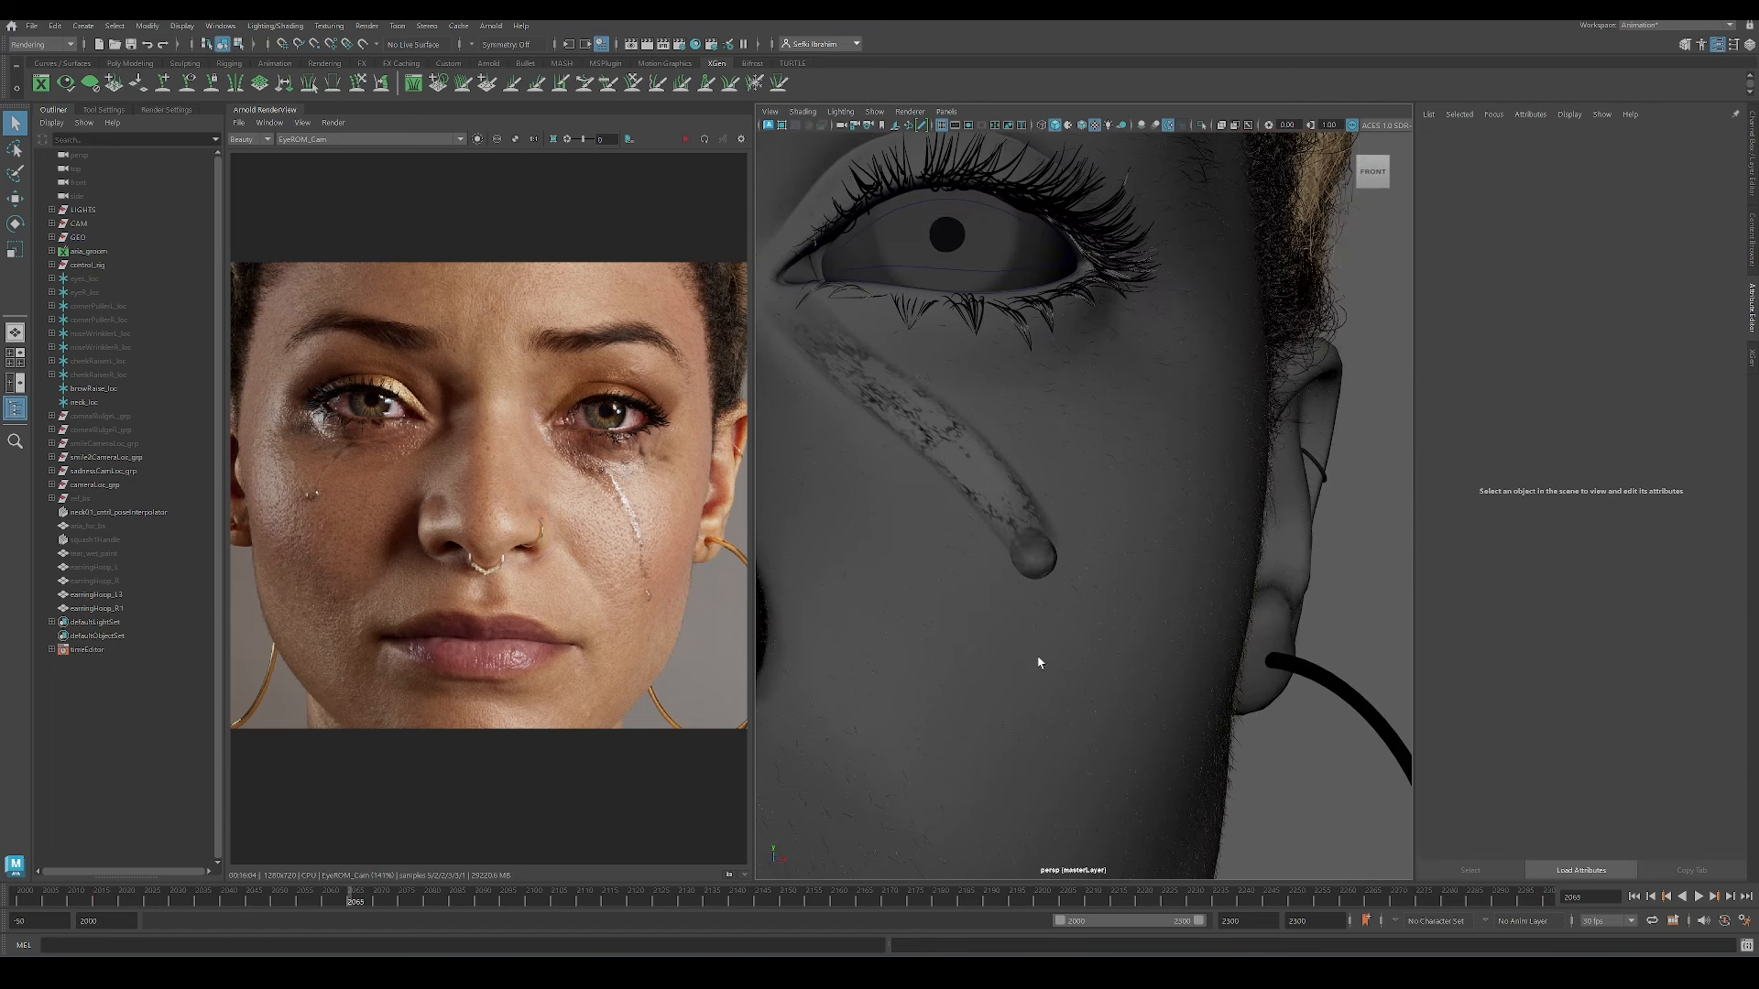
Step: Go to frame 2170 and examine the tear's progress down the left cheek from several angles
left_click(477, 899)
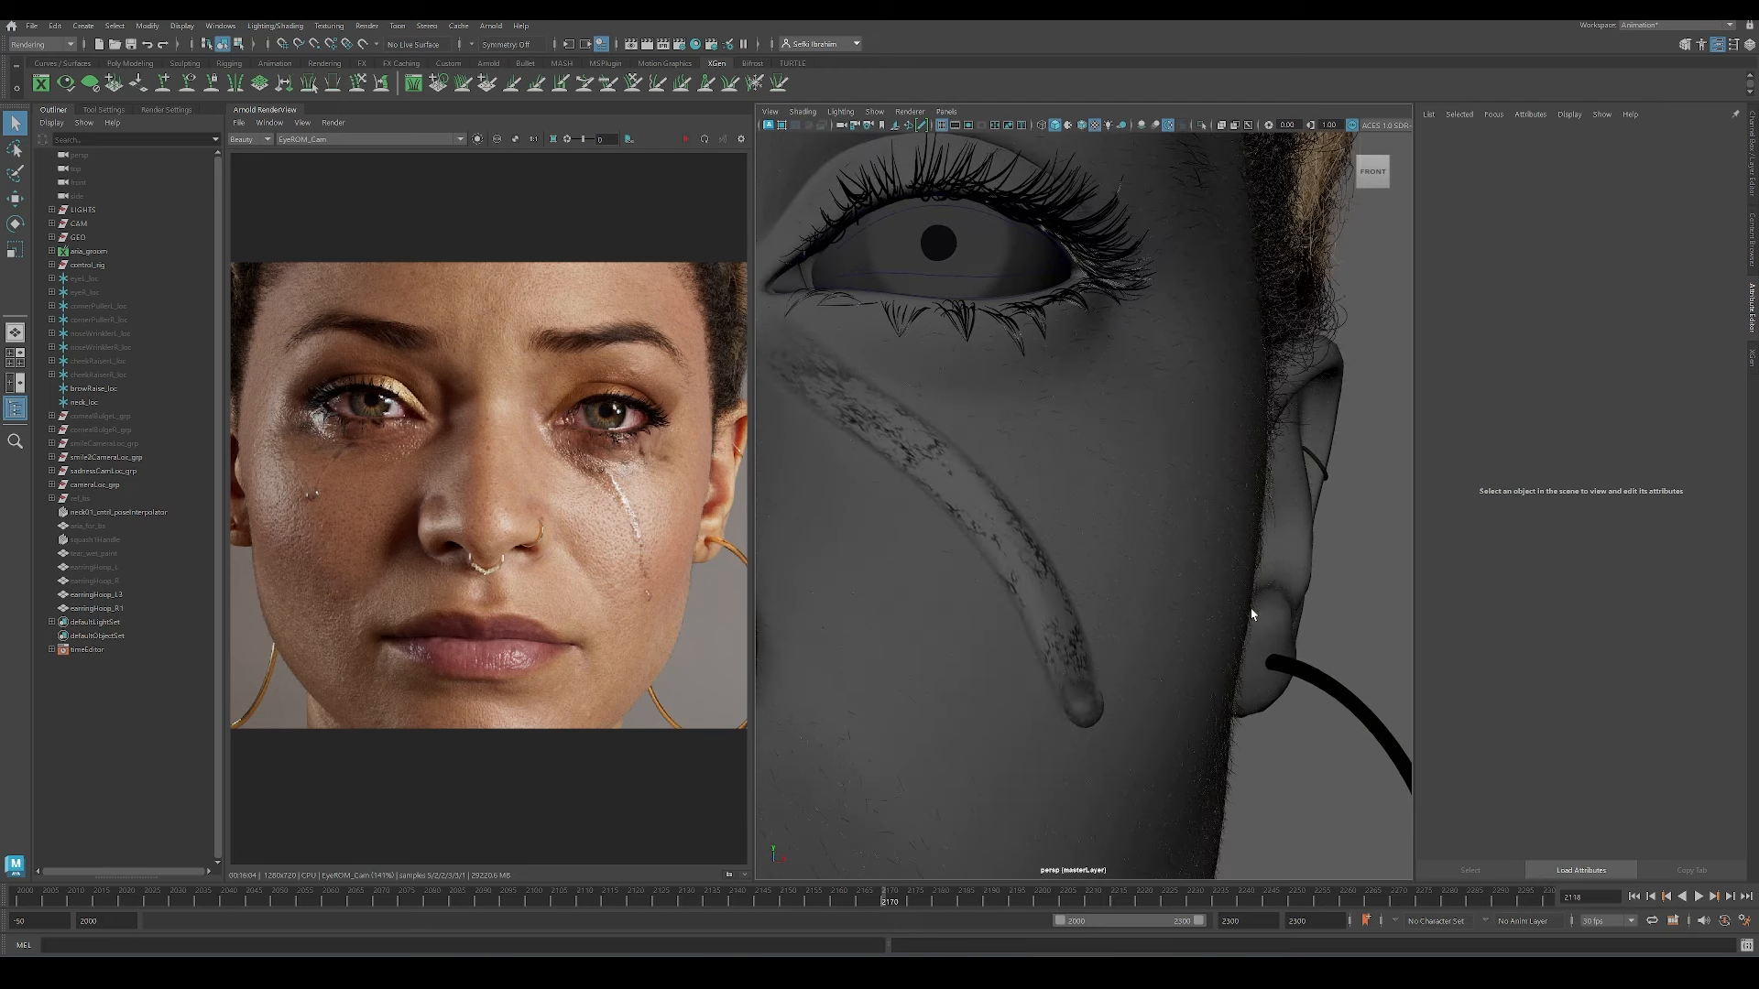
right_click_drag(1234, 628, 896, 522, "alt")
middle_click_drag(895, 522, 983, 553, "alt")
left_click_drag(983, 552, 1182, 549, "alt")
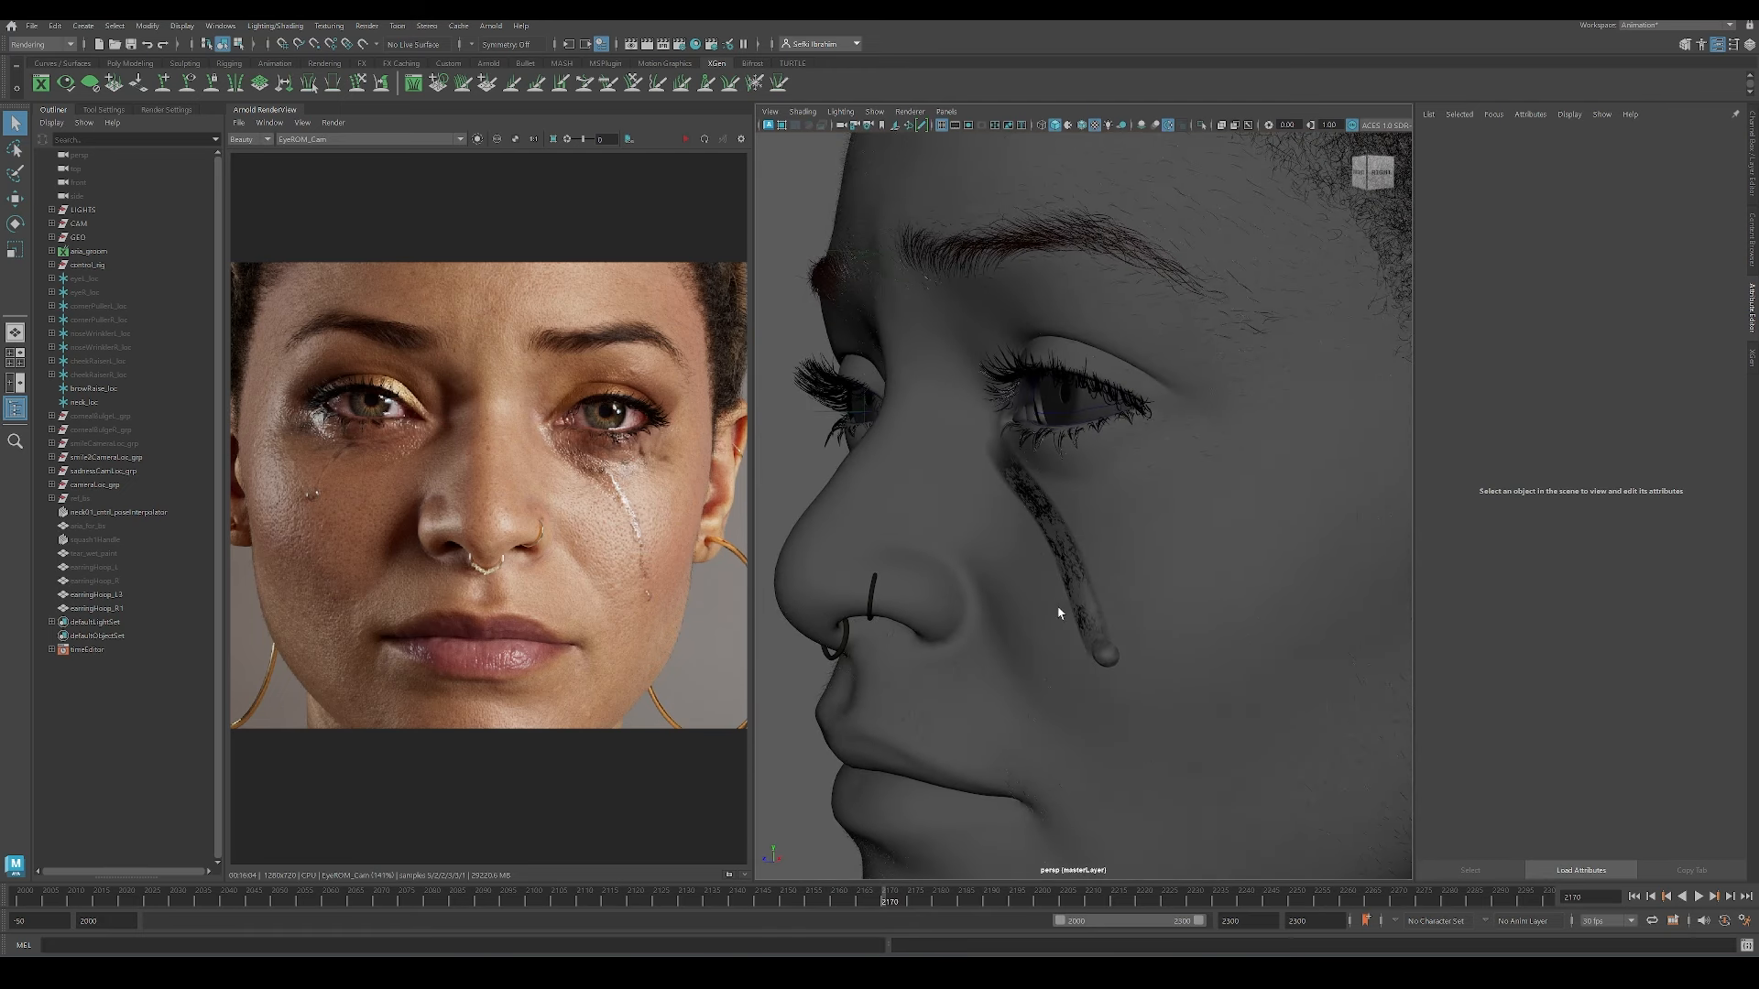
right_click_drag(1182, 550, 1283, 513, "alt")
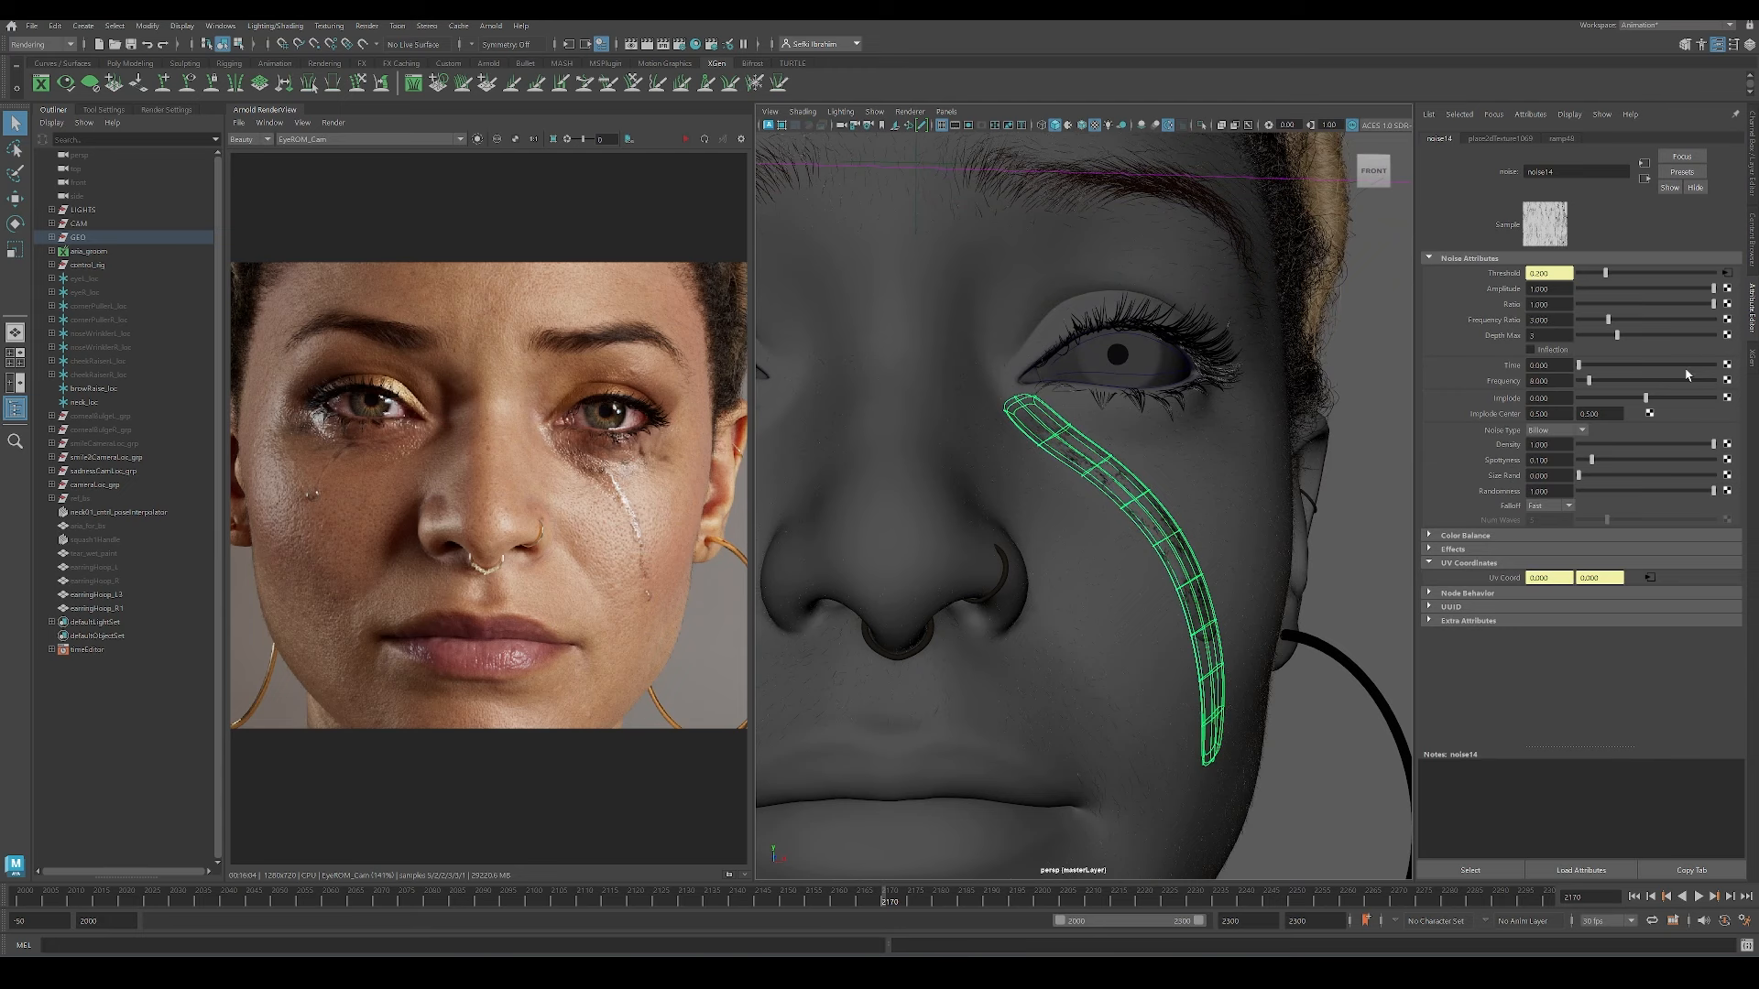
Step: Open the texture on the left teardrop material's transmission color and its 2D placement node
scroll(1097, 592, "up", 5)
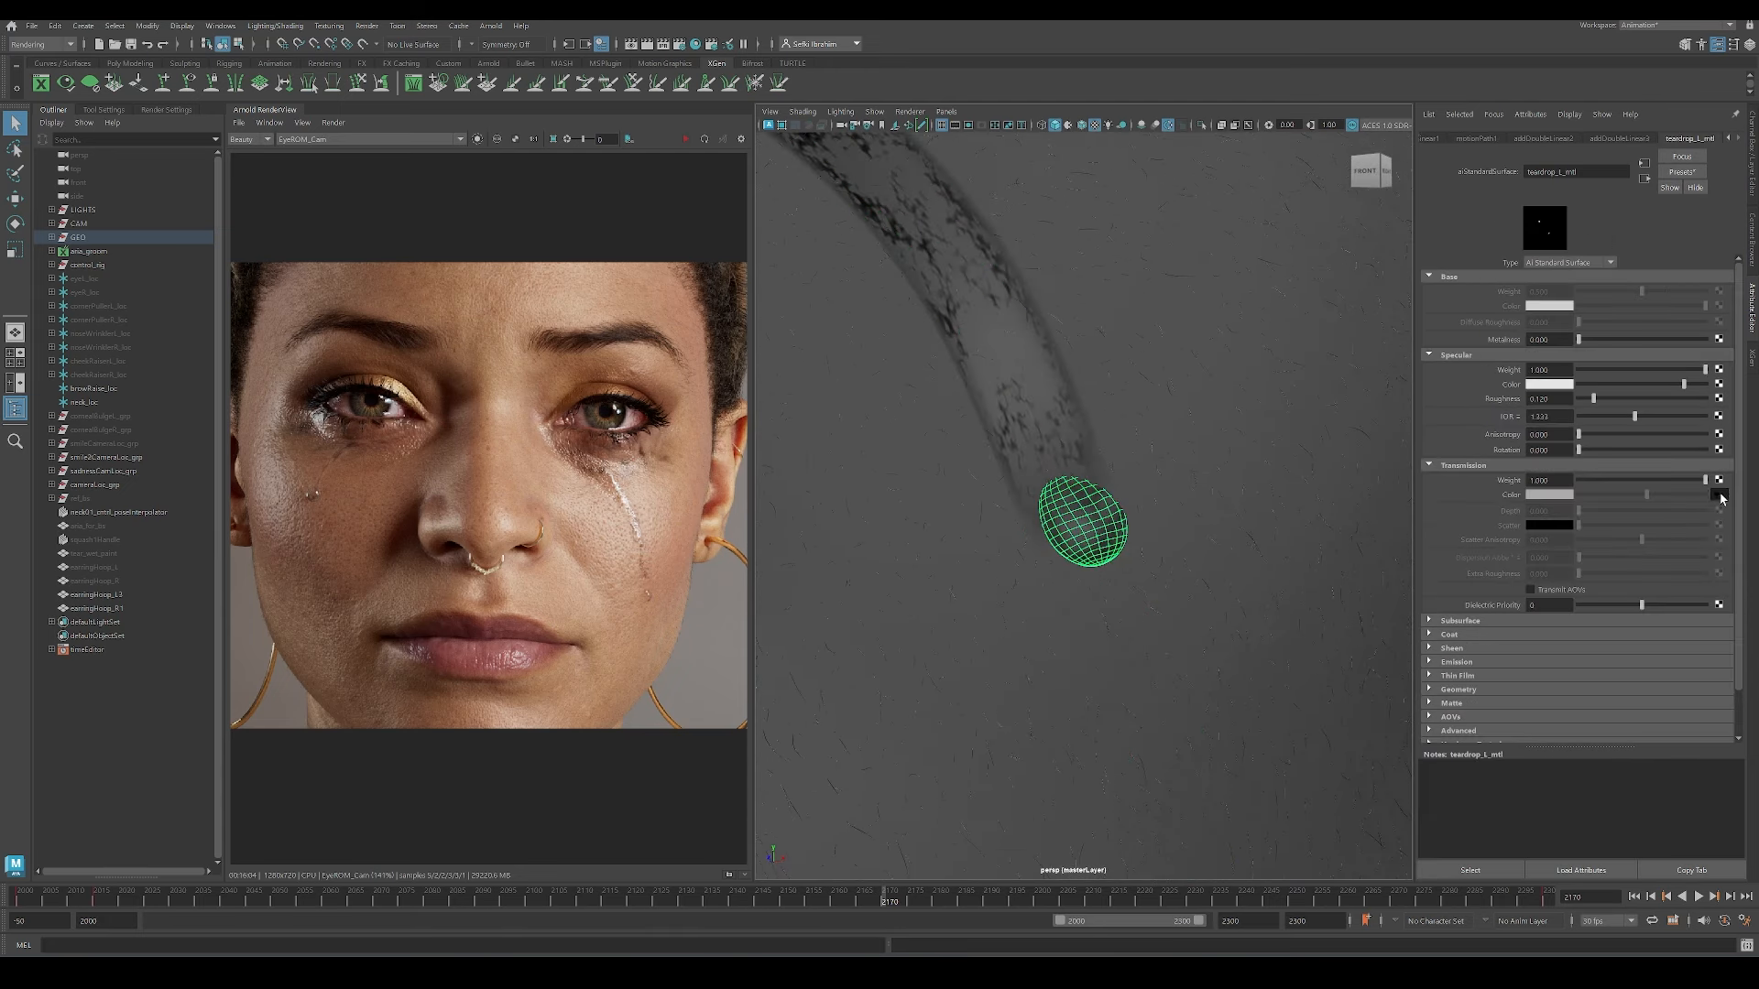
left_click(1720, 496)
scroll(1114, 579, "up", 3)
scroll(1020, 560, "down", 8)
left_click(1652, 581)
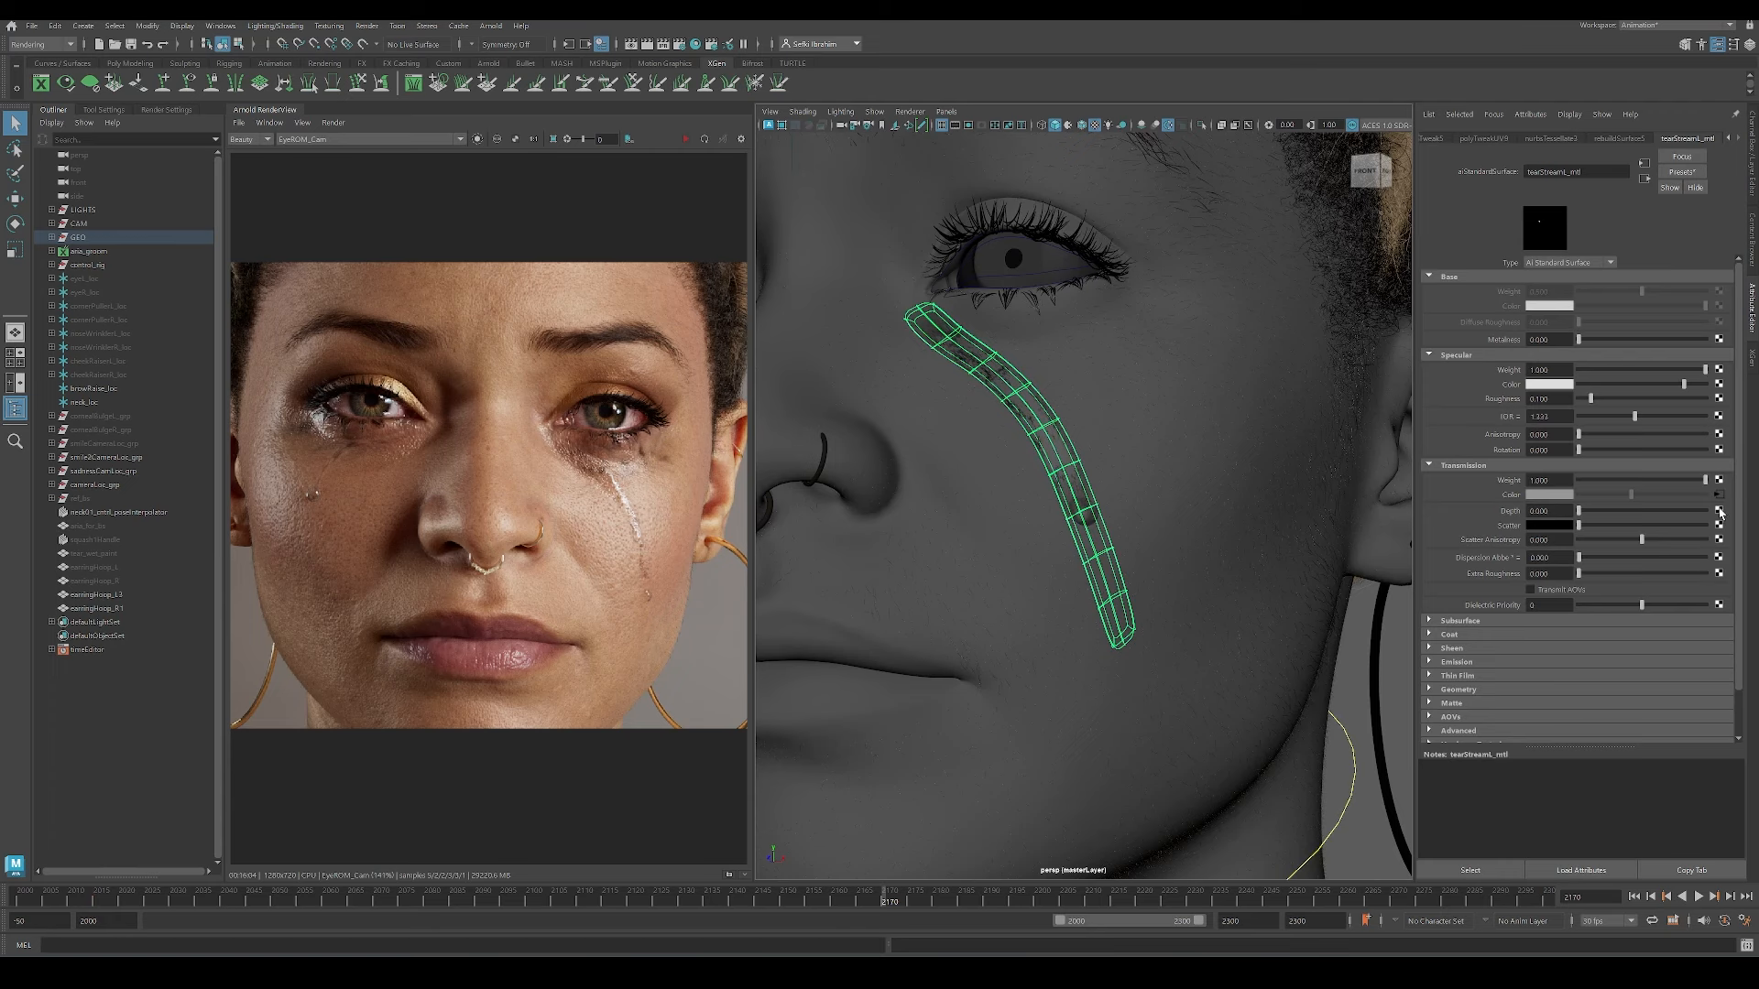
Step: Set Repeat U to 1 in the 2D placement of the left stream material's transmission color noise
left_click(1720, 495)
left_click(1650, 585)
right_click_drag(1343, 532, 1245, 519, "alt")
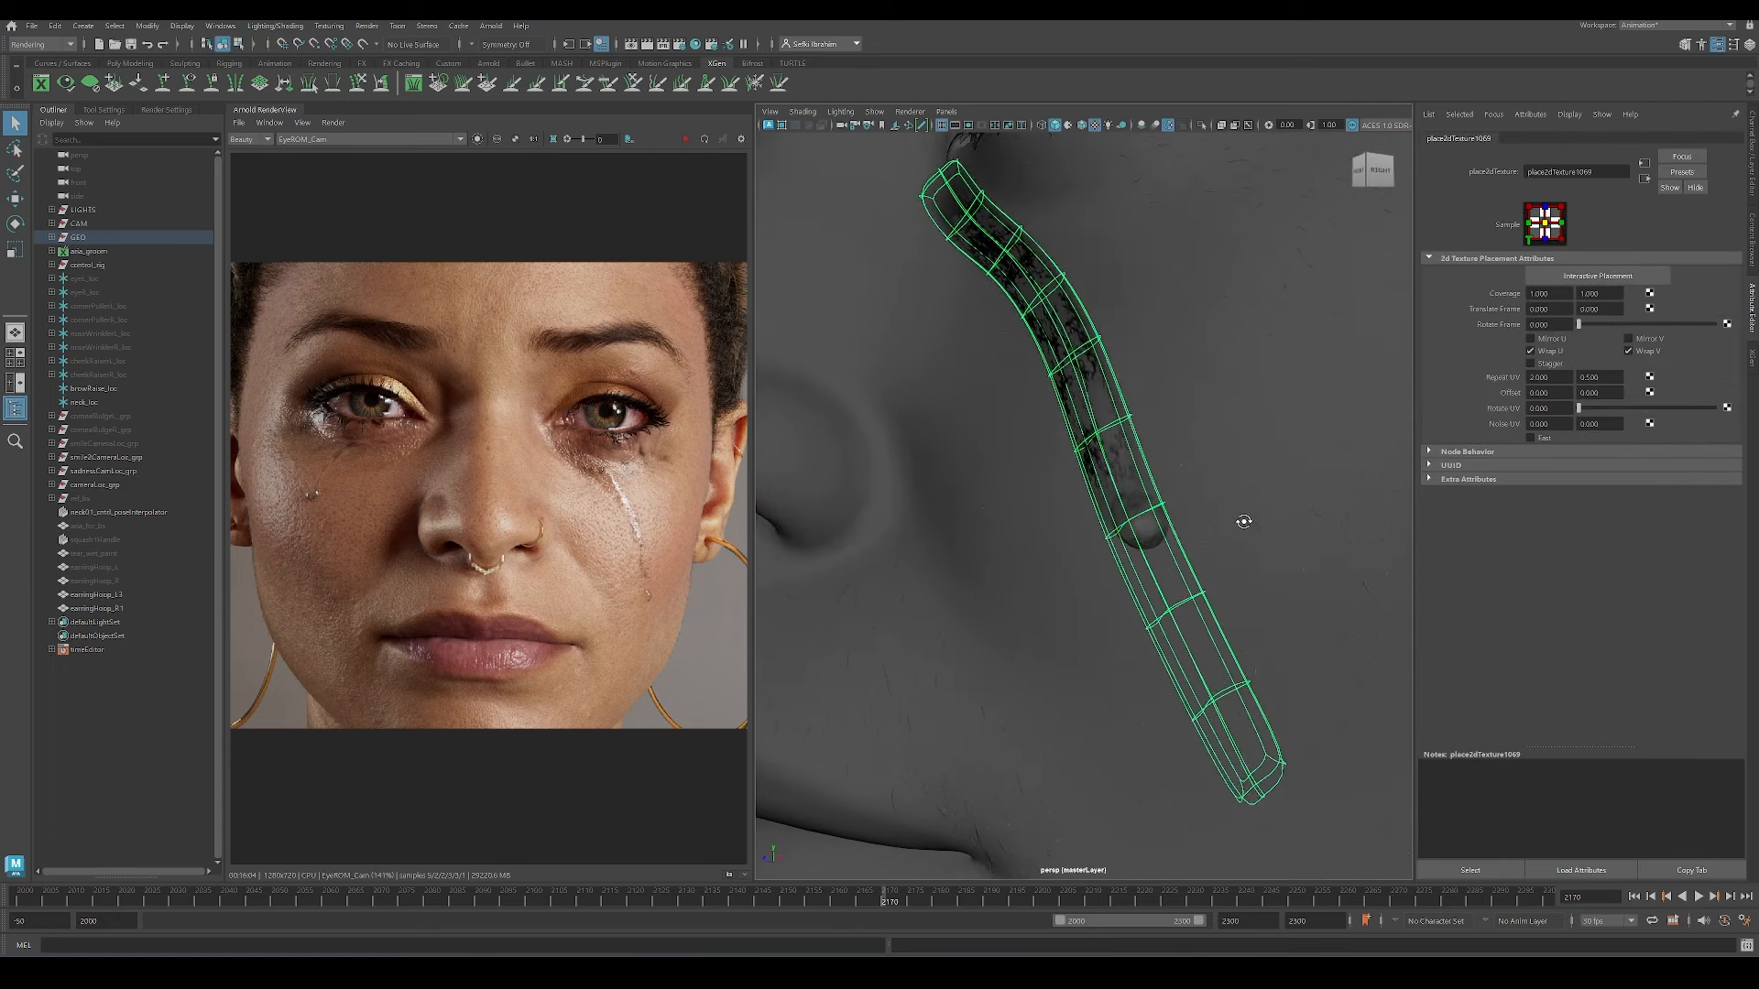
left_click_drag(1246, 519, 1186, 483, "alt")
right_click_drag(1186, 483, 1320, 522, "alt")
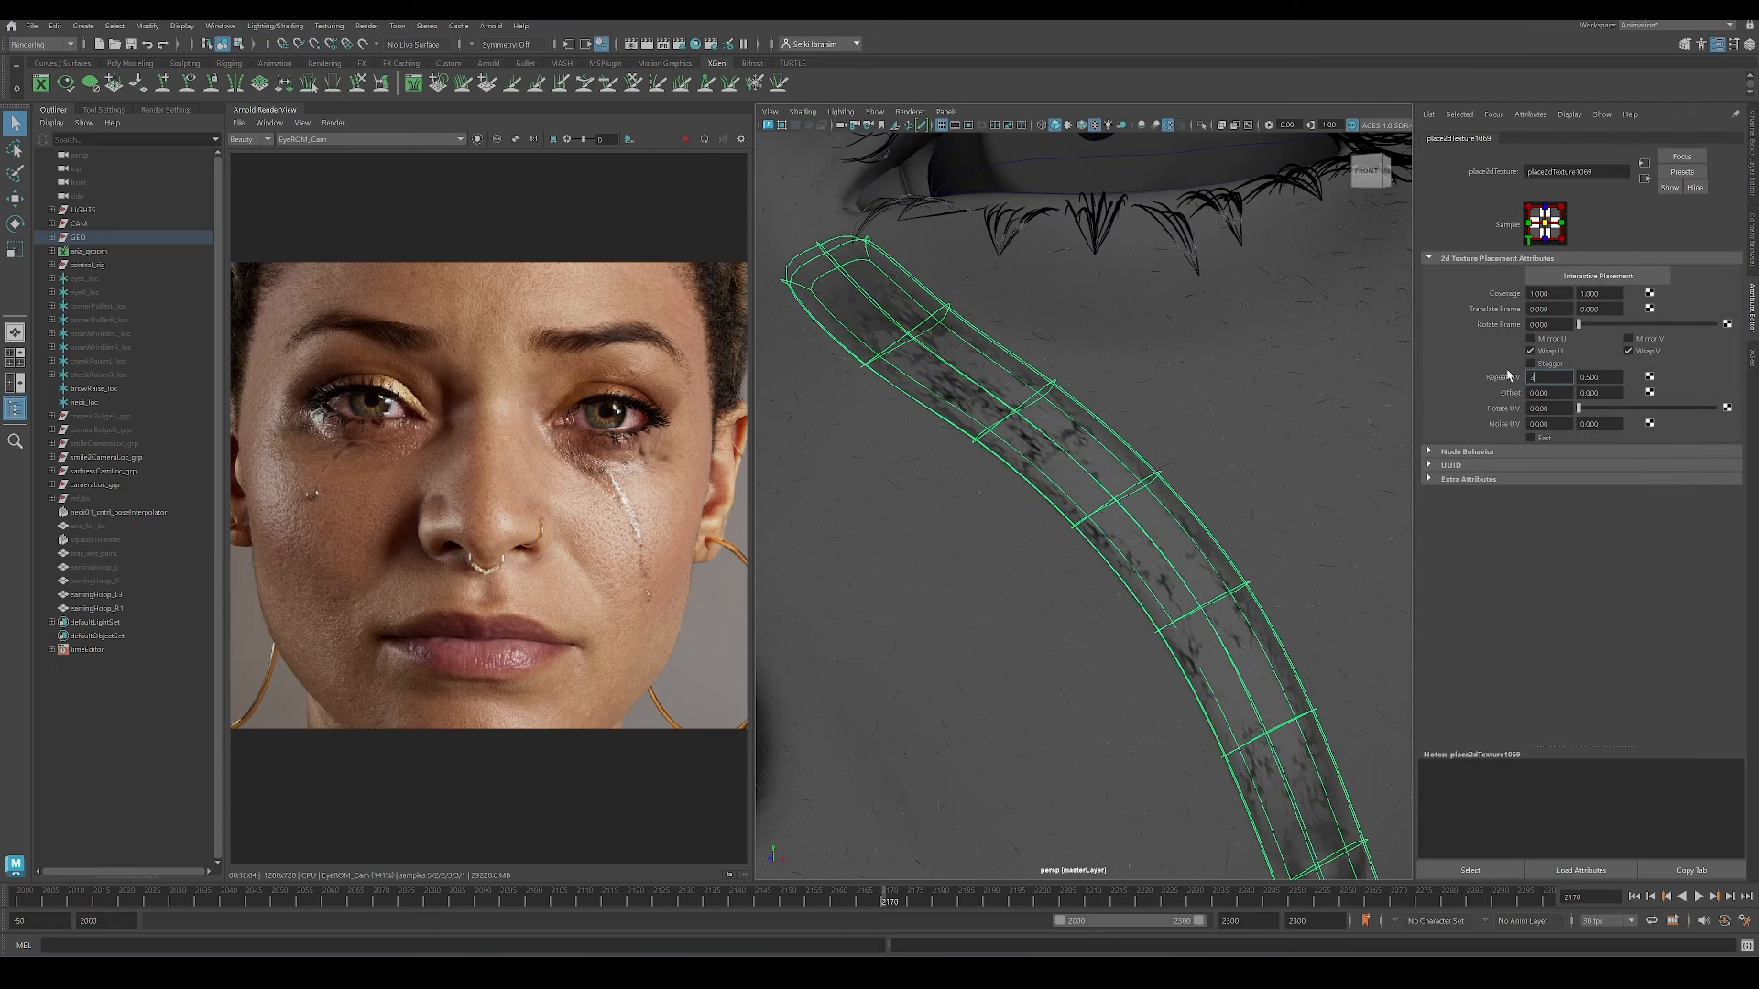
key("Return")
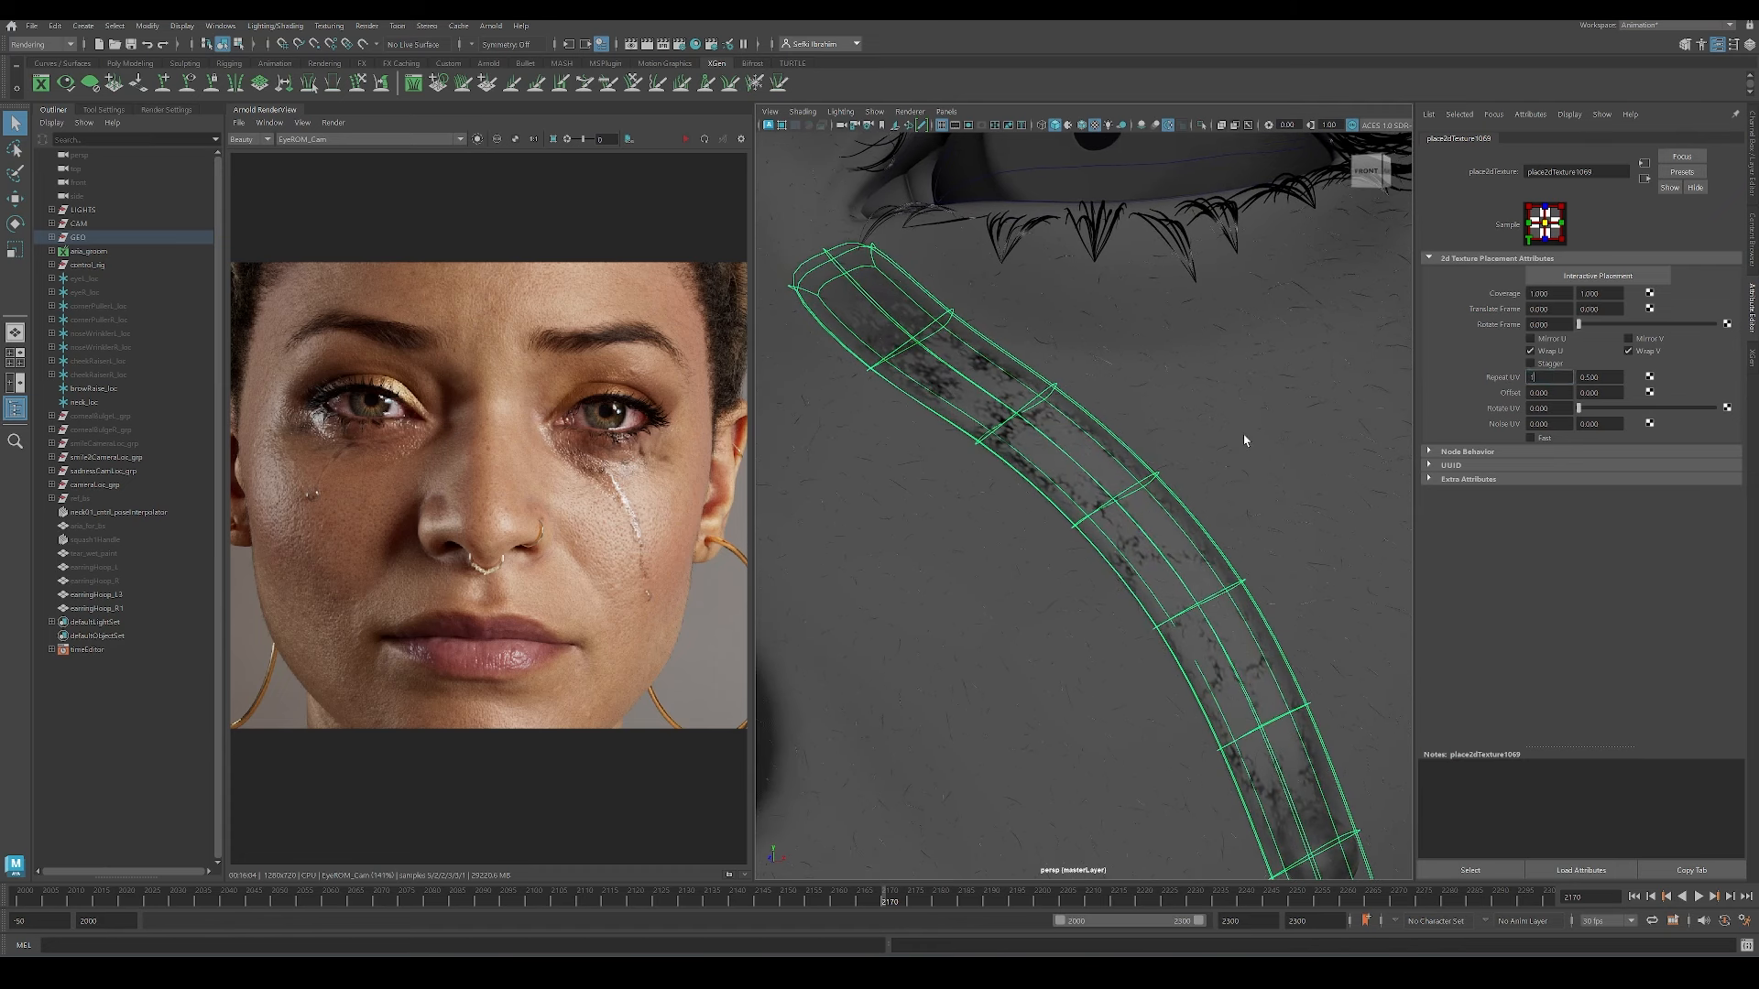
key("Return")
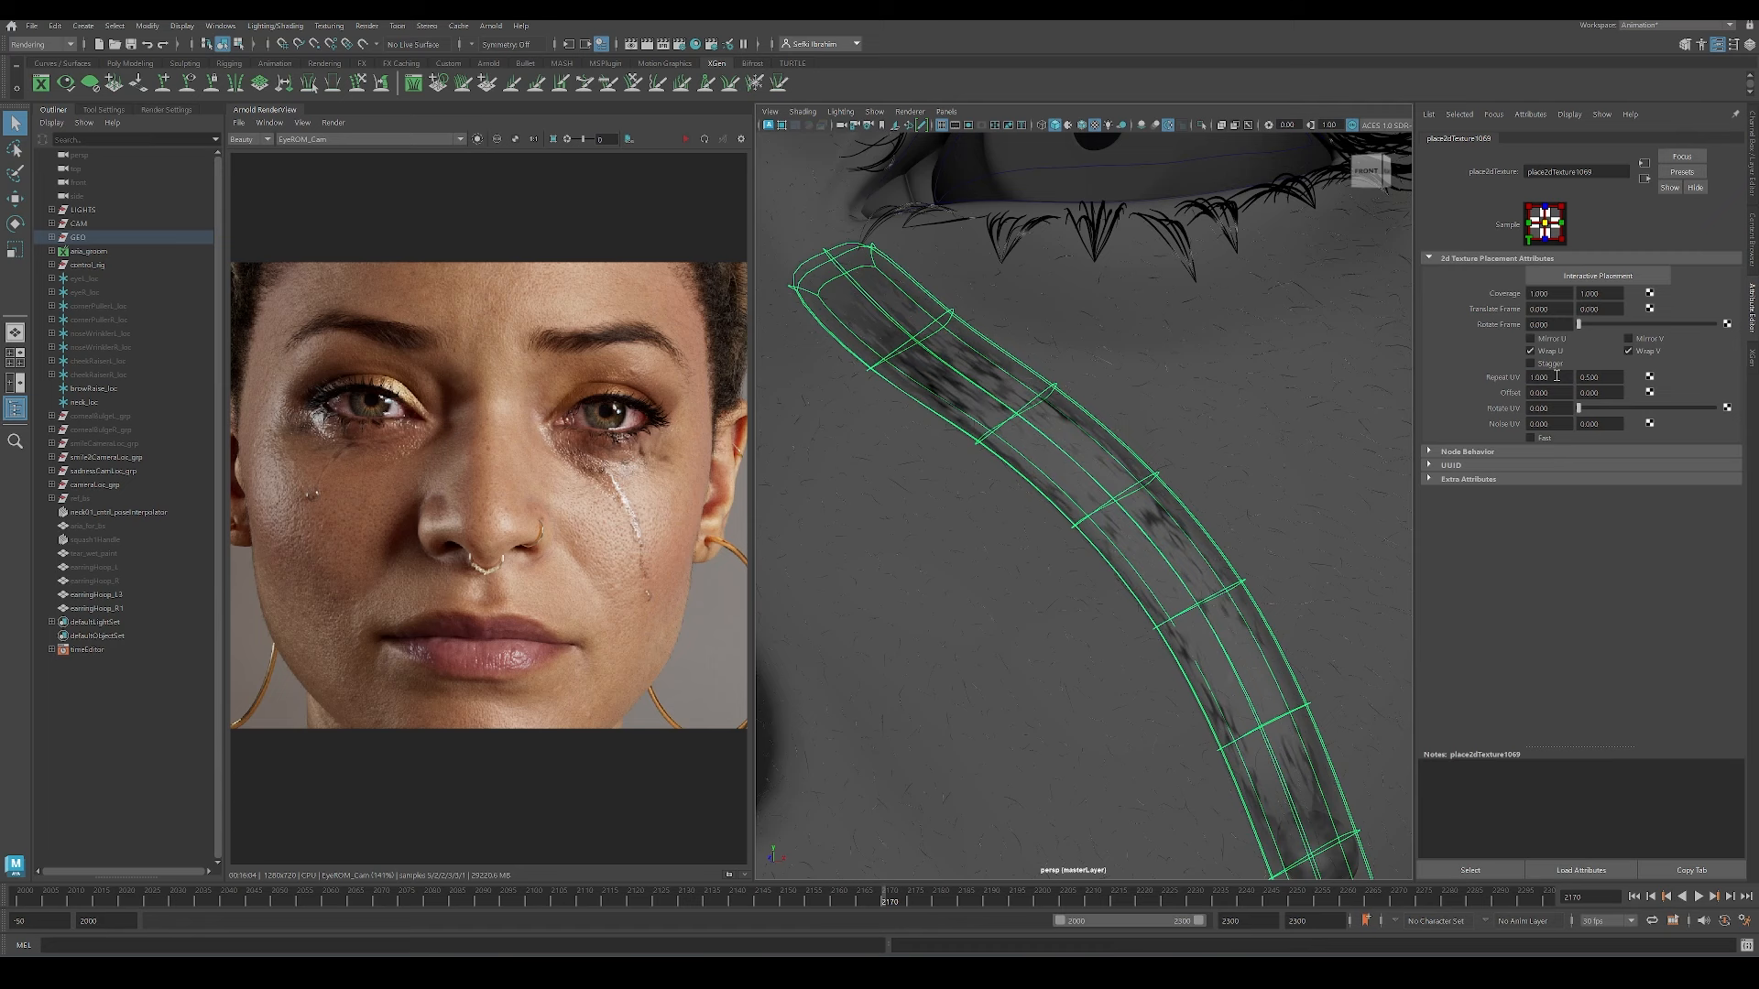
mouse_move(1159, 525)
right_mouse_down("alt")
mouse_move(934, 522)
mouse_move(1171, 526)
right_mouse_up("alt")
Step: Examine the tears and wet skin under both eyes in the textured character's render
scroll(558, 493, "up", 3)
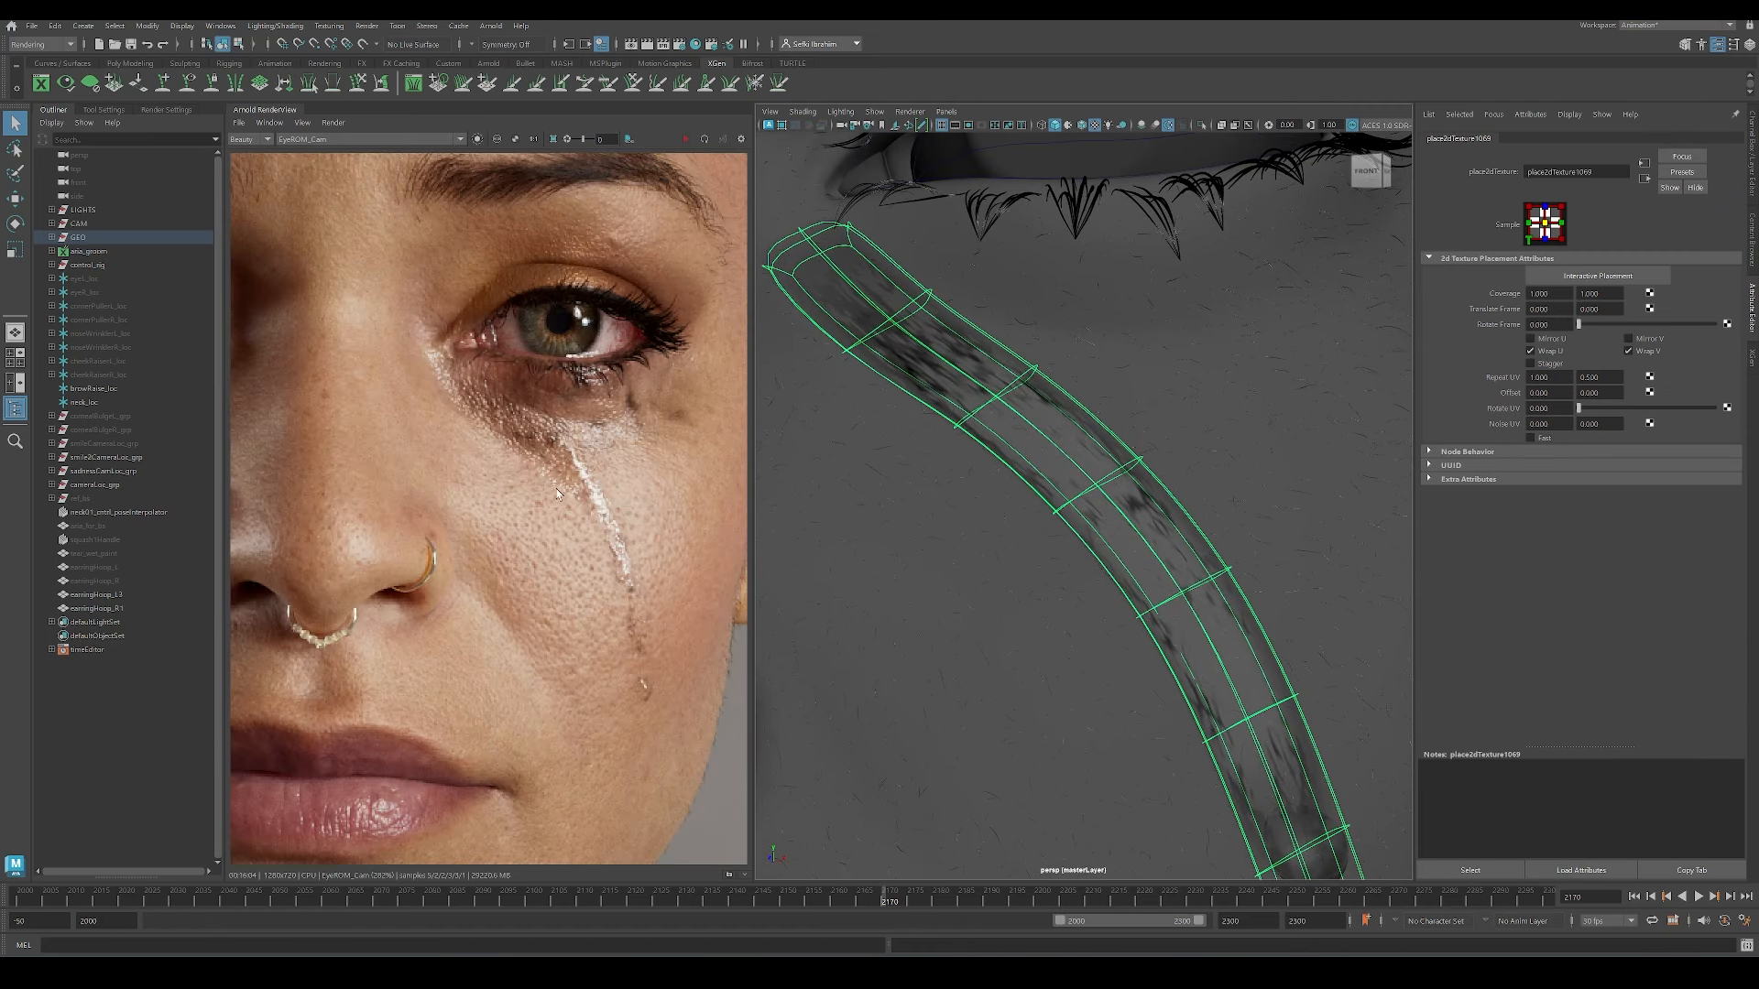
scroll(634, 602, "up", 2)
scroll(632, 625, "down", 3)
middle_click_drag(632, 625, 718, 548)
scroll(358, 459, "up", 3)
middle_click_drag(357, 458, 478, 498)
scroll(633, 509, "down", 3)
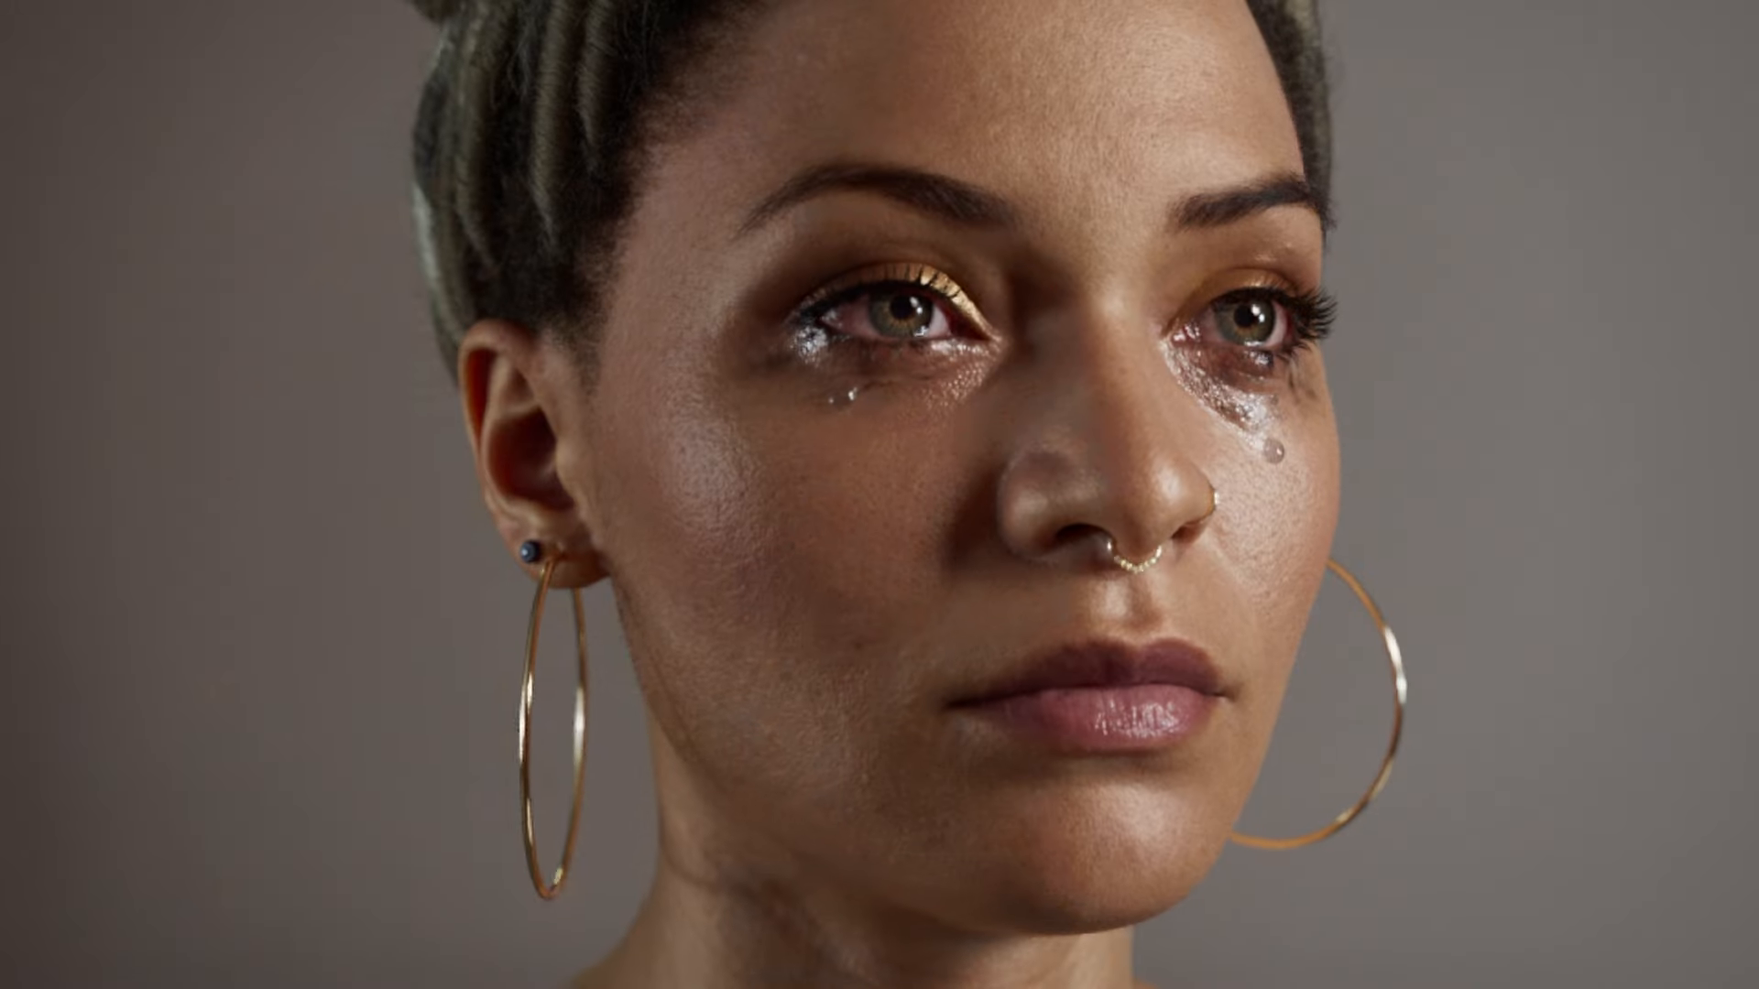